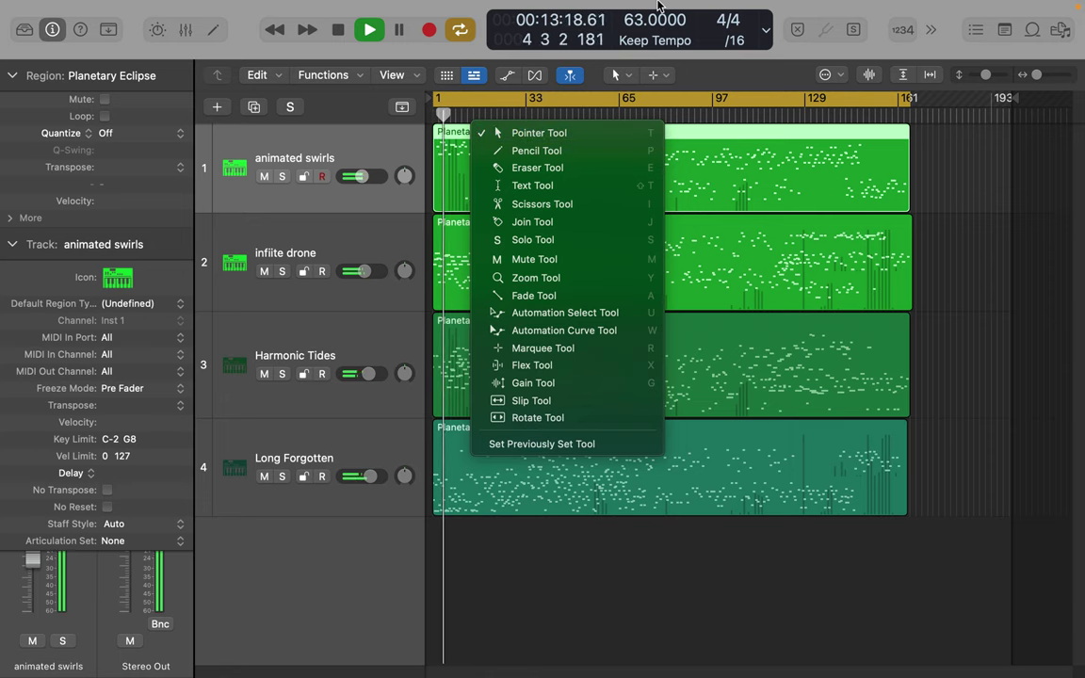
Step: Dismiss the tool list and increase the height of the animated swirls track
click(736, 138)
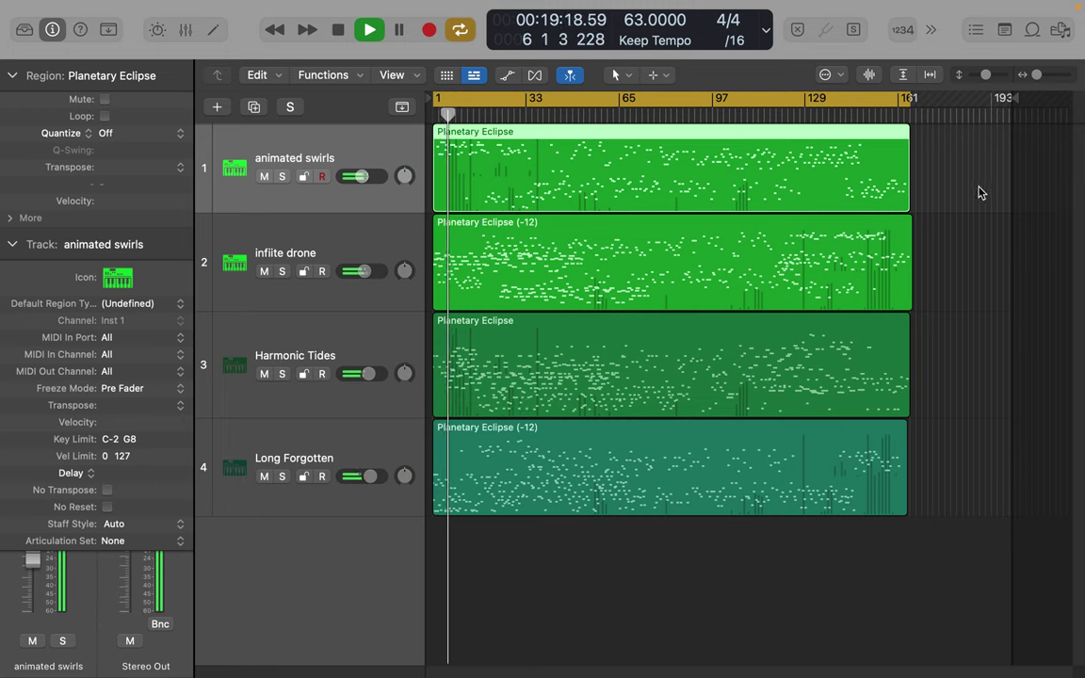
click(380, 217)
drag(381, 217, 380, 244)
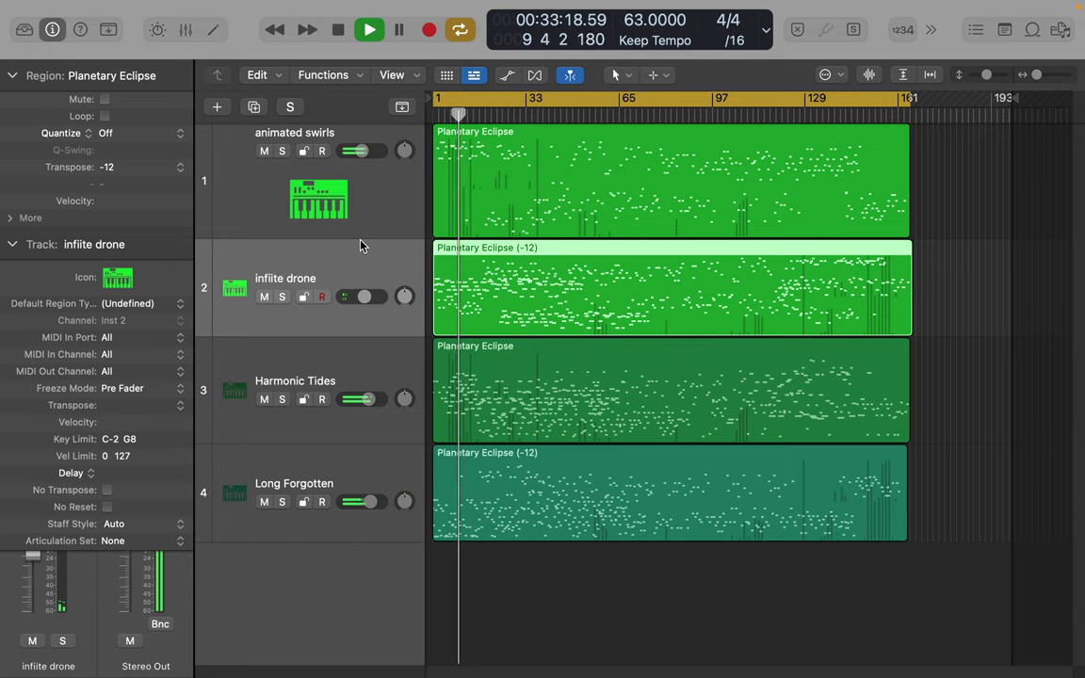
mouse_move(358, 240)
mouse_down()
mouse_move(348, 390)
mouse_move(360, 263)
mouse_up()
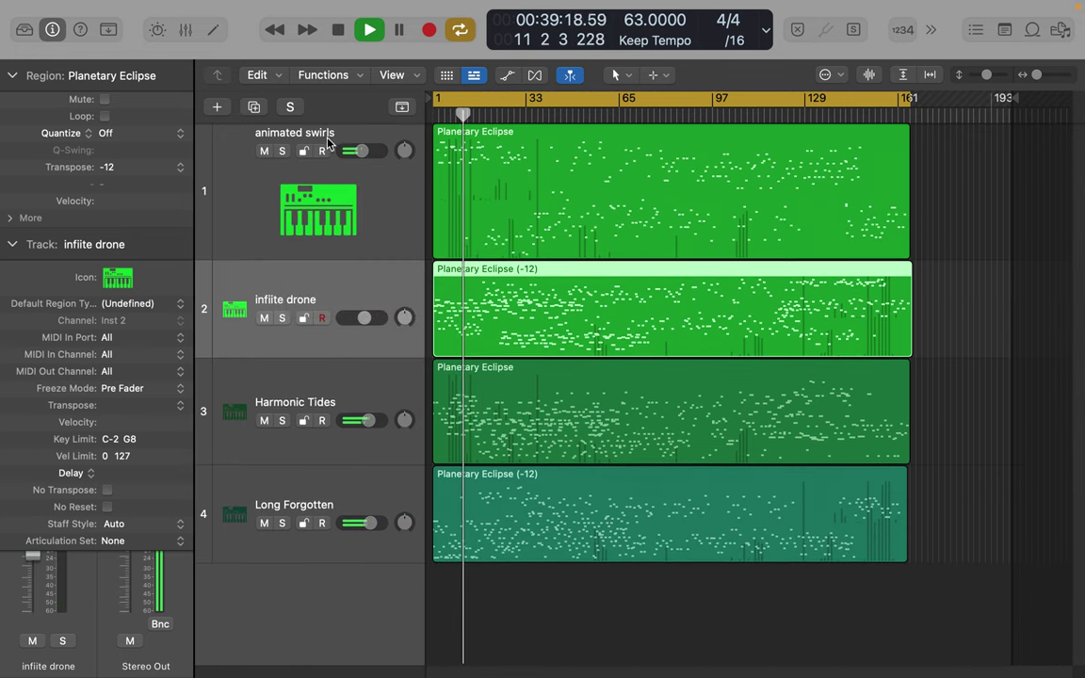
Step: Show automation for the tracks in the arrangement
mouse_move(377, 5)
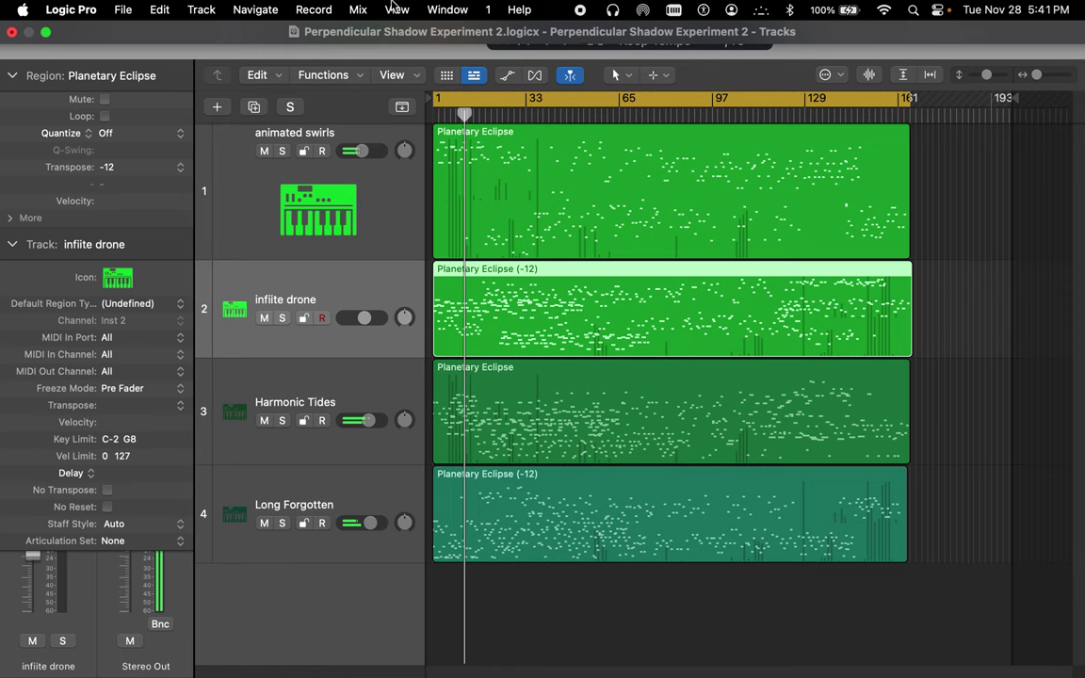
click(316, 11)
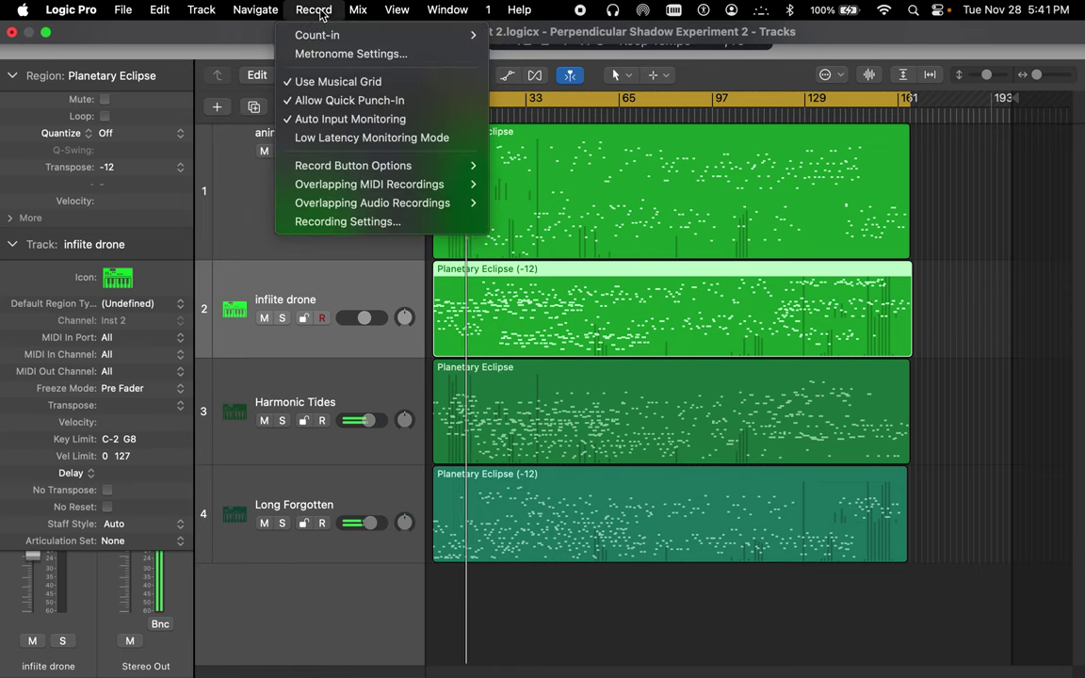
mouse_move(267, 10)
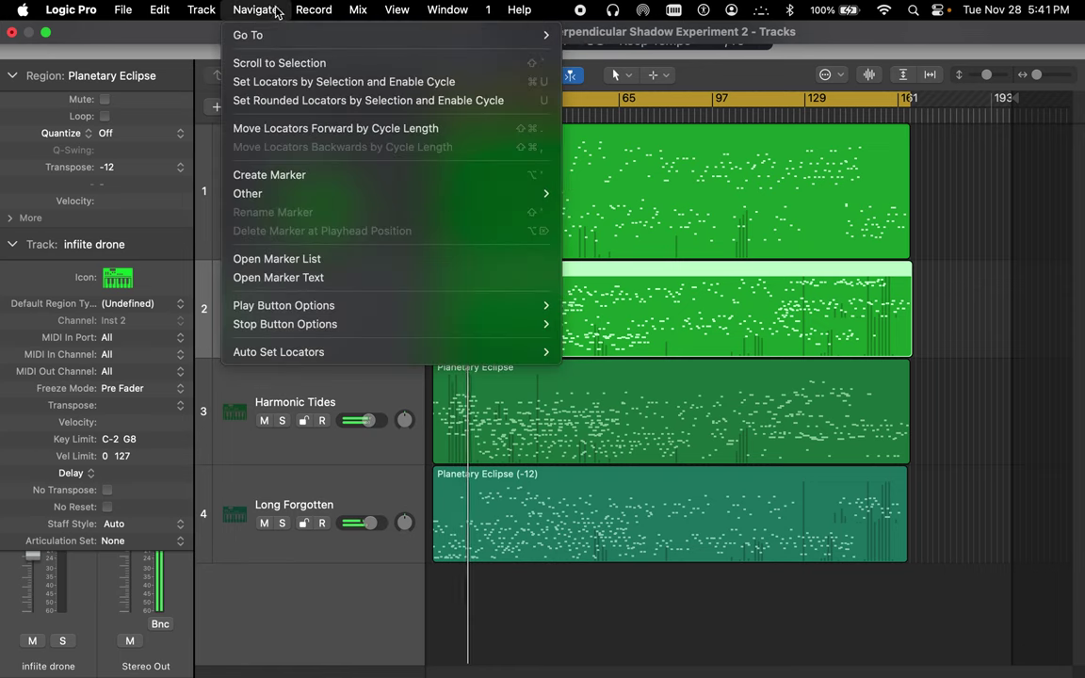
mouse_move(205, 10)
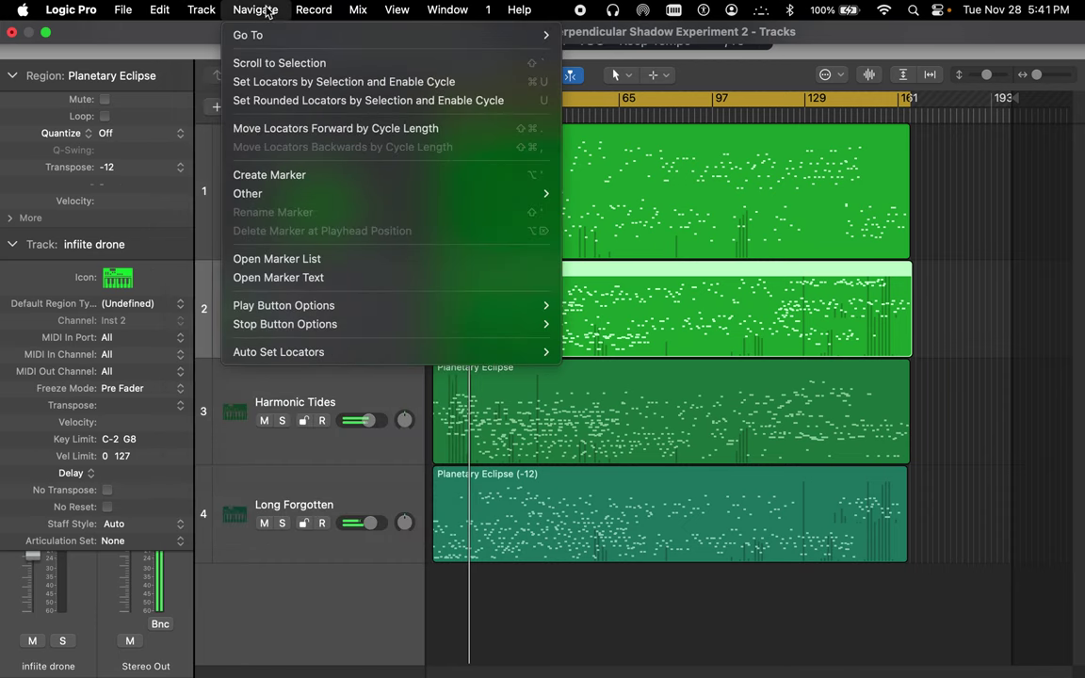
mouse_move(310, 13)
mouse_move(400, 12)
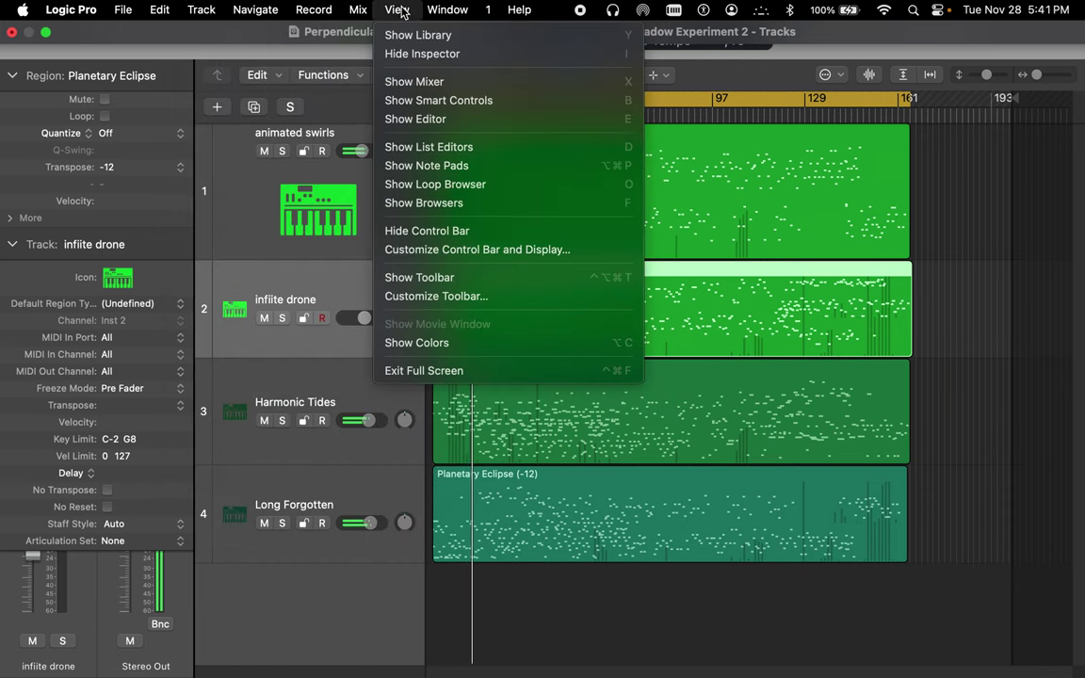
mouse_move(358, 10)
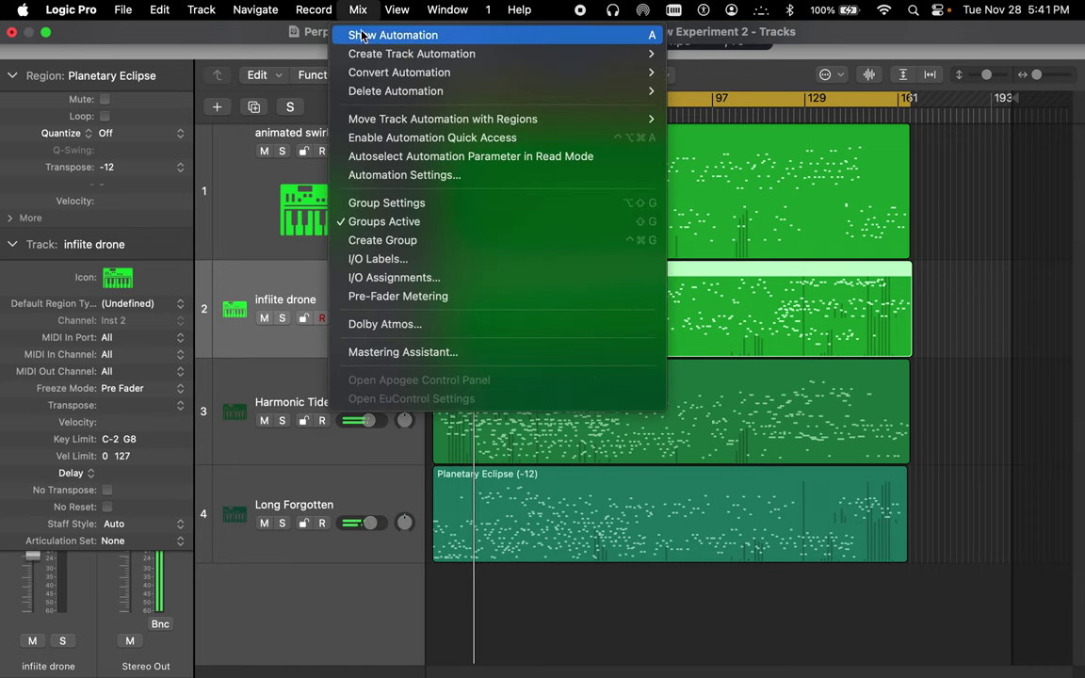
click(361, 37)
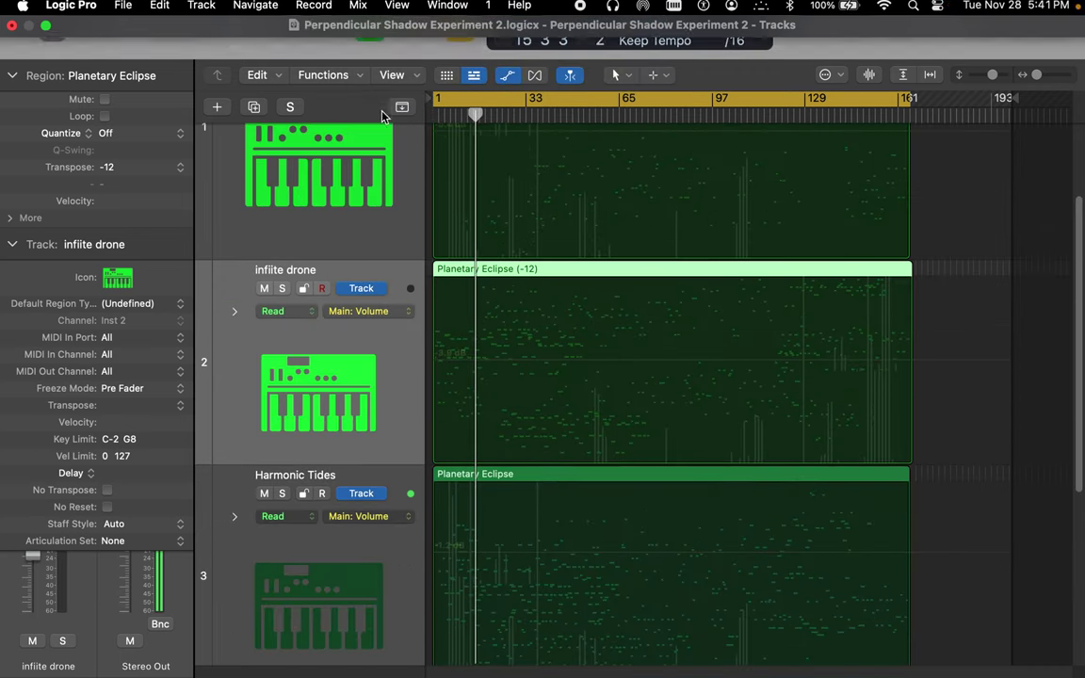
scroll(358, 184, up, 5)
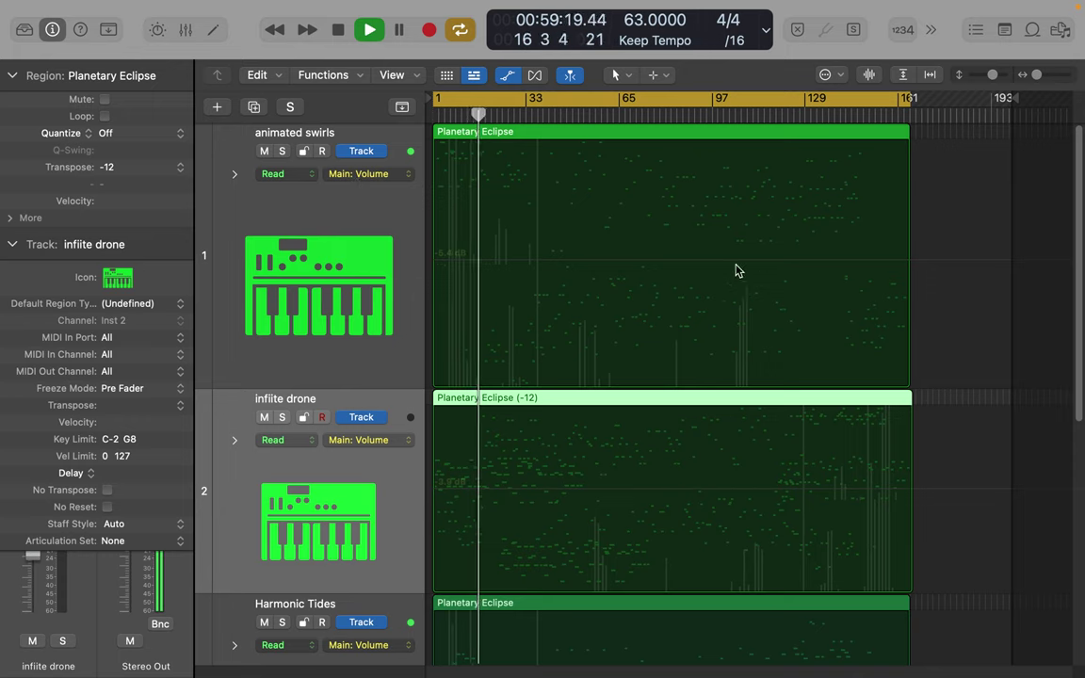
Step: Switch the animated swirls automation parameter to Main Pan and create a starting pan point at 0
click(368, 175)
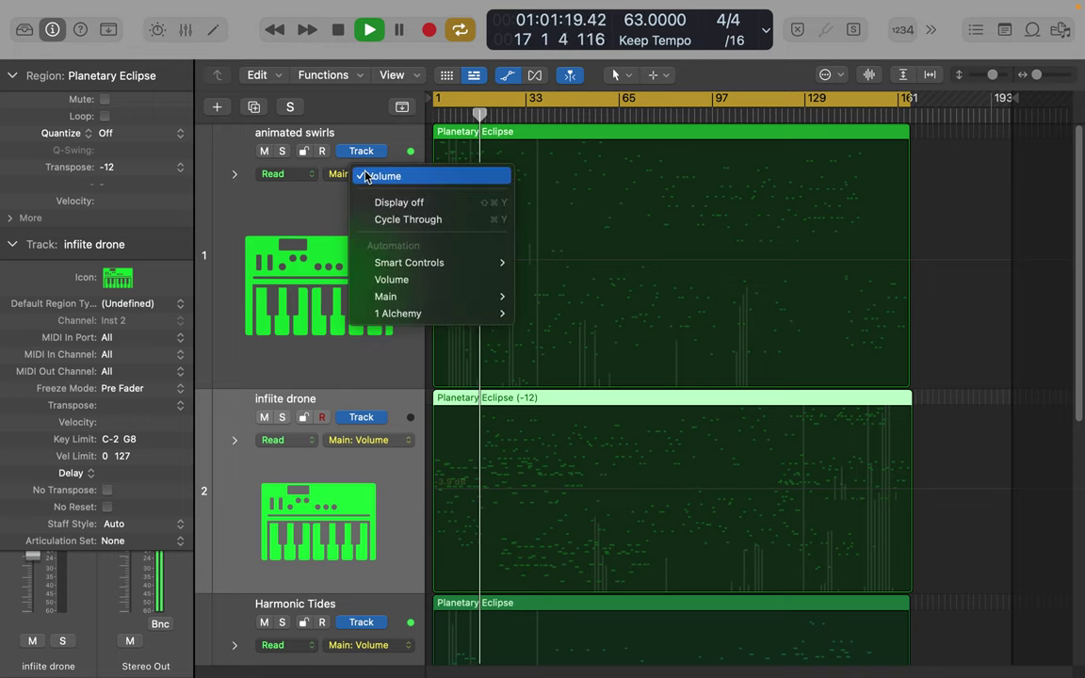
mouse_move(388, 268)
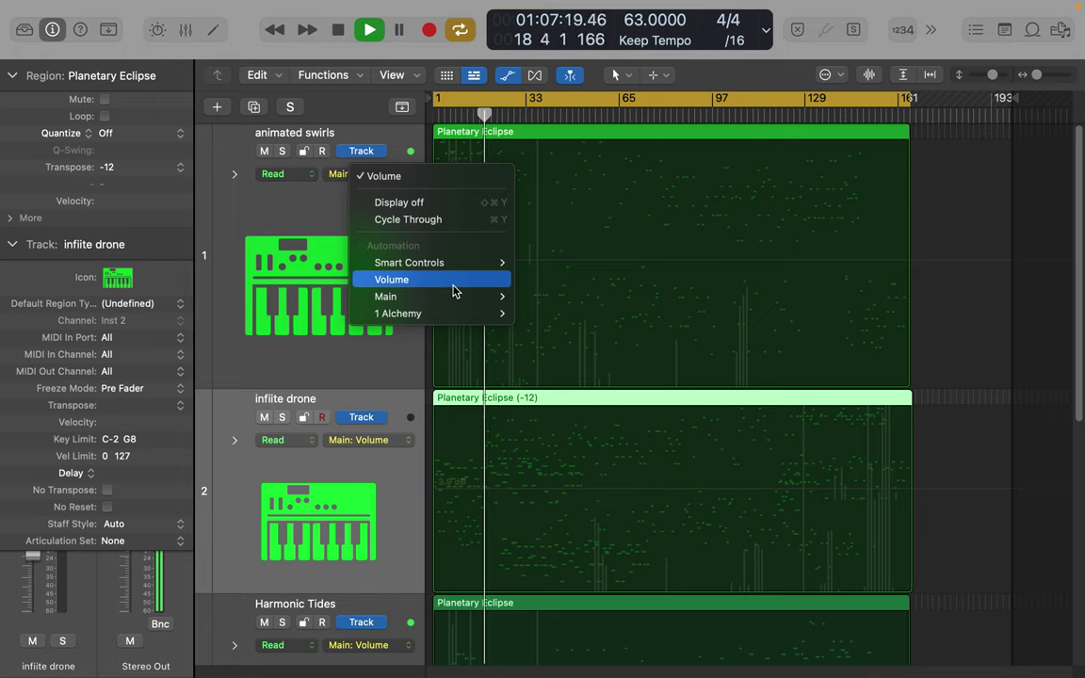
mouse_move(452, 306)
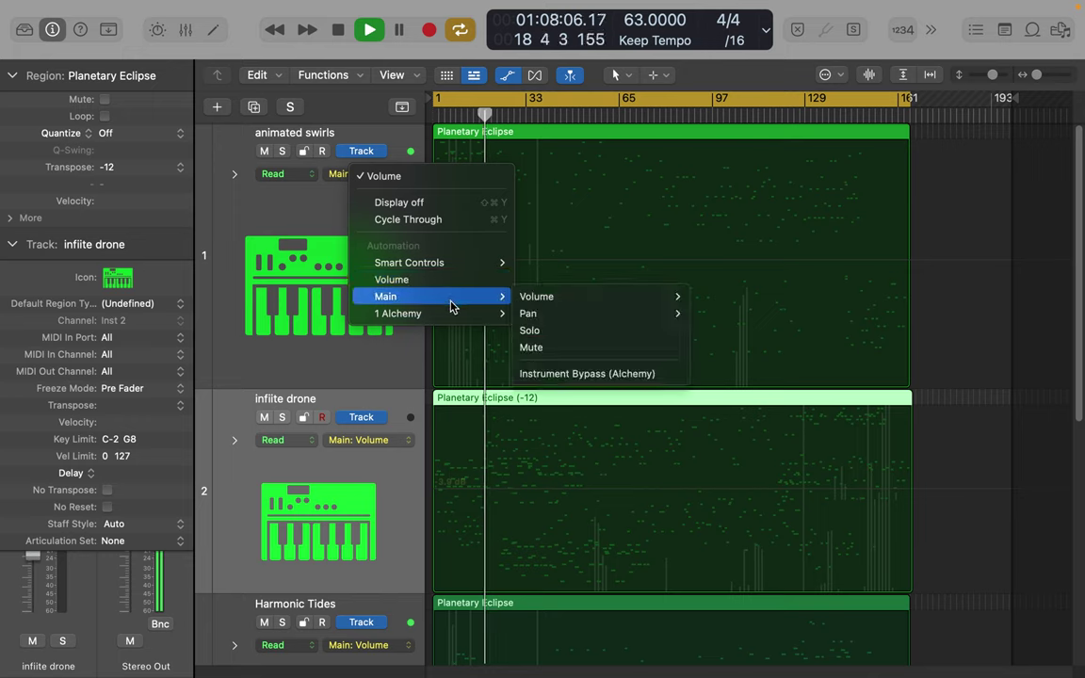
click(525, 317)
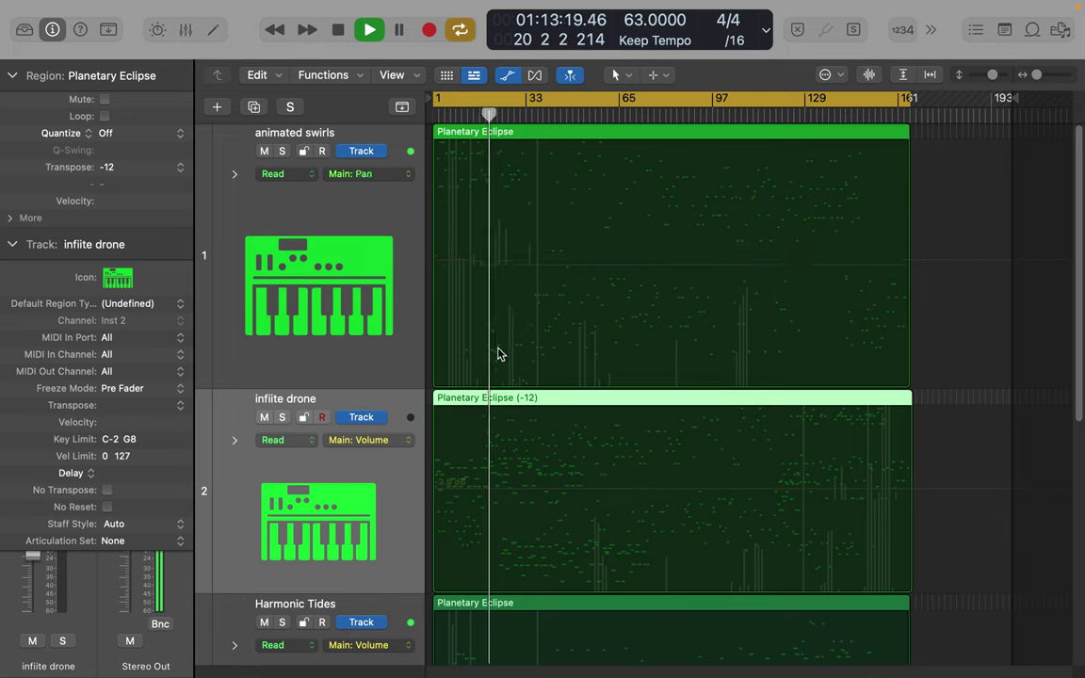
click(450, 381)
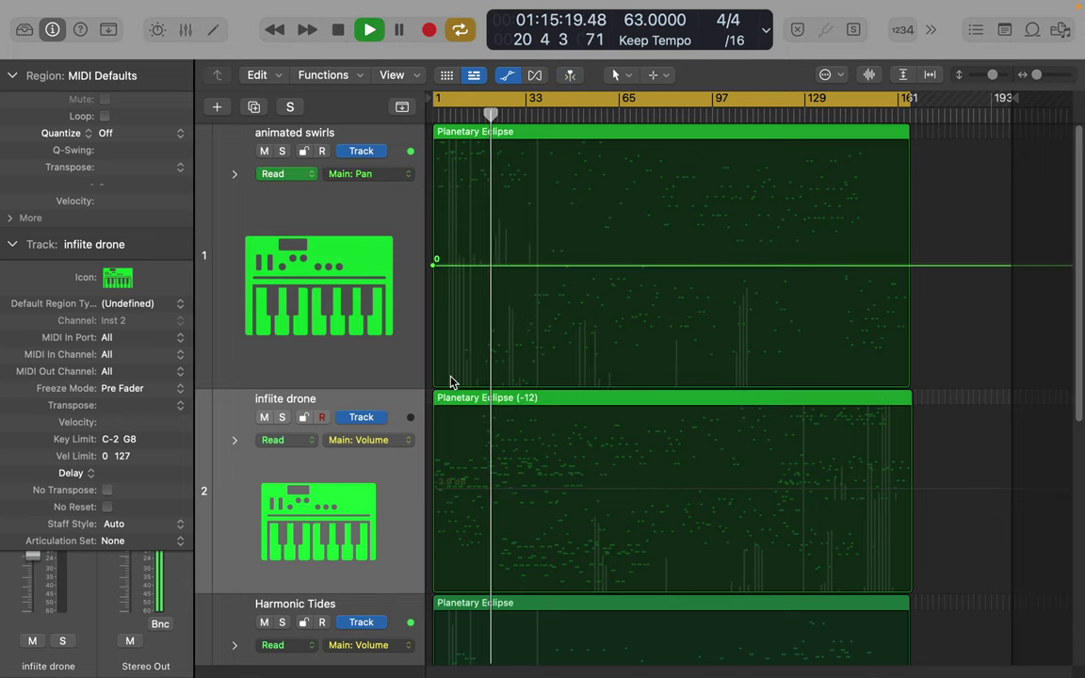
click(450, 382)
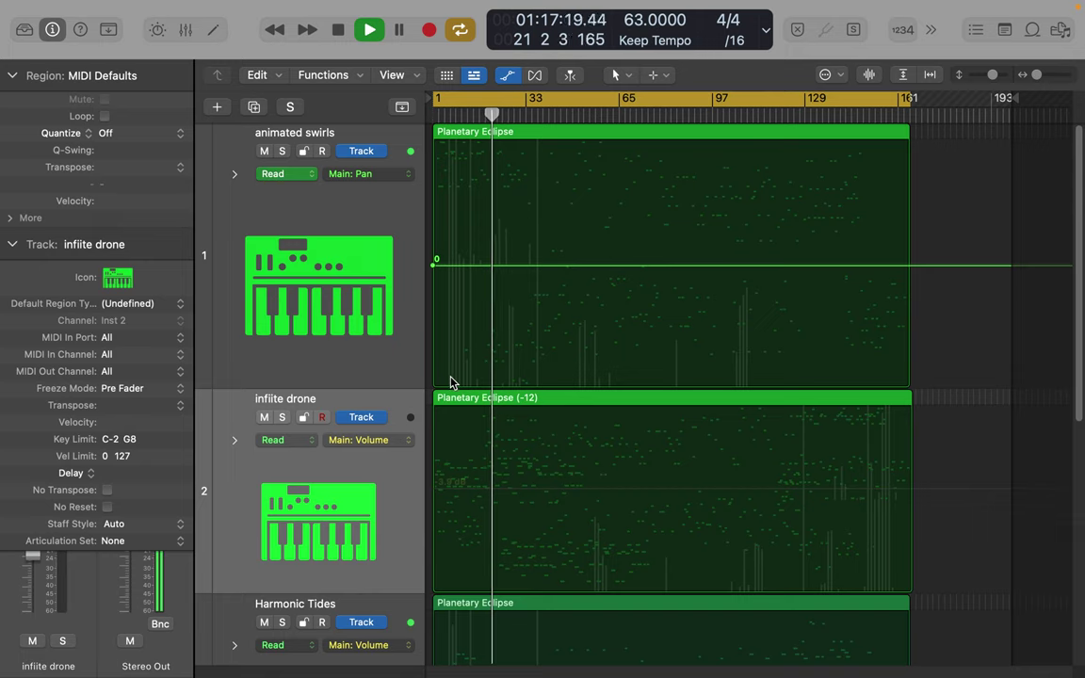
click(450, 381)
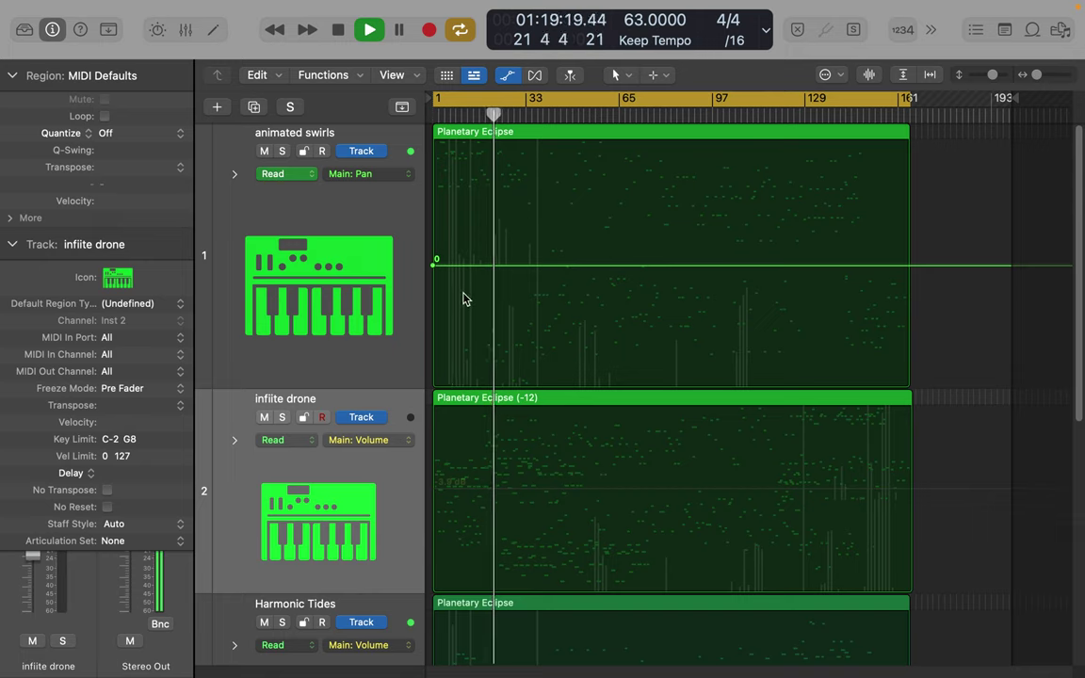
Step: Add alternating pan points of -59, +58, -64 and +56 to animated swirls between about bars 10 and 37
click(462, 152)
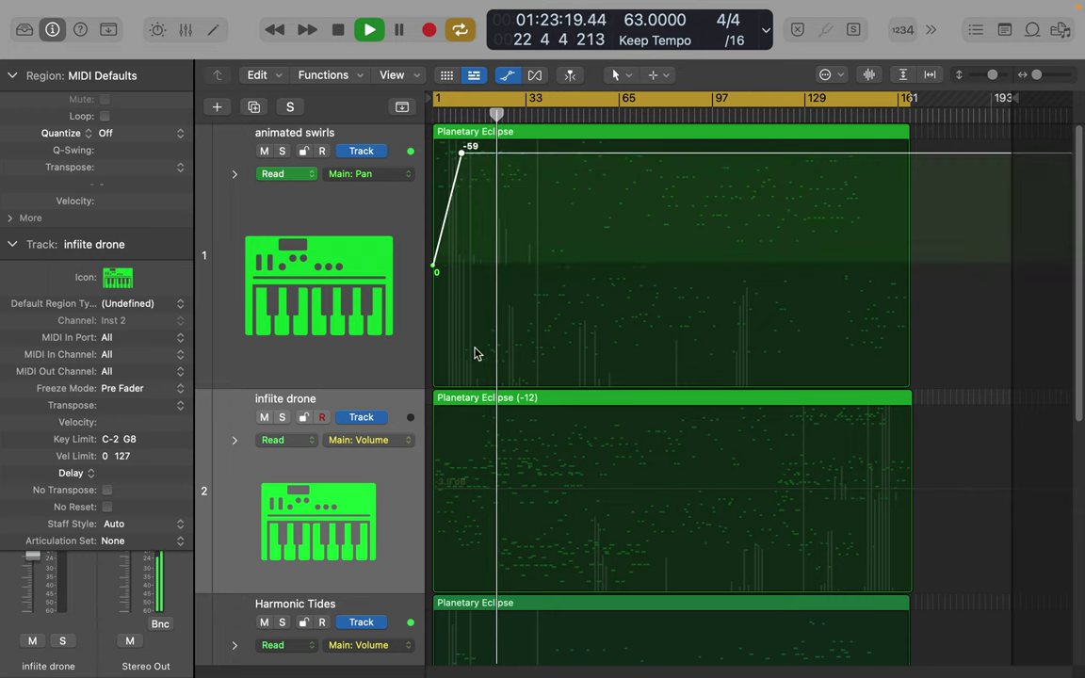
click(480, 376)
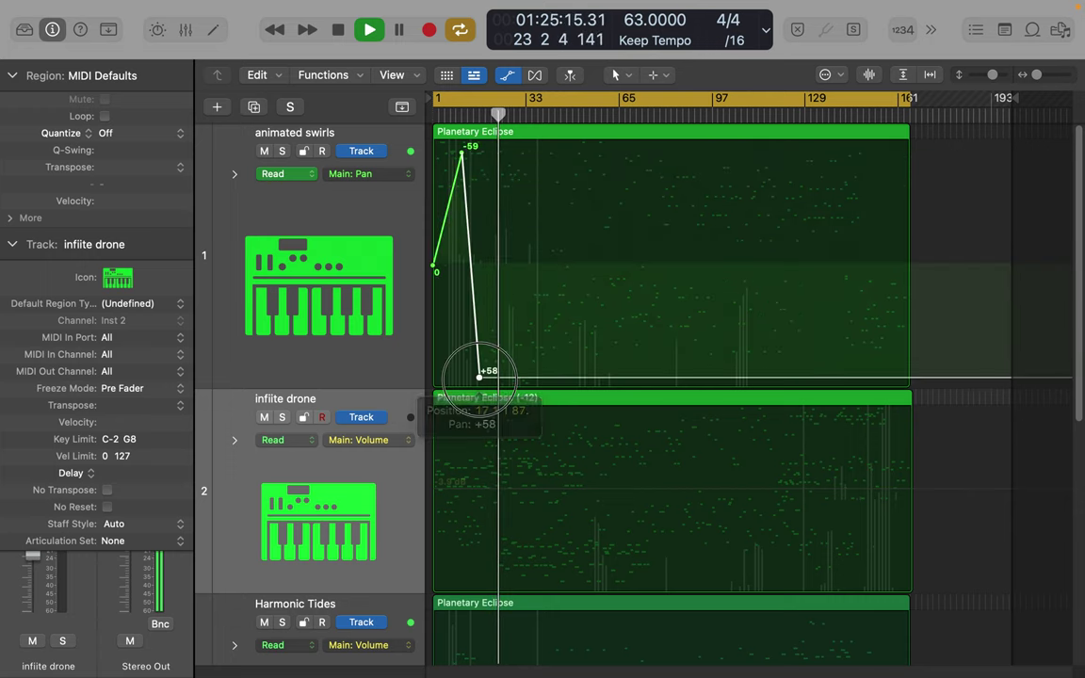
click(520, 151)
drag(518, 151, 517, 143)
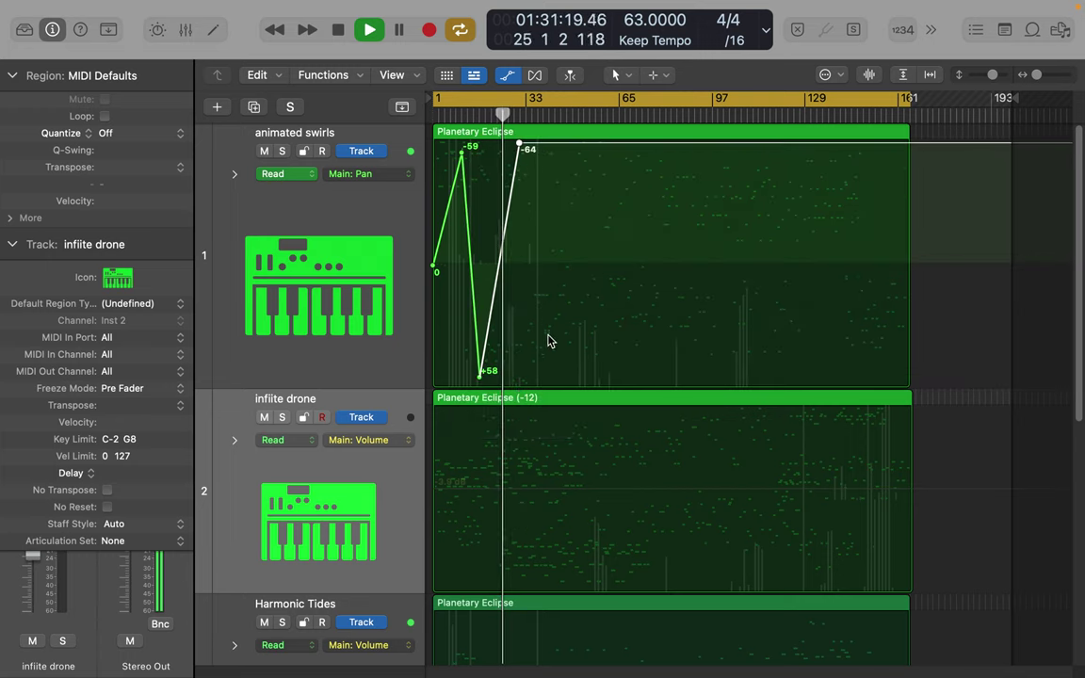
click(539, 379)
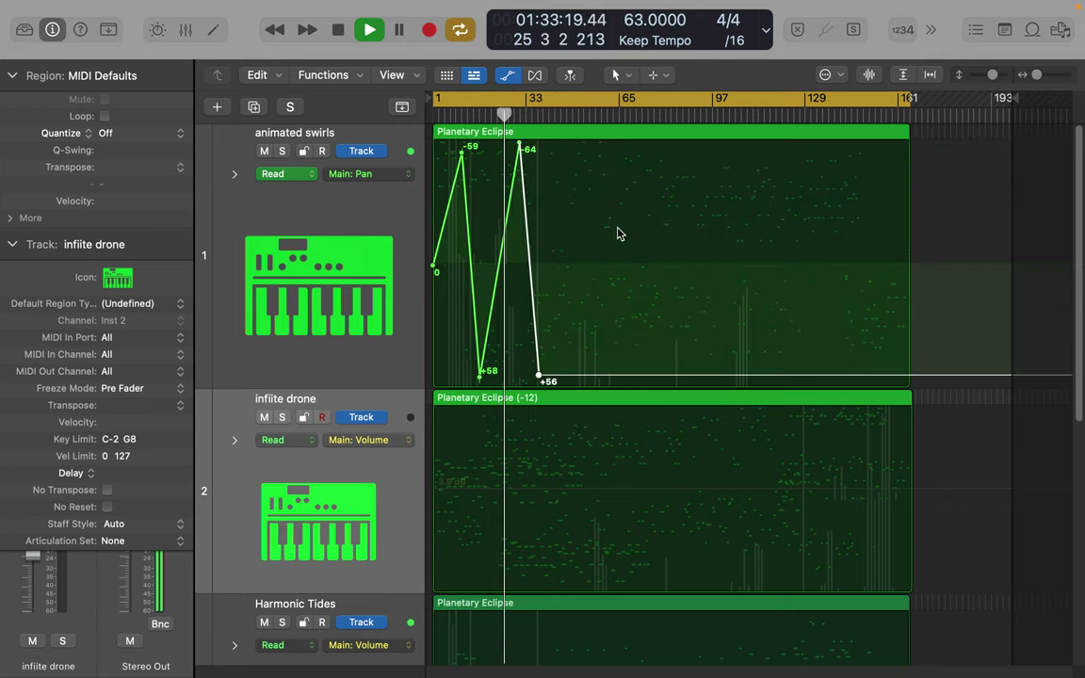
Step: Continue the animated swirls pan zigzag with points of -56, +57, -64 and +61 between about bars 42 and 69
click(619, 149)
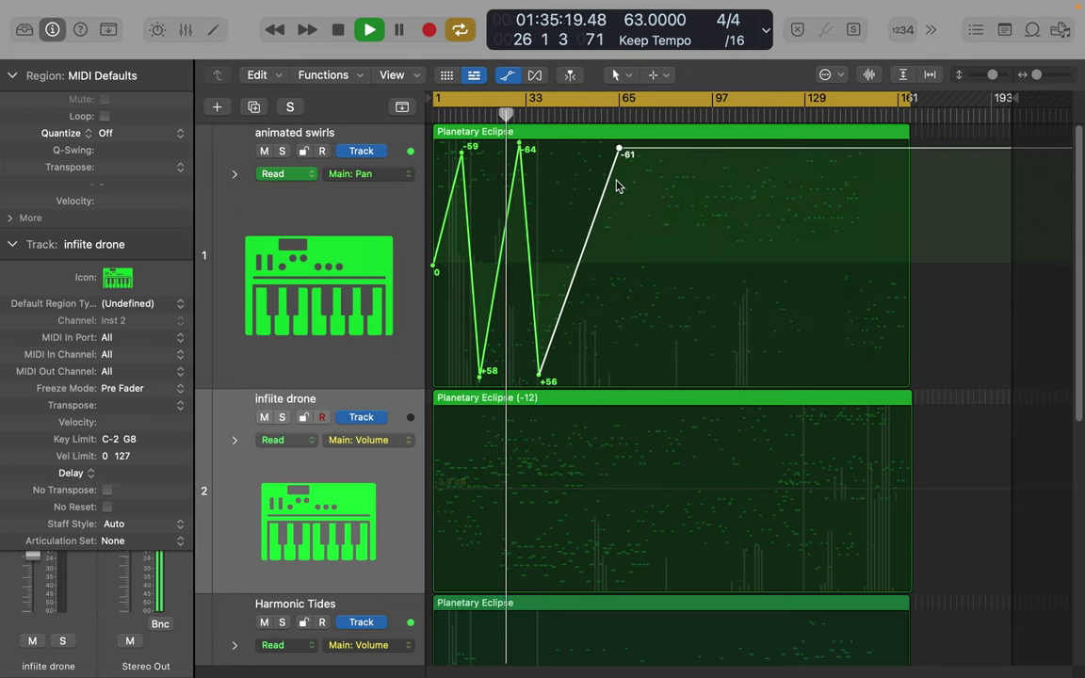
click(553, 161)
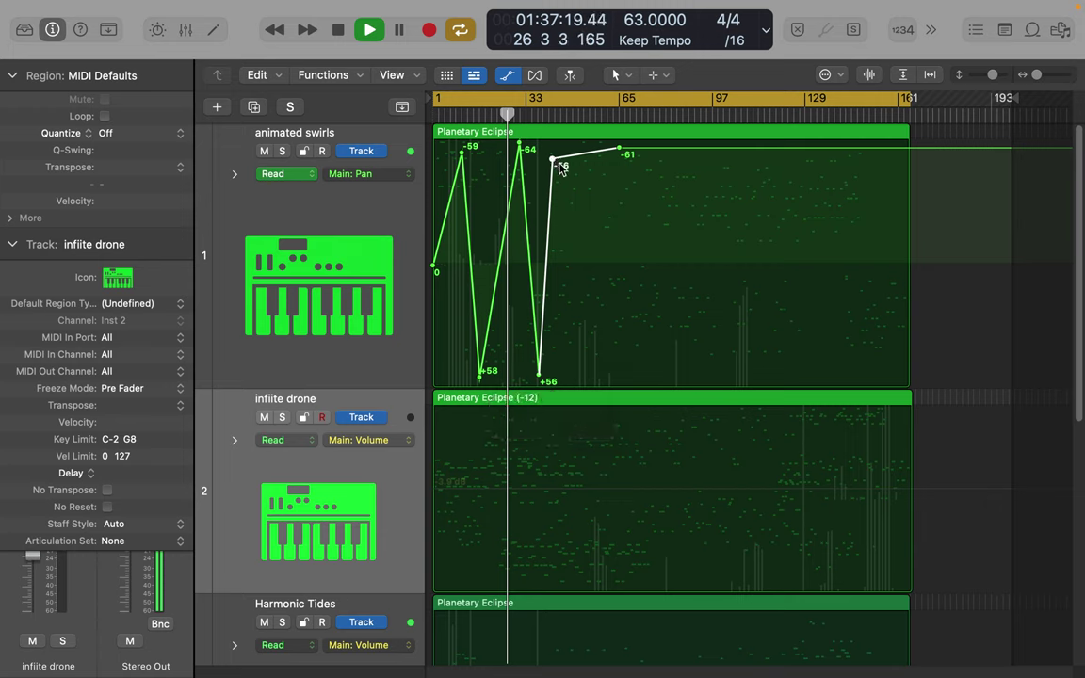
click(572, 378)
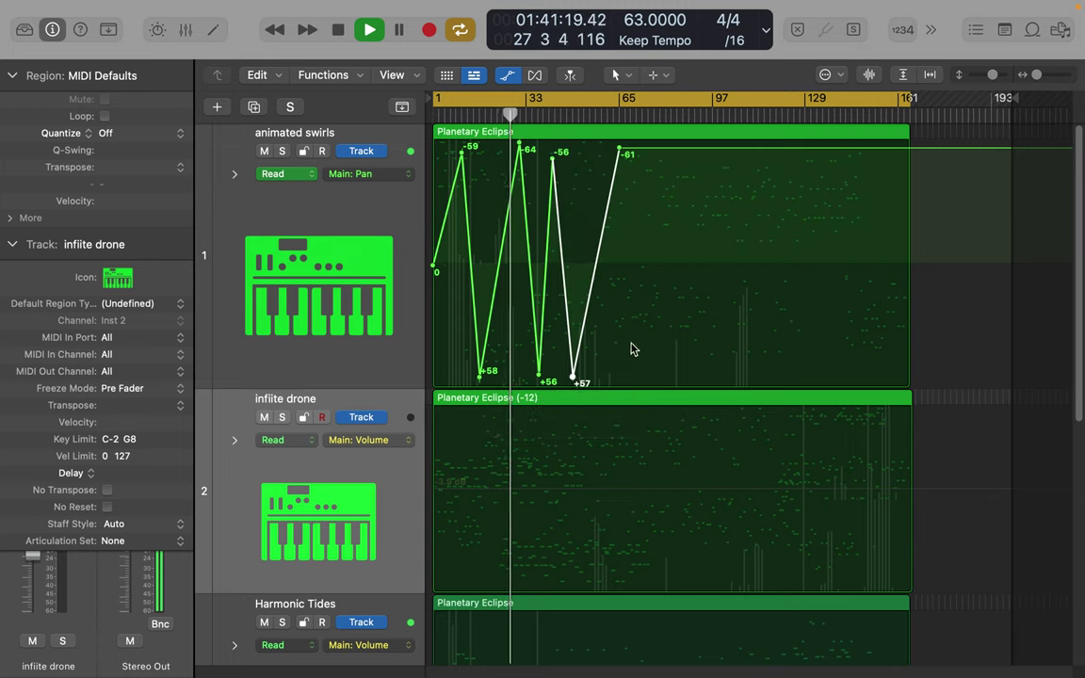
click(613, 372)
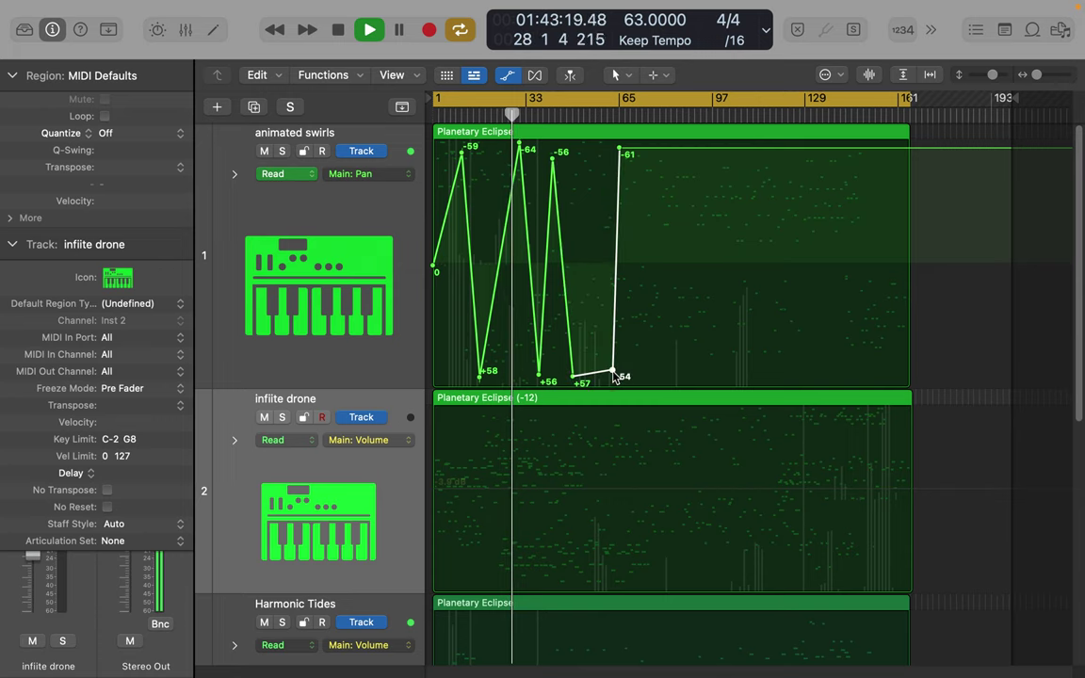
mouse_move(612, 373)
mouse_down()
mouse_move(593, 344)
mouse_move(606, 205)
mouse_move(687, 292)
mouse_move(697, 179)
mouse_move(606, 118)
mouse_move(633, 274)
mouse_move(626, 347)
mouse_move(643, 380)
mouse_move(630, 381)
mouse_up()
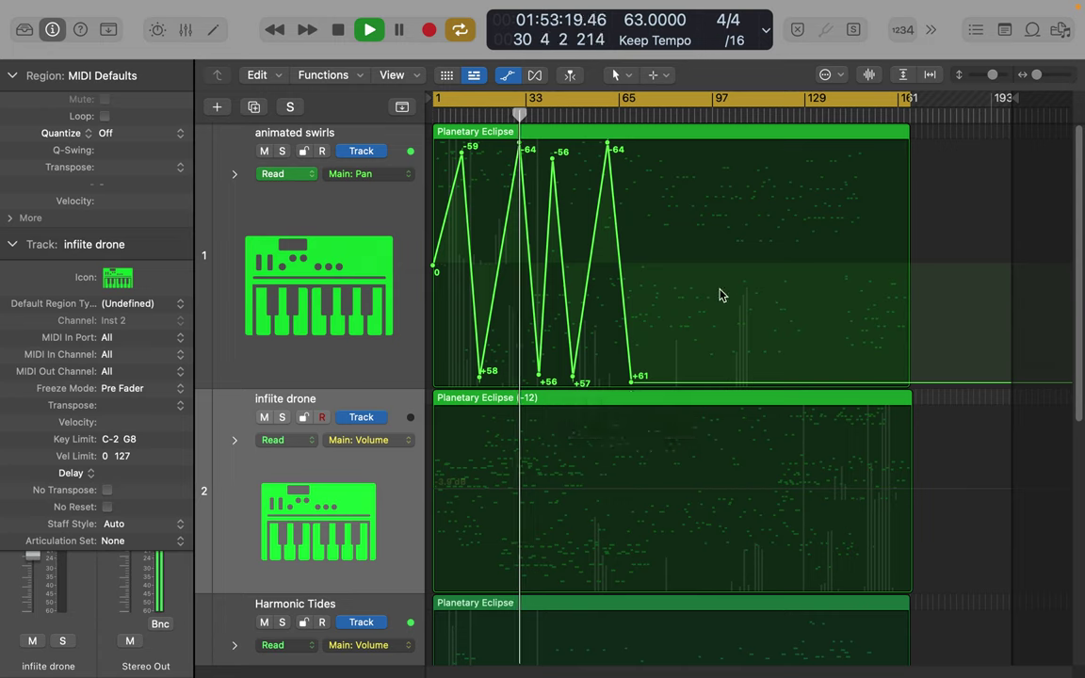
Step: Add animated swirls pan points of -64 at about bar 81 and +63 at about bar 85
click(666, 149)
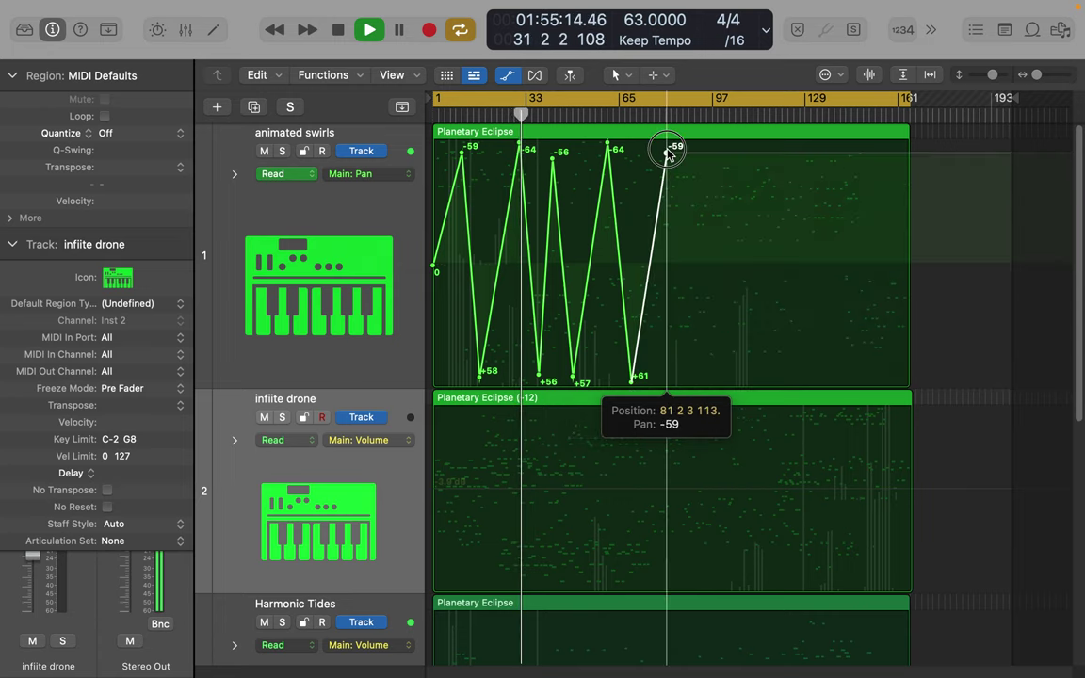
mouse_move(666, 150)
mouse_down()
mouse_move(649, 142)
mouse_move(666, 143)
mouse_up()
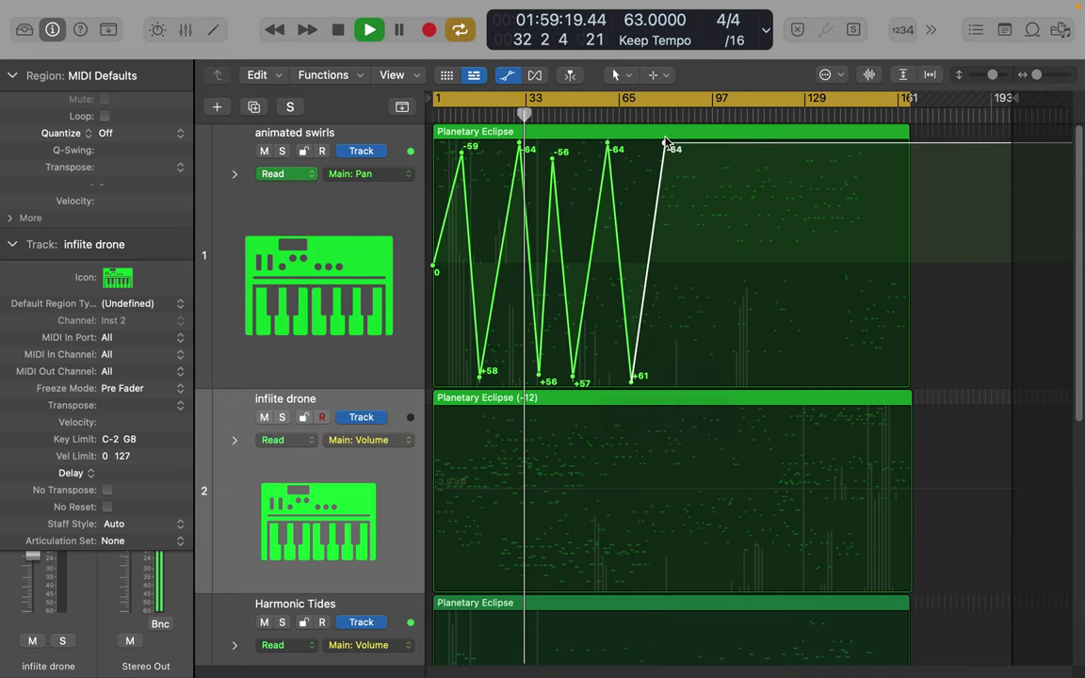
click(712, 380)
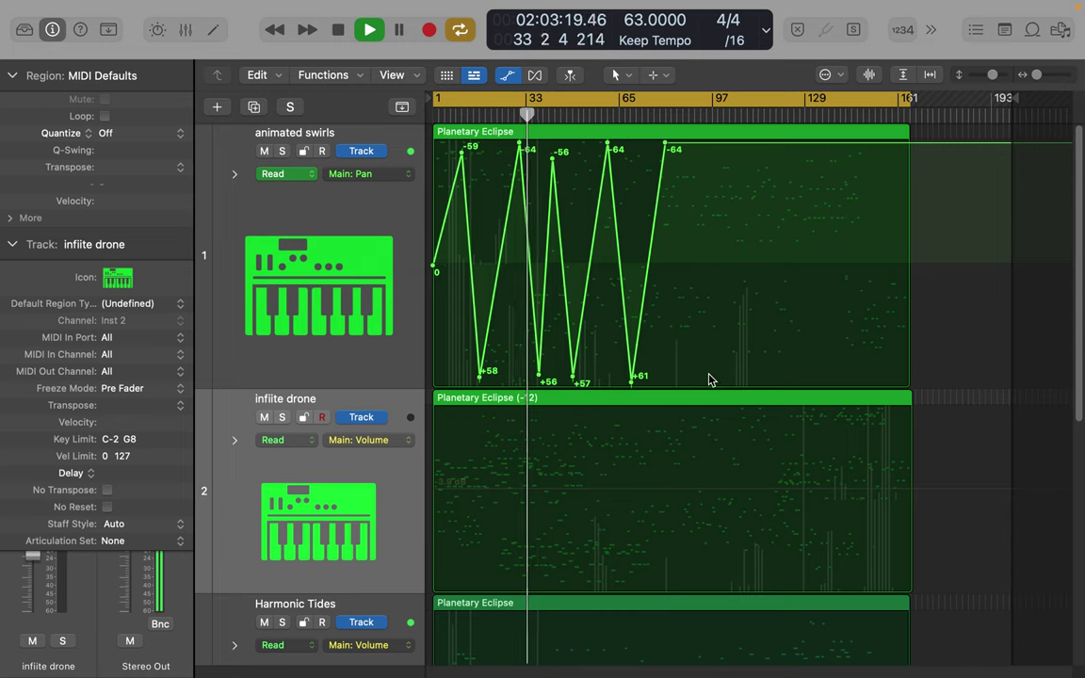
click(709, 376)
drag(710, 376, 680, 387)
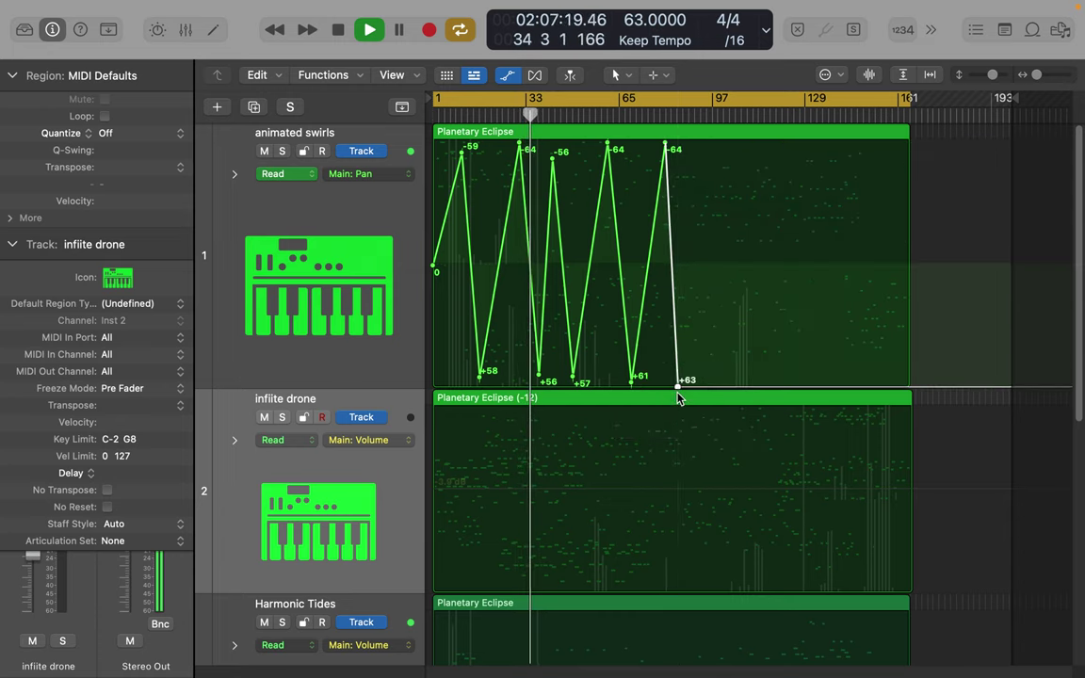
Step: Extend the animated swirls pan automation with points of -64, +63 and -64 between about bars 96 and 107
click(710, 151)
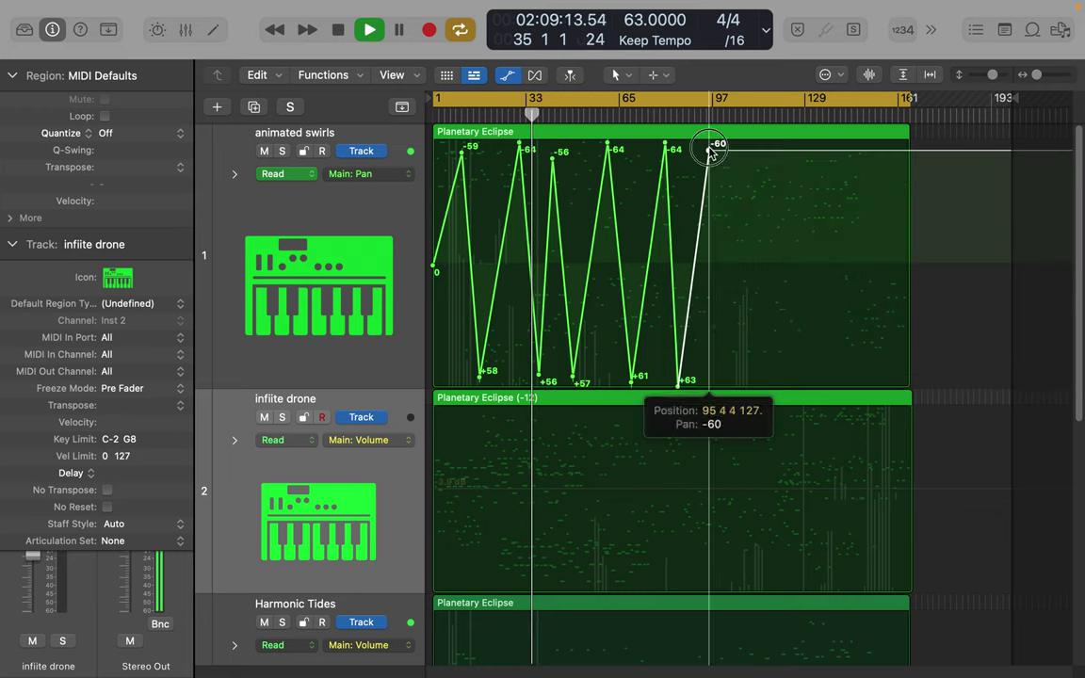
drag(709, 151, 712, 141)
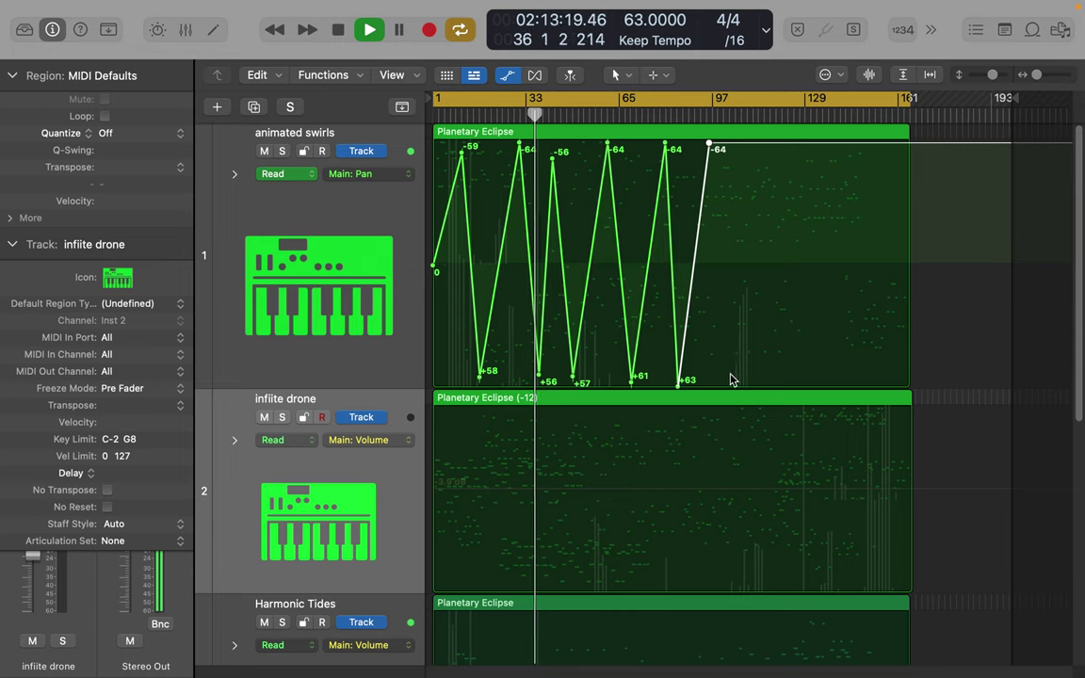
mouse_move(732, 380)
mouse_down()
mouse_move(723, 374)
mouse_move(724, 398)
mouse_up()
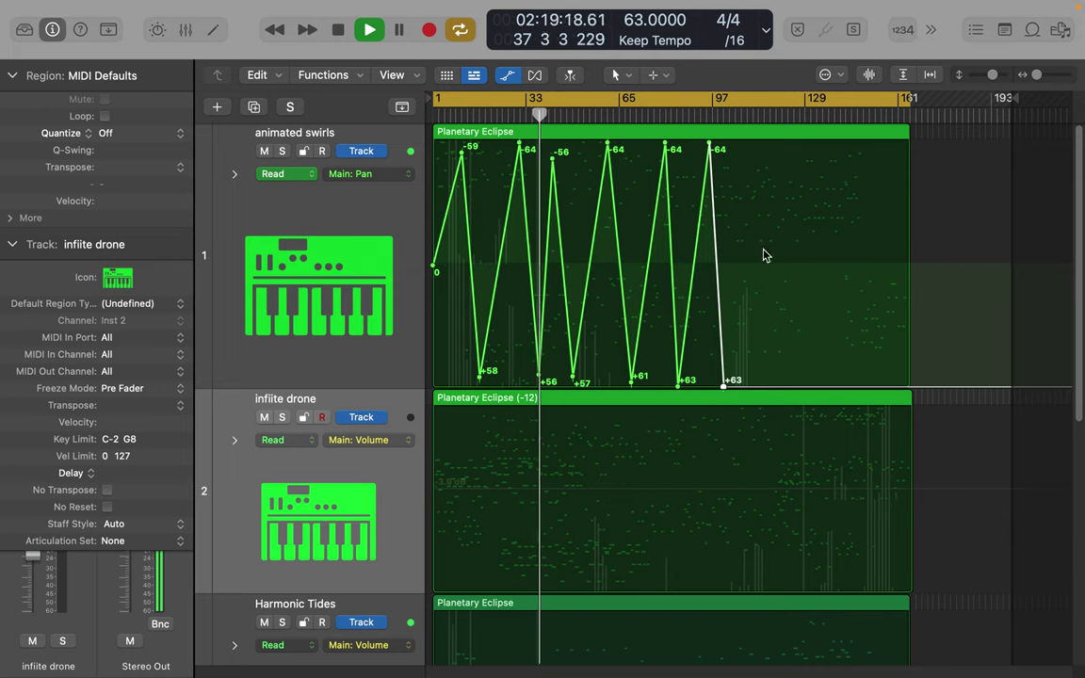
click(756, 150)
drag(755, 150, 742, 142)
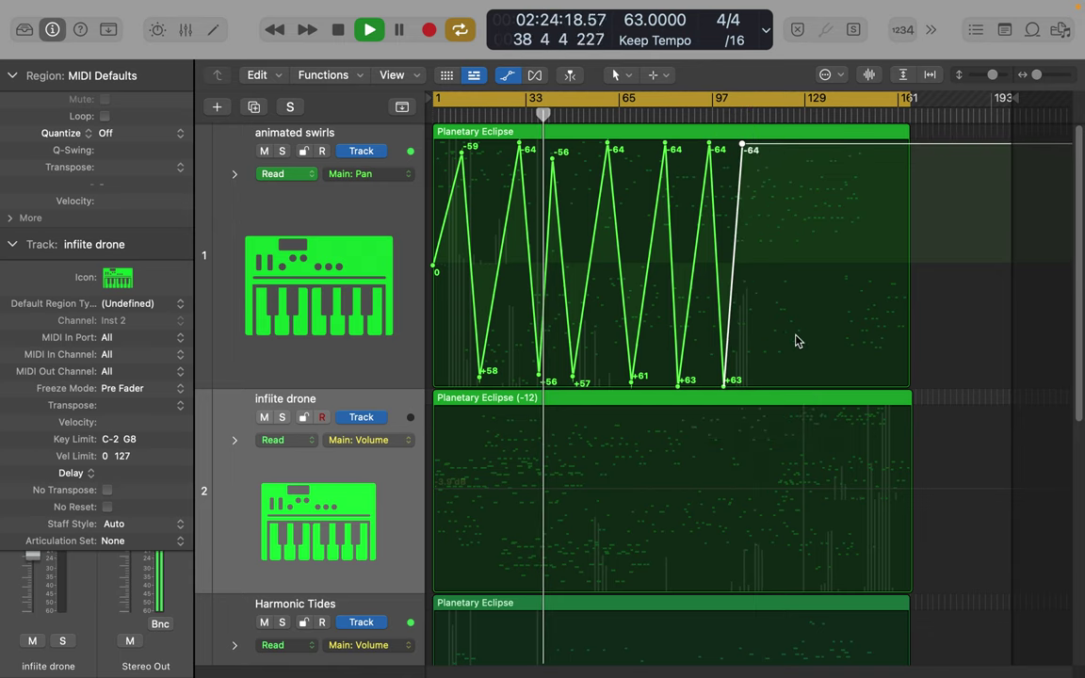
Step: Extend the animated swirls pan automation with +63 at about bar 114 and -64 at about bar 122, and turn off cycle playback
click(763, 377)
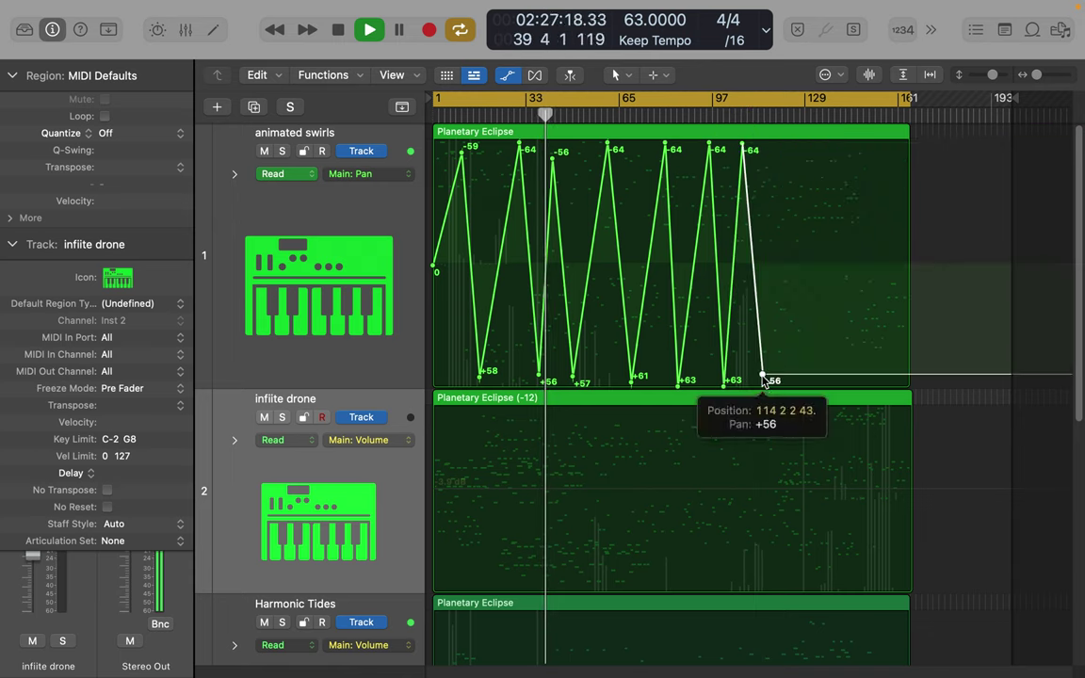
drag(763, 376, 775, 394)
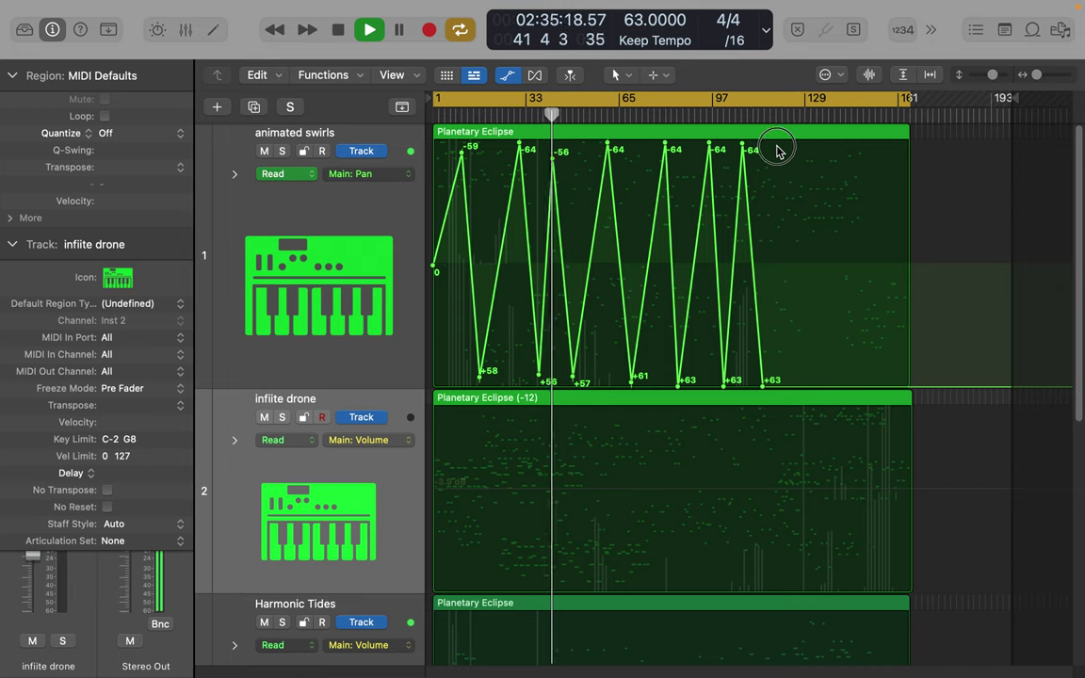
click(713, 100)
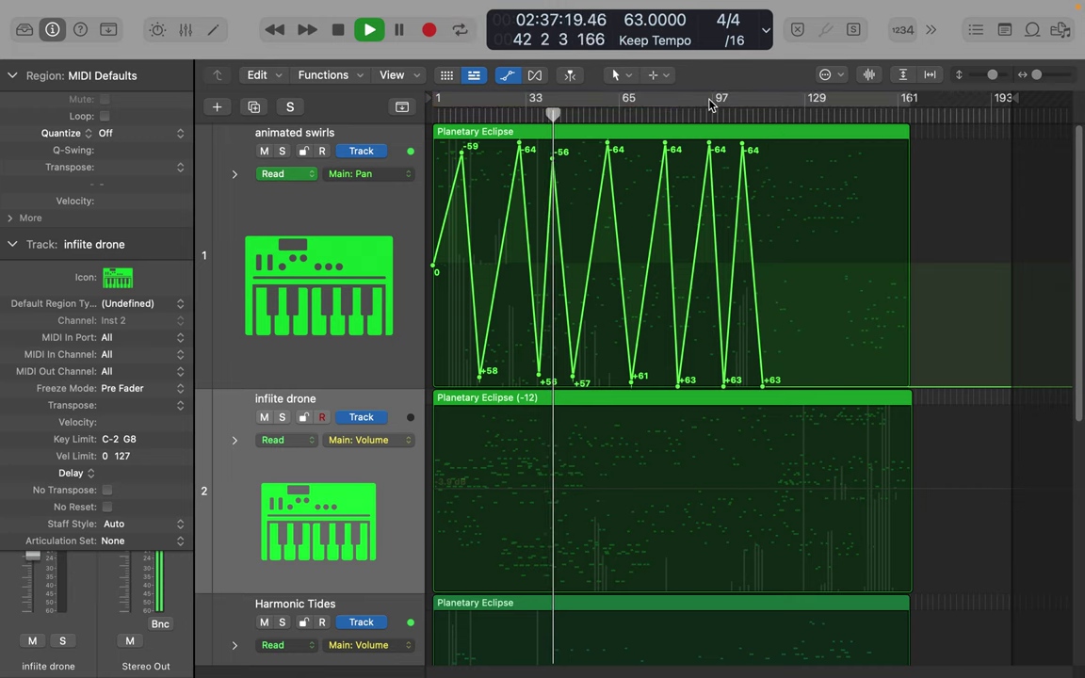
click(791, 149)
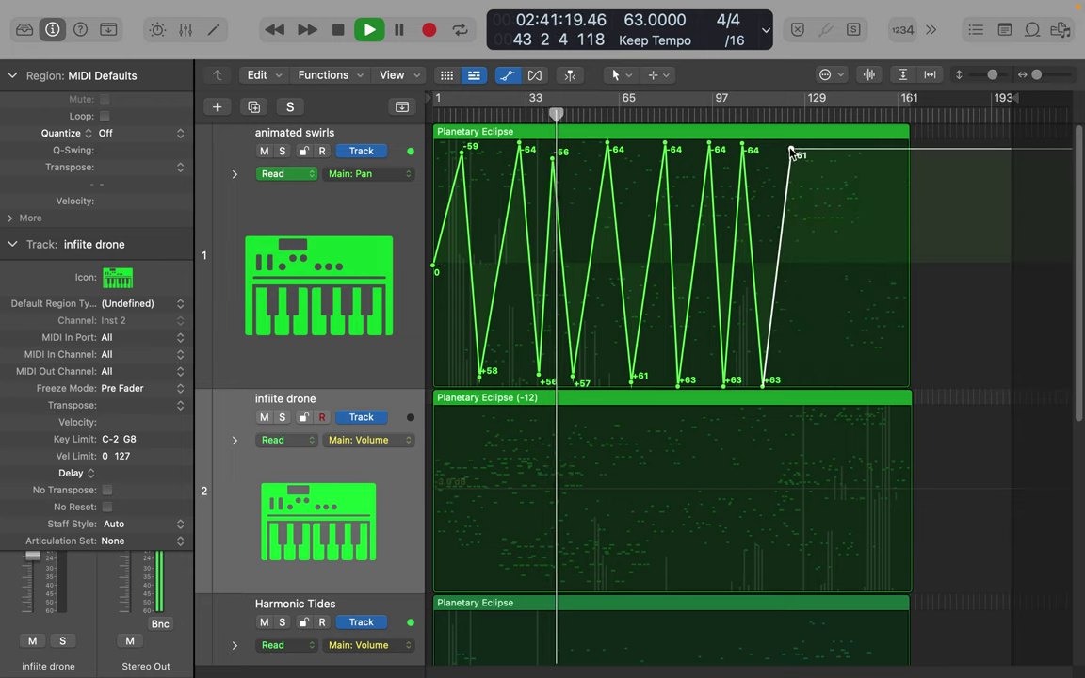
drag(791, 149, 784, 144)
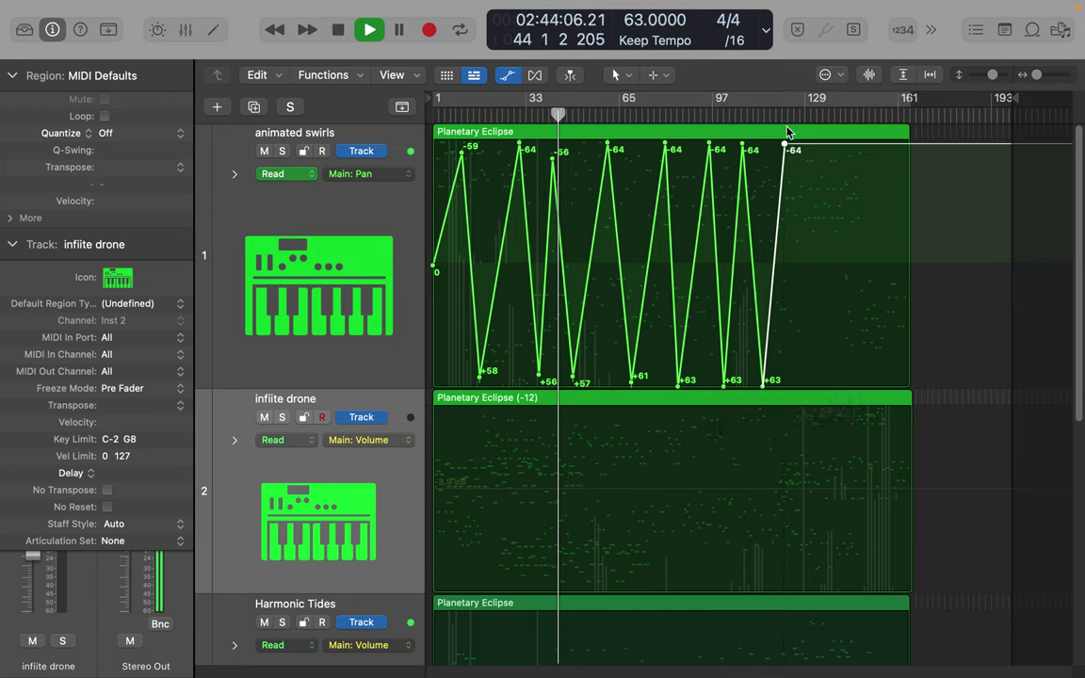
Step: Continue the animated swirls pan zigzag with +63 at about bar 130, -64 at about bar 138 and +61 at about bar 144
click(807, 376)
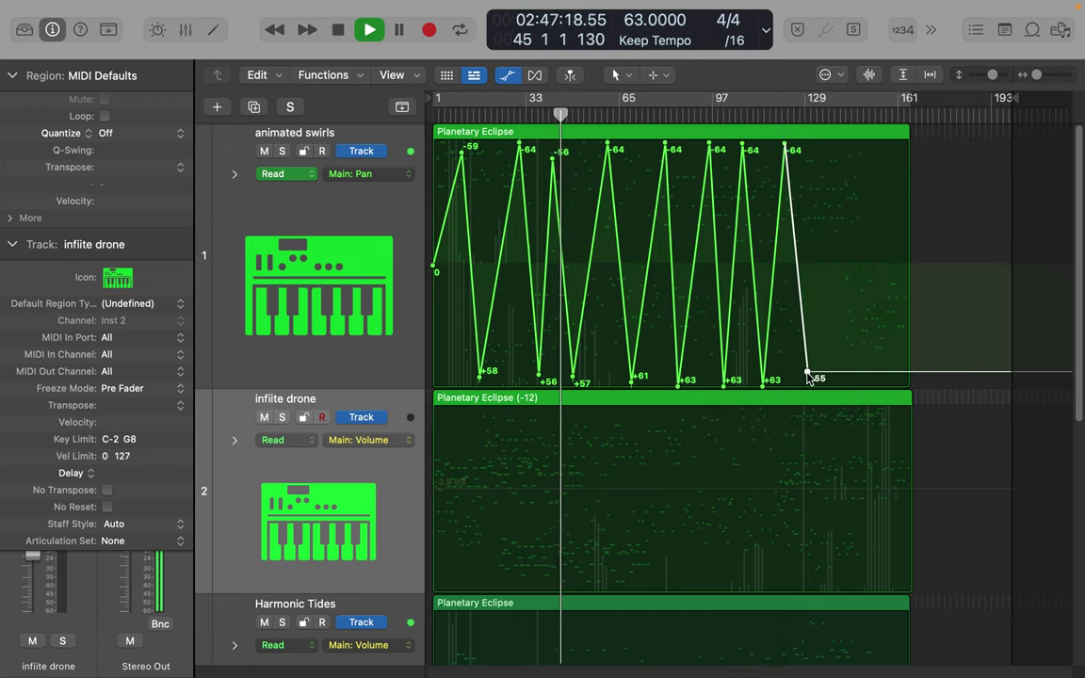
drag(807, 376, 810, 386)
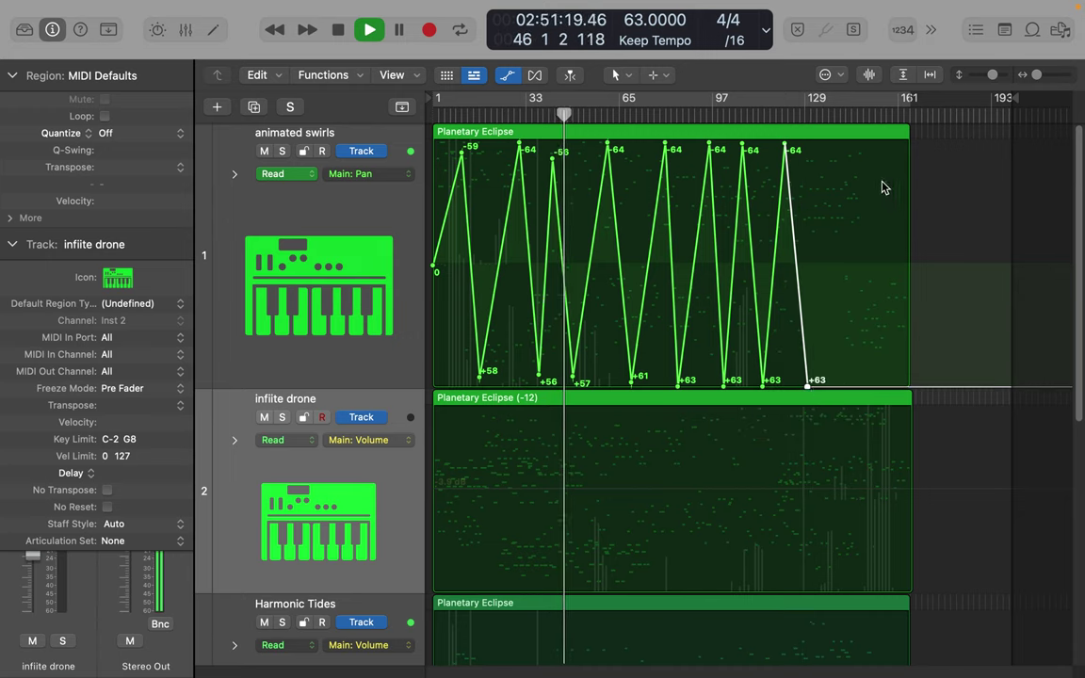
click(845, 152)
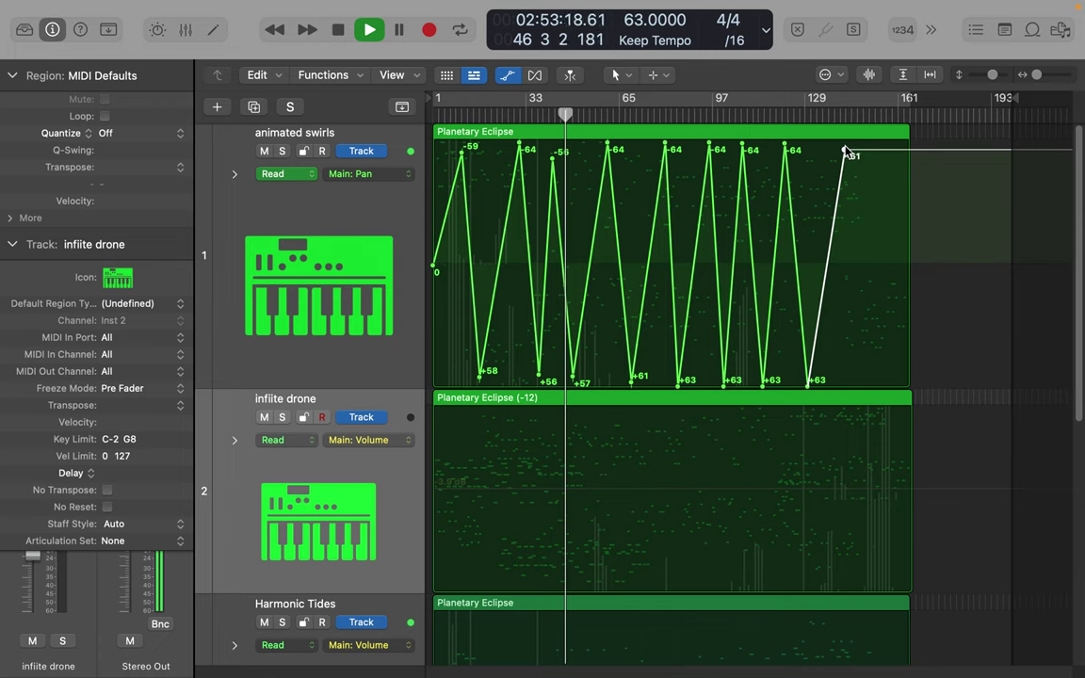
drag(845, 151, 831, 146)
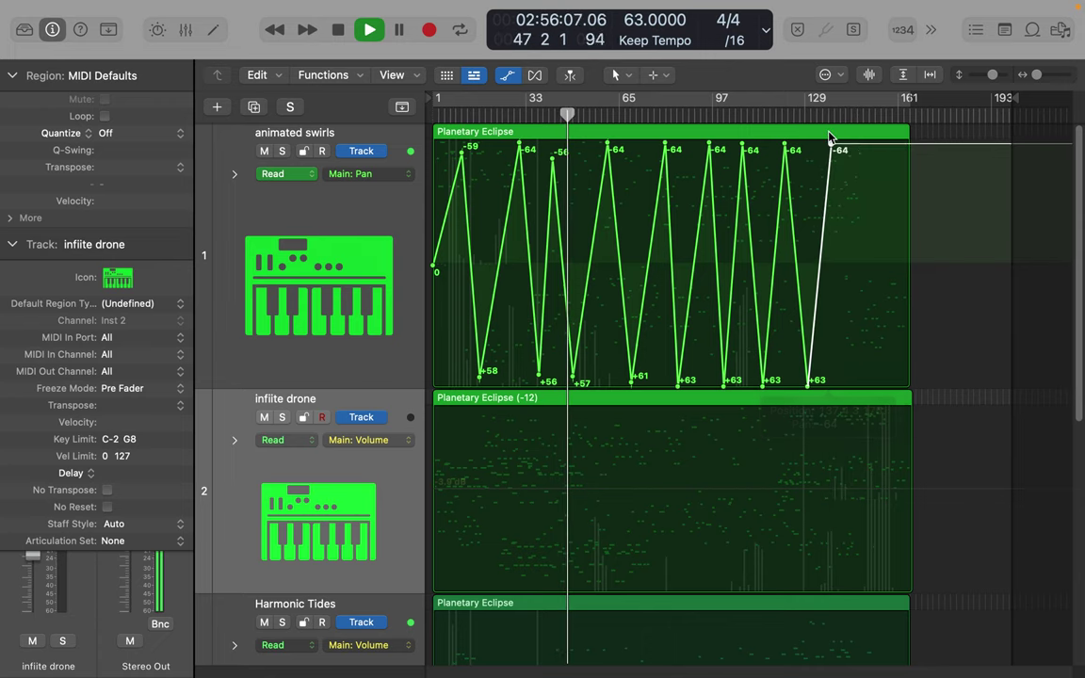
click(849, 382)
drag(849, 383, 849, 383)
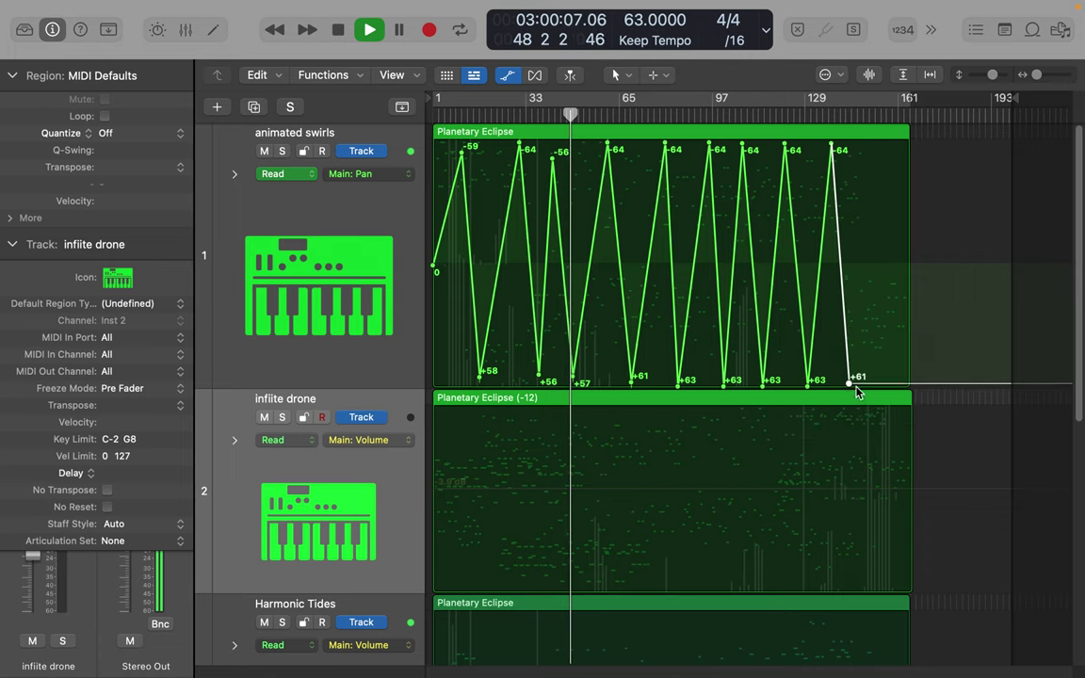
Step: Finish the animated swirls pan automation with -64 at about bar 150, +61 at about bar 156 and -64 at about bar 165
click(866, 149)
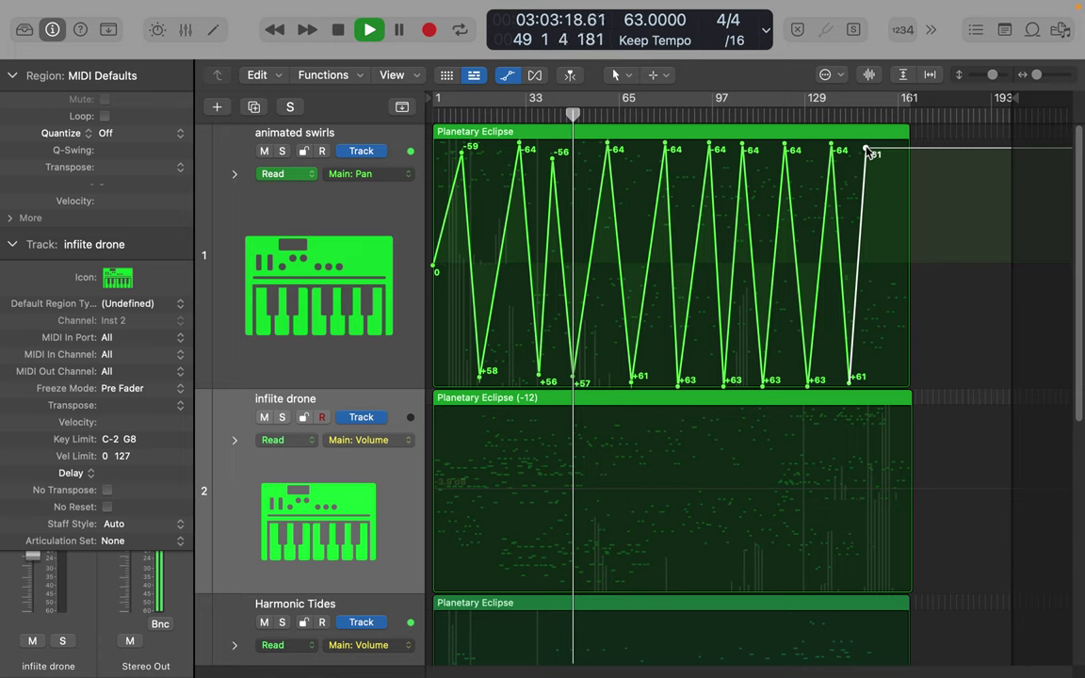
drag(866, 148, 867, 137)
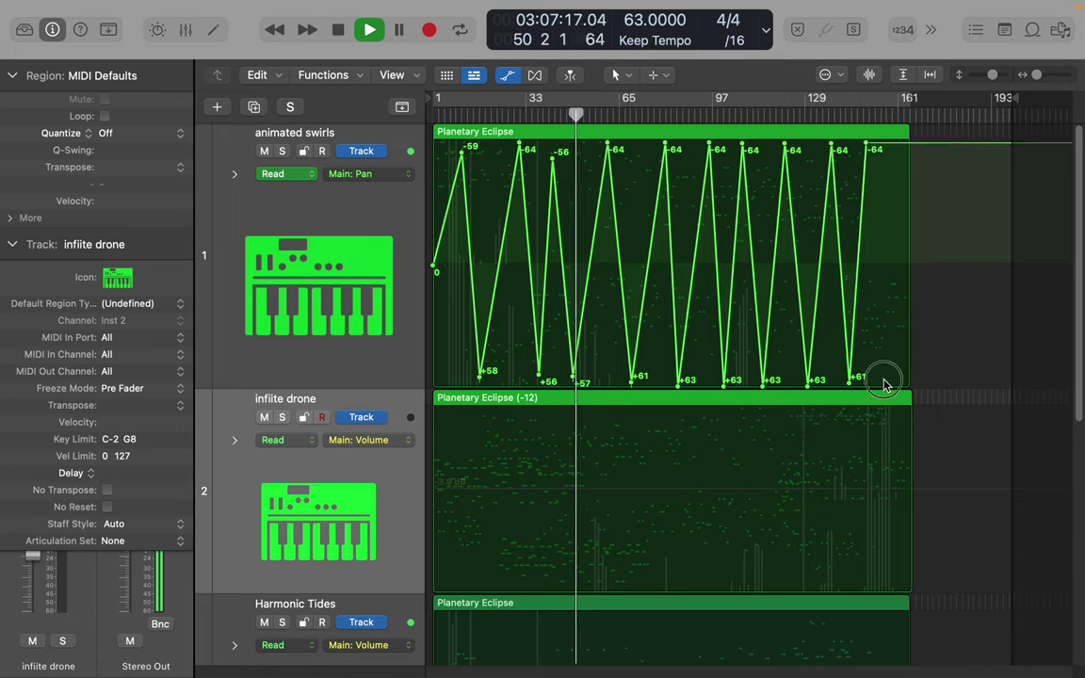
click(884, 383)
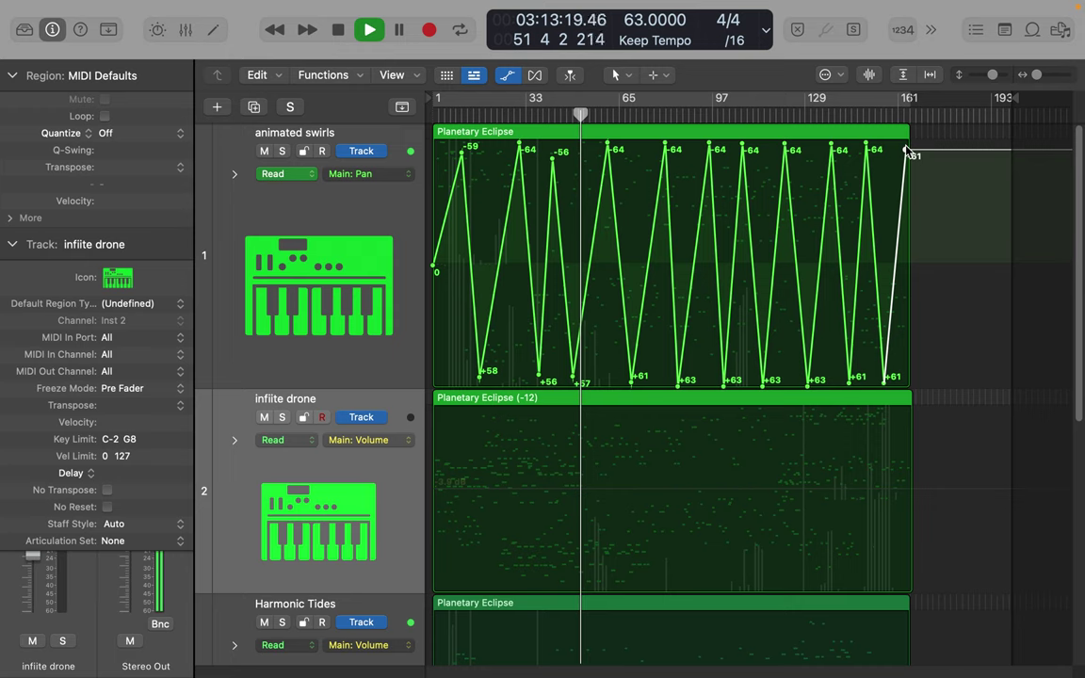
mouse_move(906, 151)
mouse_down()
mouse_move(921, 143)
mouse_move(912, 140)
mouse_up()
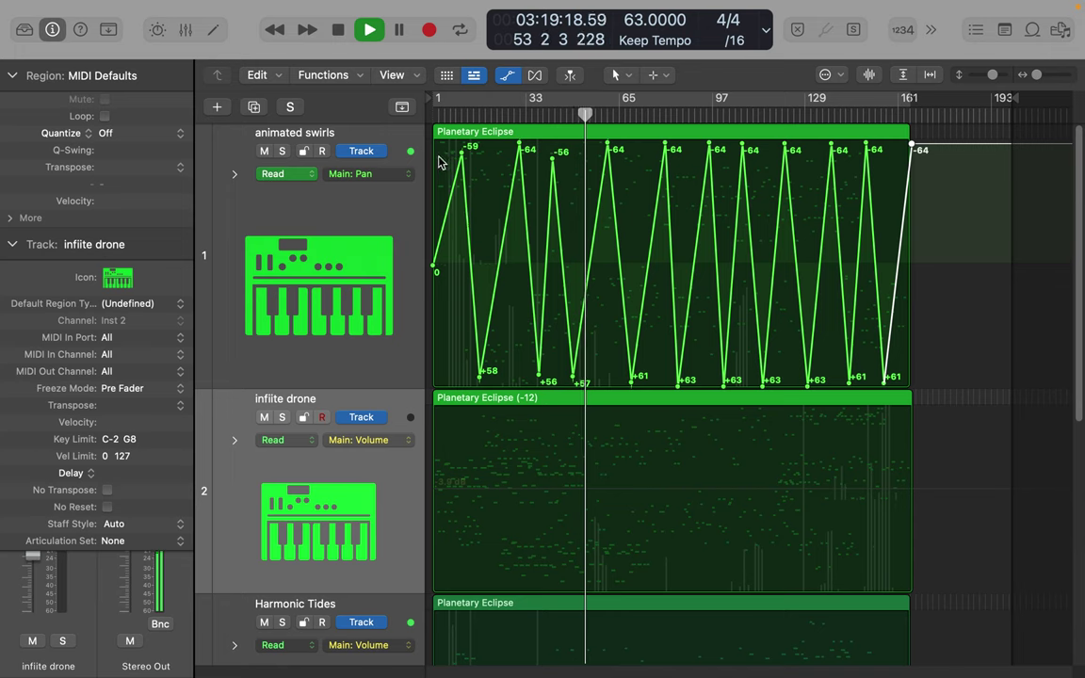
Step: Select all animated swirls pan points after the initial 0 point and copy them
drag(436, 162, 923, 216)
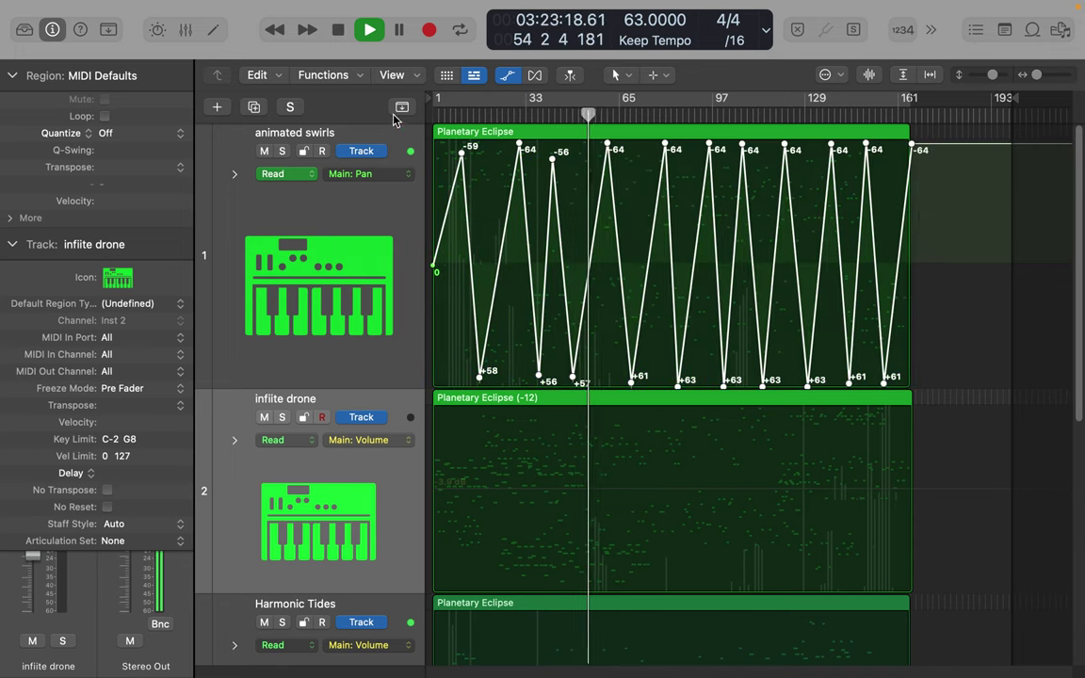
click(280, 77)
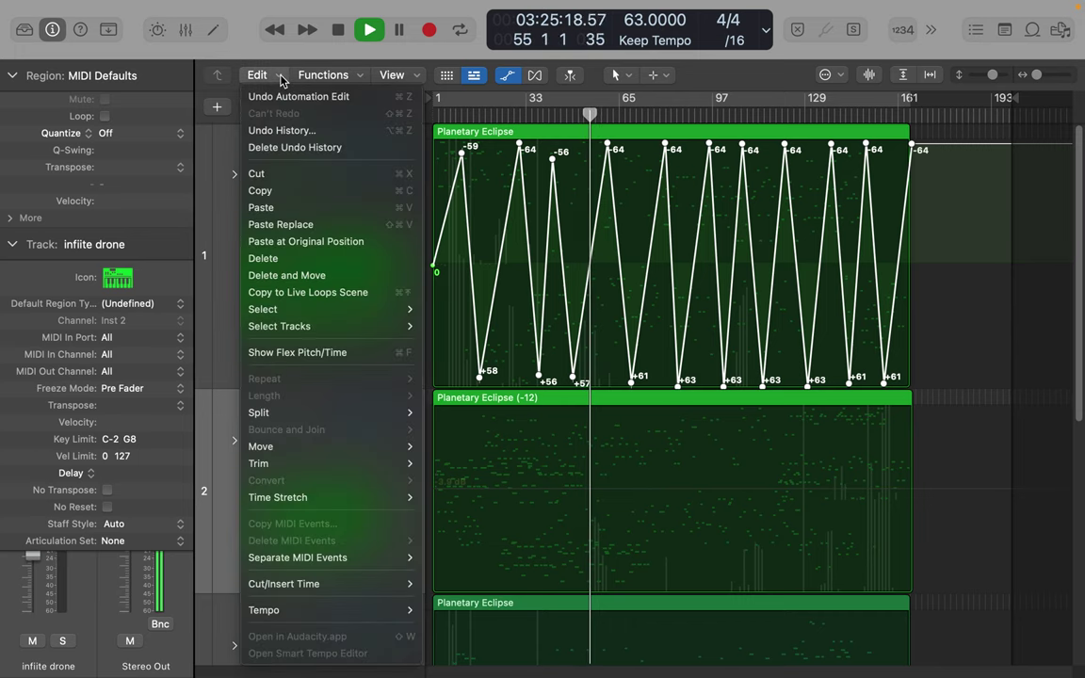
click(267, 191)
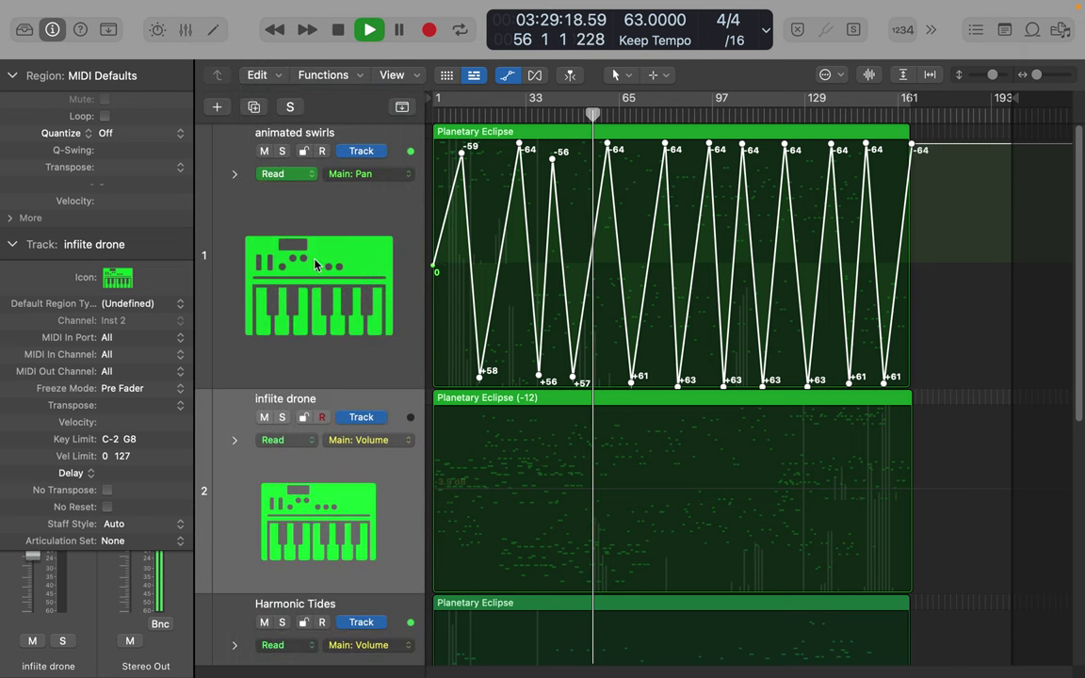
Step: Display absolute Main Pan automation on infiite drone and paste the copied pan points from the beginning of the piece
click(367, 440)
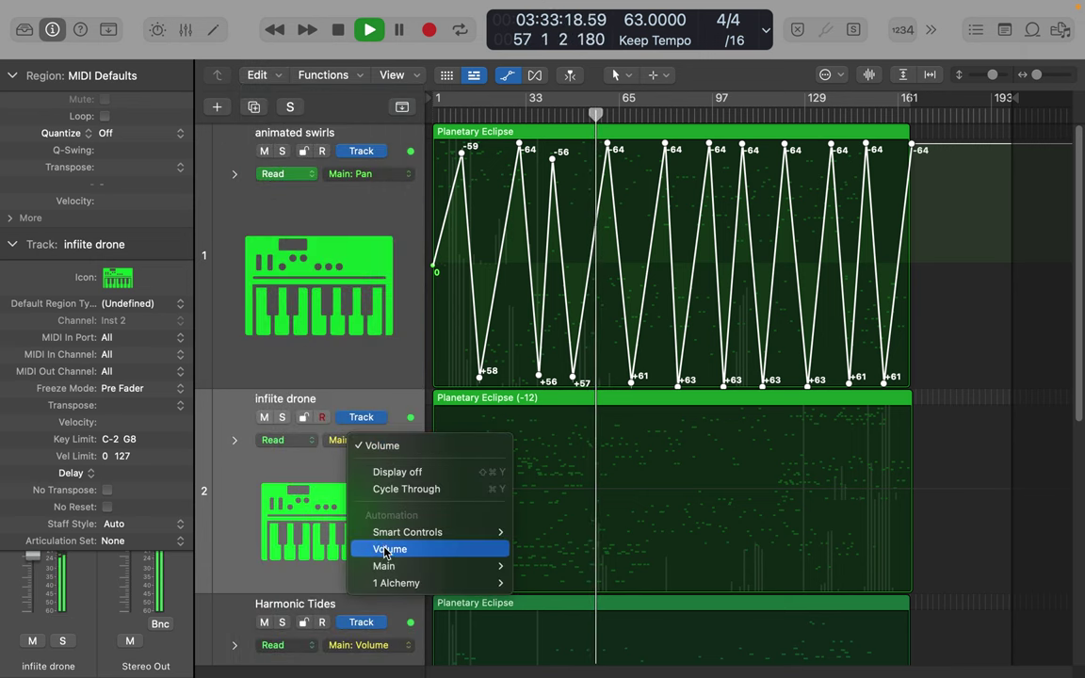
mouse_move(386, 566)
mouse_move(536, 584)
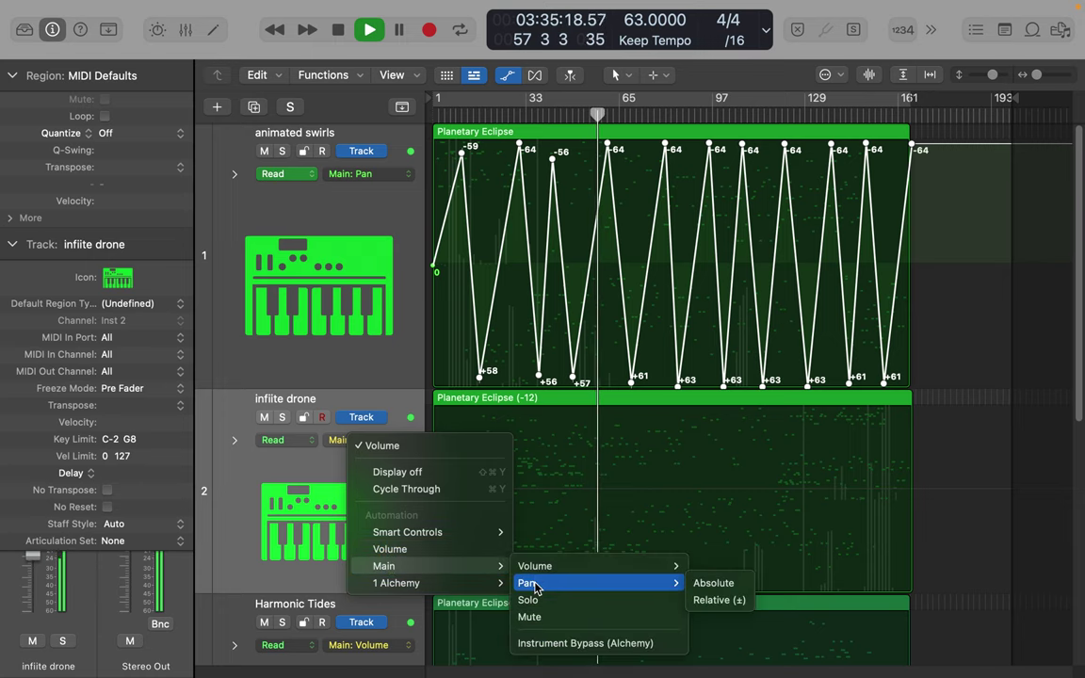
click(713, 584)
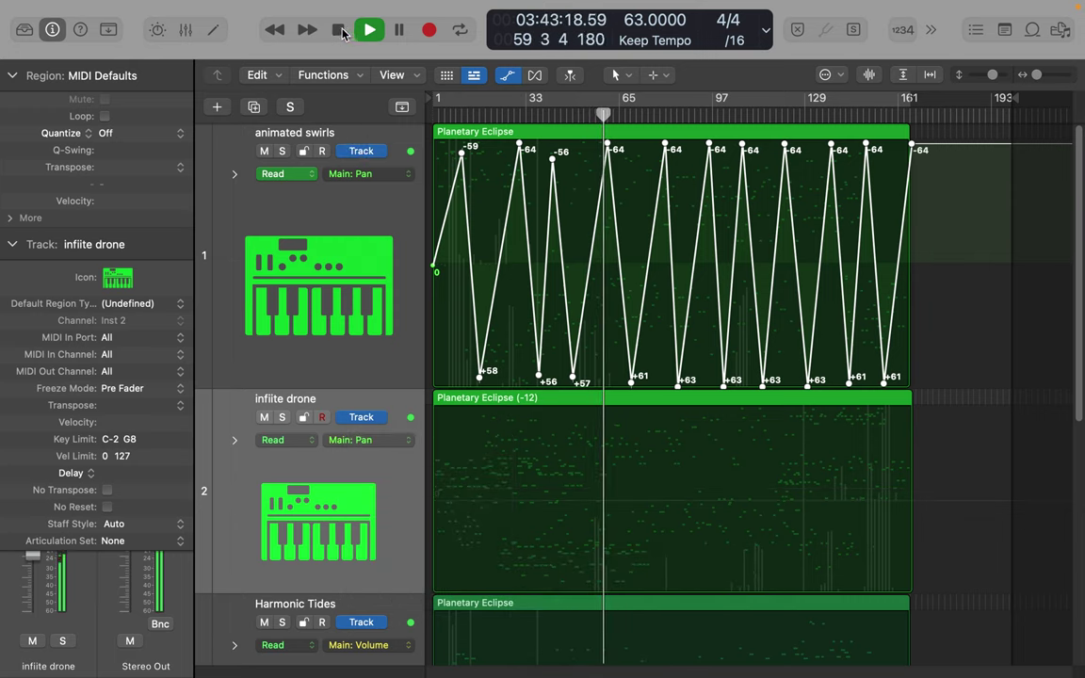
click(339, 31)
click(339, 32)
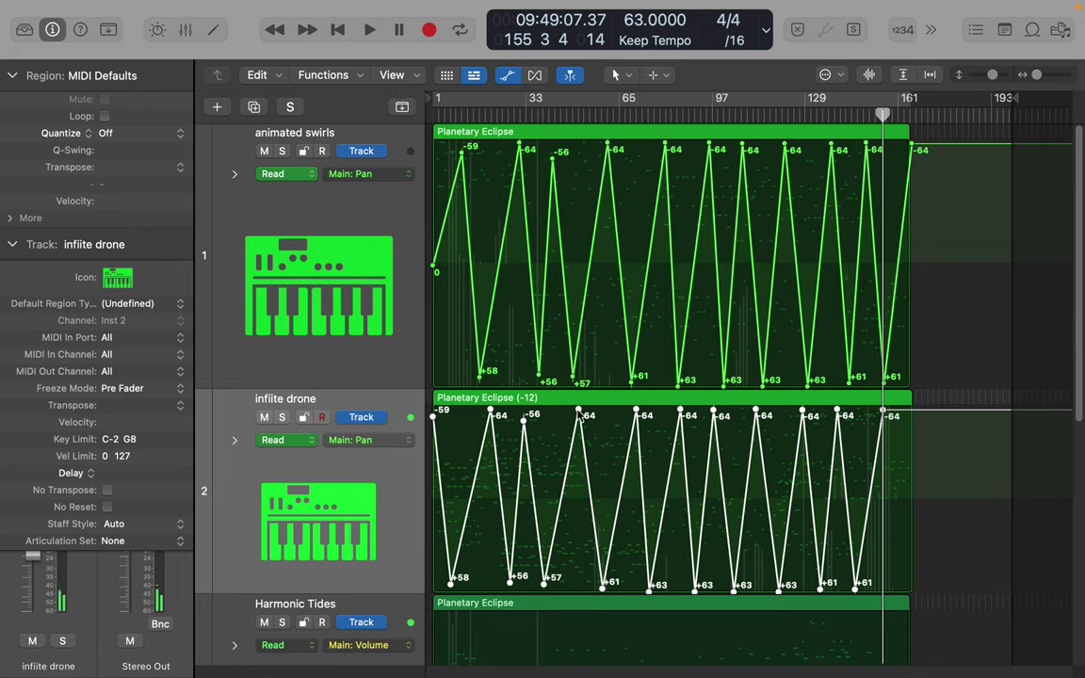
Step: Shift the pasted infiite drone pan points slightly later and add a final point of +58 at about bar 165
mouse_move(884, 412)
mouse_down()
mouse_move(908, 414)
mouse_move(913, 403)
mouse_move(890, 403)
mouse_up()
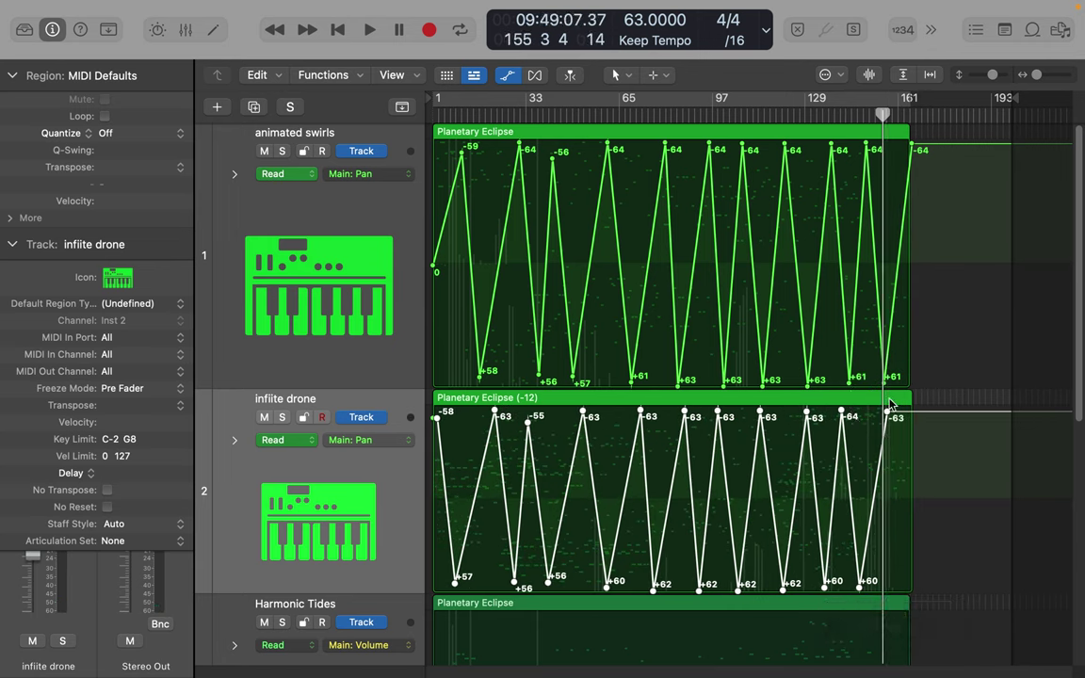
click(911, 584)
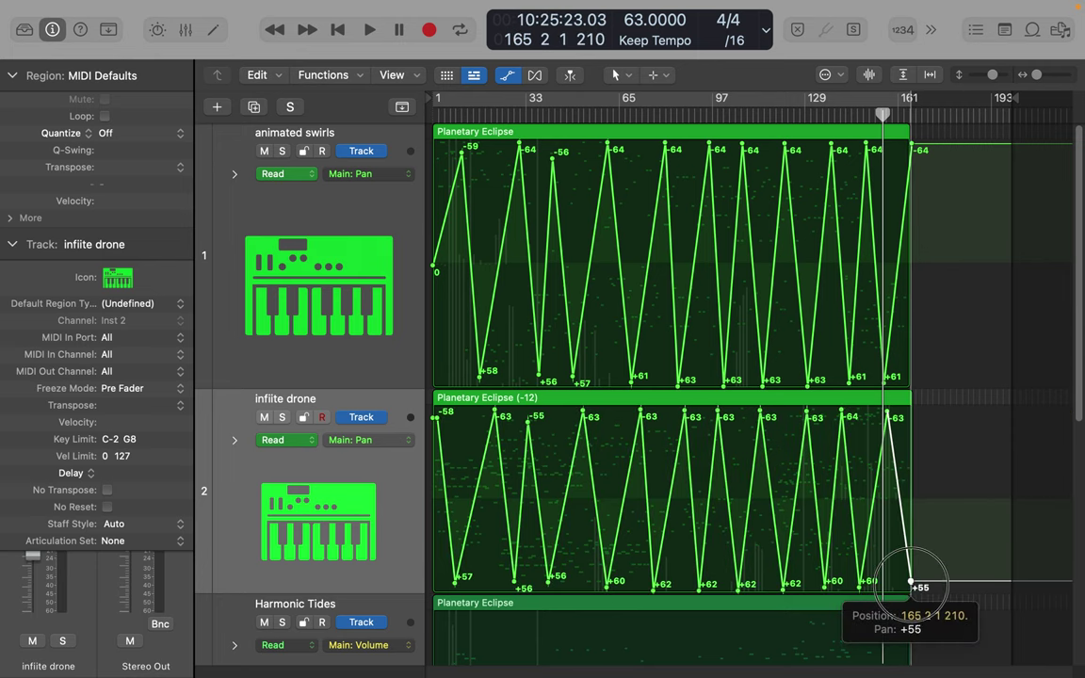
drag(911, 584, 913, 589)
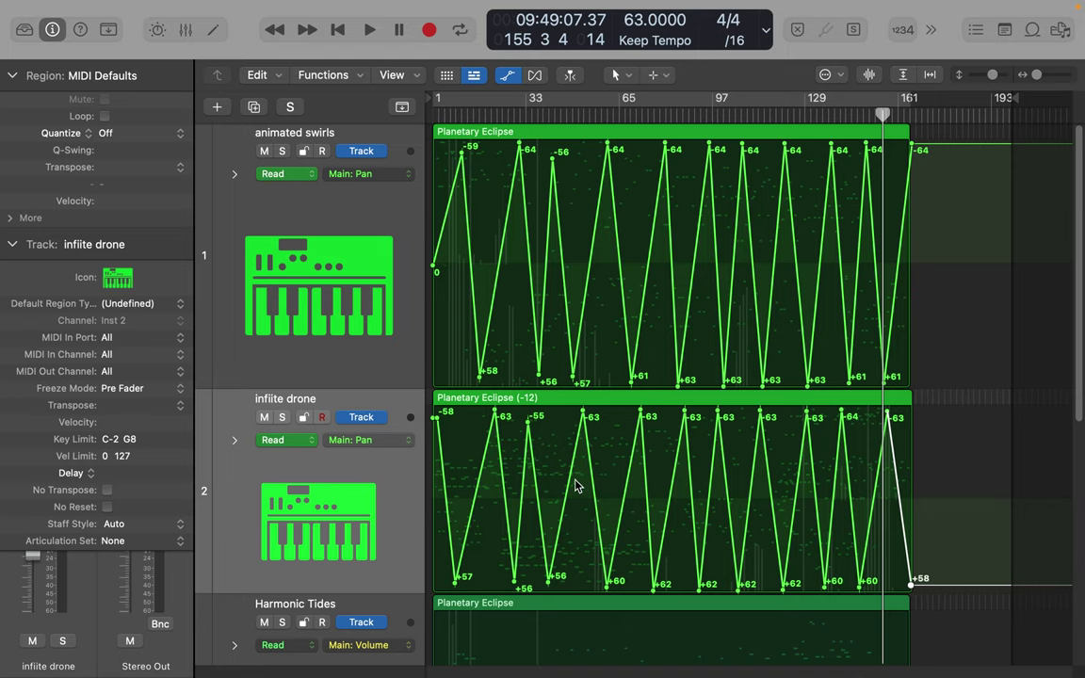
Step: Play the piece from the beginning to hear the panning on both tracks
scroll(748, 469, down, 5)
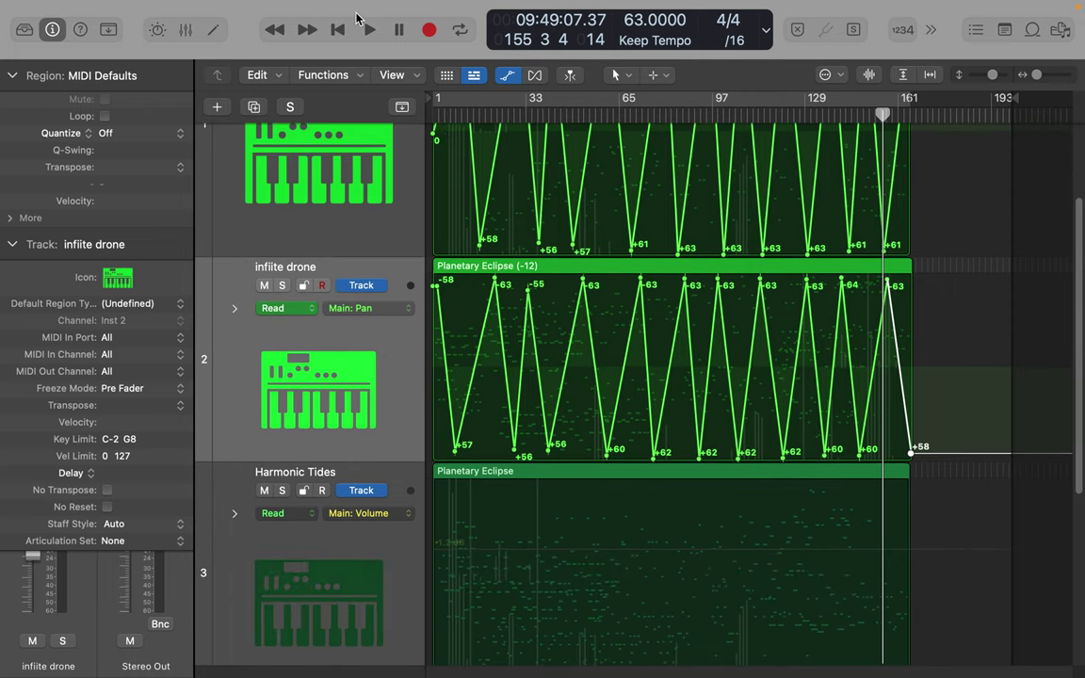
click(368, 30)
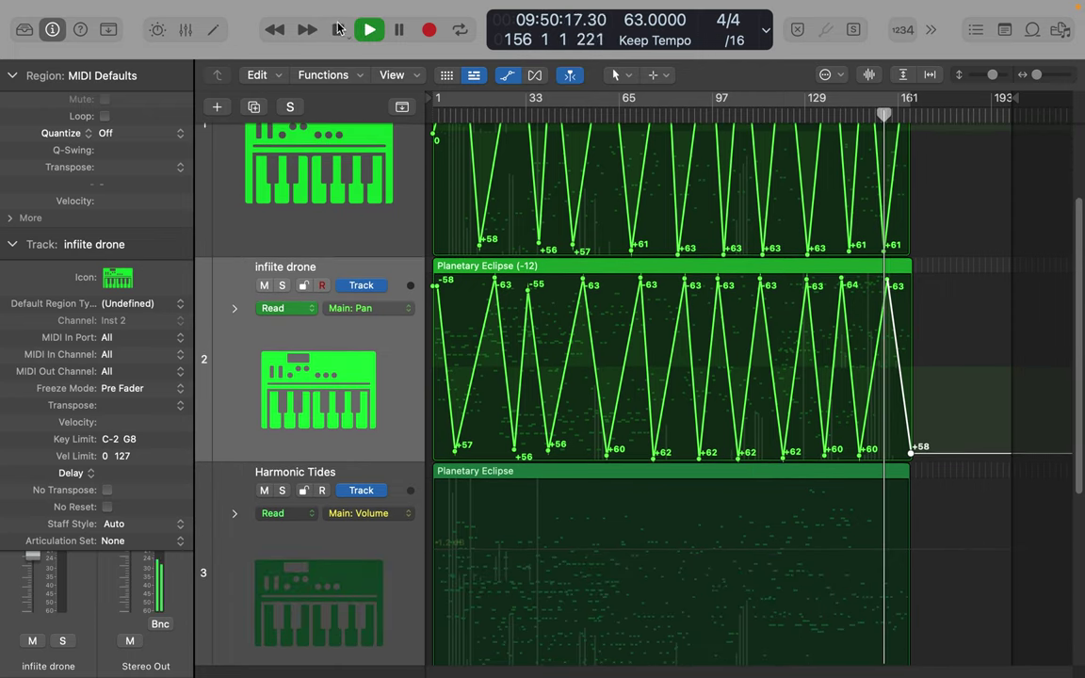
click(338, 30)
click(340, 32)
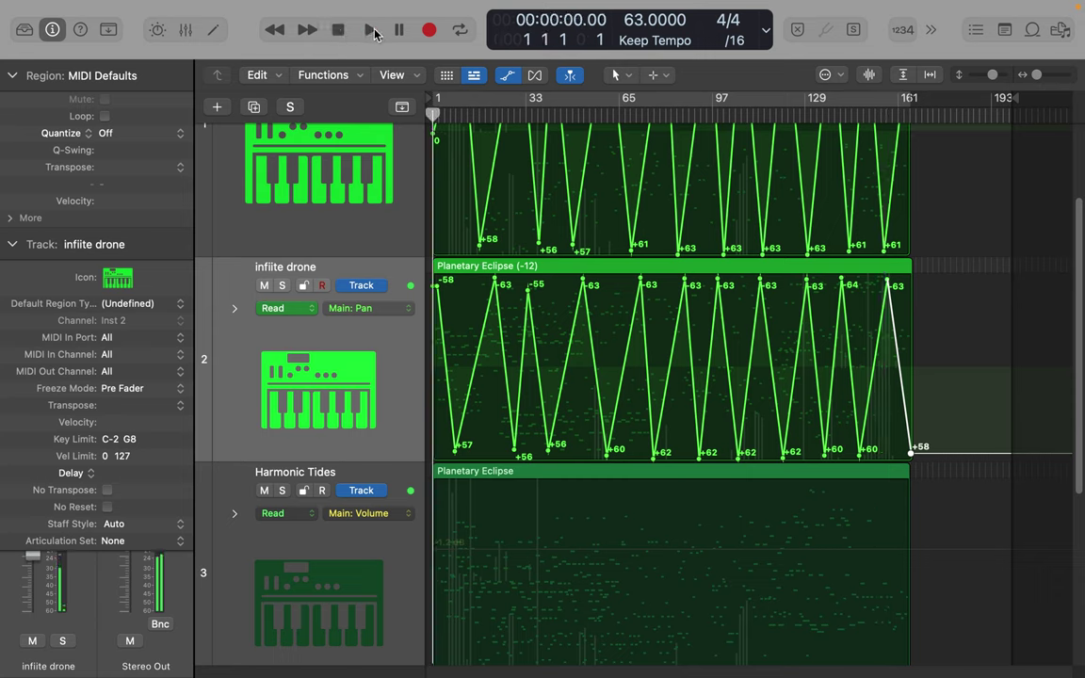
click(370, 30)
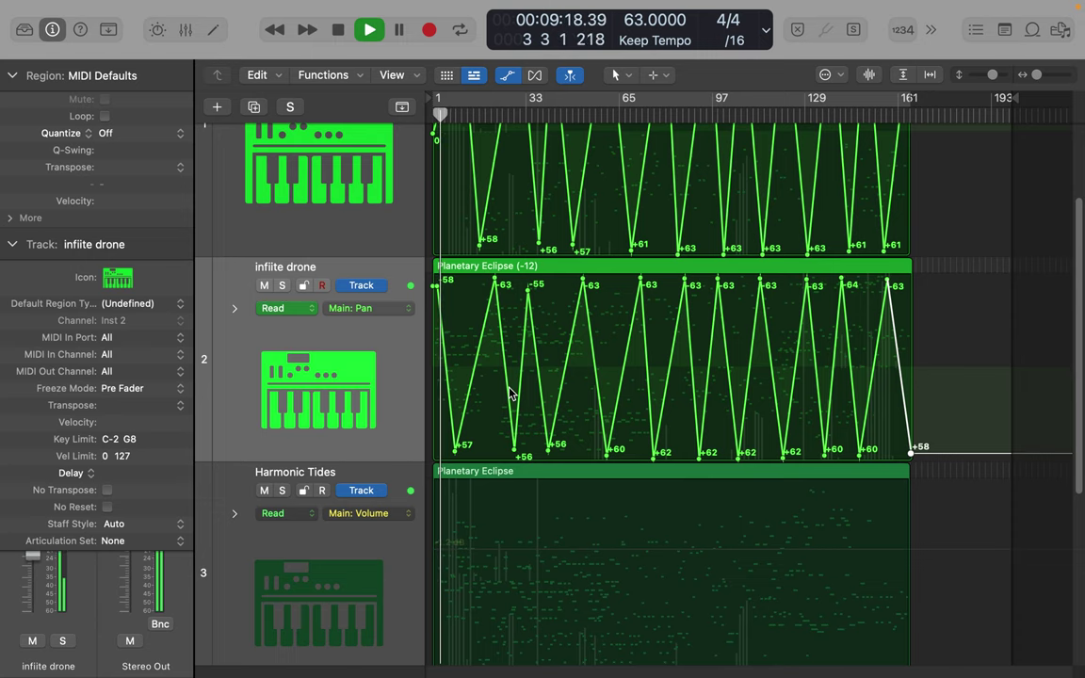
Step: Display Main Pan automation on Harmonic Tides and paste the copied pan points starting at about bar 8
scroll(510, 394, down, 5)
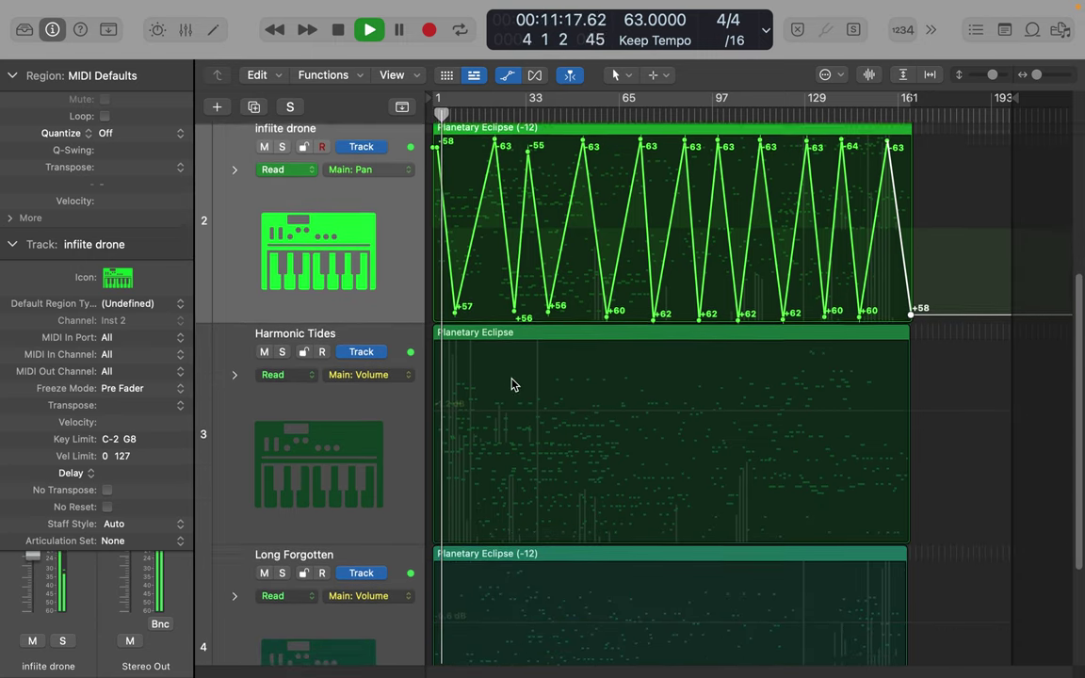
scroll(512, 384, down, 3)
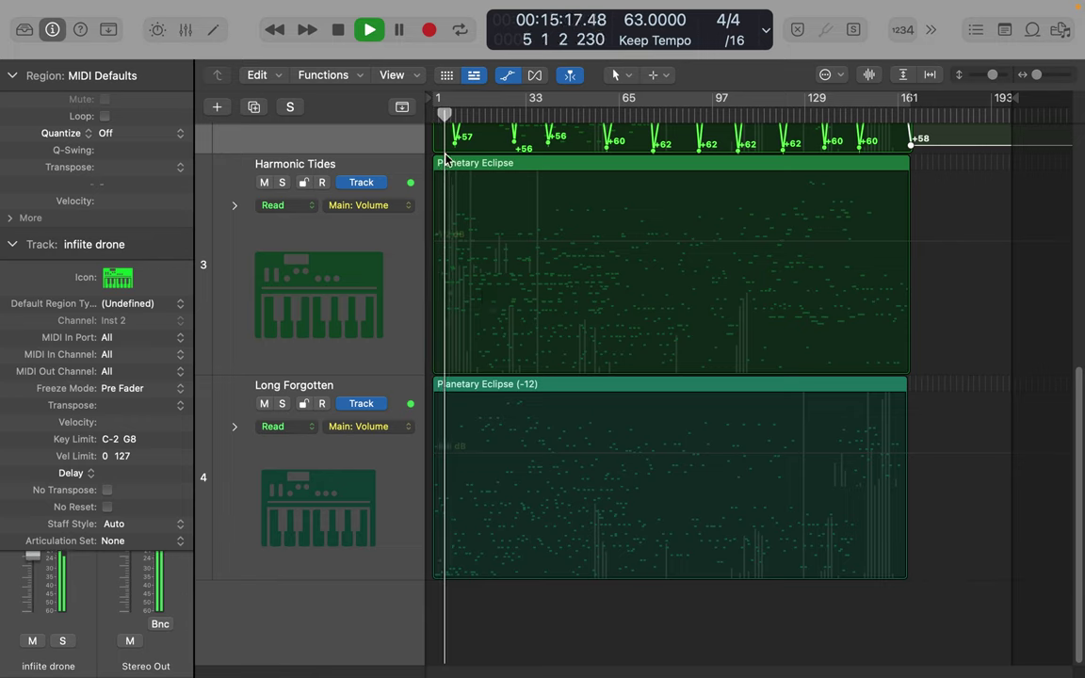
click(346, 235)
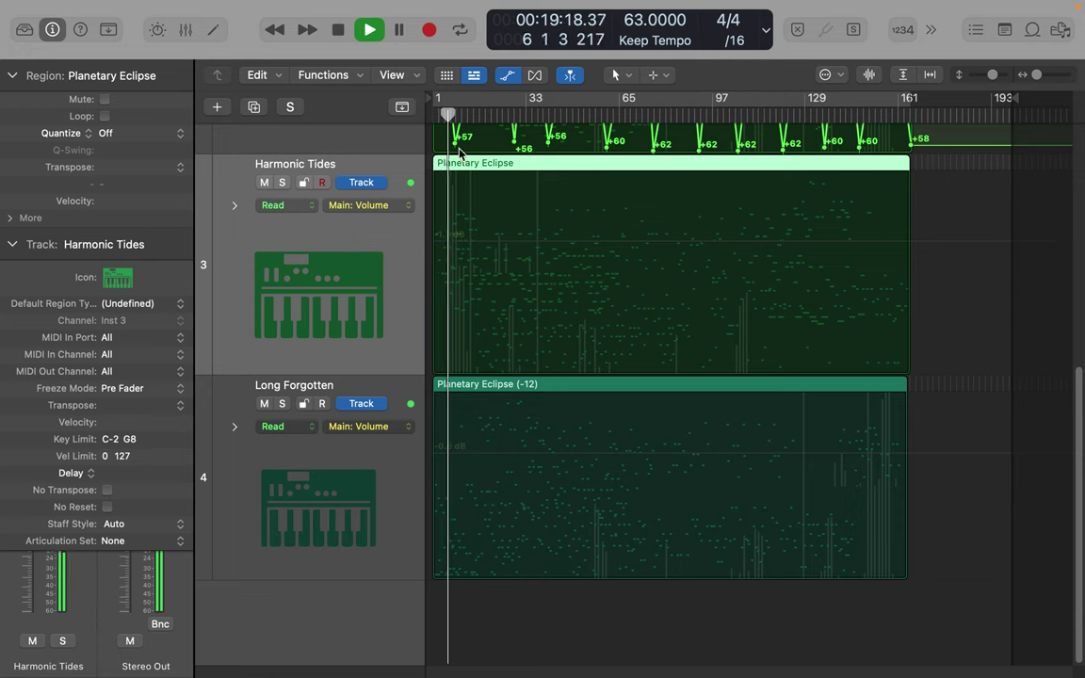
click(409, 209)
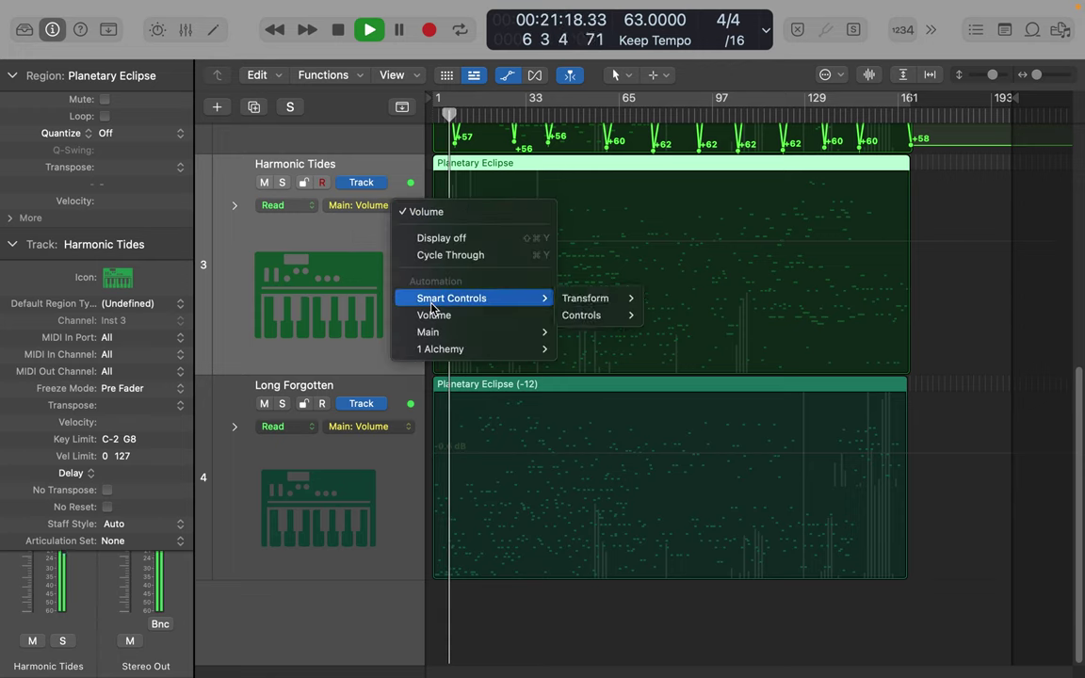
mouse_move(428, 332)
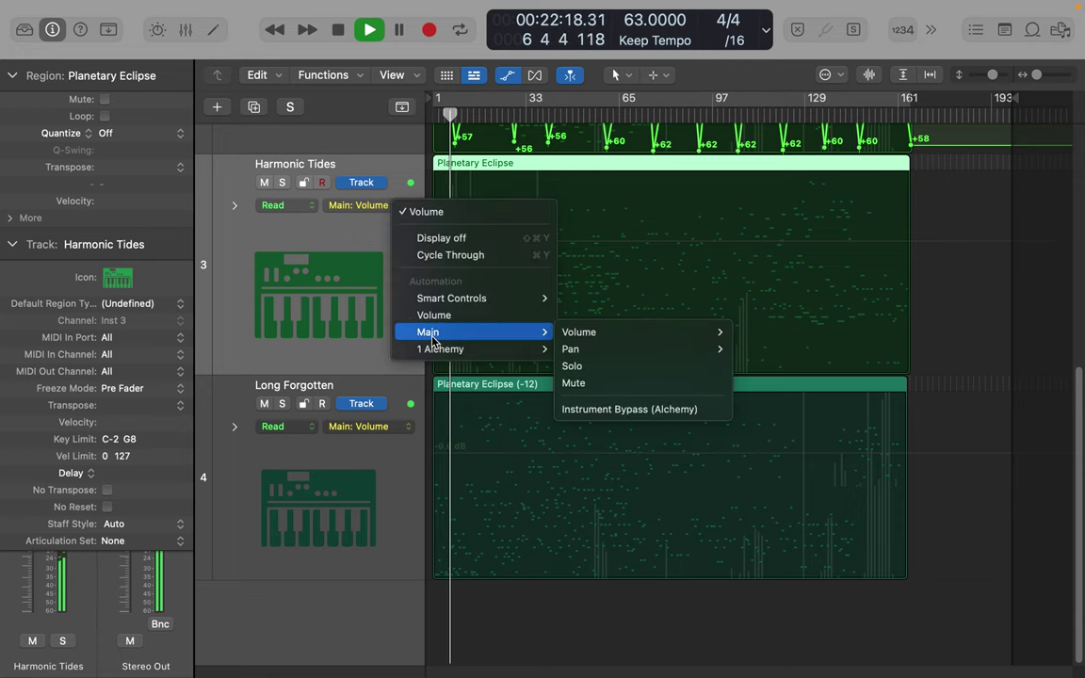
click(573, 350)
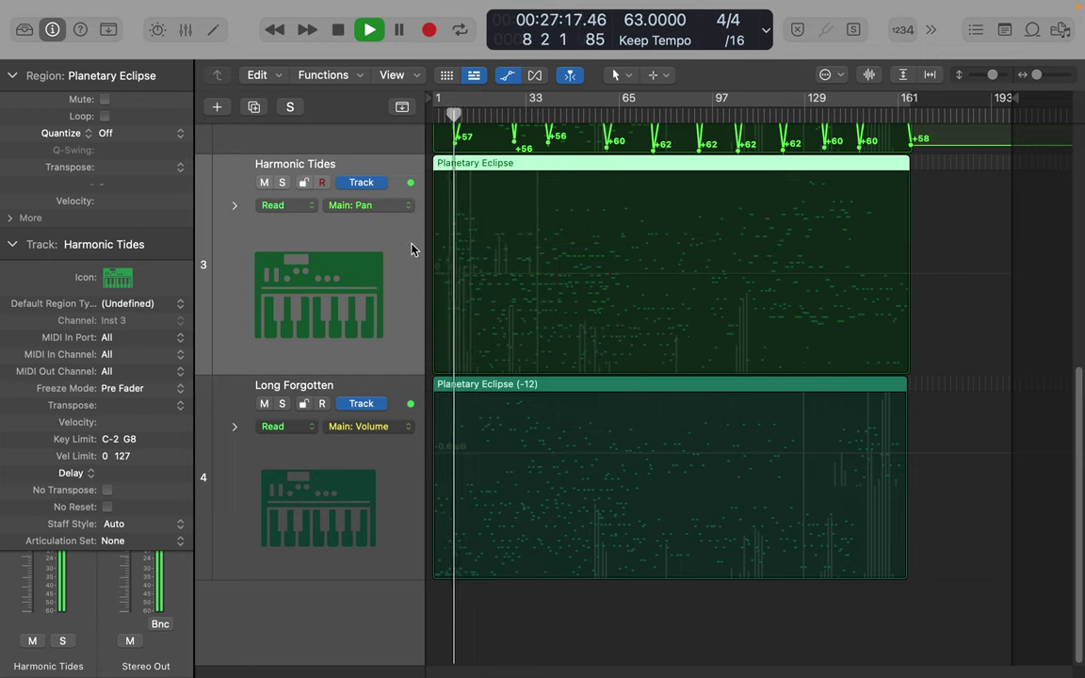
key(super+v)
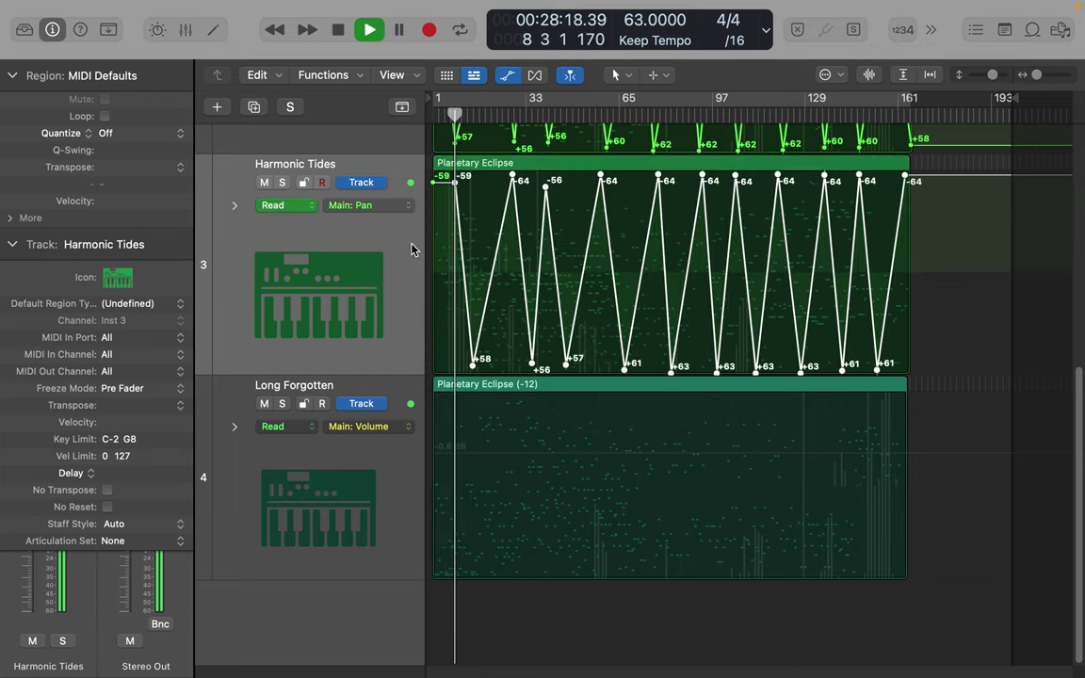
Step: Start Harmonic Tides' pan curve at +63 at bar 1 and move its final -64 point to about bar 165
click(432, 190)
drag(434, 192, 452, 411)
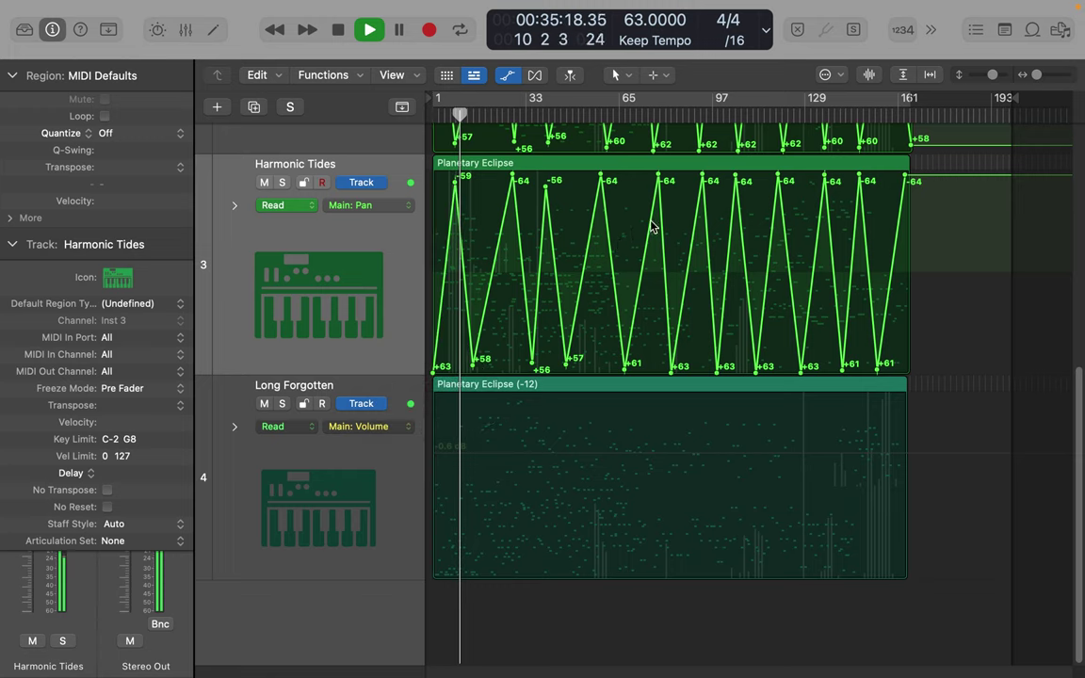
drag(909, 176, 915, 175)
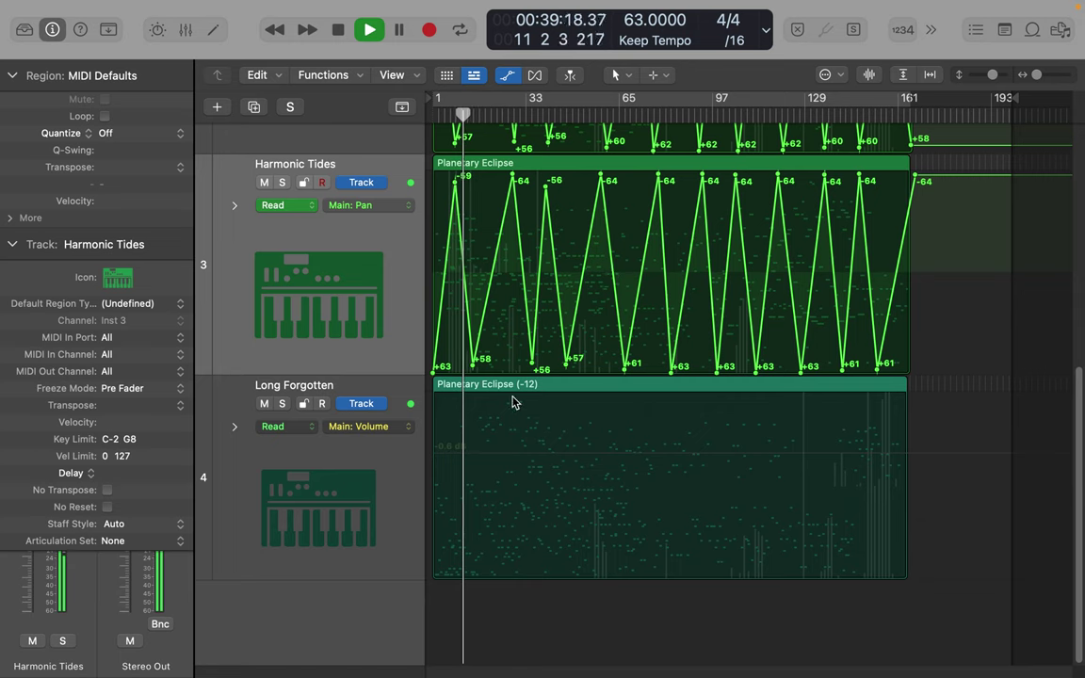
Step: Paste the copied pan points onto Long Forgotten and shift them earlier so the sweep starts at -64 at bar 1
click(368, 462)
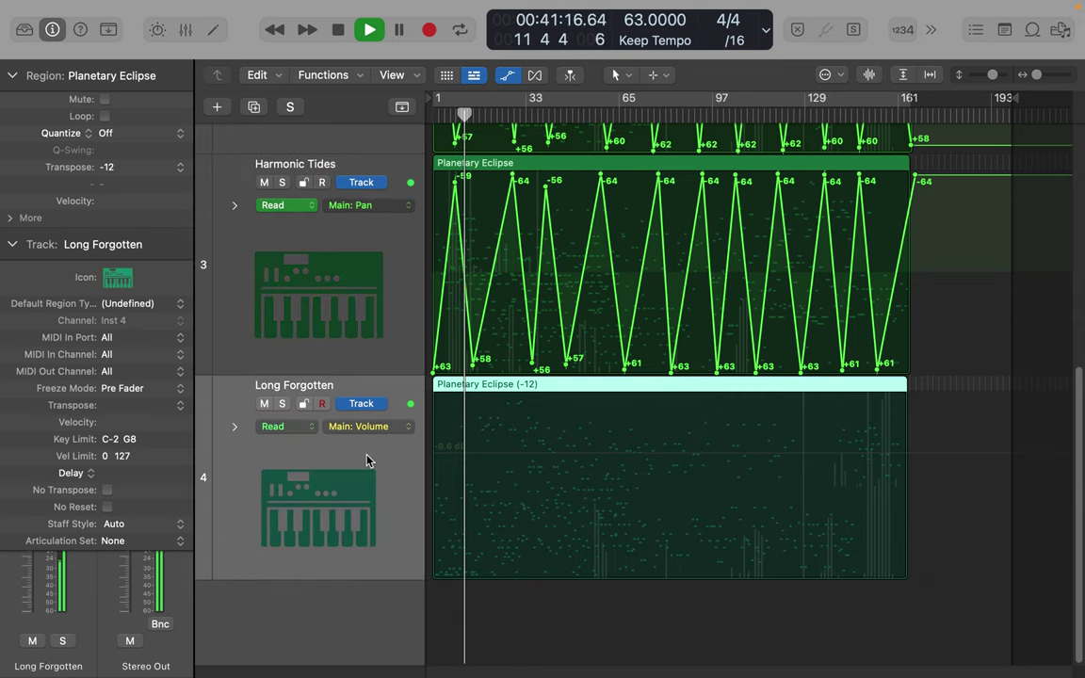
key(super+v)
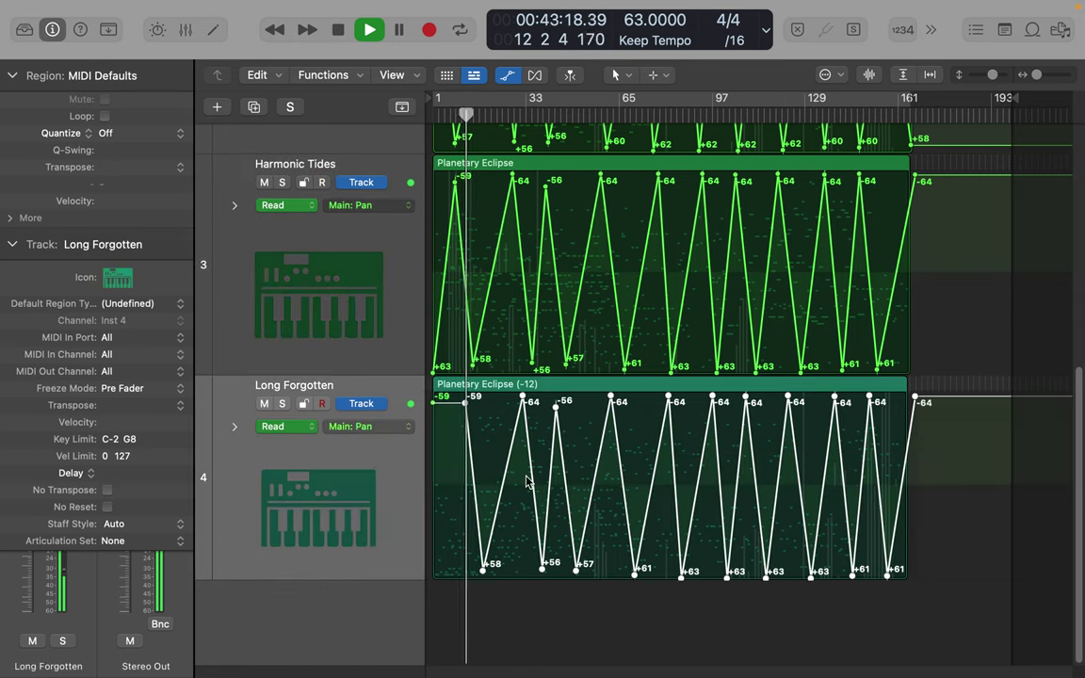
drag(466, 408, 433, 393)
click(445, 417)
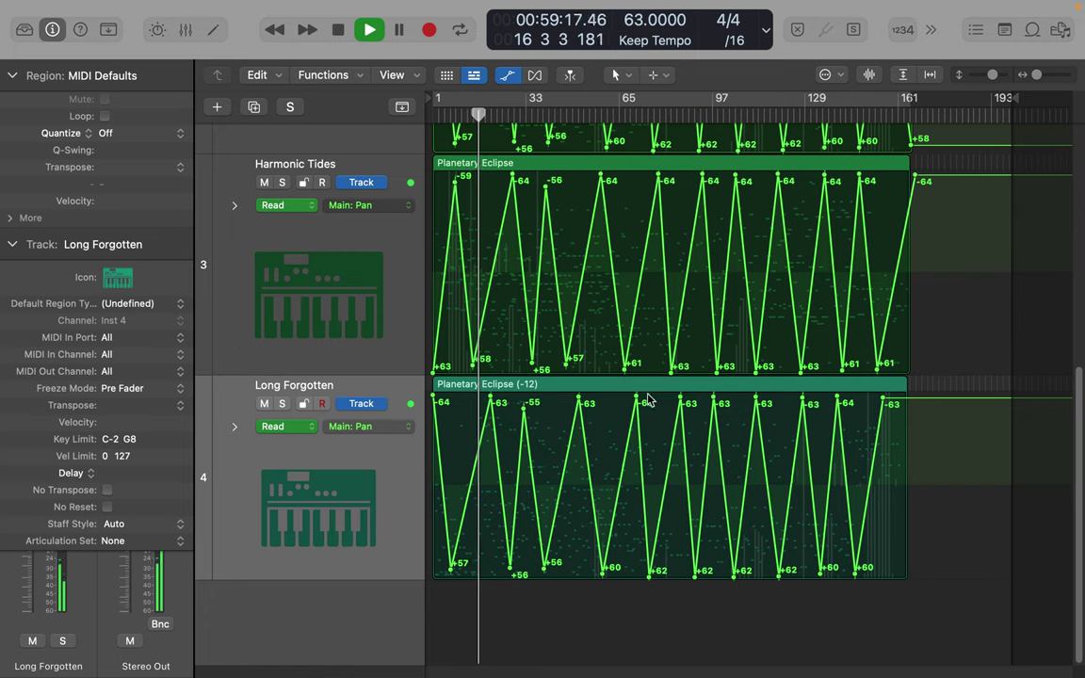
Step: Move Long Forgotten's pan peak near bar 70 to bar 63, and Harmonic Tides' peaks near bars 78 and 93 slightly earlier
drag(636, 402, 617, 402)
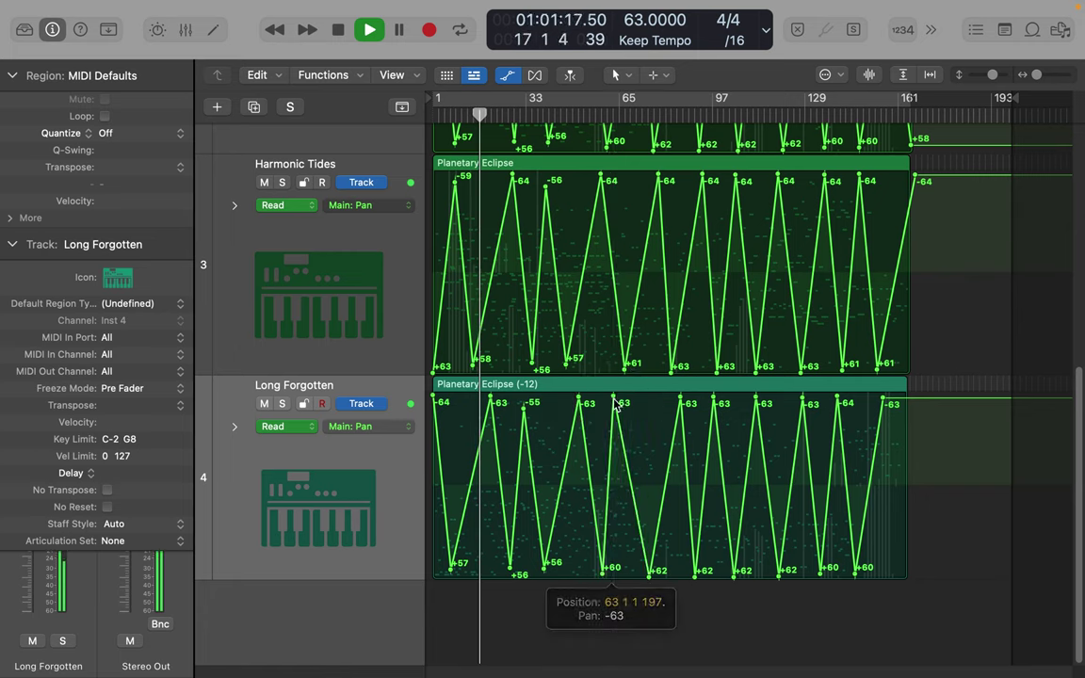
drag(658, 188, 696, 182)
Step: Reduce the heights of all four tracks so their pan curves fit in view together
scroll(695, 182, up, 3)
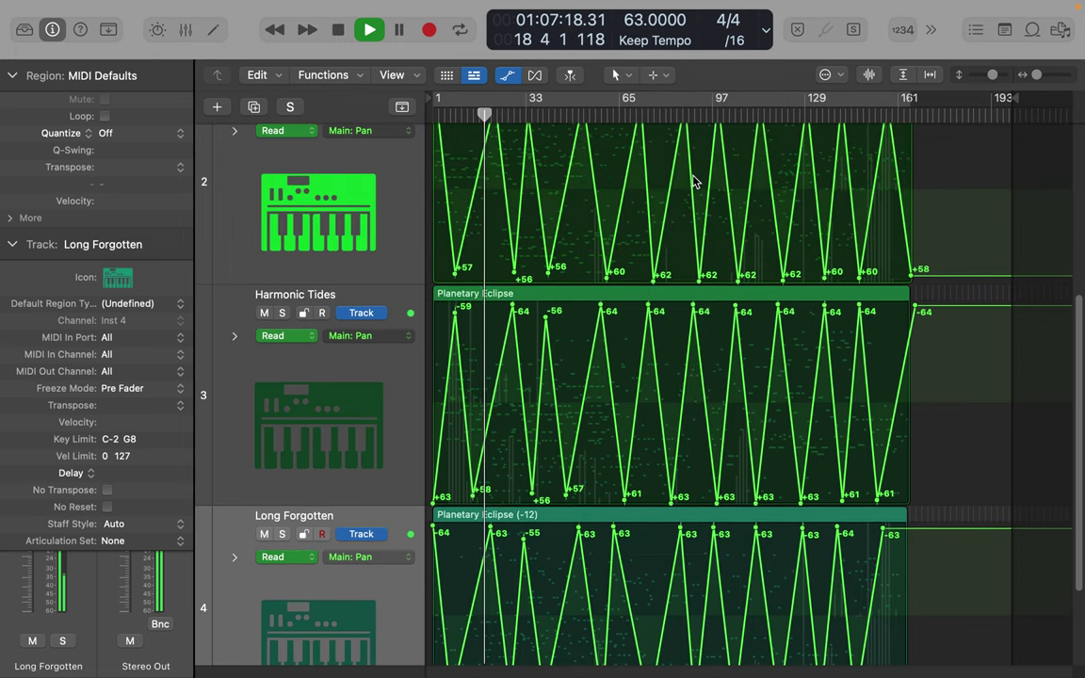
scroll(697, 181, up, 5)
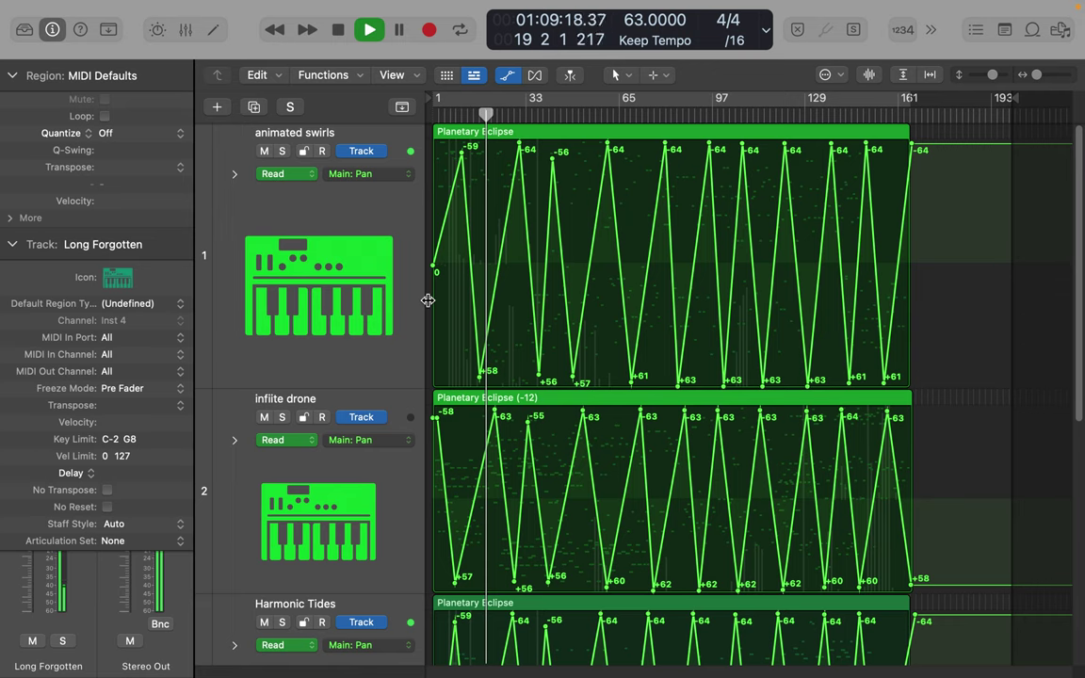
drag(374, 389, 379, 314)
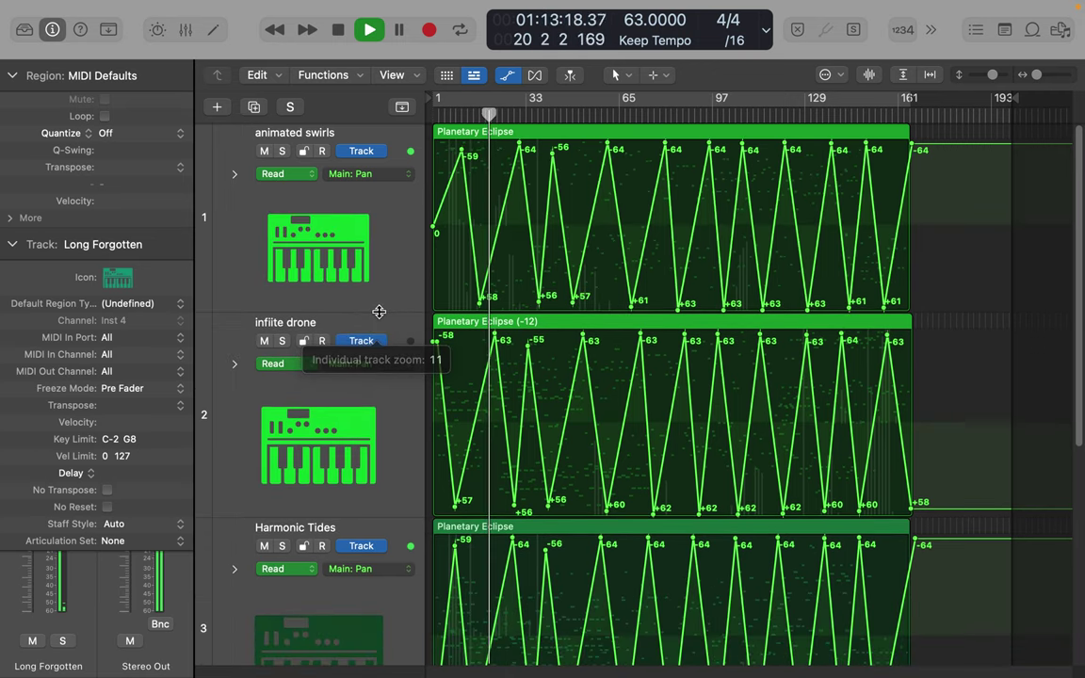
drag(402, 514, 405, 436)
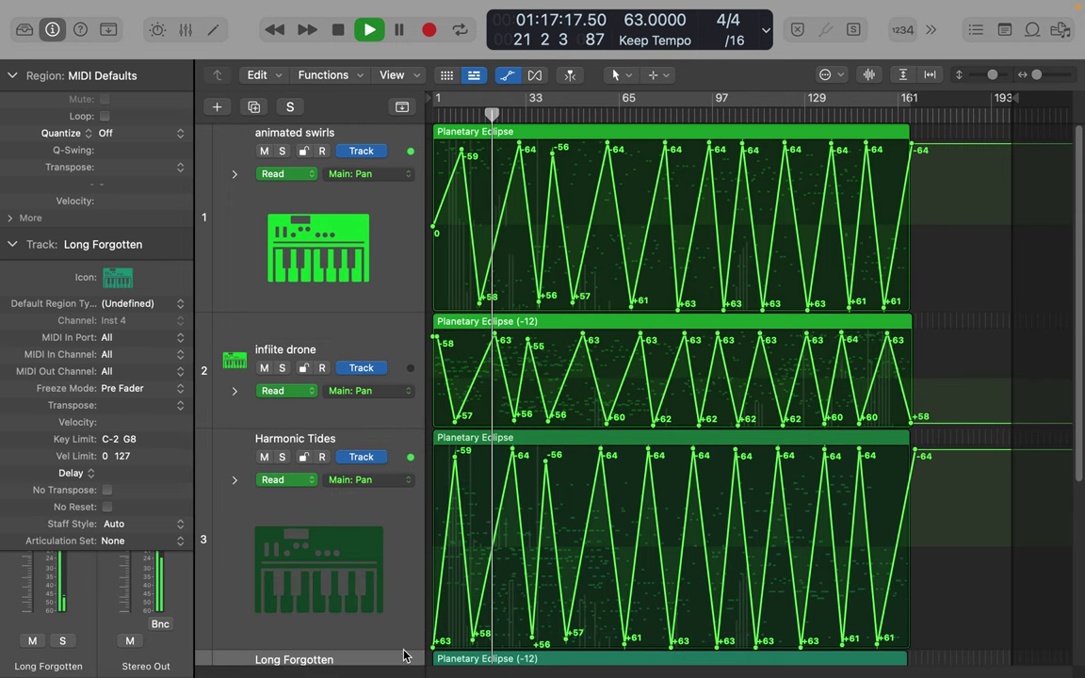
drag(403, 650, 405, 533)
scroll(436, 586, down, 5)
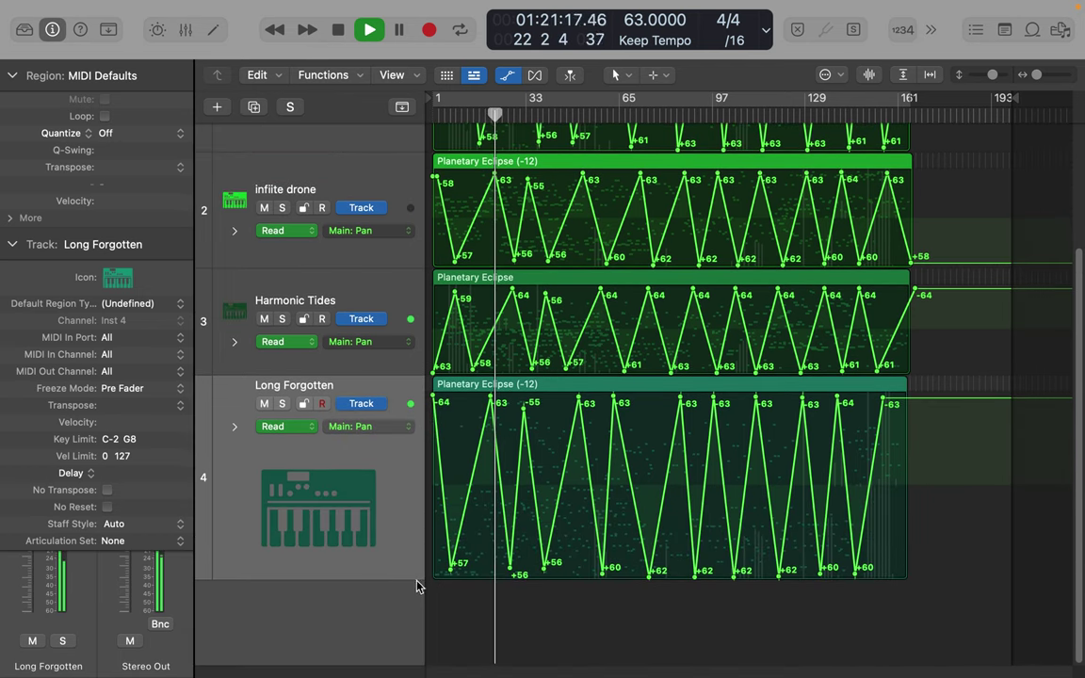
drag(415, 579, 417, 655)
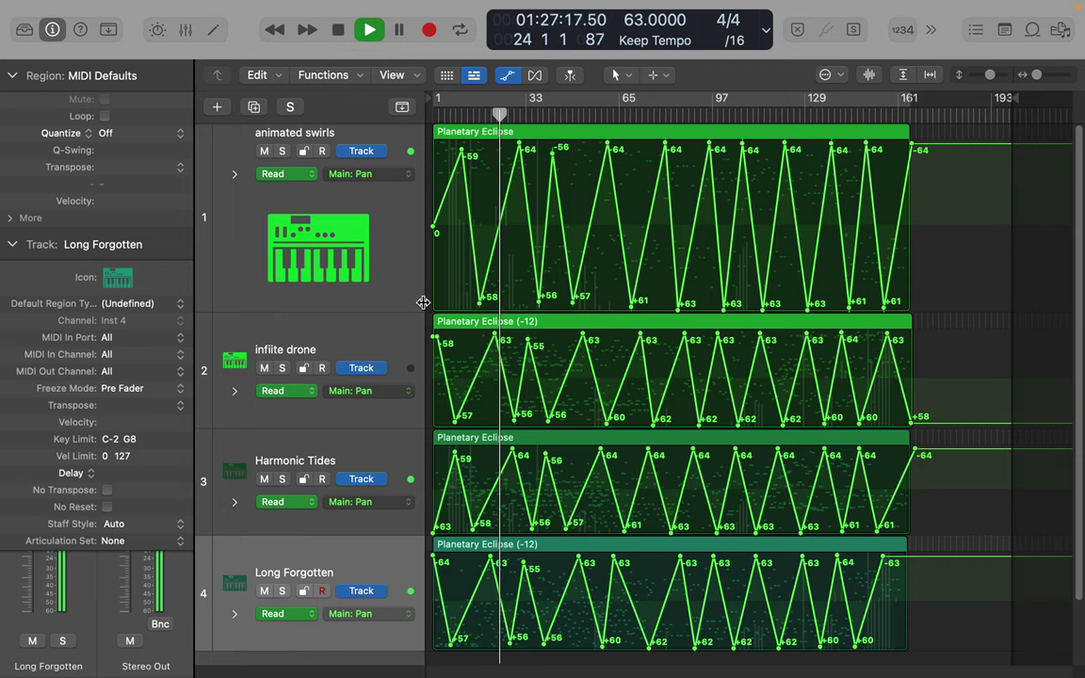
drag(413, 312, 413, 294)
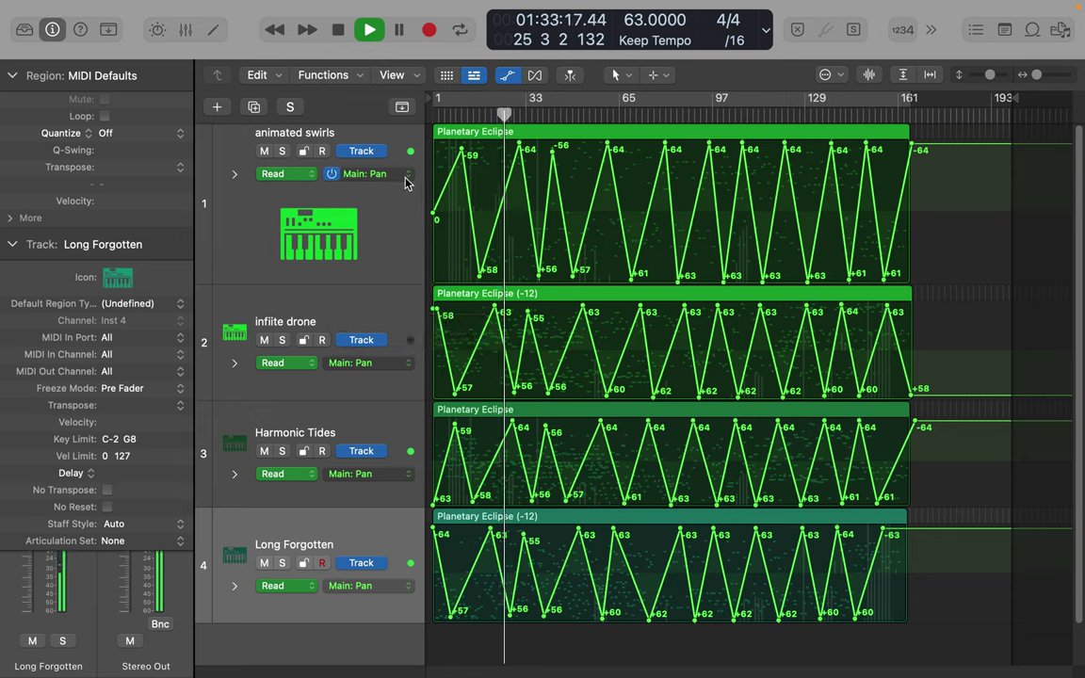
Step: With all regions selected, examine the Main automation parameters offered for animated swirls, including absolute and relative Volume
click(381, 239)
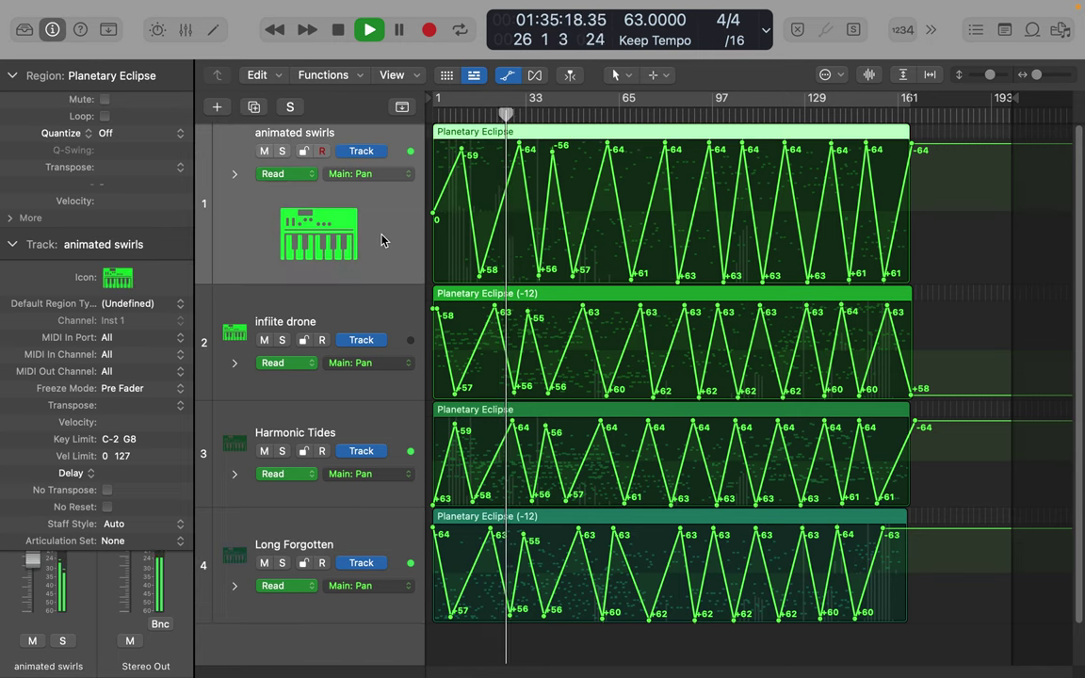
key(super+a)
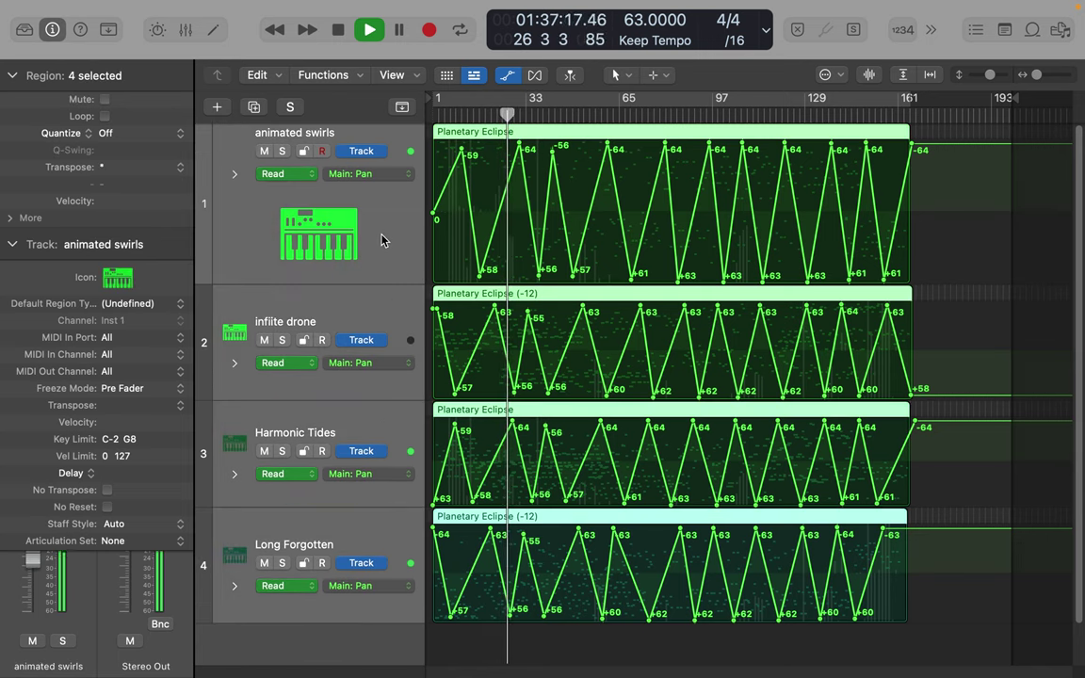
click(350, 173)
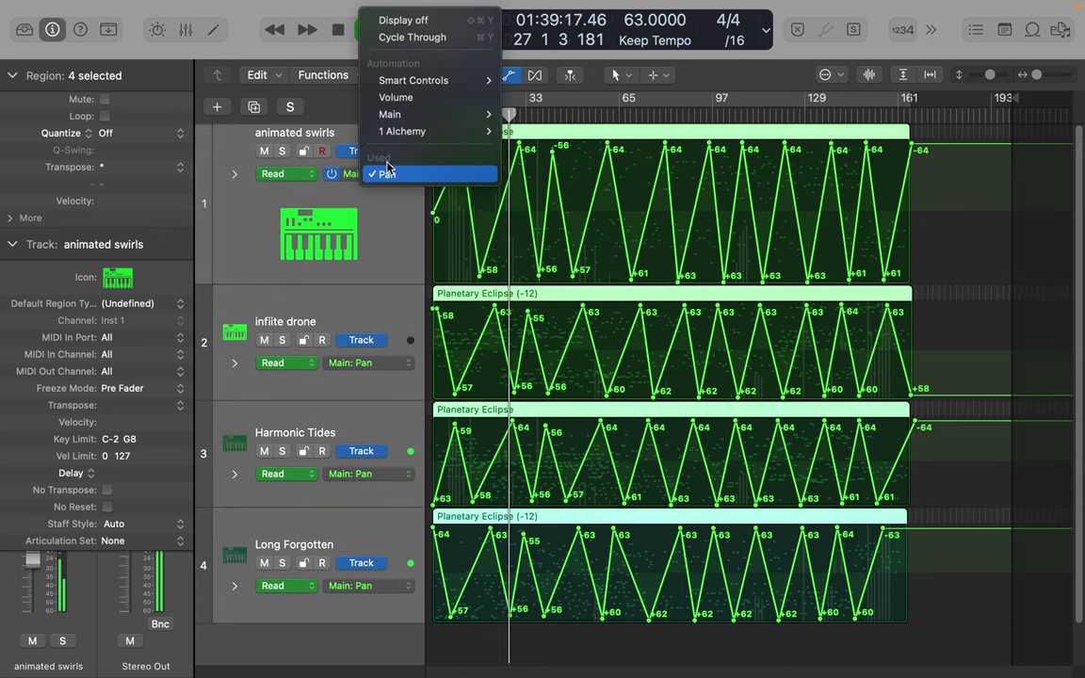
mouse_move(408, 132)
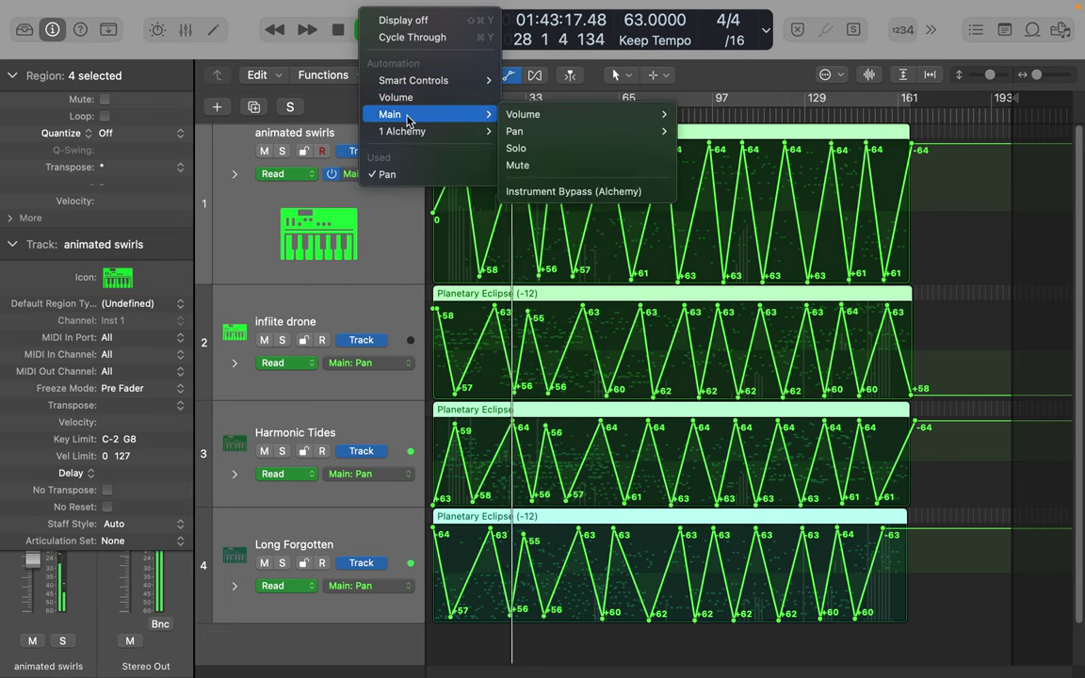
mouse_move(542, 117)
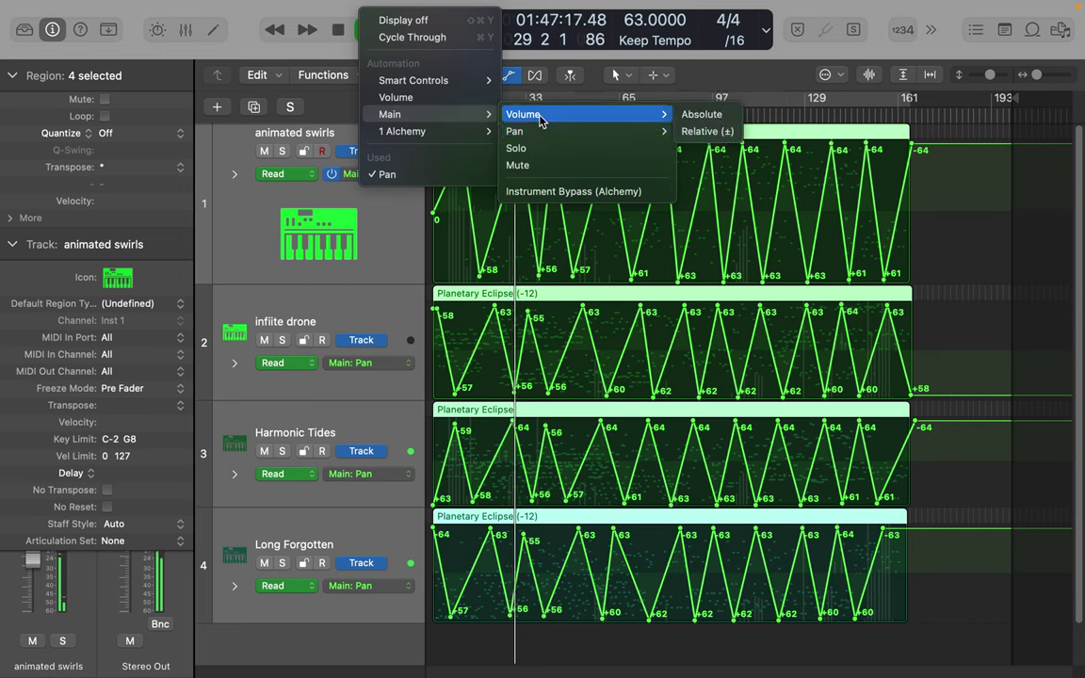
click(427, 222)
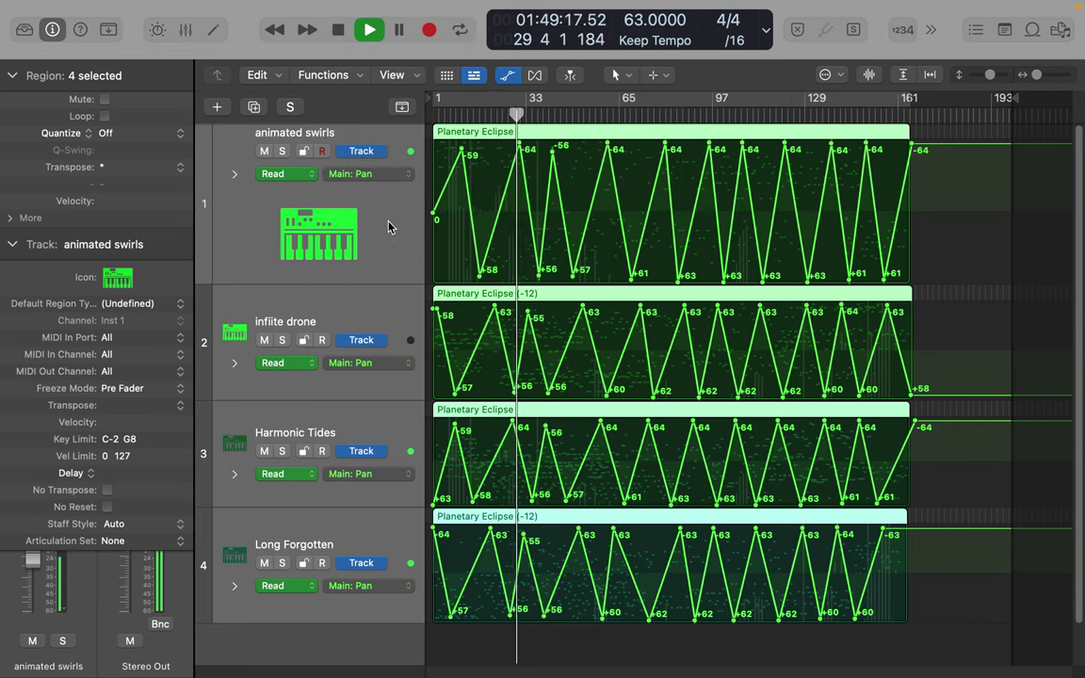
Step: Select only the animated swirls region and examine the Alchemy automation parameters, from sources and filters to LFOs and effects
click(460, 132)
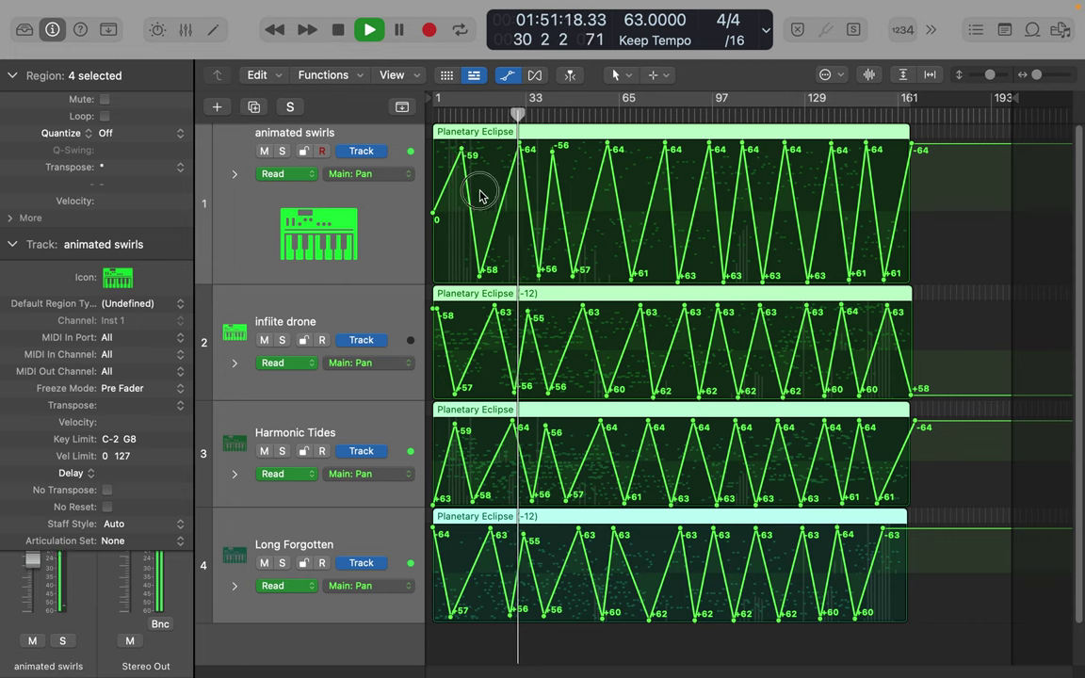
click(462, 142)
click(469, 133)
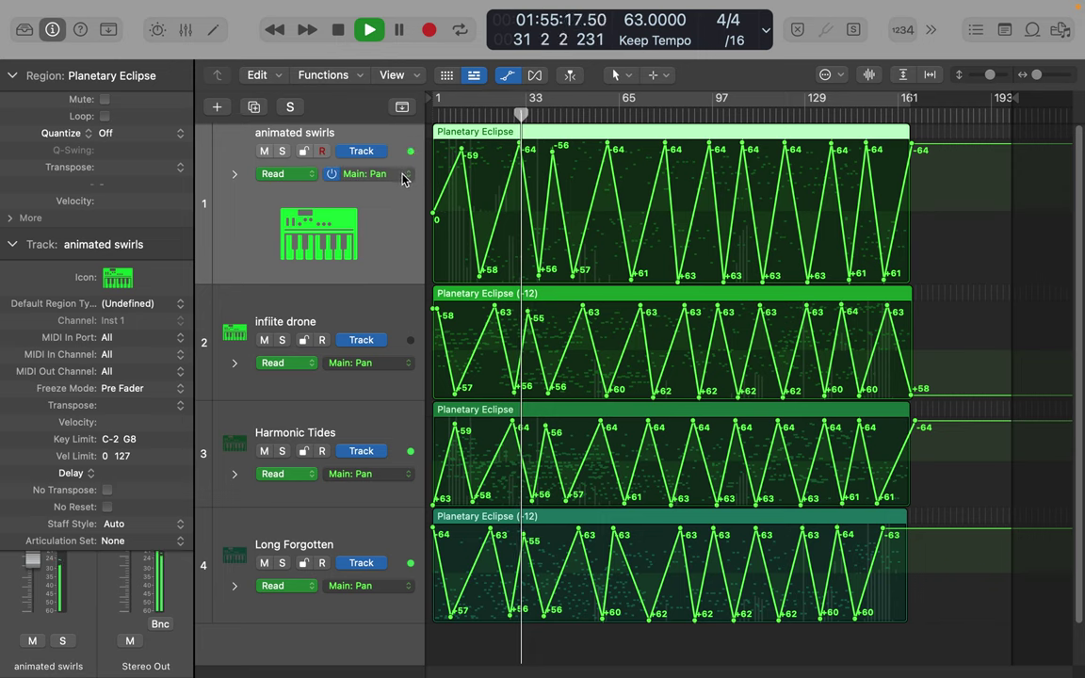
click(367, 174)
mouse_move(429, 130)
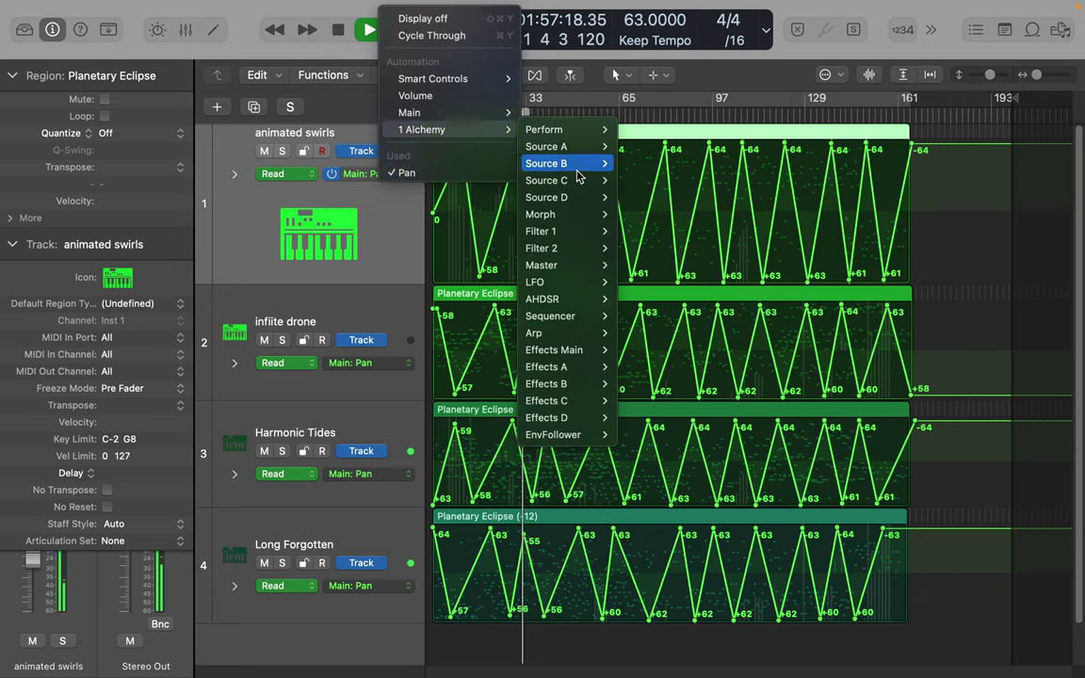
mouse_move(572, 354)
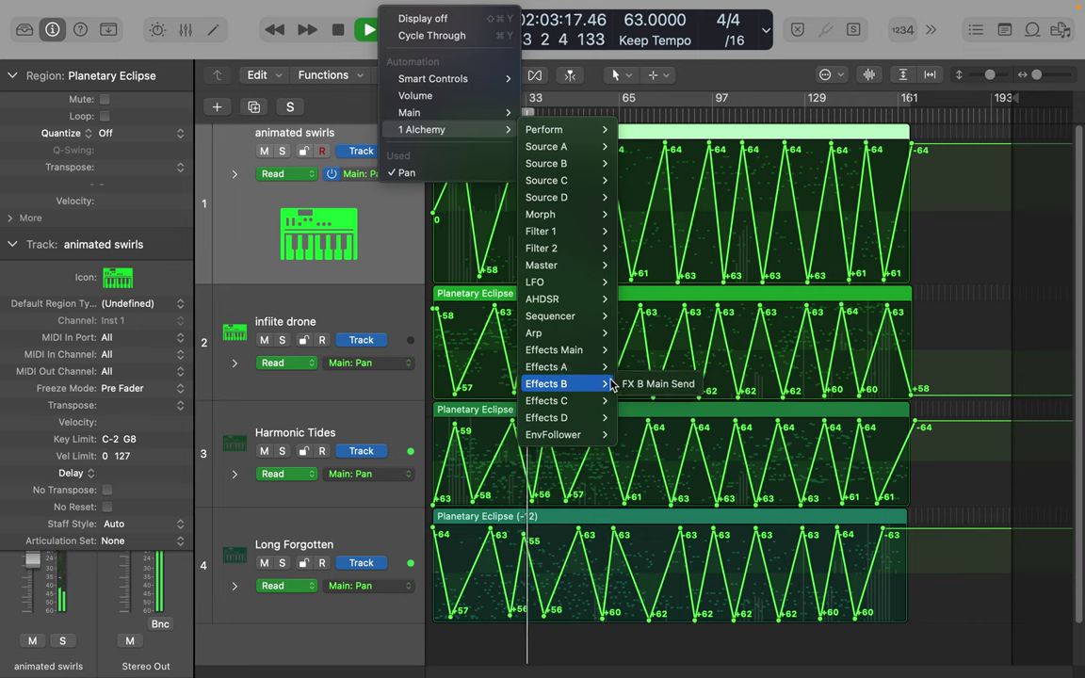
mouse_move(604, 428)
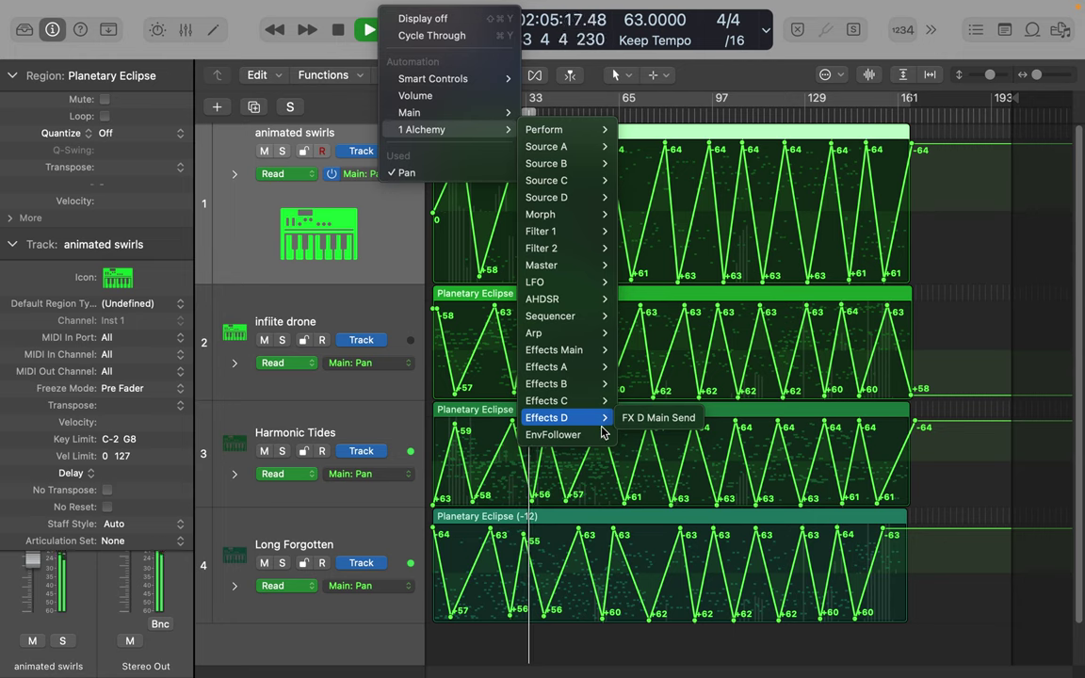
mouse_move(660, 437)
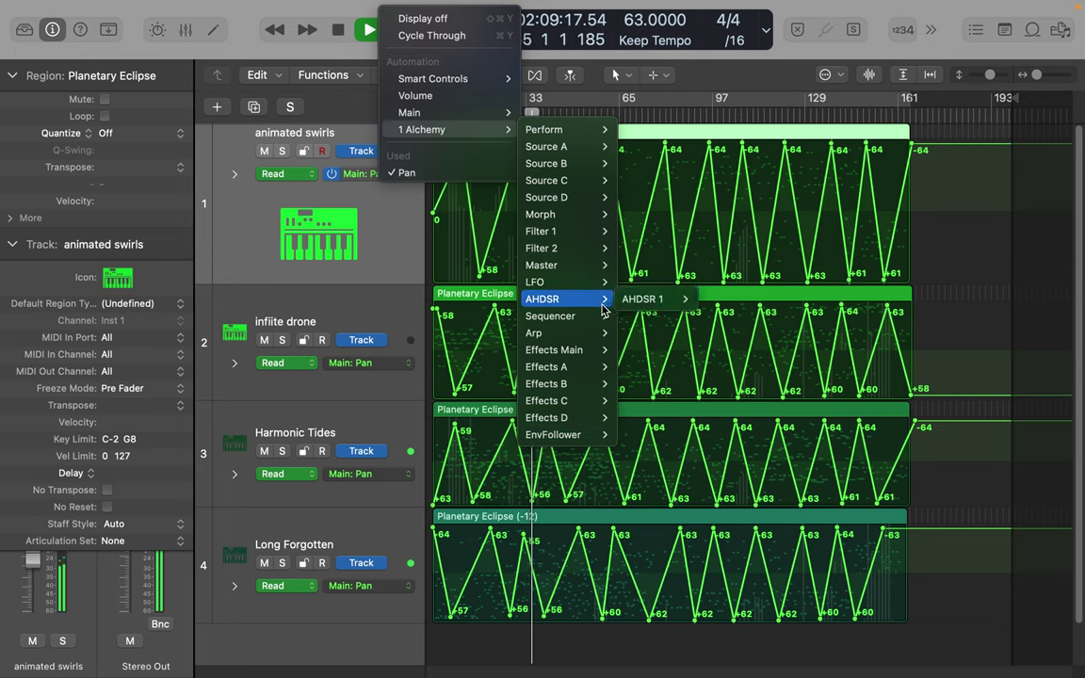
mouse_move(592, 287)
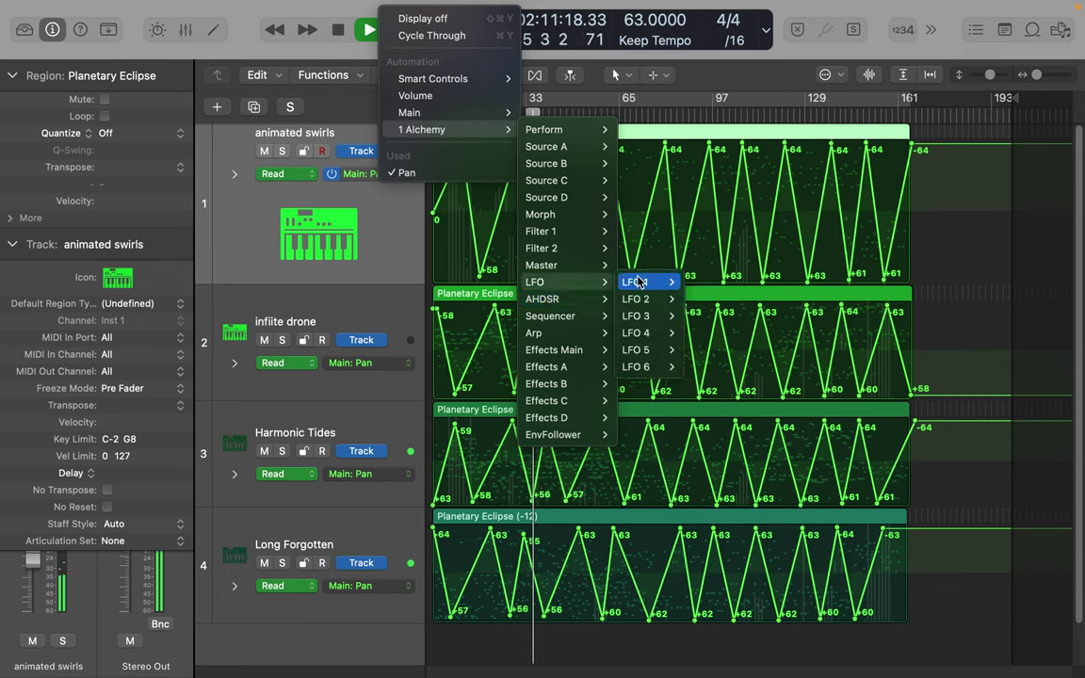
mouse_move(637, 283)
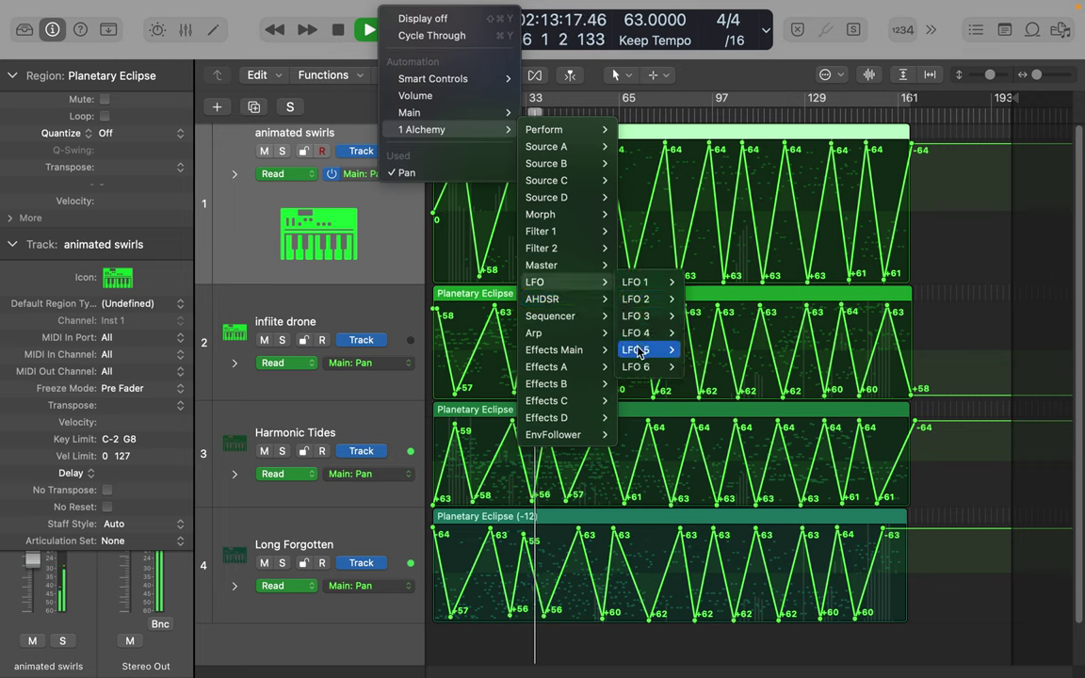
mouse_move(636, 351)
mouse_move(532, 227)
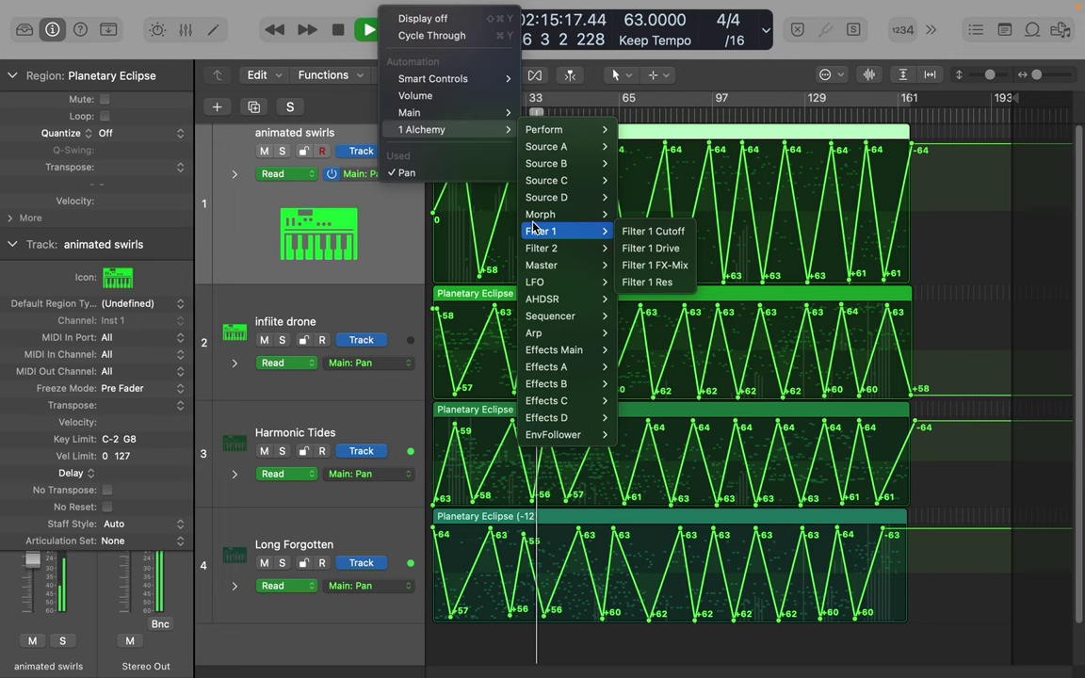
mouse_move(577, 202)
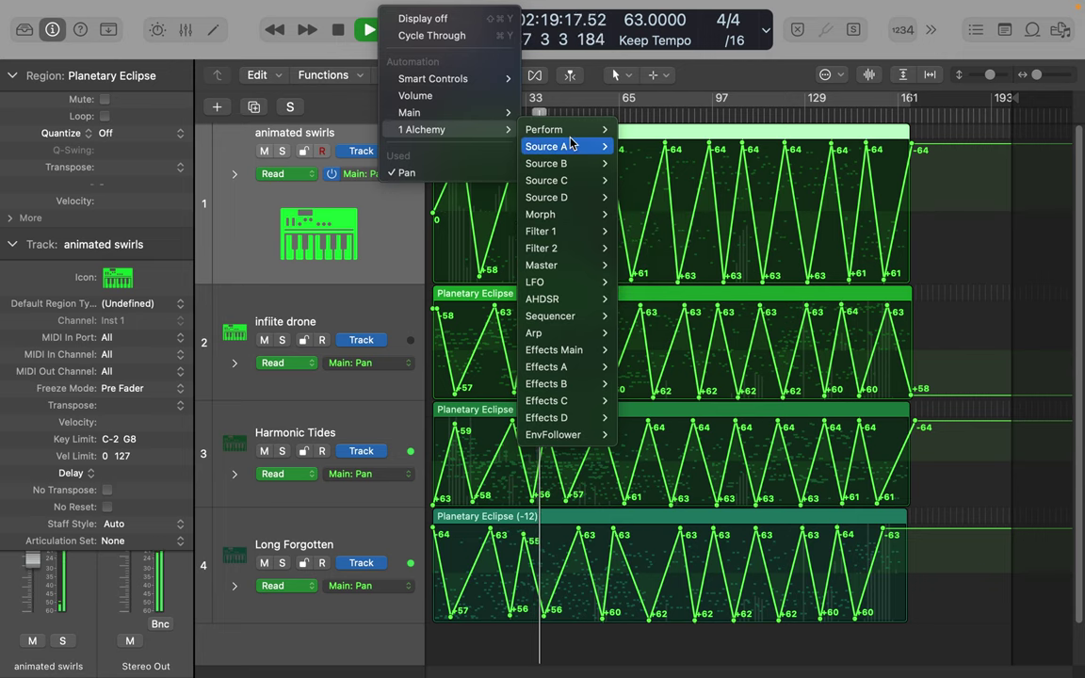
mouse_move(565, 148)
mouse_move(633, 150)
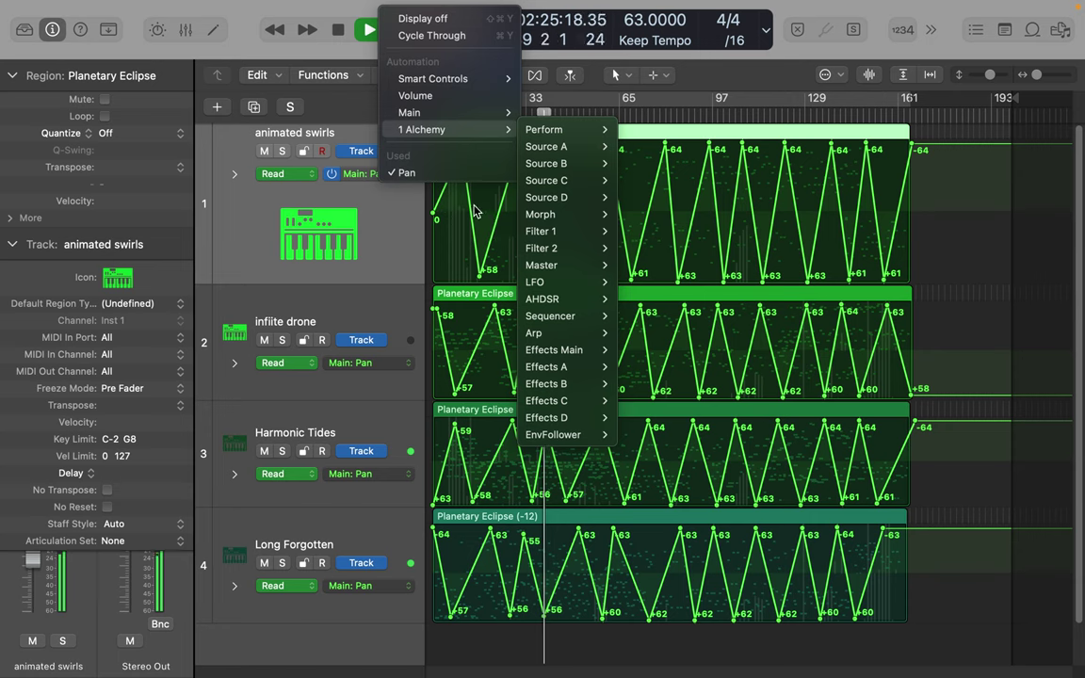
click(372, 202)
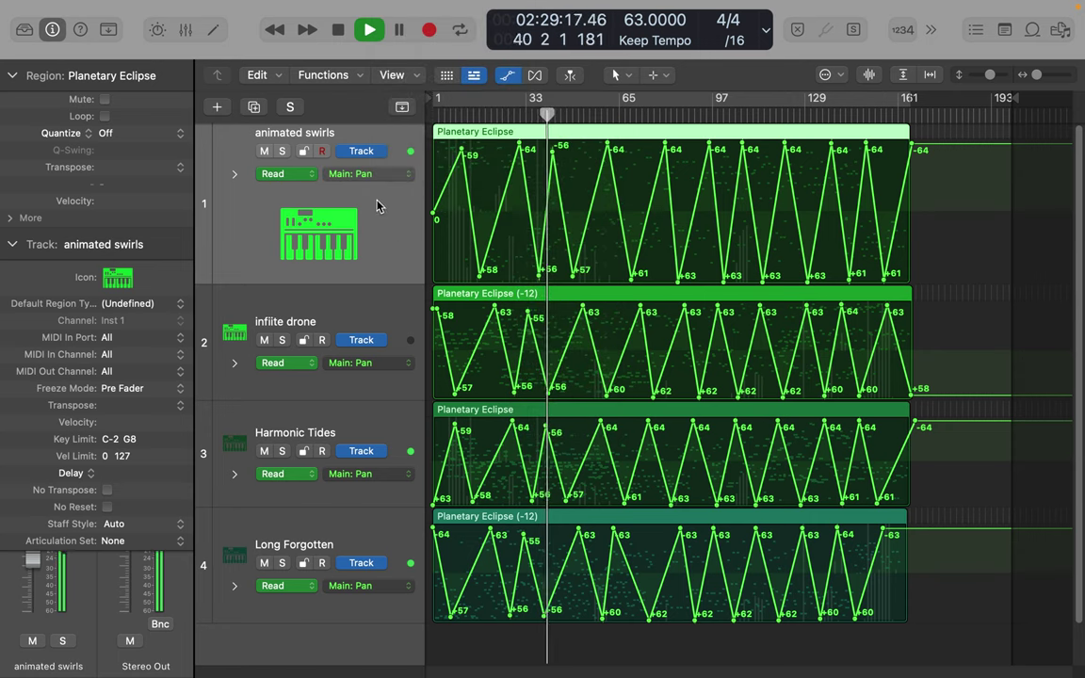
Step: Collapse the track and region settings to expose animated swirls' channel strip and open its Alchemy instrument
click(13, 246)
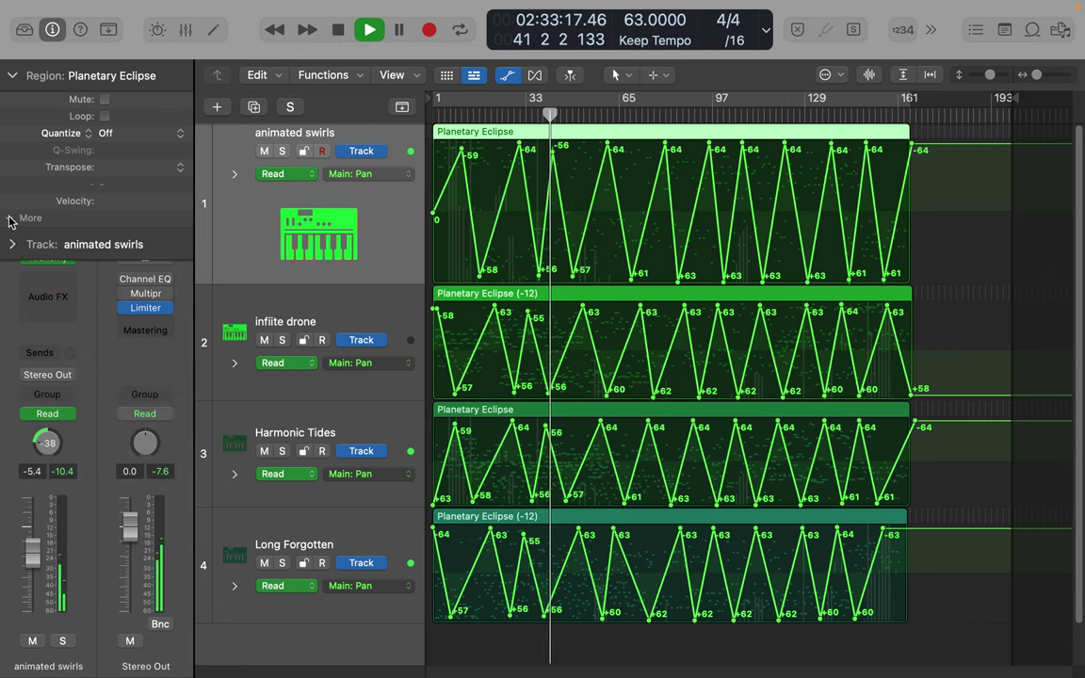
click(9, 219)
click(9, 217)
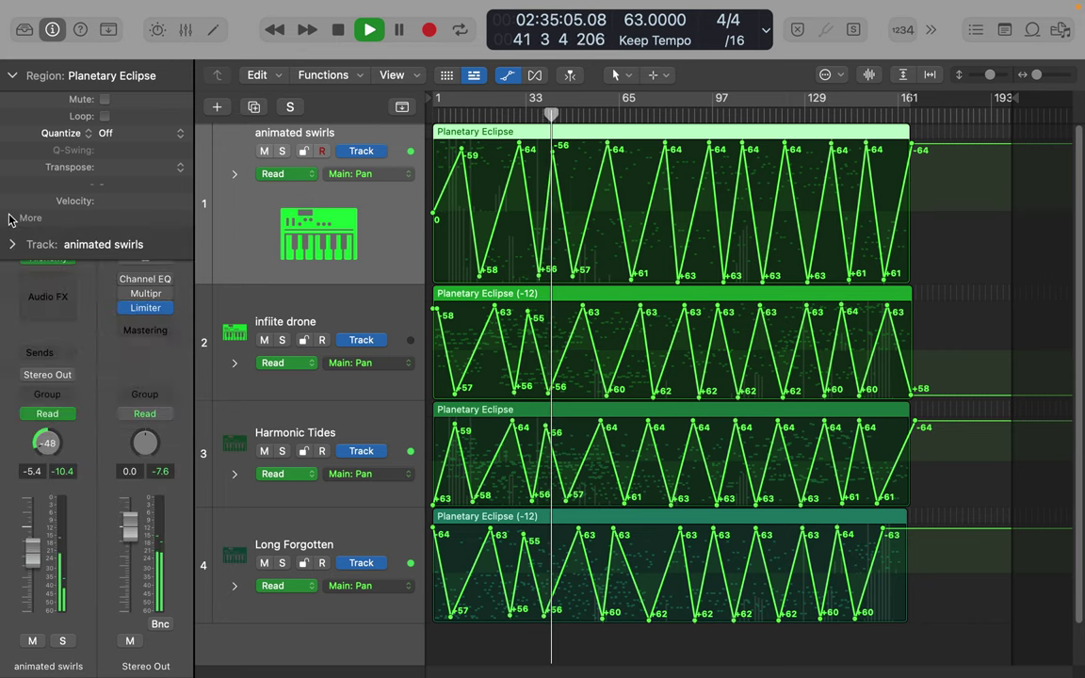
click(14, 81)
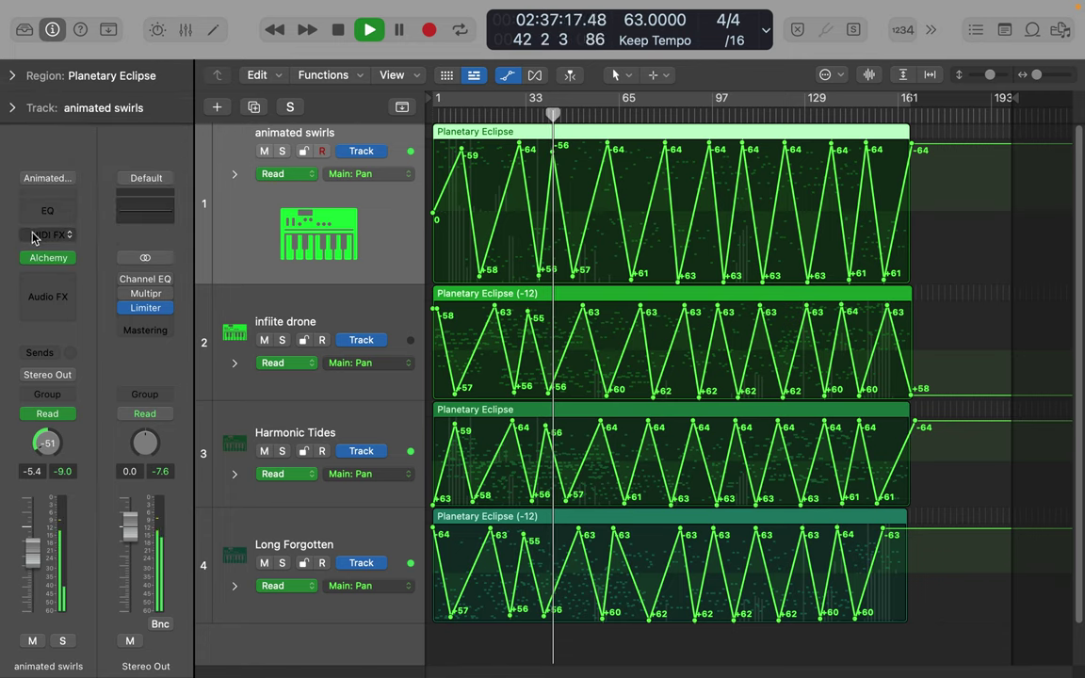
click(45, 261)
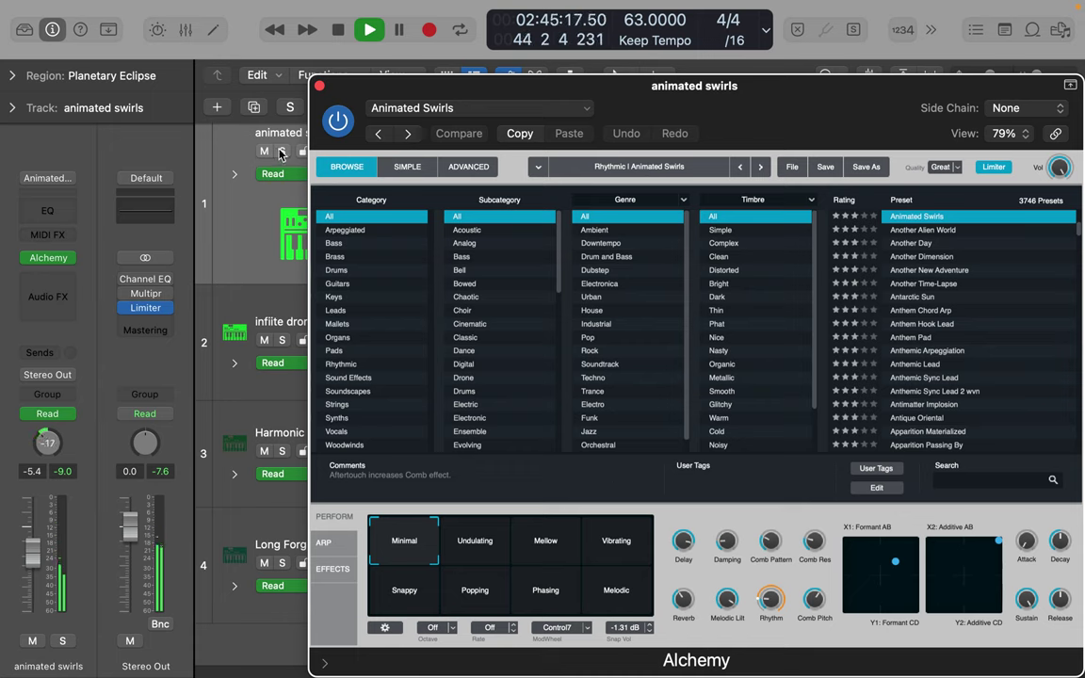
Step: Solo the animated swirls track and audition Alchemy's Undulating, Mellow, Minimal and Vibrating performance snapshots
click(281, 153)
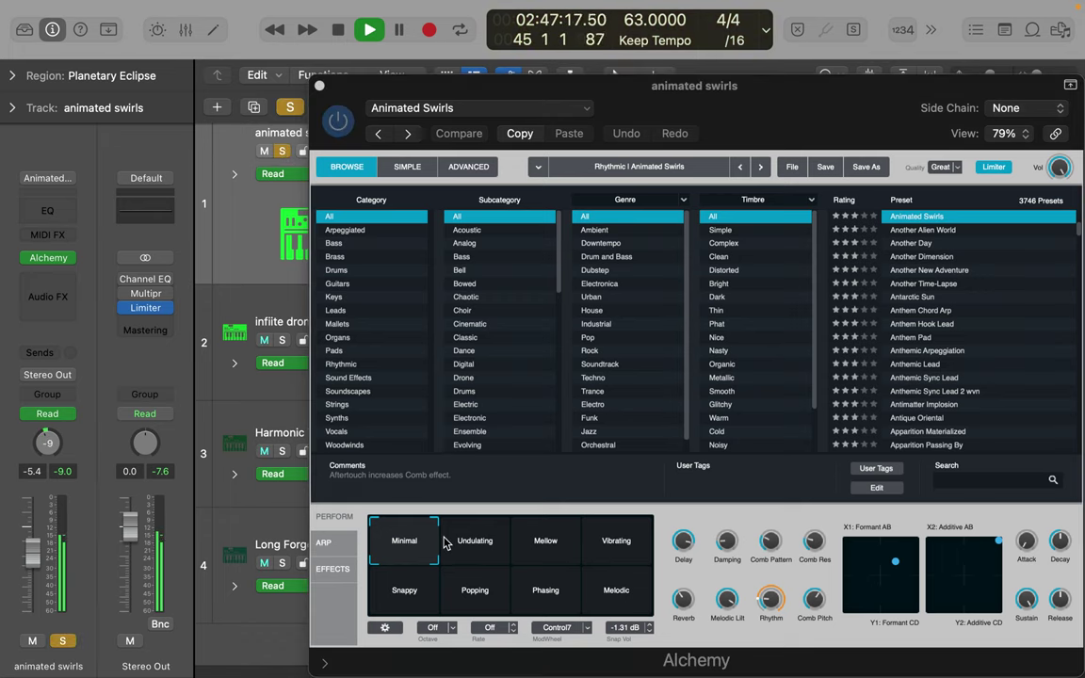
click(471, 553)
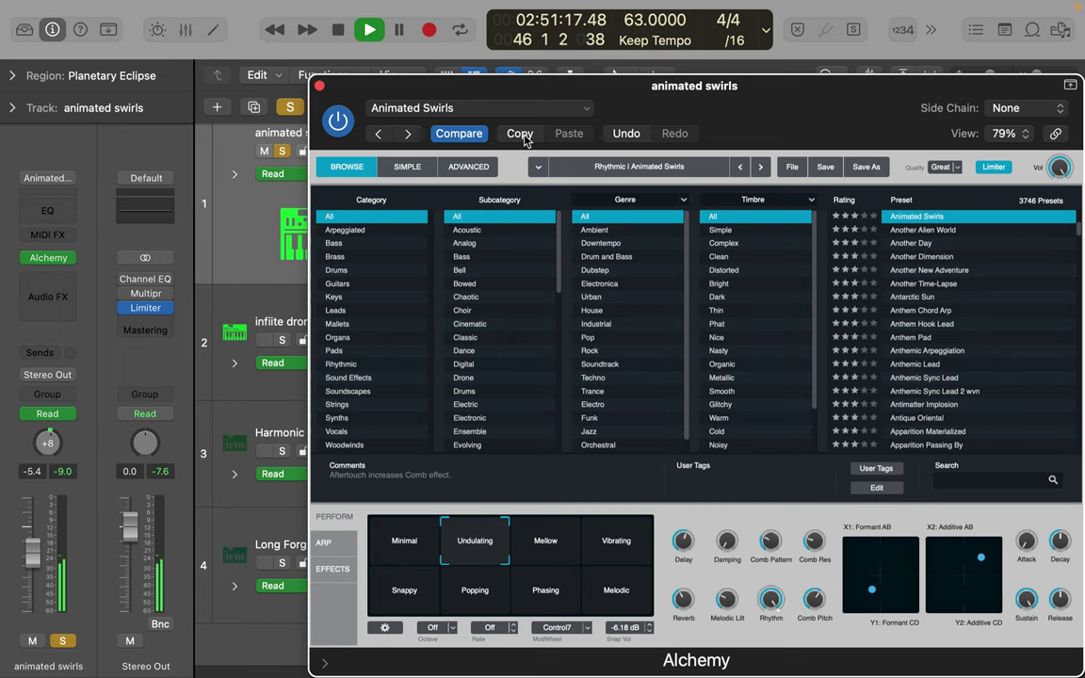
drag(504, 84, 471, 36)
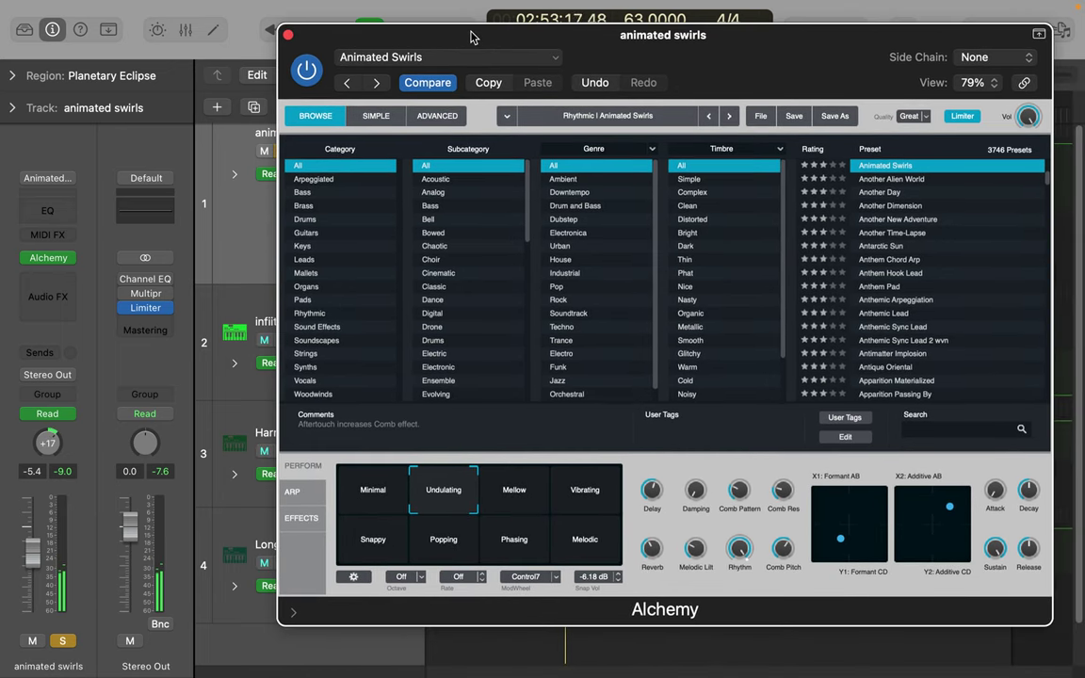
click(523, 497)
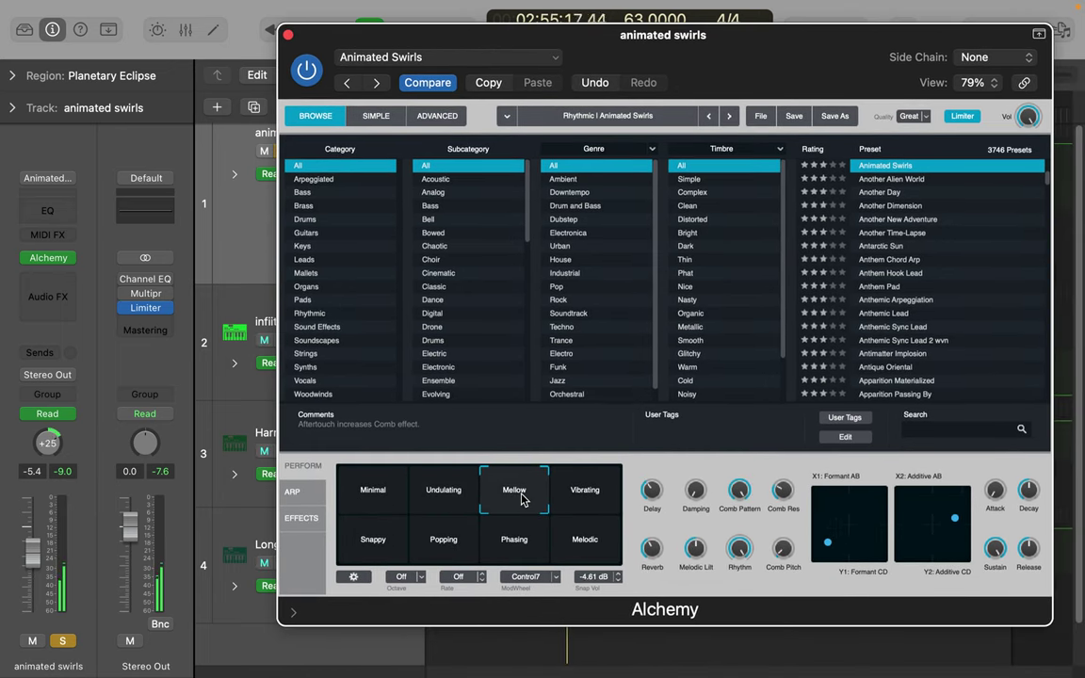
click(368, 492)
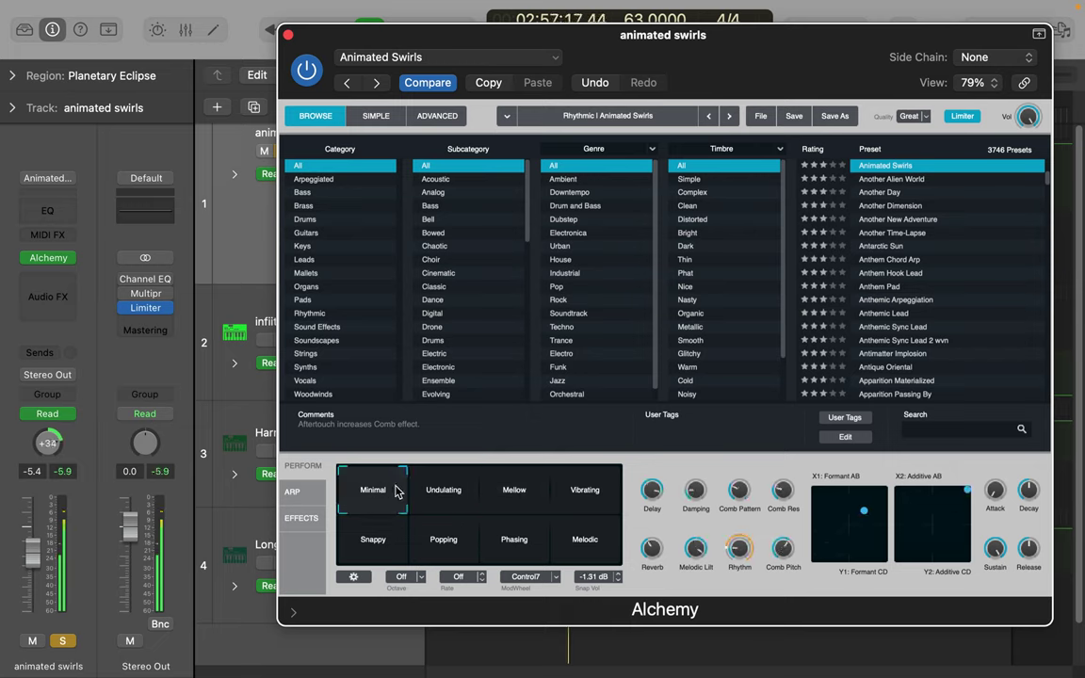
click(457, 497)
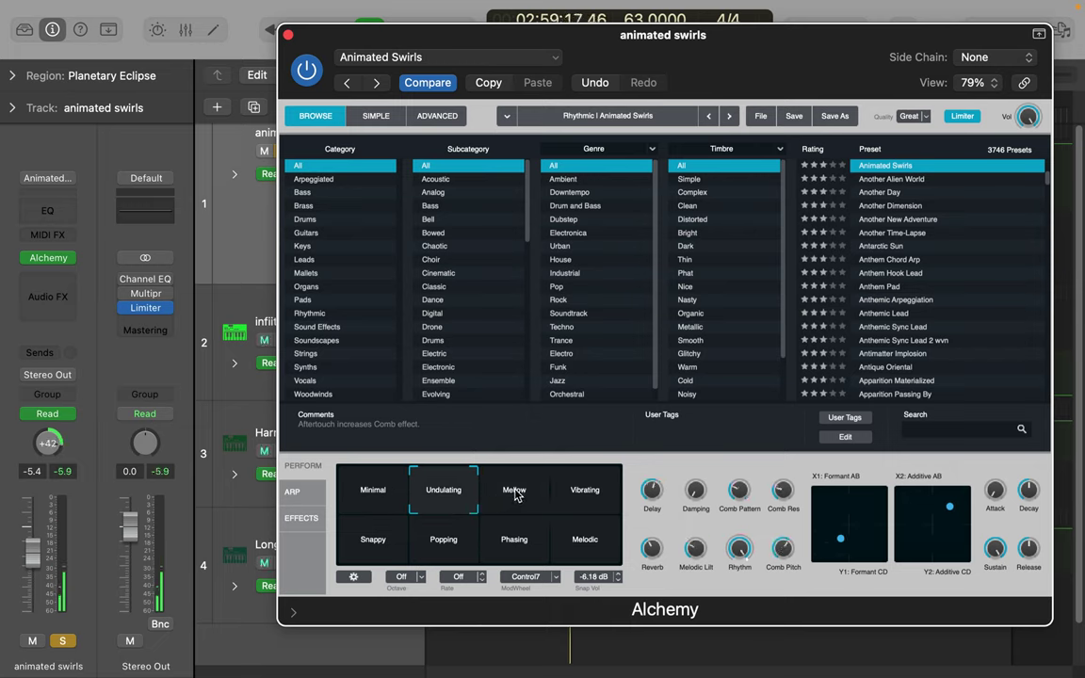
click(515, 494)
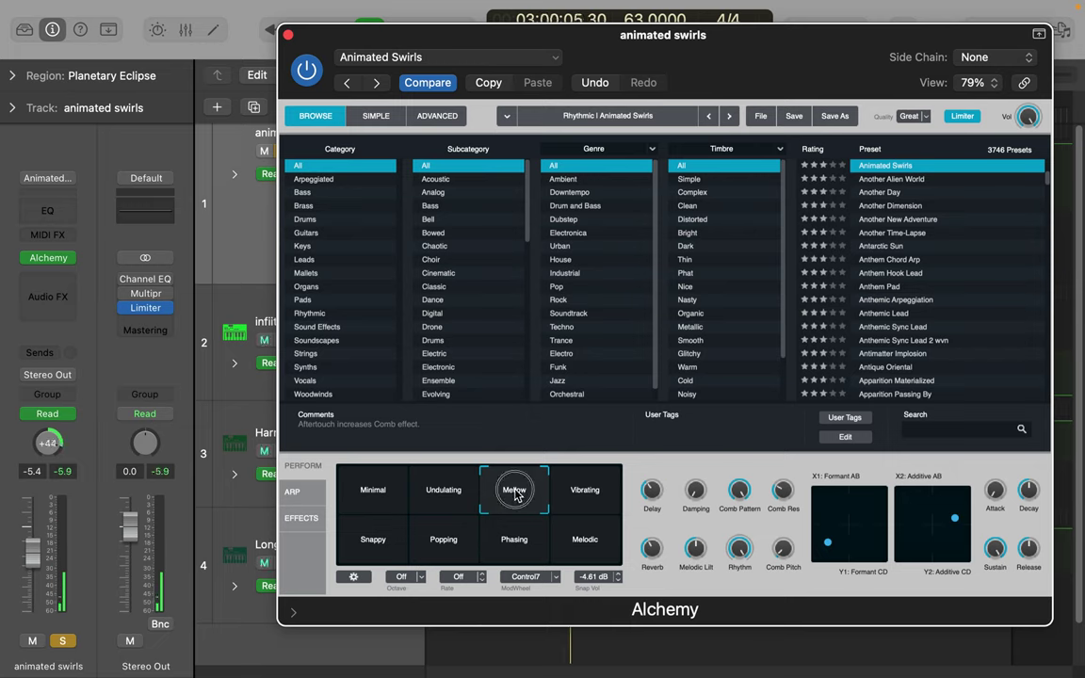
click(597, 497)
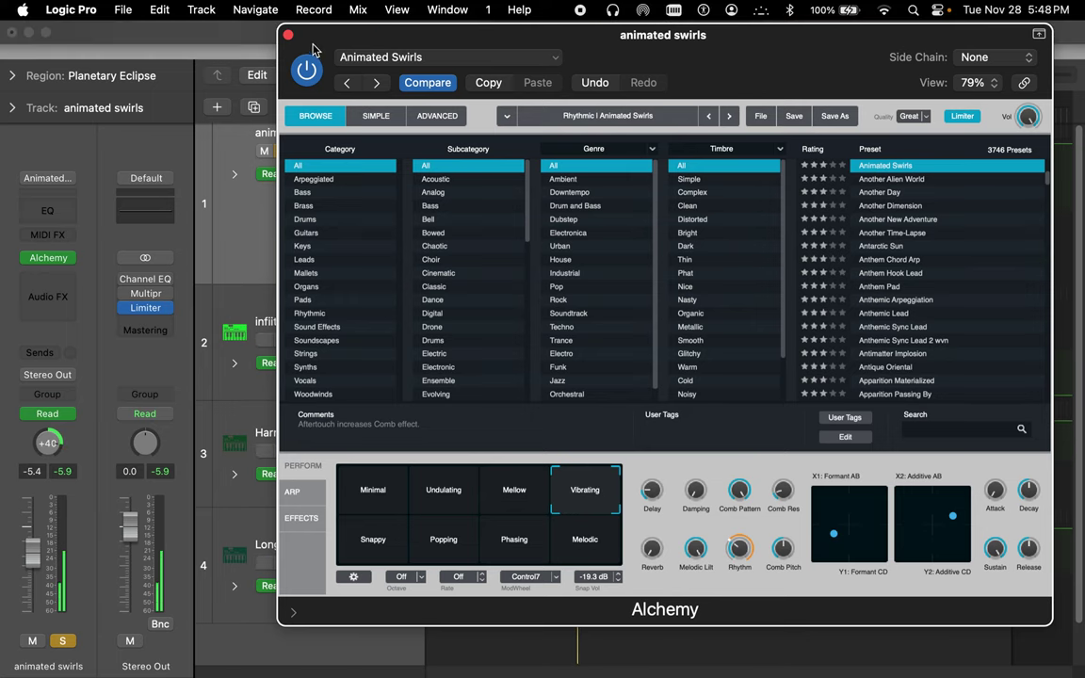
Step: Reposition the Alchemy window, audition the Melodic, Phasing, Popping, Snappy and Mellow snapshots, and settle on Undulating
drag(315, 32, 98, 86)
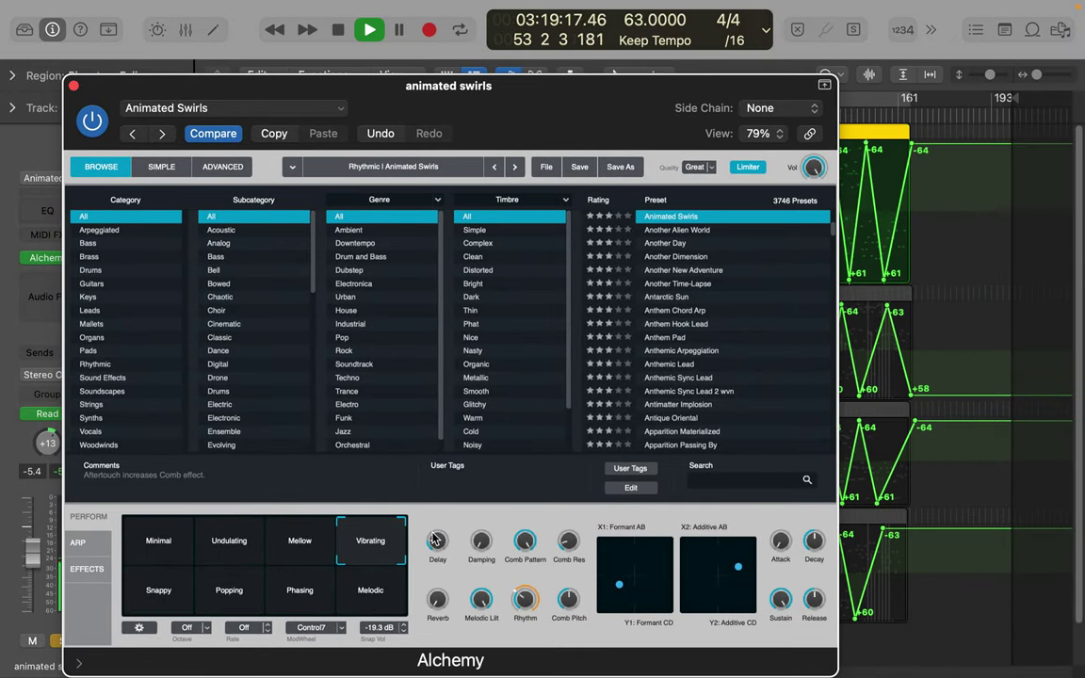
click(361, 596)
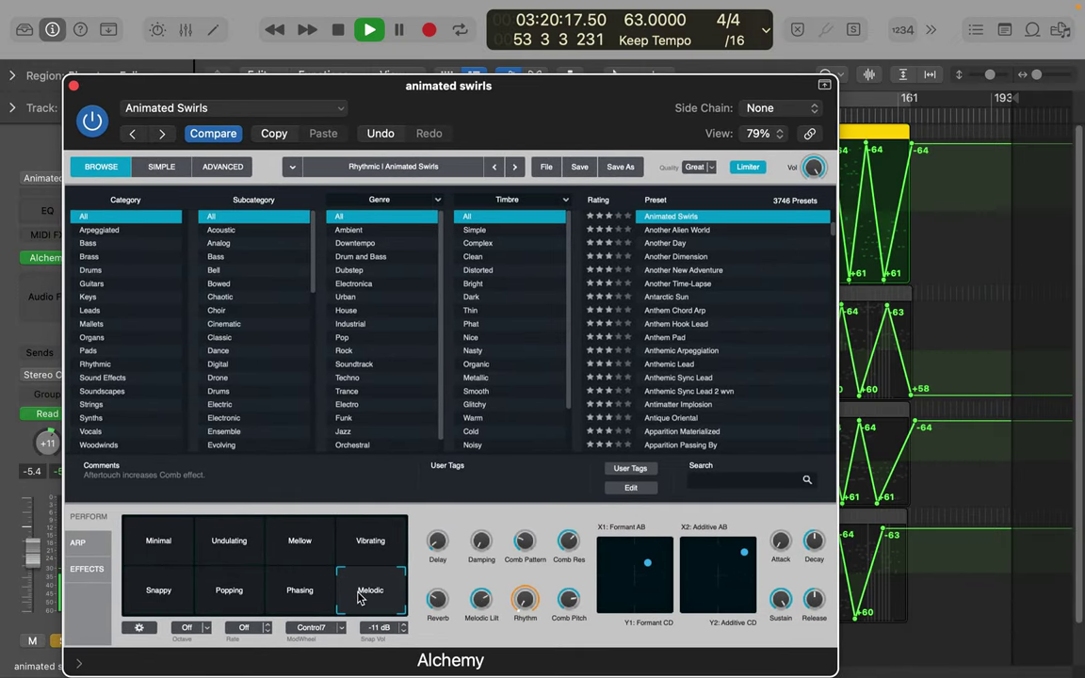
click(298, 593)
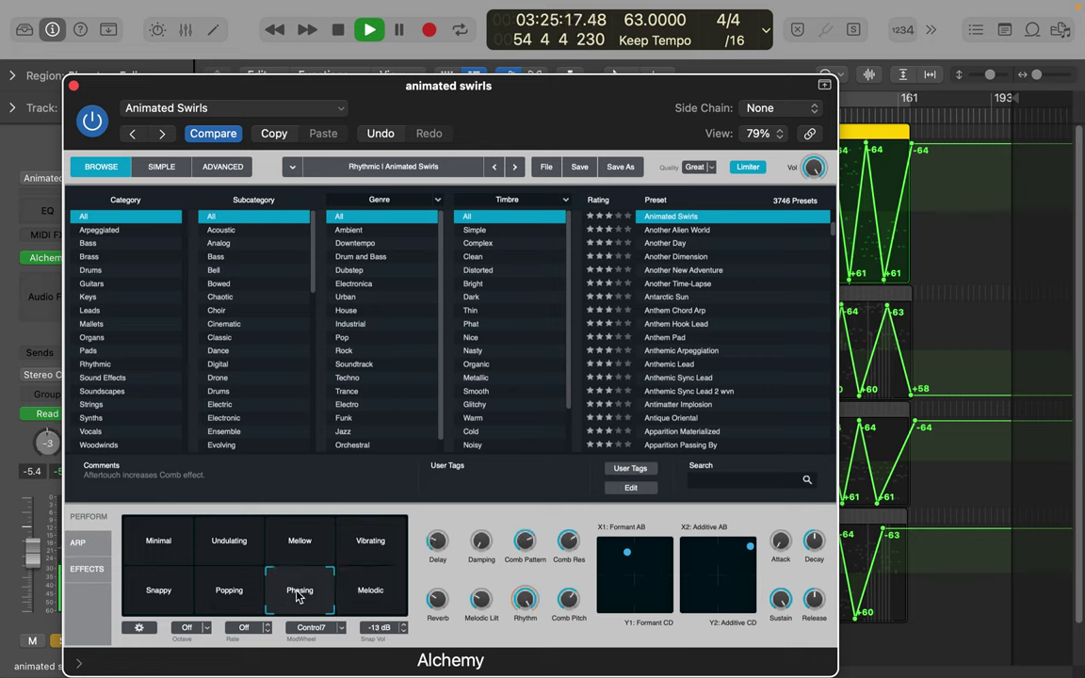
click(234, 594)
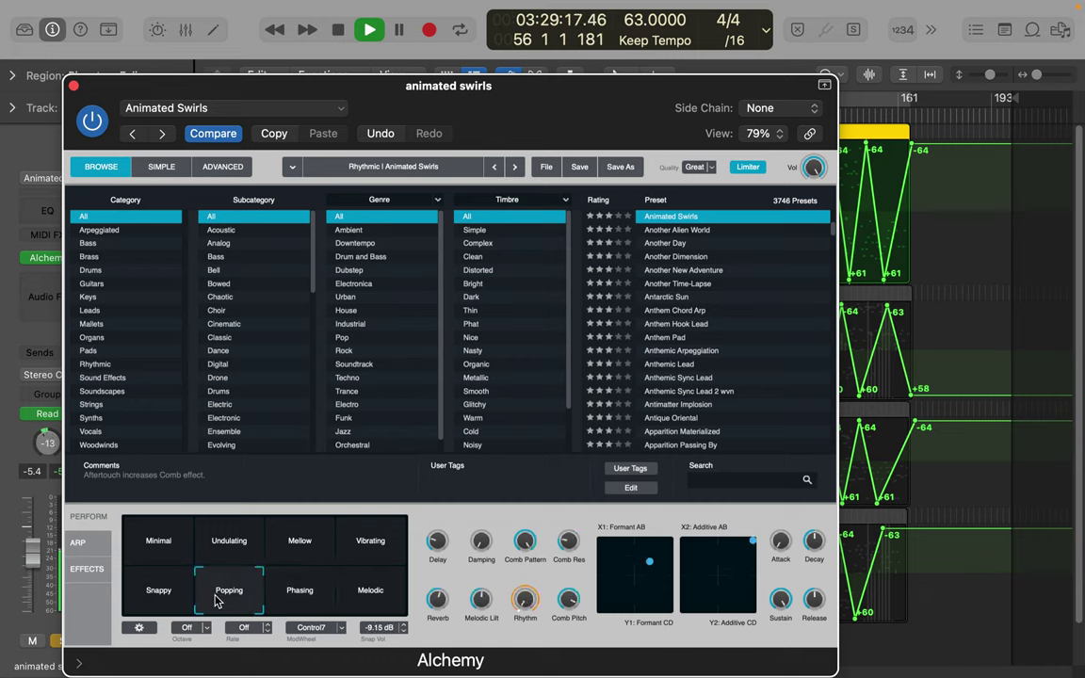
click(170, 594)
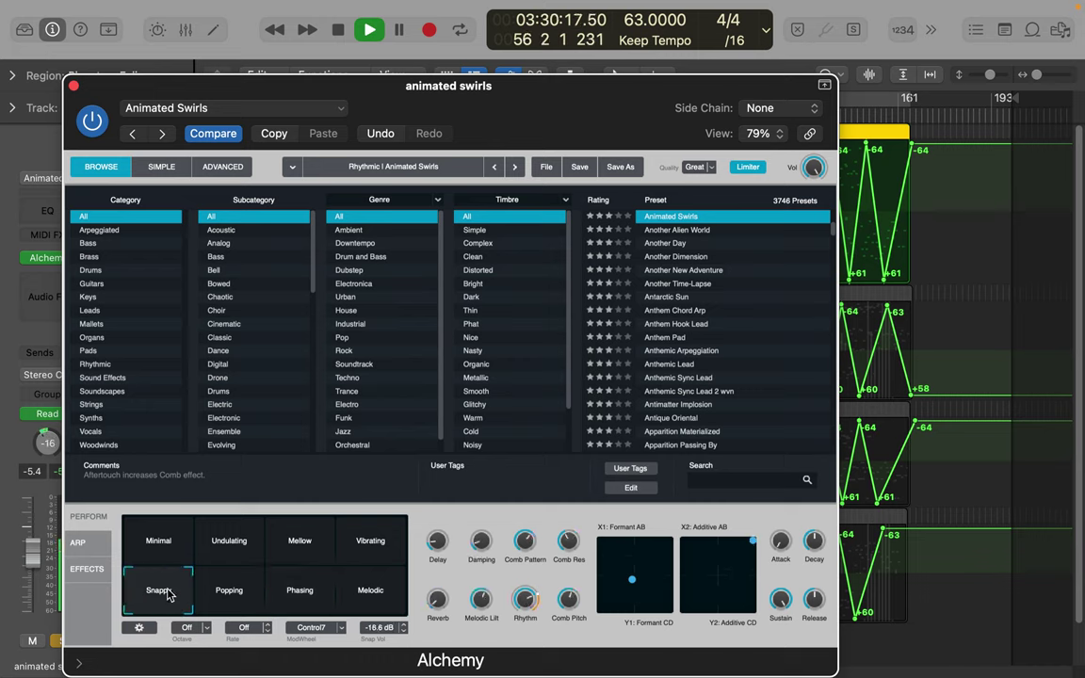
click(232, 548)
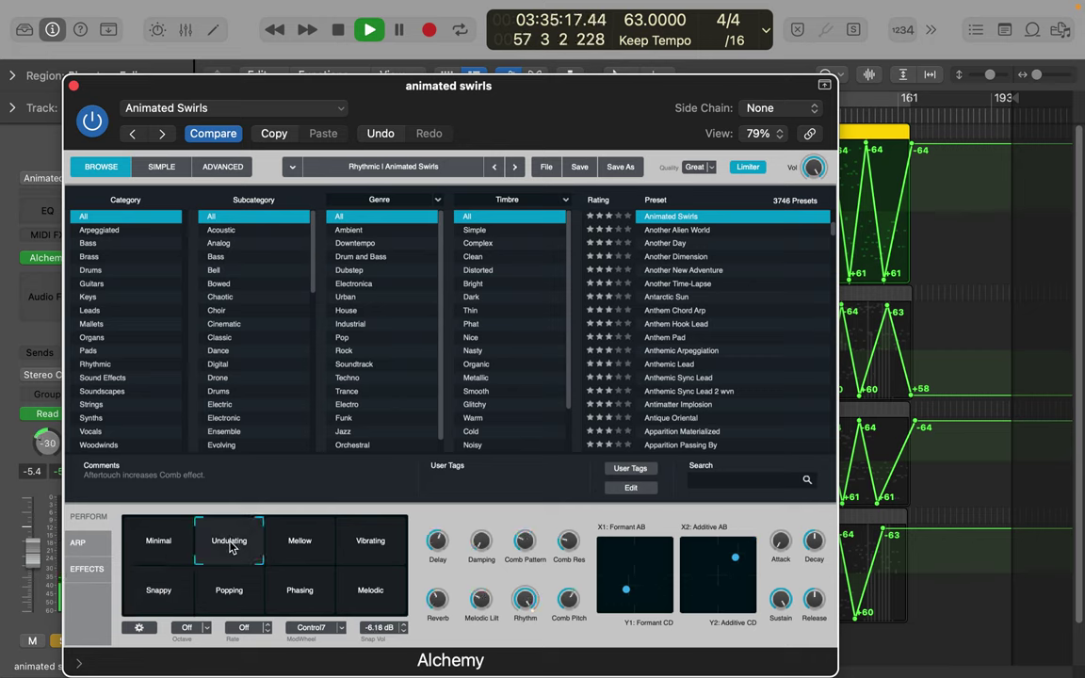
click(302, 546)
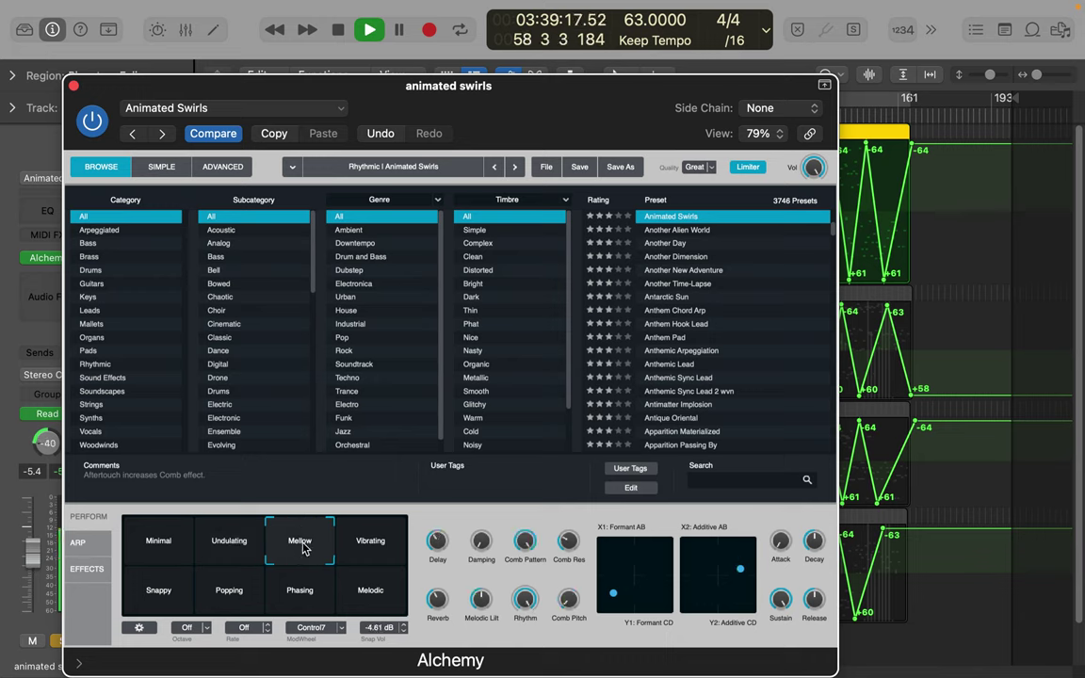
click(236, 547)
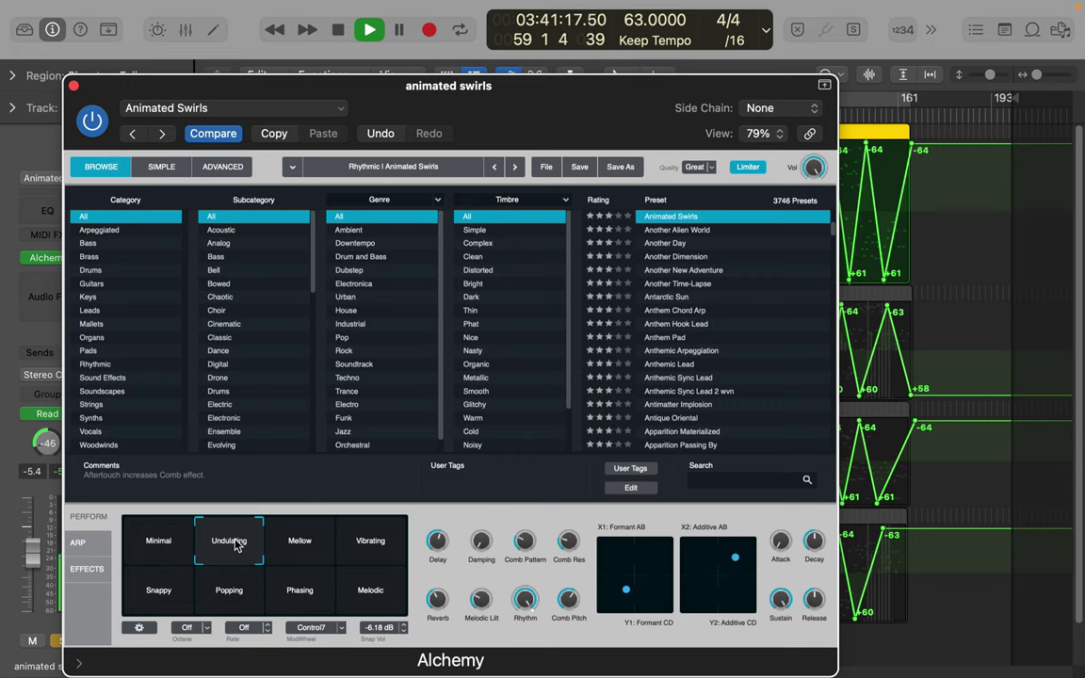
Step: Reshape the Undulating sound by adjusting the Additive AB/CD pad and the Release, Attack and Comb Pitch controls
mouse_move(737, 564)
mouse_down()
mouse_move(746, 601)
mouse_move(749, 575)
mouse_up()
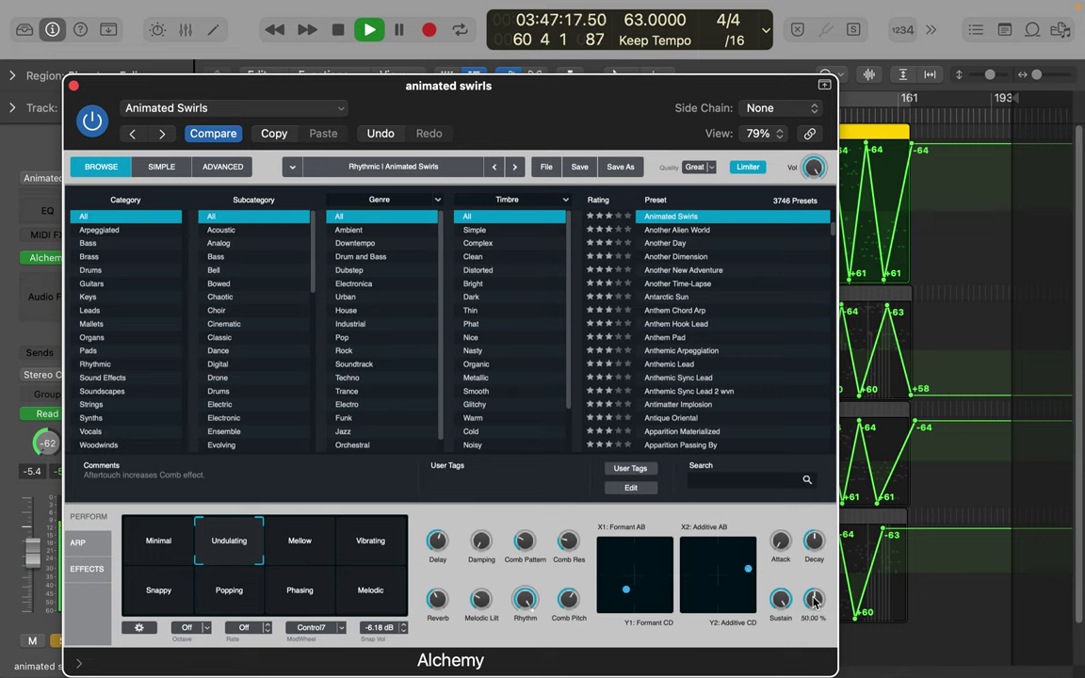
mouse_move(816, 600)
mouse_down()
mouse_move(814, 622)
mouse_move(816, 589)
mouse_up()
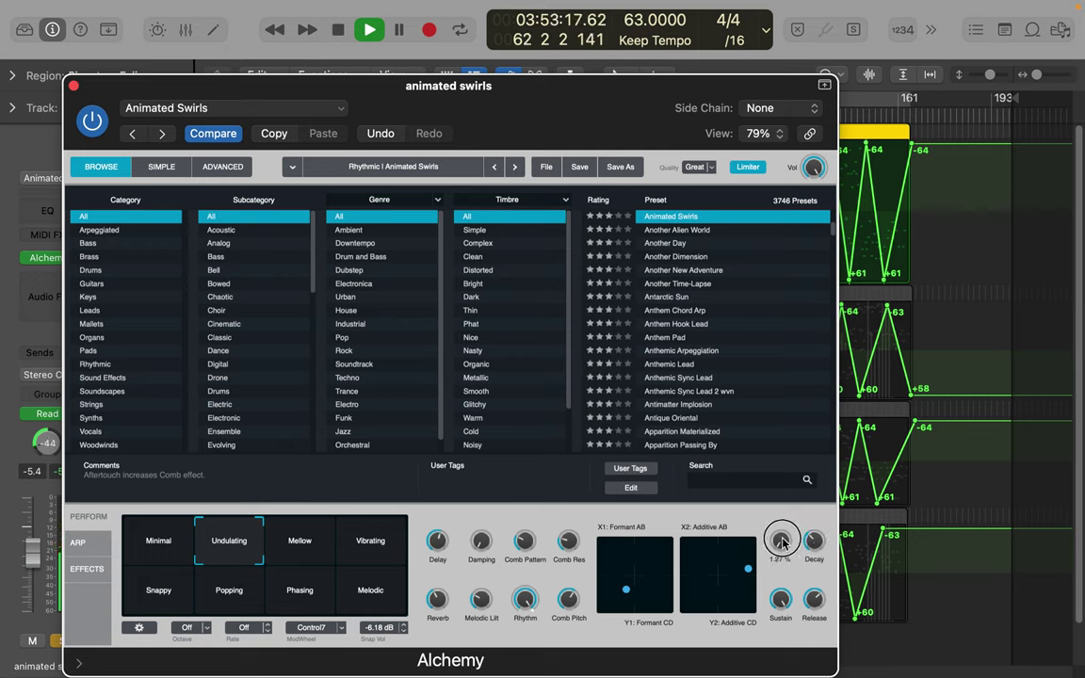
drag(782, 540, 799, 634)
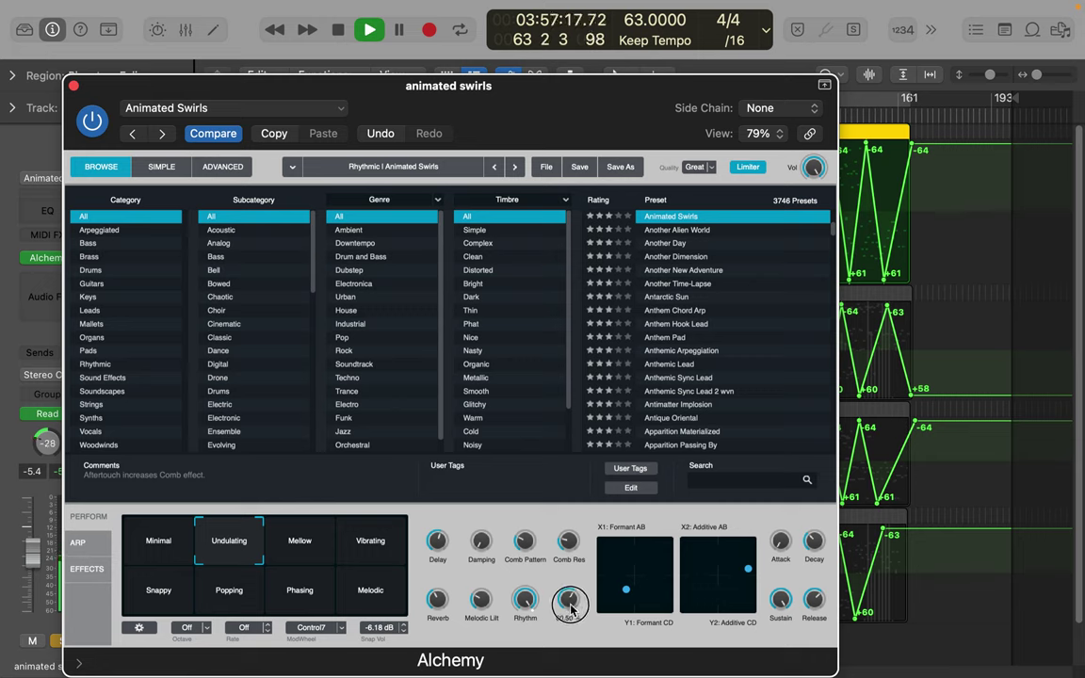
mouse_move(569, 603)
mouse_down()
mouse_move(574, 581)
mouse_move(577, 596)
mouse_up()
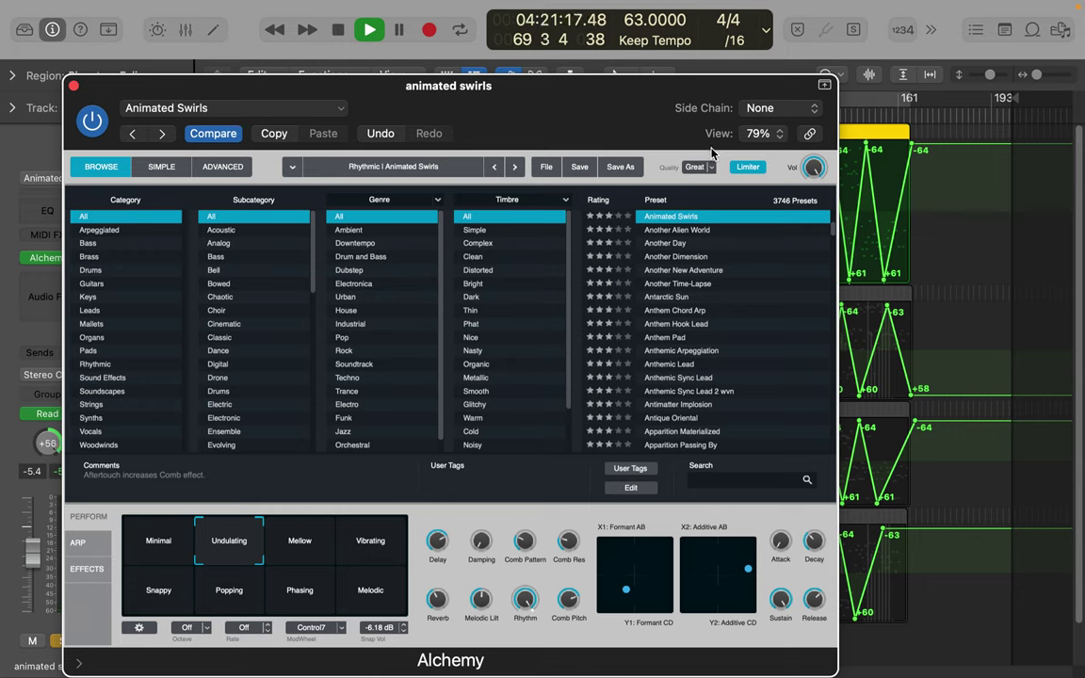
Step: In Alchemy's advanced view, enable a modulation slot for source A's FX send and assign LFO3 (Sine) to it
click(224, 168)
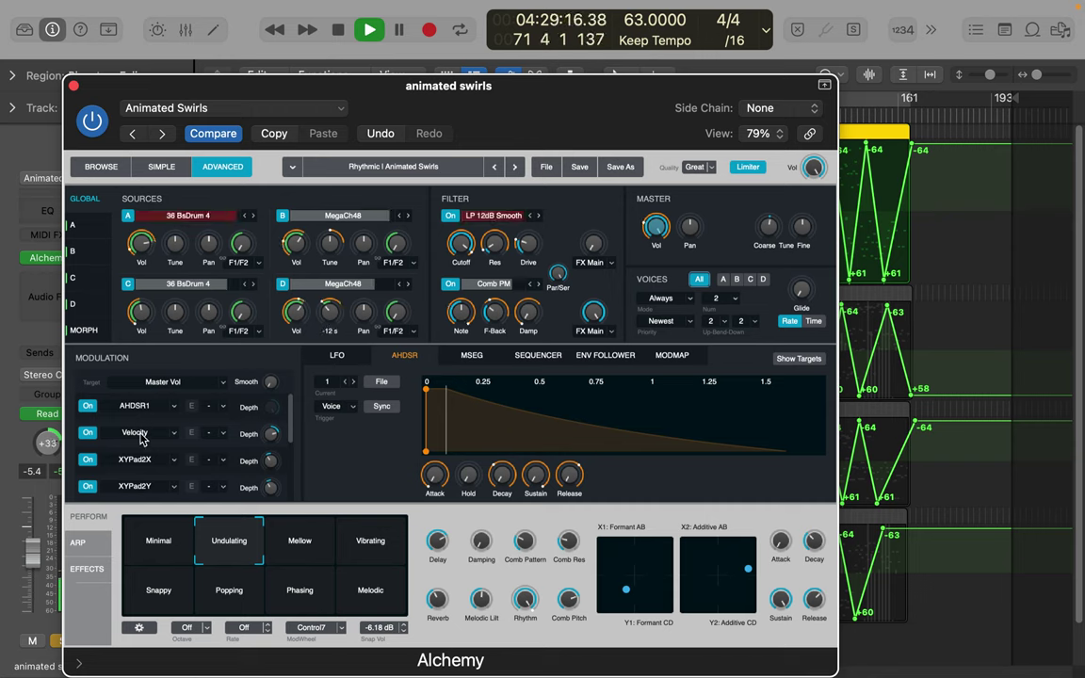
click(240, 243)
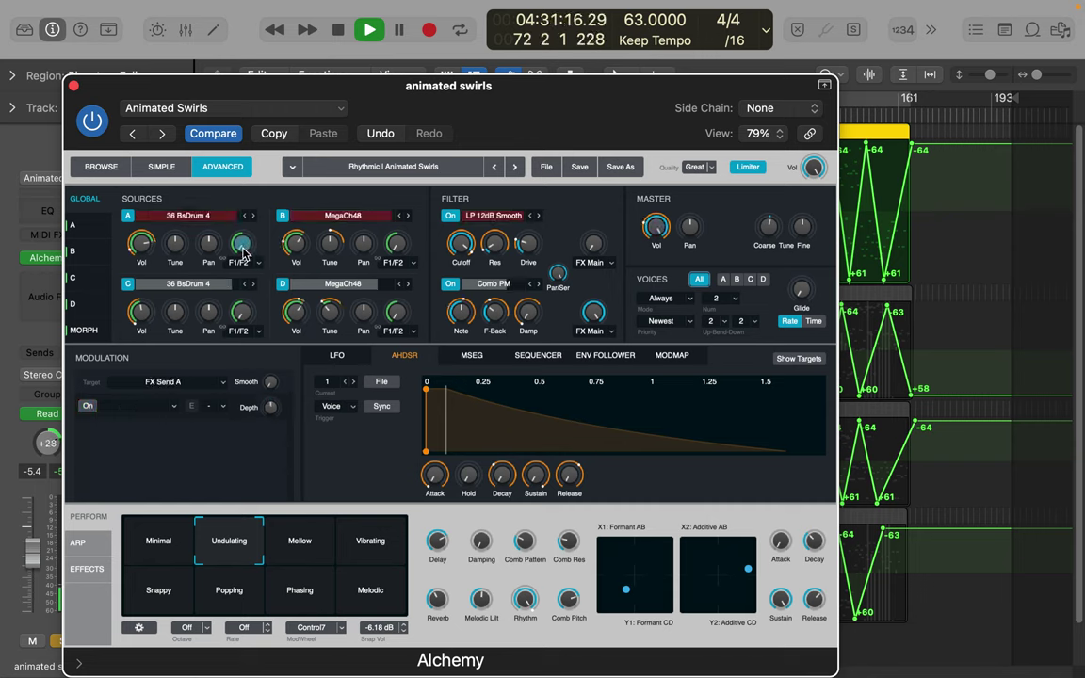
click(90, 406)
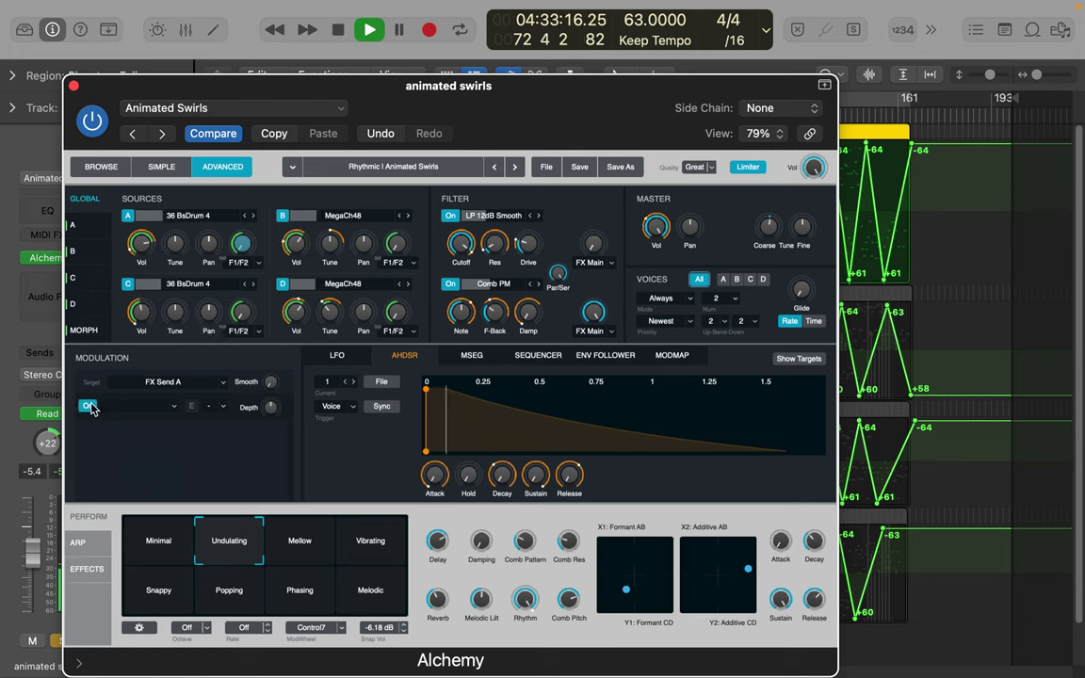
click(173, 407)
mouse_move(179, 432)
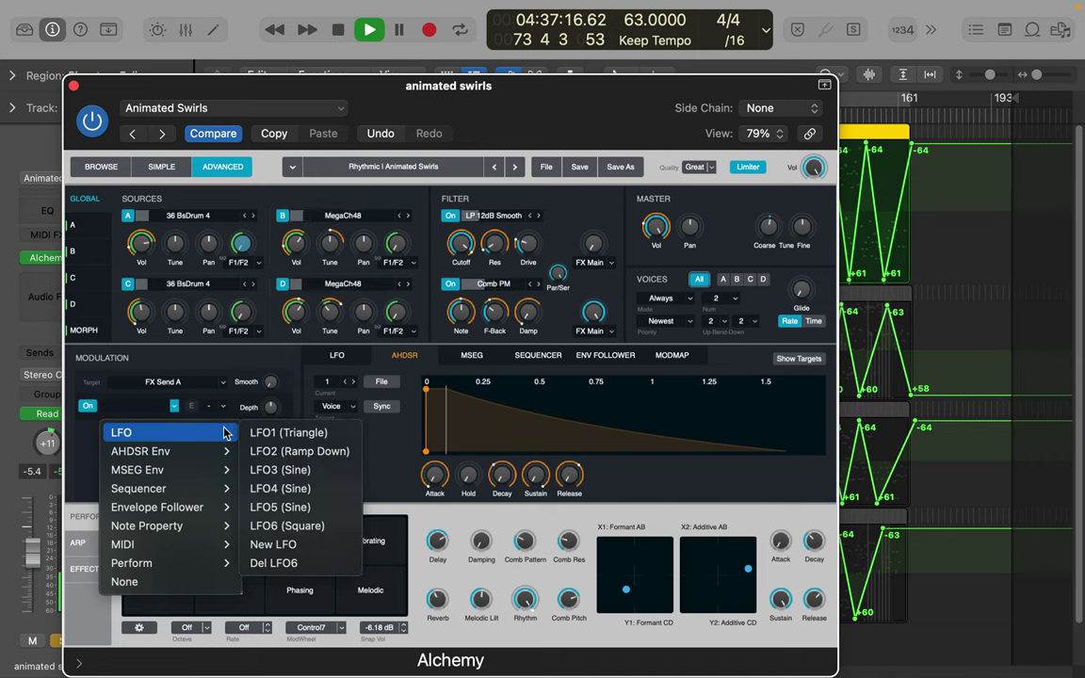
click(291, 469)
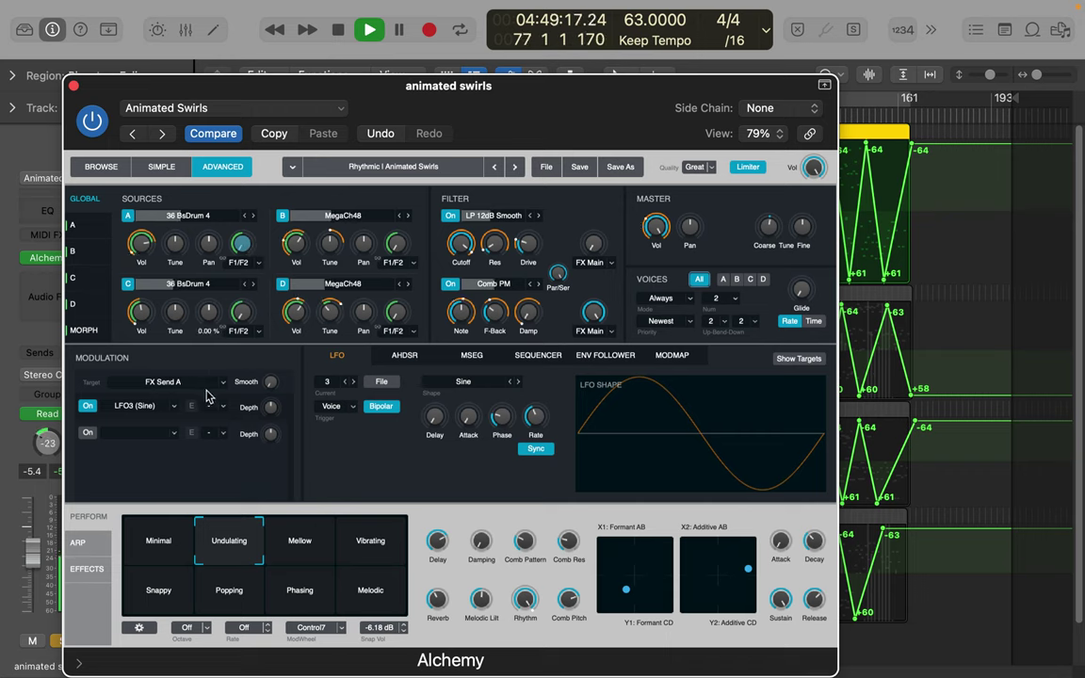
Step: Modulate source A's pan with LFO5 (Sine) and offset its pan toward the left channel
click(211, 245)
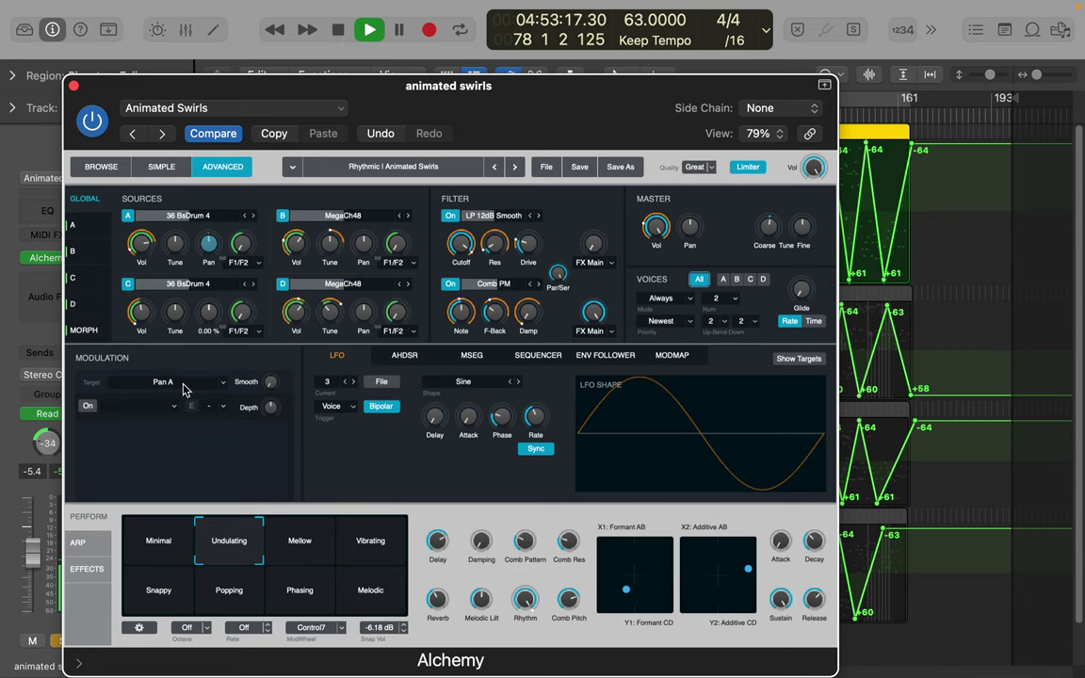
click(86, 406)
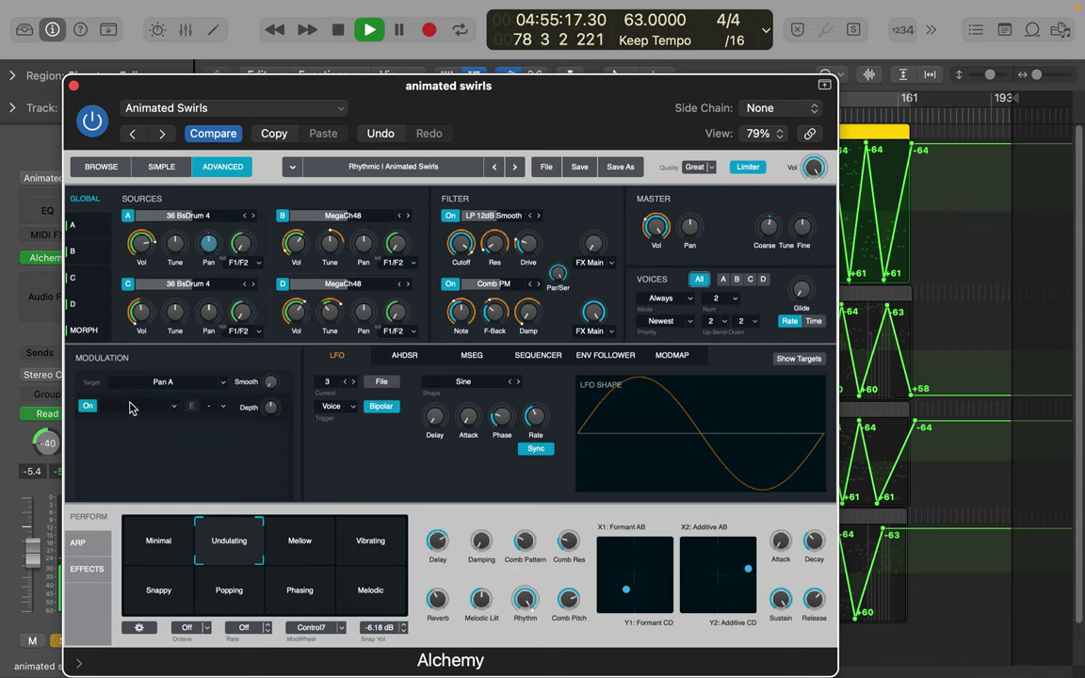
click(174, 406)
mouse_move(193, 432)
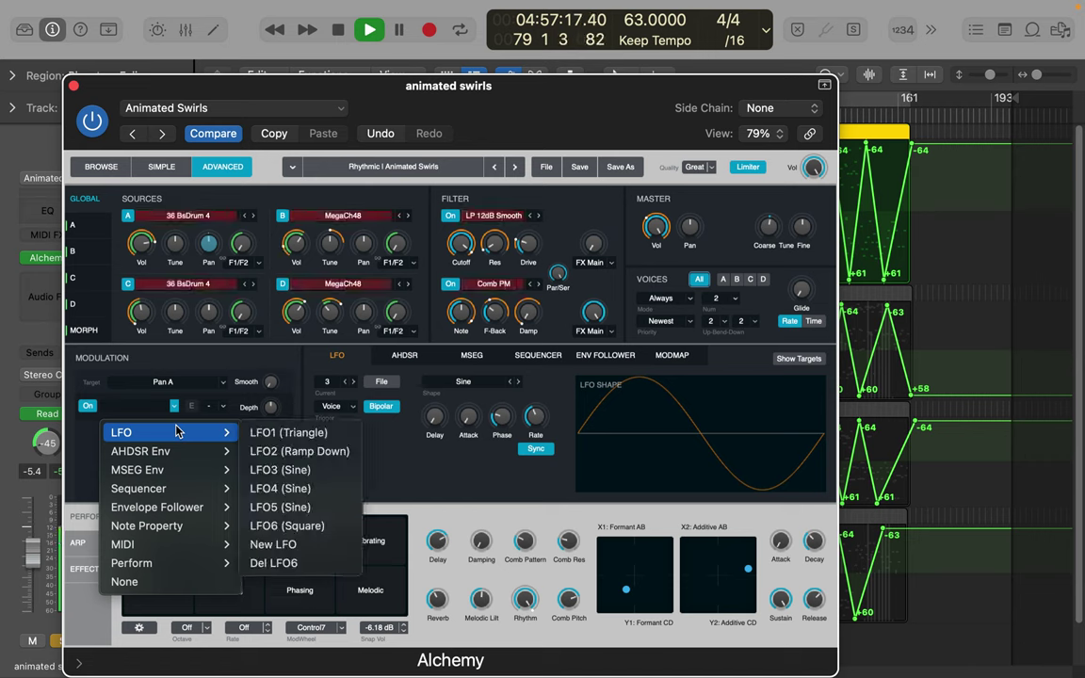
click(261, 509)
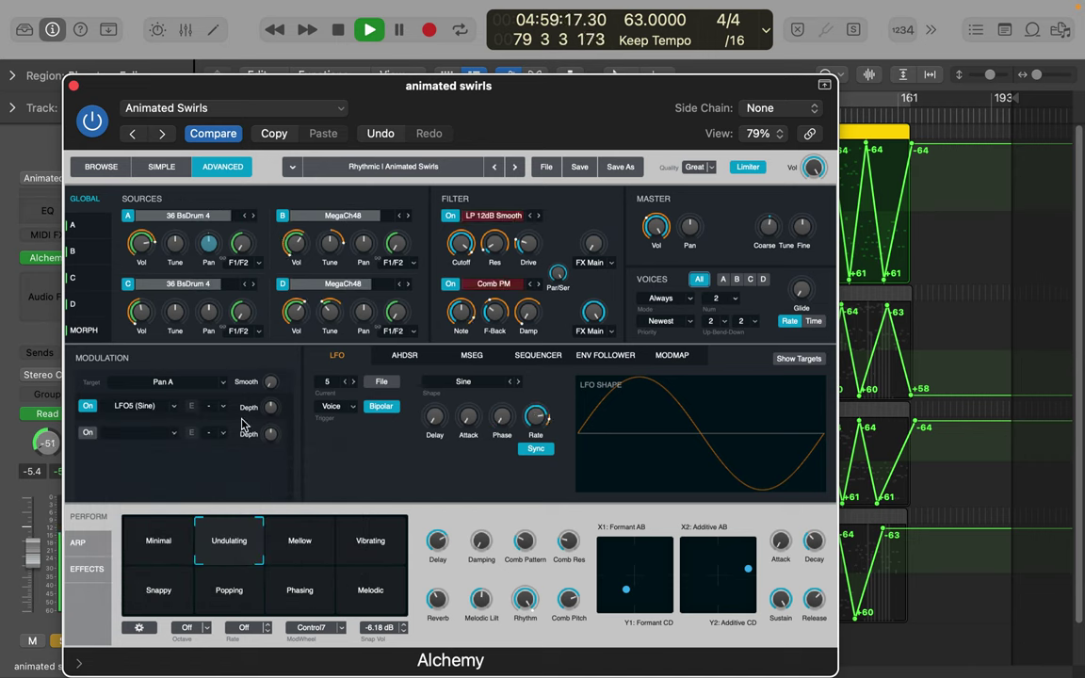
mouse_move(210, 244)
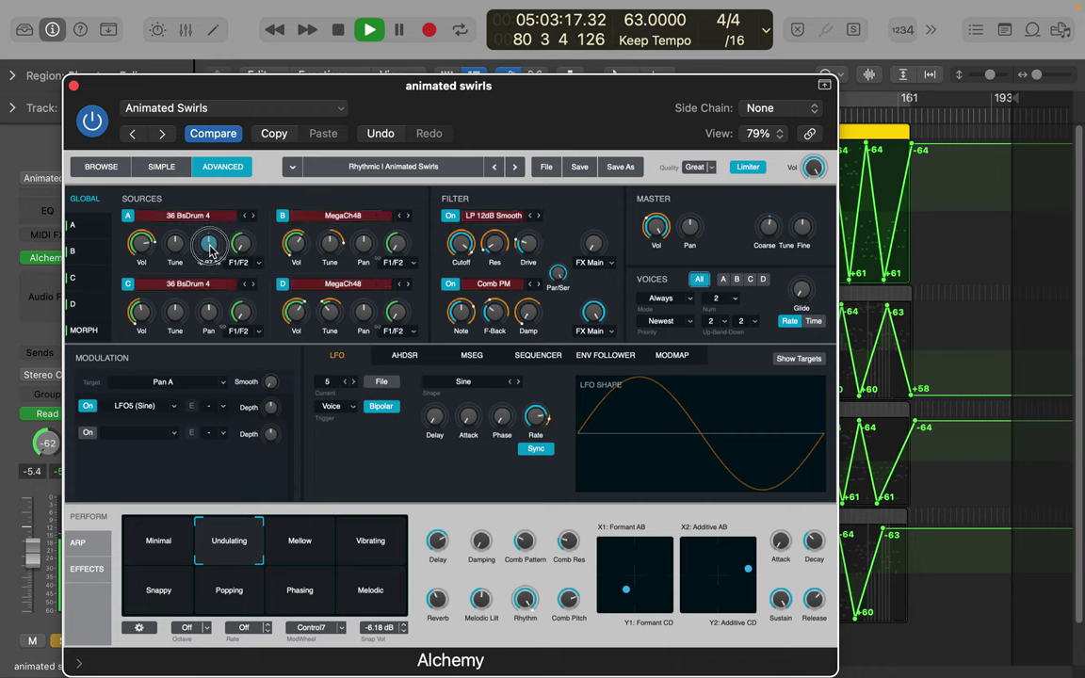
drag(209, 243, 213, 289)
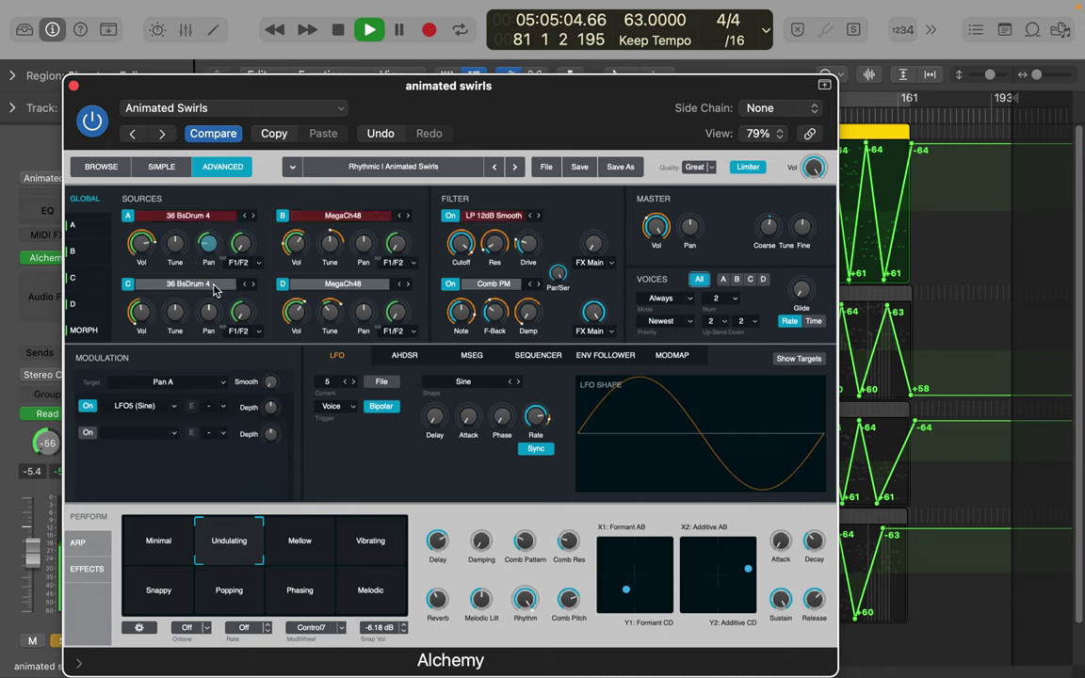
Step: Try ModMap 1 on the LFO5 modulation of Pan A, and set the slot to ModMap 2
click(210, 409)
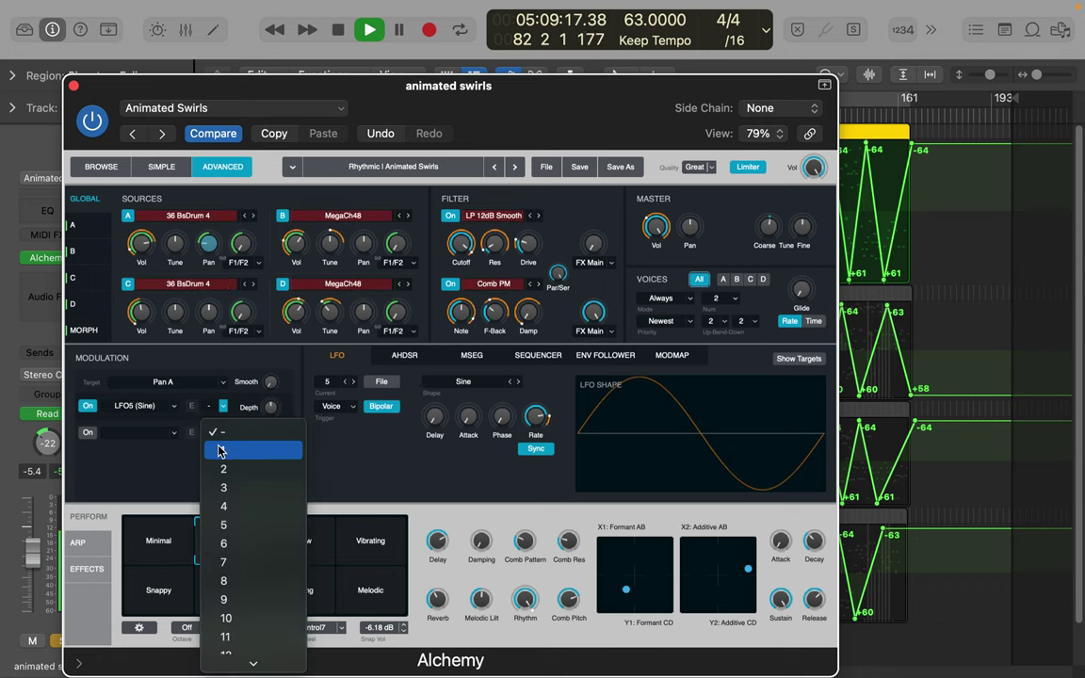
click(223, 449)
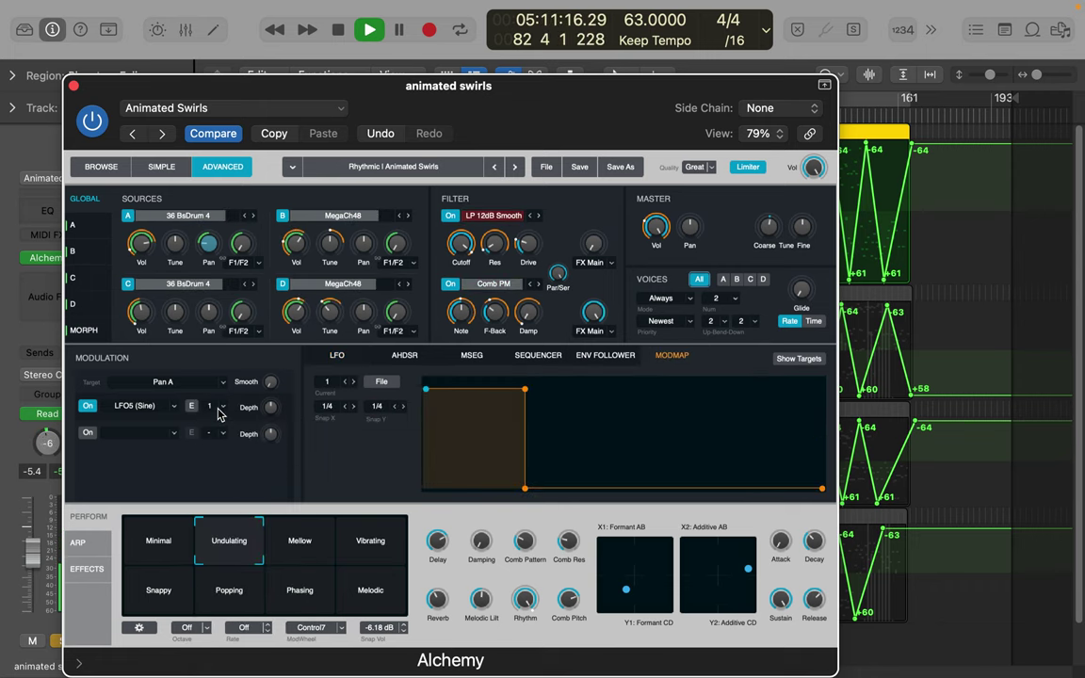
click(222, 406)
click(222, 469)
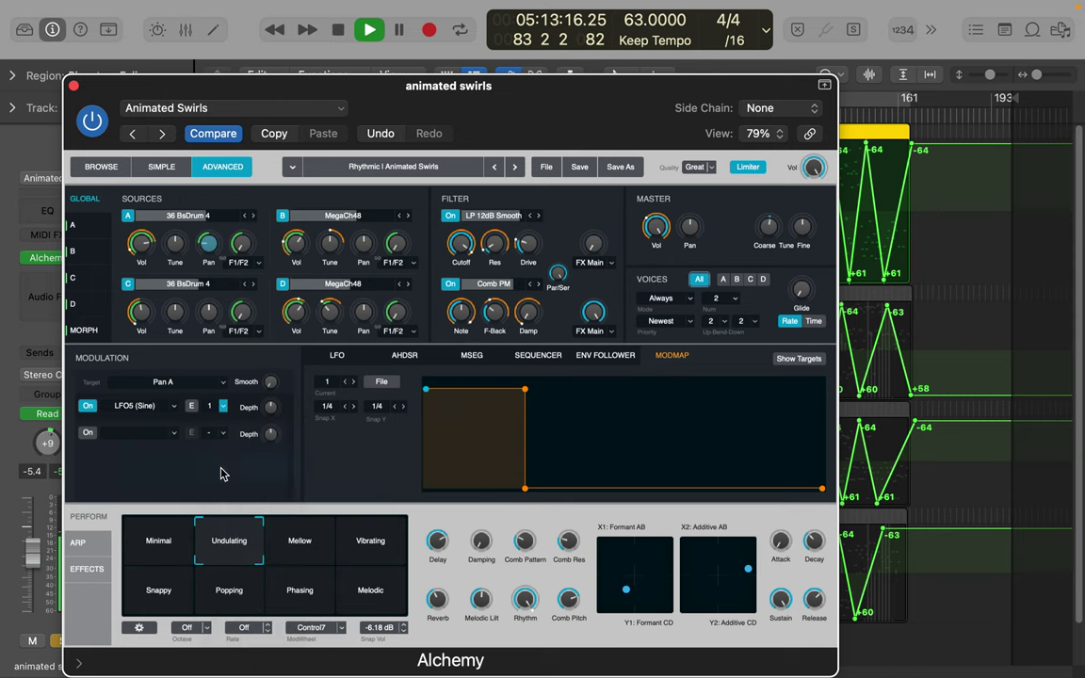
key(Down)
key(Down)
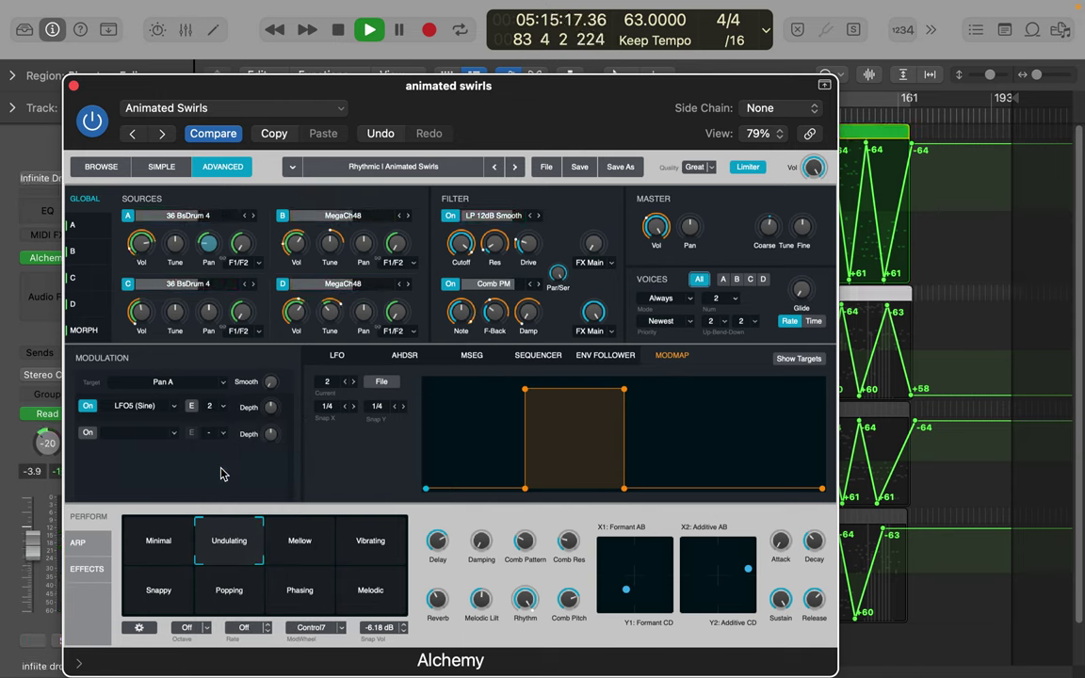
Step: Try ModMaps 3 and 9 on Pan A's LFO5 modulation, set the slot to ModMap 11, and raise its depth to 34%
click(213, 407)
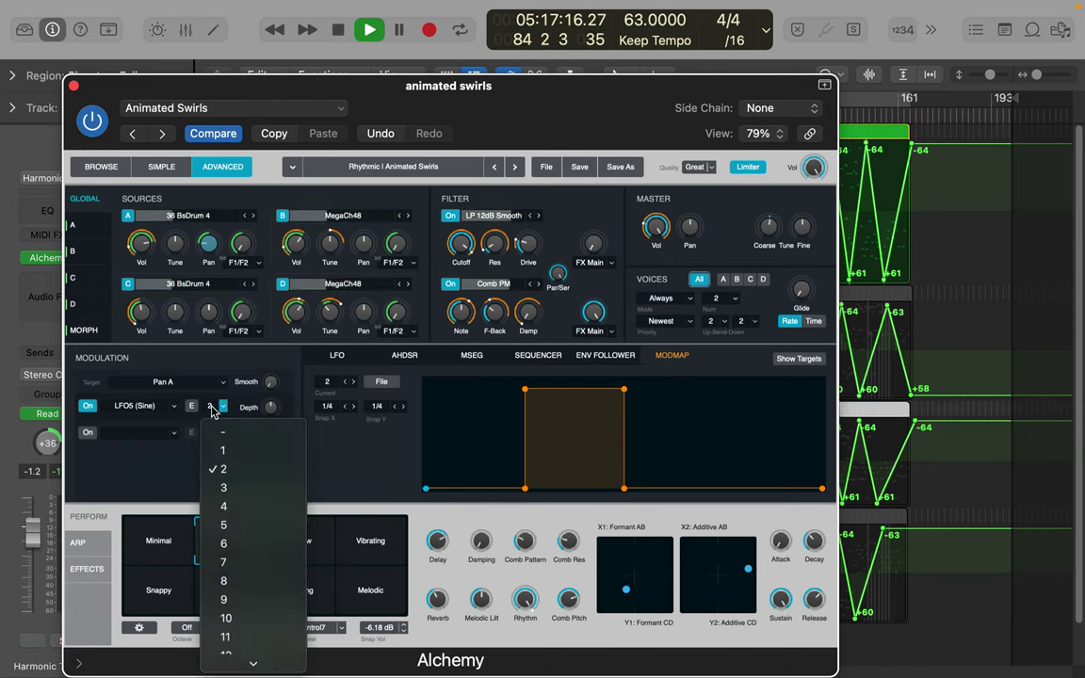
click(224, 487)
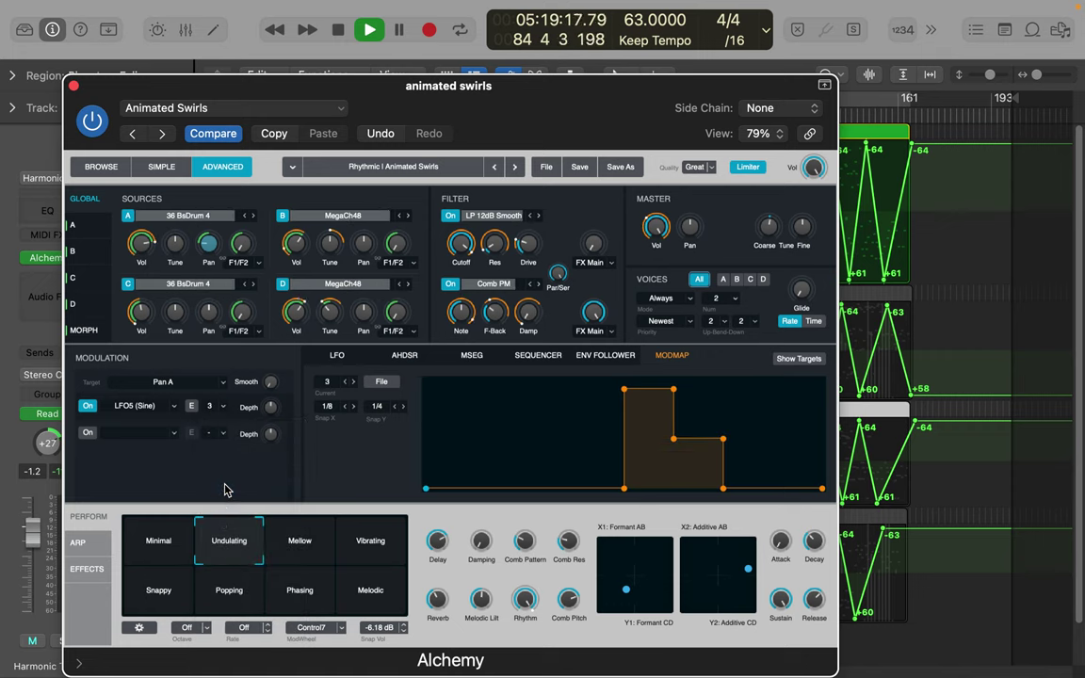
click(223, 407)
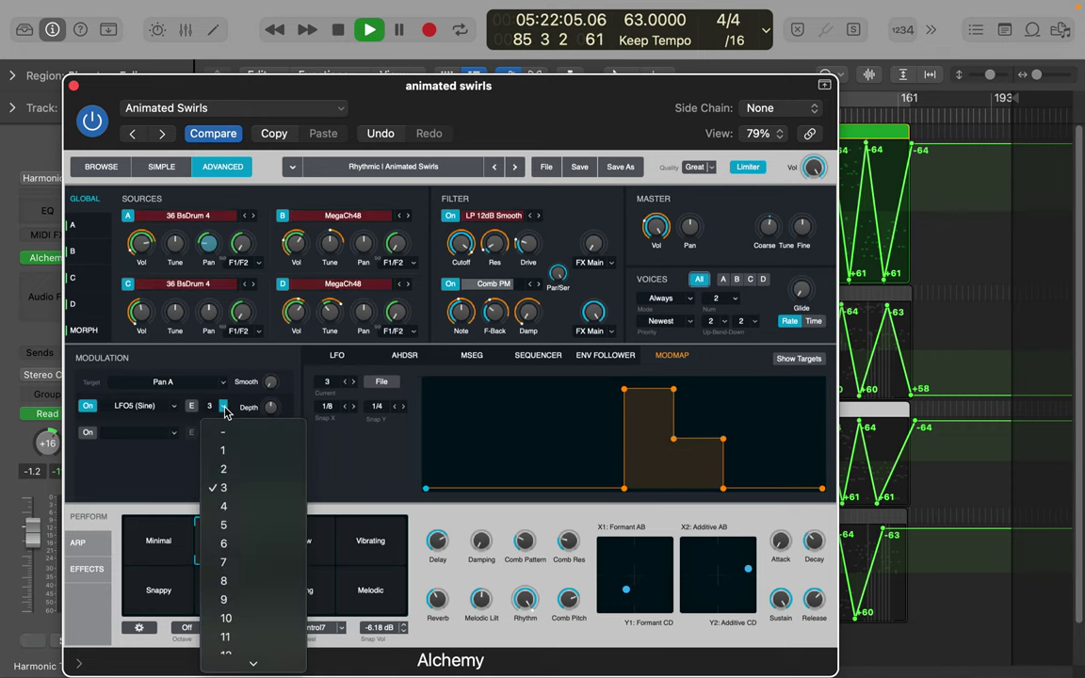
click(217, 600)
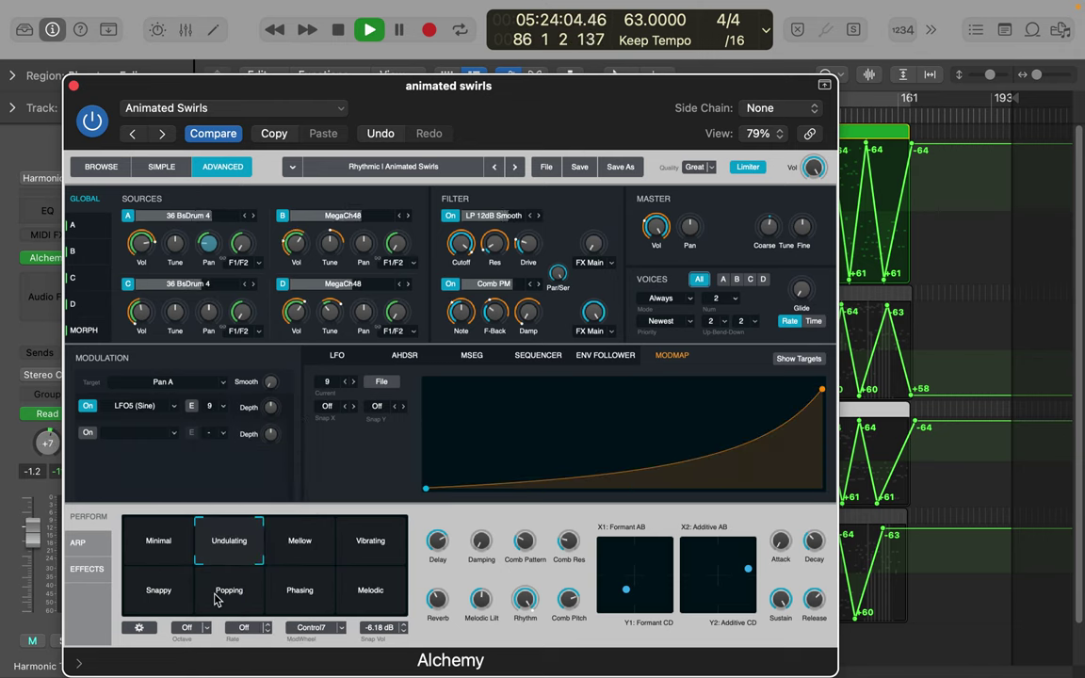
click(223, 407)
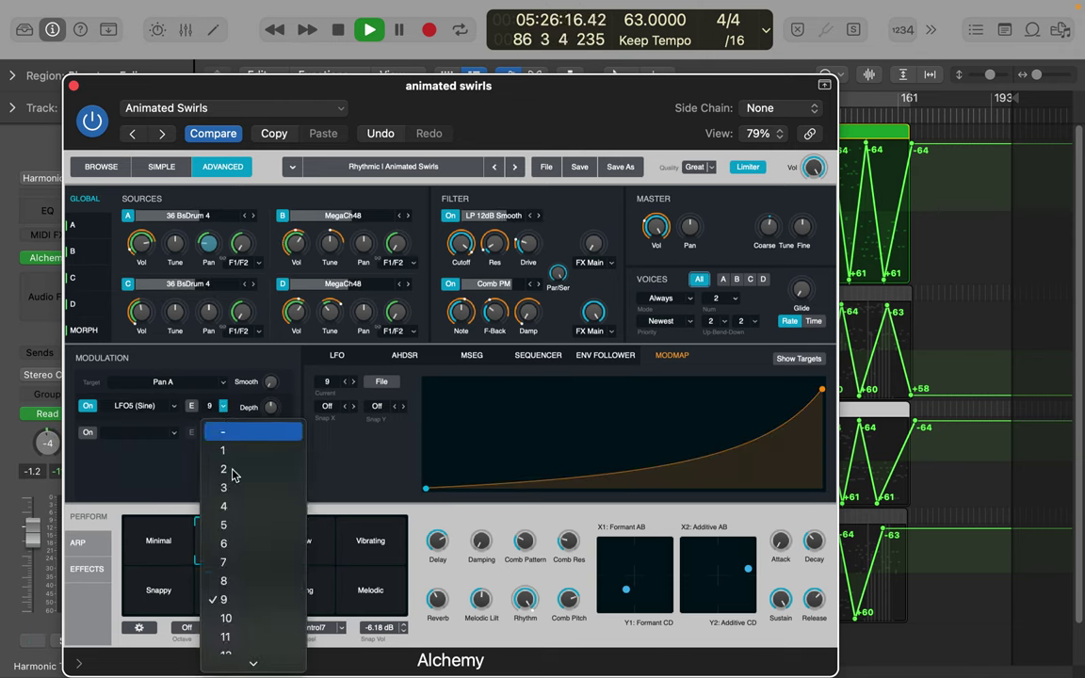
click(226, 639)
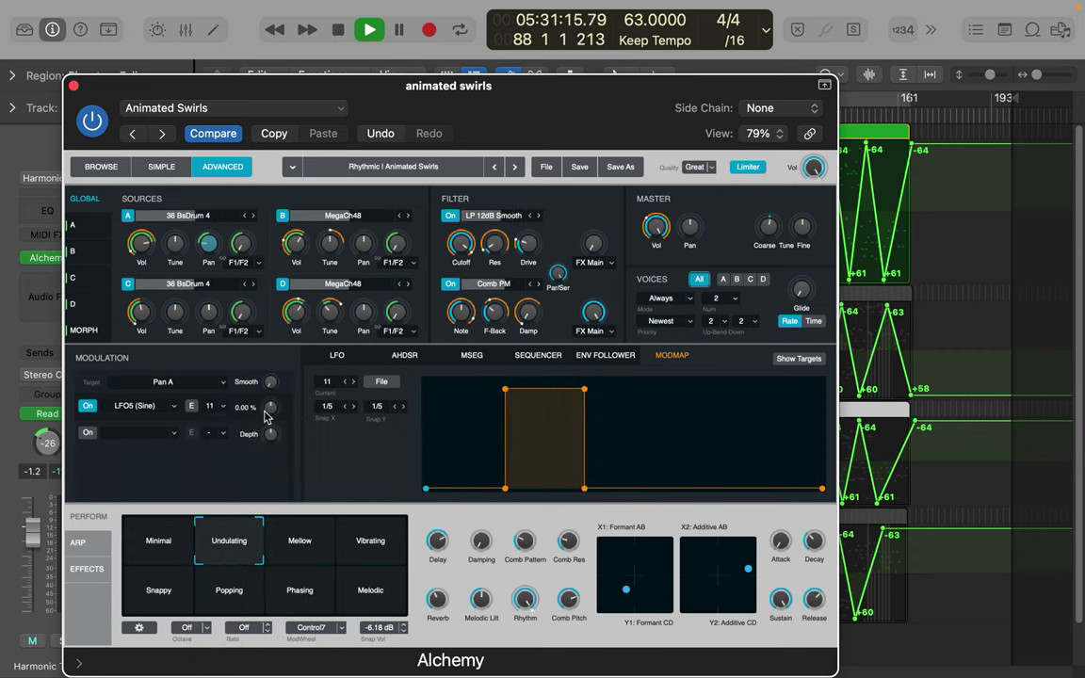
drag(266, 417, 271, 353)
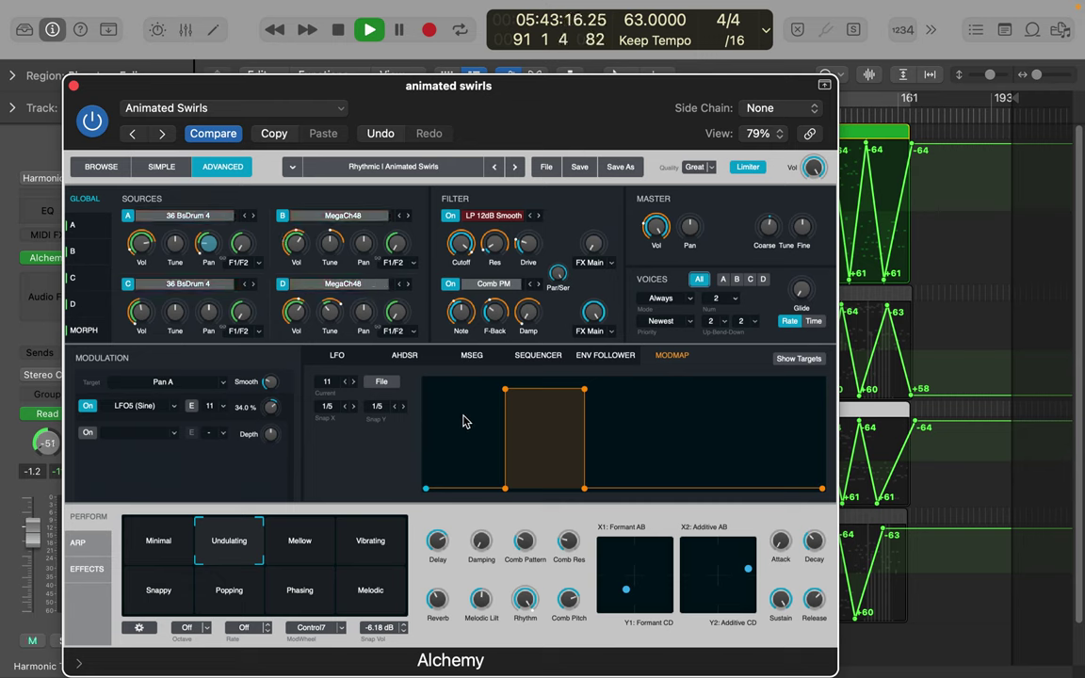
Step: Look through the preset curves available for ModMap 11 without loading one
click(381, 383)
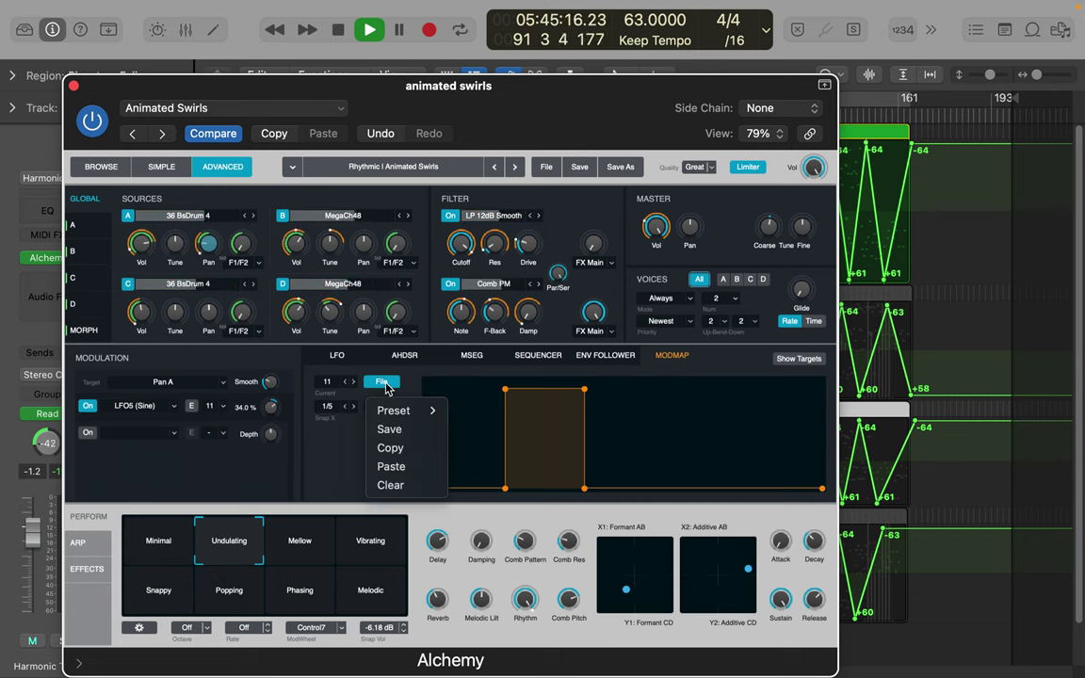
mouse_move(400, 422)
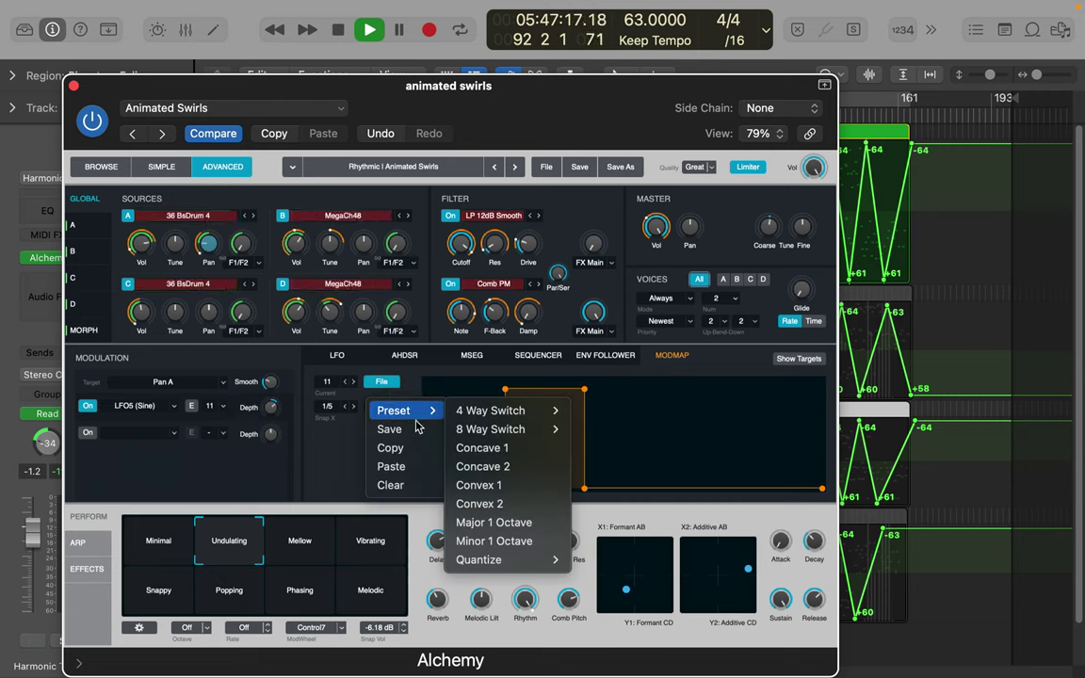
mouse_move(492, 563)
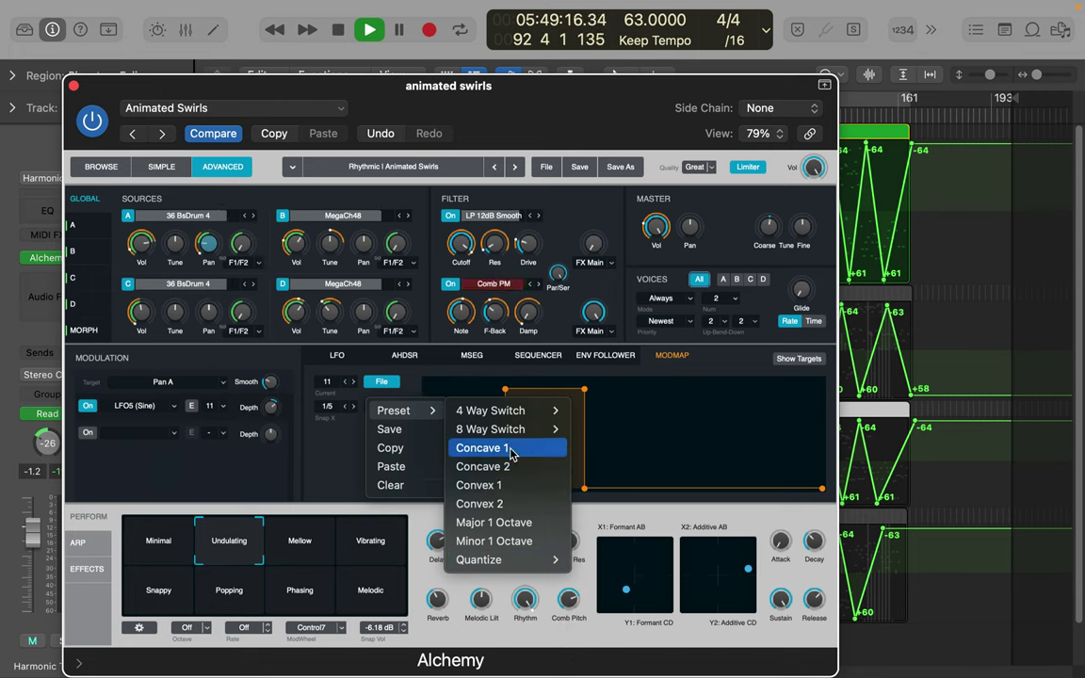
mouse_move(514, 436)
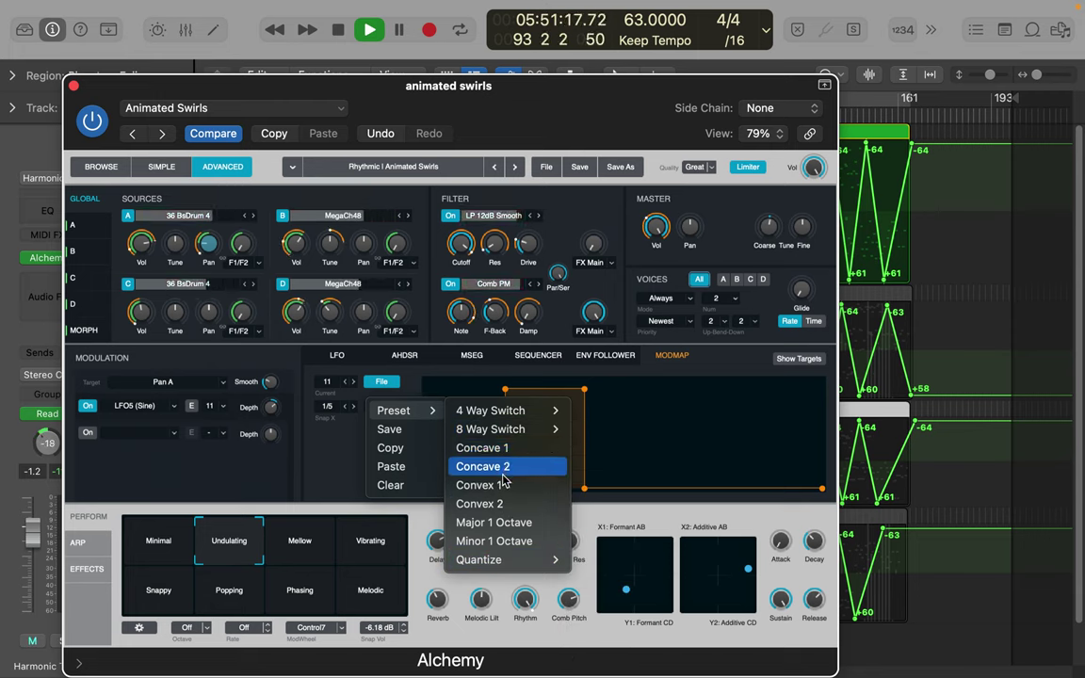
click(343, 461)
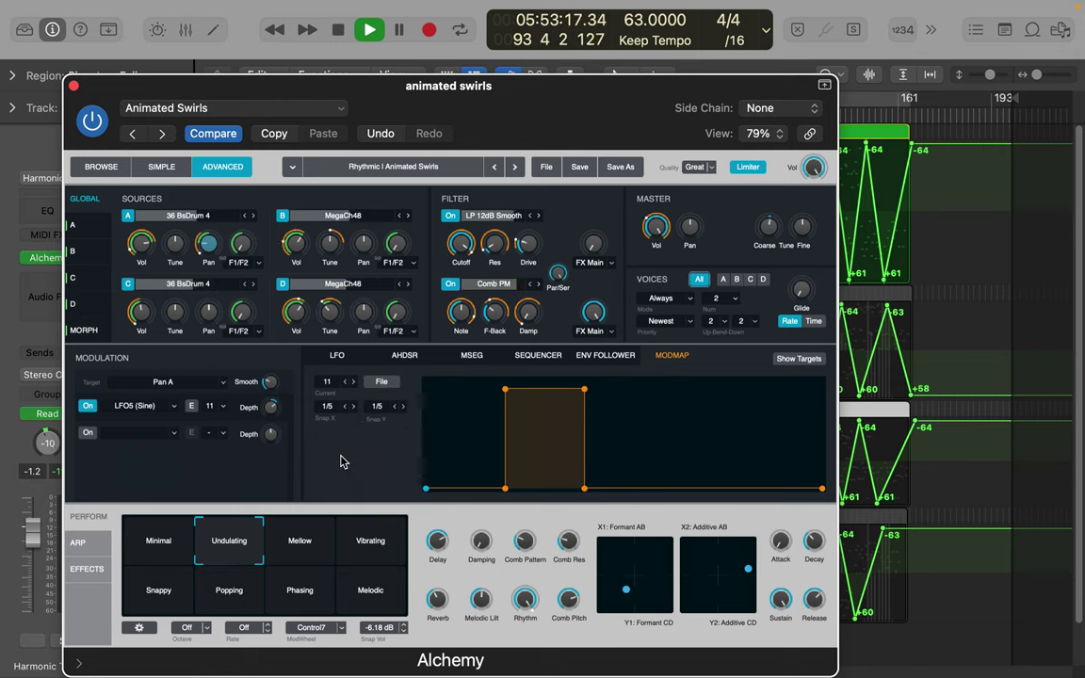
Step: Step through the ModMap curves from 12 down and bring up ModMap 1 in the editor
click(354, 384)
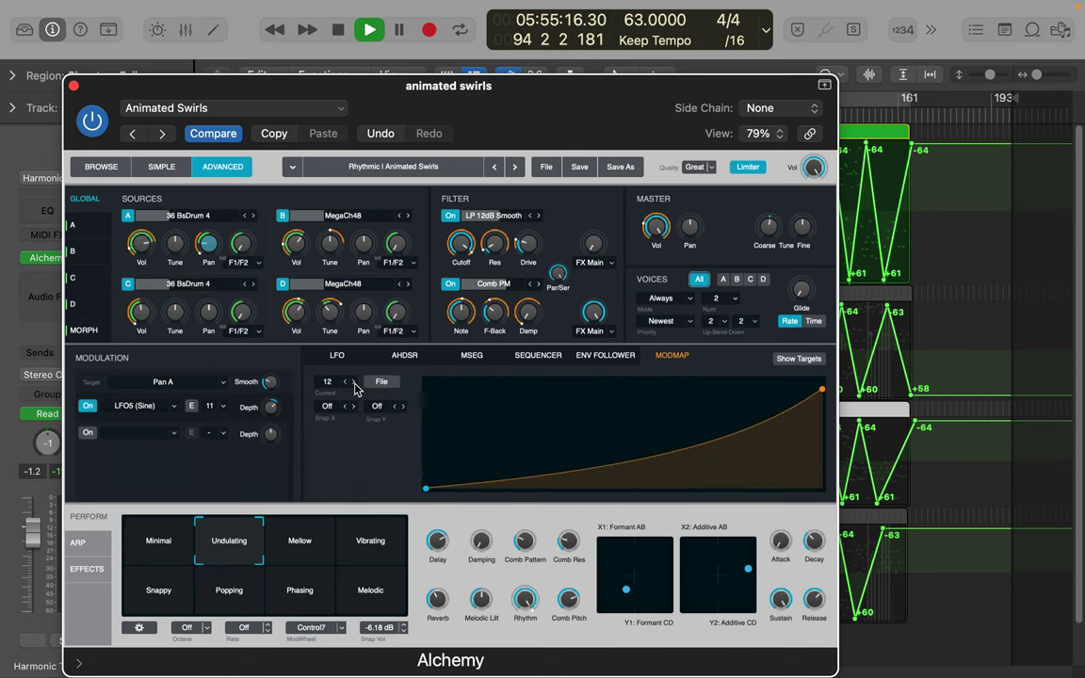
click(354, 383)
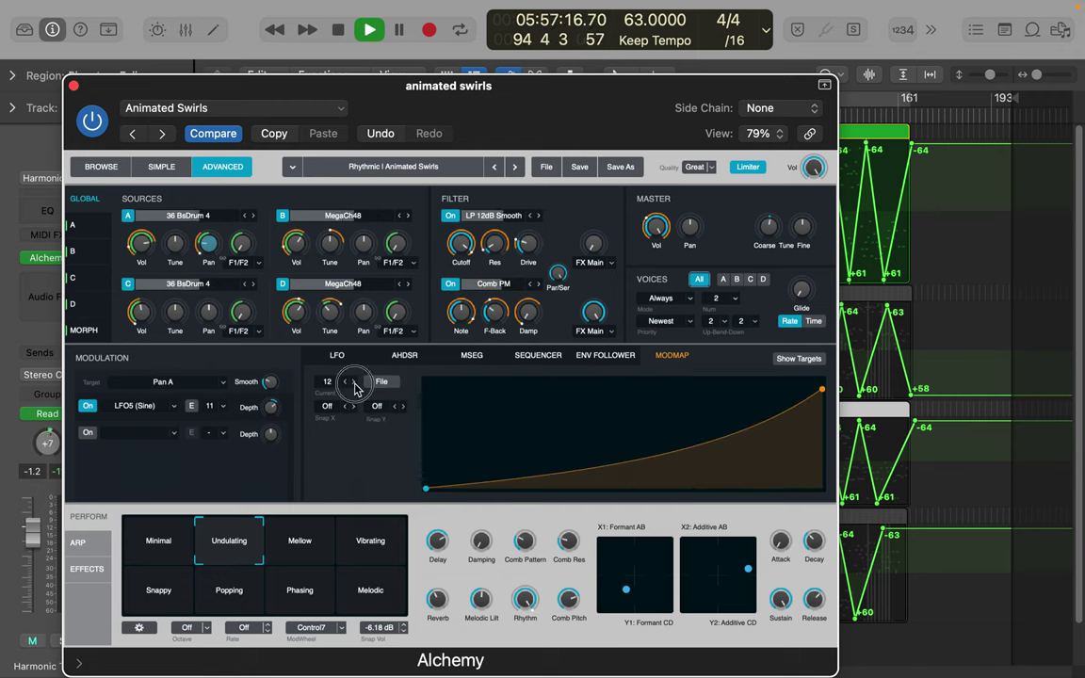
click(345, 383)
click(345, 383)
click(345, 384)
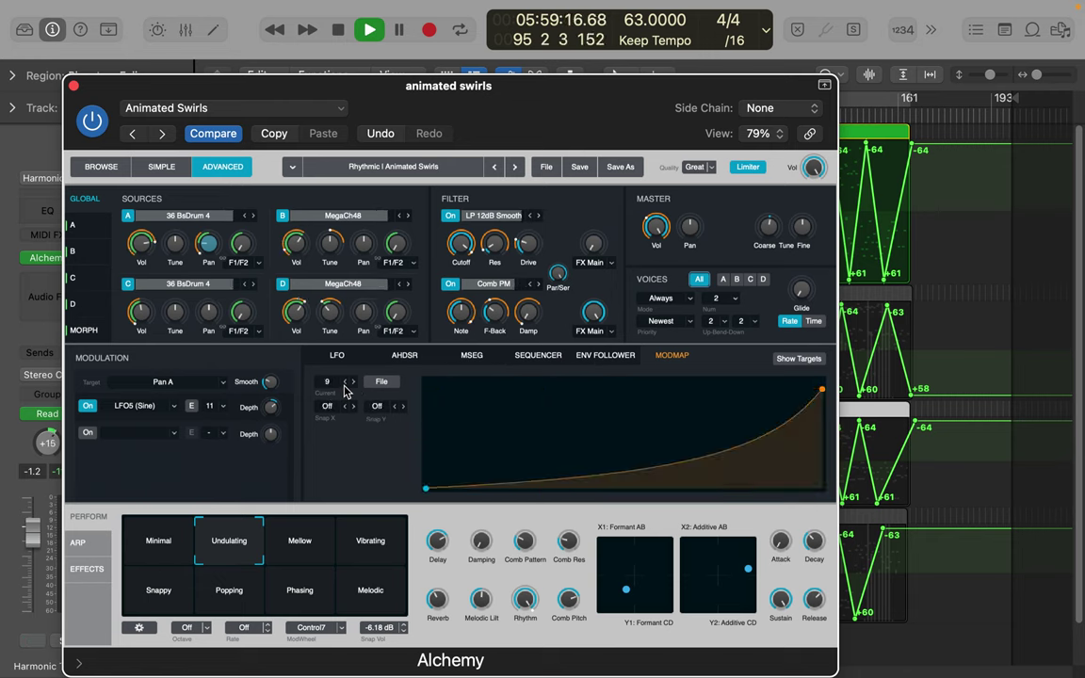
click(345, 383)
click(345, 384)
click(344, 384)
click(345, 383)
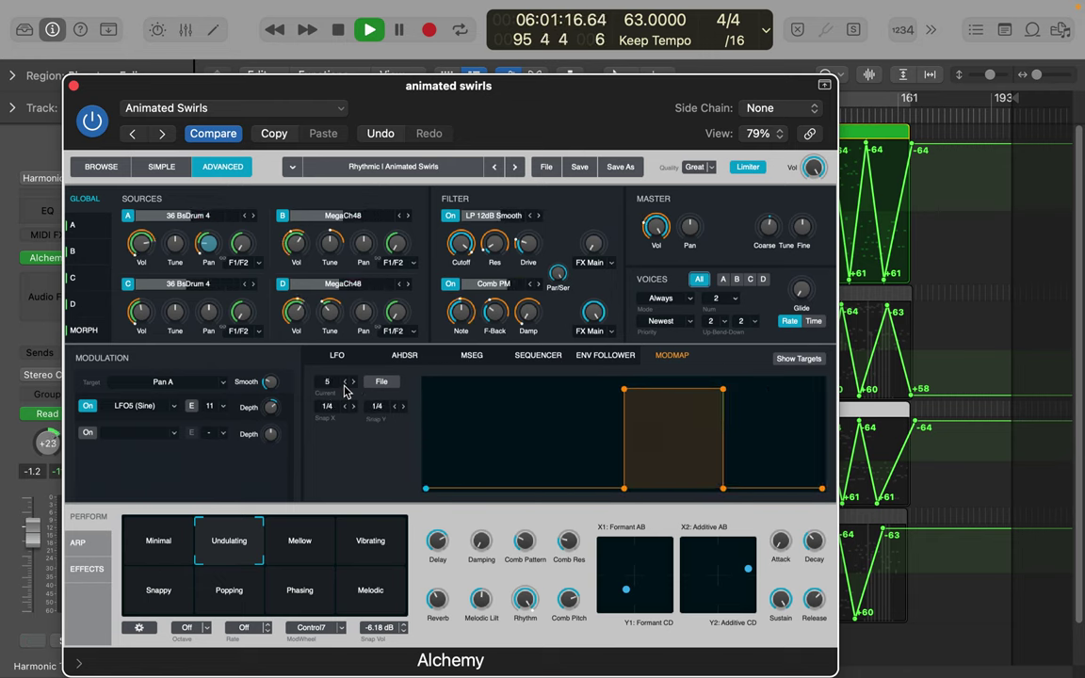
click(345, 384)
click(345, 385)
click(344, 385)
click(345, 384)
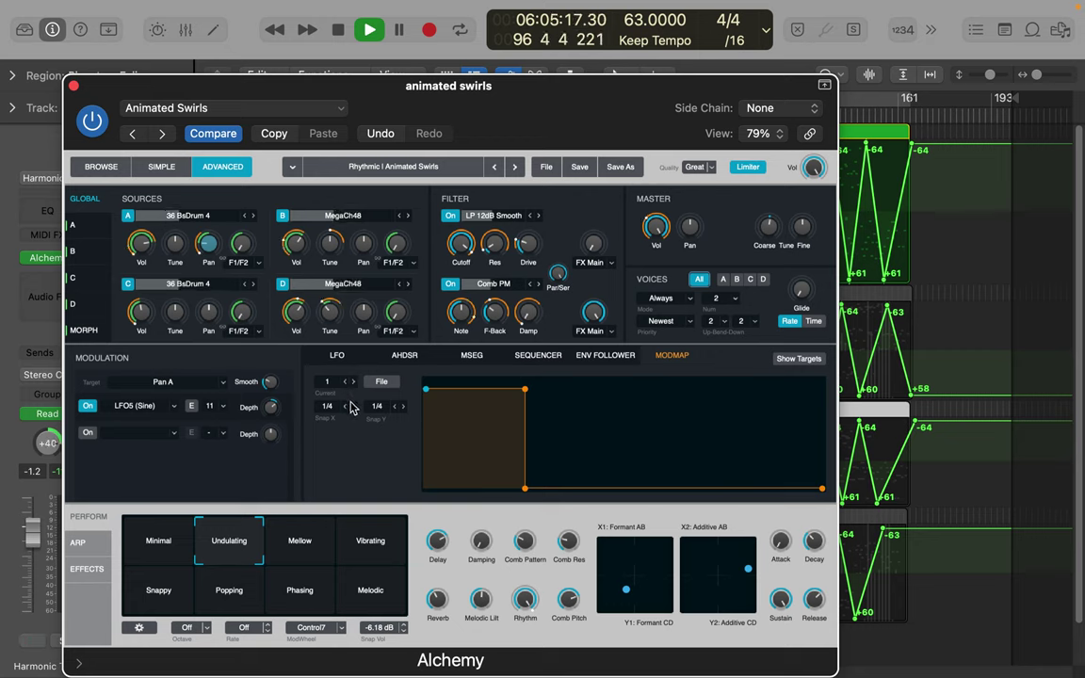
Step: Set both Snap X and Snap Y of ModMap 1 to 1/5
click(353, 407)
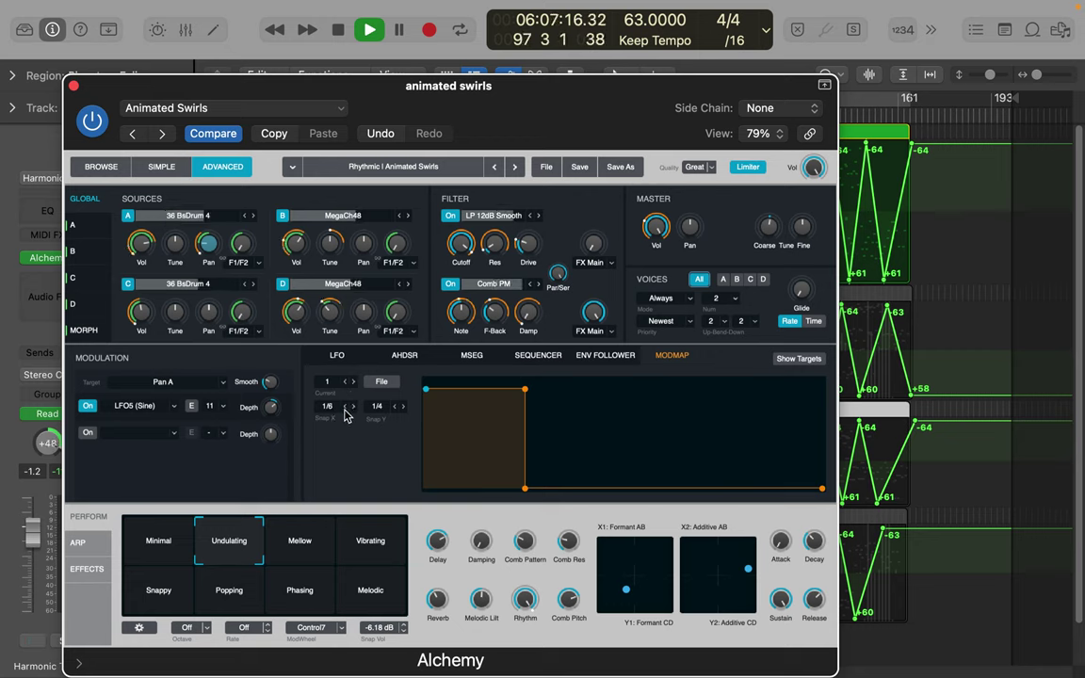
click(345, 408)
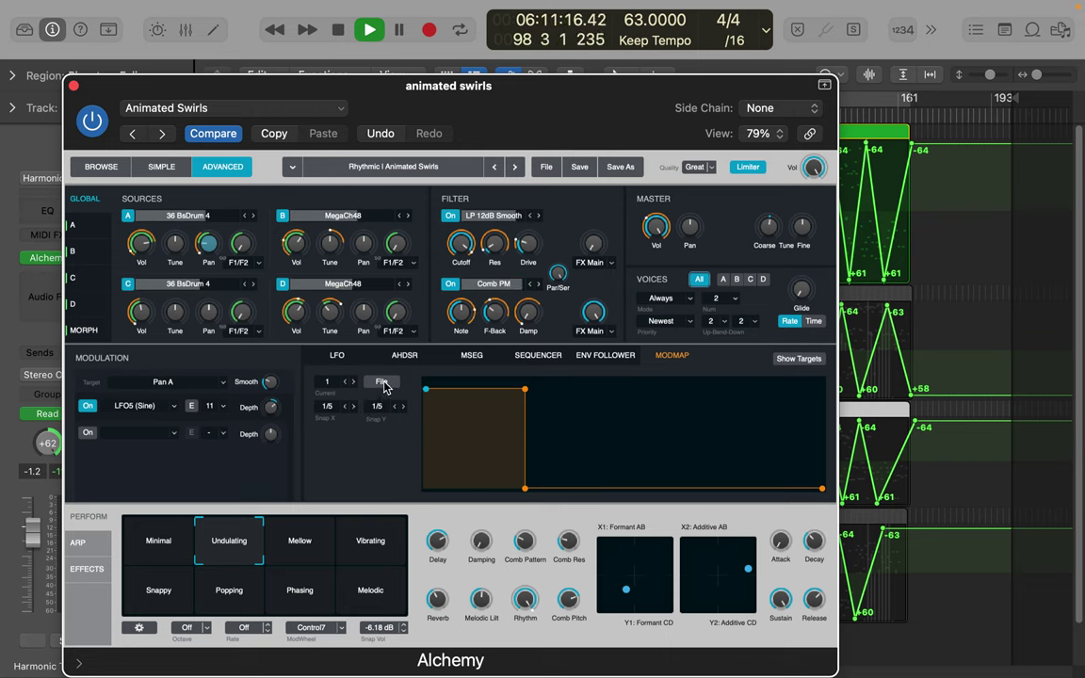
click(381, 383)
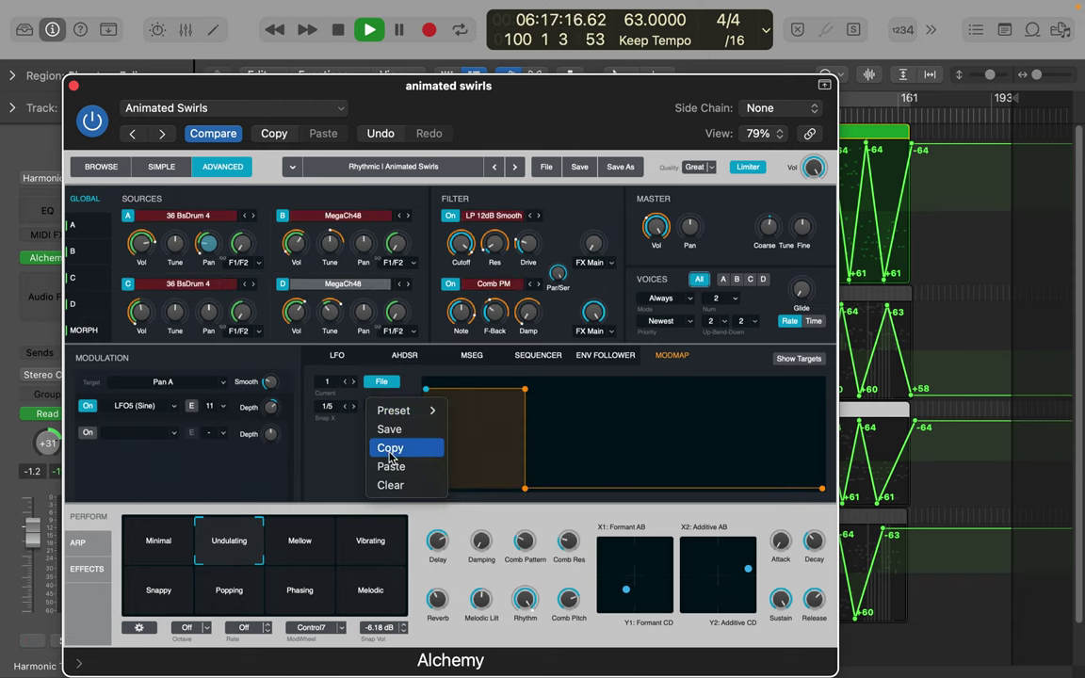
click(386, 467)
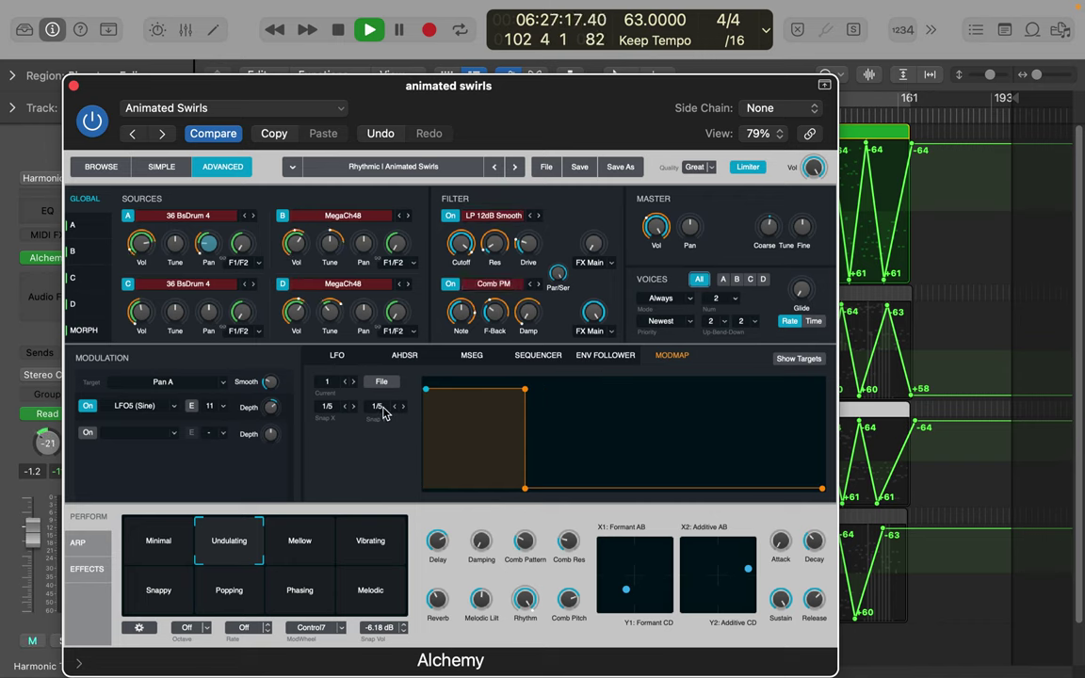
Step: Reshape ModMap 1 into a valley at about one fifth and a peak at about three fifths, bending the first segment slightly
scroll(271, 406, up, 5)
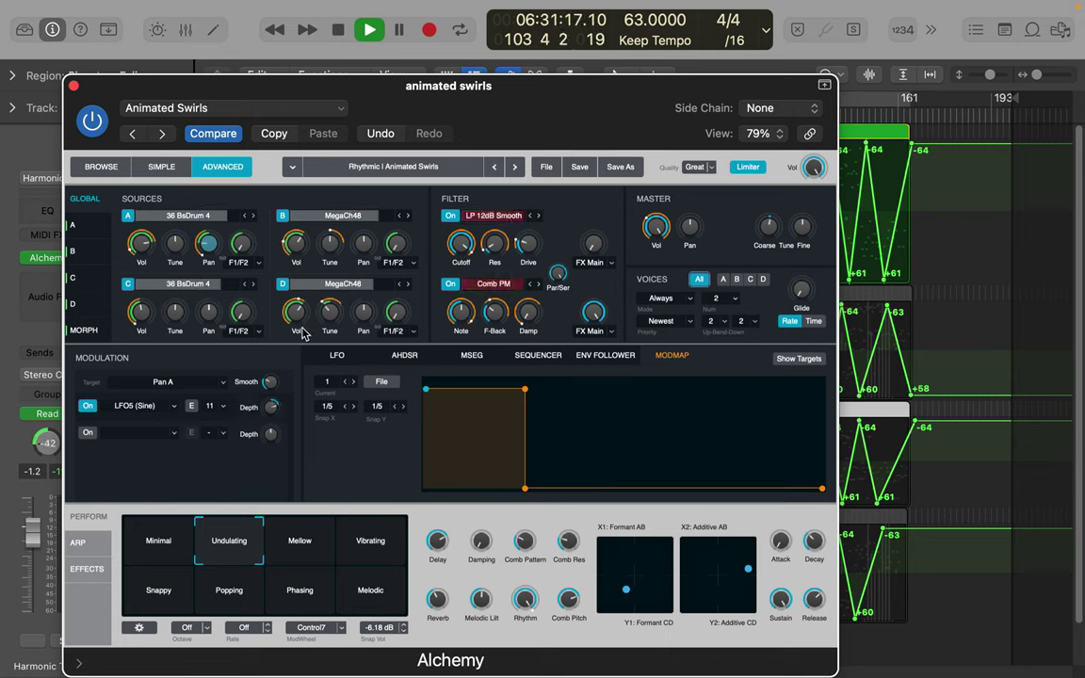
drag(524, 392, 505, 430)
drag(525, 488, 664, 390)
drag(505, 429, 499, 485)
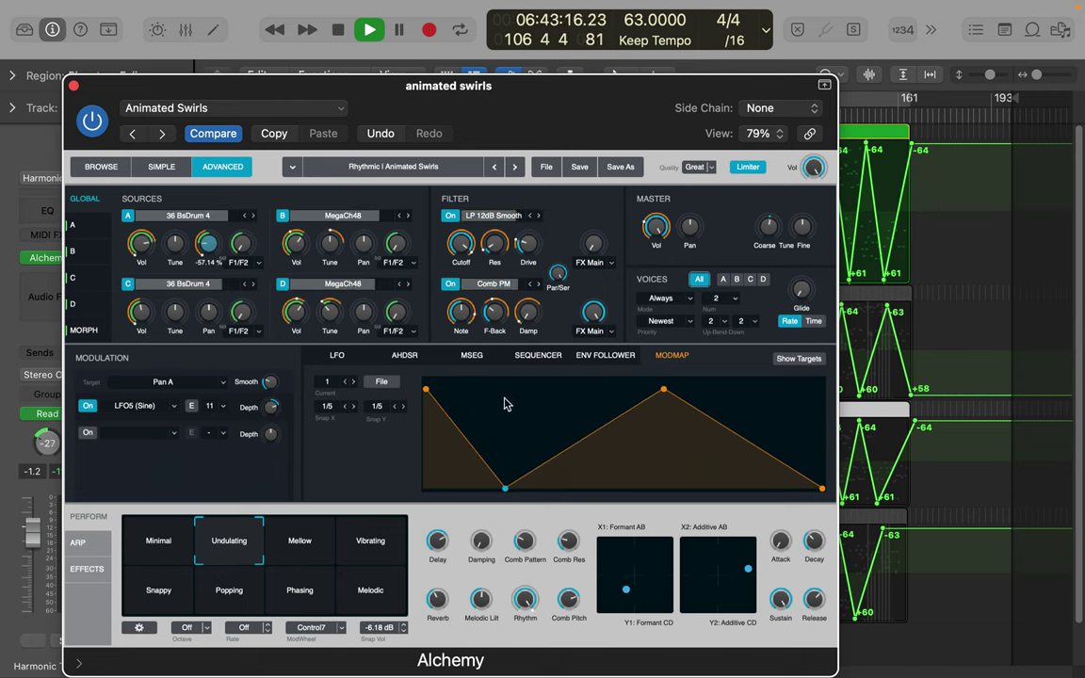
drag(425, 389, 561, 409)
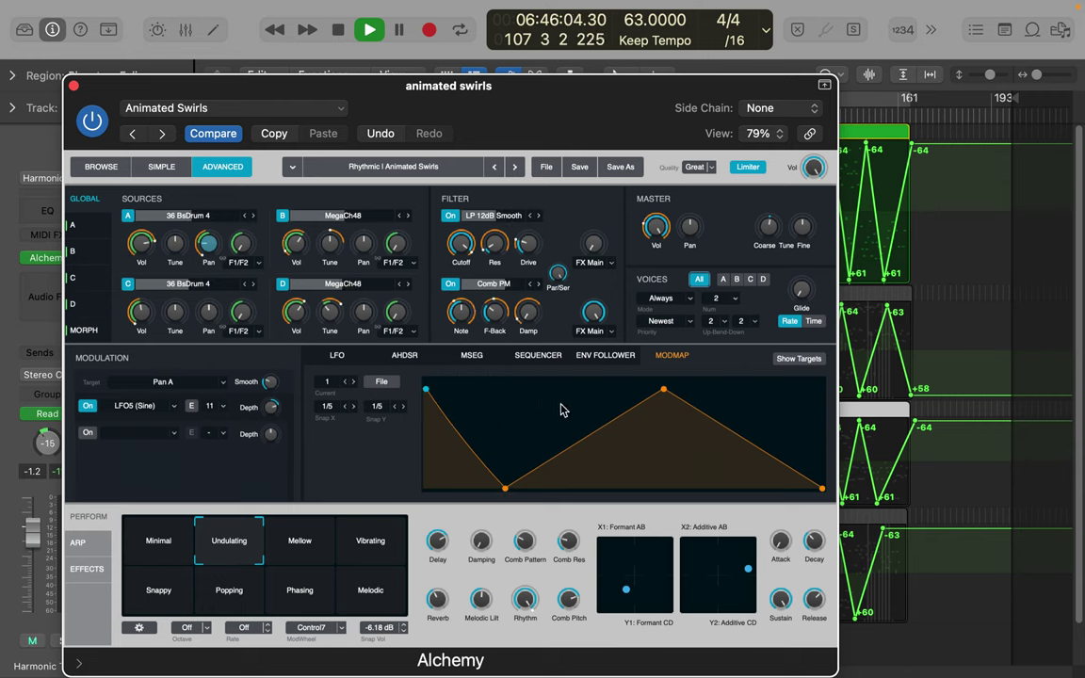
Step: Examine the lists of active modulation targets by source type, including the Perform controls
click(799, 359)
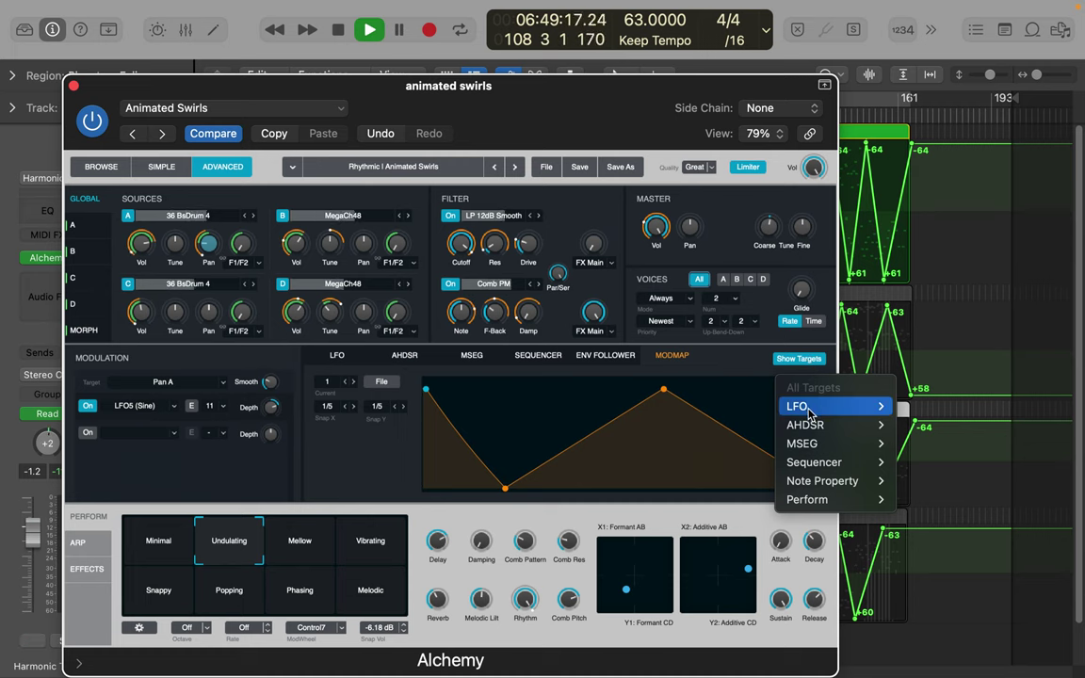
mouse_move(807, 416)
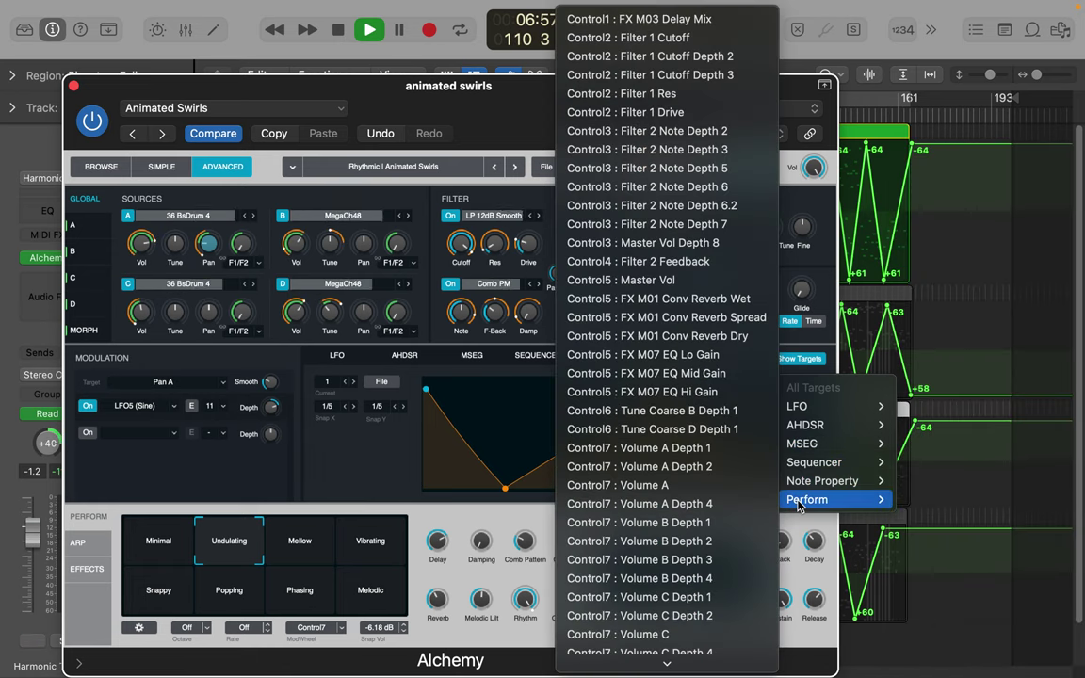
click(484, 407)
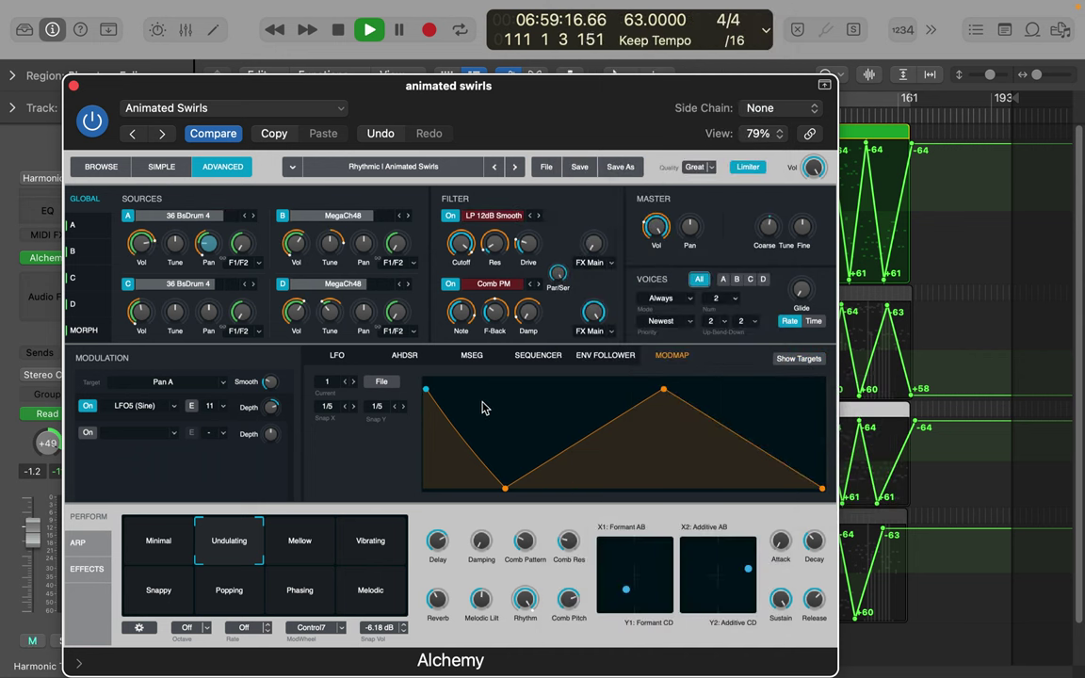
Step: Set LFO5's phase to about 16.46%, try the Square shape, and return it to Sine
click(338, 357)
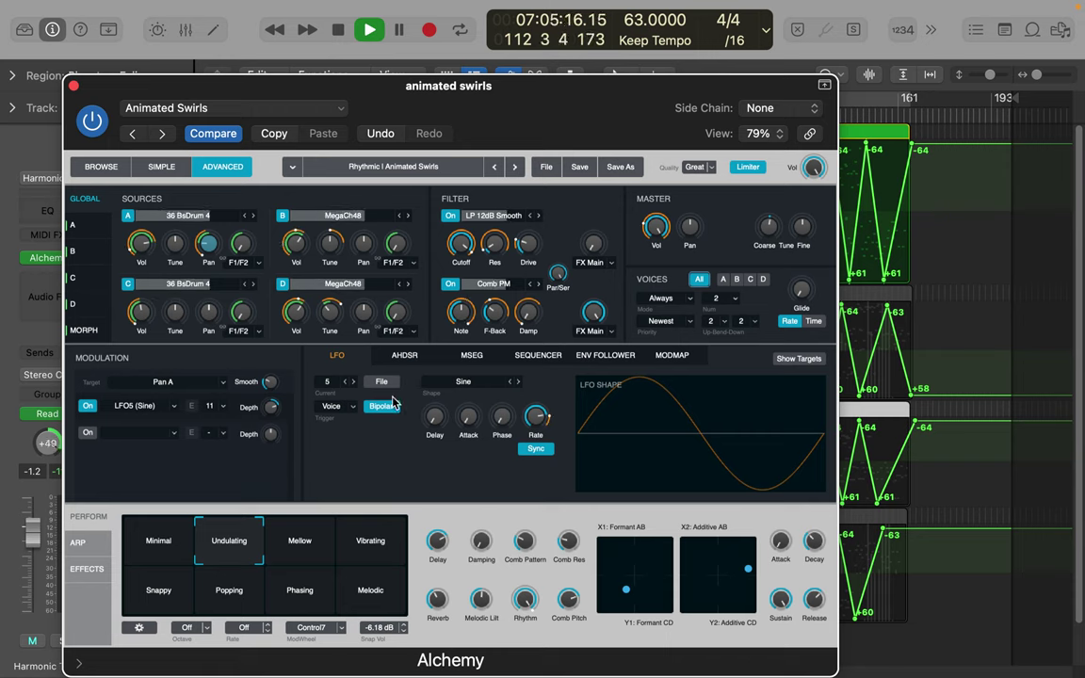
mouse_move(529, 424)
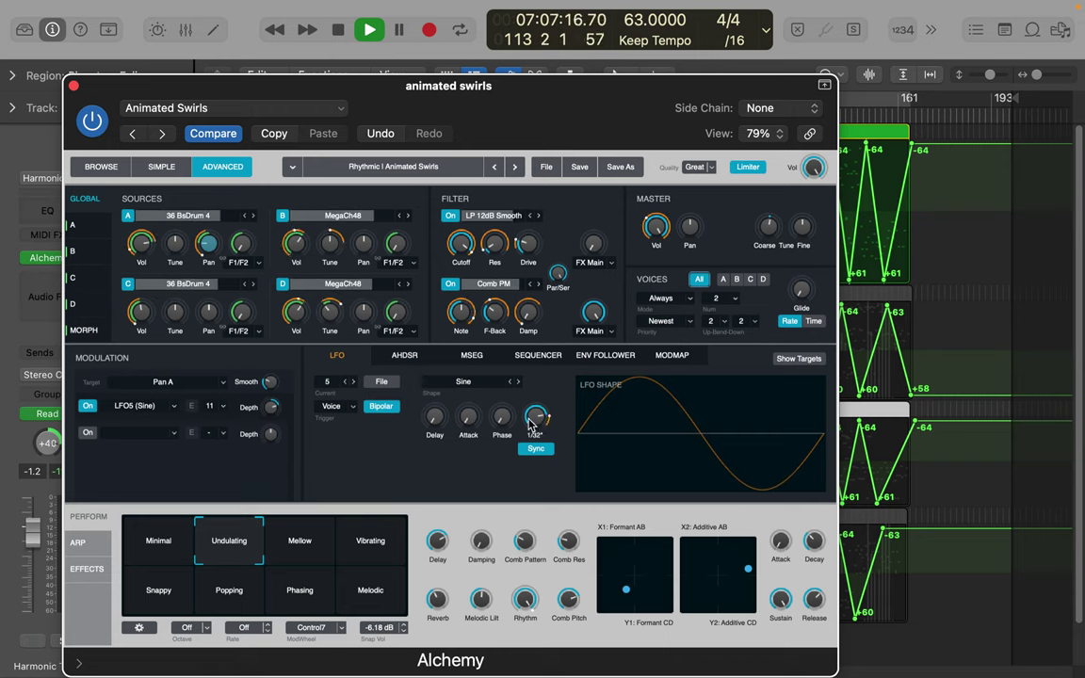
drag(511, 419, 506, 397)
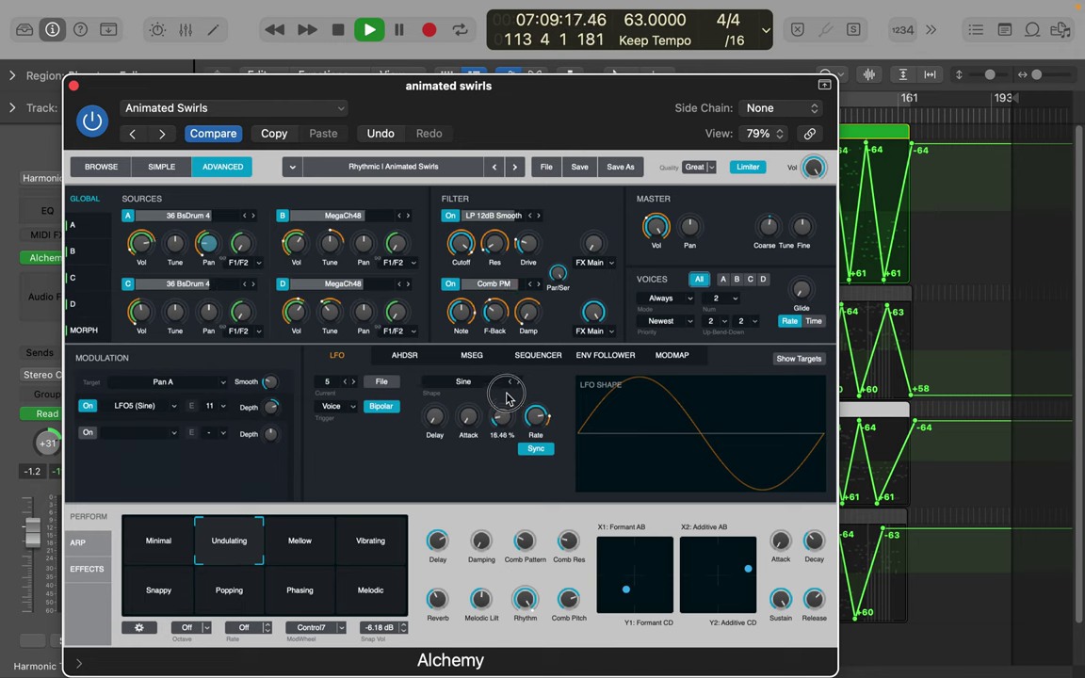
click(519, 383)
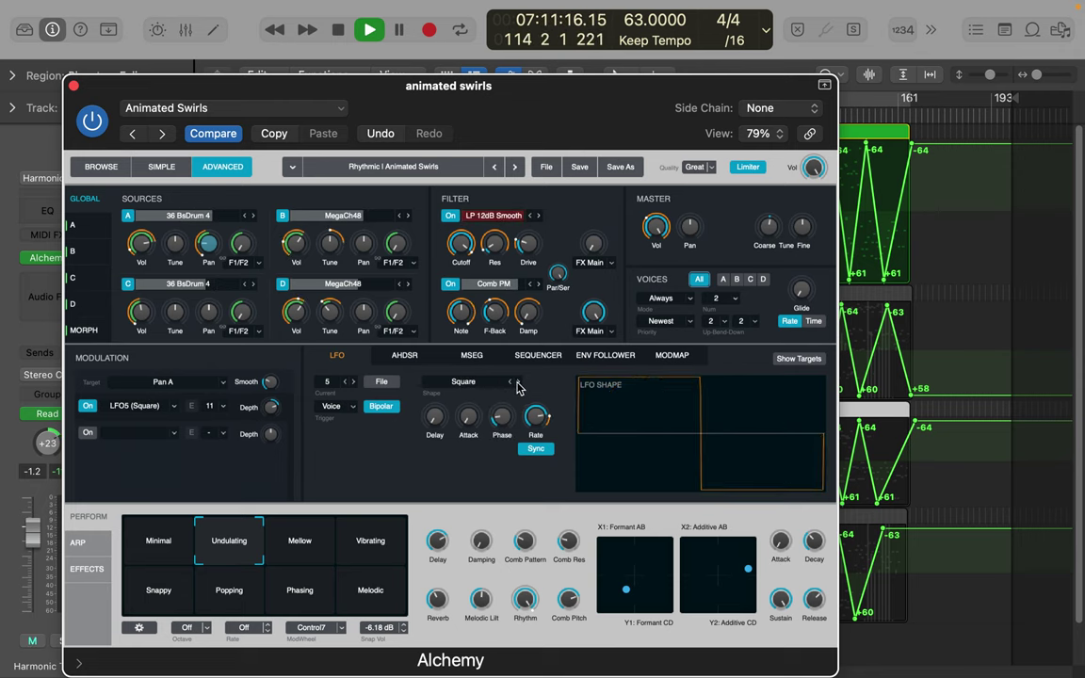
click(510, 382)
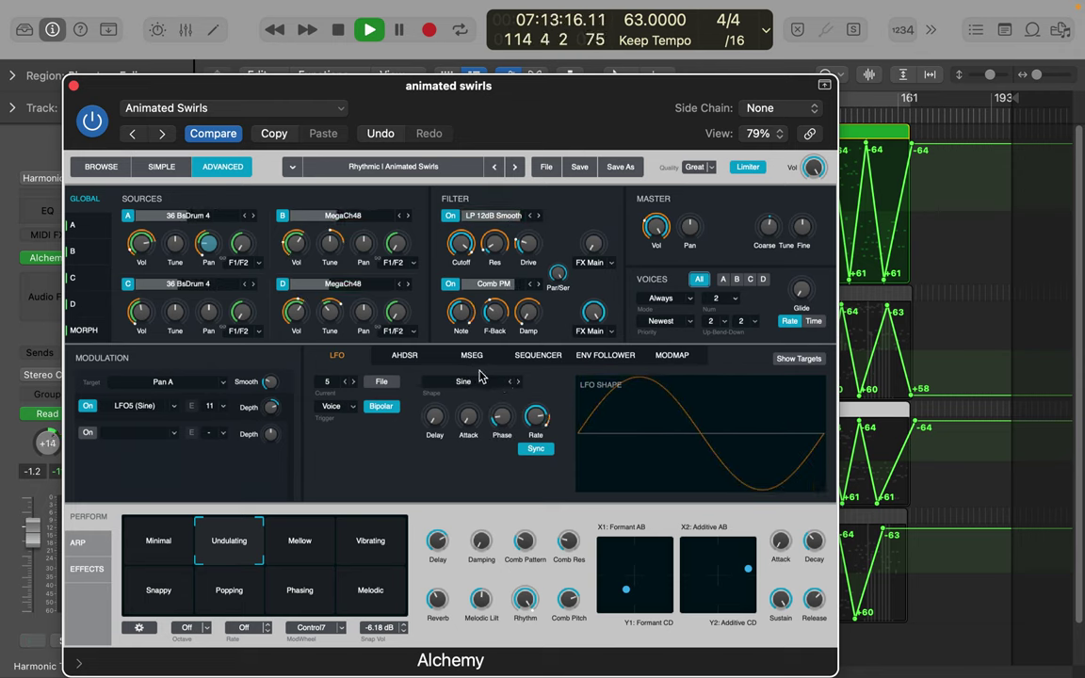
Step: Return to the ModMap editor and step through the curves from ModMap 1 up to ModMap 5
click(685, 364)
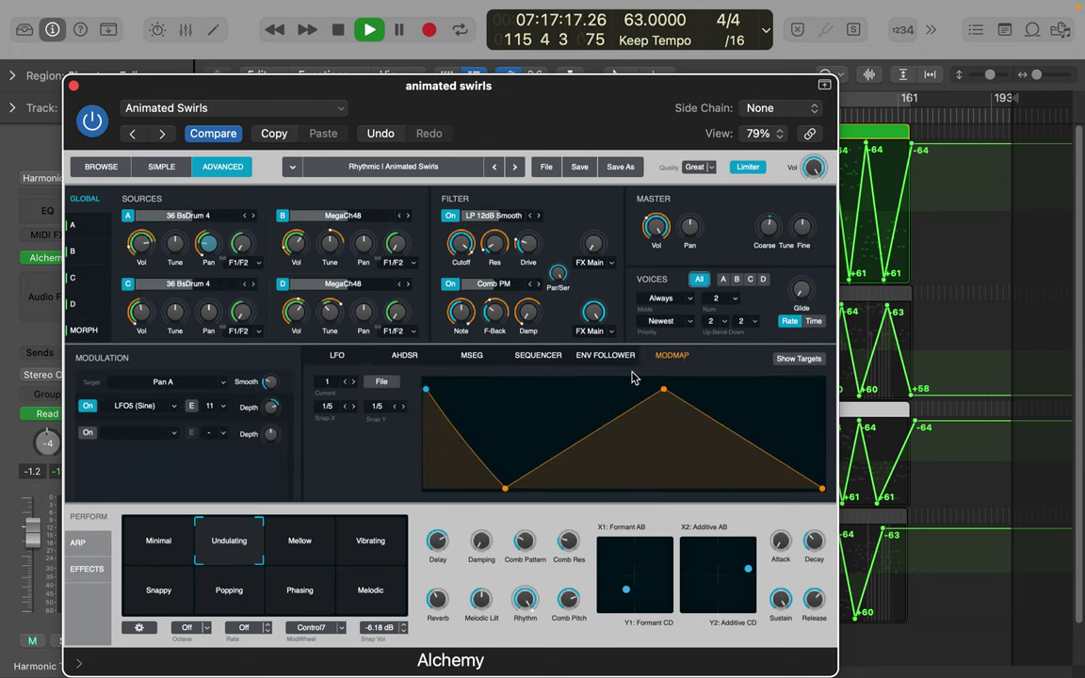
click(353, 382)
click(354, 381)
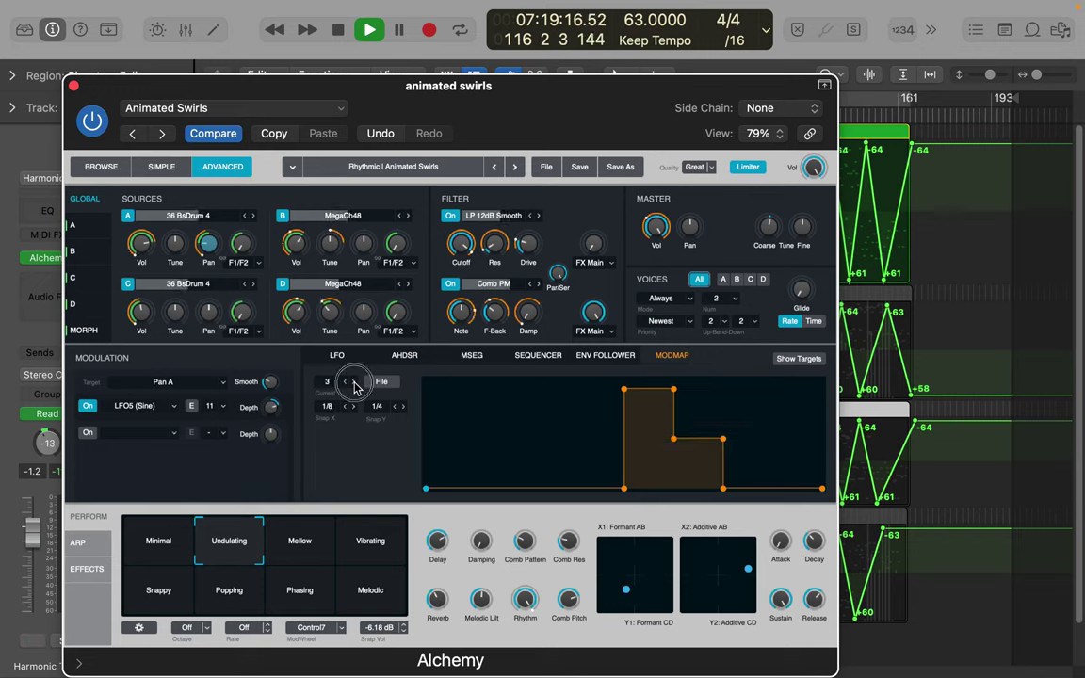
click(353, 382)
click(353, 381)
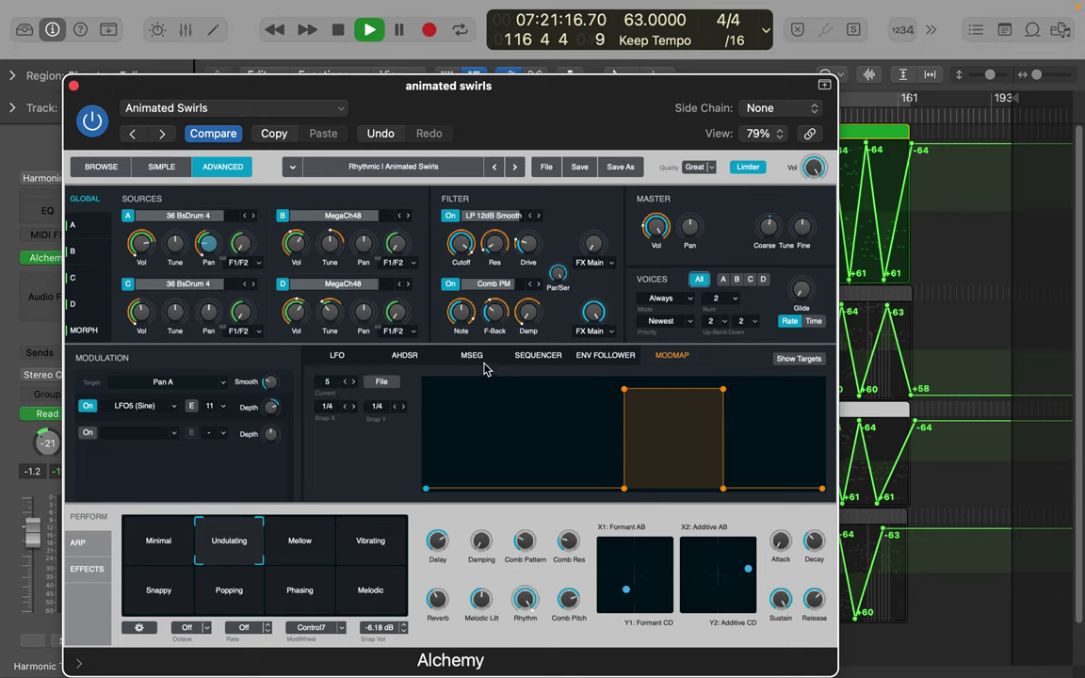
Step: Reshape ModMap 5 to rise from quarter height to a three-quarter plateau, peak at three quarters across, and drop to half height
drag(623, 389, 499, 414)
drag(425, 488, 427, 464)
drag(625, 492, 554, 410)
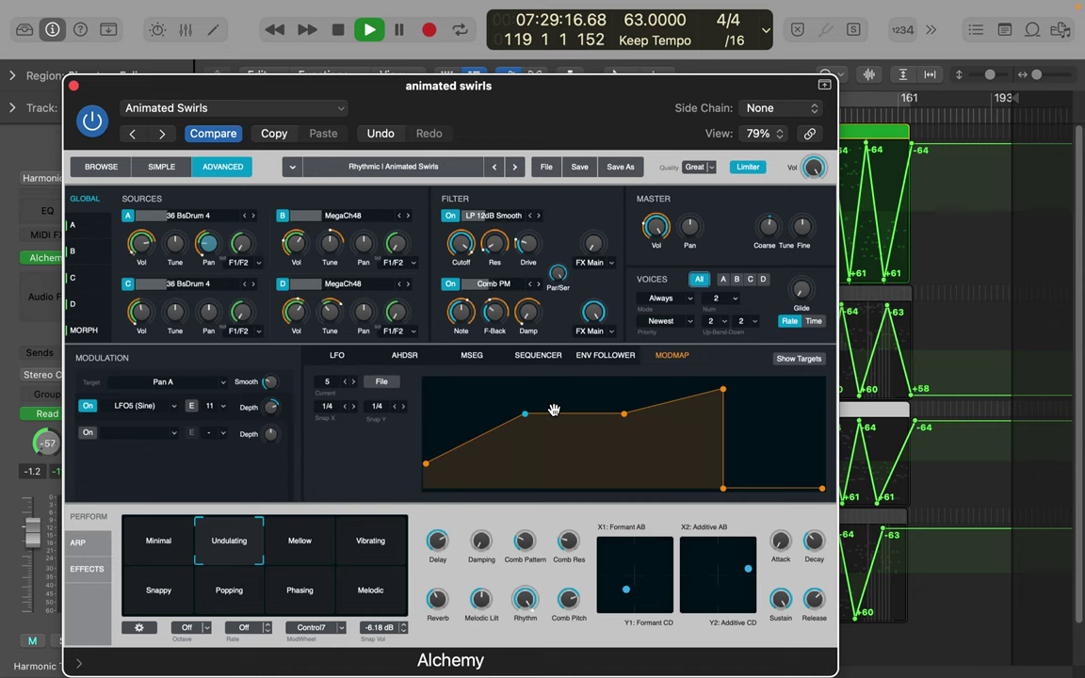
drag(719, 489, 777, 457)
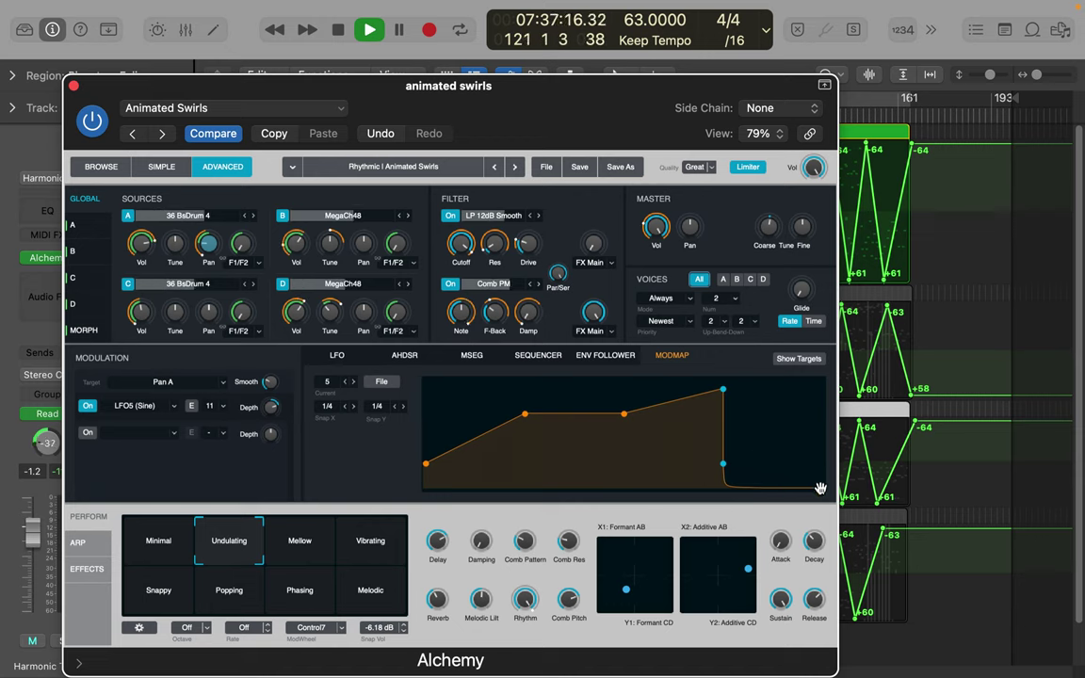
drag(821, 488, 824, 441)
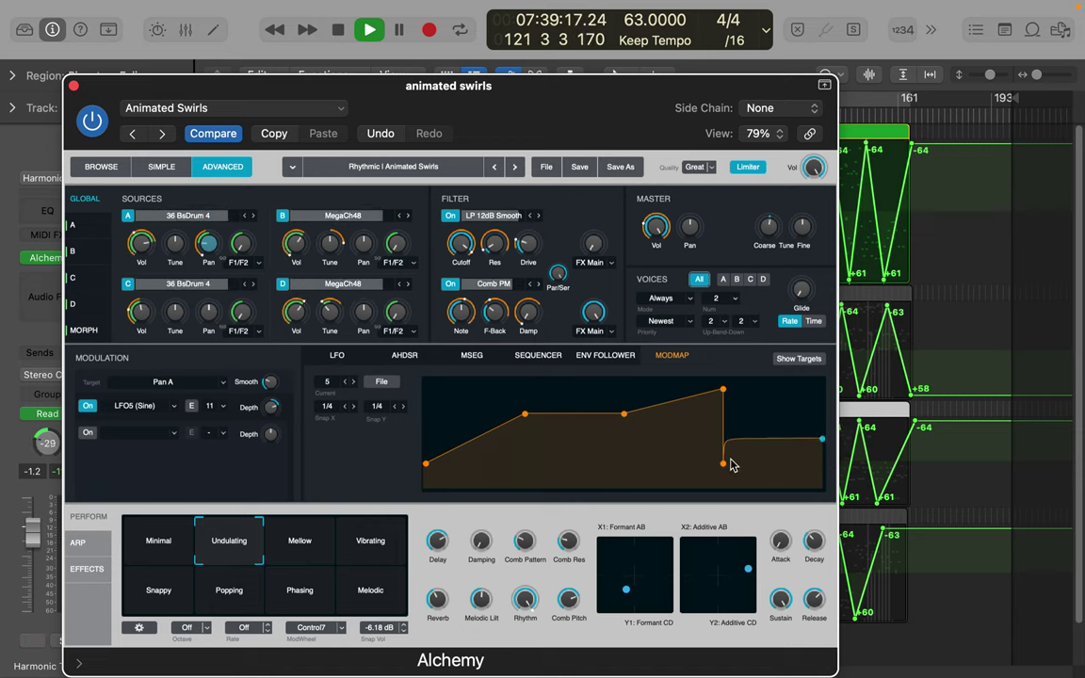
drag(722, 462, 769, 403)
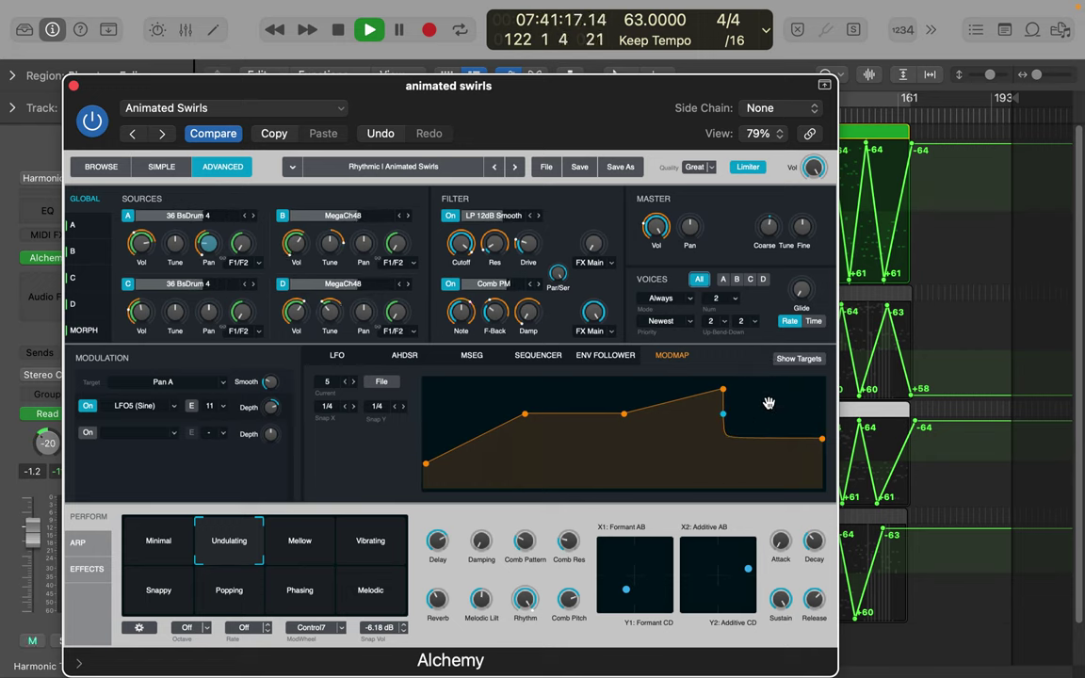
Step: Look over the envelope follower and sequencer settings, and turn off tempo sync for MSEG 1
click(608, 356)
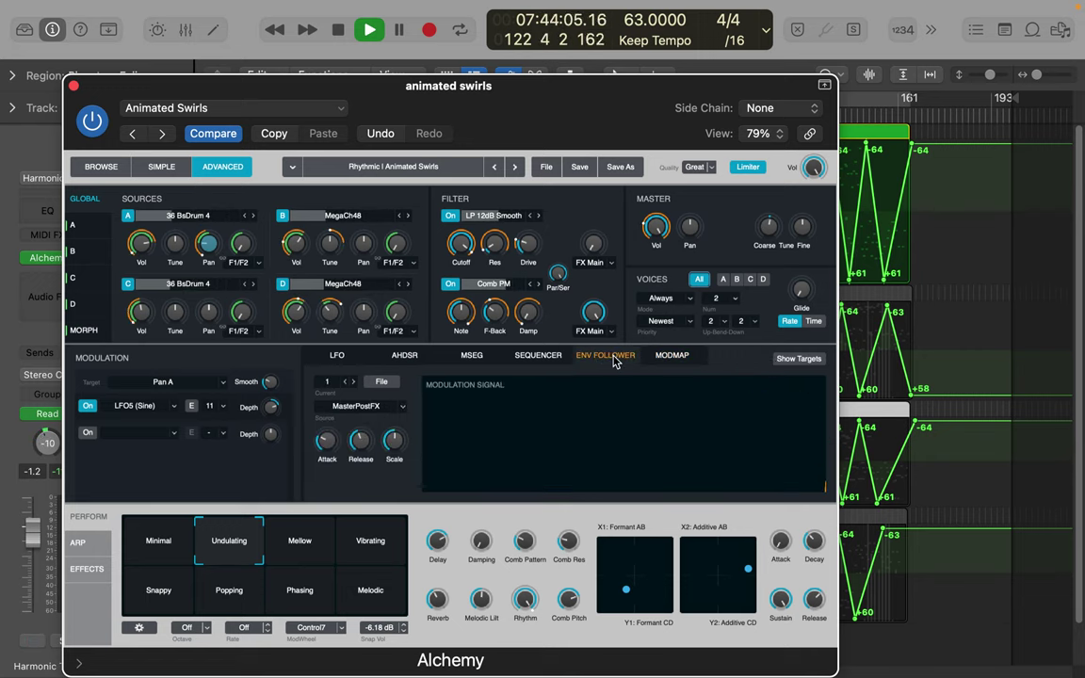
click(551, 357)
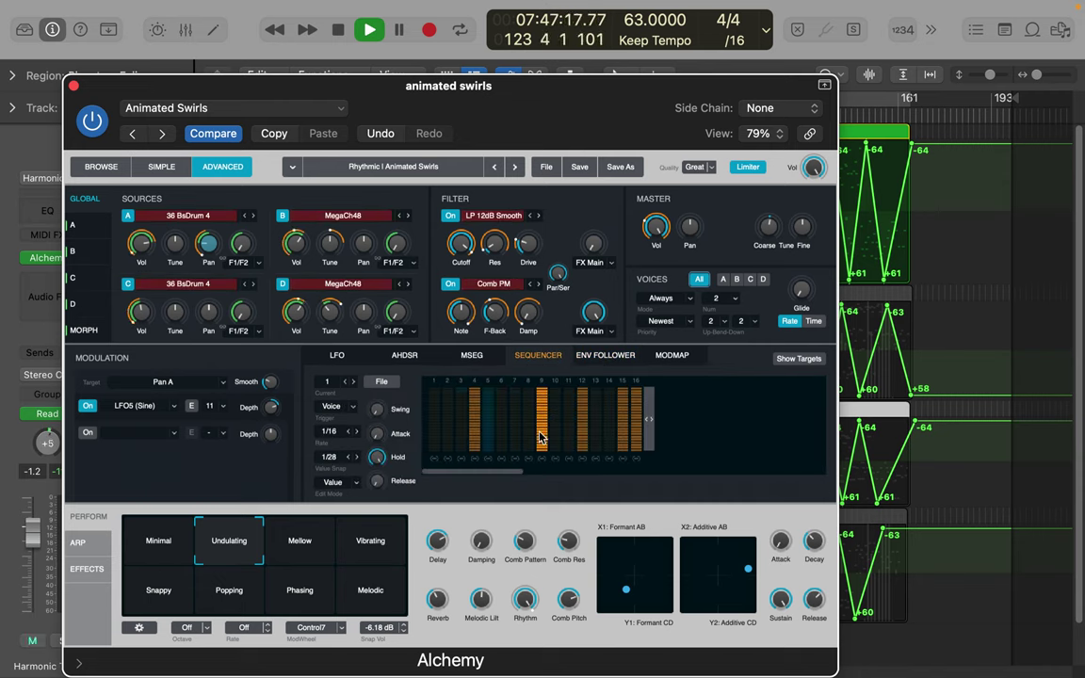
click(477, 359)
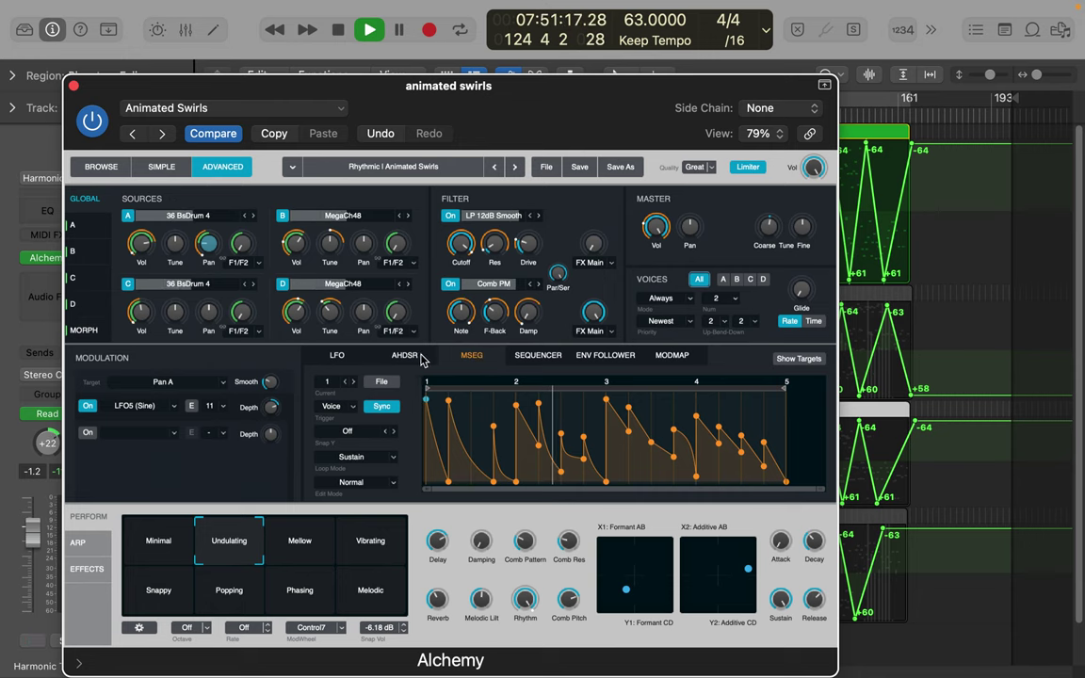
click(382, 407)
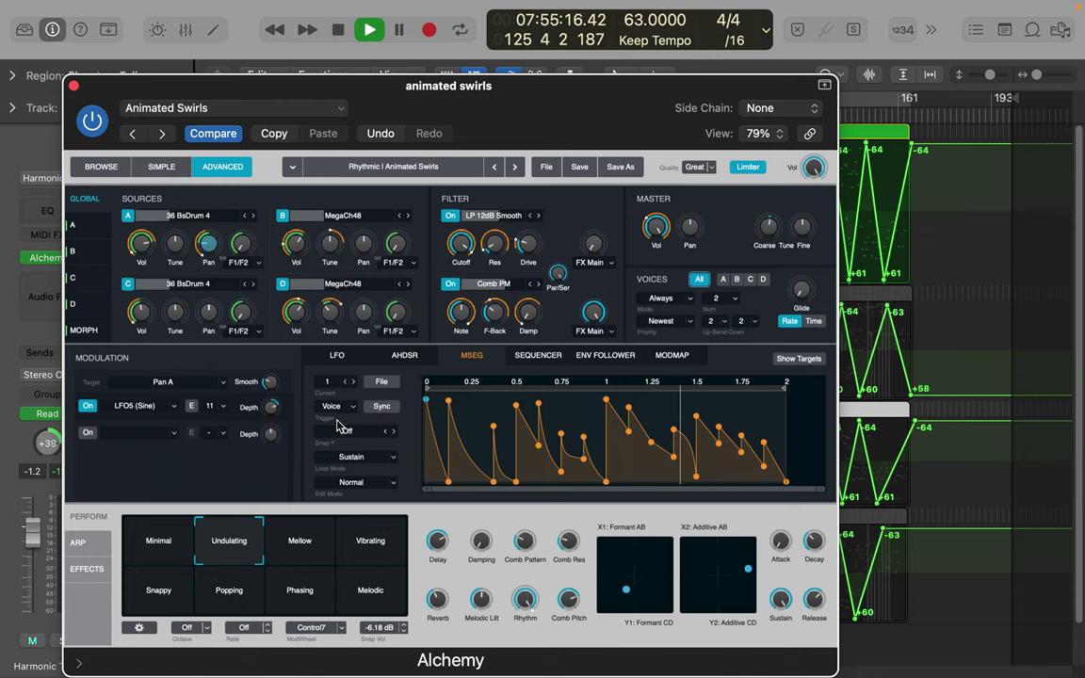
Step: Try MSEG 1's Snap Y values up to 1/5, set its edit mode to Slide, and return Snap Y to Off
click(391, 433)
click(392, 432)
click(392, 433)
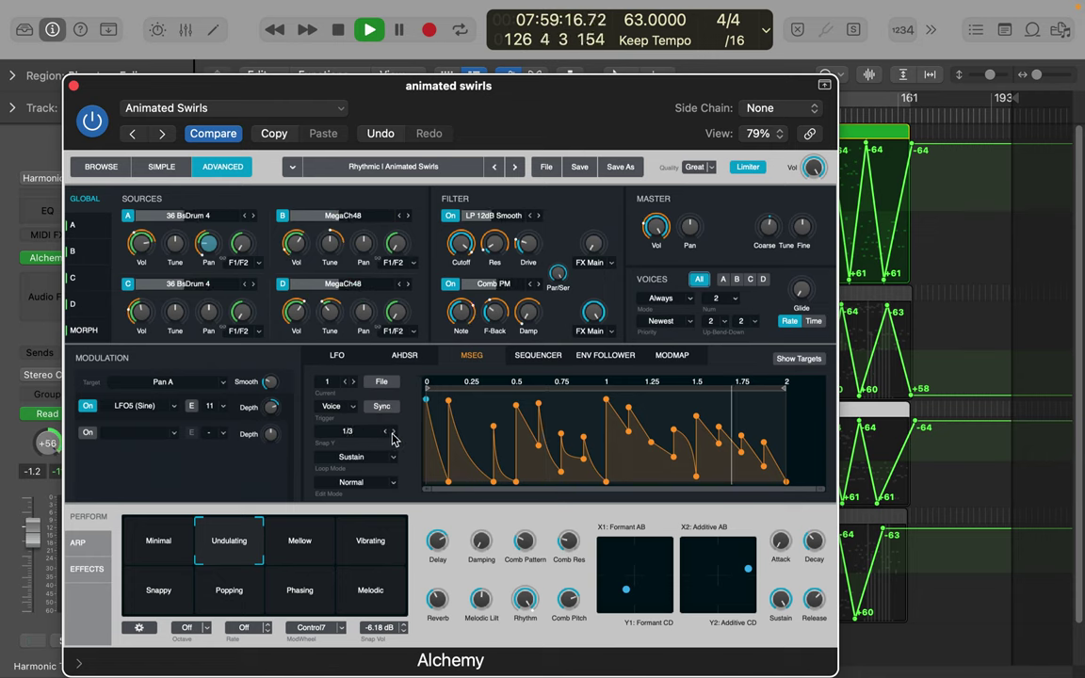
click(392, 433)
click(392, 433)
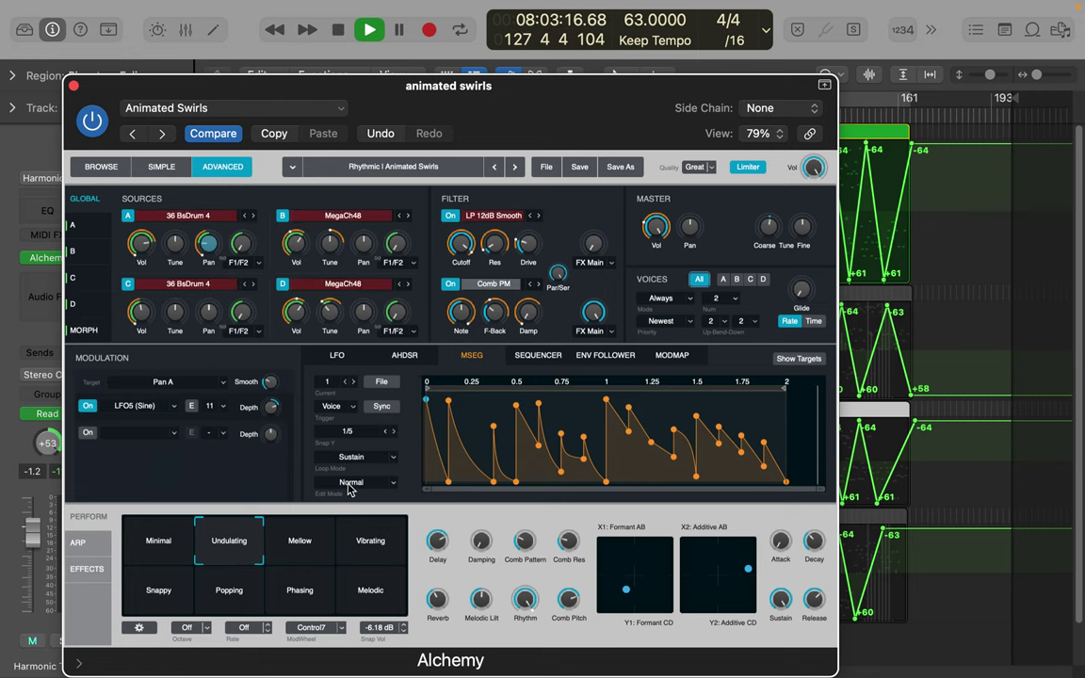
click(394, 483)
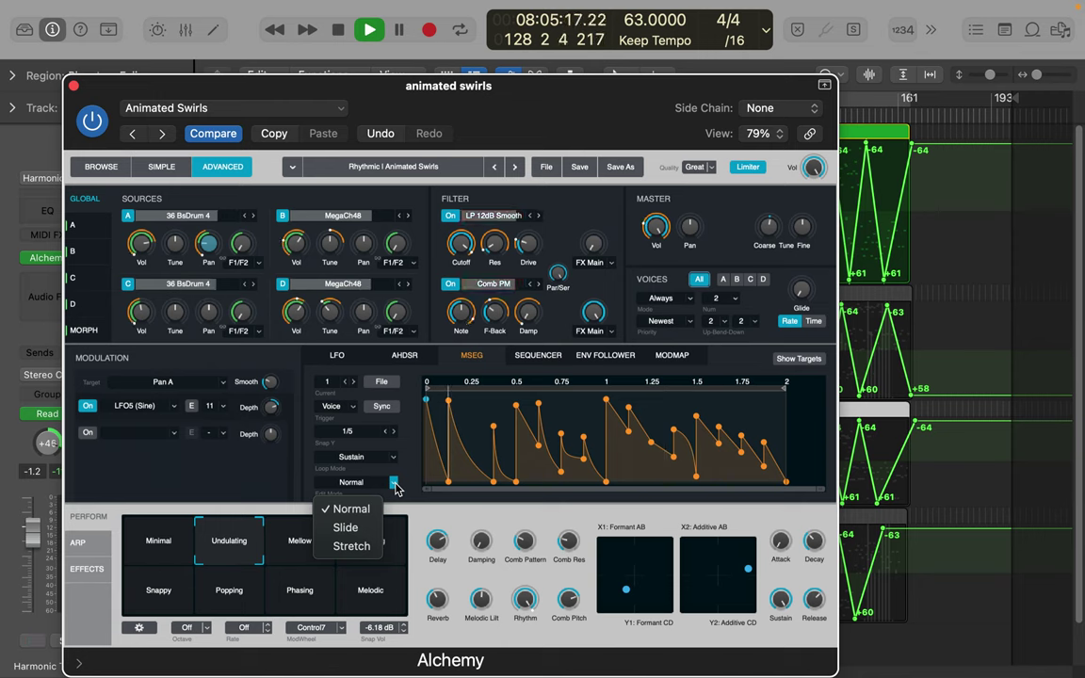
click(346, 527)
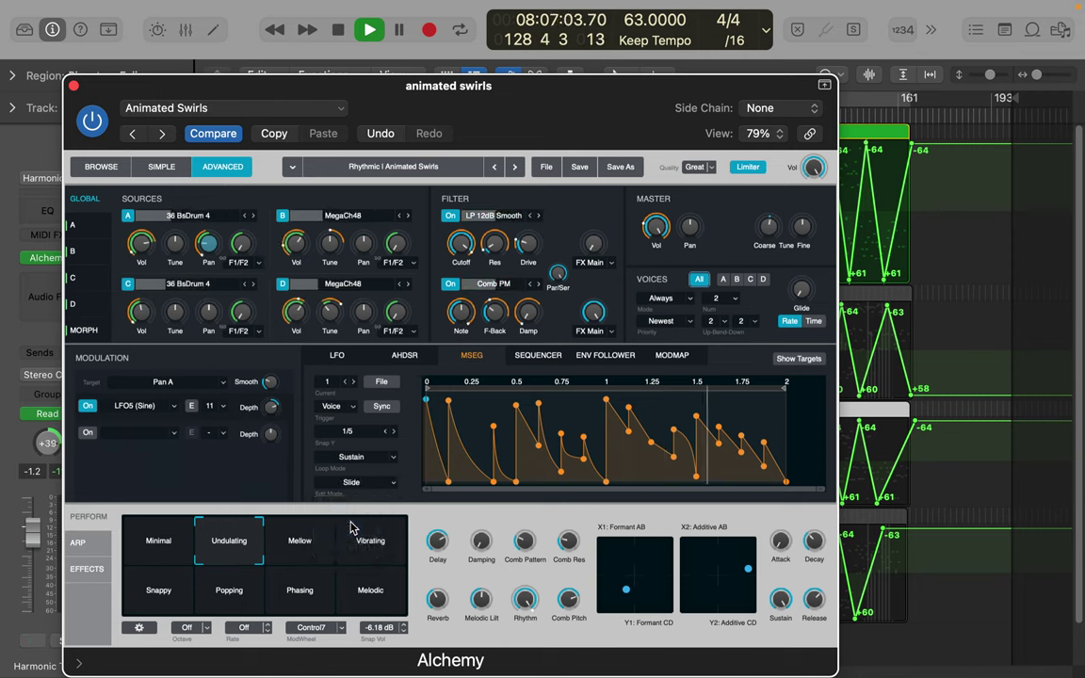
click(386, 432)
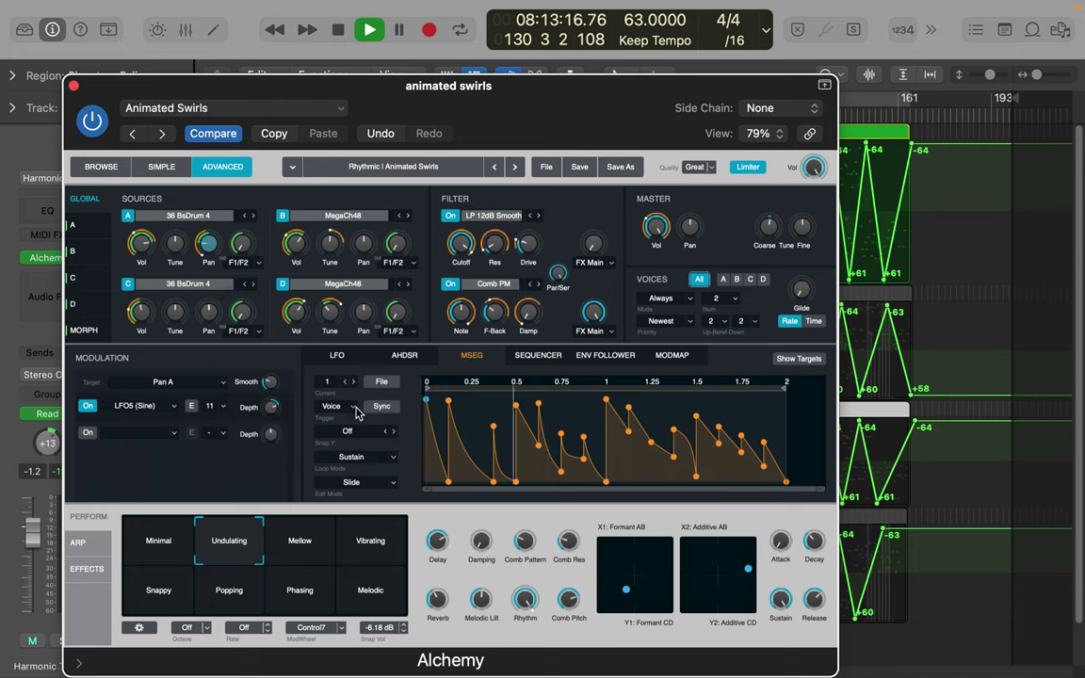
click(354, 407)
click(353, 412)
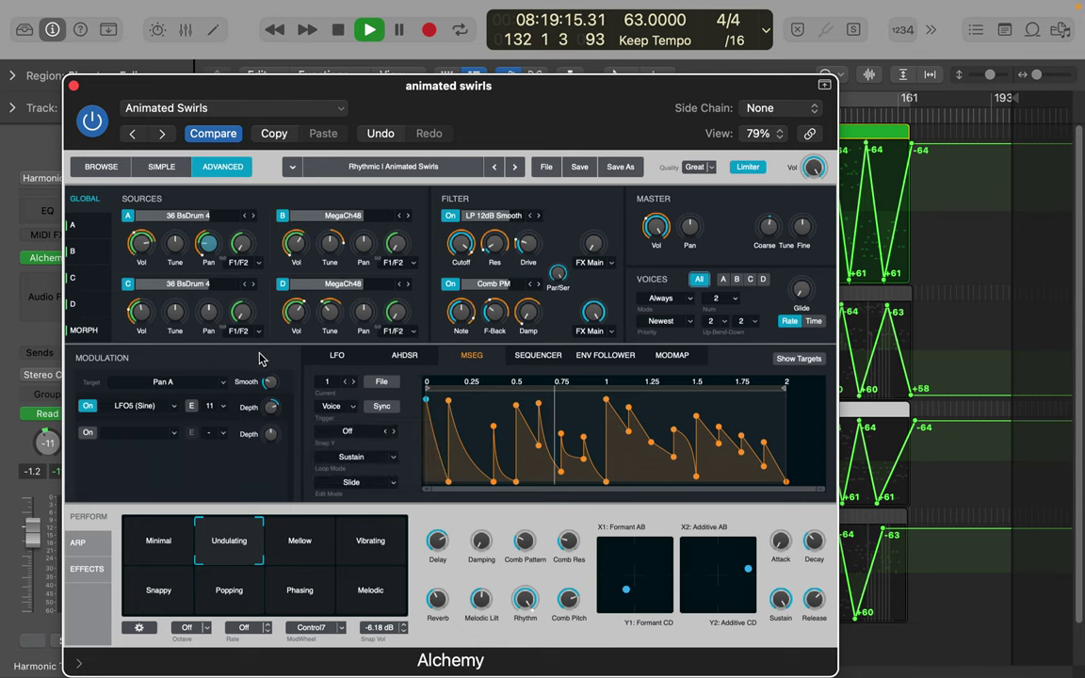
Step: Remove the ModMap assignment from the LFO5 modulation of Pan A
mouse_move(270, 383)
mouse_down()
mouse_move(274, 355)
mouse_move(271, 401)
mouse_up()
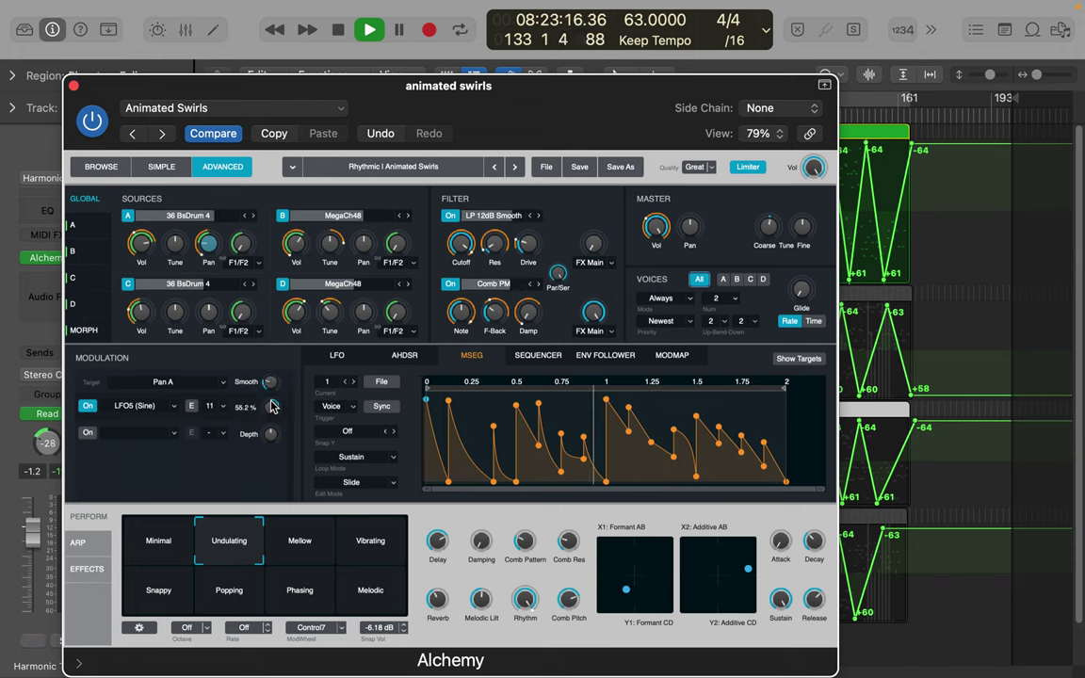
click(225, 411)
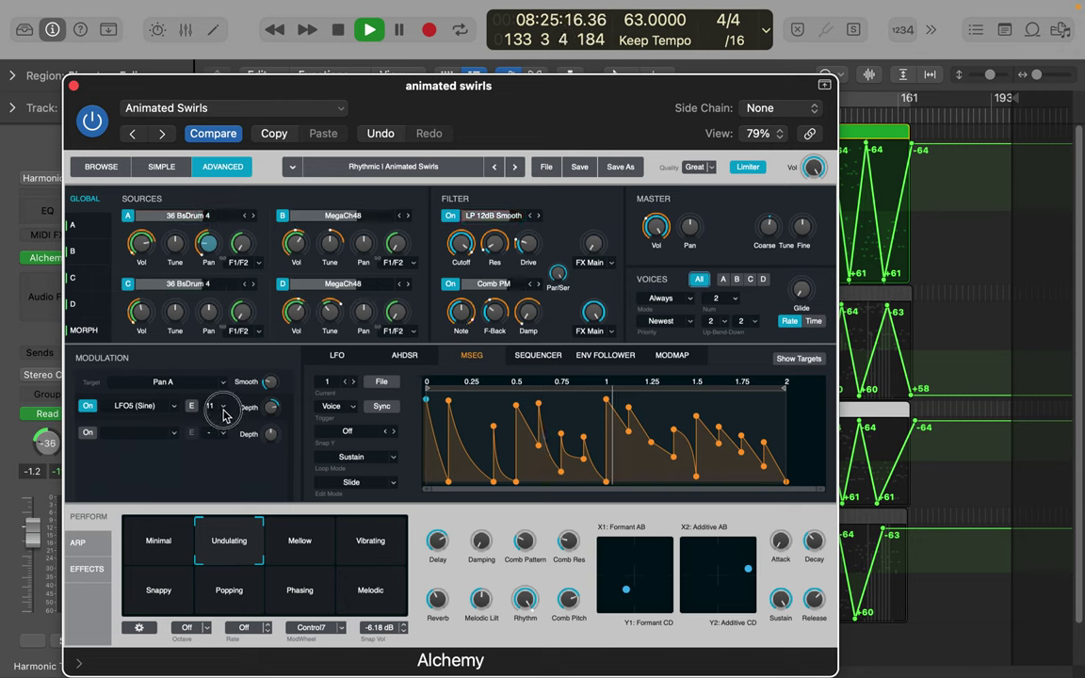
click(224, 435)
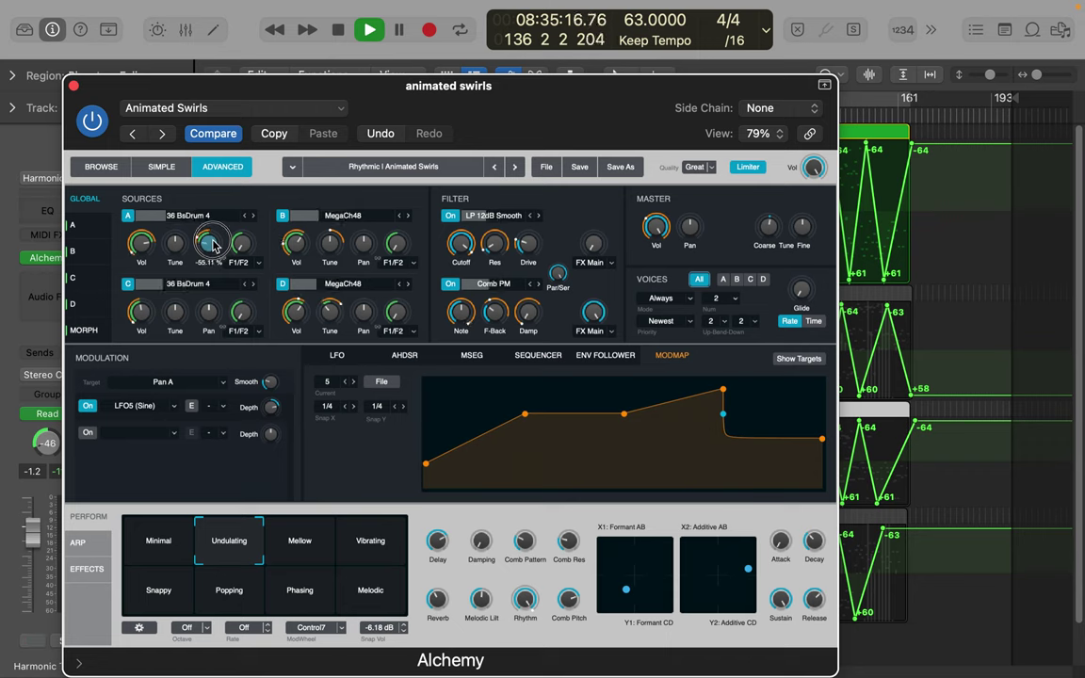
Step: Set LFO5's modulation depth on Pan A to -100% and bring source A's pan to about centre
mouse_move(213, 242)
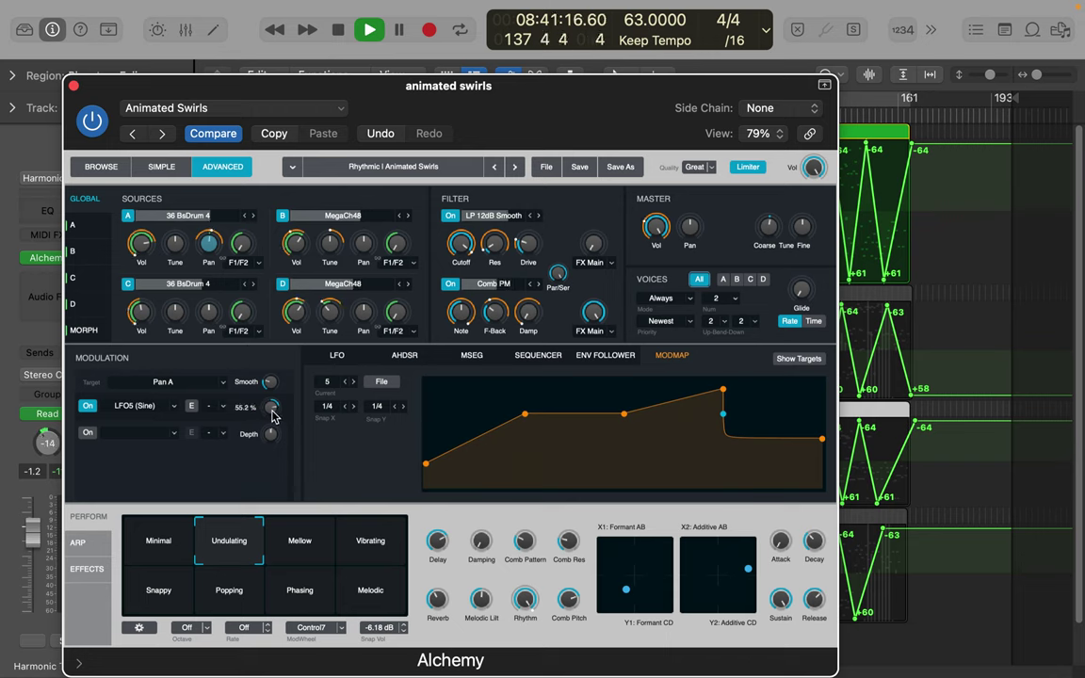
drag(273, 418, 273, 322)
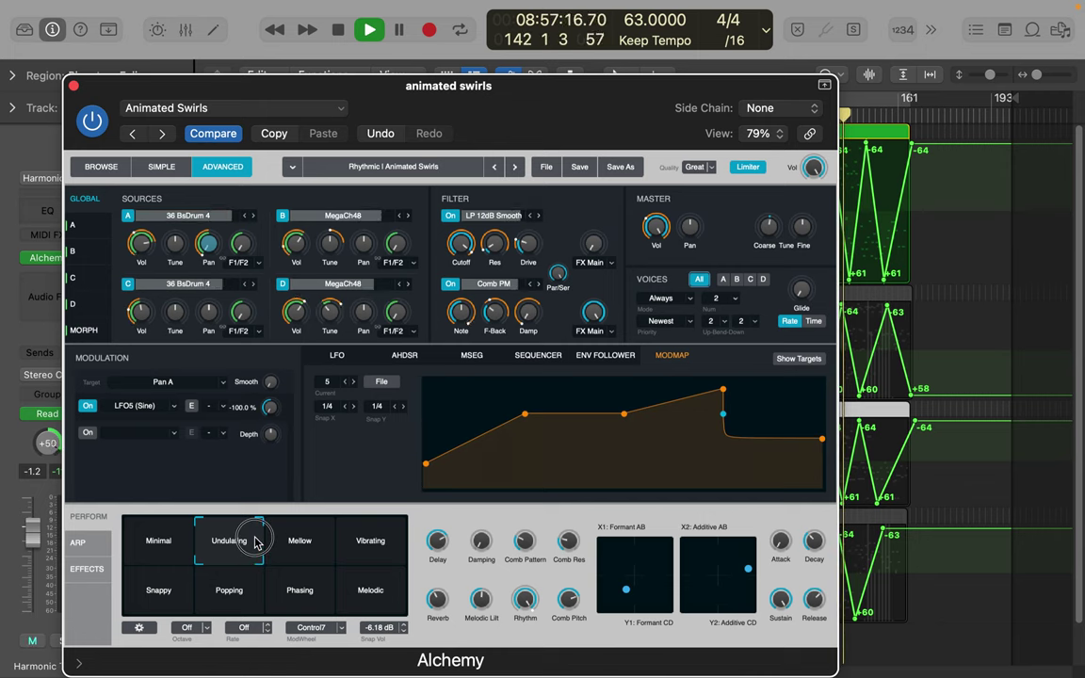
drag(216, 252, 227, 195)
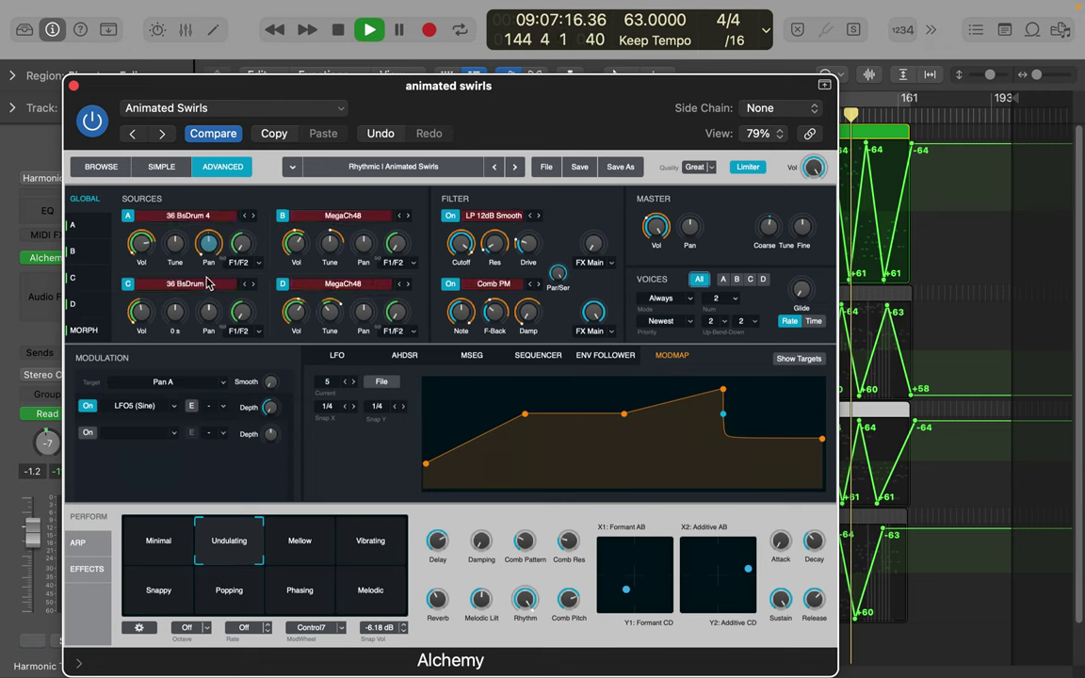
Step: Modulate source B's pan with LFO3 (Sine) and raise the modulation depth to its maximum
click(365, 247)
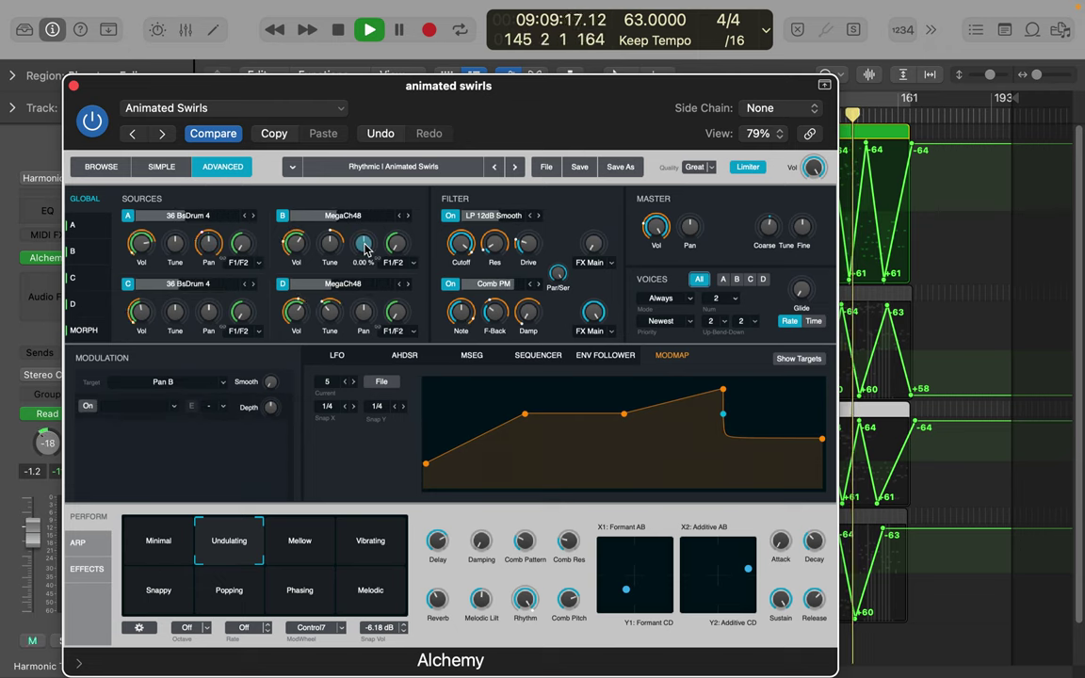
click(88, 406)
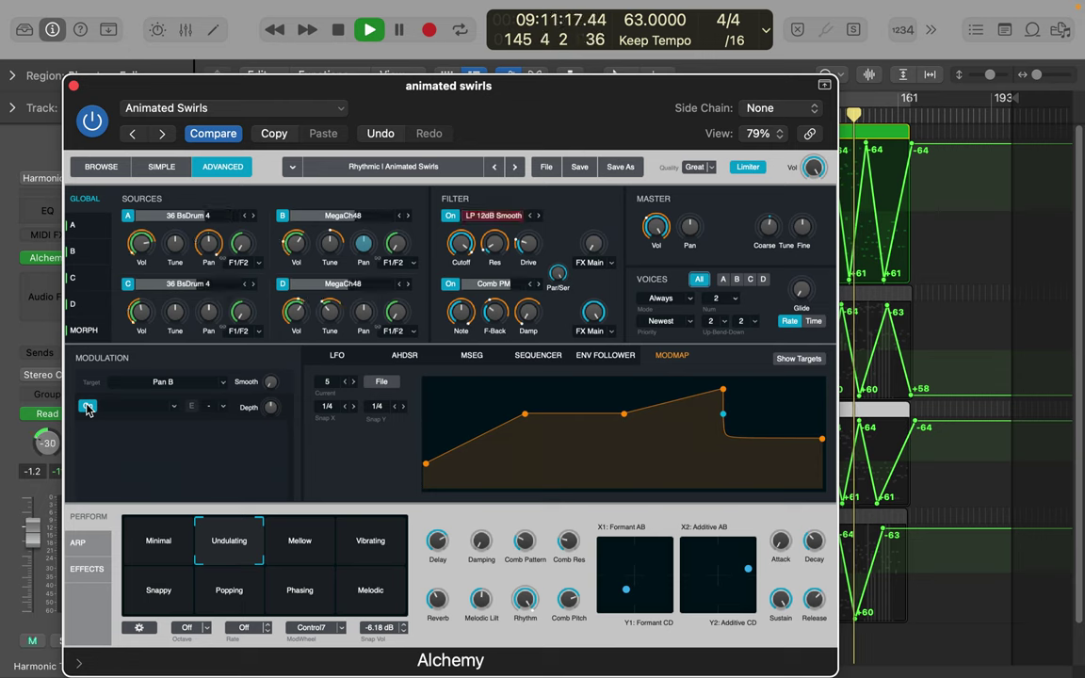
click(173, 406)
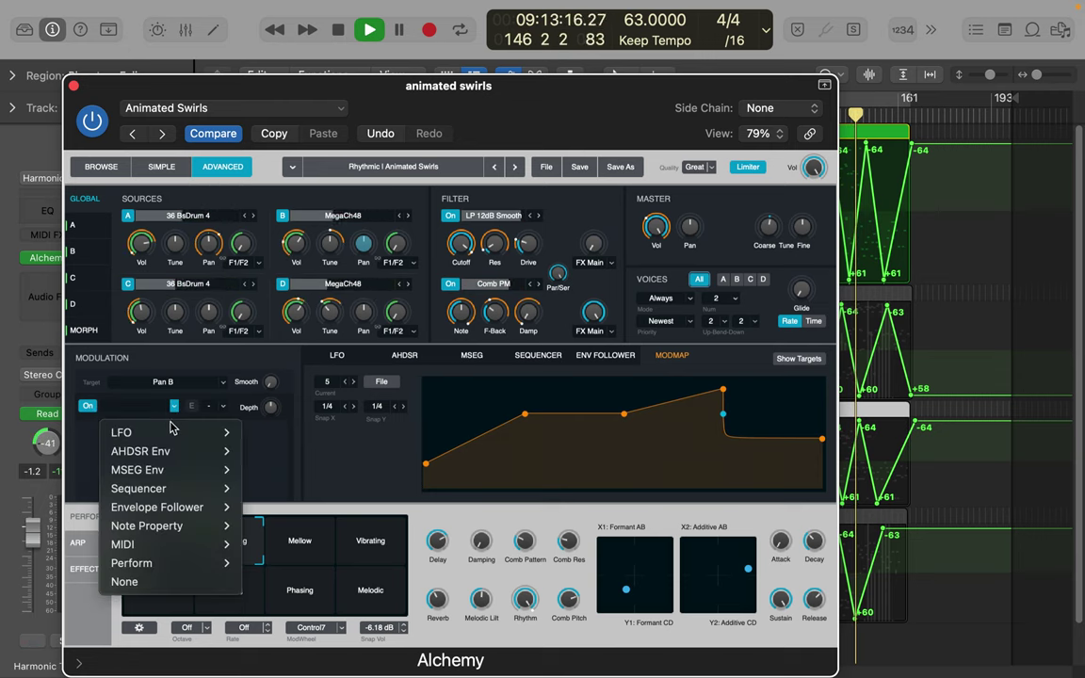
mouse_move(171, 435)
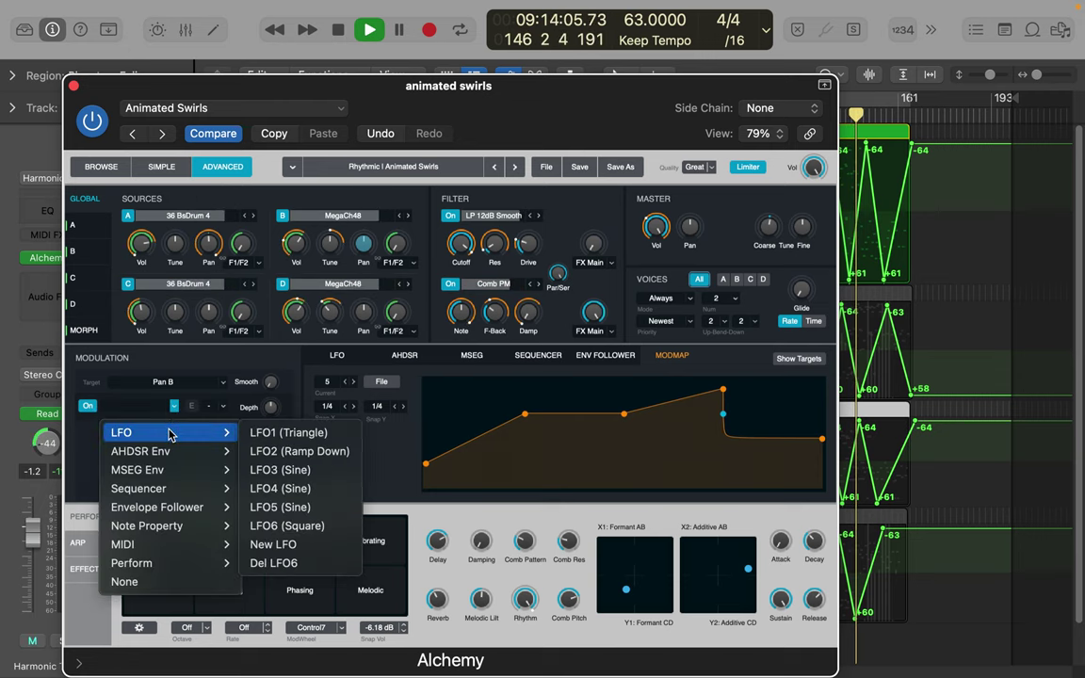
click(281, 469)
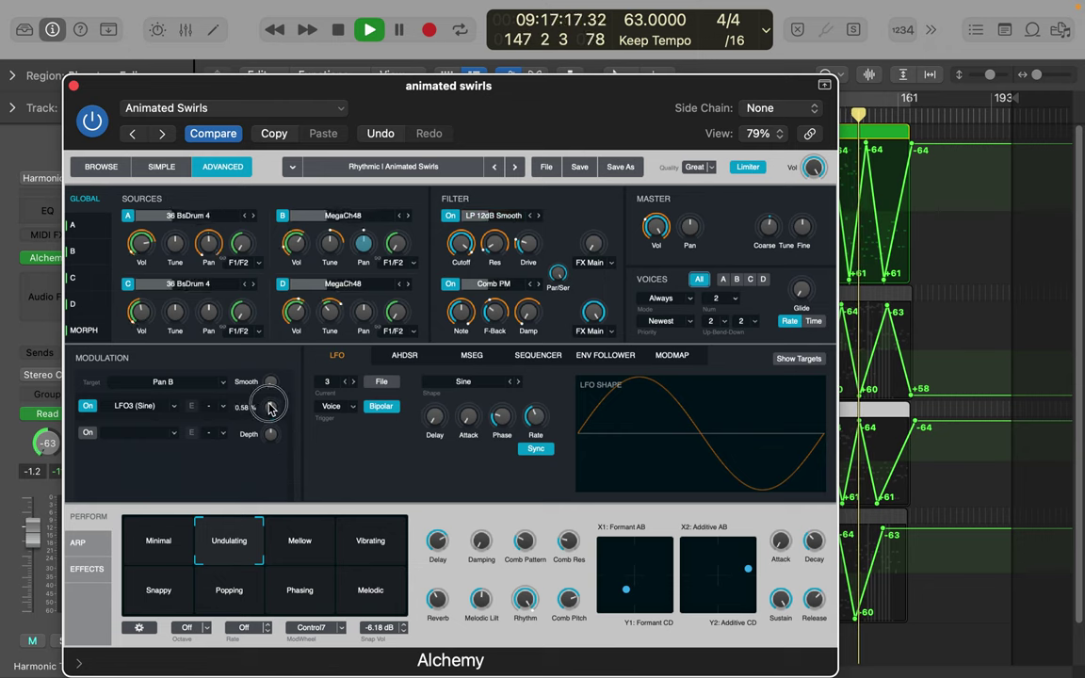
drag(271, 407, 288, 298)
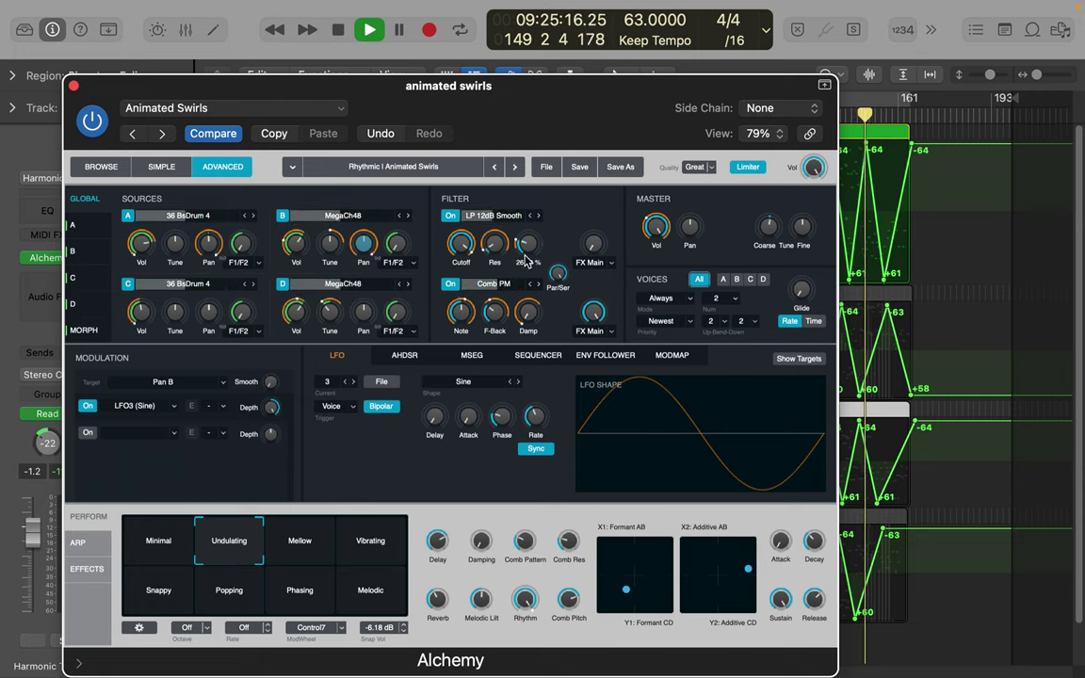
Step: Modulate source D's pan with LFO4 (Sine) and raise the modulation depth to its maximum
click(365, 311)
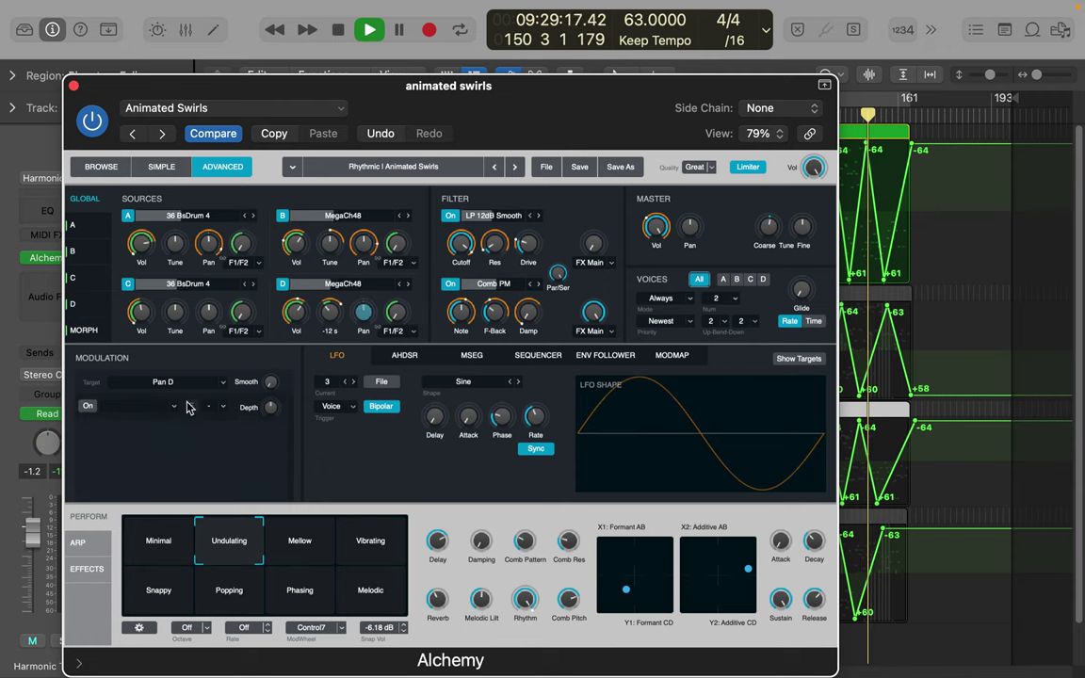
click(87, 406)
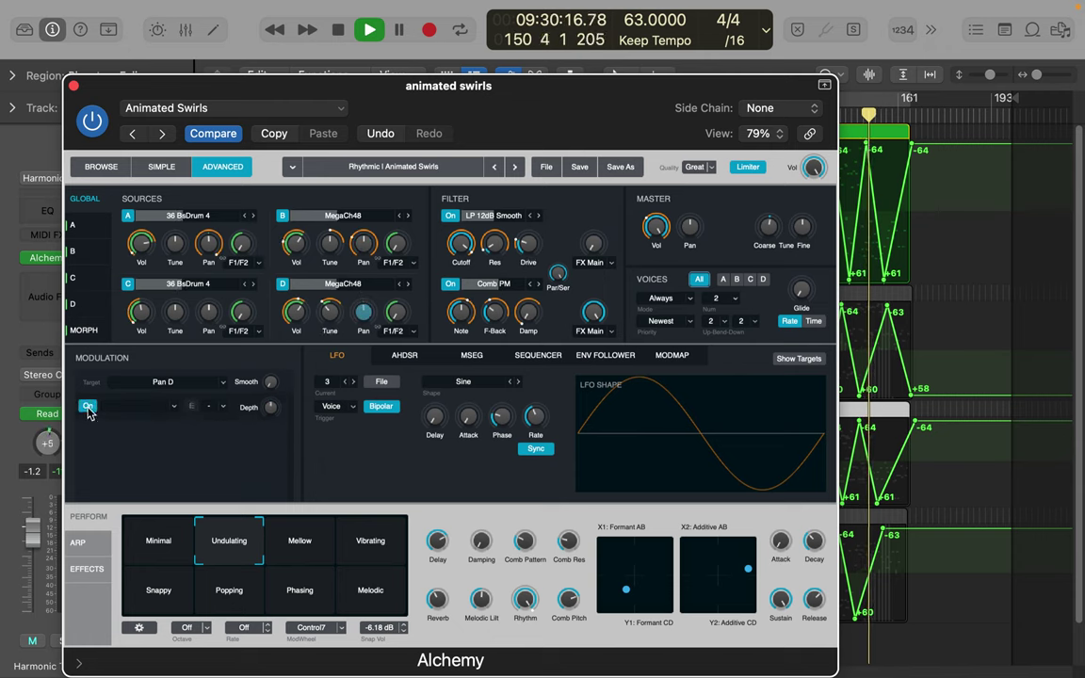
click(173, 408)
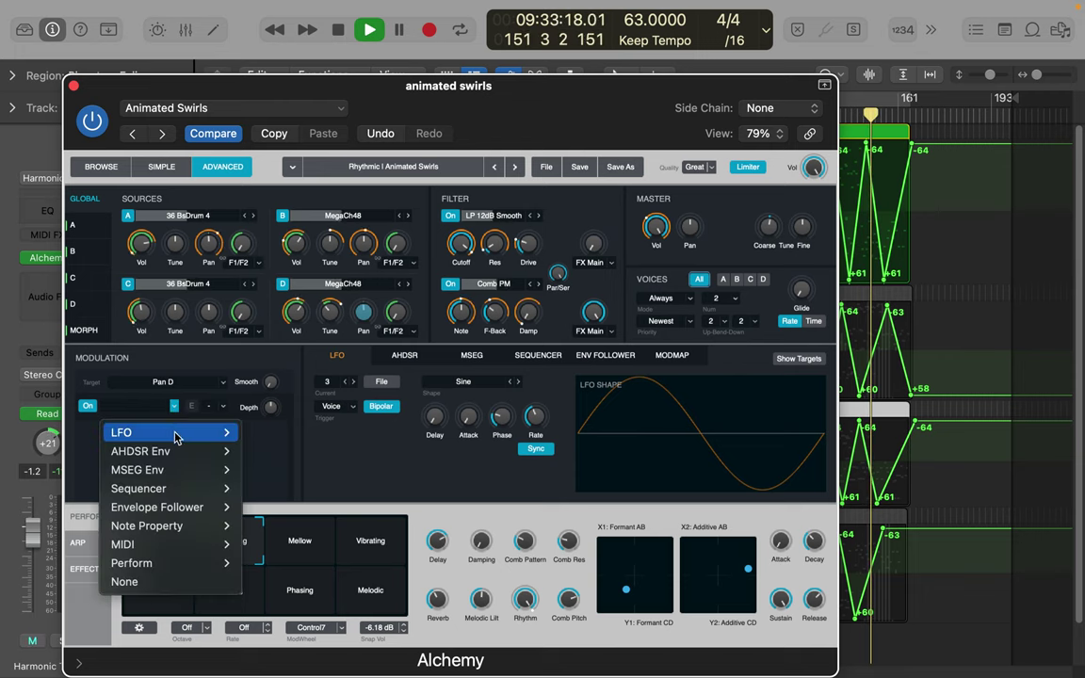
mouse_move(175, 433)
click(296, 488)
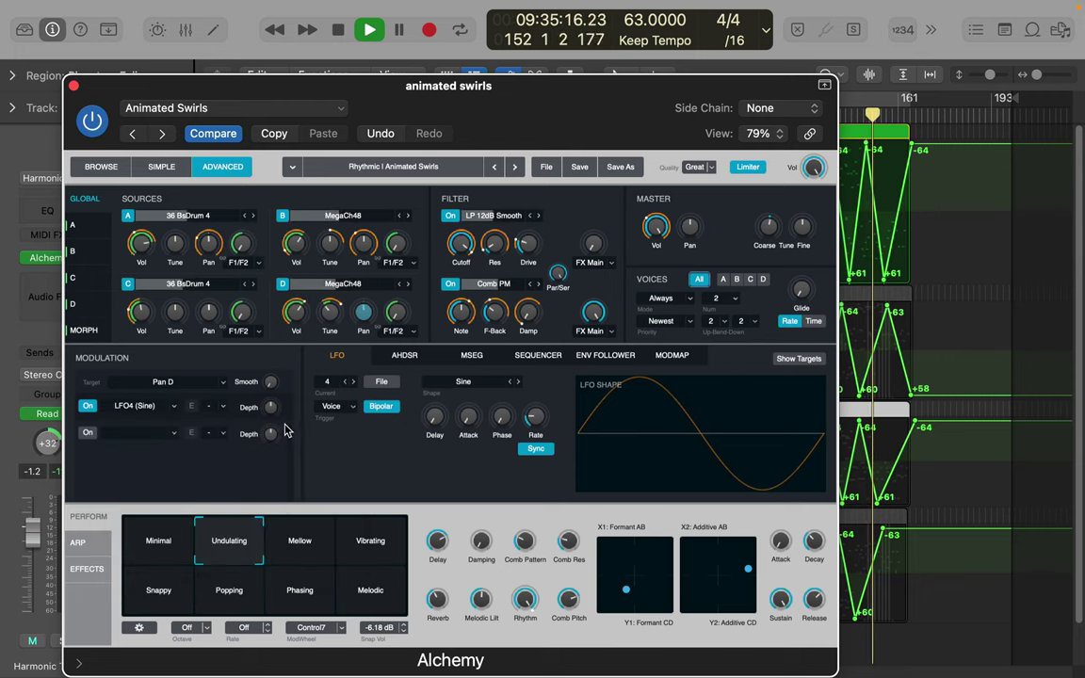
drag(273, 415, 293, 251)
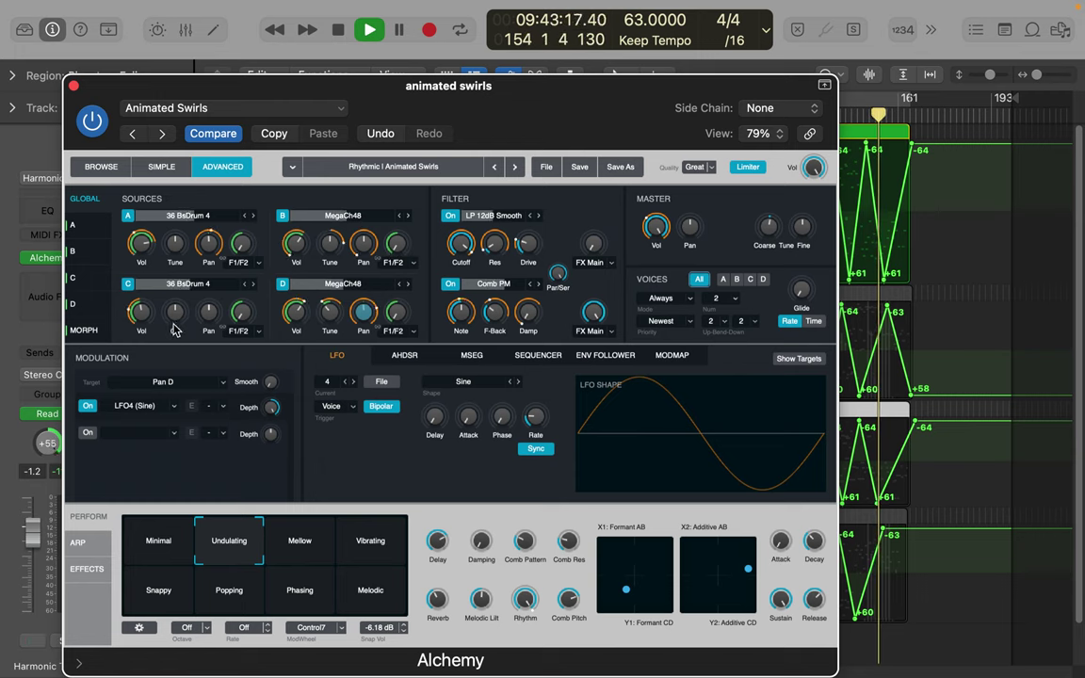
Step: Modulate source C's pan with LFO4 (Sine) and raise the modulation depth to its maximum
click(207, 316)
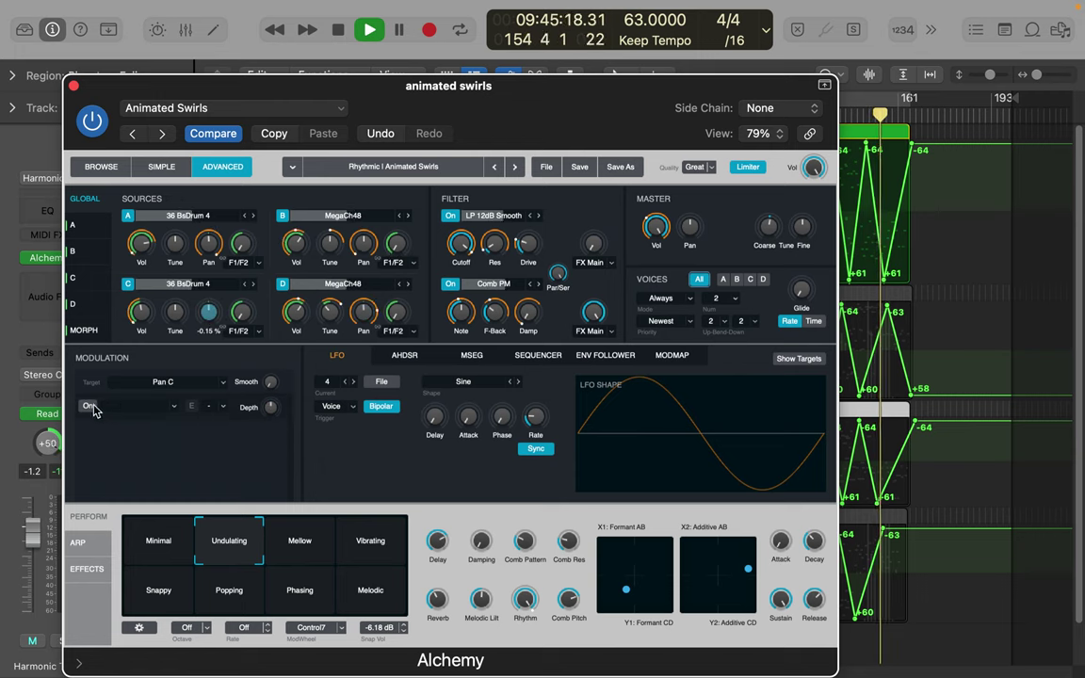
click(174, 406)
mouse_move(193, 460)
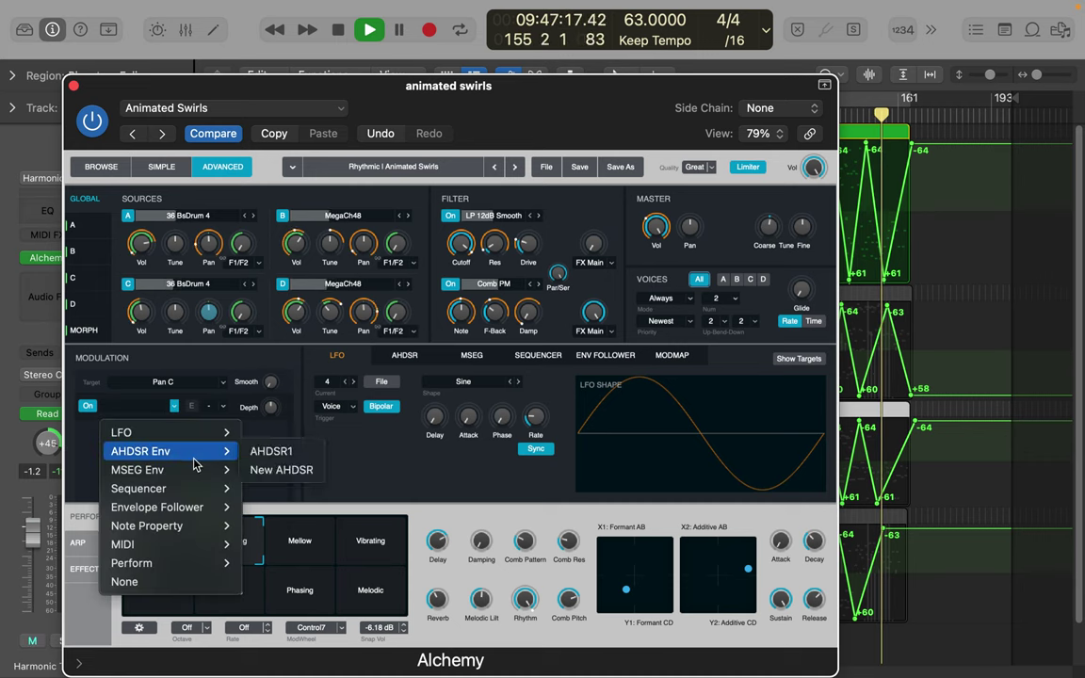
mouse_move(194, 435)
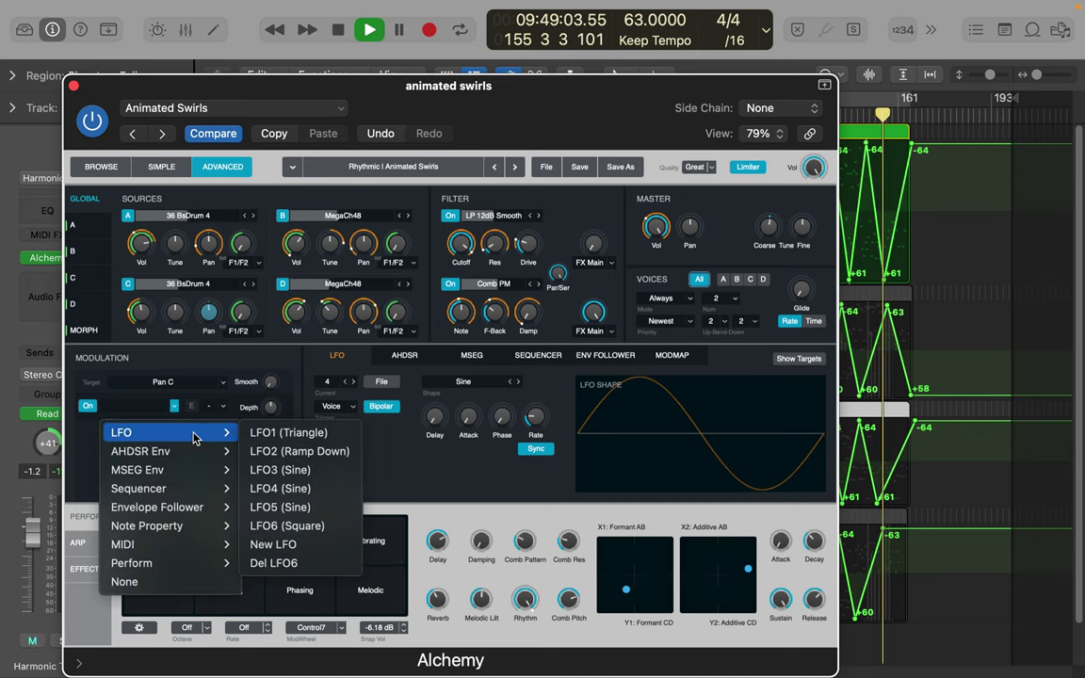
click(293, 489)
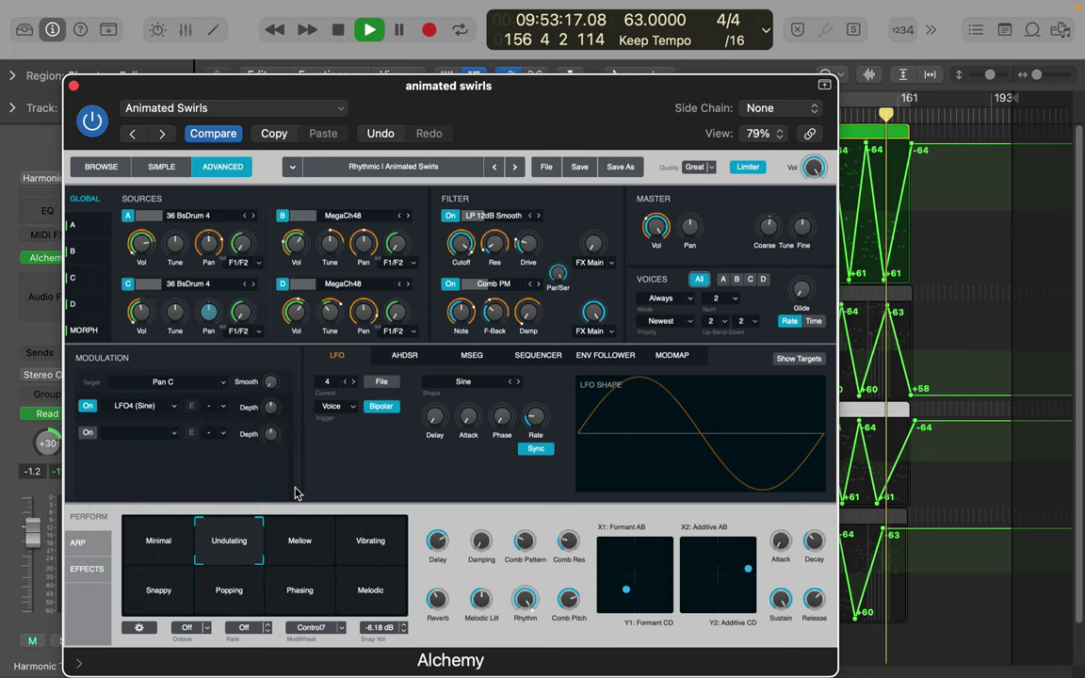
drag(271, 404, 327, 198)
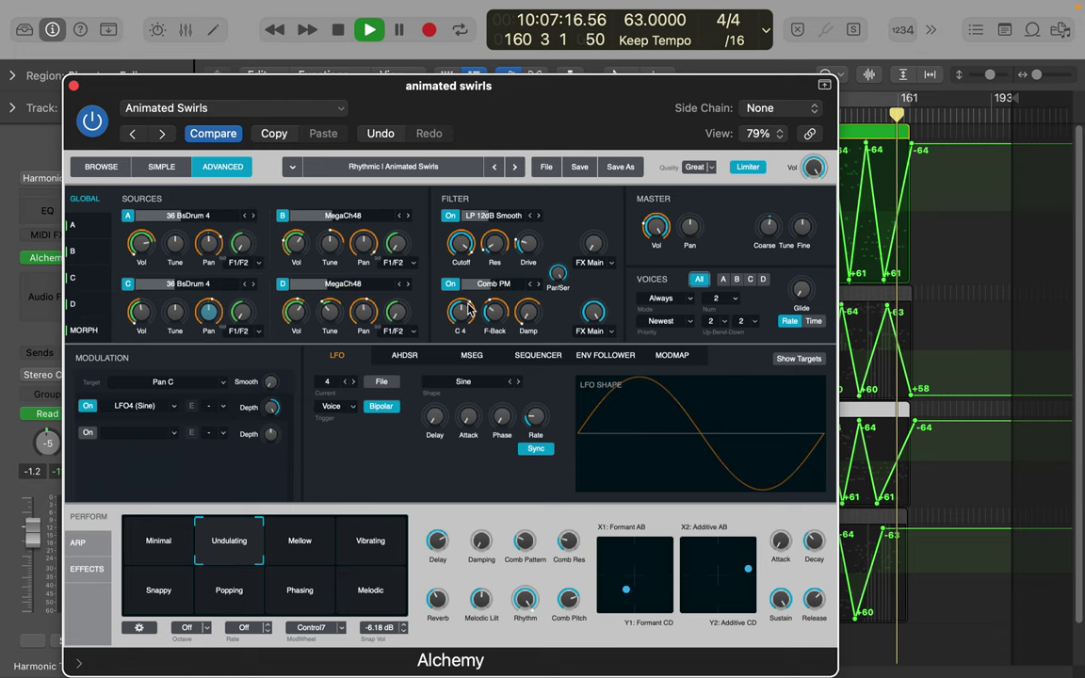
Step: Examine the F1/F2 send controls and their modulation targets for sources B and D
click(396, 312)
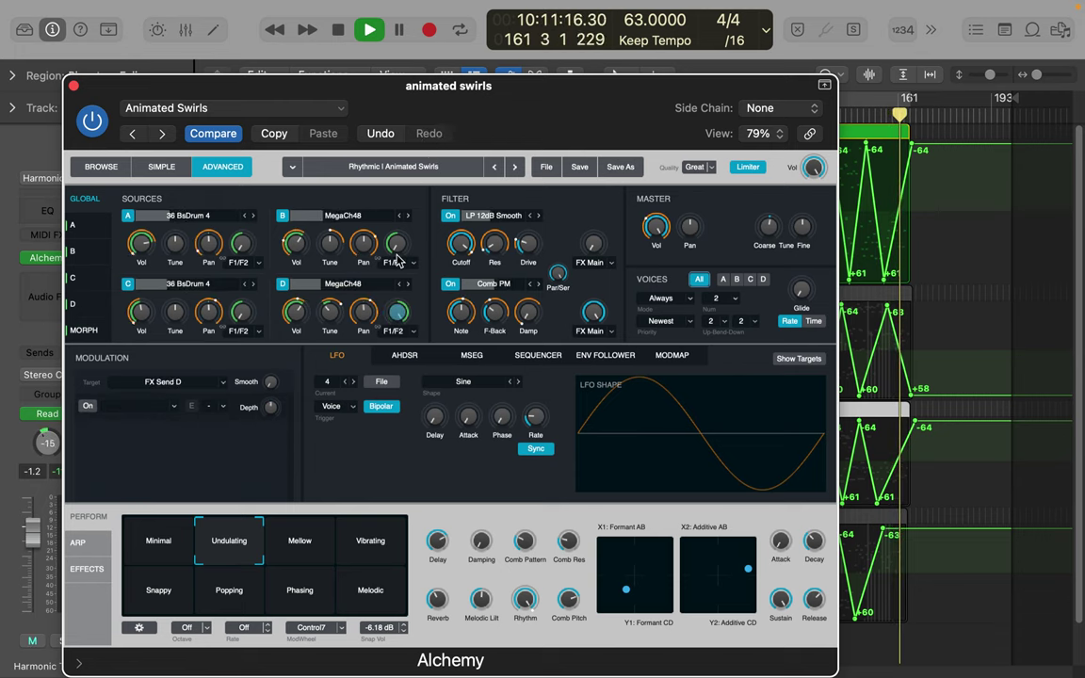
click(399, 263)
click(449, 75)
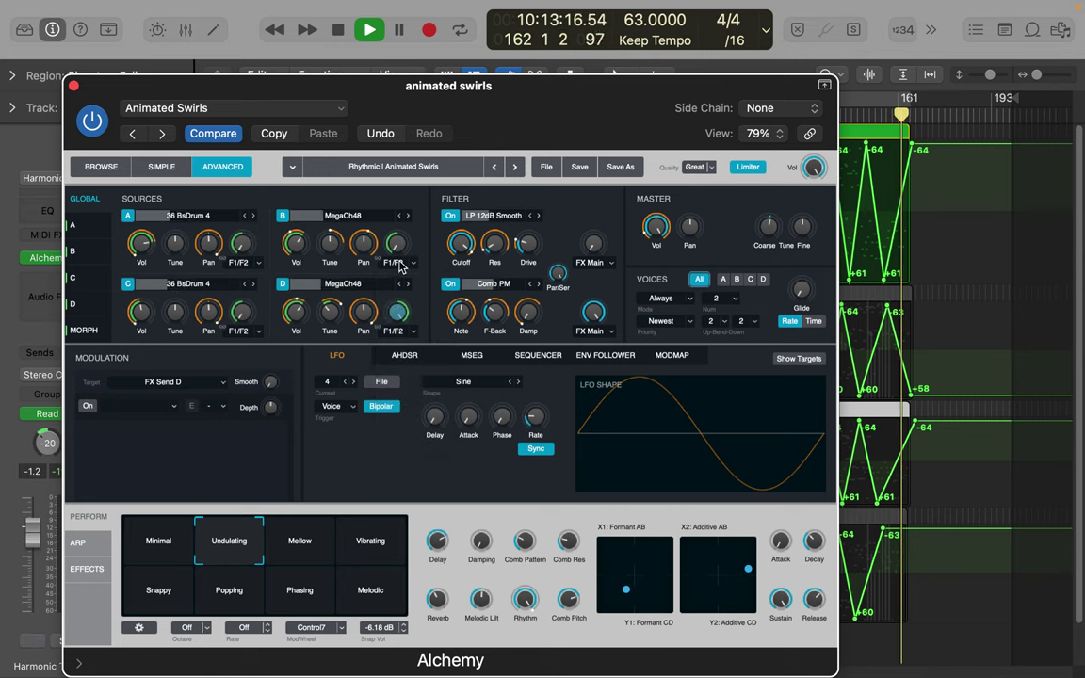
click(397, 243)
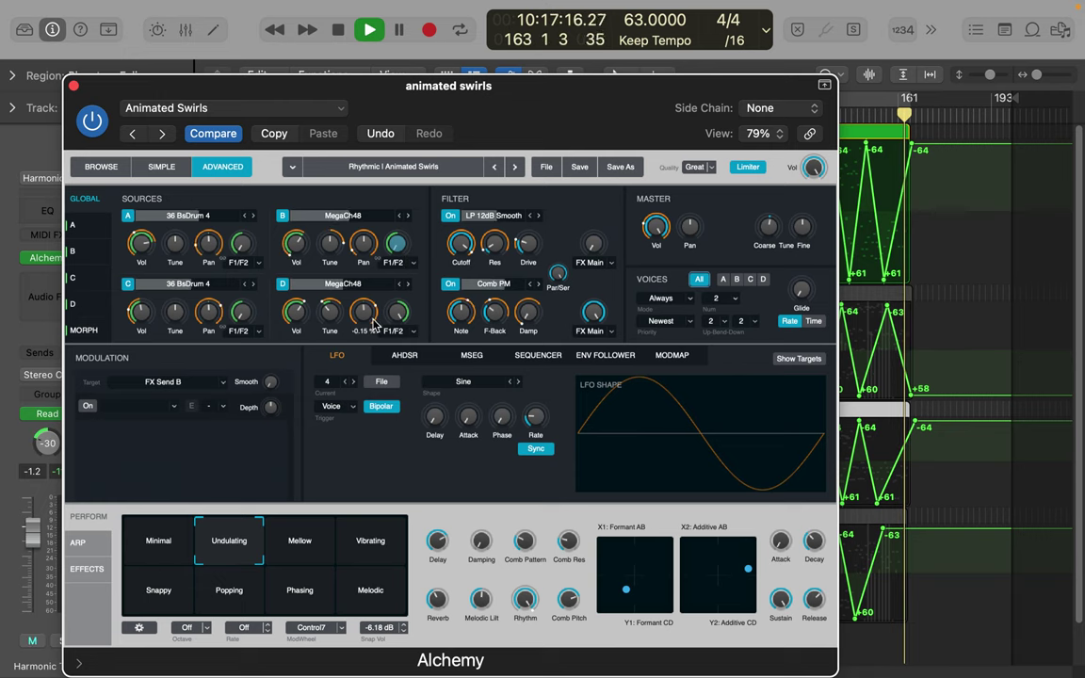
click(397, 311)
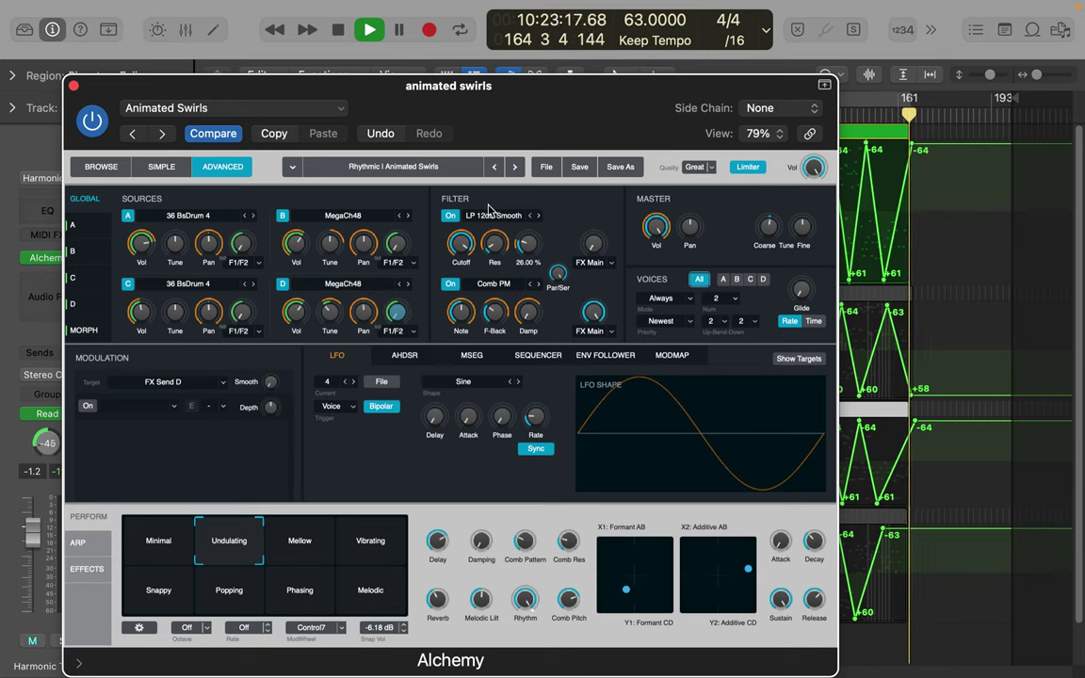
Step: Open the morph settings and move the blue Additive point inward from corner C of the morph pad
click(76, 330)
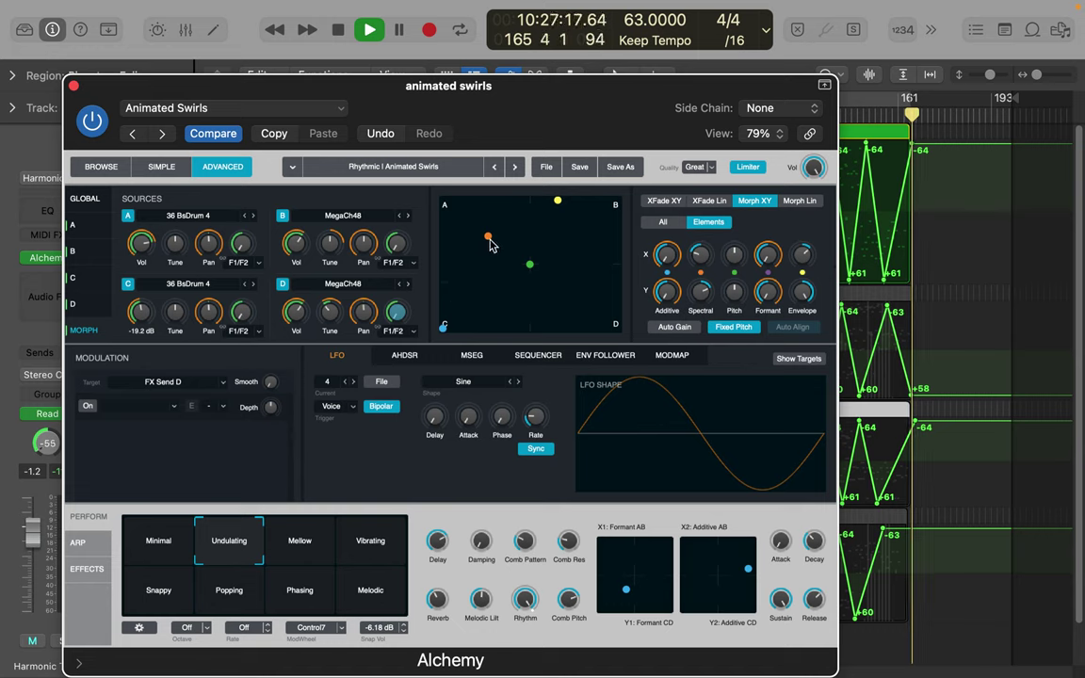
drag(490, 239, 458, 221)
click(476, 299)
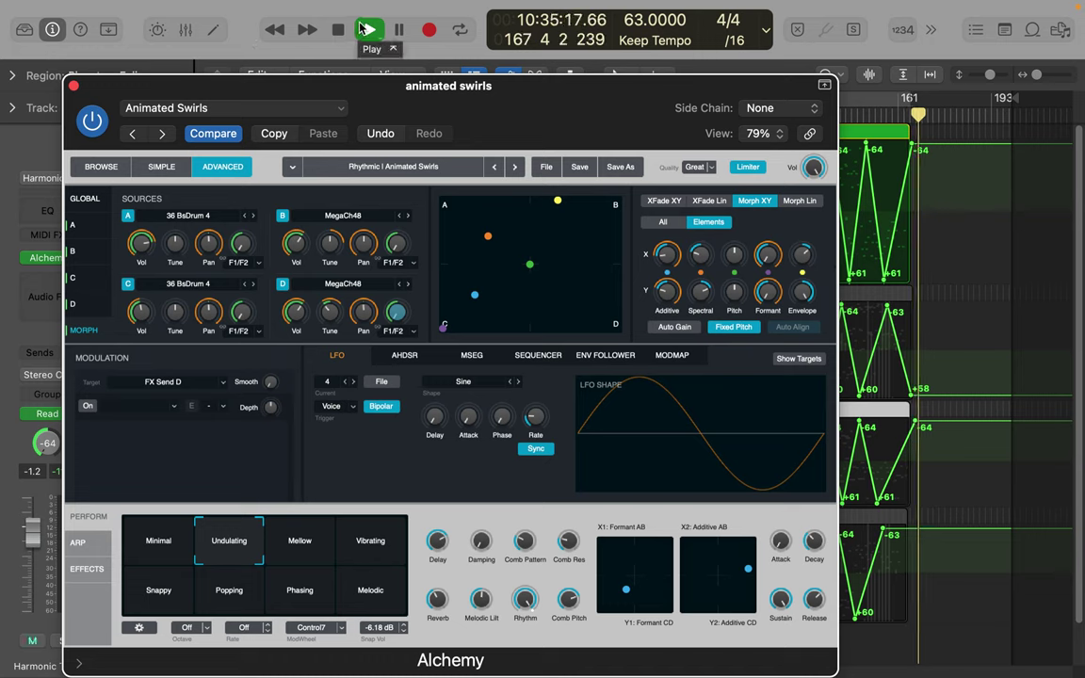
Step: Stop playback, enable cycle mode and play the project again from the beginning
click(335, 32)
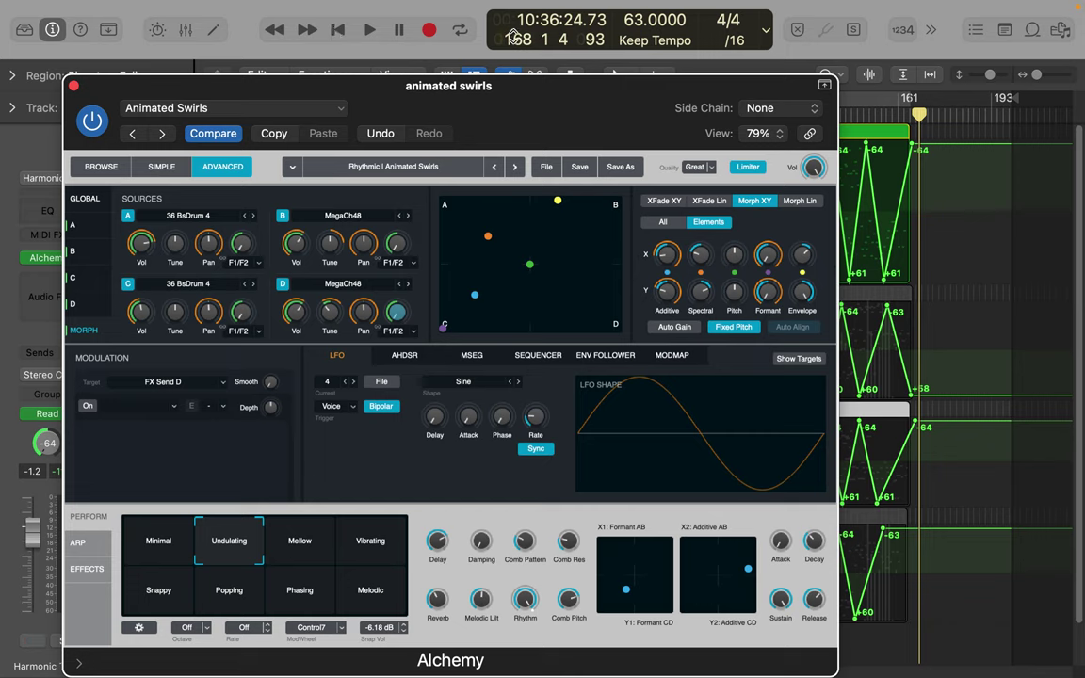
click(461, 29)
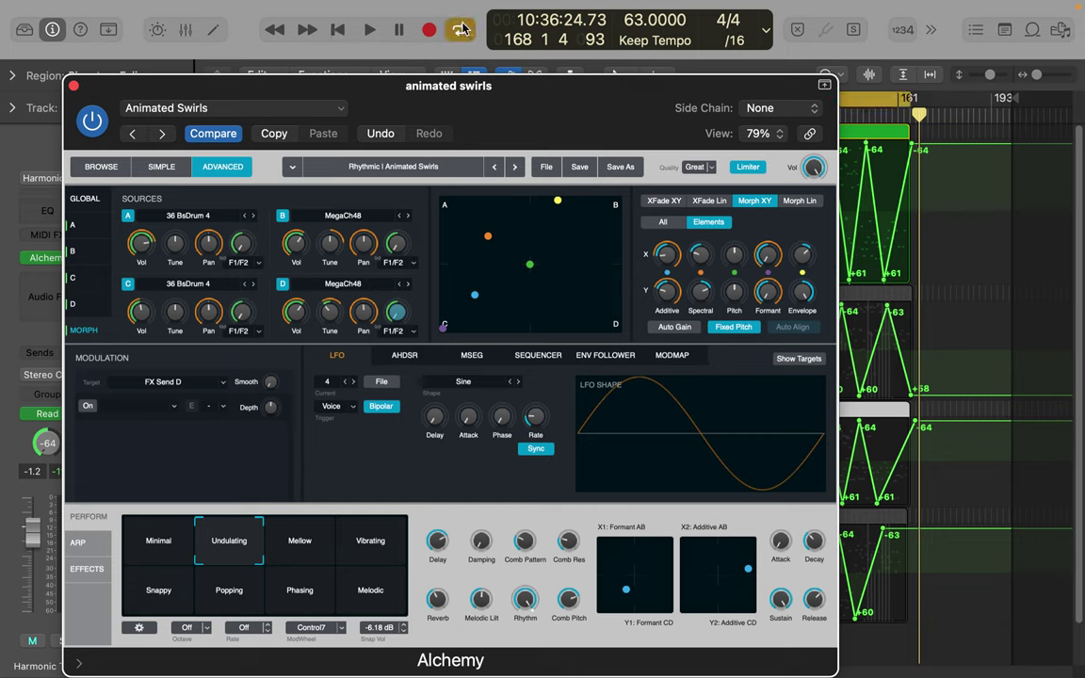
click(327, 29)
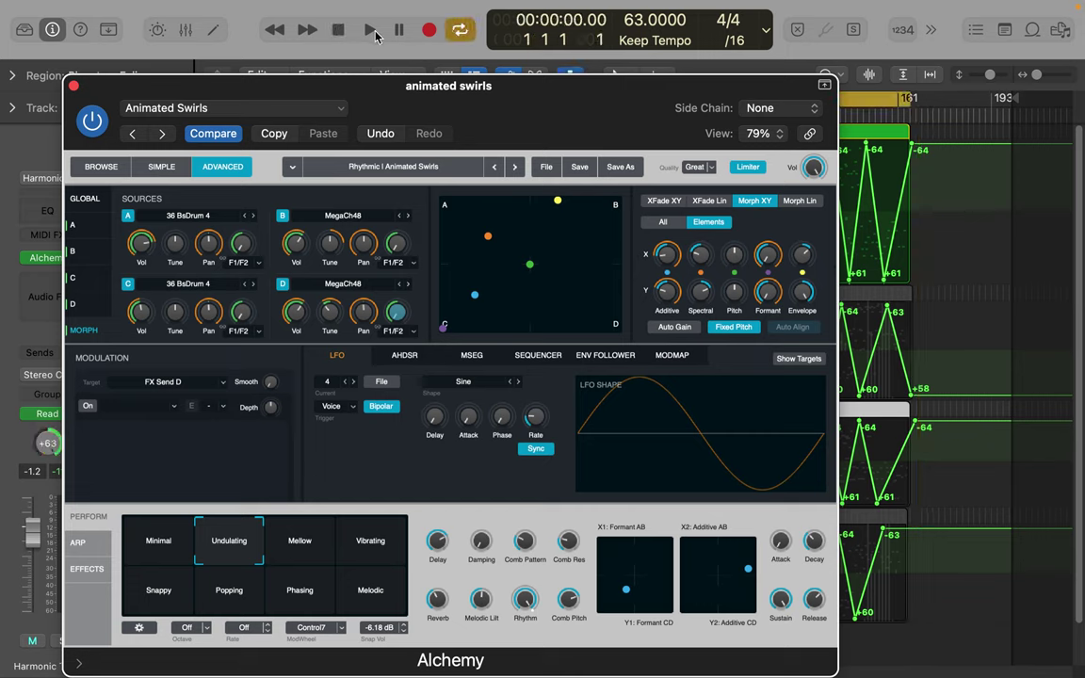
click(370, 33)
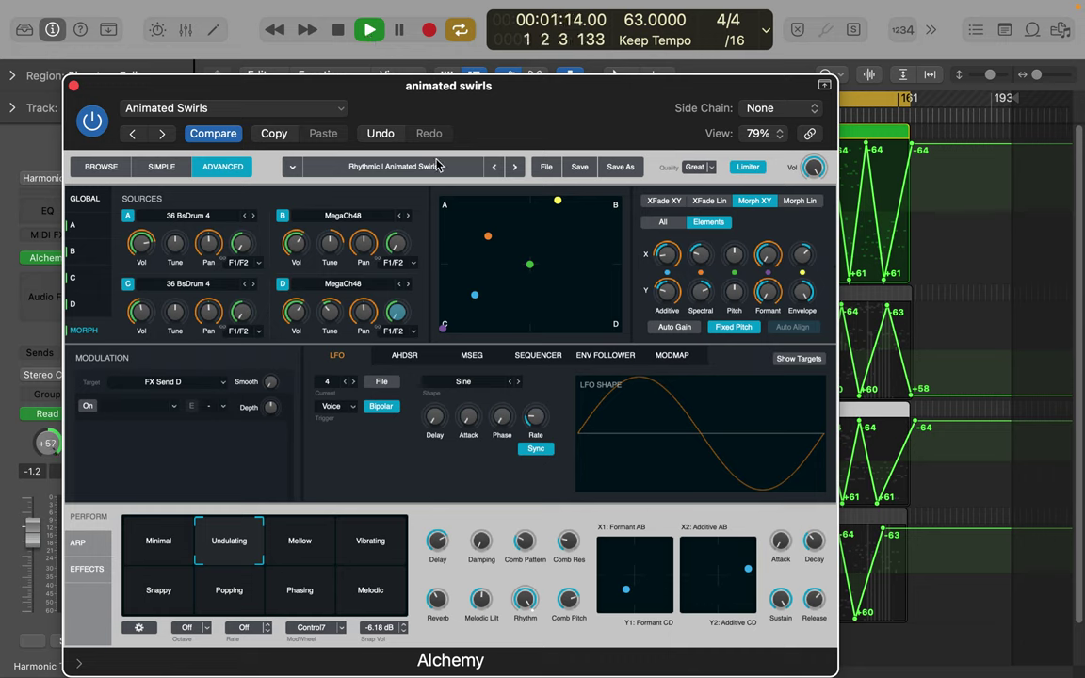
Step: Move the purple Formant point in the morph pad from corner C across to the area near corner B
mouse_move(444, 330)
mouse_down()
mouse_move(460, 329)
mouse_move(448, 318)
mouse_move(458, 323)
mouse_up()
click(445, 329)
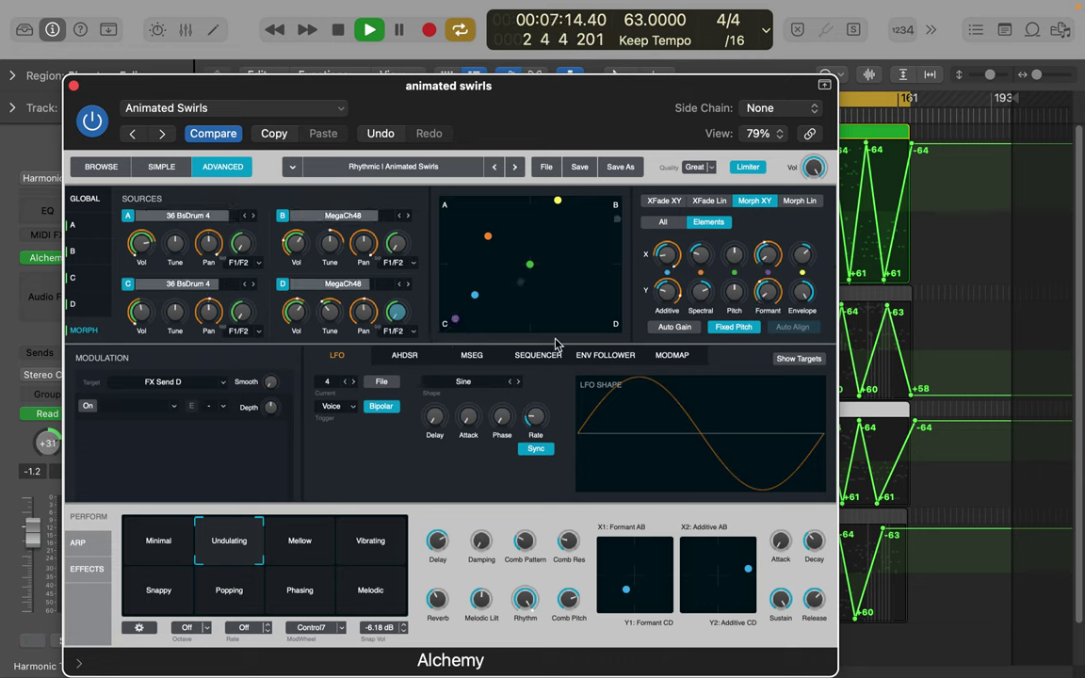
drag(617, 326, 566, 314)
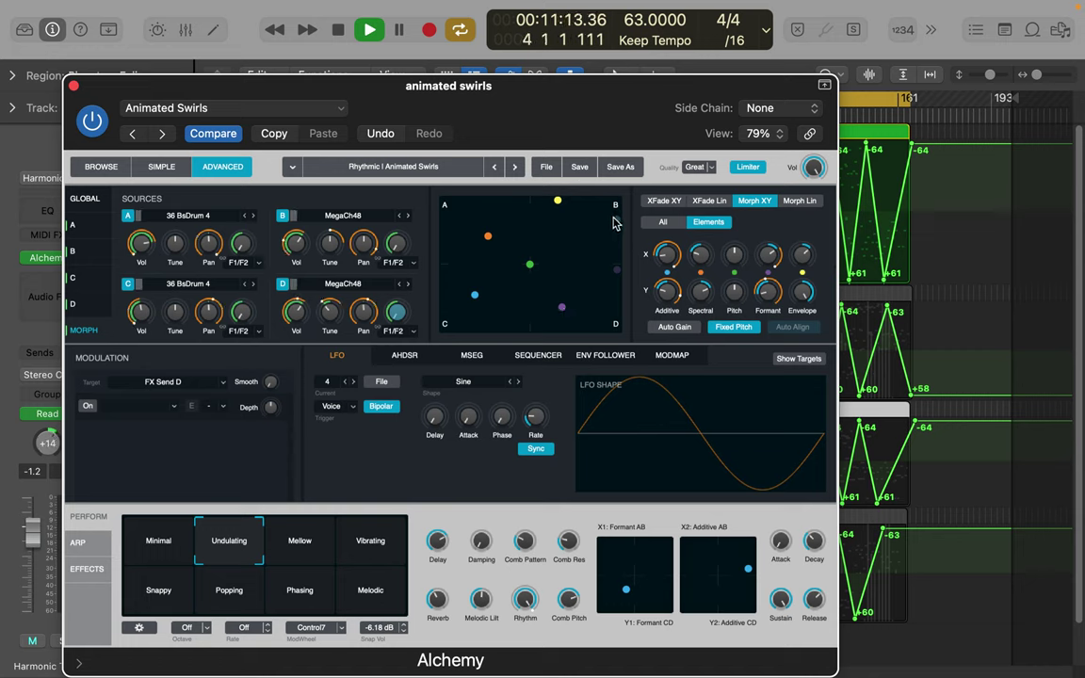
drag(614, 219, 562, 233)
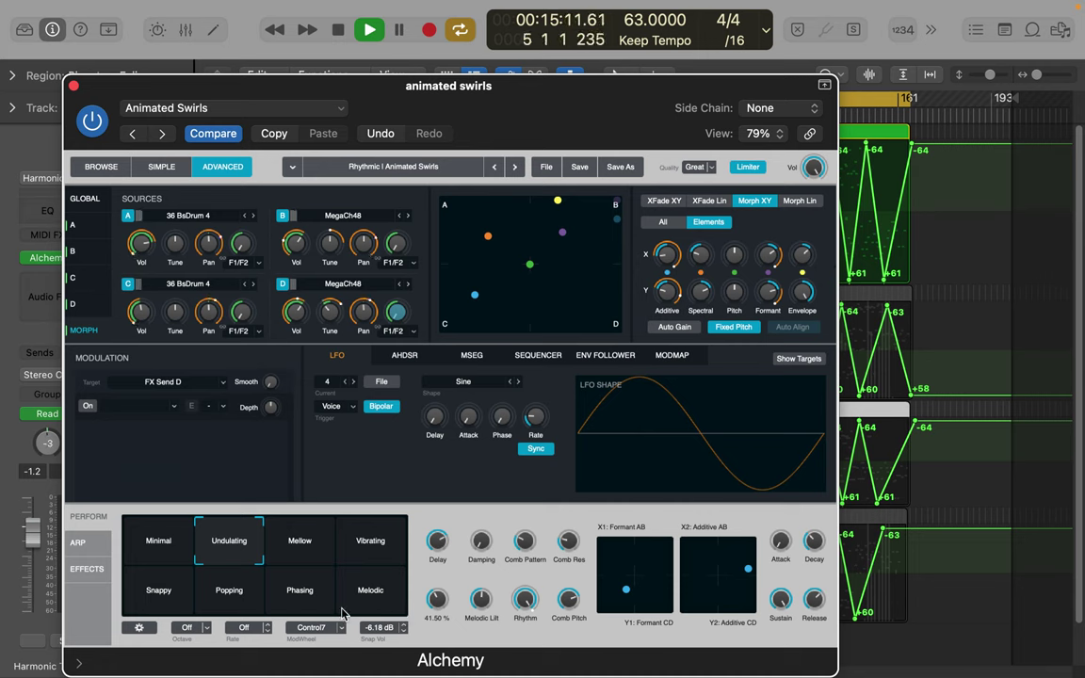
Step: Bring up the main effects rack and adjust the Convolution Reverb's Wet level slightly
click(75, 540)
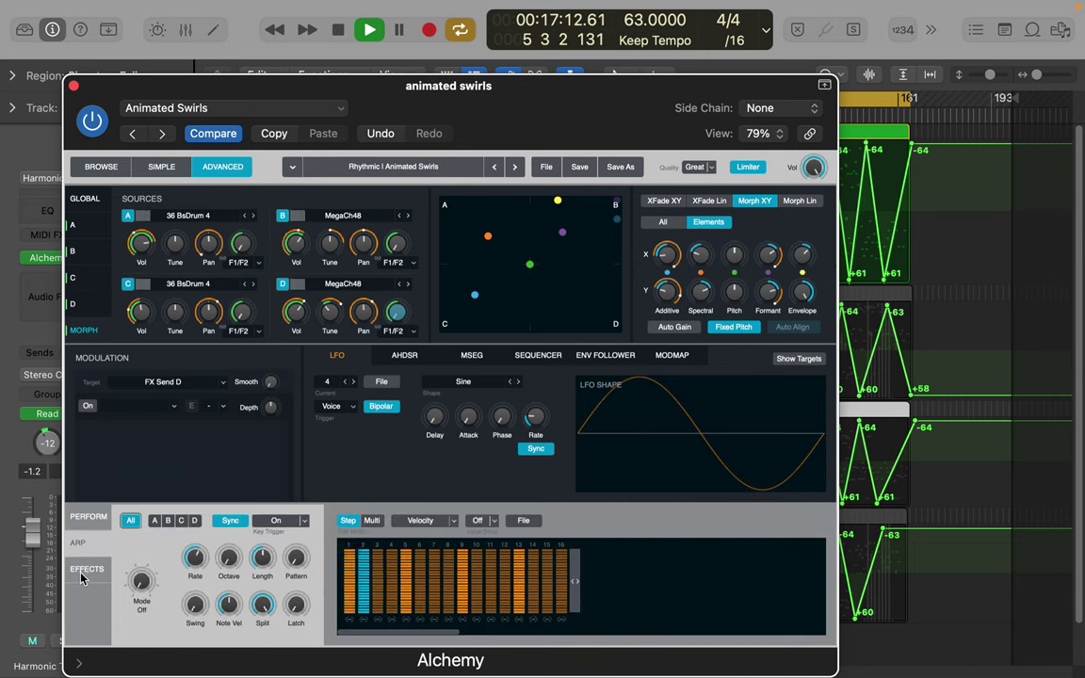
click(80, 571)
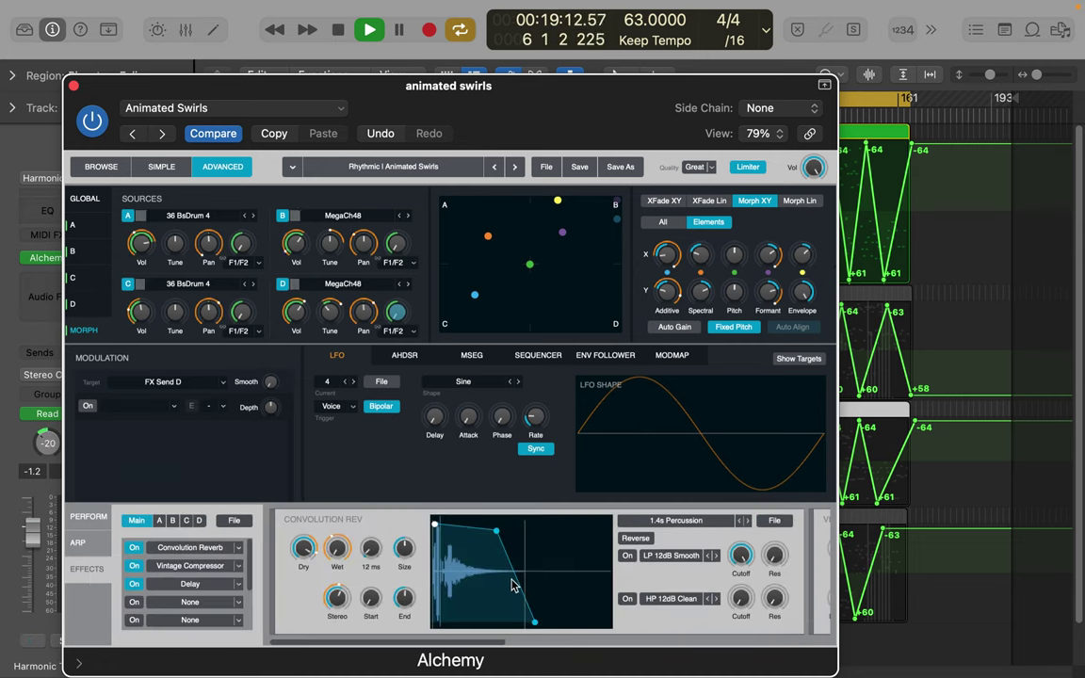
click(339, 558)
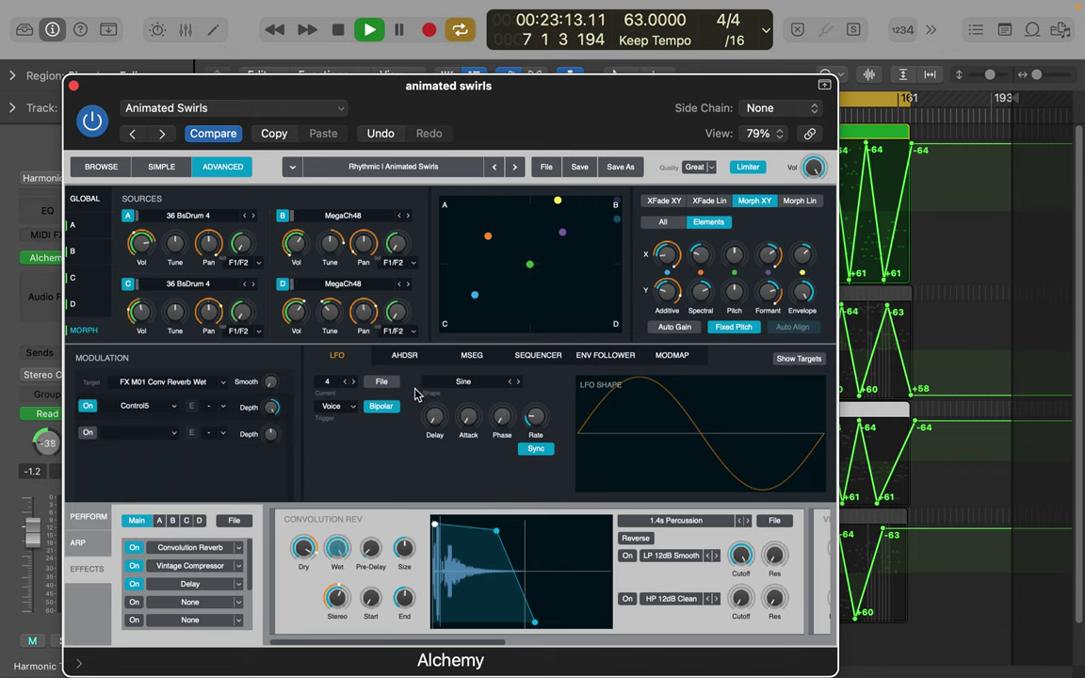
drag(331, 551, 334, 554)
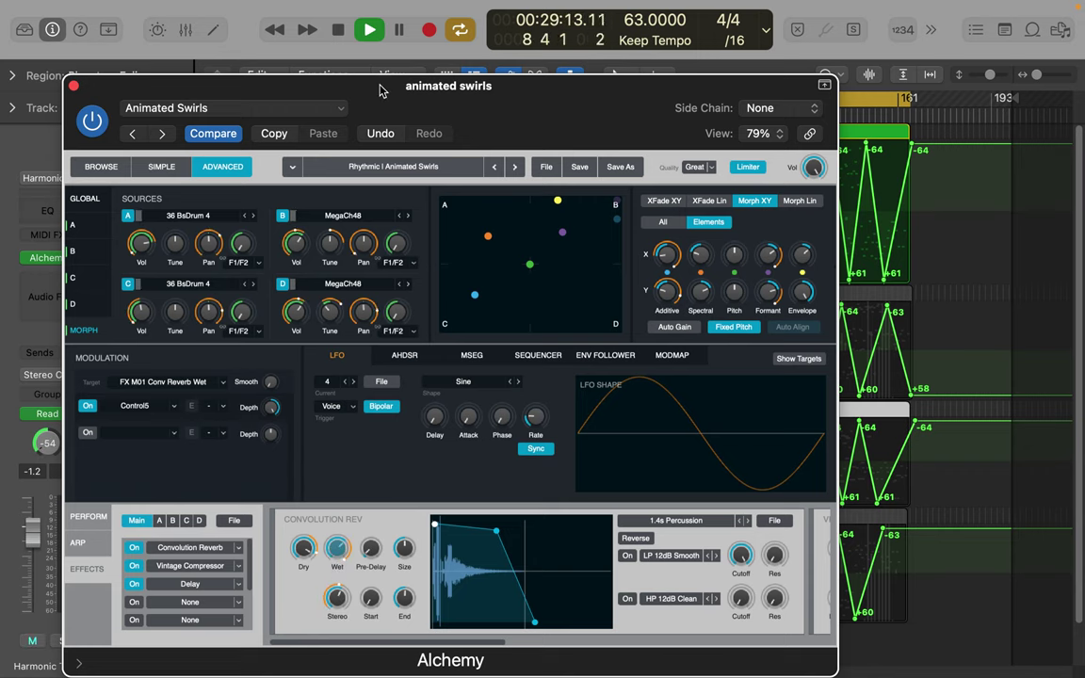
Step: Move the Alchemy window down to reveal the tracks, raise the Additive X morph amount, and move the window back up
drag(381, 91, 442, 313)
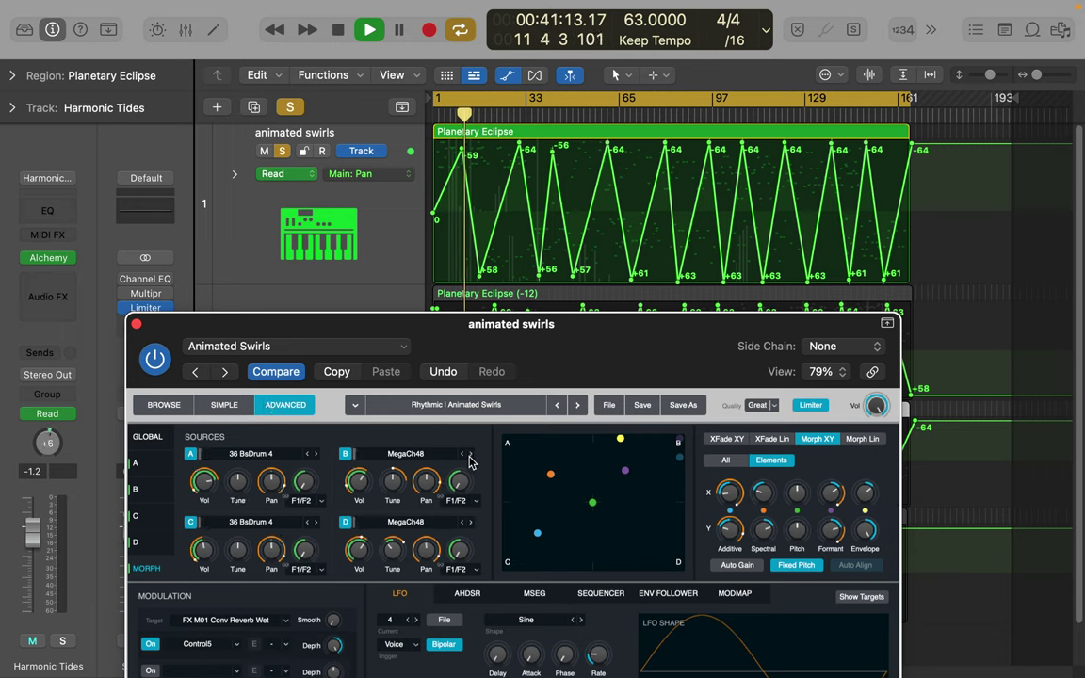
drag(735, 498, 735, 443)
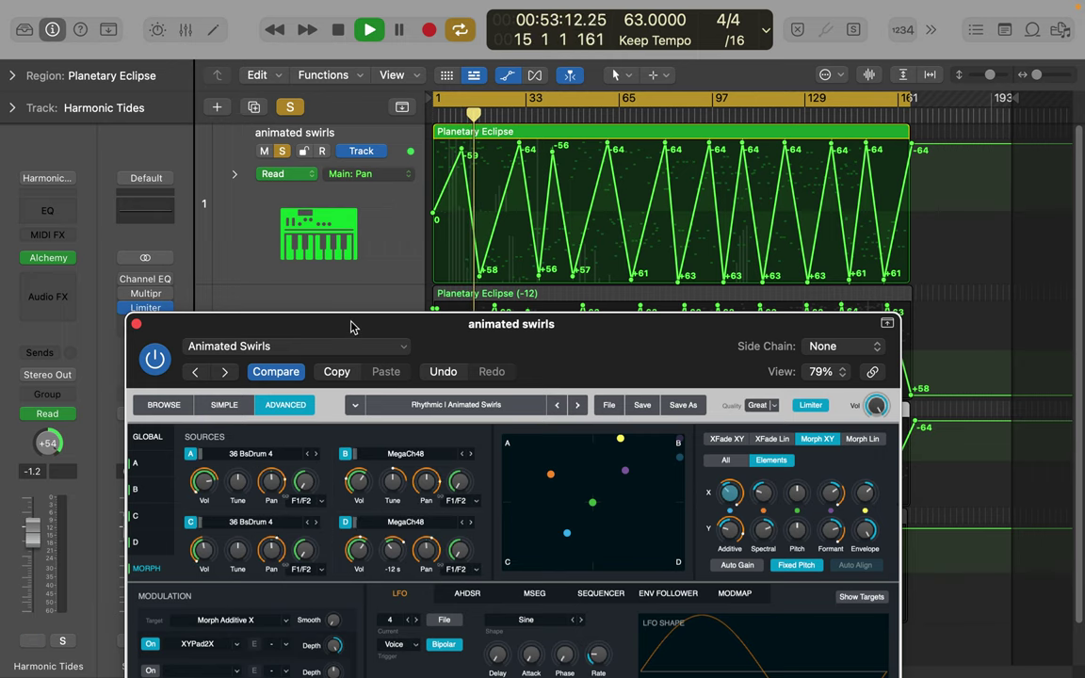
drag(353, 324, 321, 13)
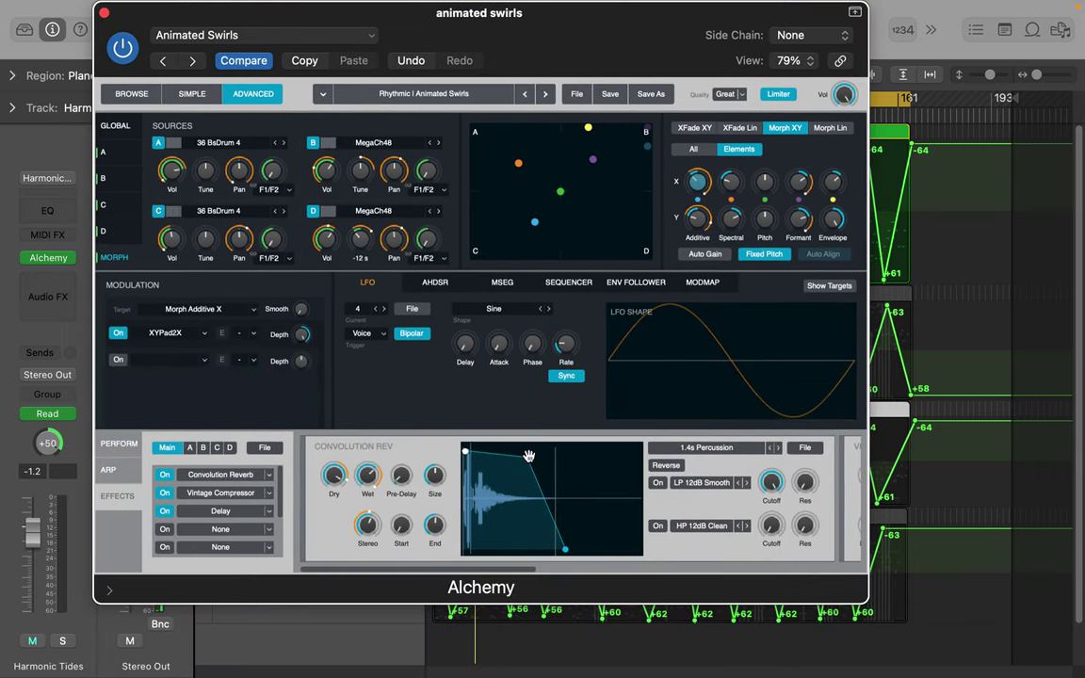
Step: Extend the Convolution Reverb envelope's middle node outward to full level and pull the Wet level down to -∞ dB
drag(526, 459, 544, 451)
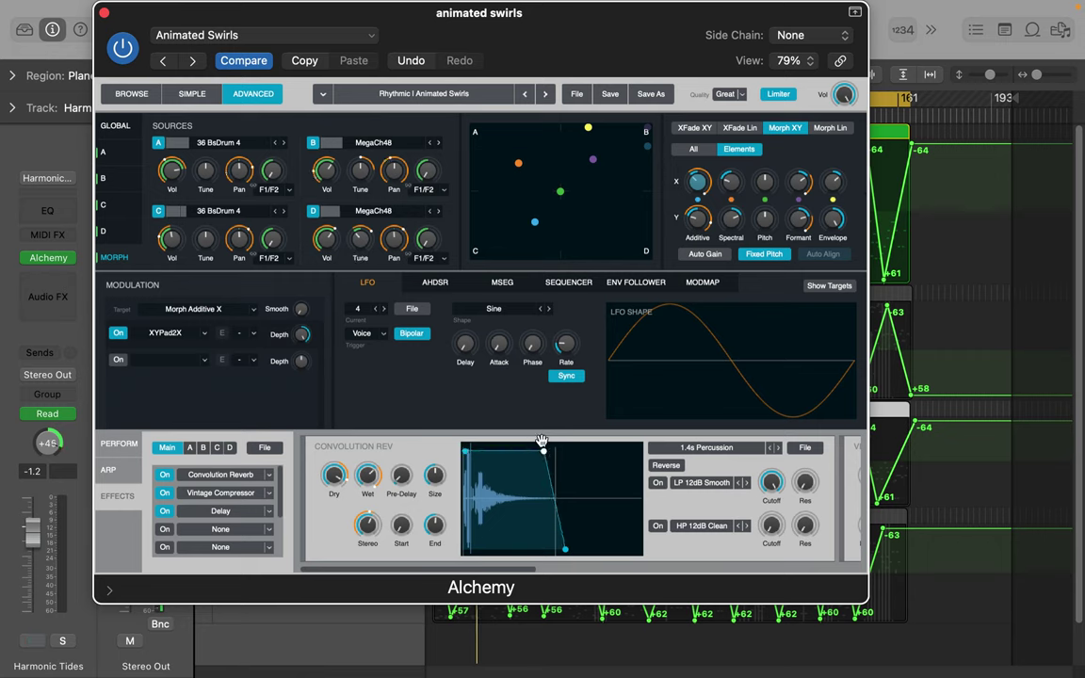
drag(367, 475, 390, 665)
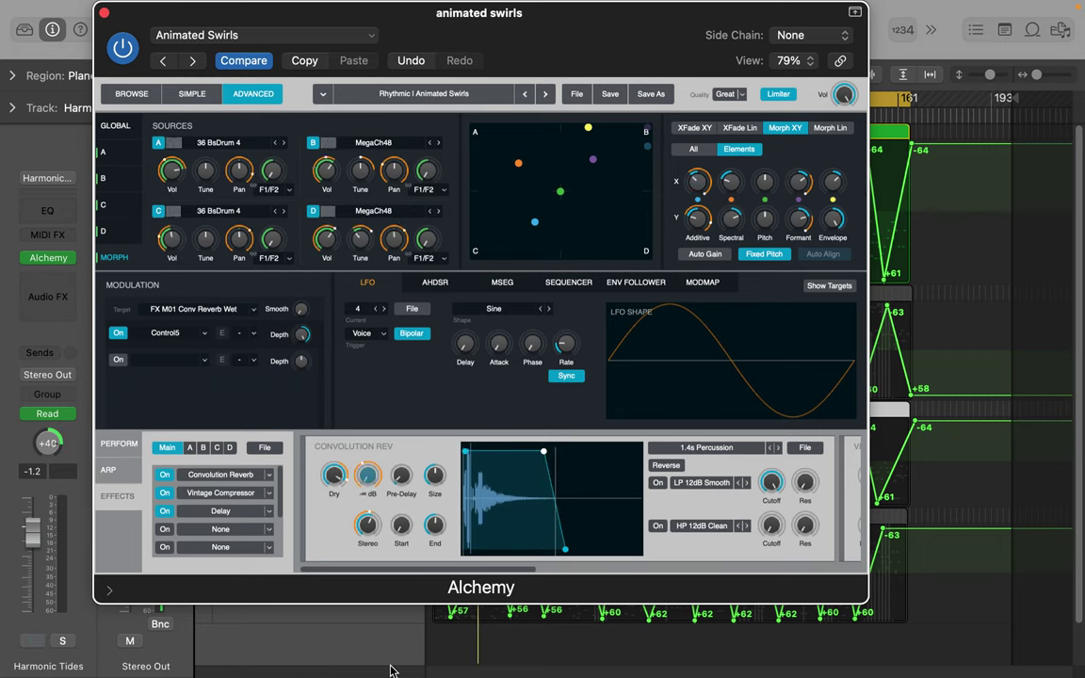
Step: Raise the Convolution Reverb's Stereo amount, shorten its End point and set the LP 12dB Smooth filter's resonance to 16.69%
drag(367, 525, 364, 443)
mouse_move(406, 532)
mouse_down()
mouse_move(396, 456)
mouse_move(401, 529)
mouse_move(427, 556)
mouse_move(431, 509)
mouse_move(456, 558)
mouse_move(434, 544)
mouse_move(437, 559)
mouse_up()
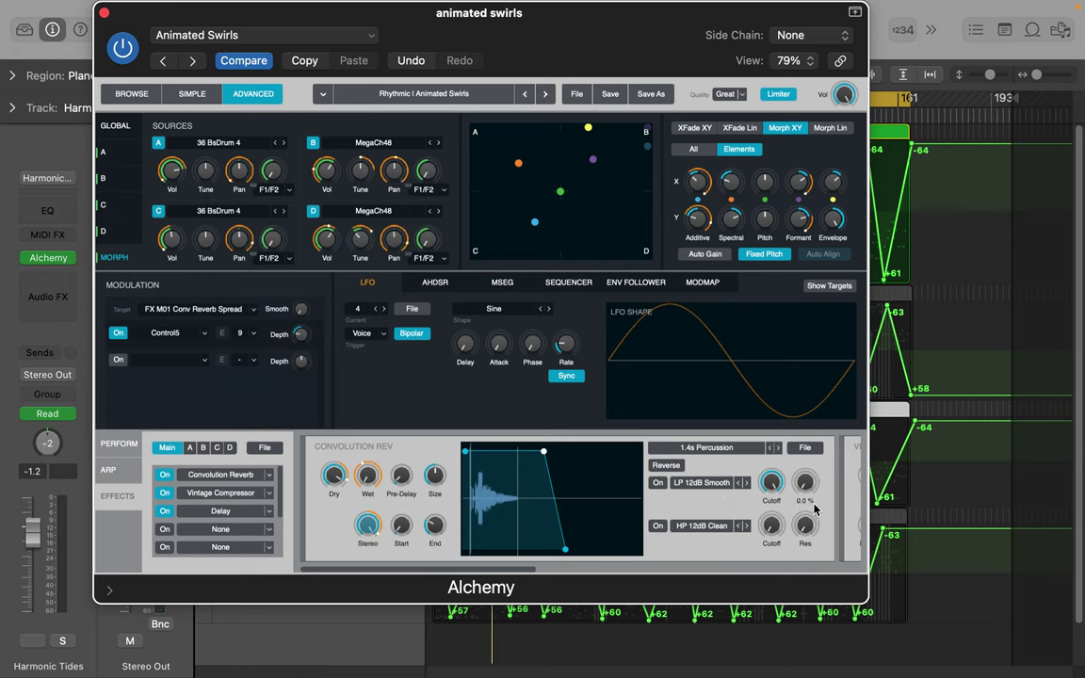
drag(805, 487, 805, 463)
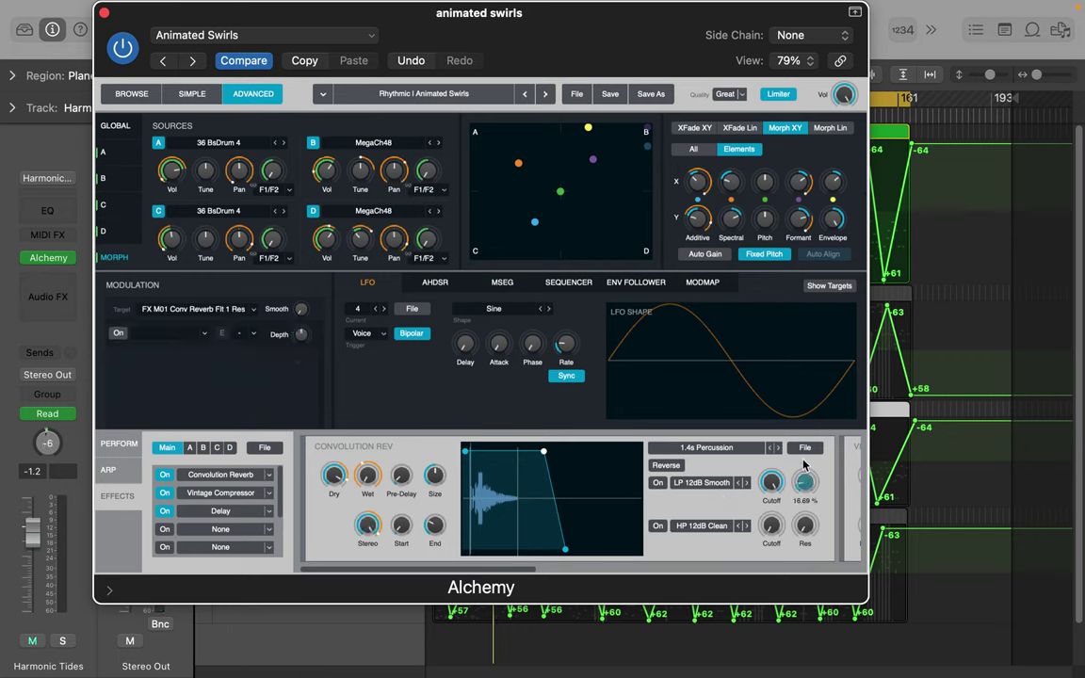
Step: Return to the Perform controls and move the Formant AB/CD pad's point toward high X and Y values
click(119, 445)
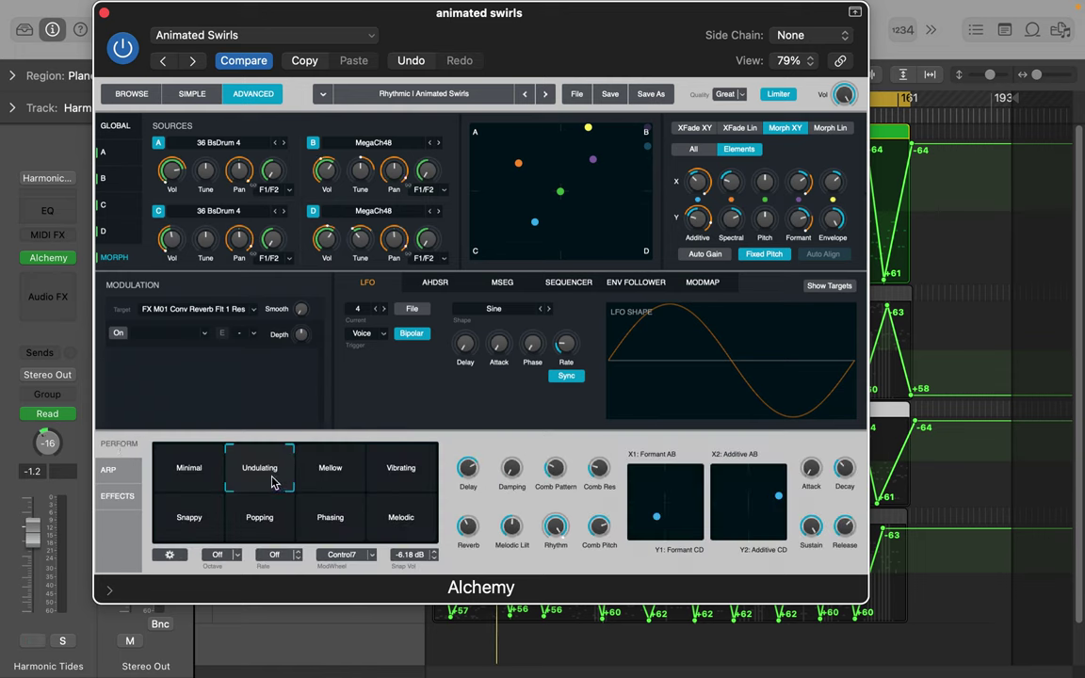
drag(694, 507, 691, 500)
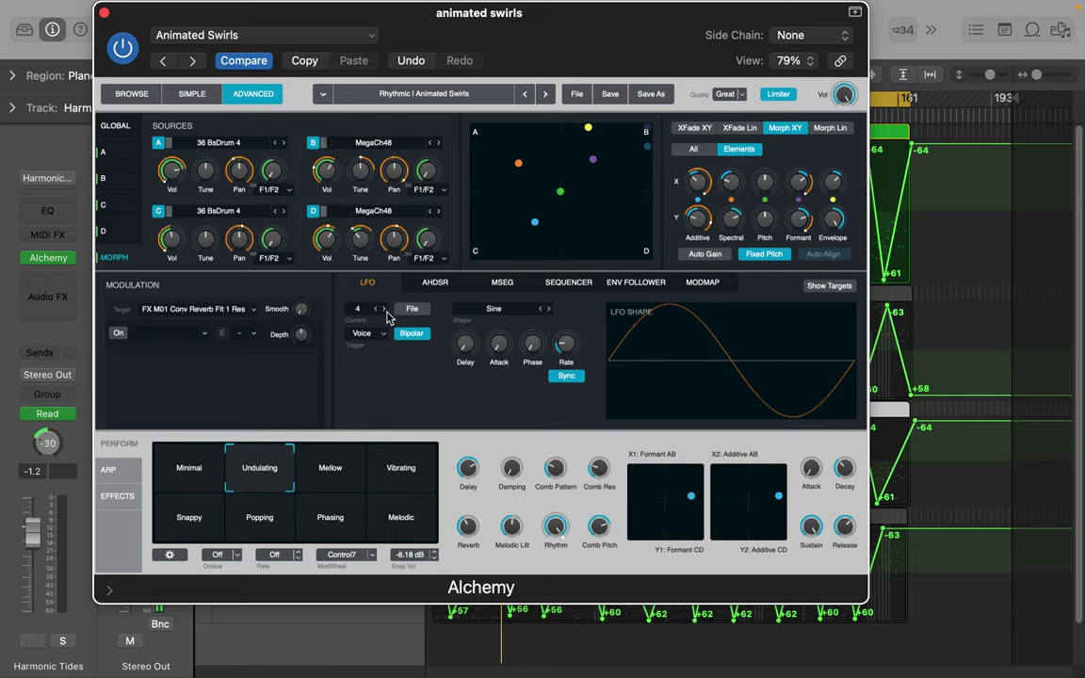
Step: Raise the volumes of all four sources, with source A at -1.56 dB and source B at 0 dB, and return to the global settings
click(170, 239)
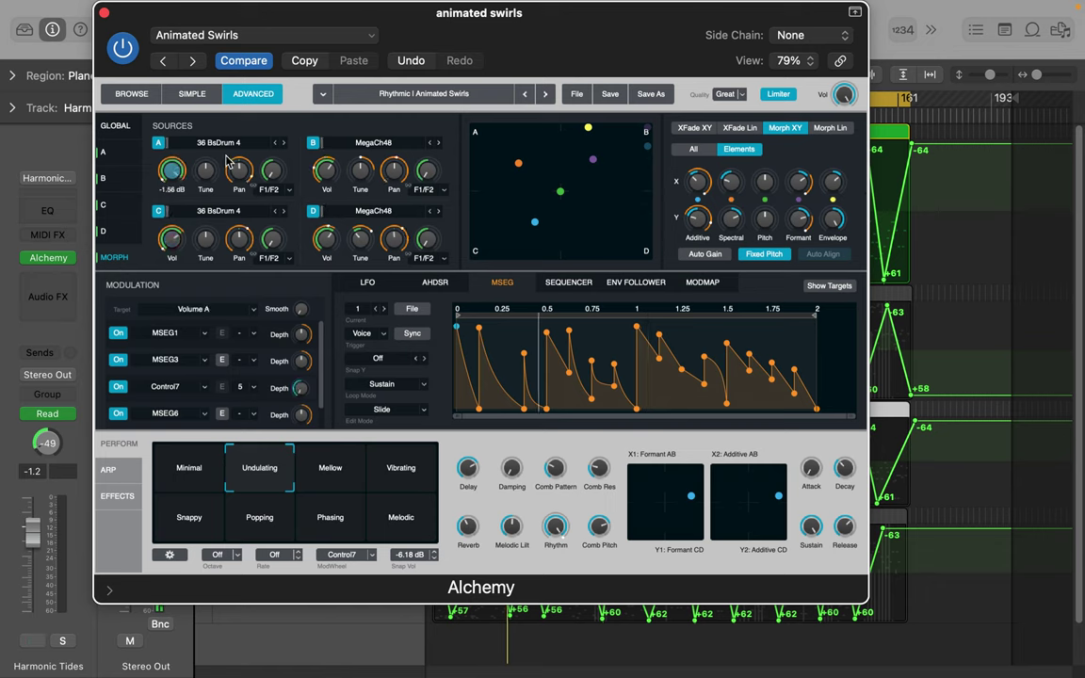
click(326, 171)
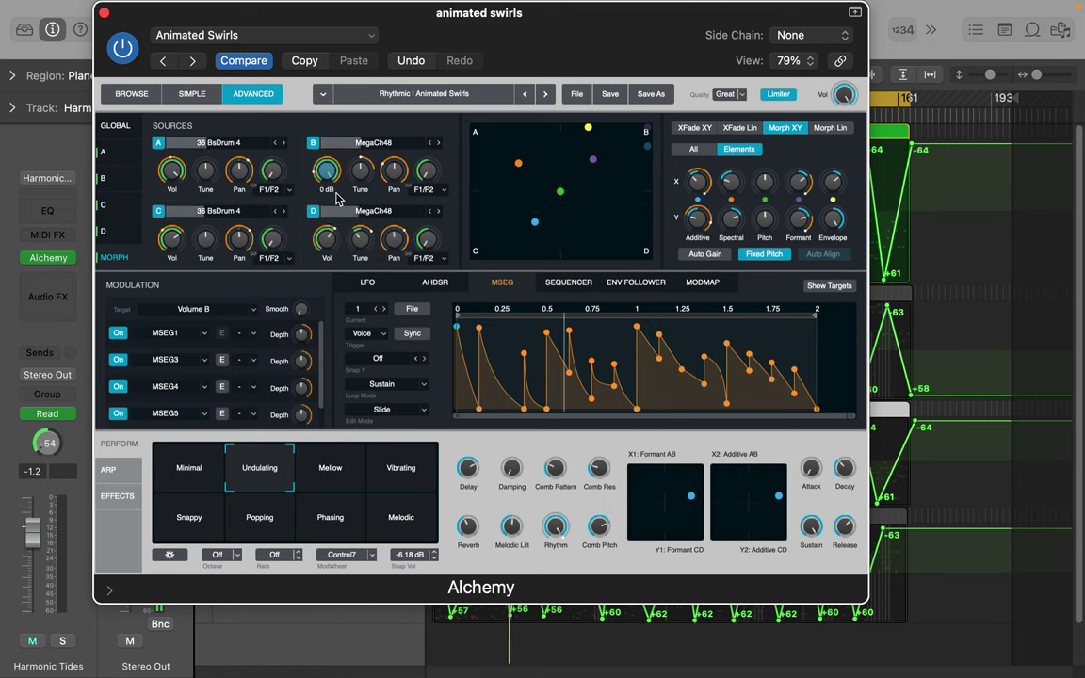
click(327, 237)
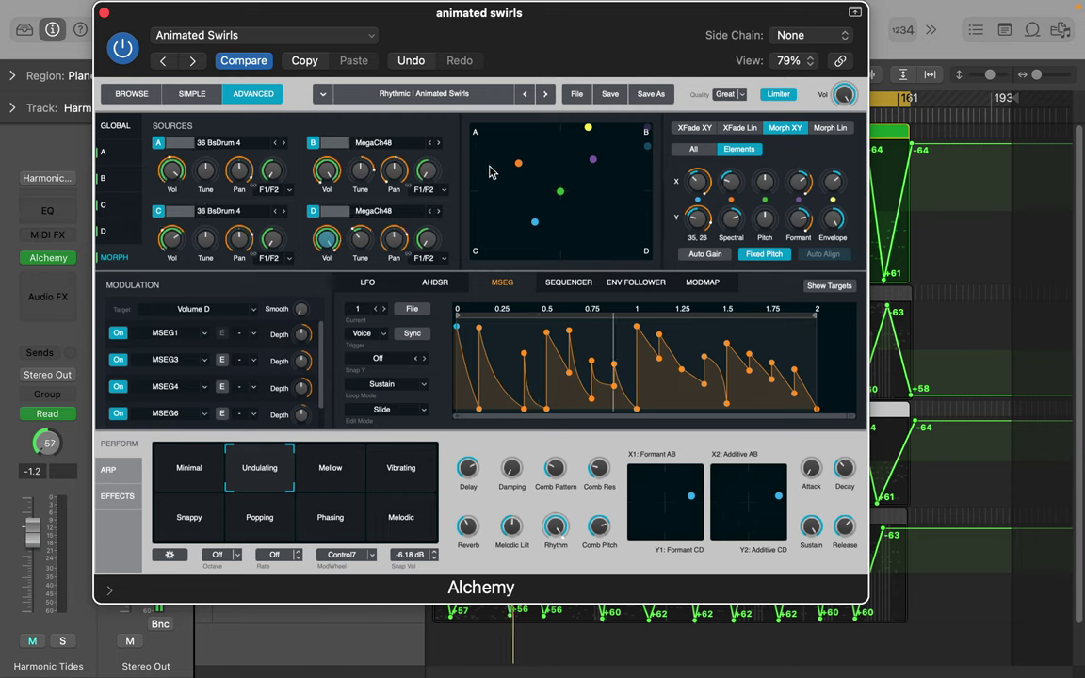
click(114, 126)
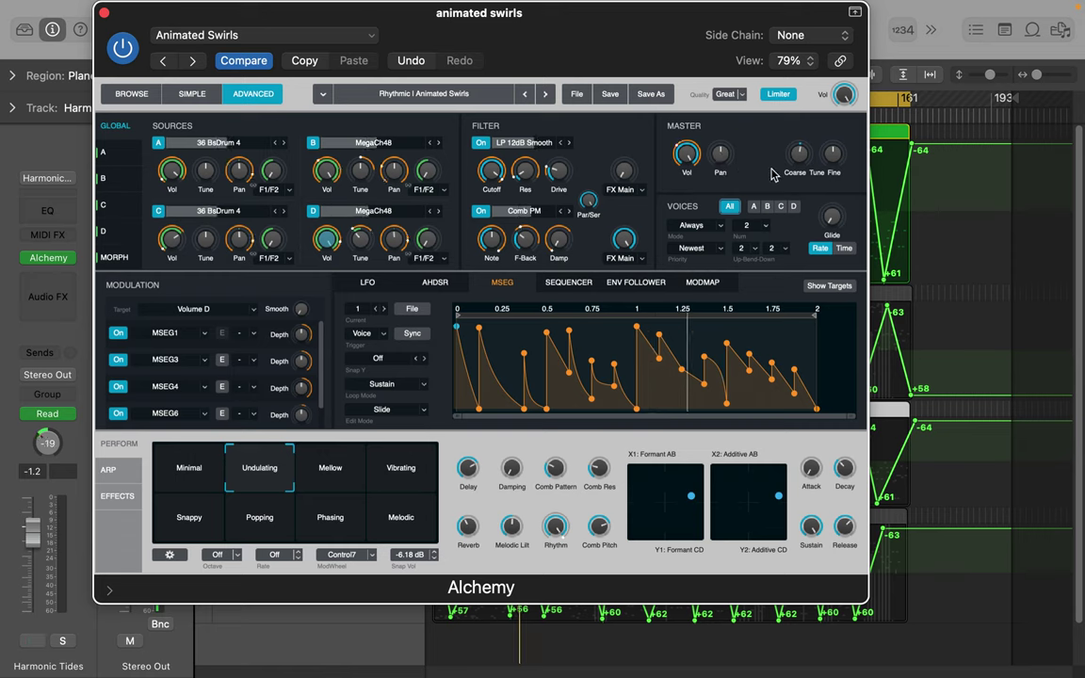
Step: Raise the voices' Glide and adjust the filters' FX Main mix, Comb PM Damp and LP 12dB Smooth resonance, with resonance at 30.66%
click(831, 217)
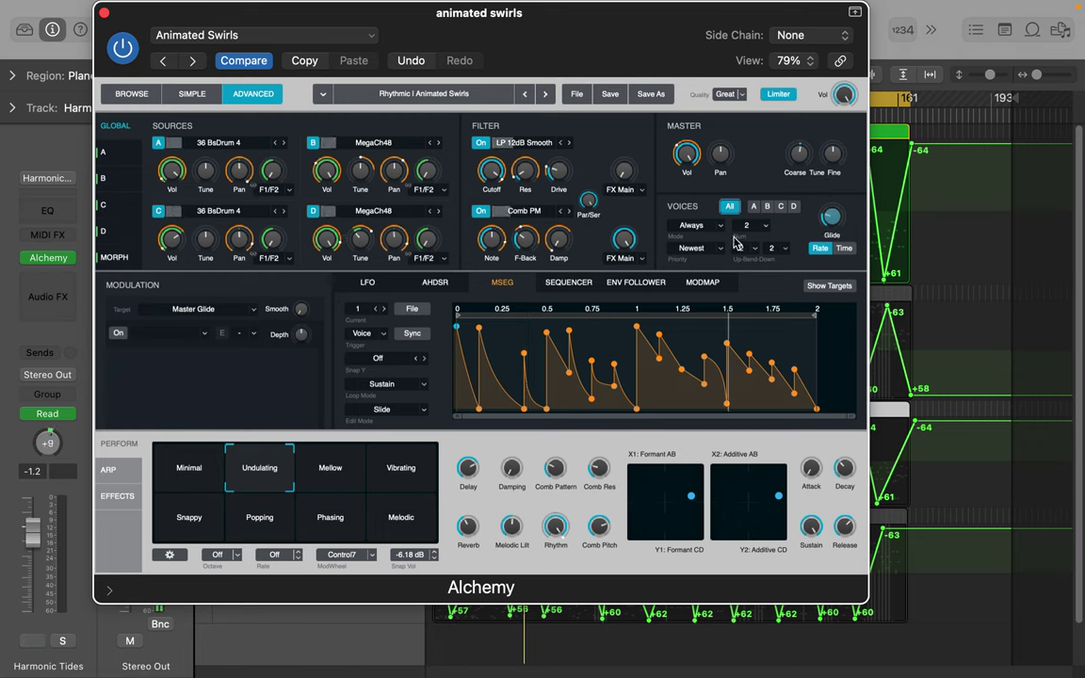
click(622, 171)
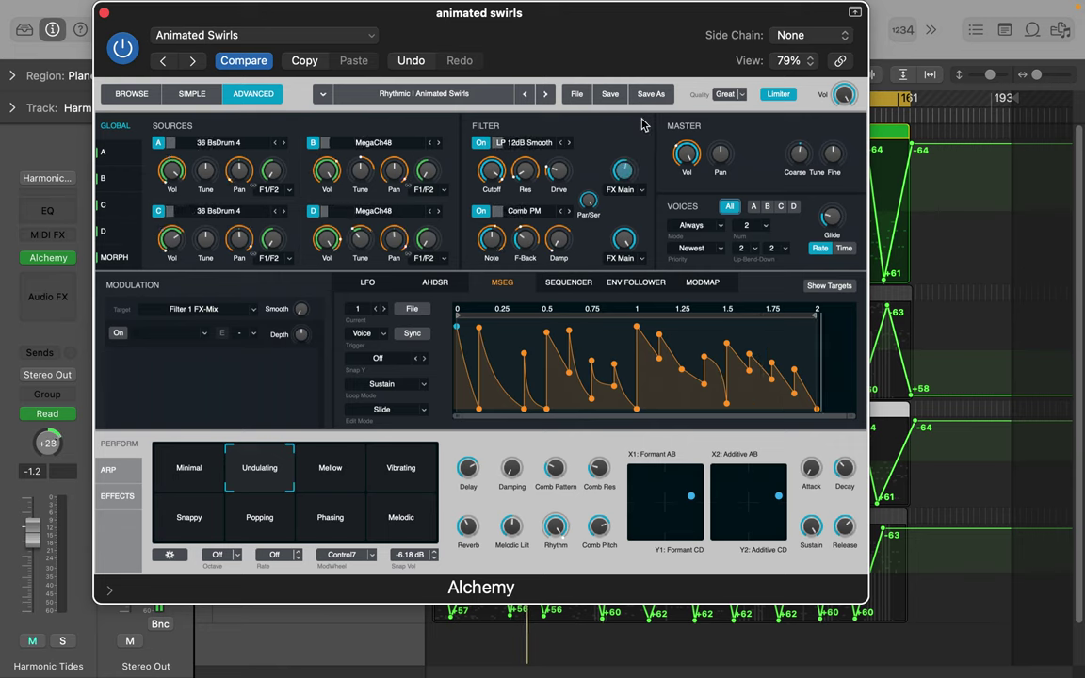
click(558, 238)
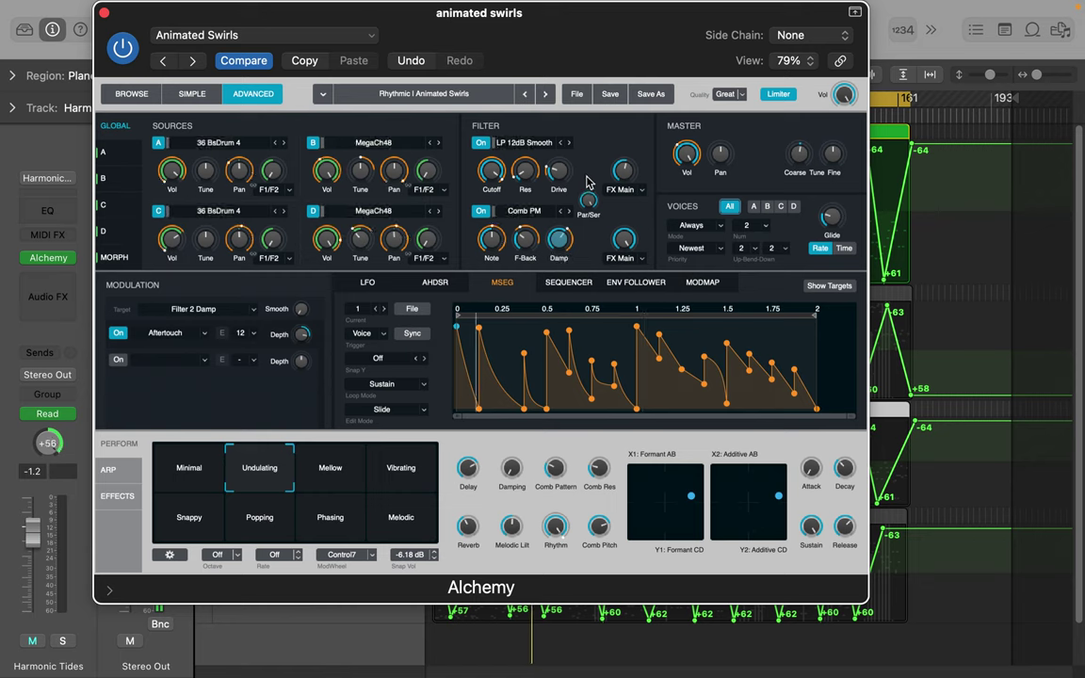
click(525, 167)
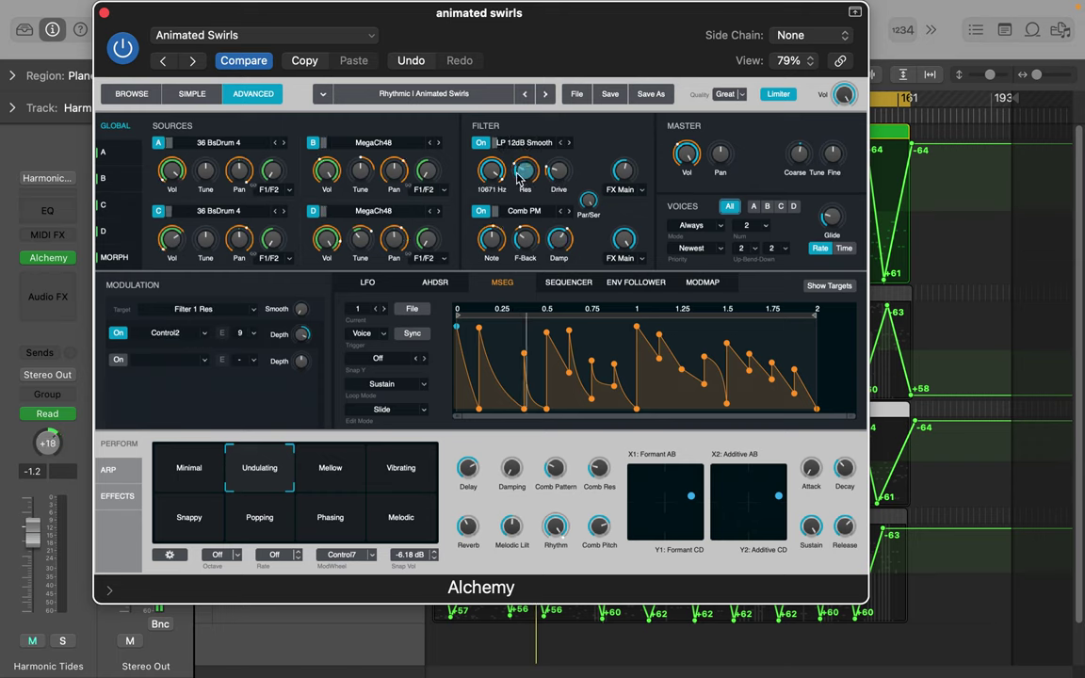
Step: Set the number of voices to 4, fine-tune the Glide and turn on Sync for MSEG 1
click(765, 227)
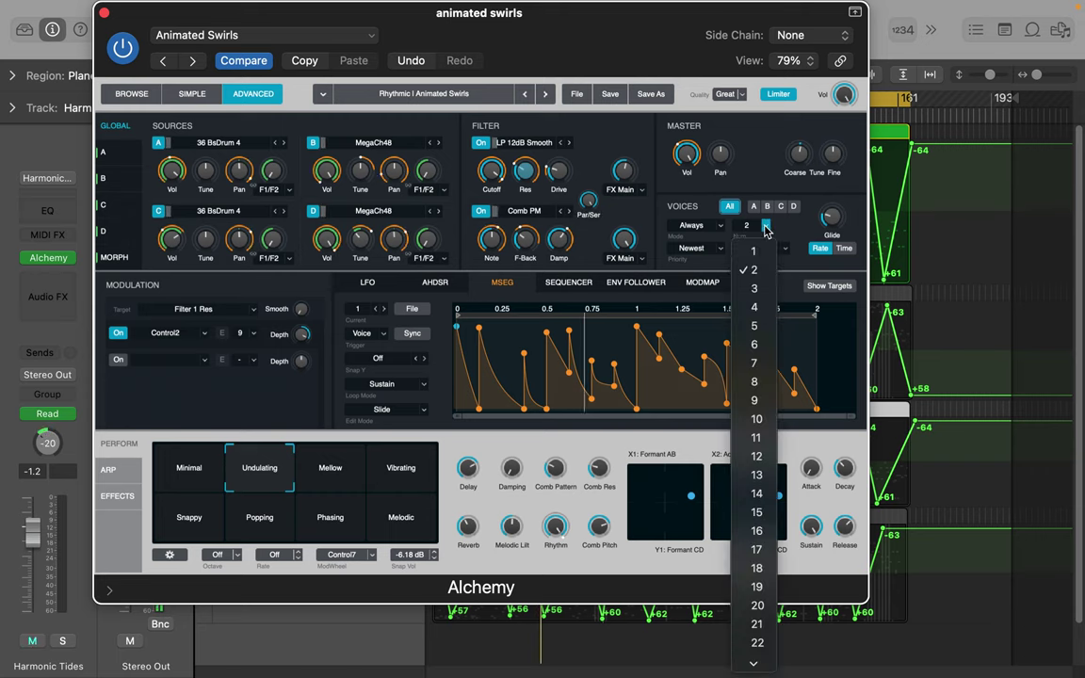
click(766, 310)
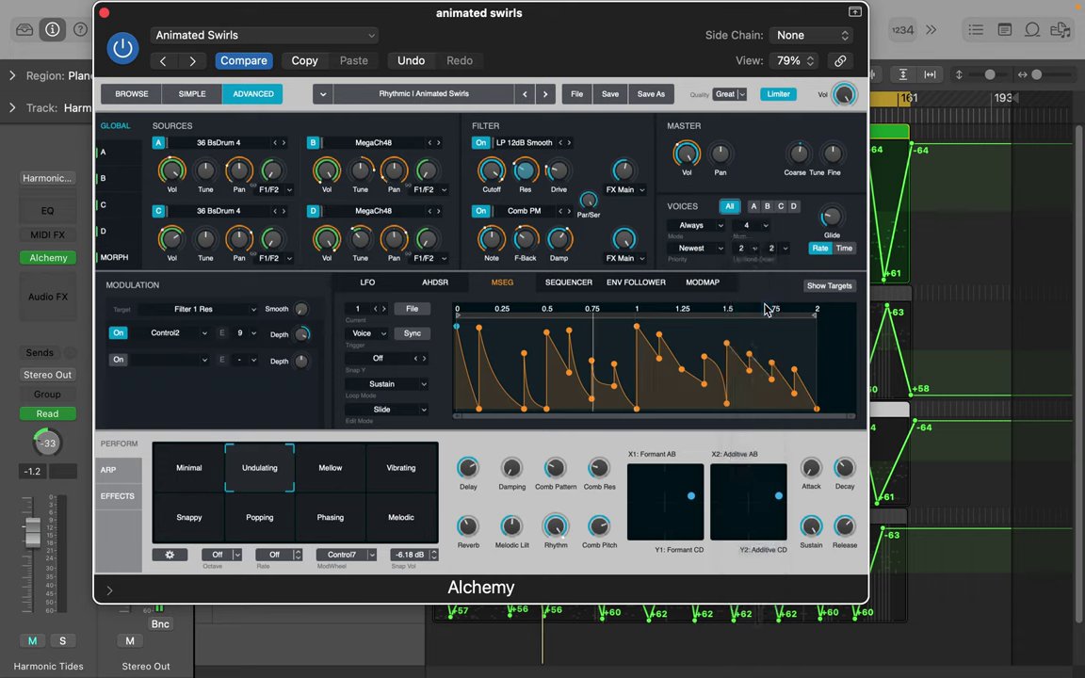
click(831, 213)
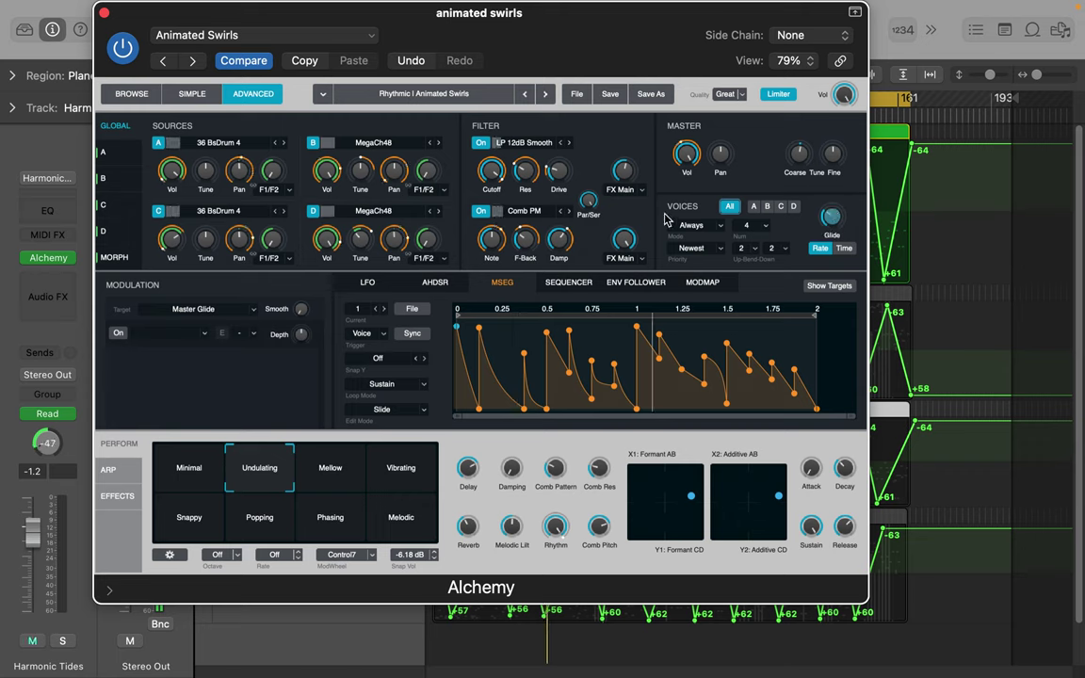
click(407, 337)
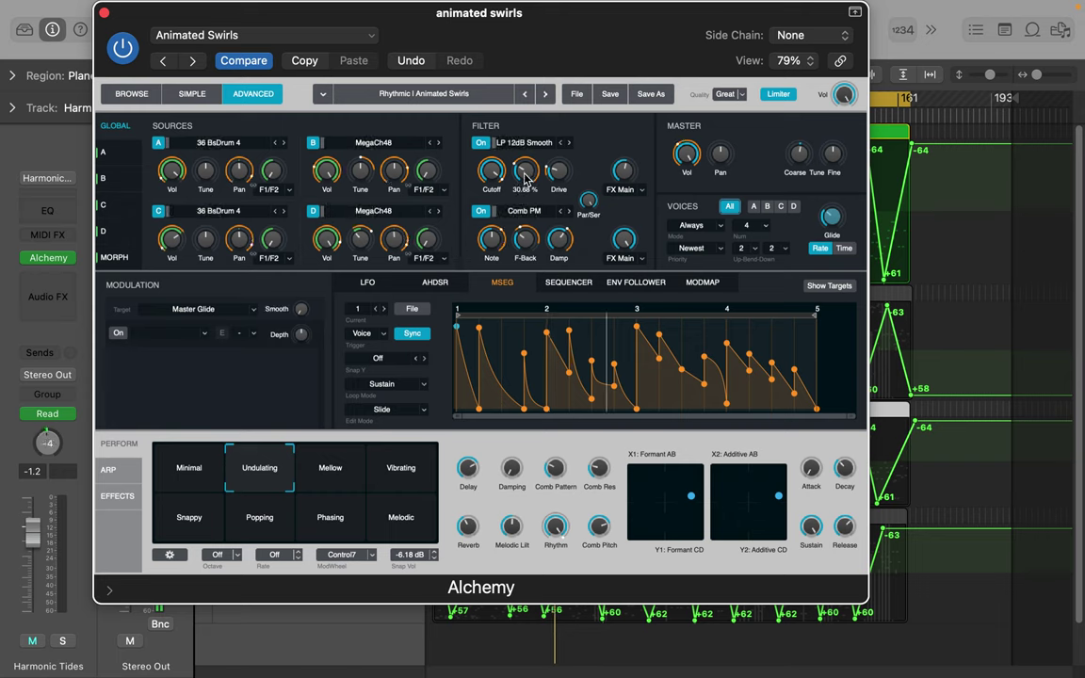
Step: Assign LFO1 (Triangle) as a modulator of the Master Pan and raise its modulation depth fully
click(720, 154)
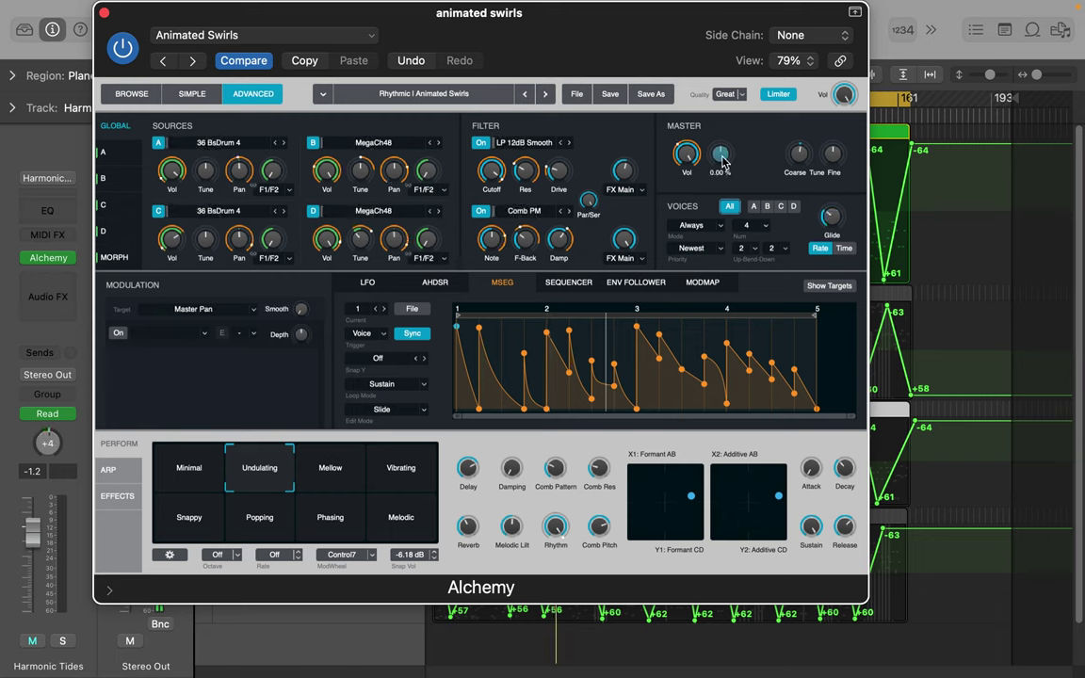
click(118, 332)
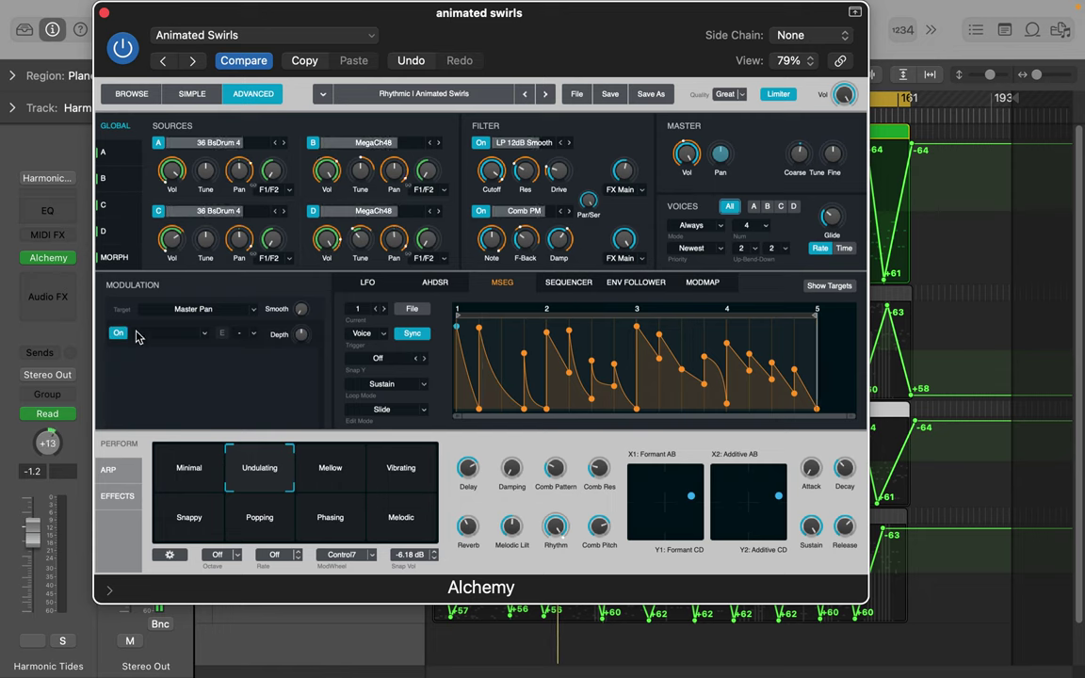
click(208, 334)
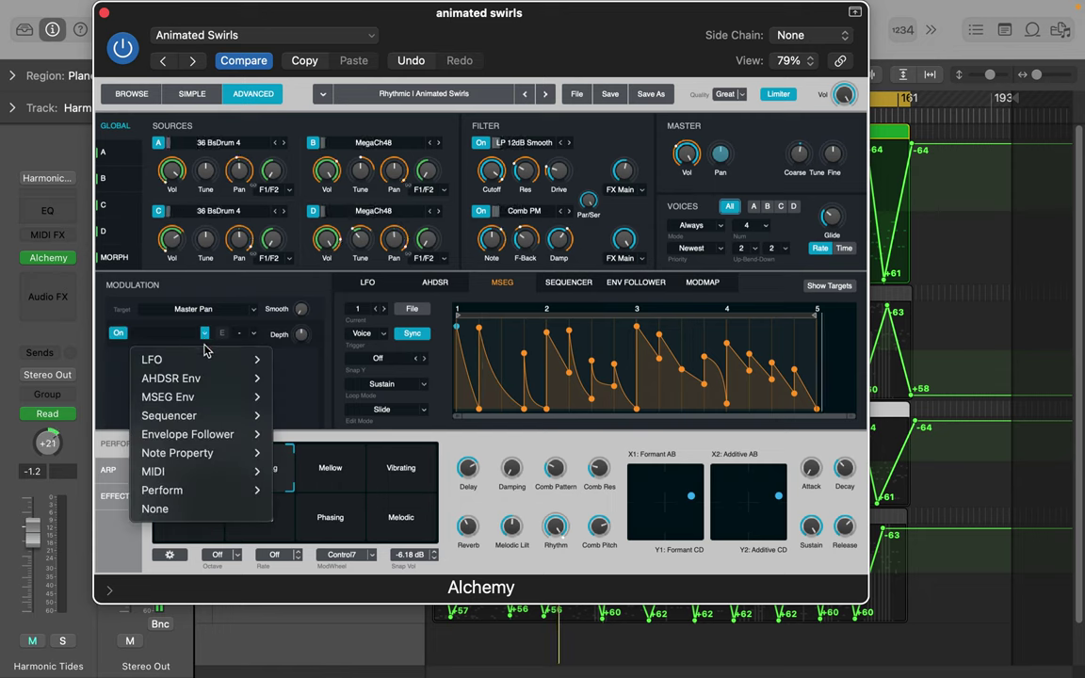
mouse_move(206, 359)
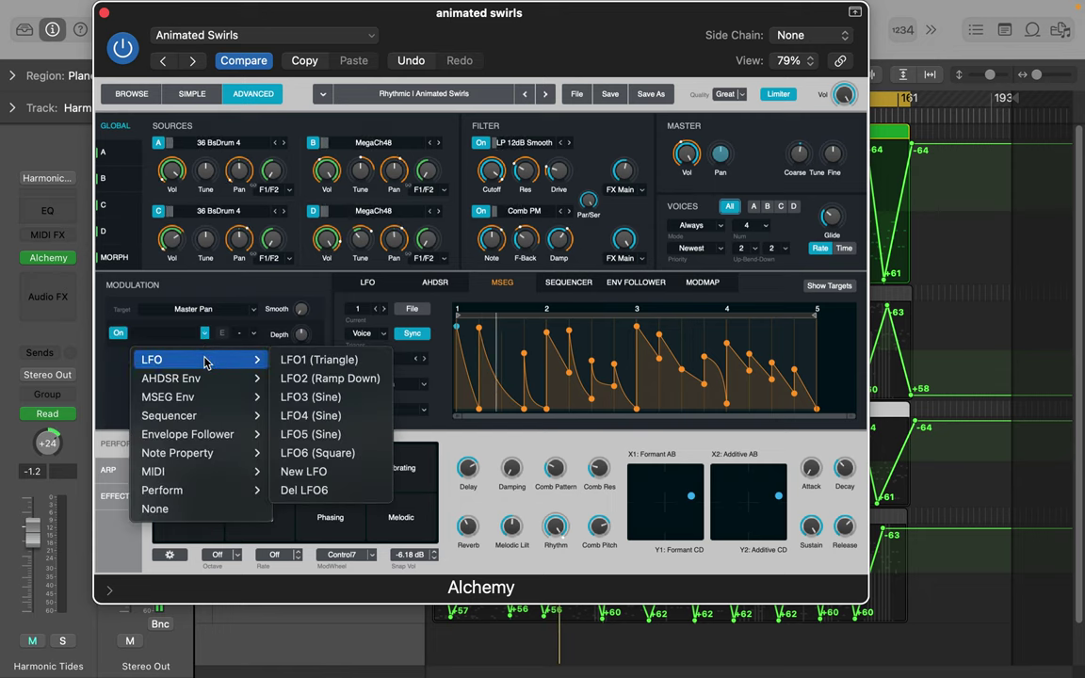
click(312, 360)
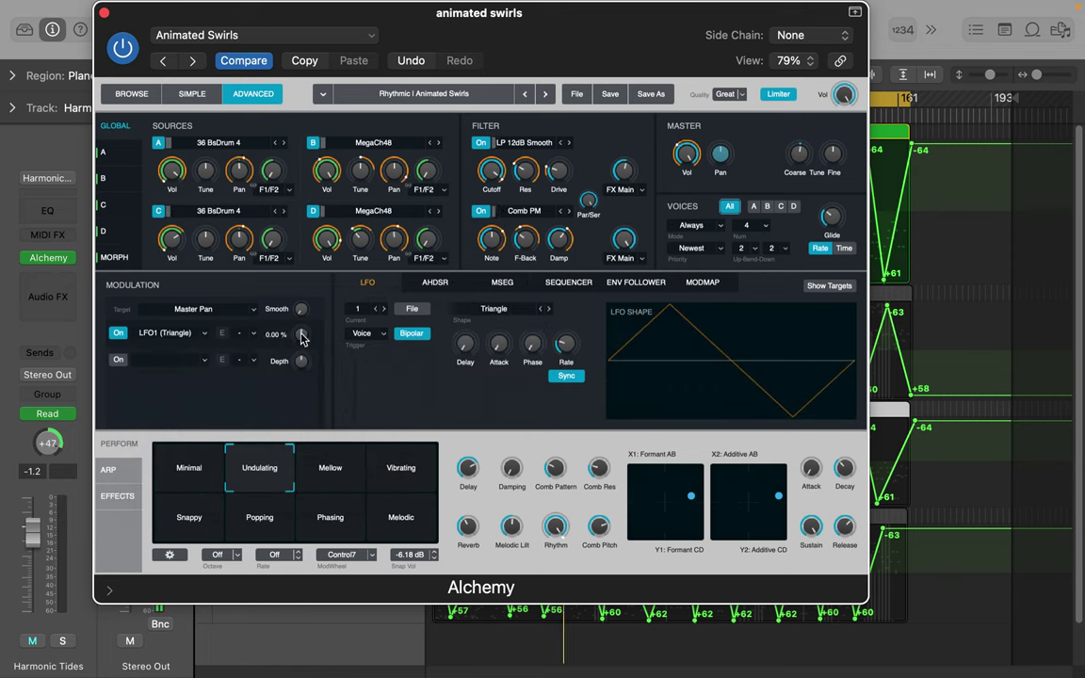
drag(301, 337, 305, 197)
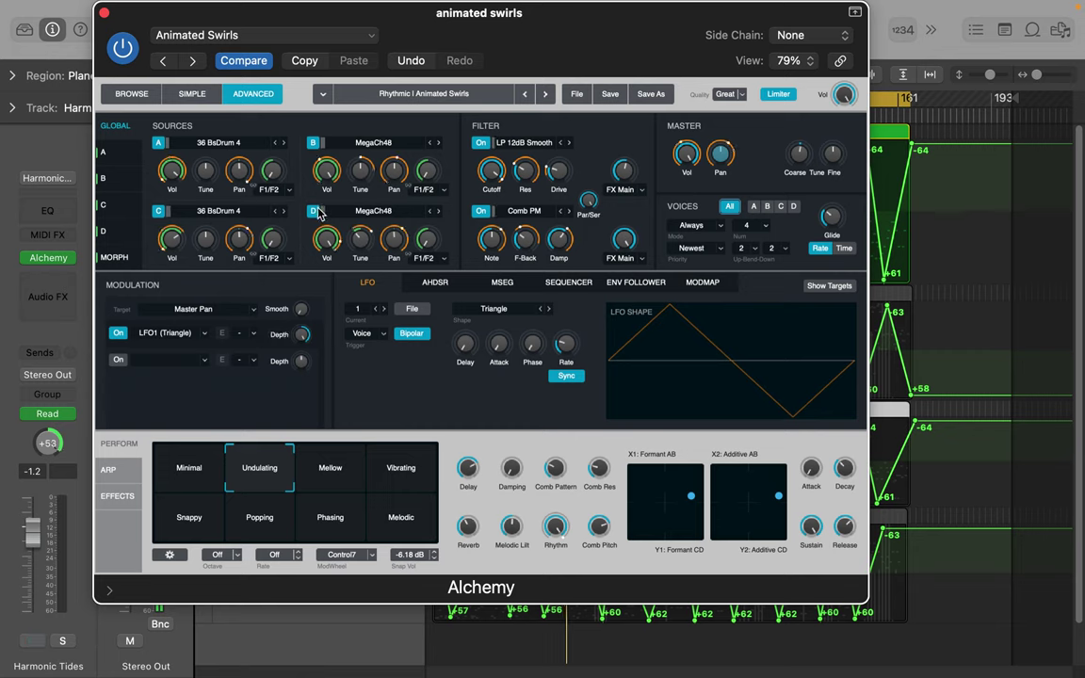
Step: Try different Smooth and LFO1 Depth amounts with the Master Pan shifted left to -39.74%, and check the available mod maps
drag(304, 316, 314, 244)
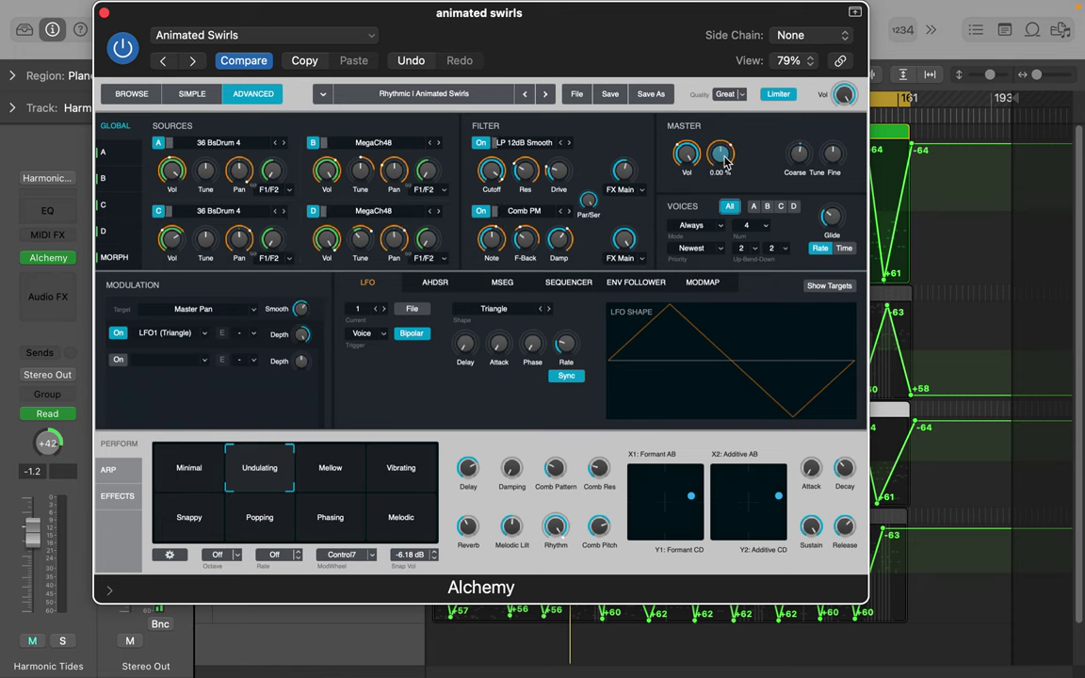
drag(719, 160, 720, 314)
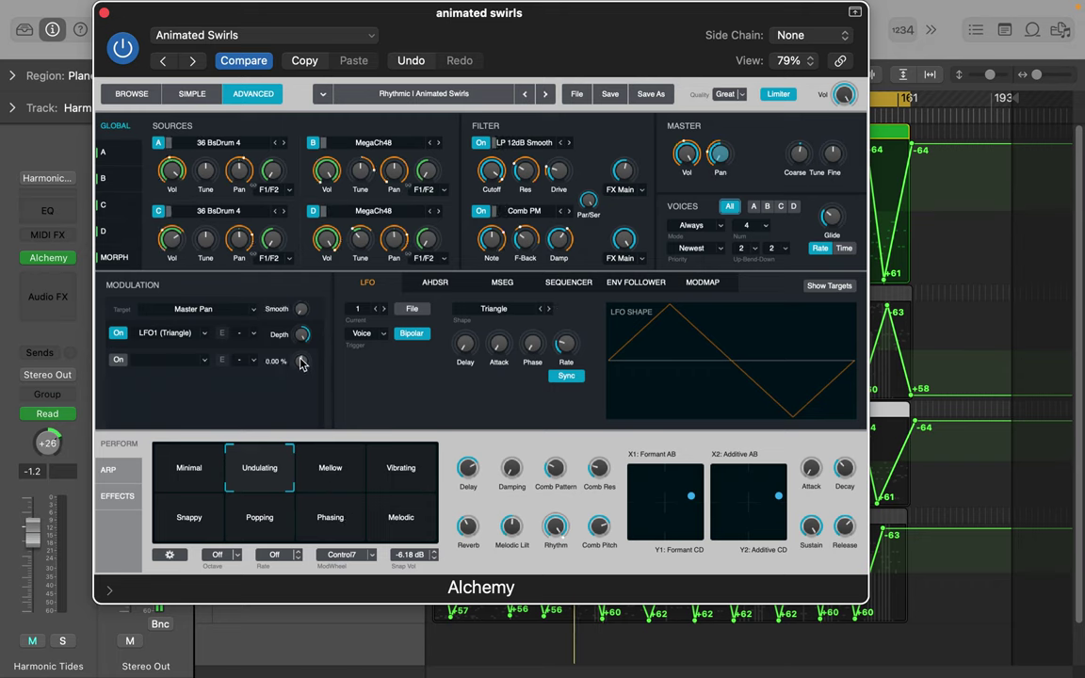
drag(301, 334, 310, 394)
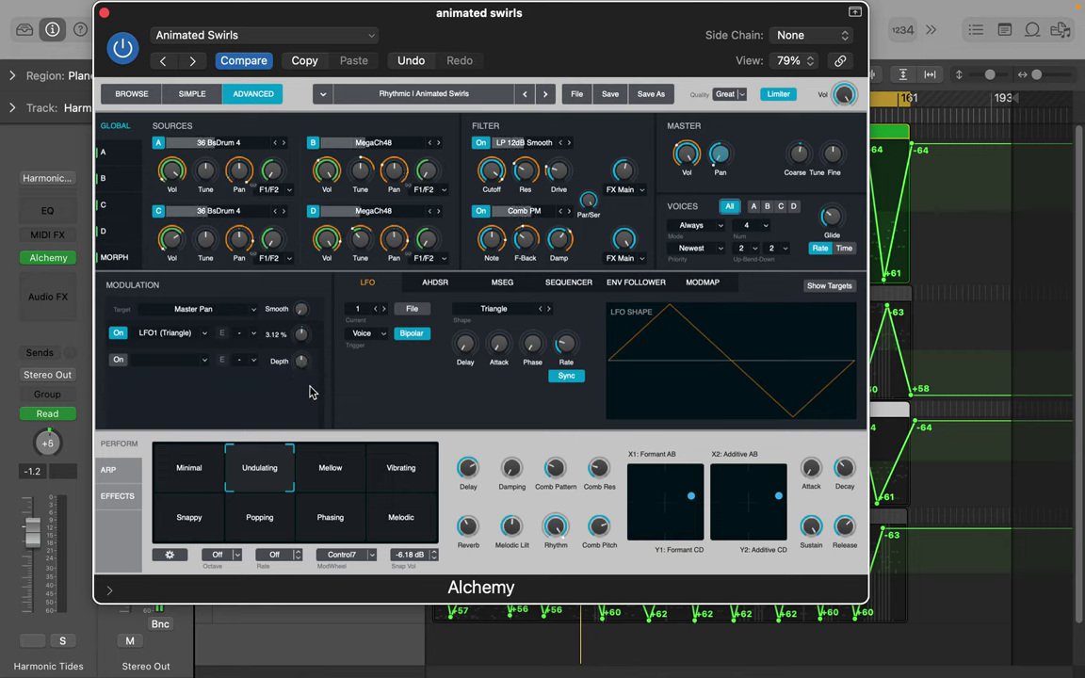
drag(724, 158, 712, 113)
drag(302, 335, 303, 302)
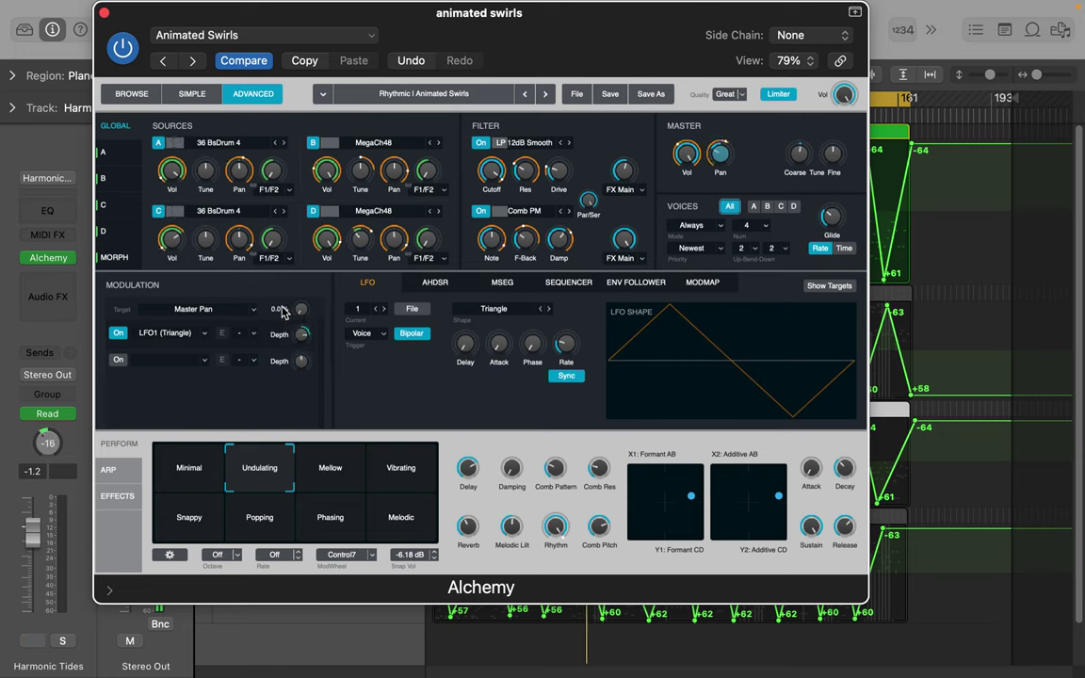
click(253, 333)
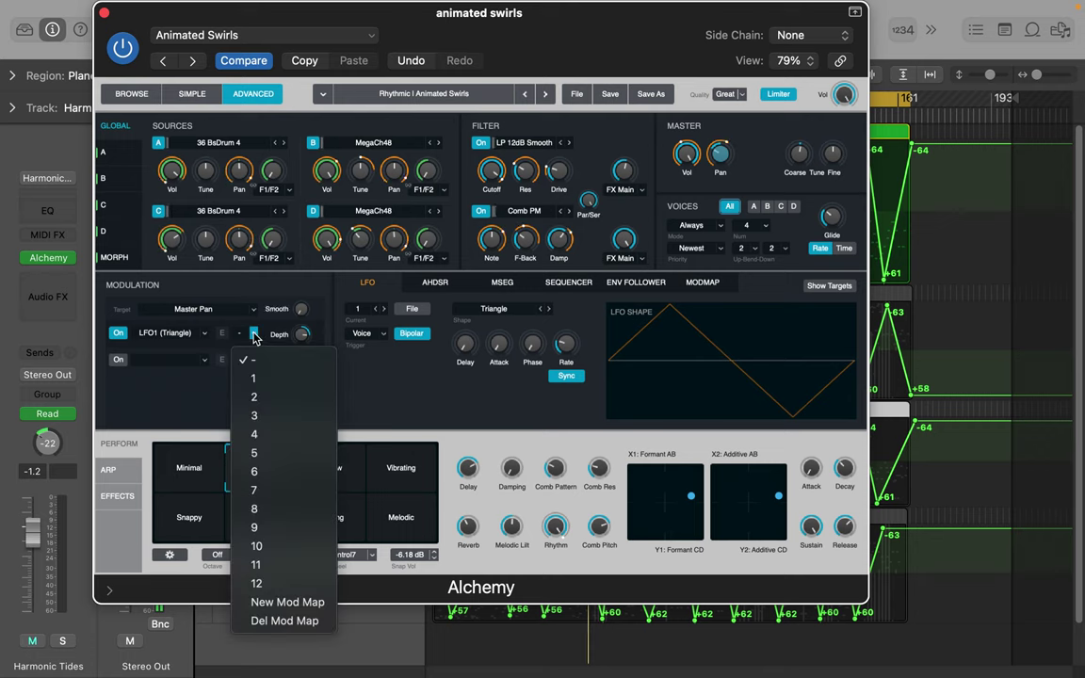
click(253, 336)
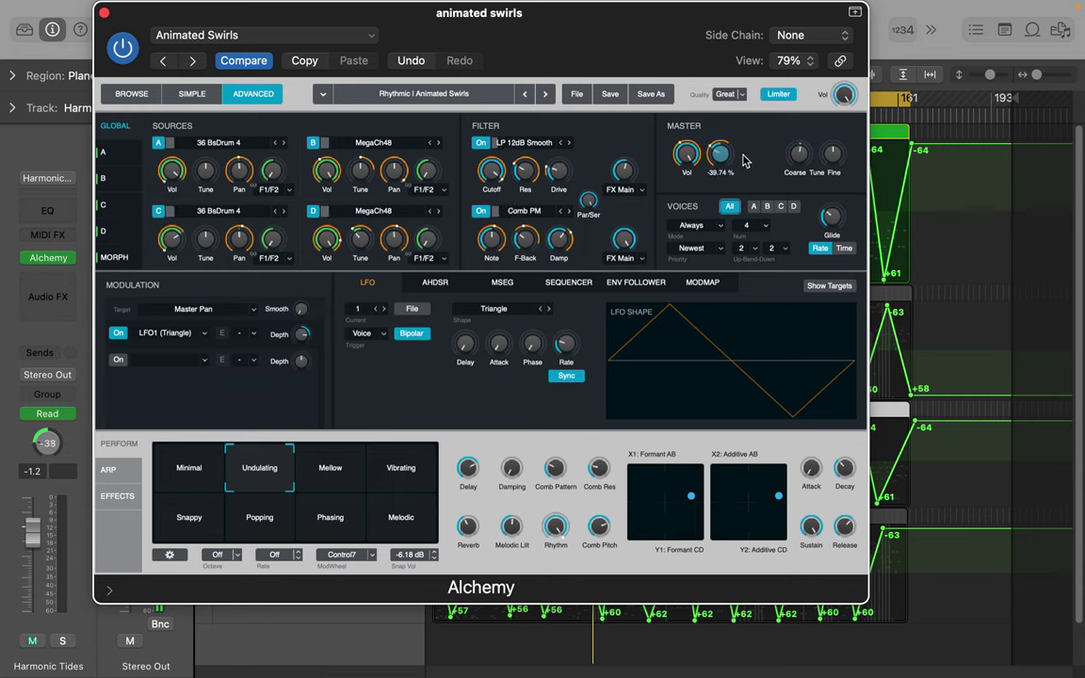
Step: Bring the Master Pan to -4.85% and compare its modulation setup with that of source D's pan
drag(722, 158, 719, 127)
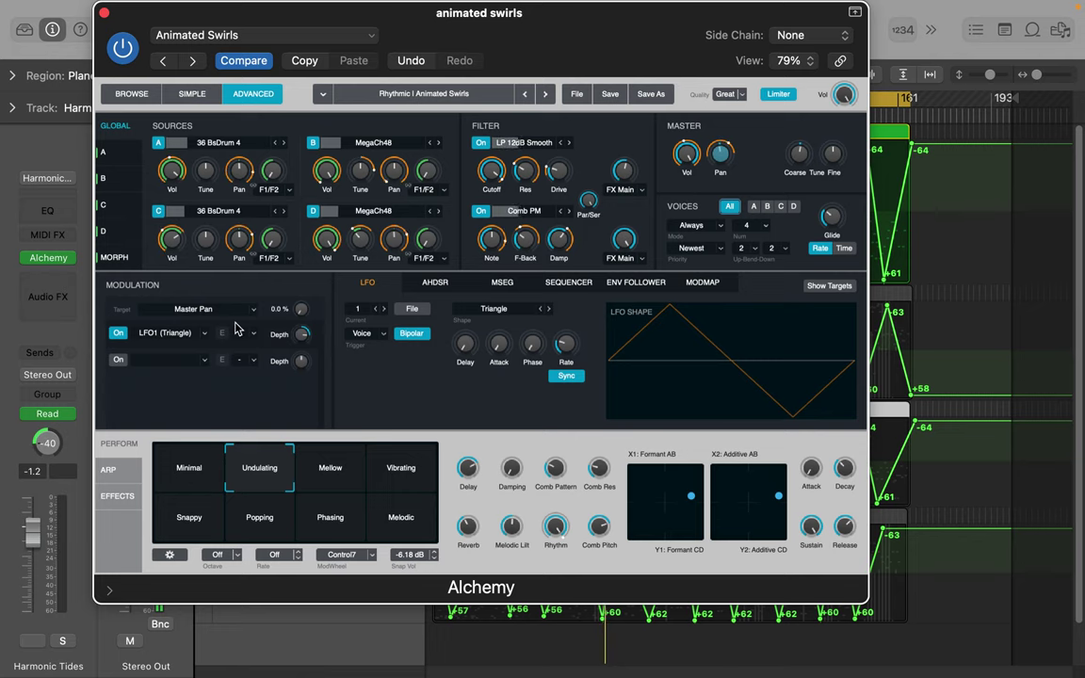
click(396, 245)
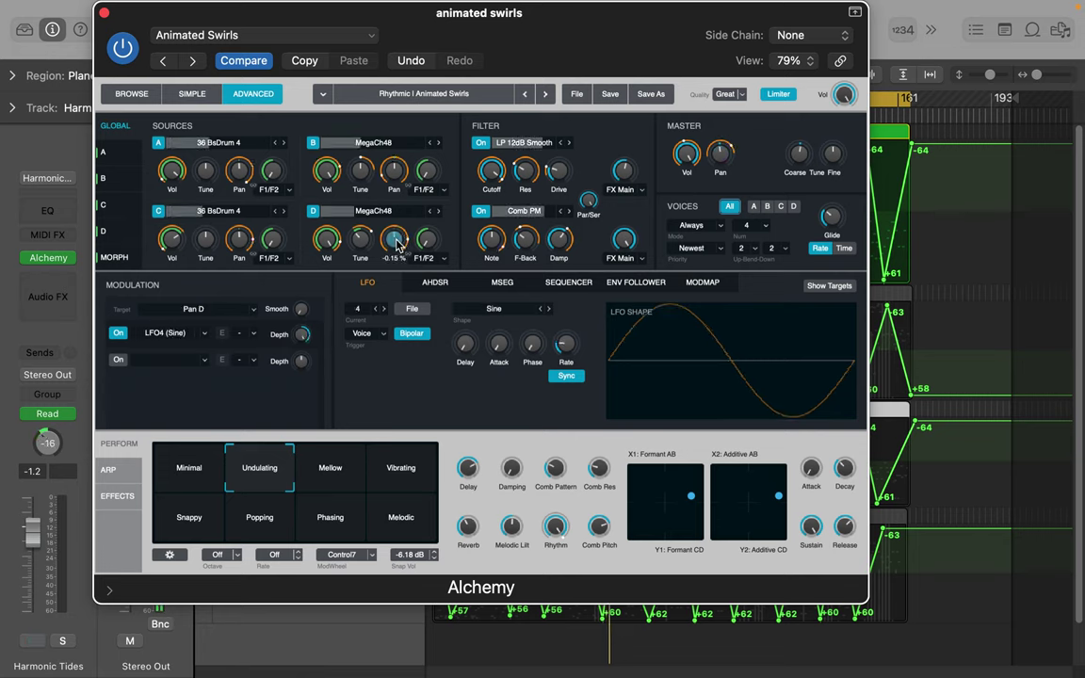
click(723, 156)
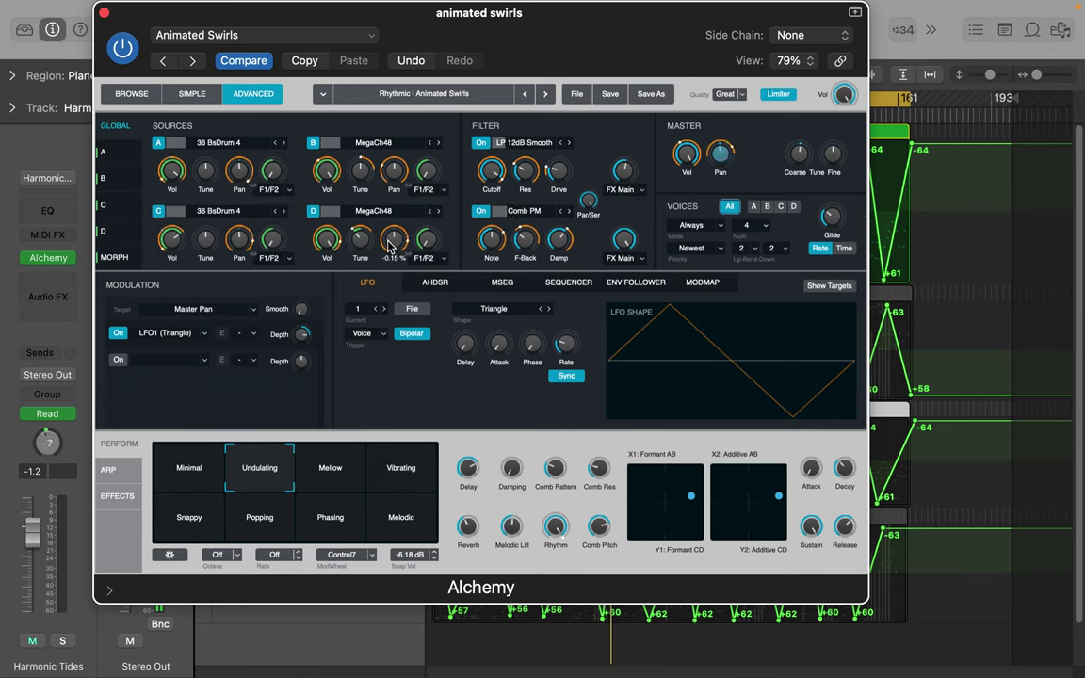
Step: Set the Master Pan's LFO1 modulation depth to 100% and the Master Pan to -50.19%, trying lower values along the way
drag(302, 343, 300, 240)
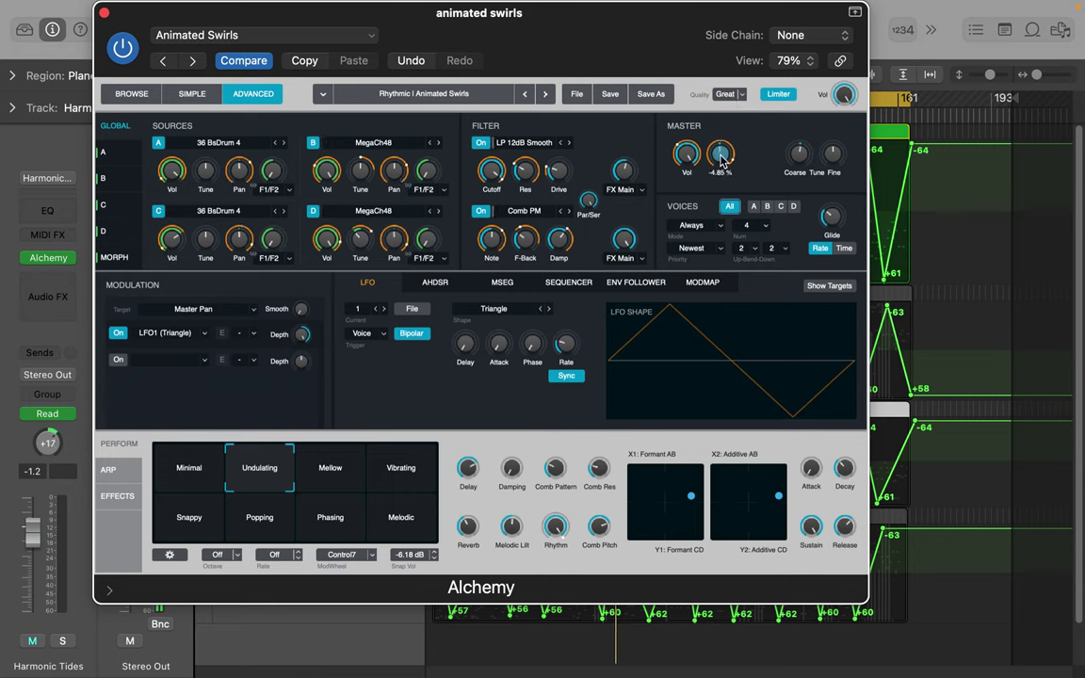
drag(722, 170, 724, 257)
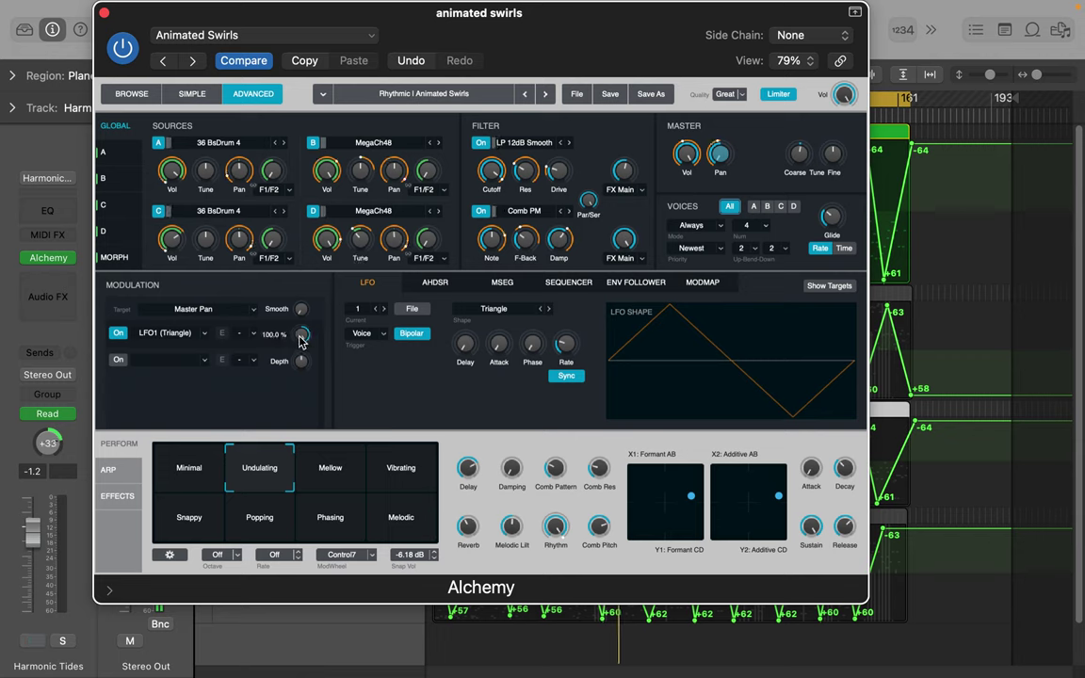
drag(302, 341, 359, 436)
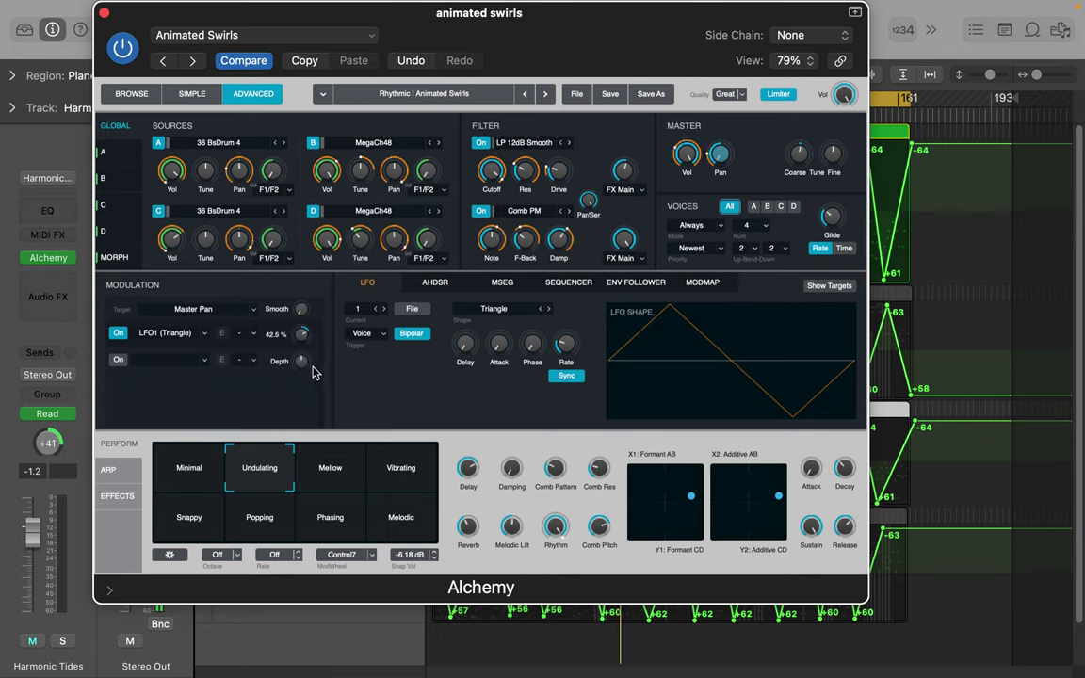
drag(302, 341, 294, 170)
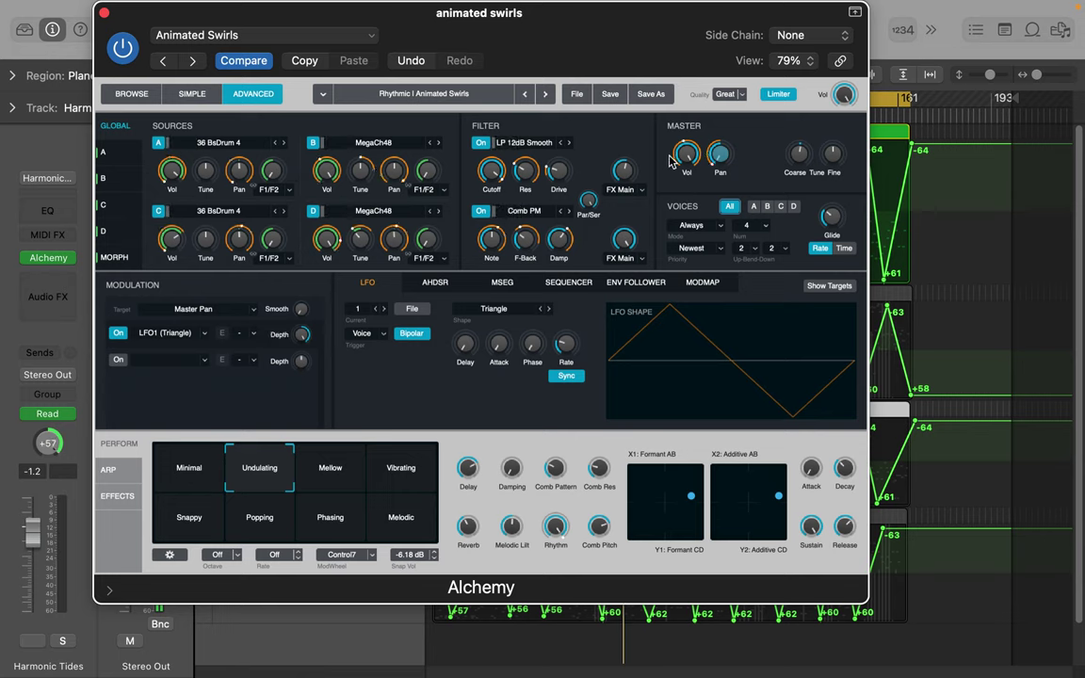
drag(719, 160, 719, 117)
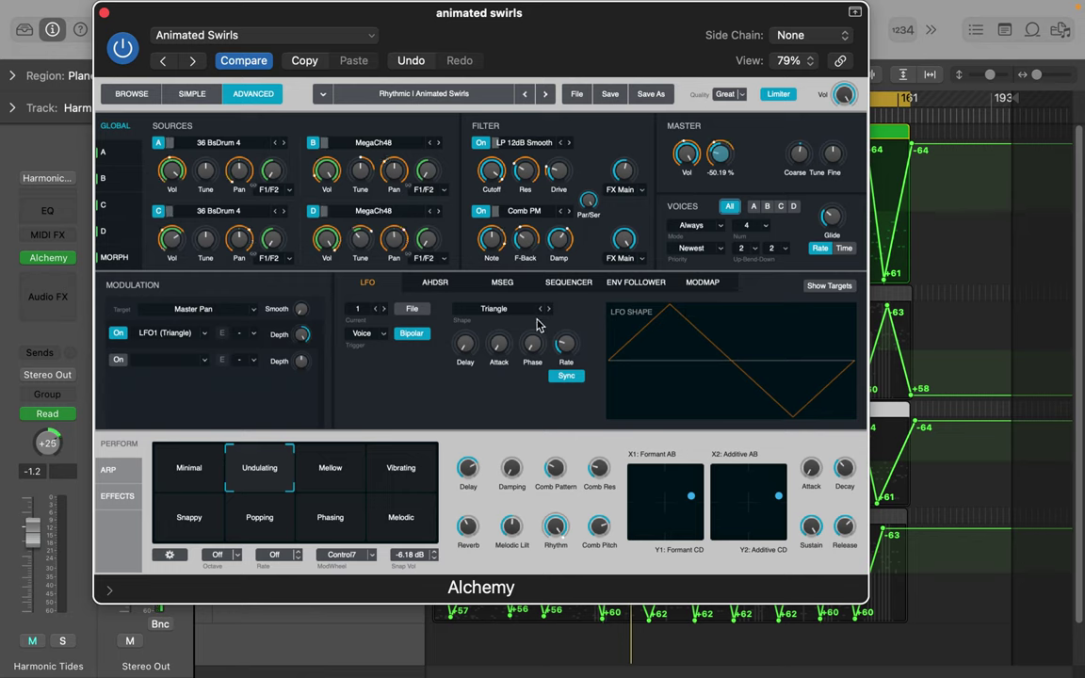
Step: Try LFO1 with Bipolar off, turn Bipolar back on and check the Trigger options
click(413, 335)
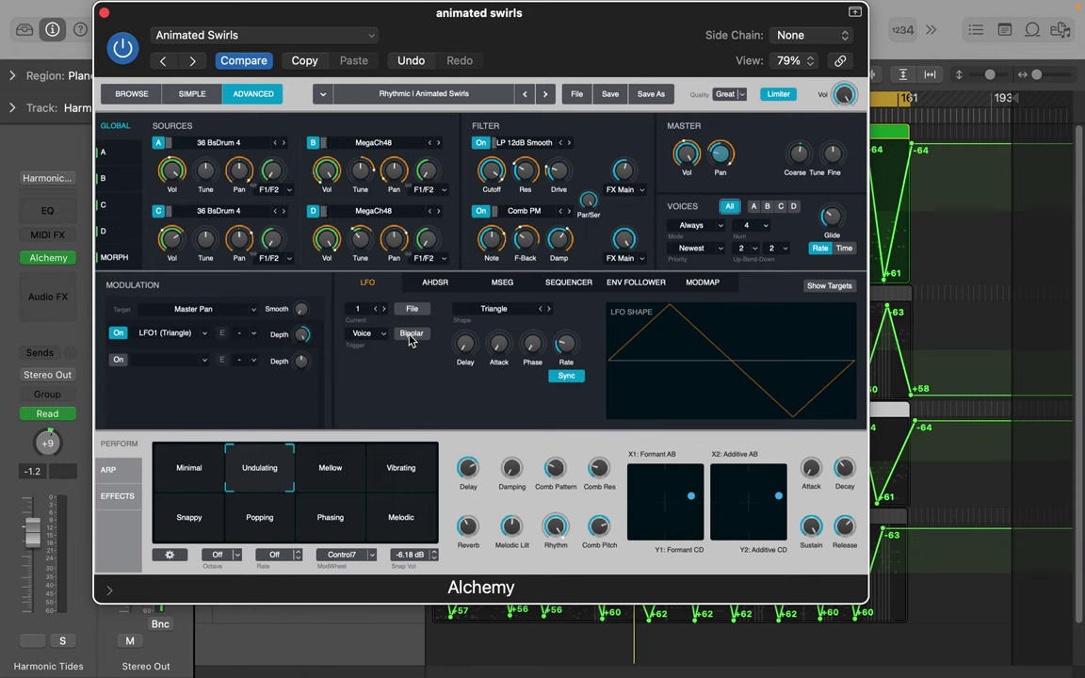
click(412, 336)
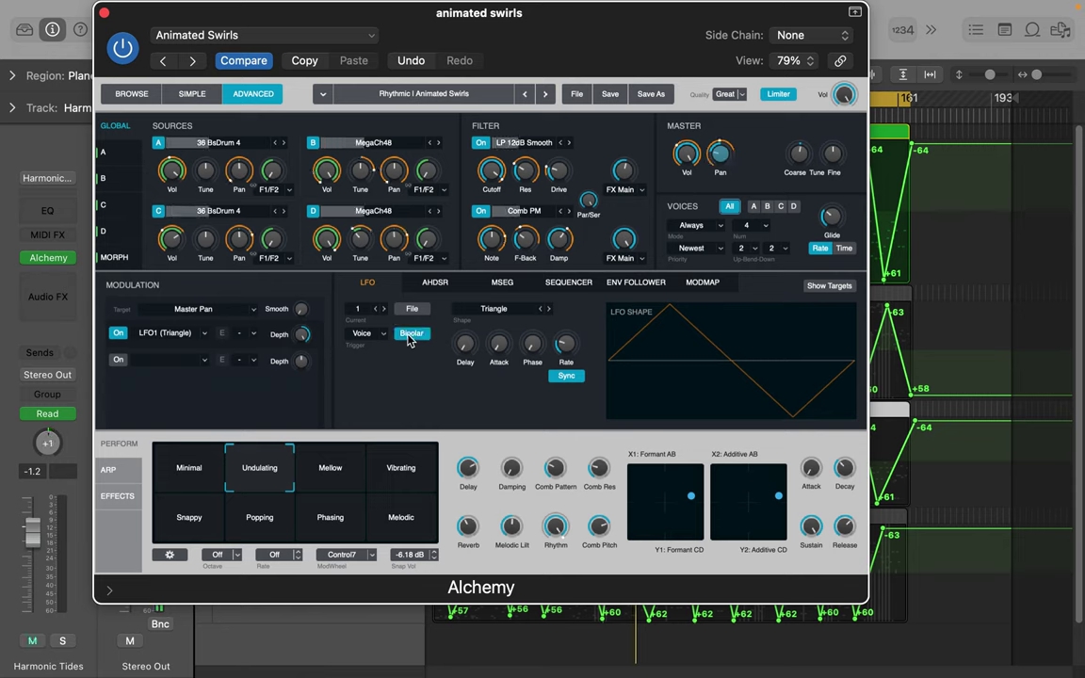
click(384, 334)
click(385, 336)
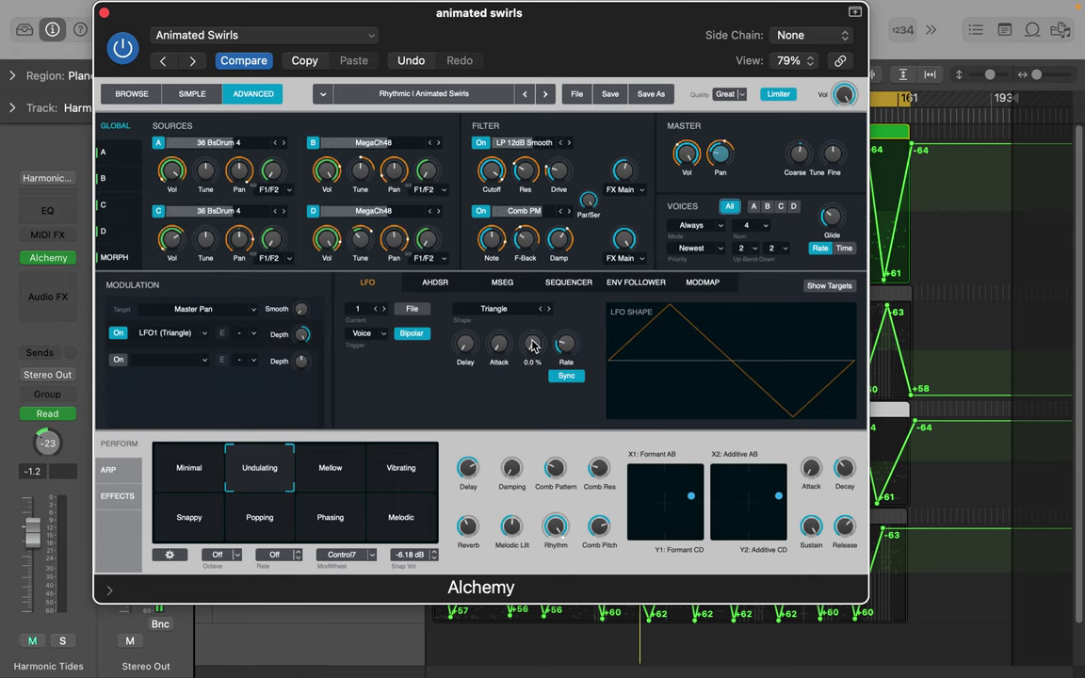
Step: Raise LFO1's Phase, Attack, Delay and Rate
drag(533, 343, 532, 294)
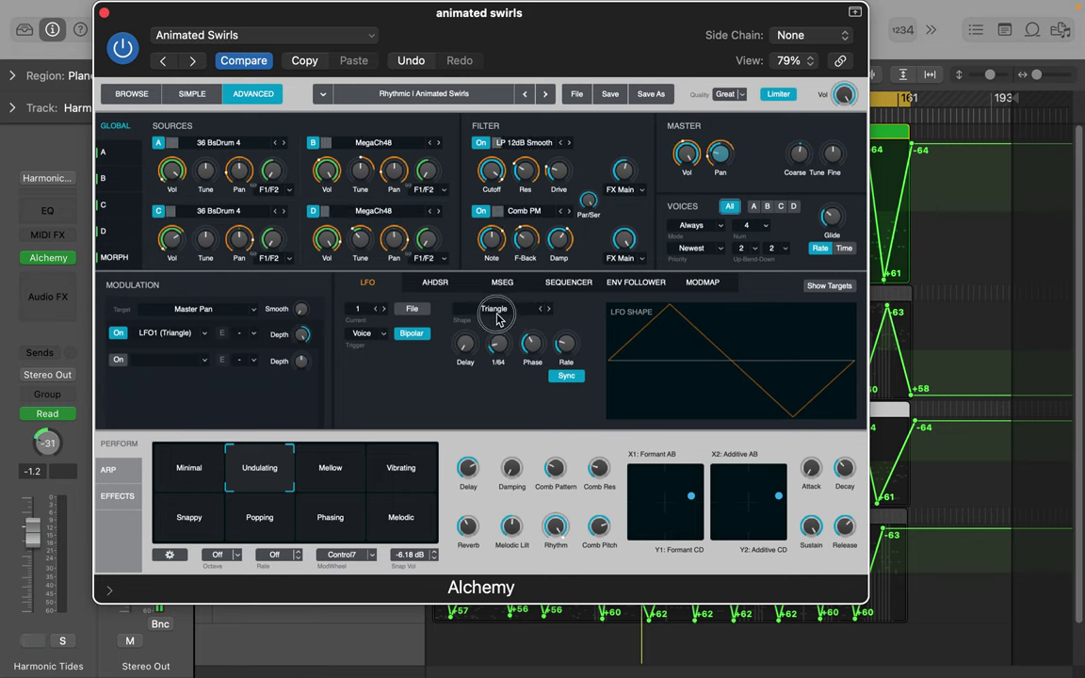
click(507, 346)
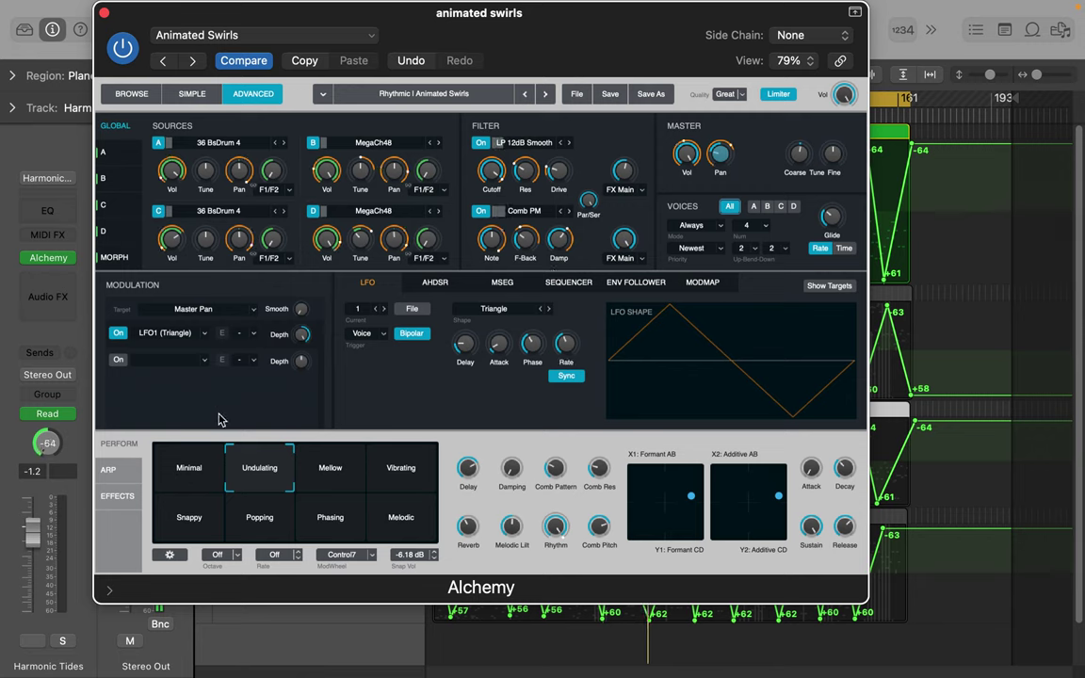
Step: Save the customised Alchemy setting as "Animated Swirls wvn 1" in the Alchemy settings folder
click(288, 44)
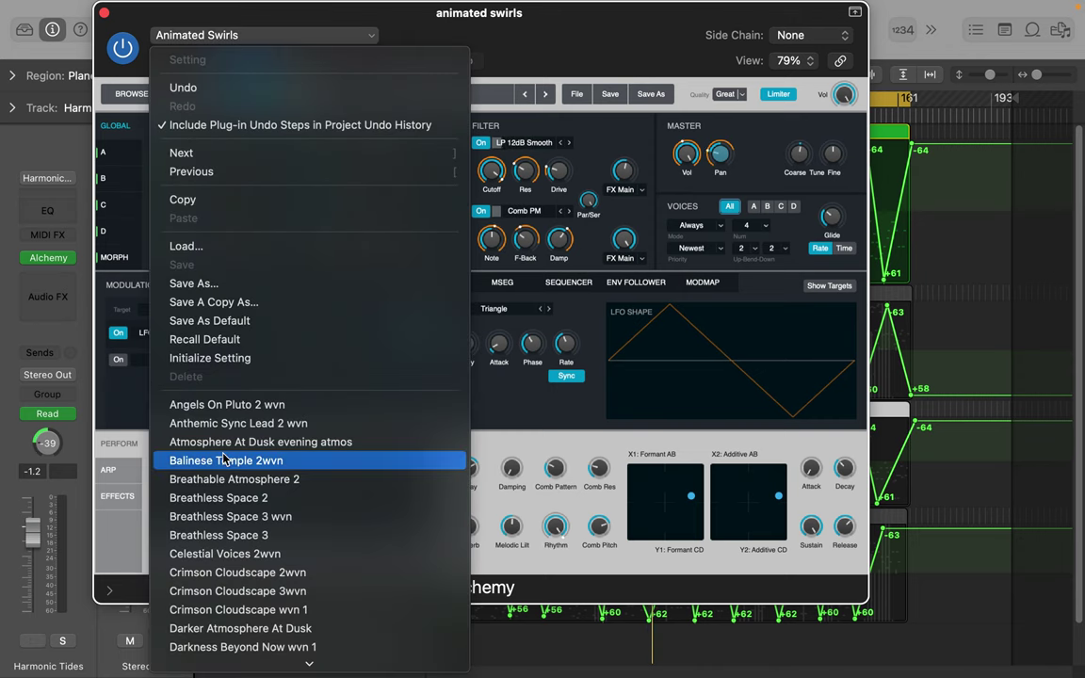
click(226, 283)
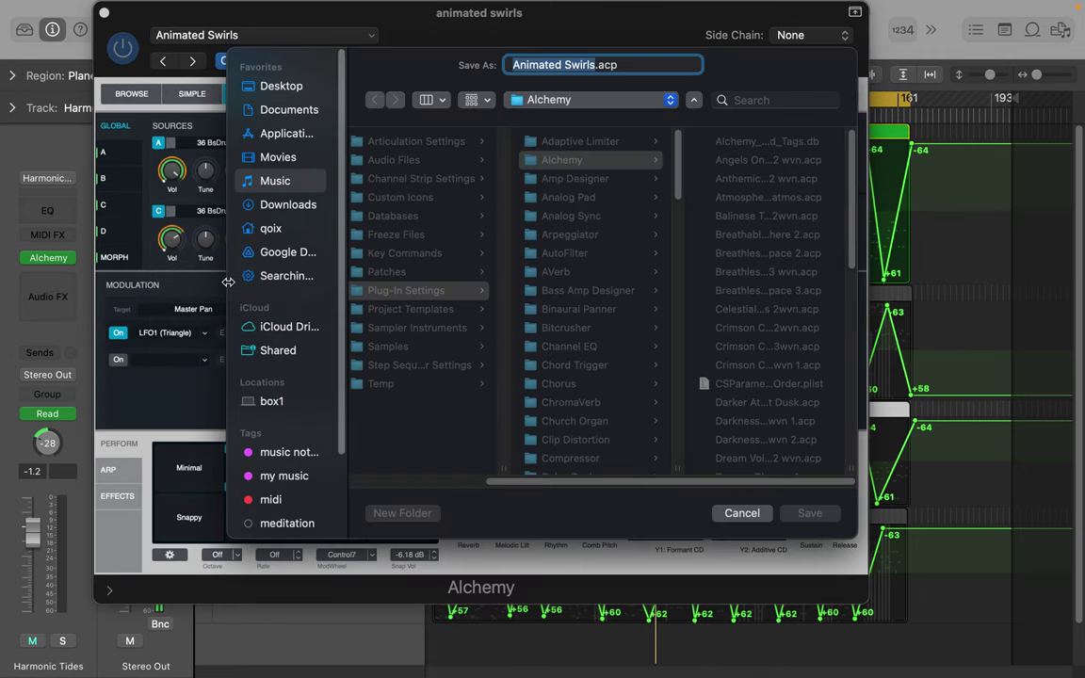
click(598, 65)
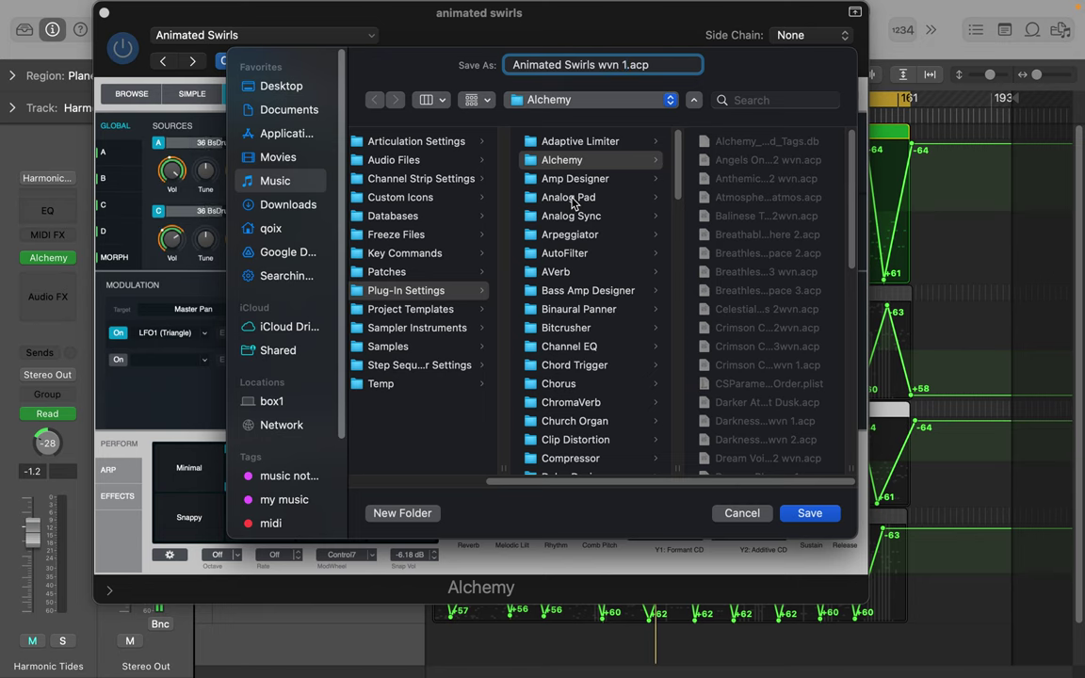
key(Return)
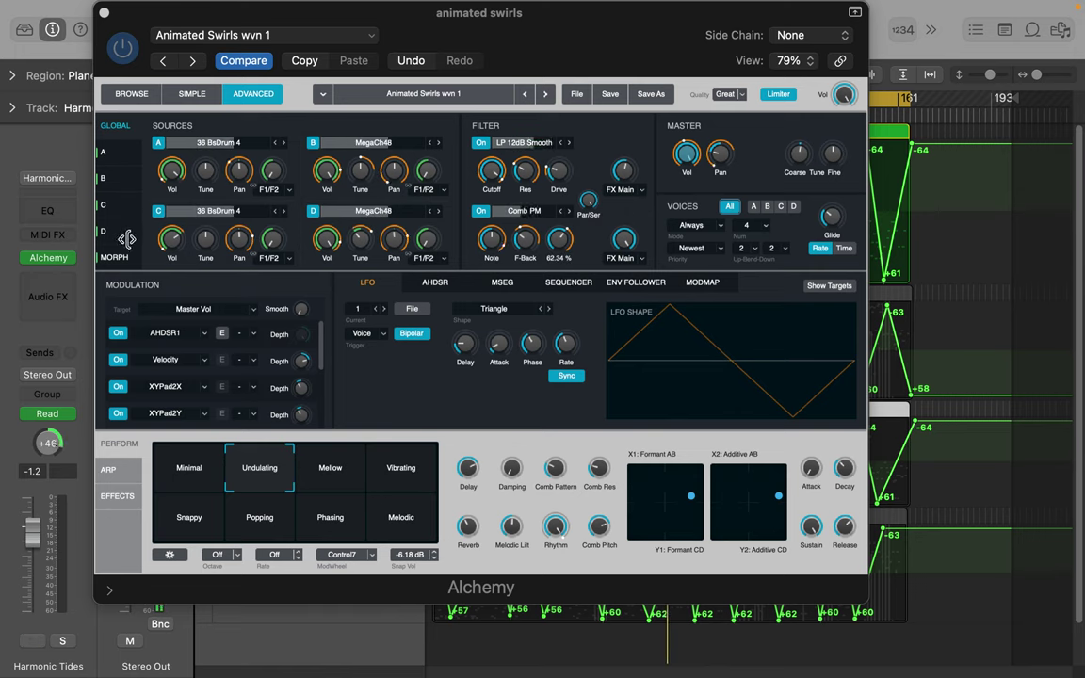
Step: Open the effects and shape the Convolution Reverb by pulling its upper envelope point earlier and lower, raising End and adjusting Wet
click(421, 378)
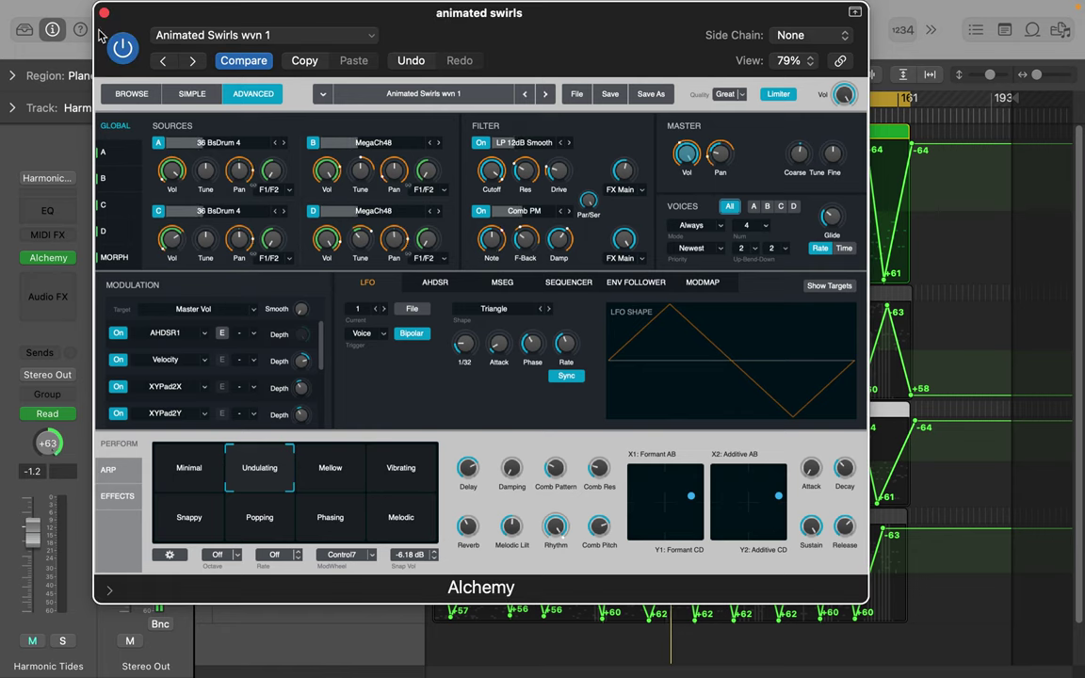
click(117, 495)
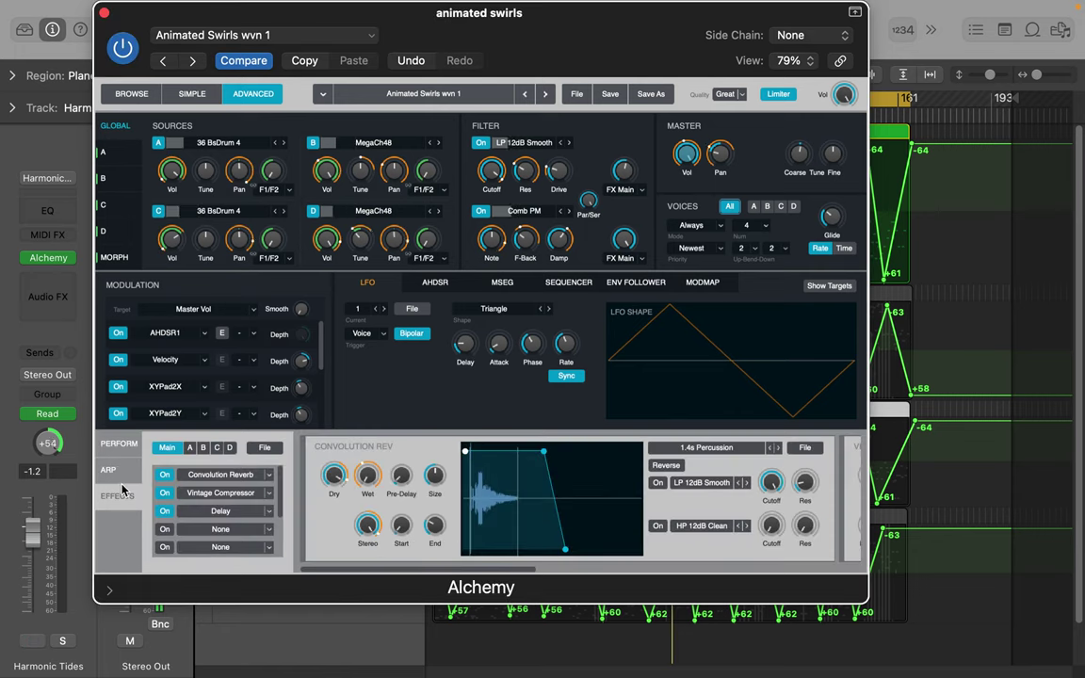
click(115, 474)
click(116, 497)
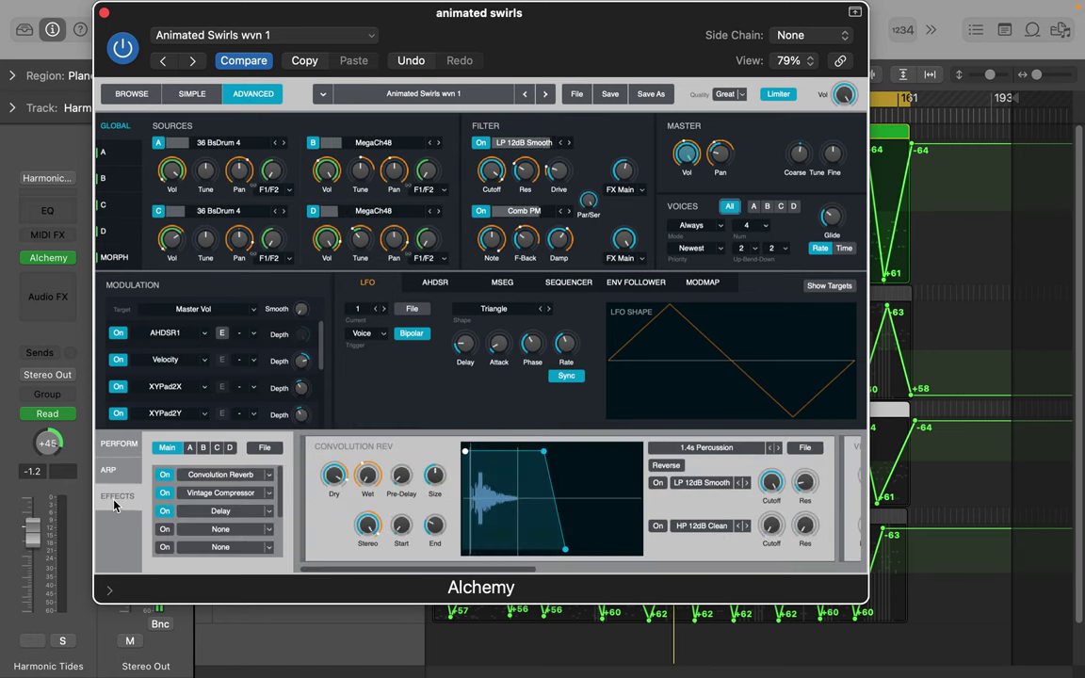
drag(545, 460, 509, 465)
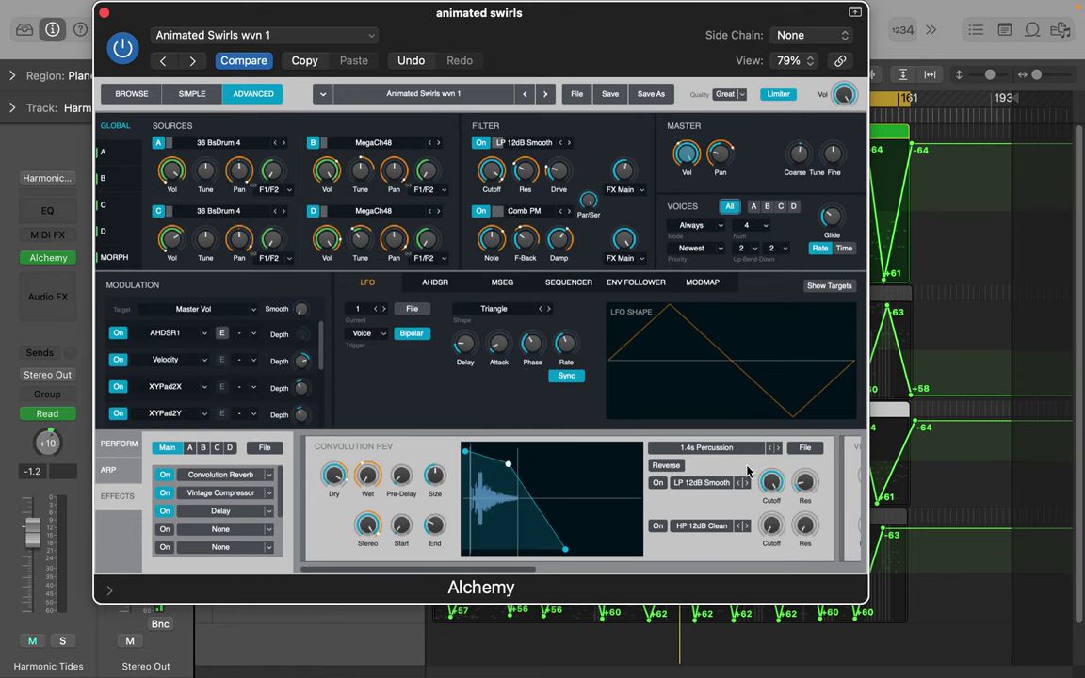
click(769, 528)
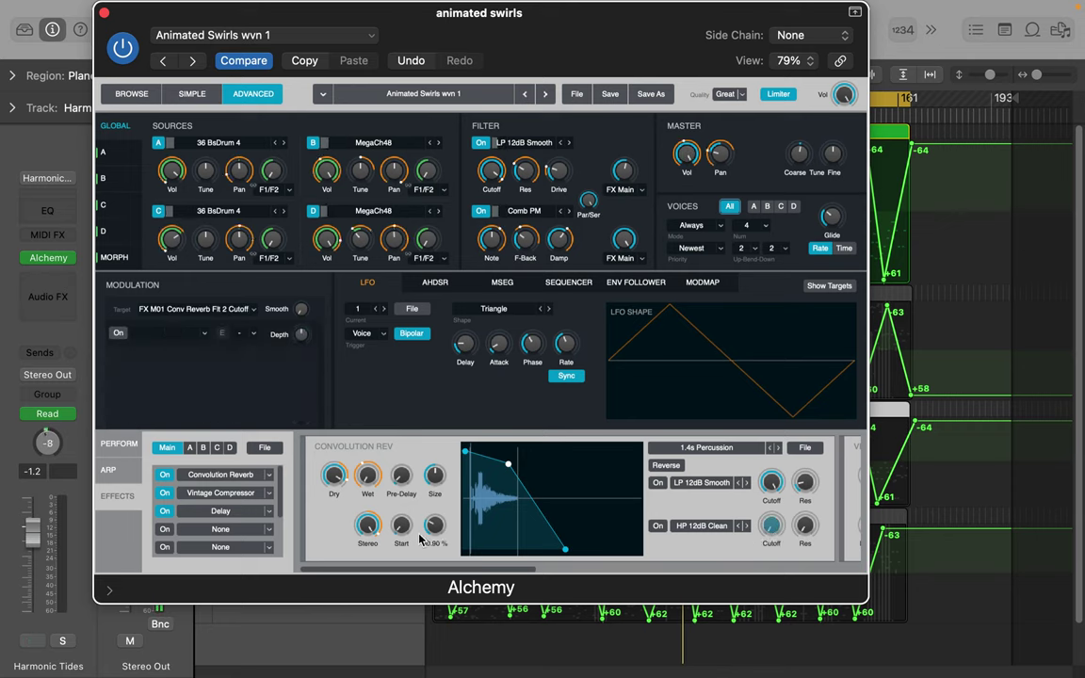
drag(433, 541, 427, 525)
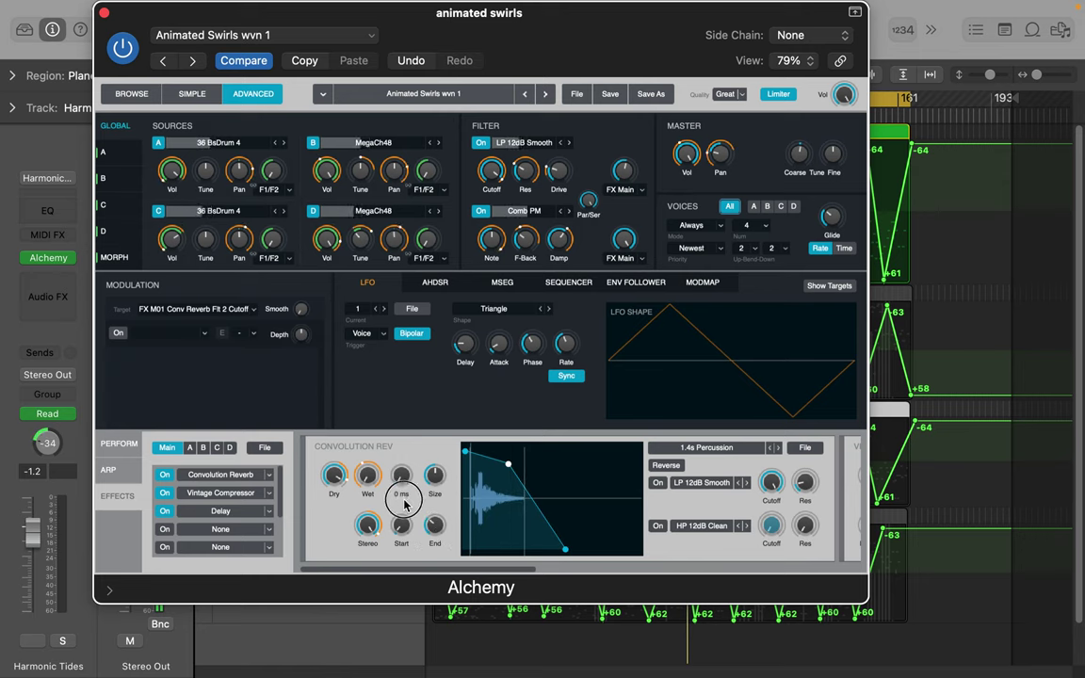
click(368, 476)
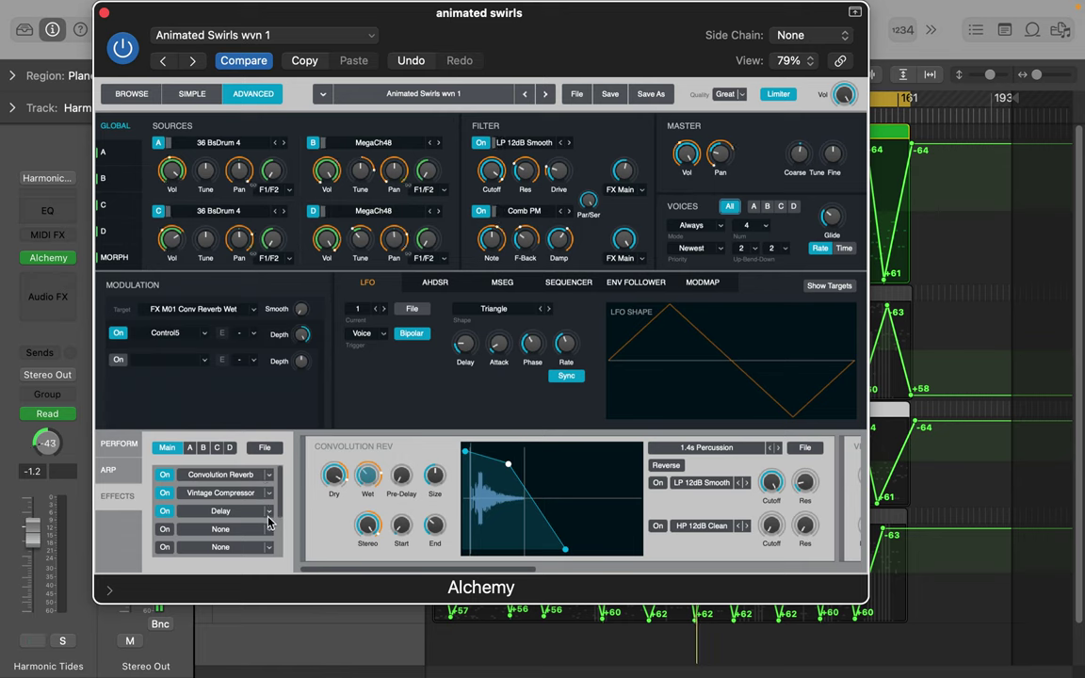
Step: Bring up the Delay and 3-Band EQ settings and adjust the EQ's low, mid and high gains plus its low and high frequencies
click(231, 514)
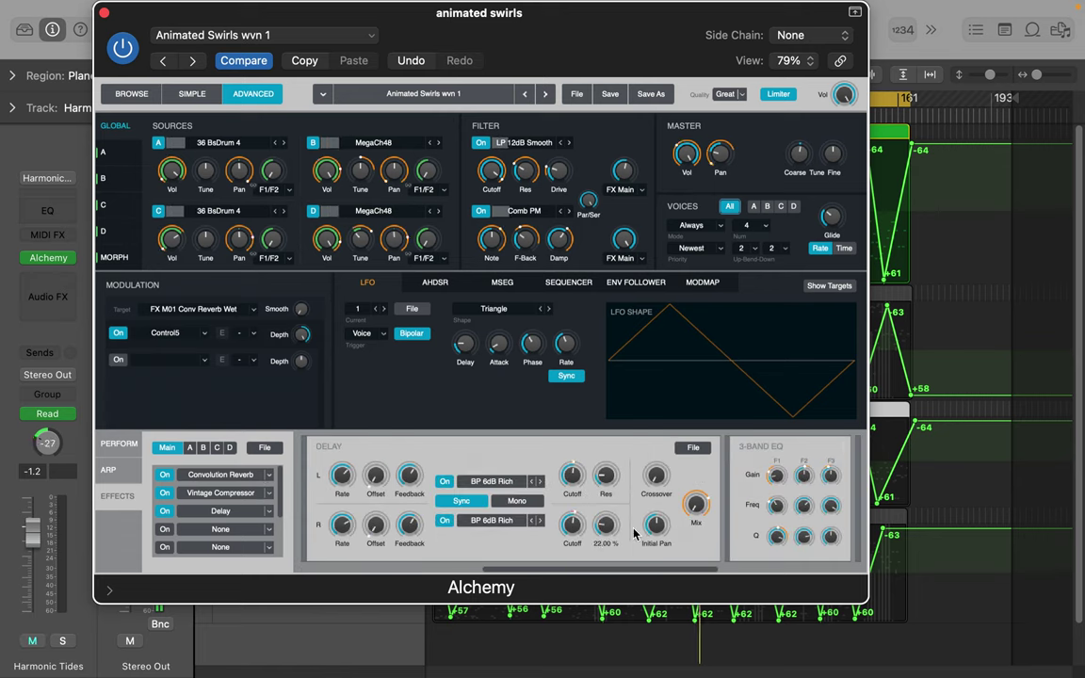
click(778, 507)
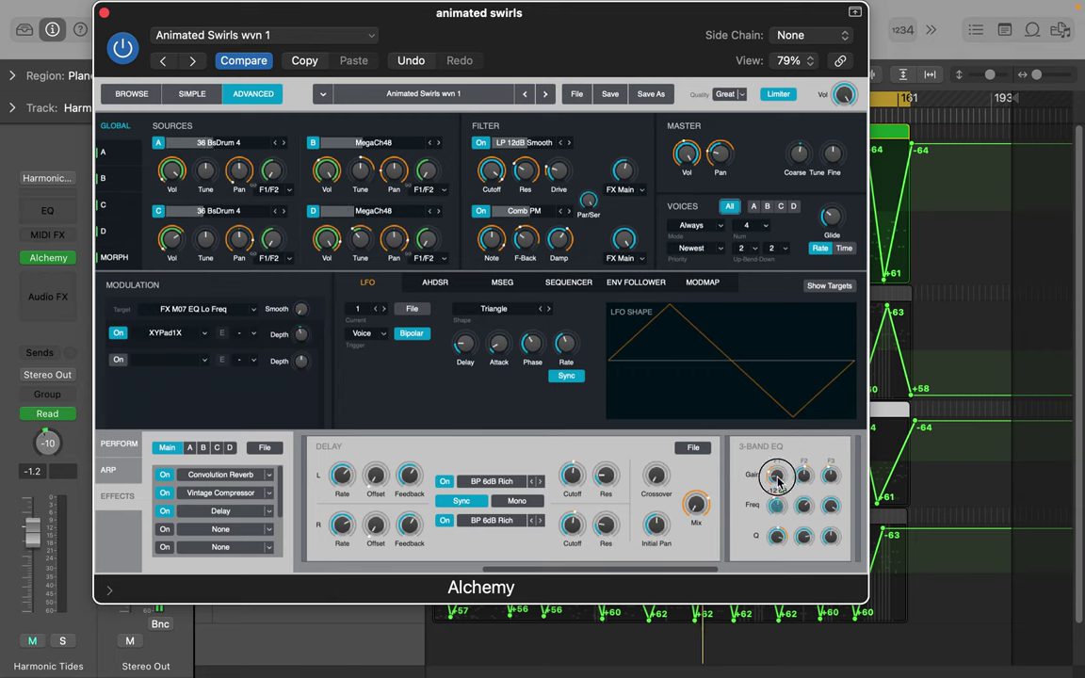
click(776, 475)
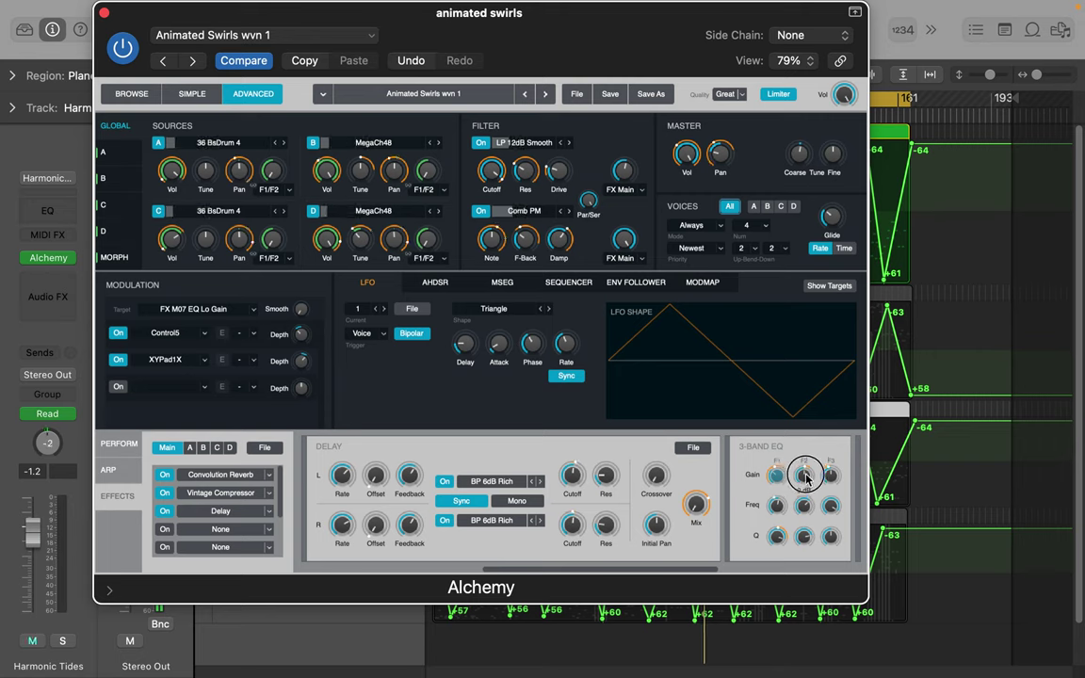
click(805, 476)
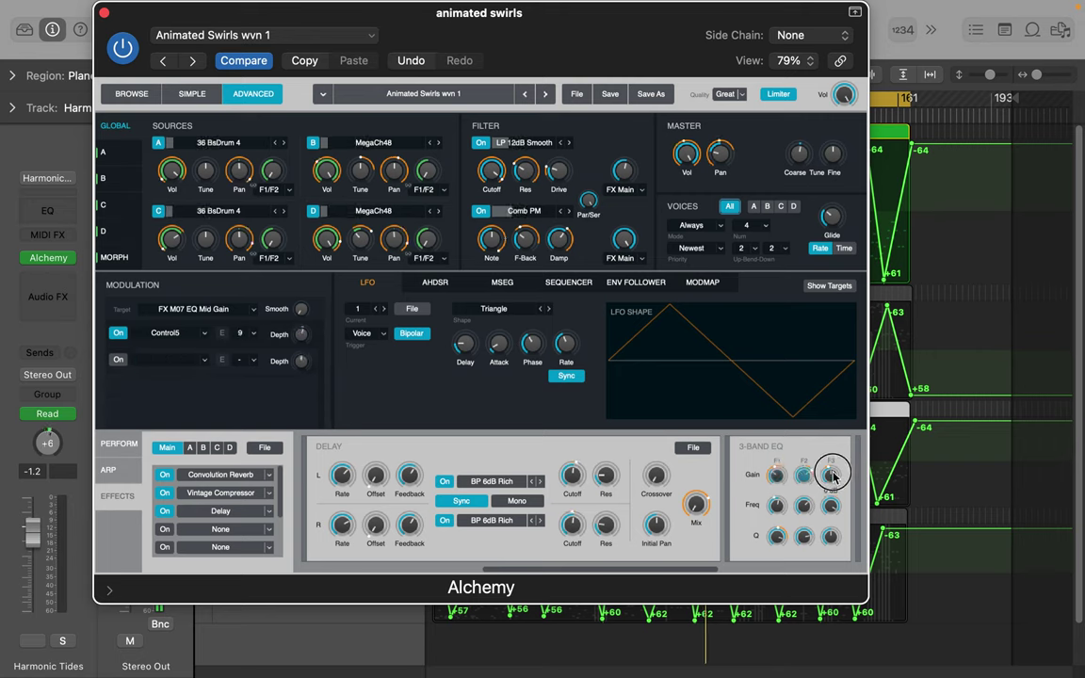
click(831, 474)
click(833, 507)
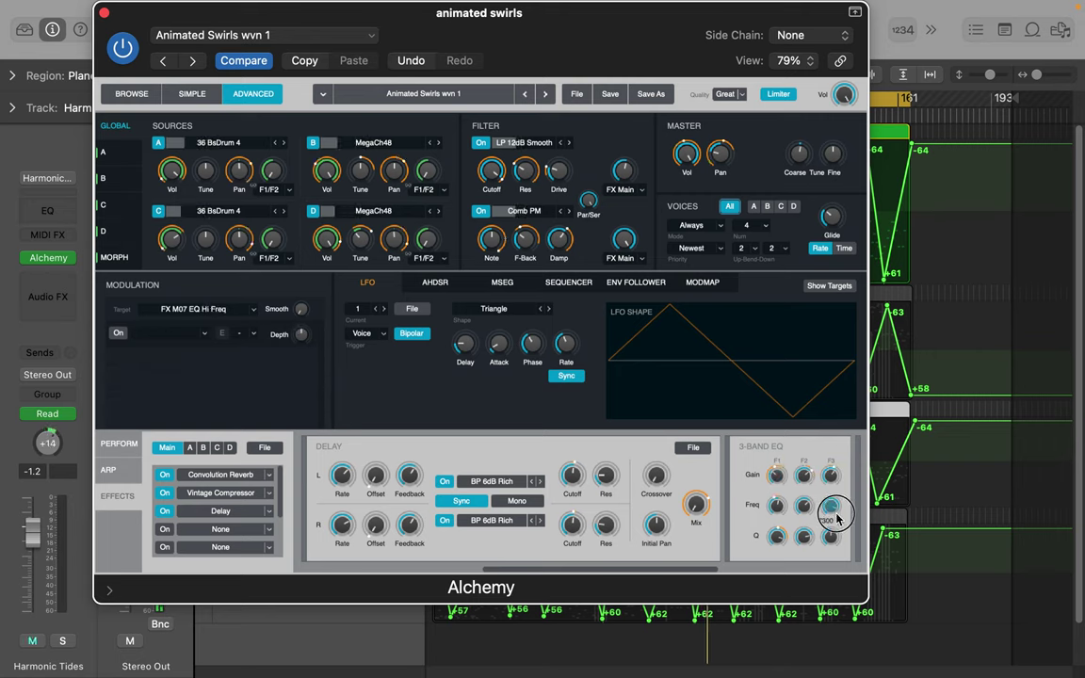
Step: Set the Delay's left Feedback to 77.75% and left Offset to about 0.06 s, and lower the left Rate
click(410, 481)
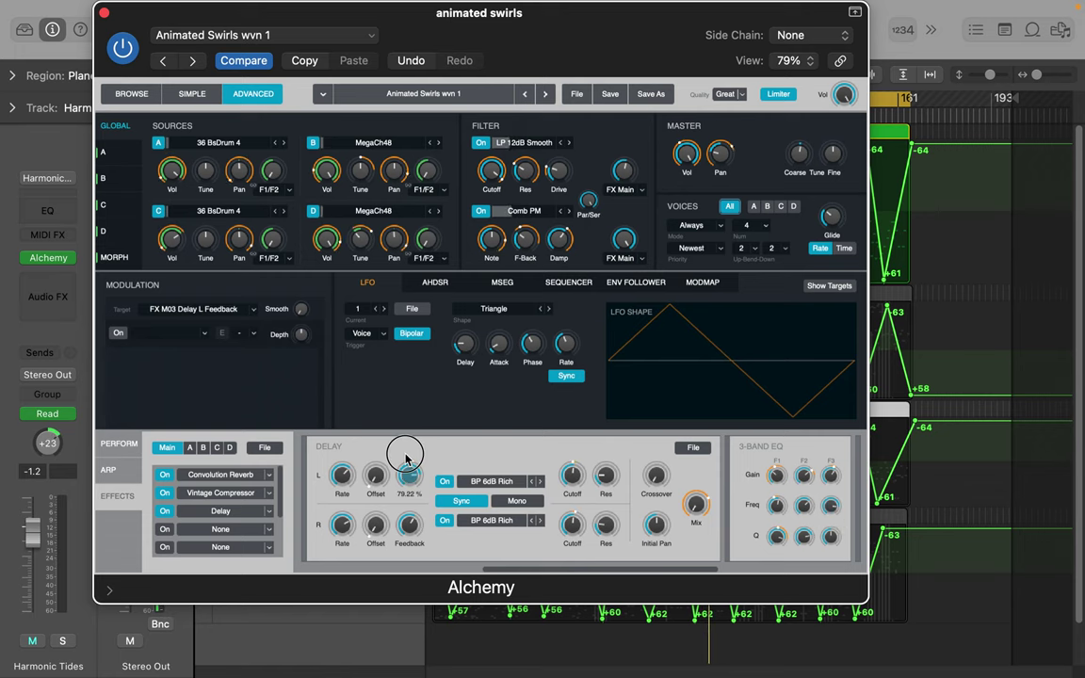
click(378, 473)
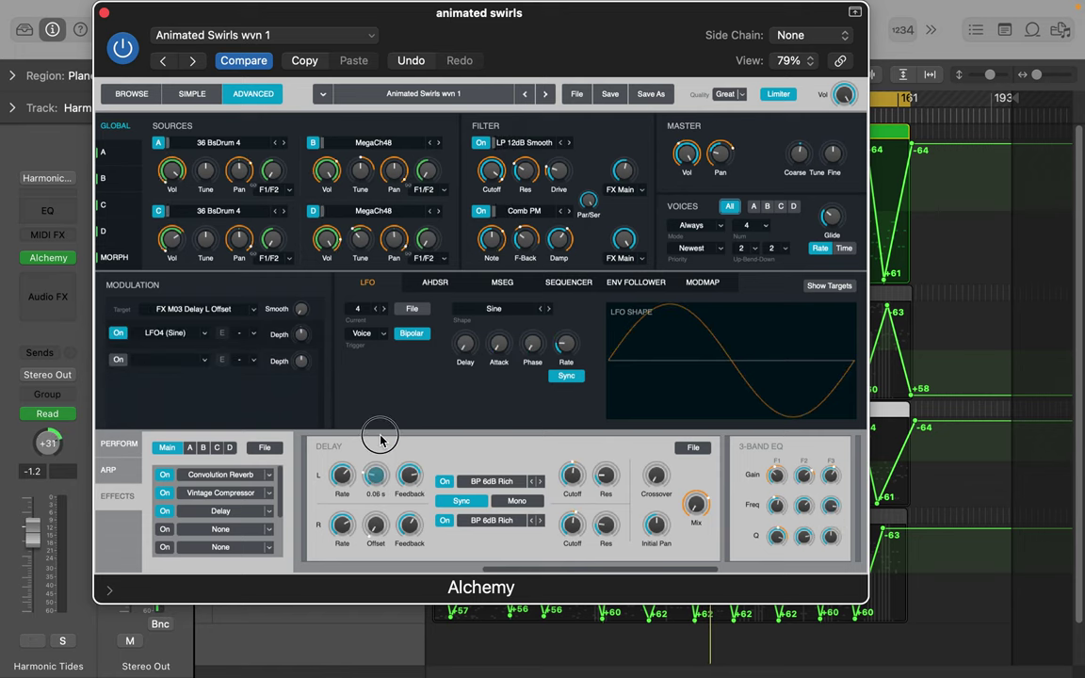
click(340, 480)
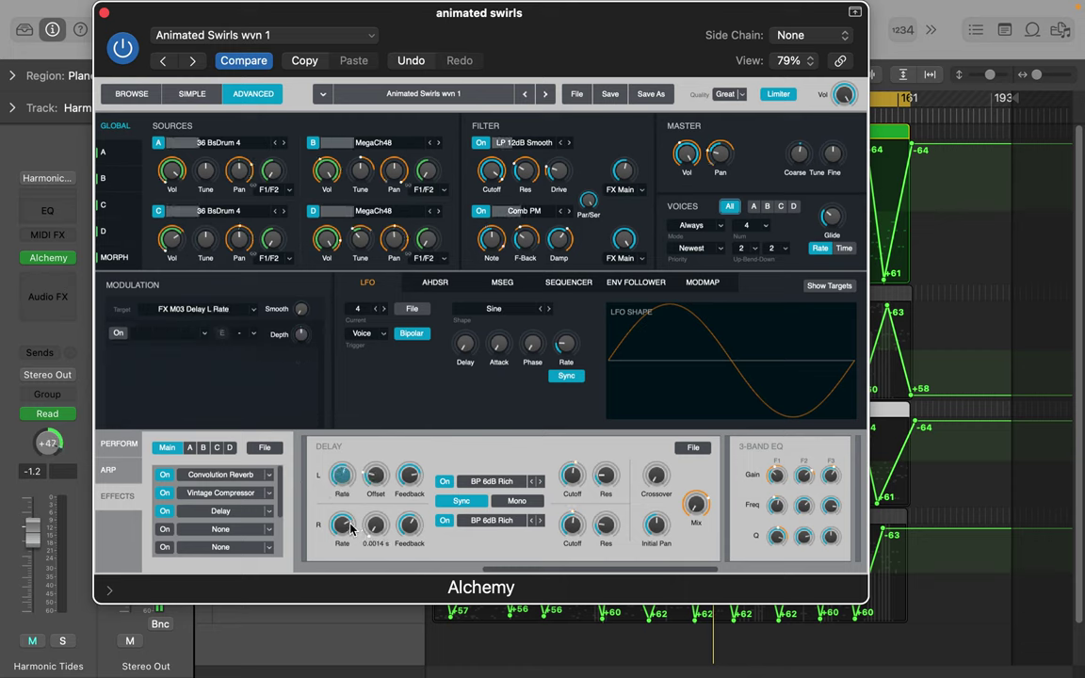
Step: Lower the Delay's right Rate, raise the right Offset and select the right filter's Cutoff
click(342, 524)
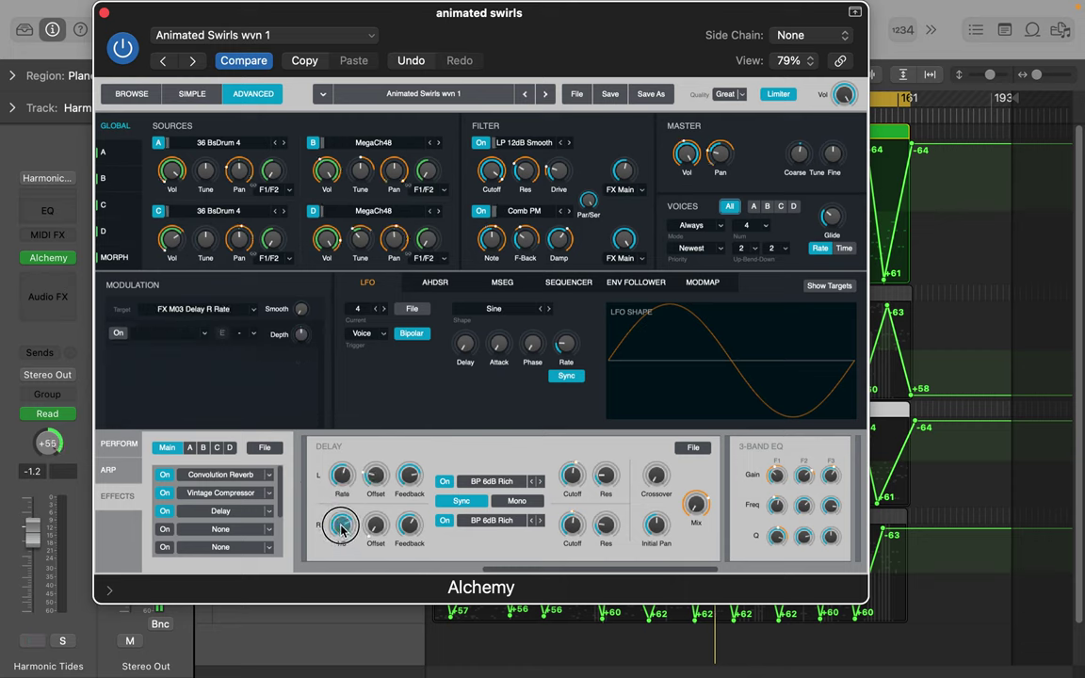
drag(345, 539, 354, 556)
click(375, 525)
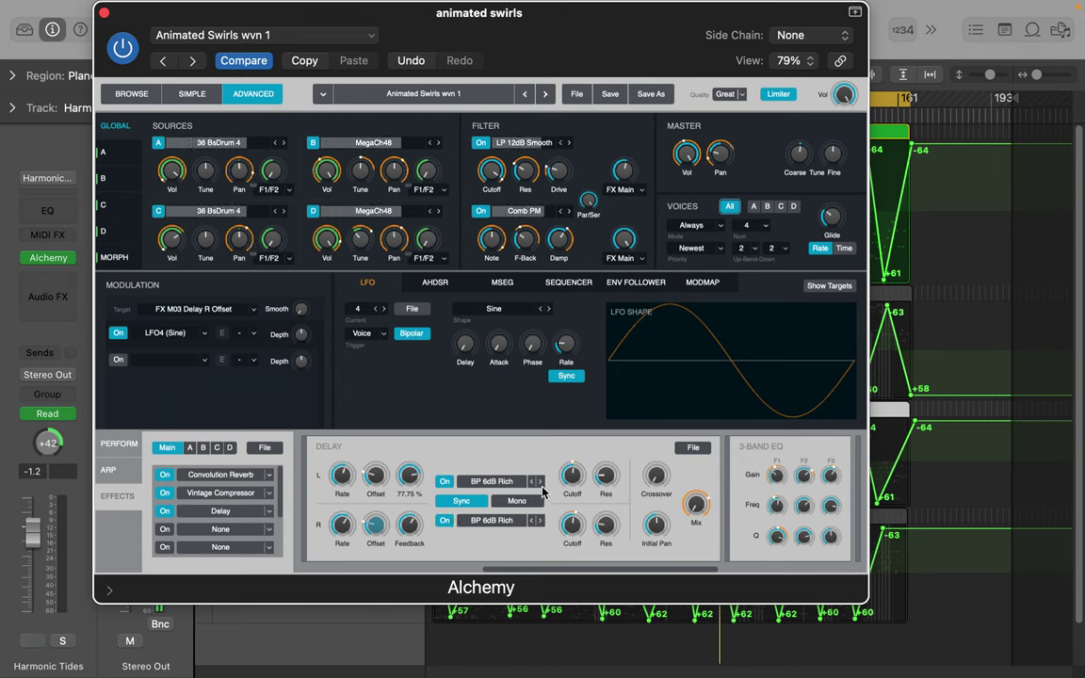
click(565, 525)
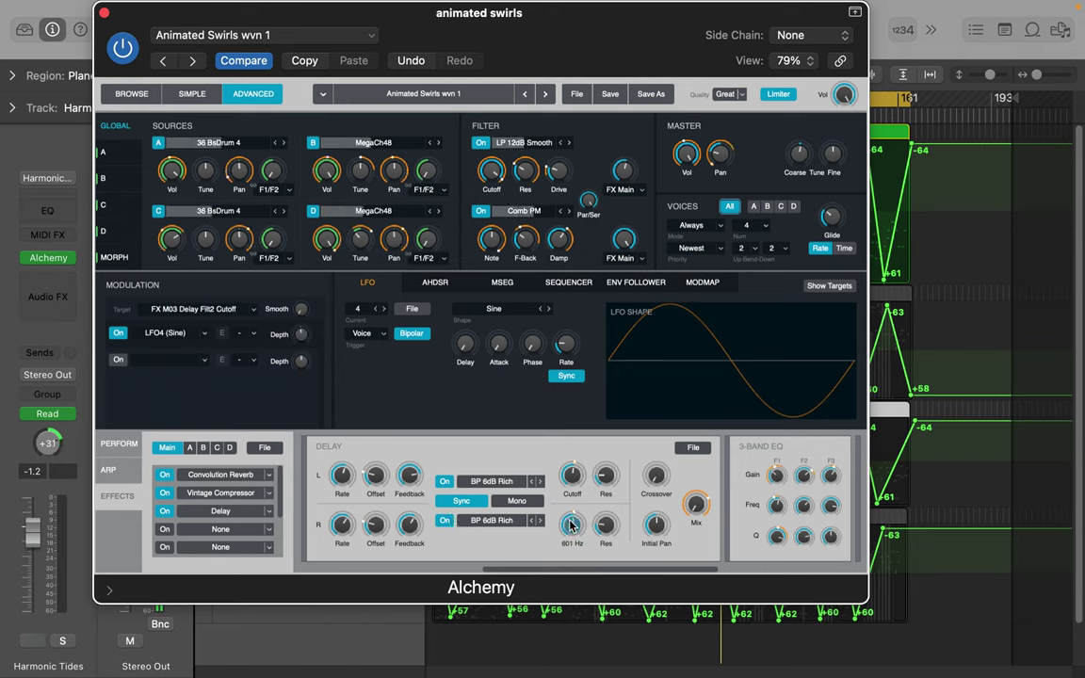
Step: Lower the delay's right filter cutoff to about 140 Hz and raise the depth of its LFO4 (Sine) modulation
drag(572, 533, 477, 554)
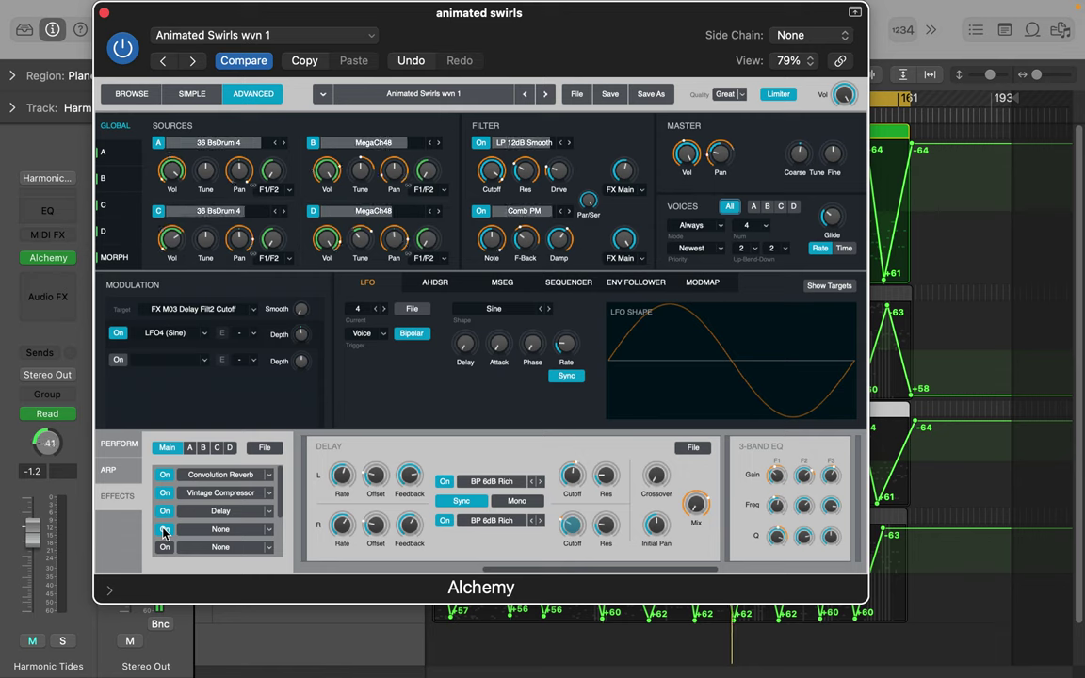
mouse_move(31, 8)
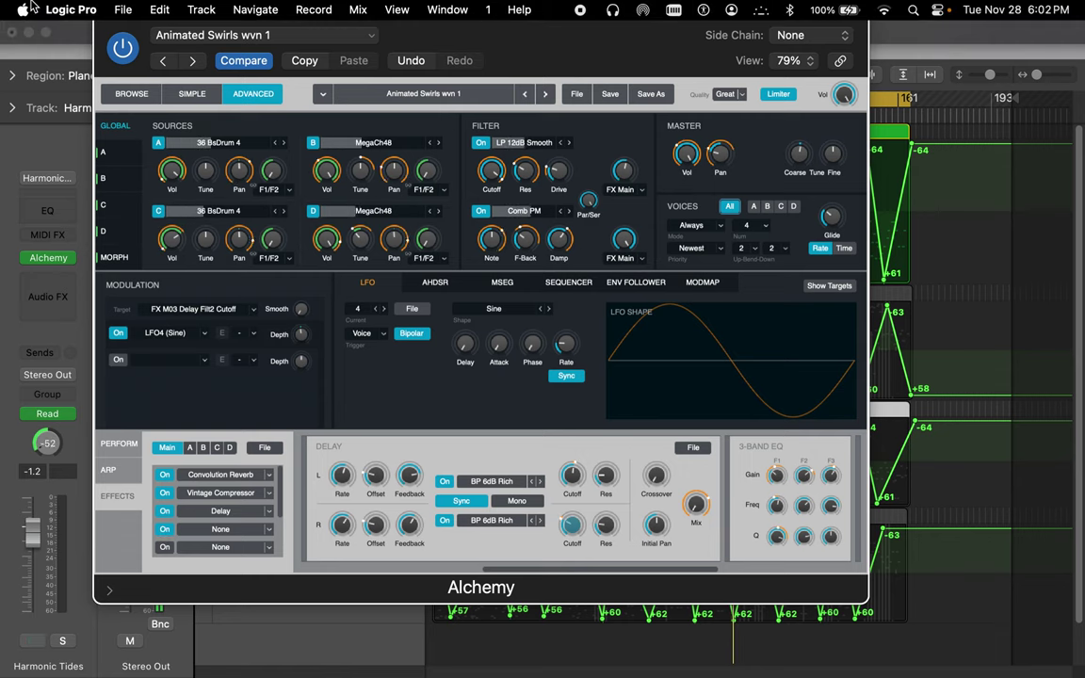
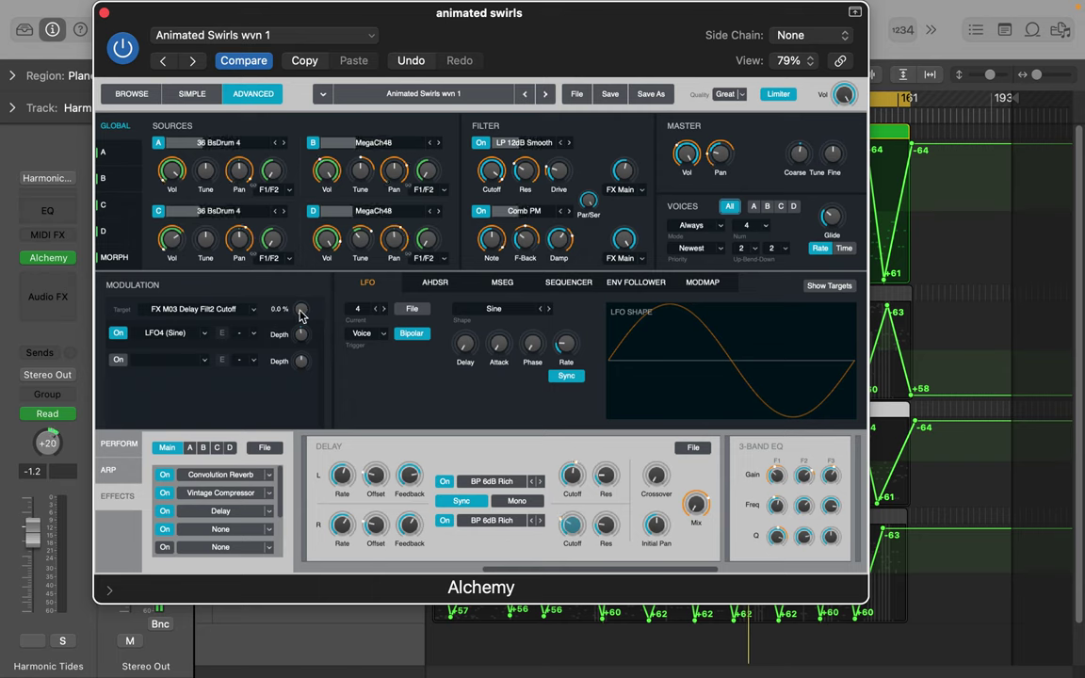
drag(301, 316, 299, 287)
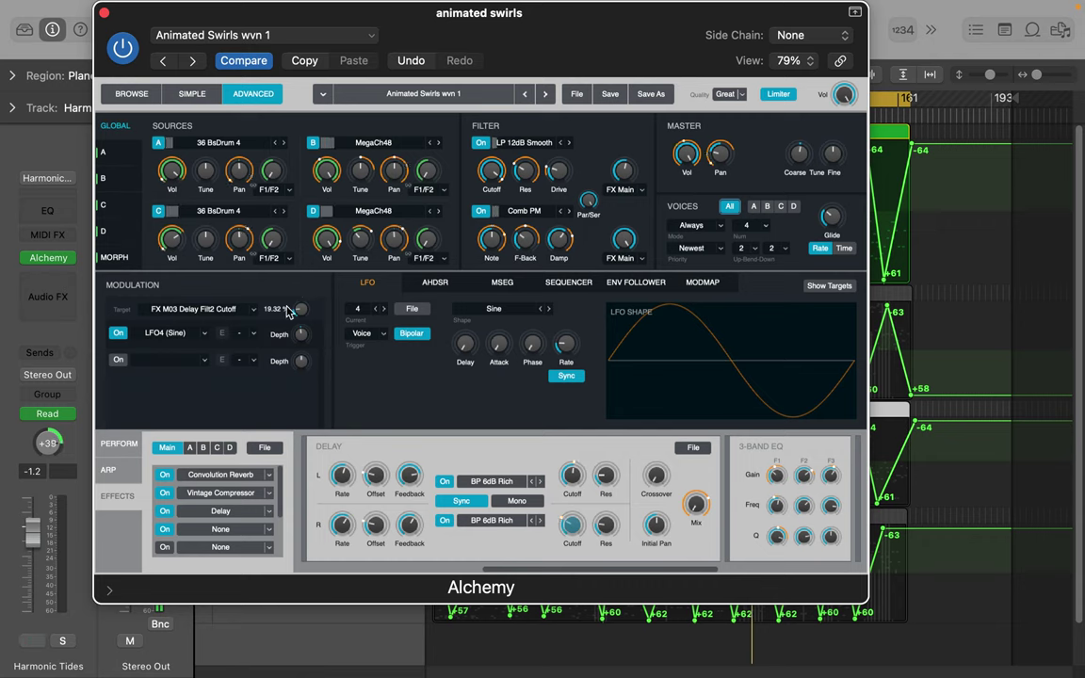
click(300, 310)
drag(301, 311, 253, 308)
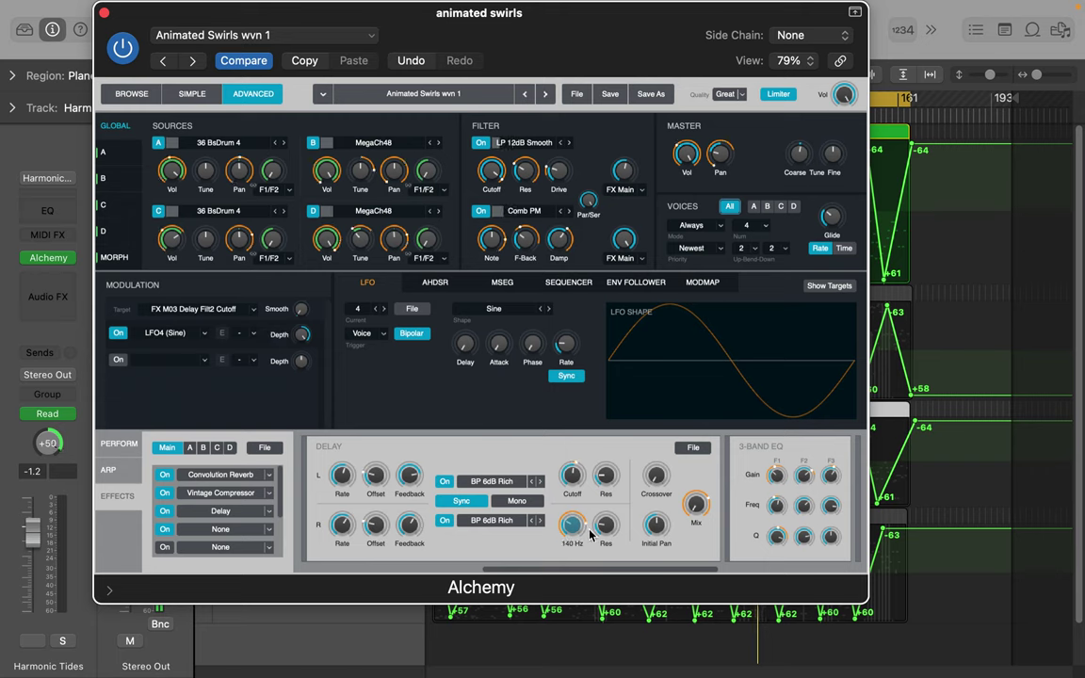
mouse_move(602, 532)
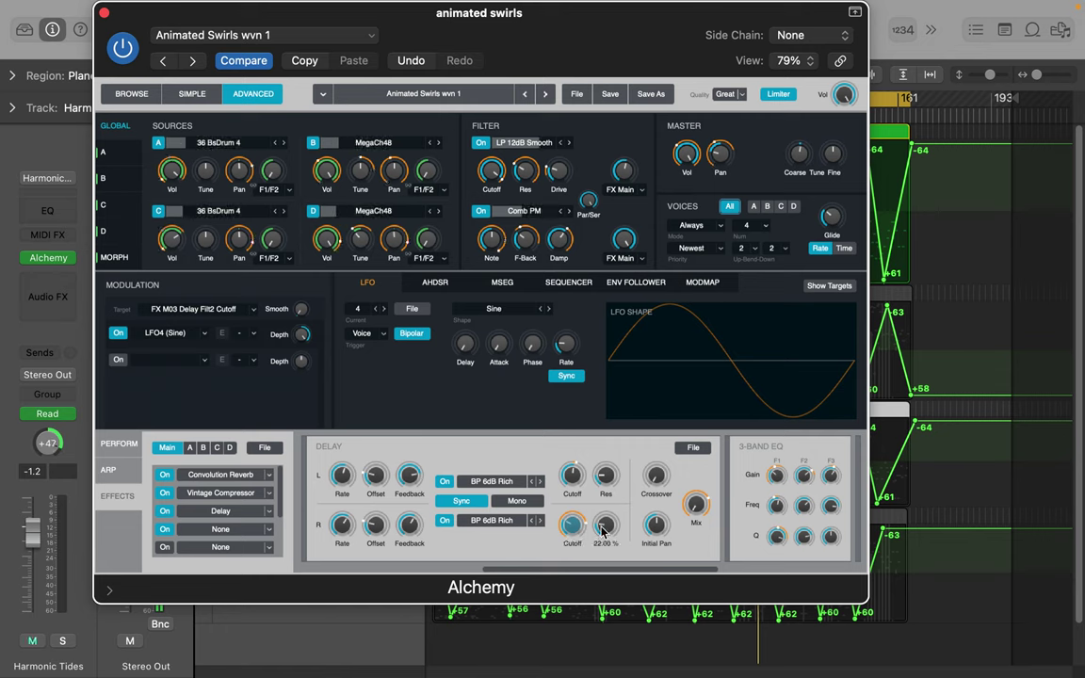
Step: Modulate the delay's left feedback with LFO5 (Sine) at a high depth and add slight smoothing
click(410, 480)
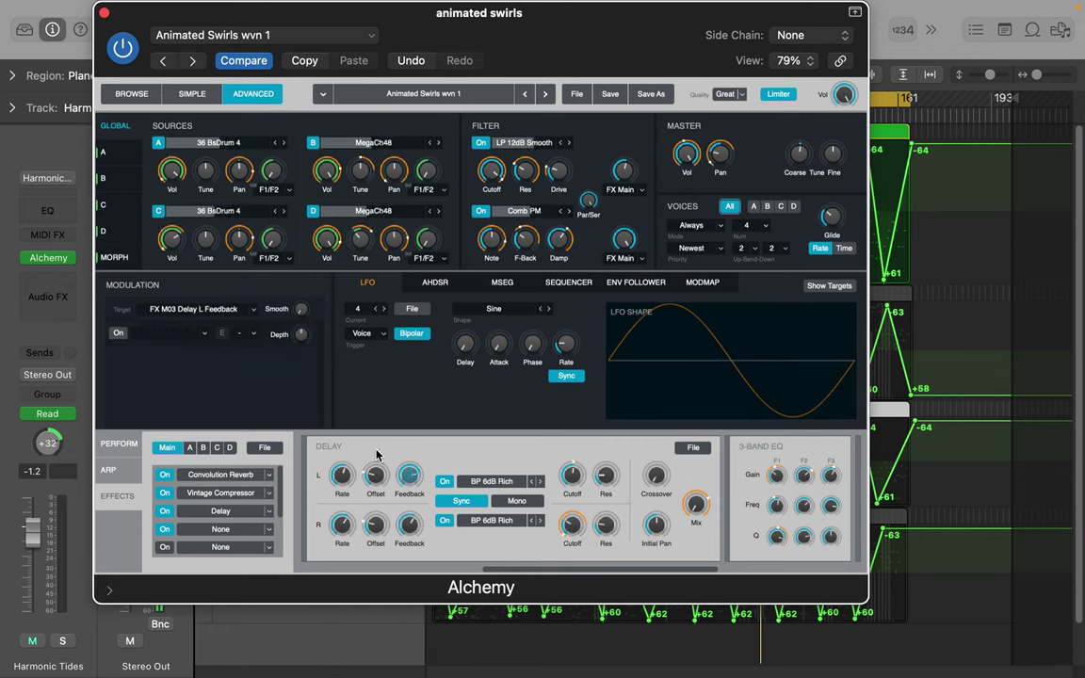
click(117, 333)
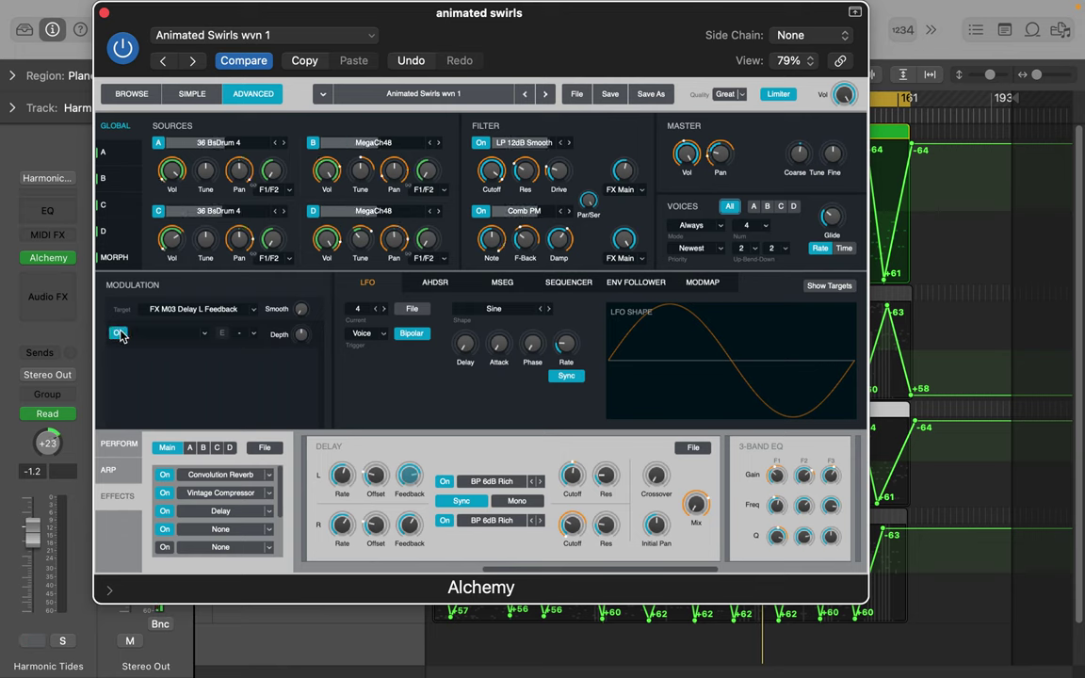
click(207, 335)
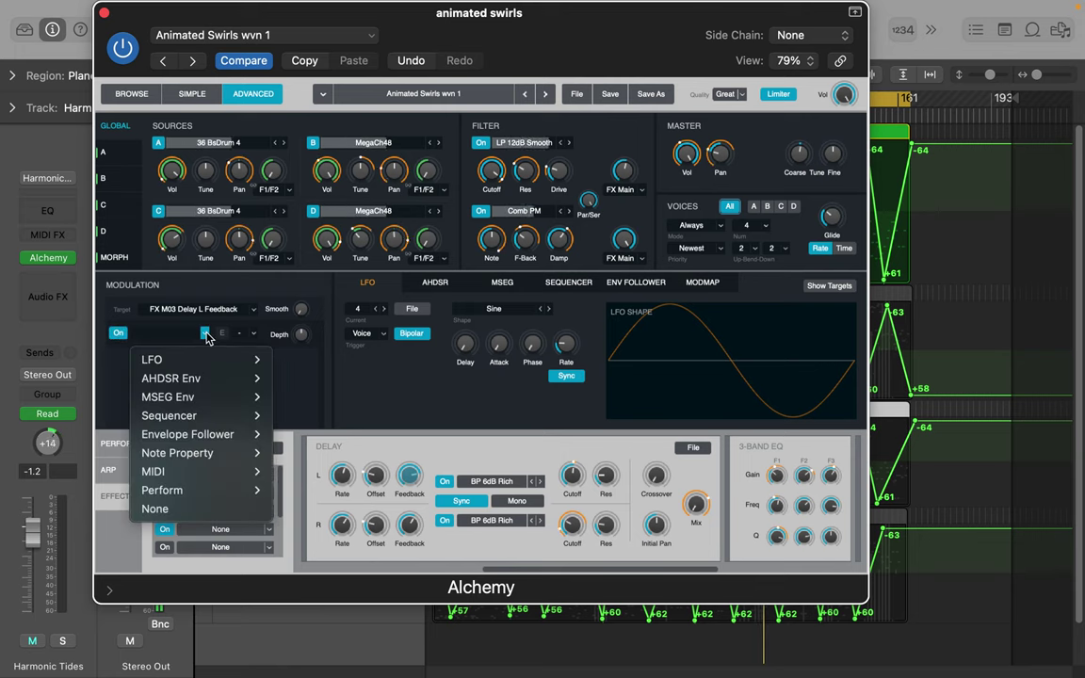
mouse_move(226, 360)
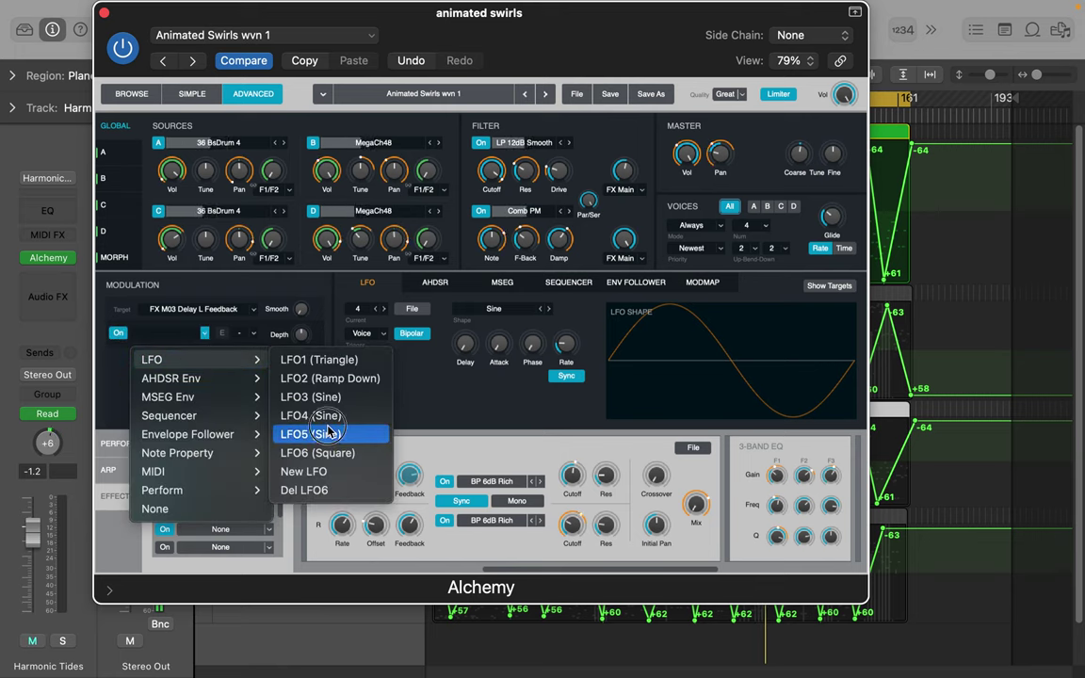
click(325, 435)
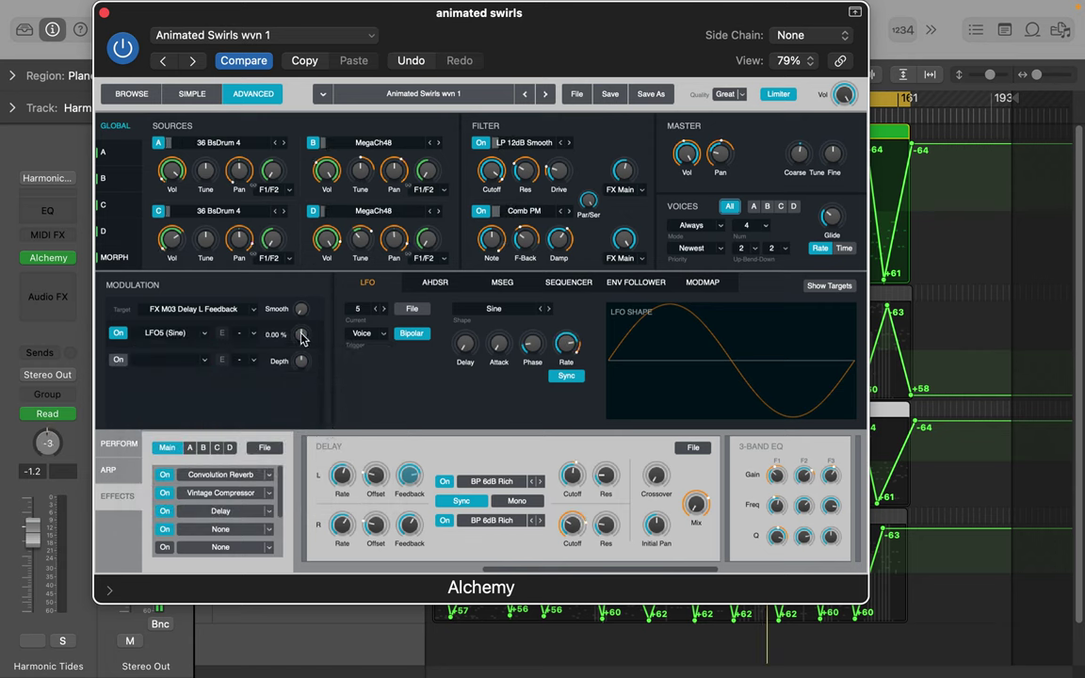
drag(302, 336, 301, 295)
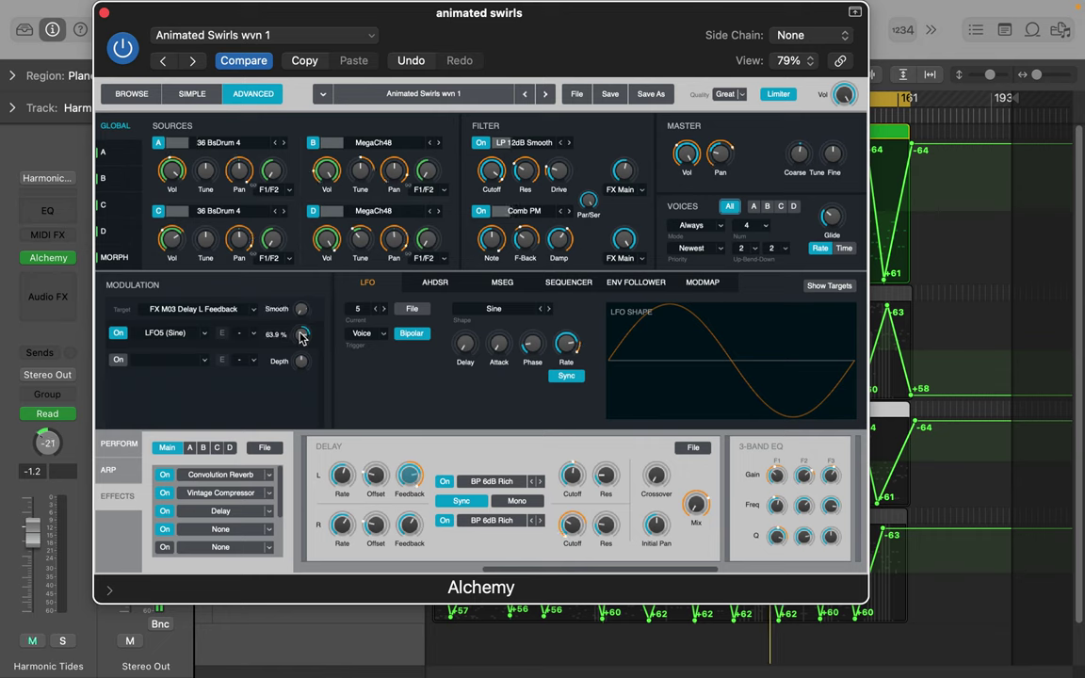
drag(301, 337, 311, 242)
drag(302, 308, 325, 318)
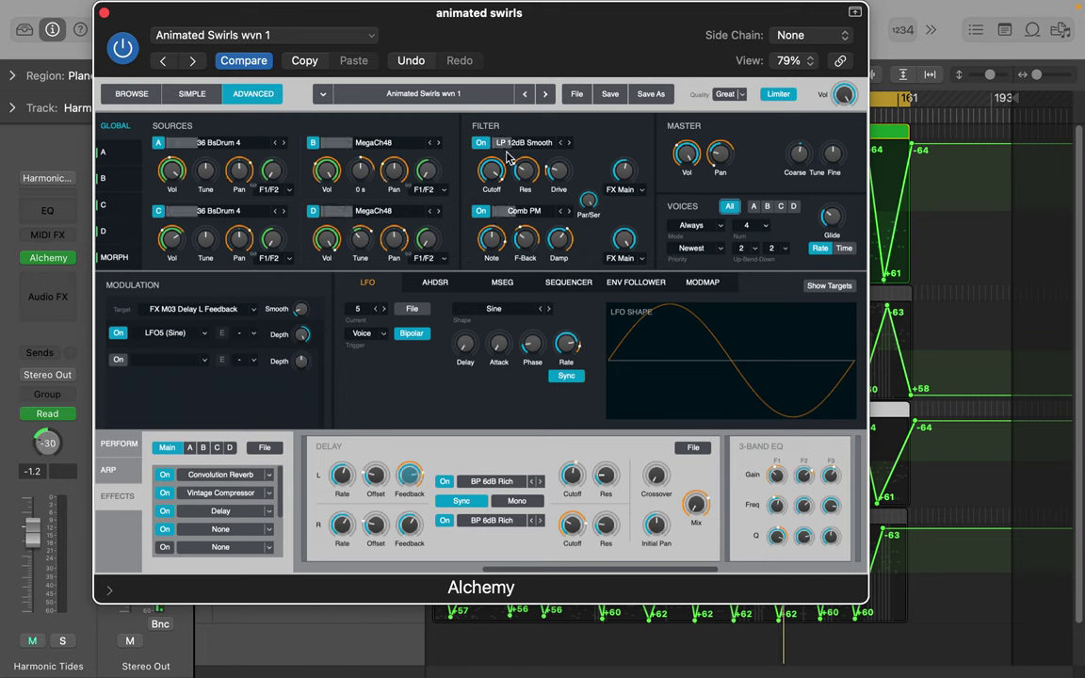
Step: Save the plug-in setting under its existing name, Animated Swirls wvn 1, and close the Alchemy window
click(350, 35)
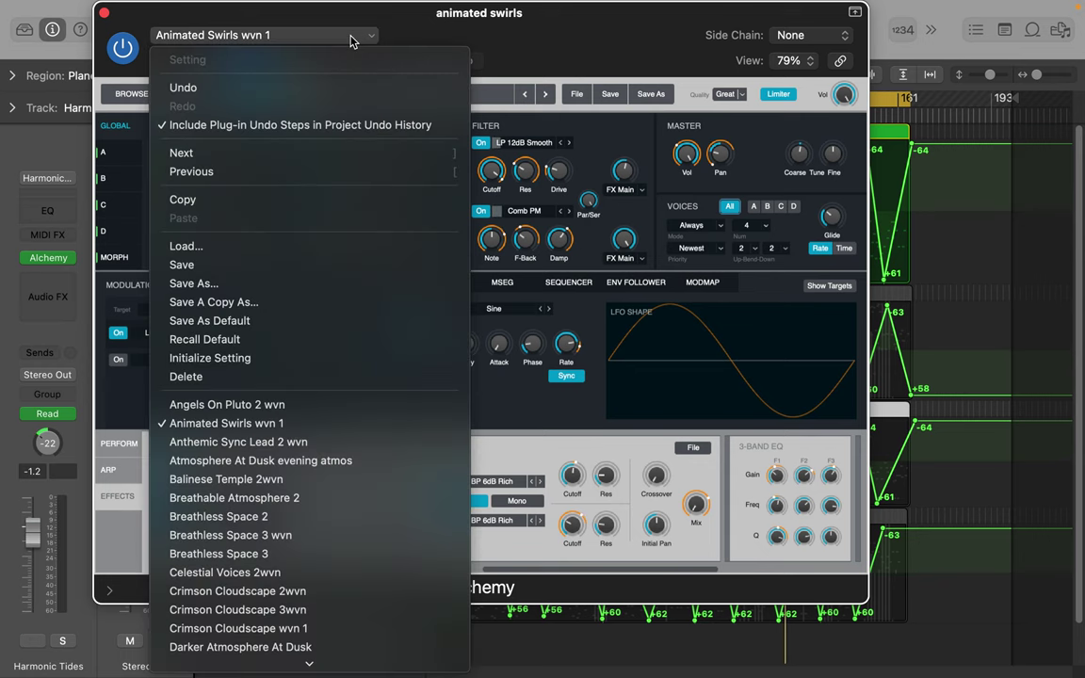
click(298, 266)
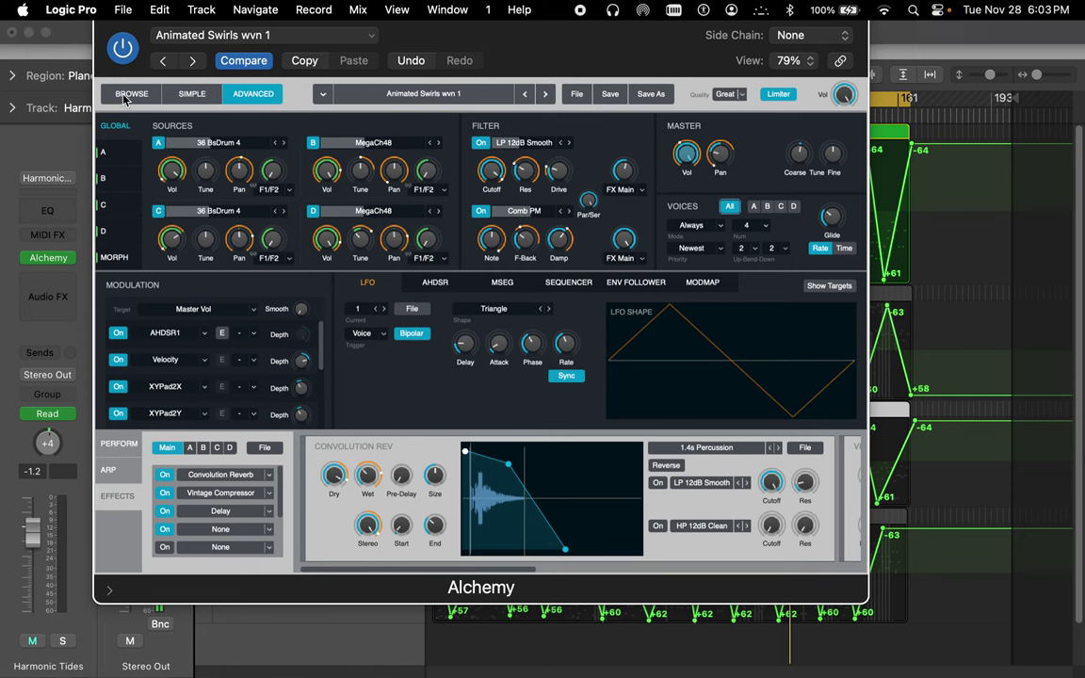
click(104, 13)
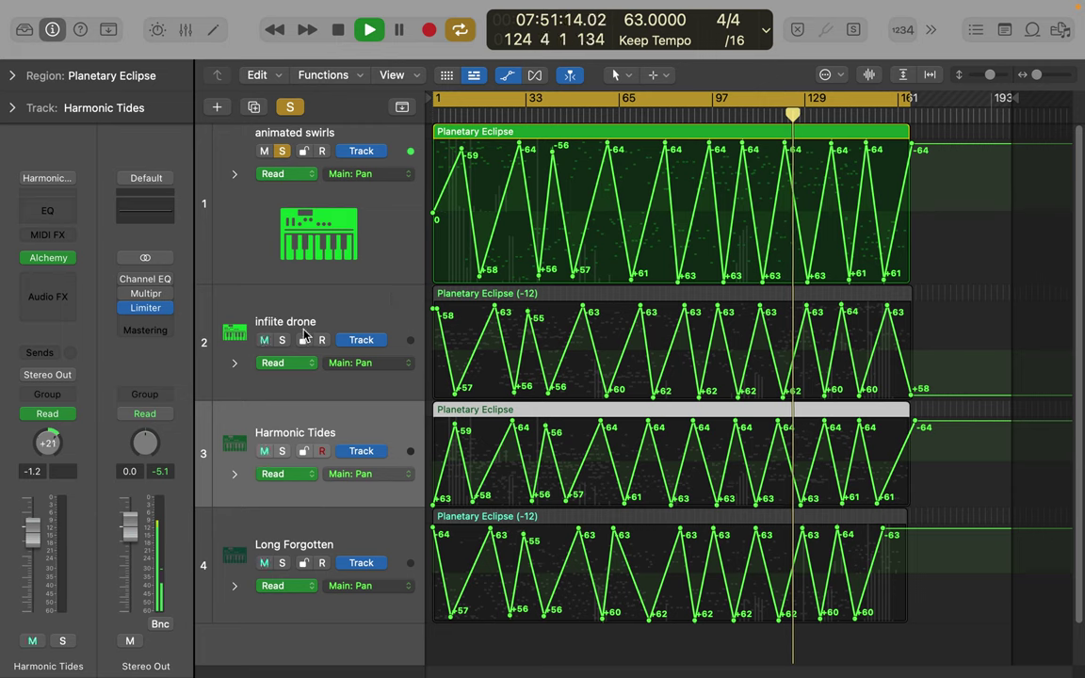
Step: Solo the infiite drone track together with animated swirls and select it
click(283, 344)
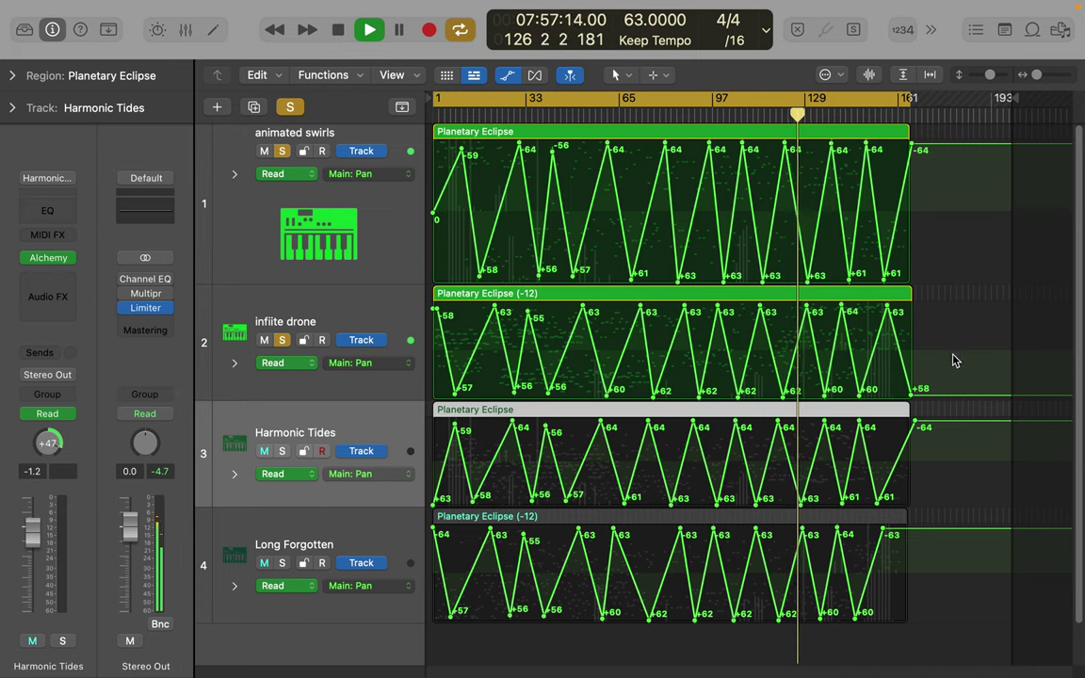
click(351, 315)
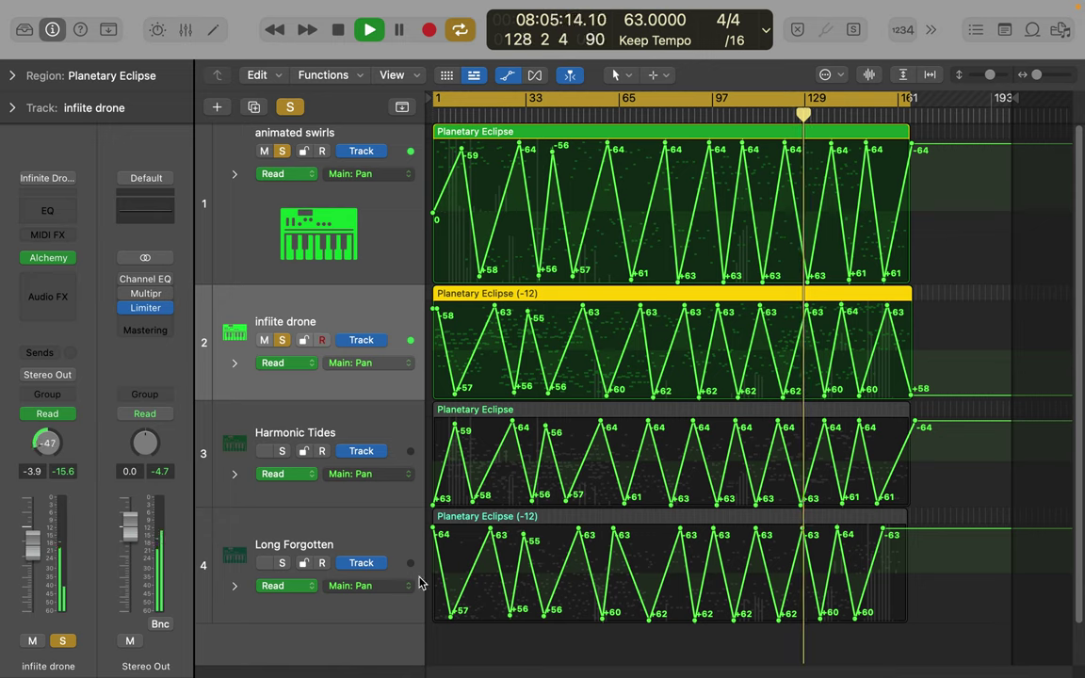
Step: Reopen the animated swirls track's Alchemy instrument to check its settings, then close it and select the Long Forgotten track
click(378, 537)
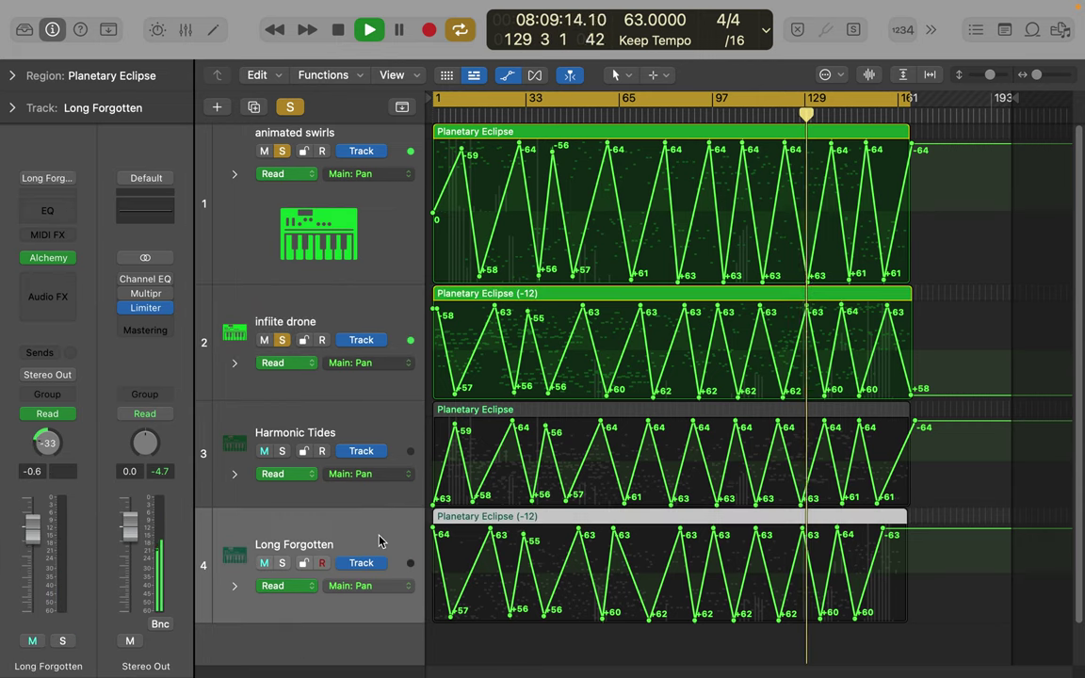
click(384, 216)
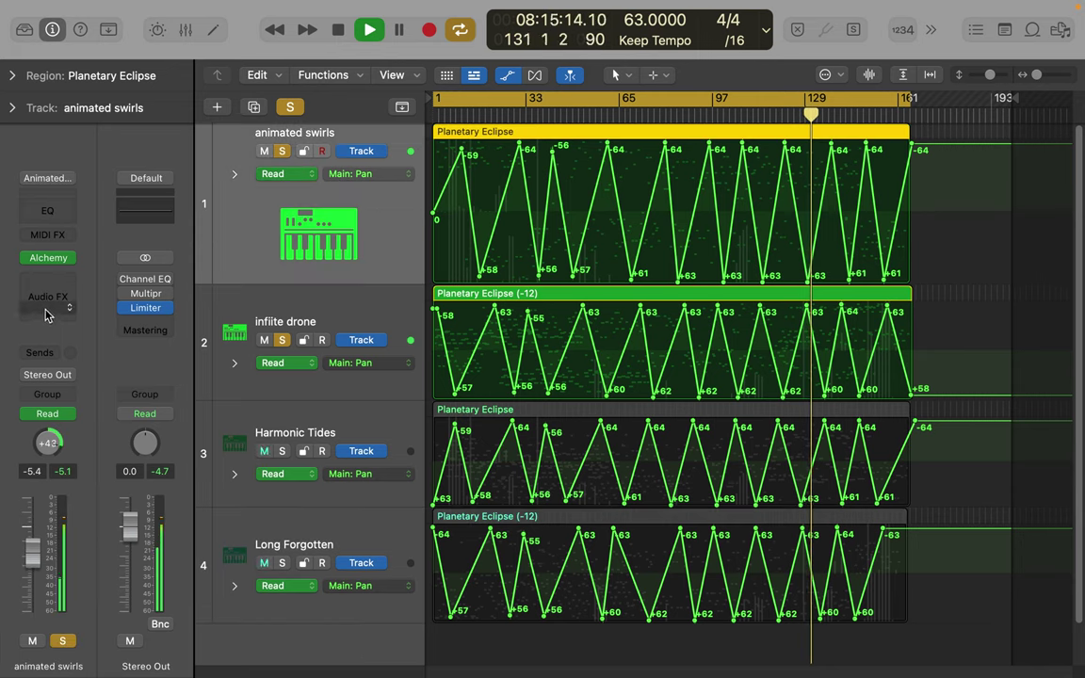
click(49, 259)
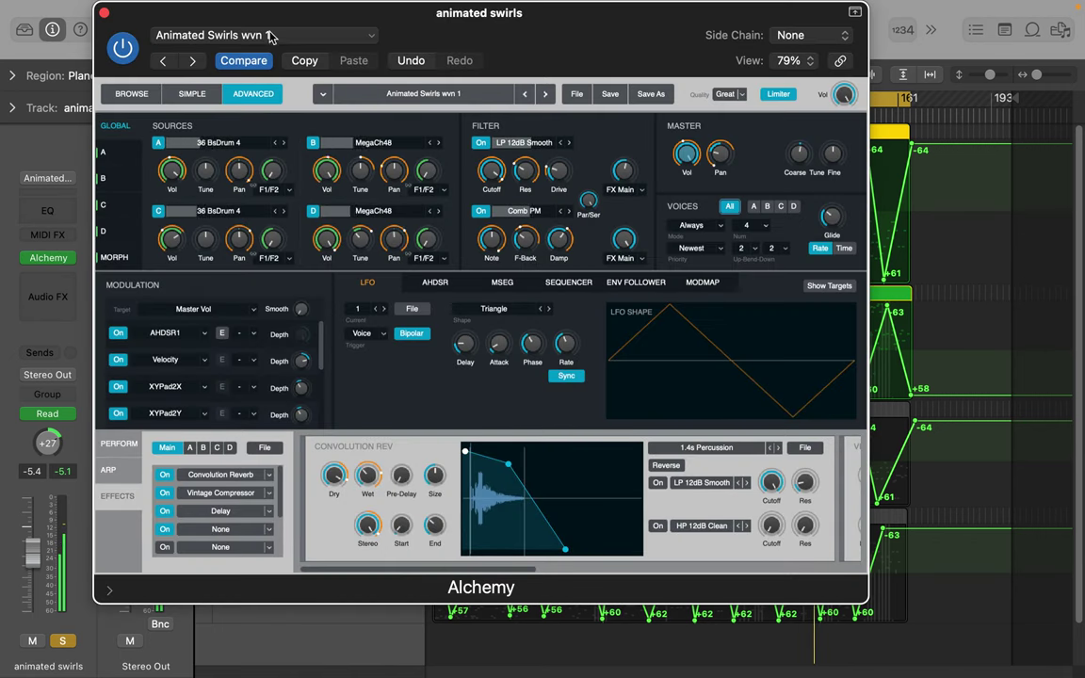
click(49, 258)
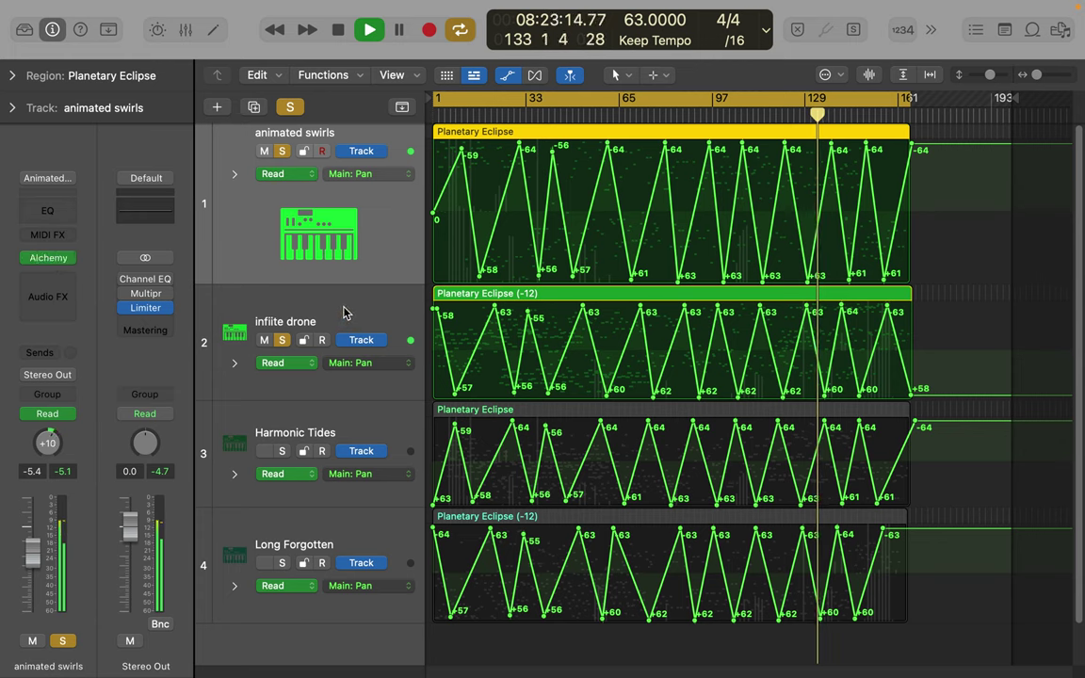
click(387, 537)
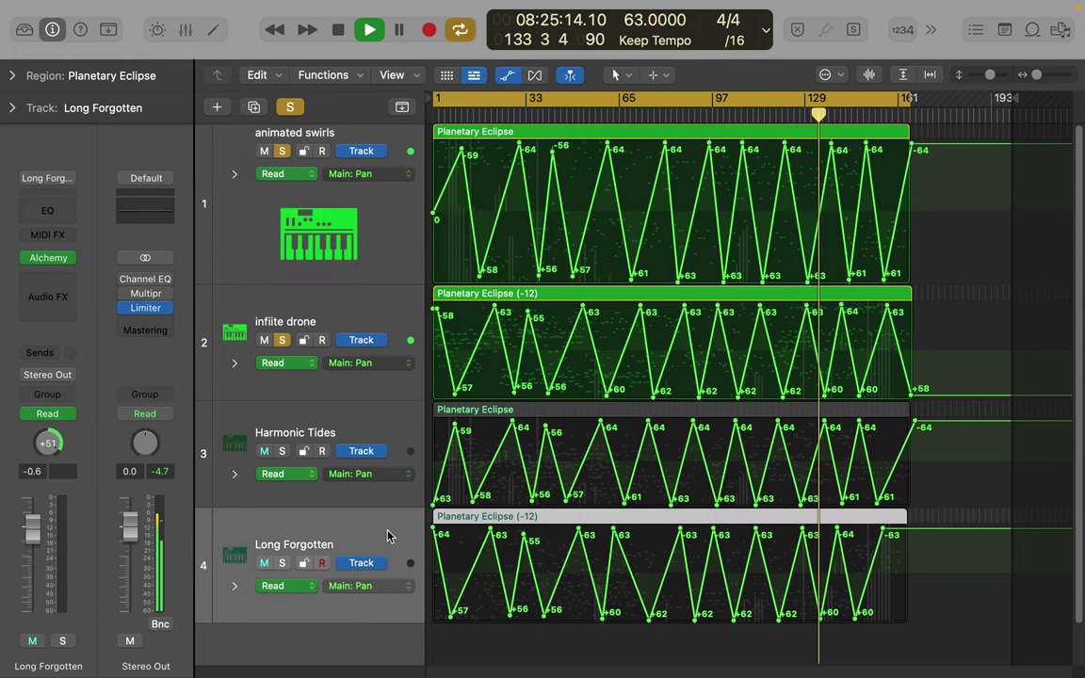
Step: Open the Alchemy instrument on the infiite drone track, look at its advanced settings and return to the preset browser
click(360, 314)
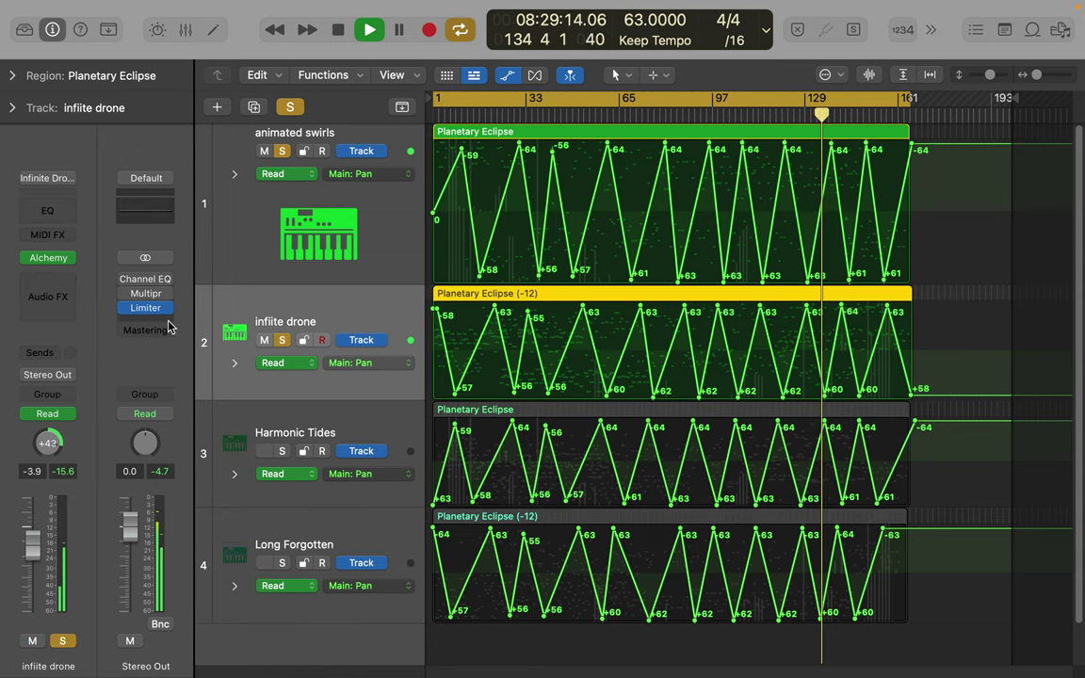
click(50, 260)
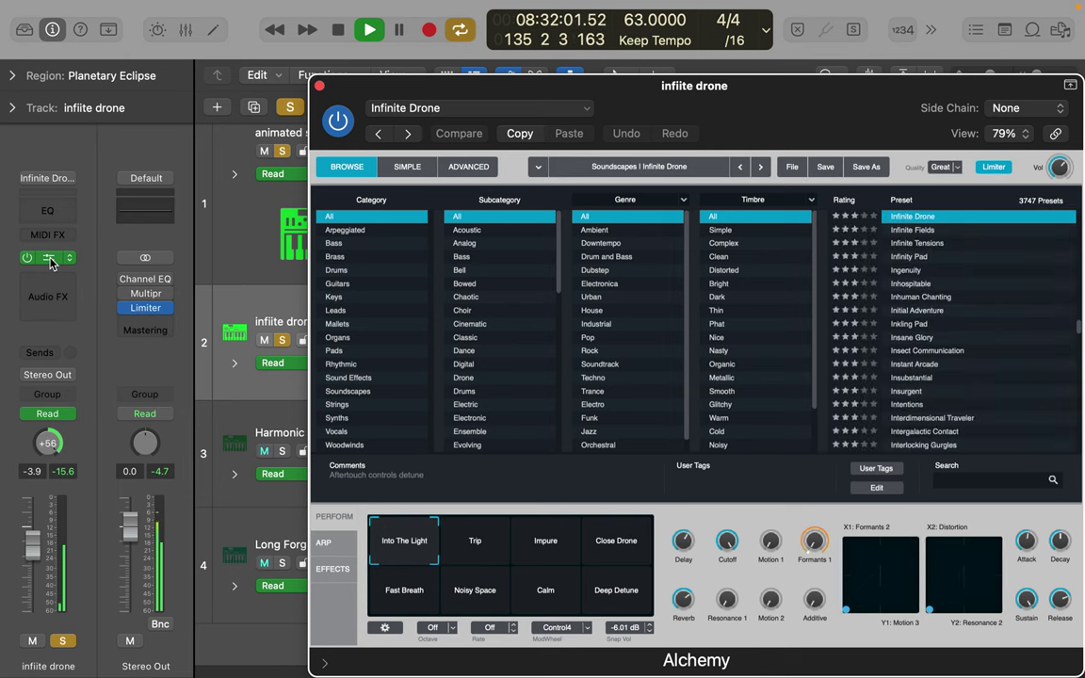
click(471, 167)
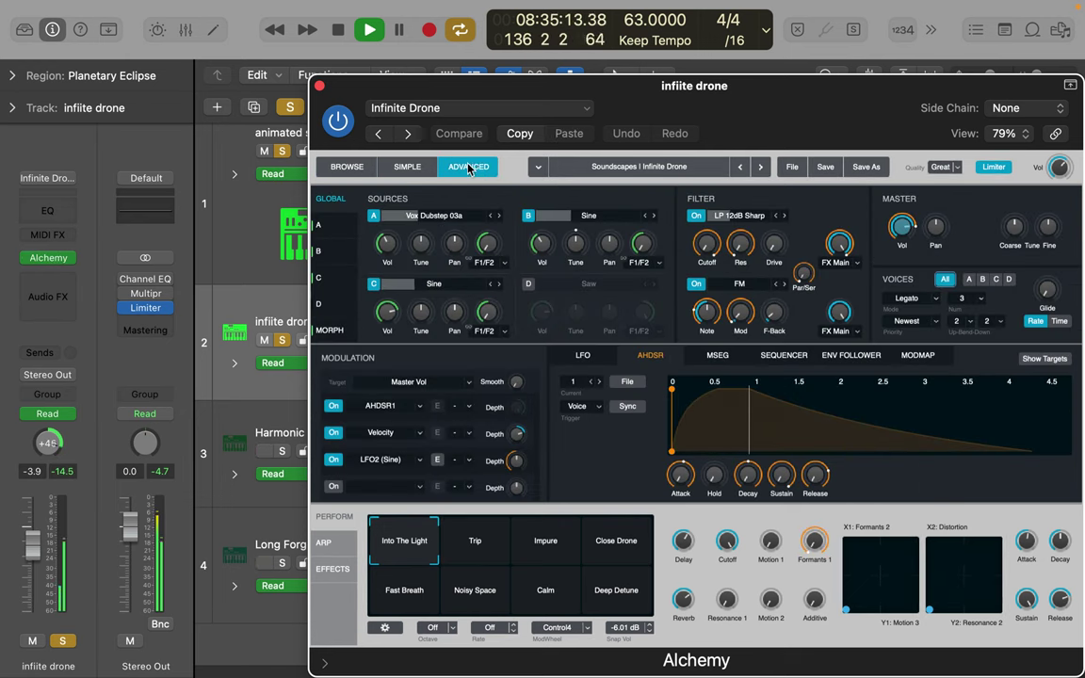
click(348, 169)
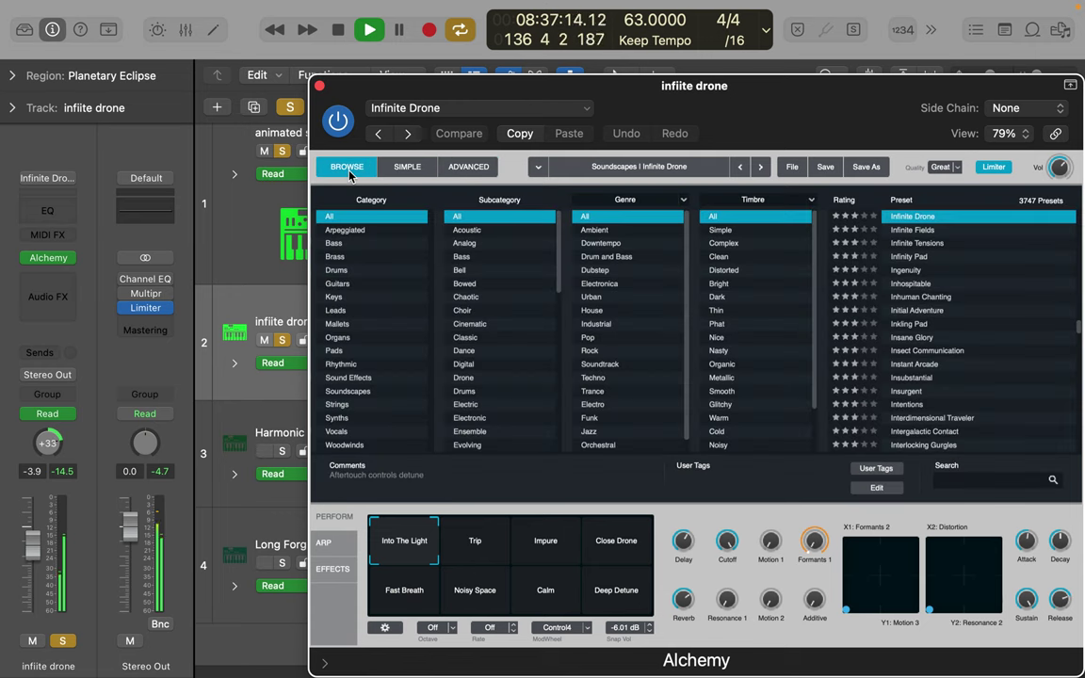
Step: Search the Alchemy presets for "wvn"
click(954, 481)
text(w)
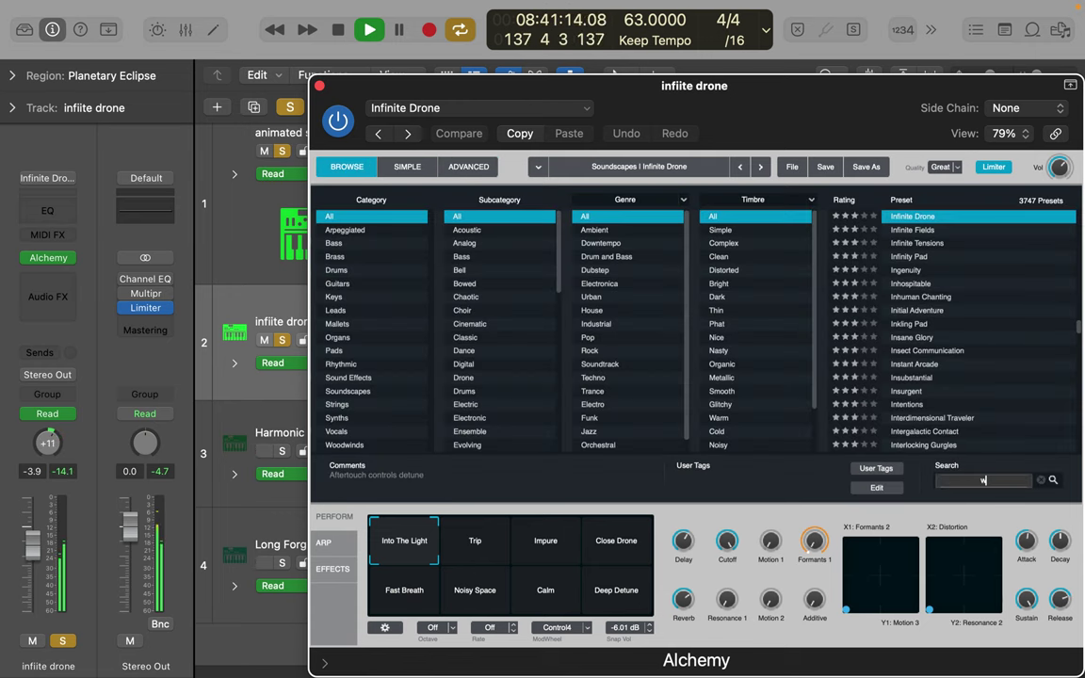
text(vn)
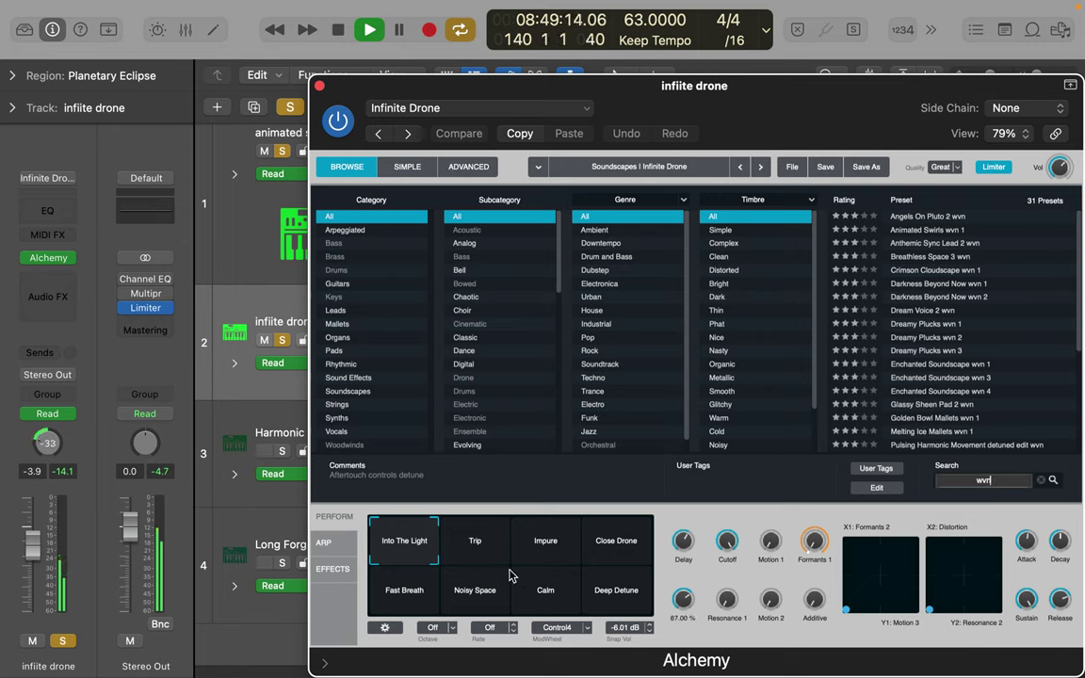
Step: Audition the Trip, Into The Light and Fast Breath performance snapshots and settle on Noisy Space
click(474, 545)
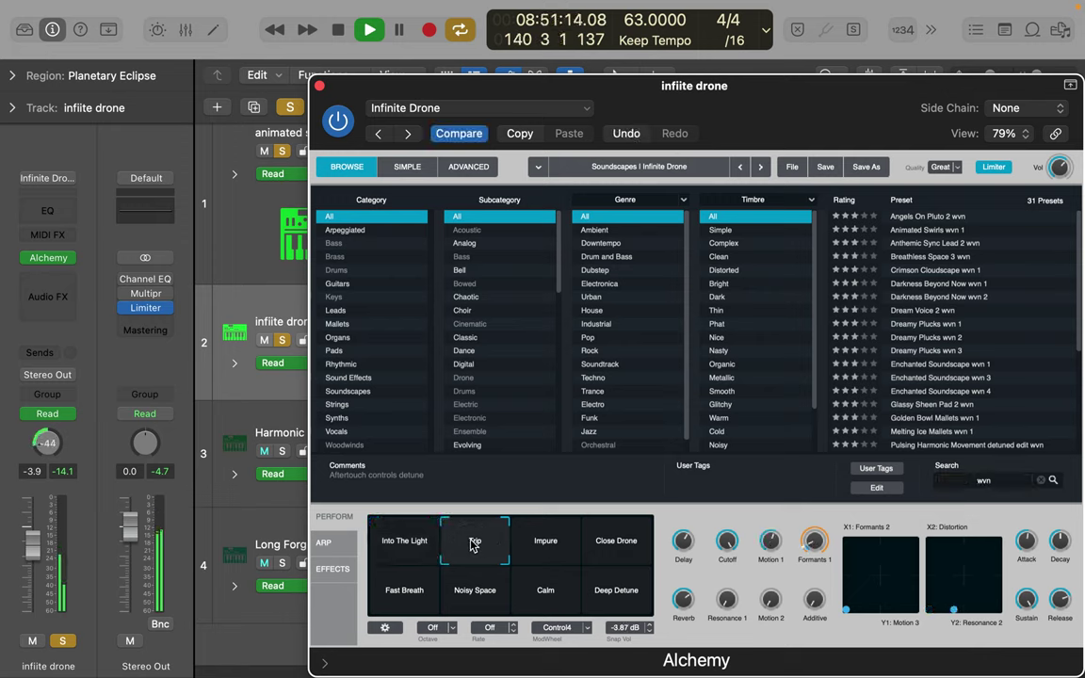
click(419, 542)
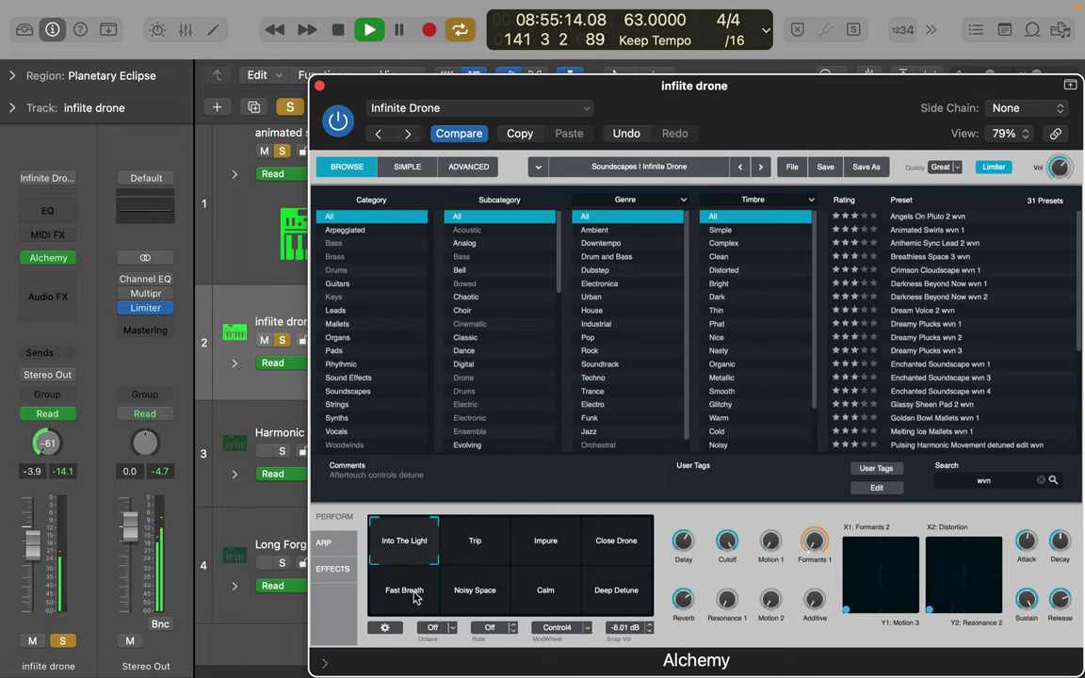
click(415, 591)
click(420, 545)
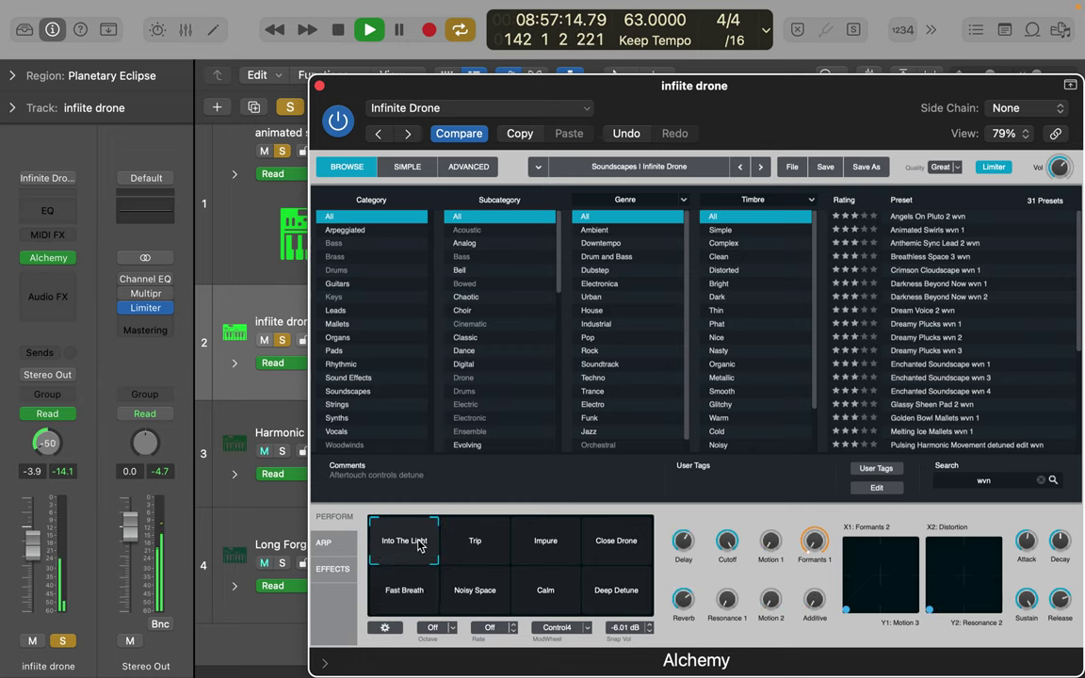
click(486, 591)
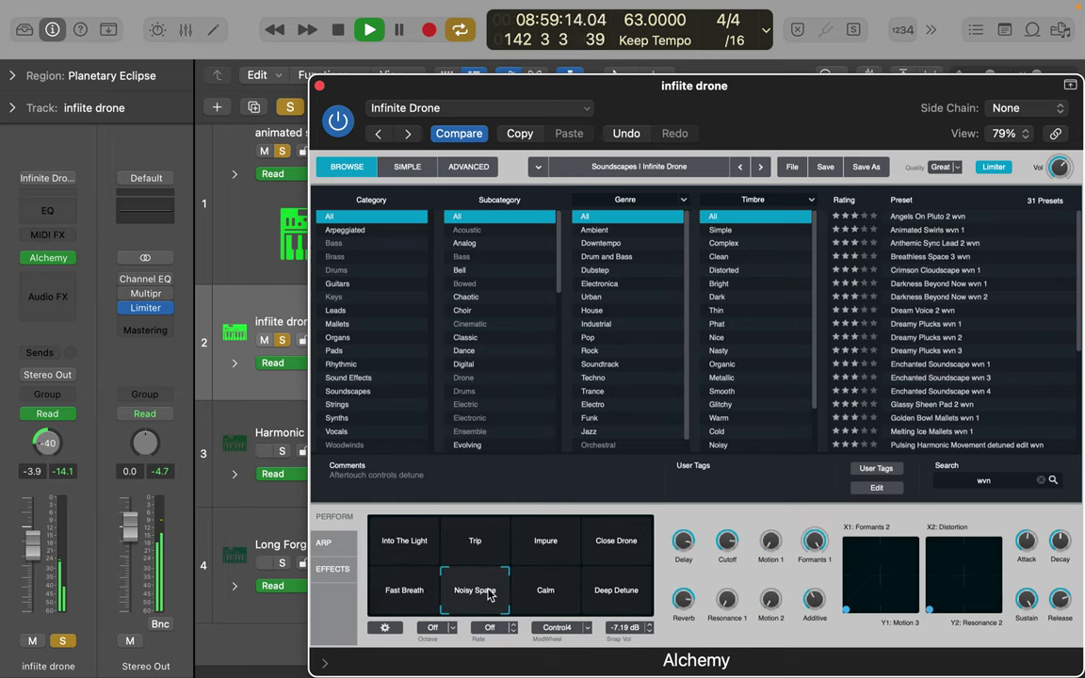
Step: Reposition the Alchemy window and set the Formants 2 / Motion 3 XY pad to a point left of and slightly below its centre
drag(417, 83, 371, 60)
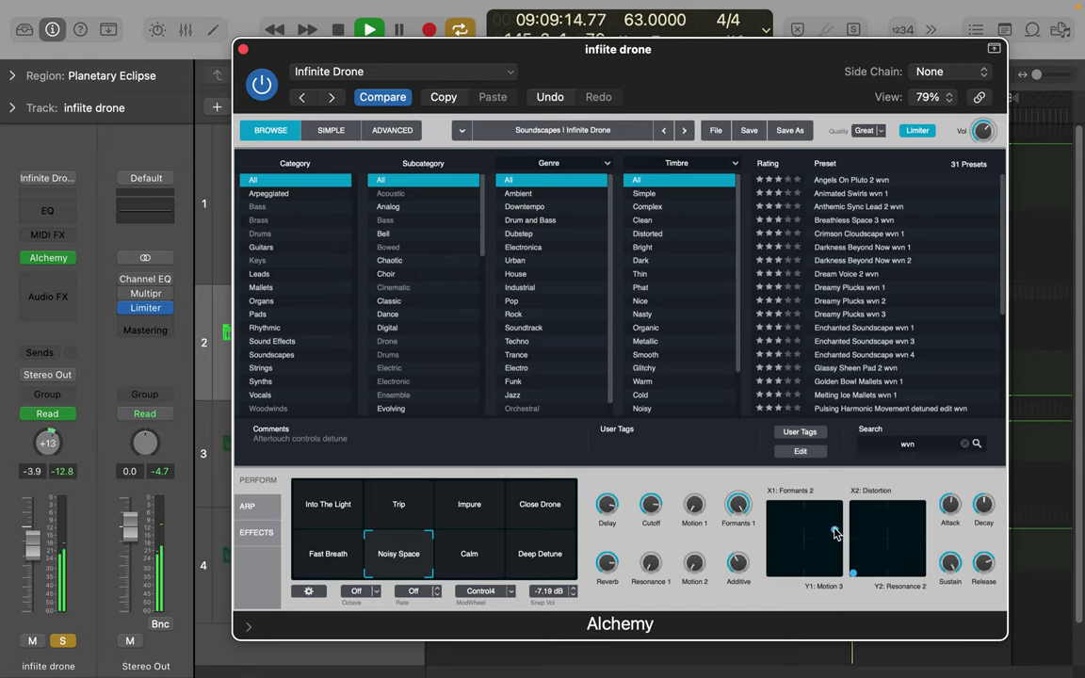
drag(770, 573, 782, 546)
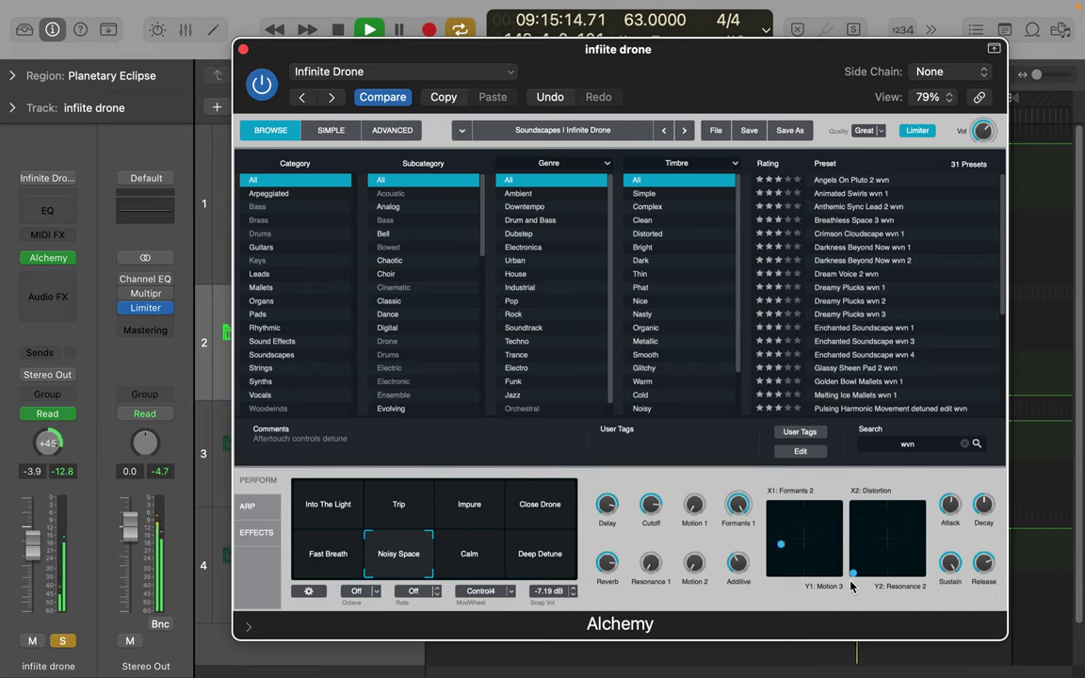
Step: Move the Distortion / Resonance 2 XY pad point to slightly below its centre and switch to the Into The Light snapshot
drag(854, 574, 890, 554)
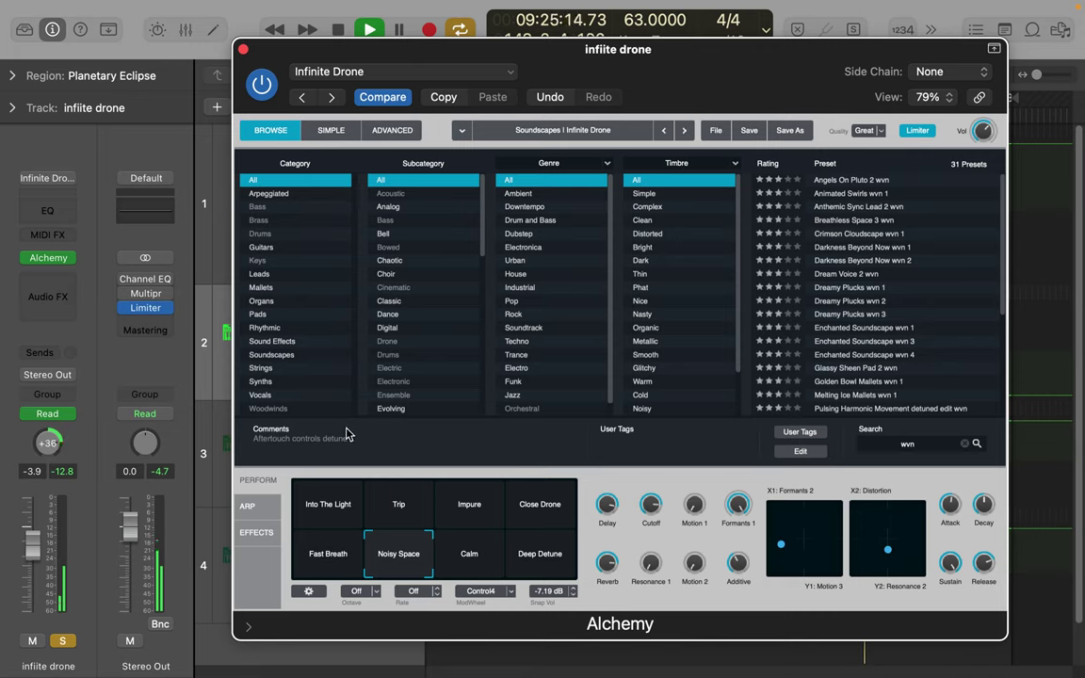
click(342, 511)
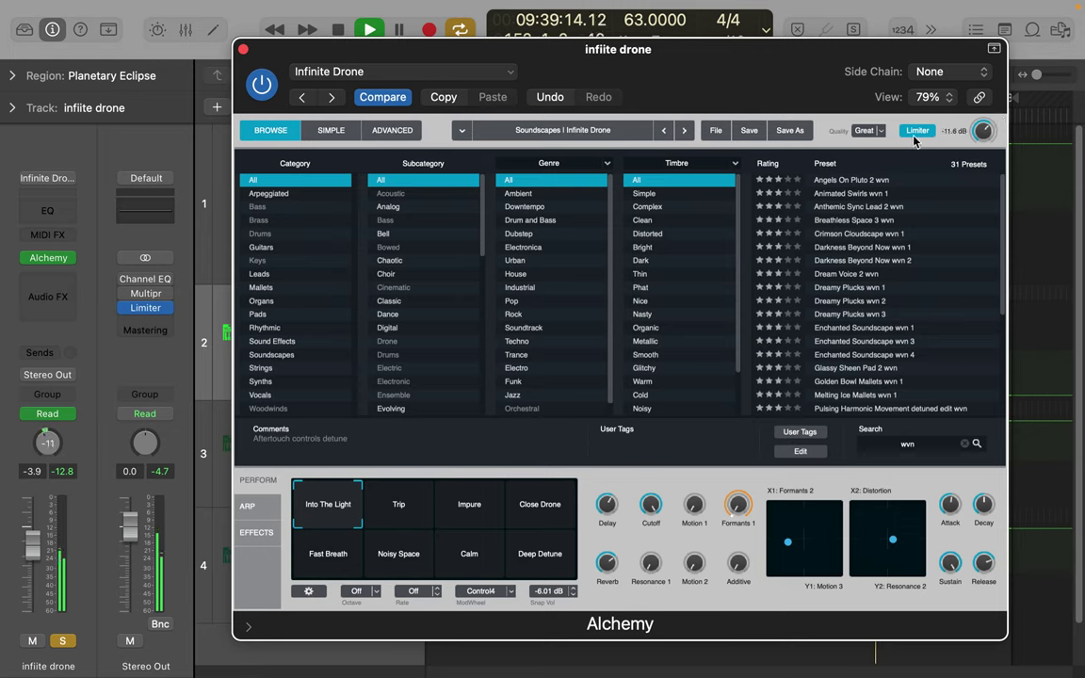
Step: Set the Alchemy quality to Good for both the infiite drone and animated swirls instruments, and close the animated swirls instrument
click(881, 132)
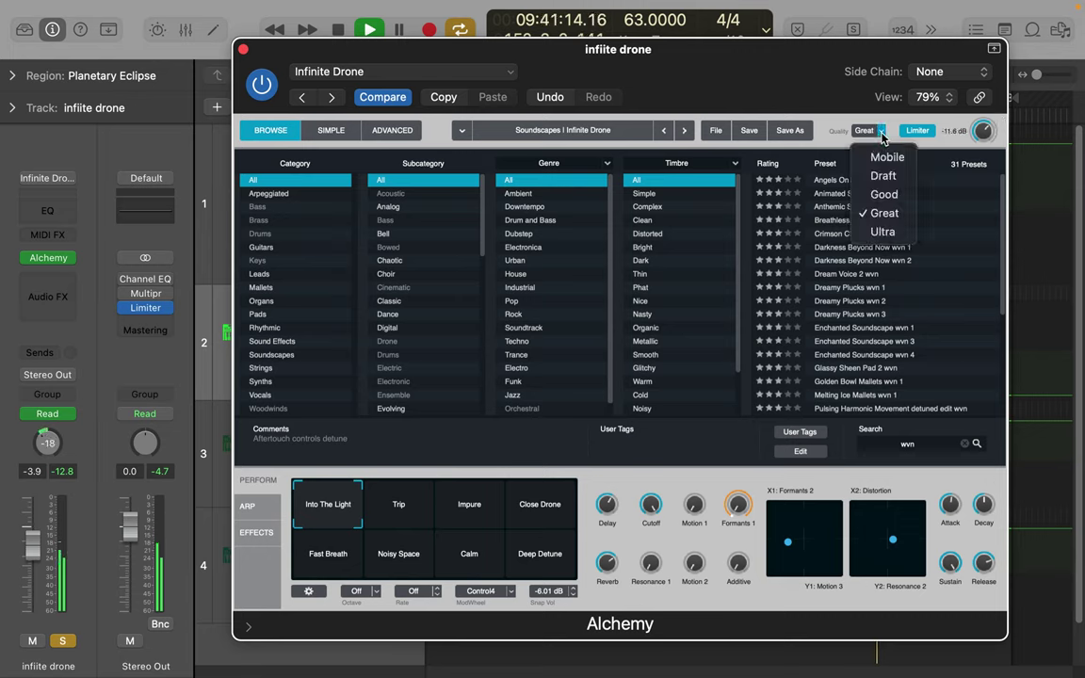
click(902, 195)
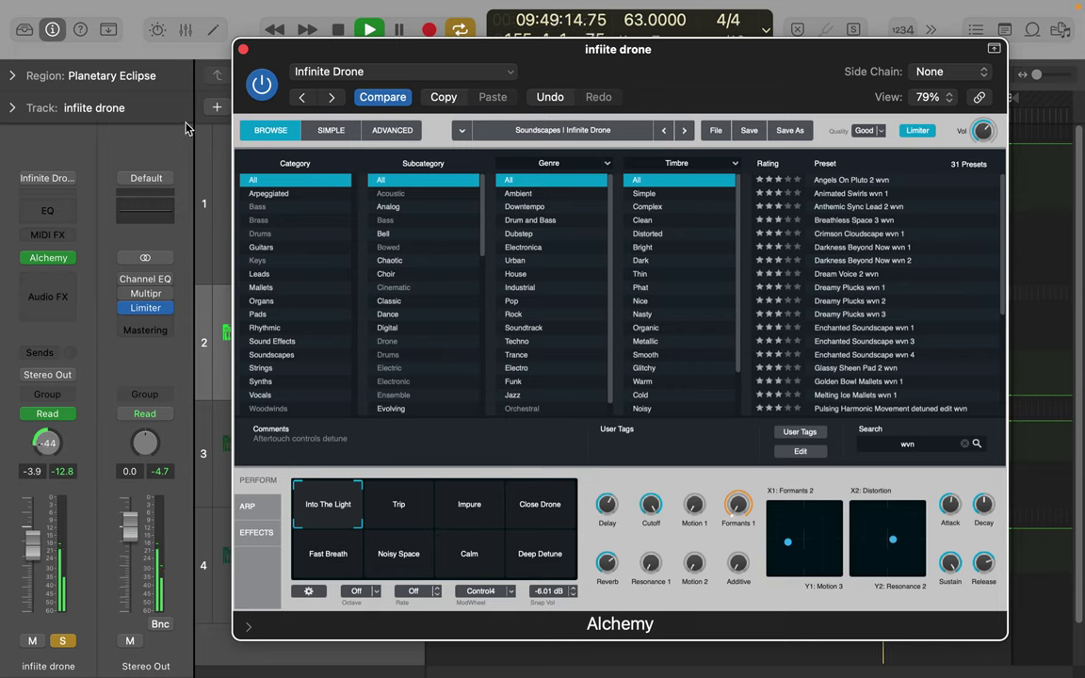
click(223, 195)
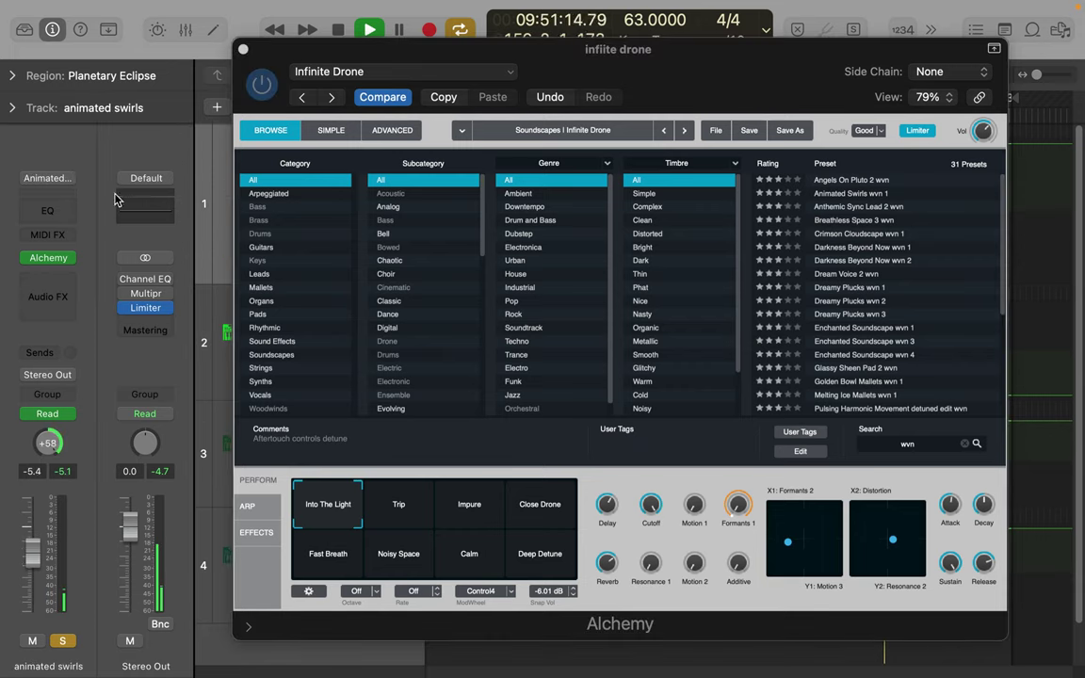
click(47, 260)
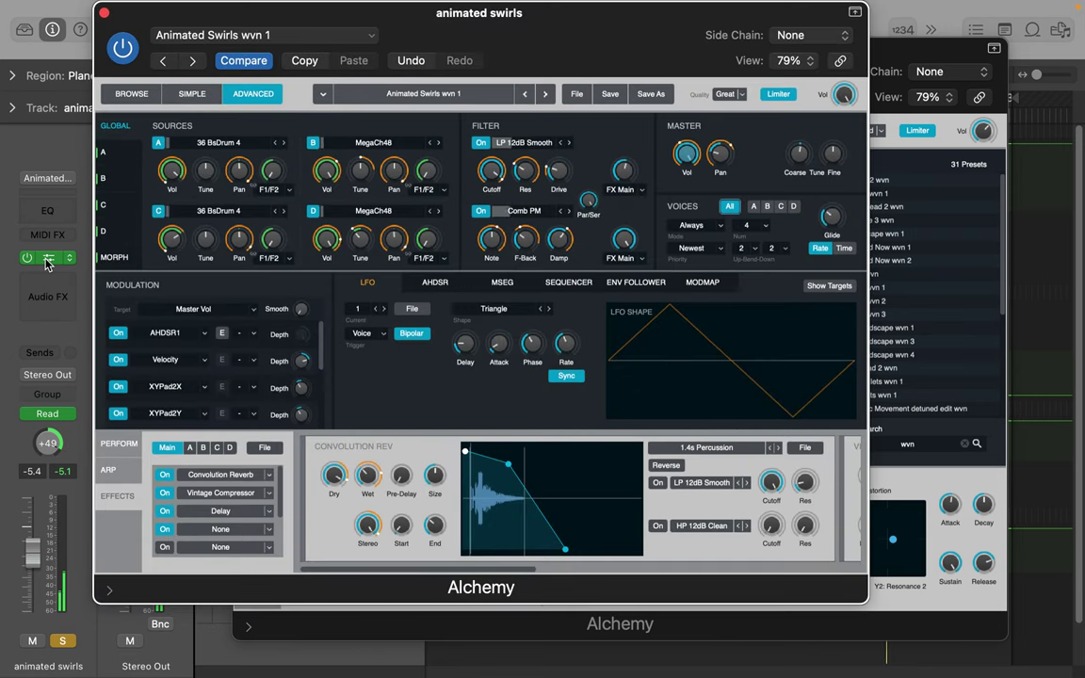
click(742, 94)
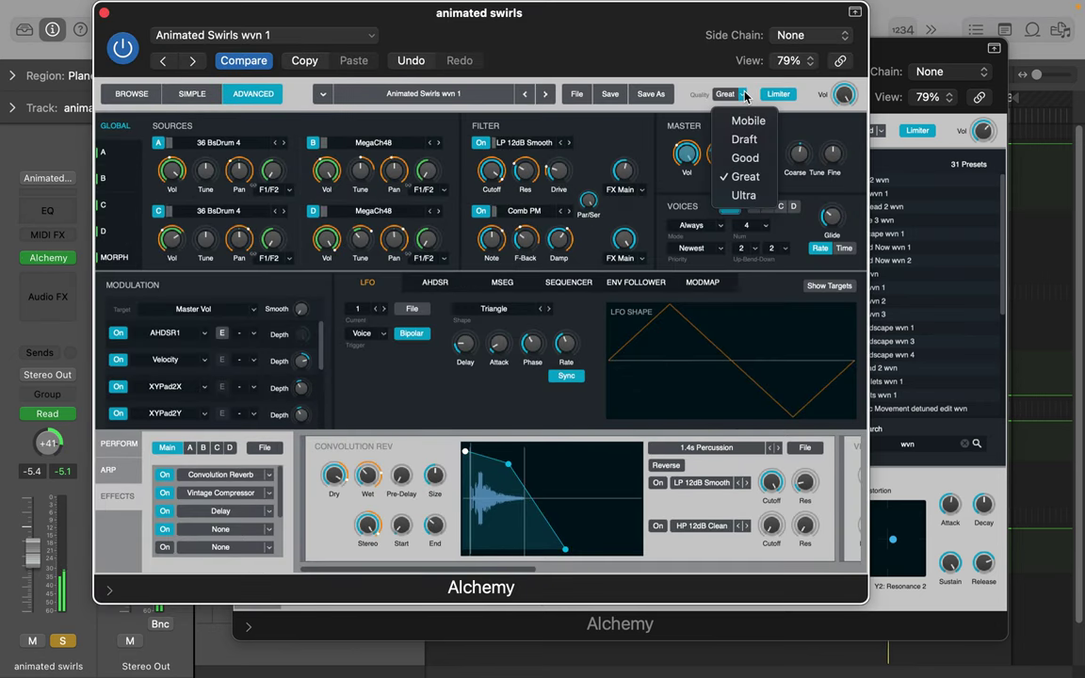
click(752, 160)
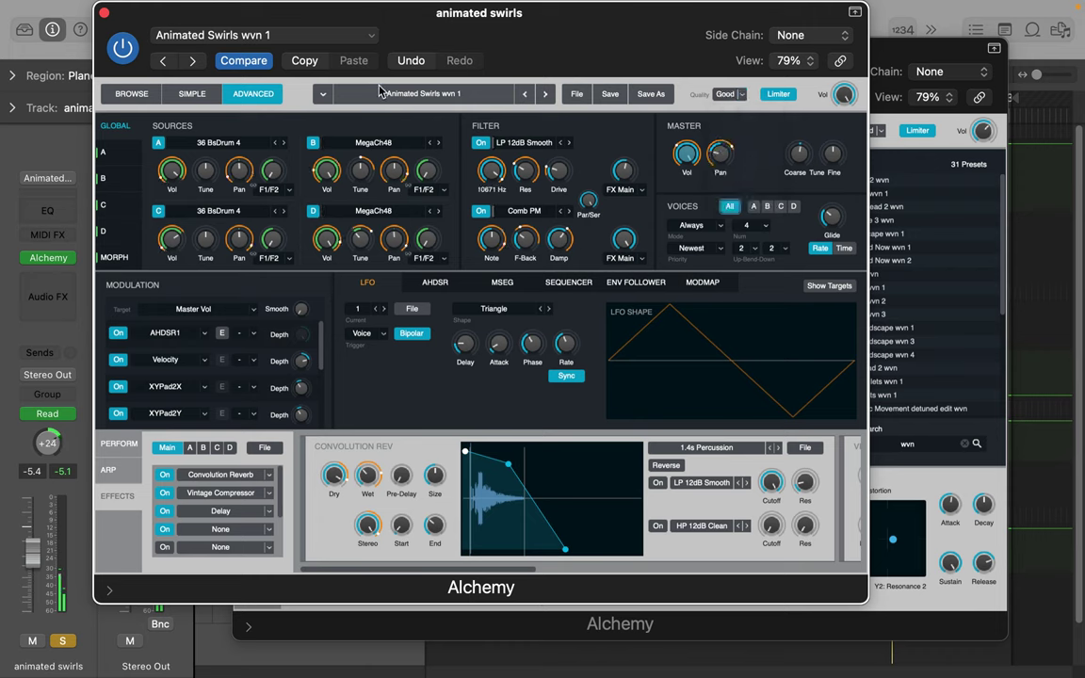
click(104, 14)
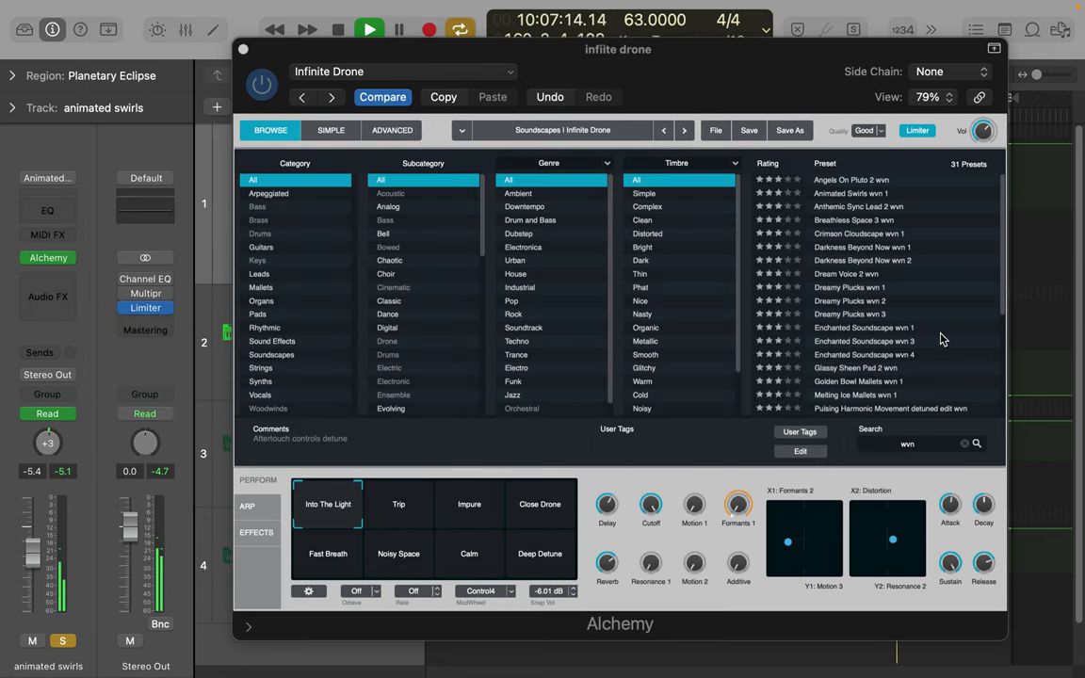
Step: Try the Dreamy Plucks wvn 3 preset in the infiite drone instrument and undo the preset change
scroll(942, 335, down, 5)
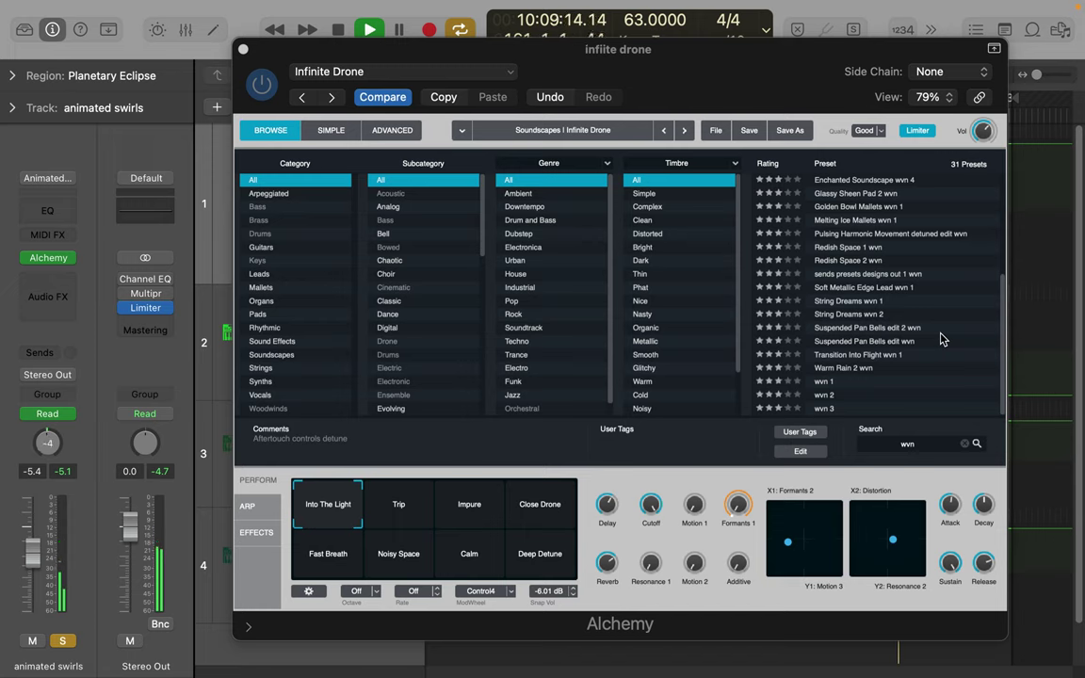
scroll(937, 339, up, 5)
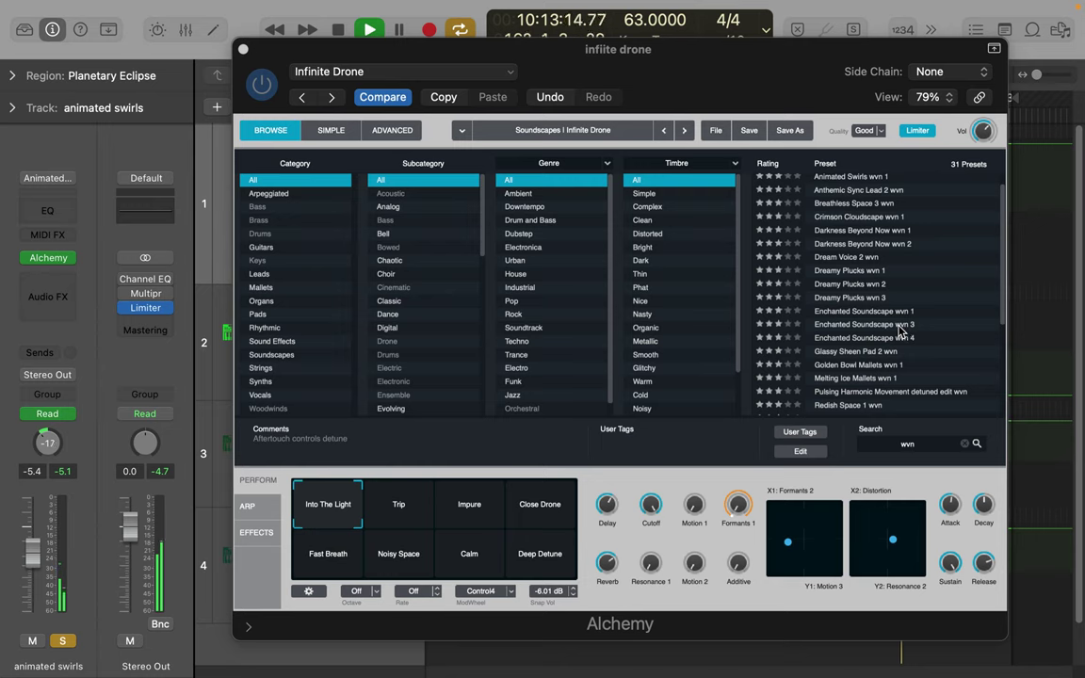
click(868, 298)
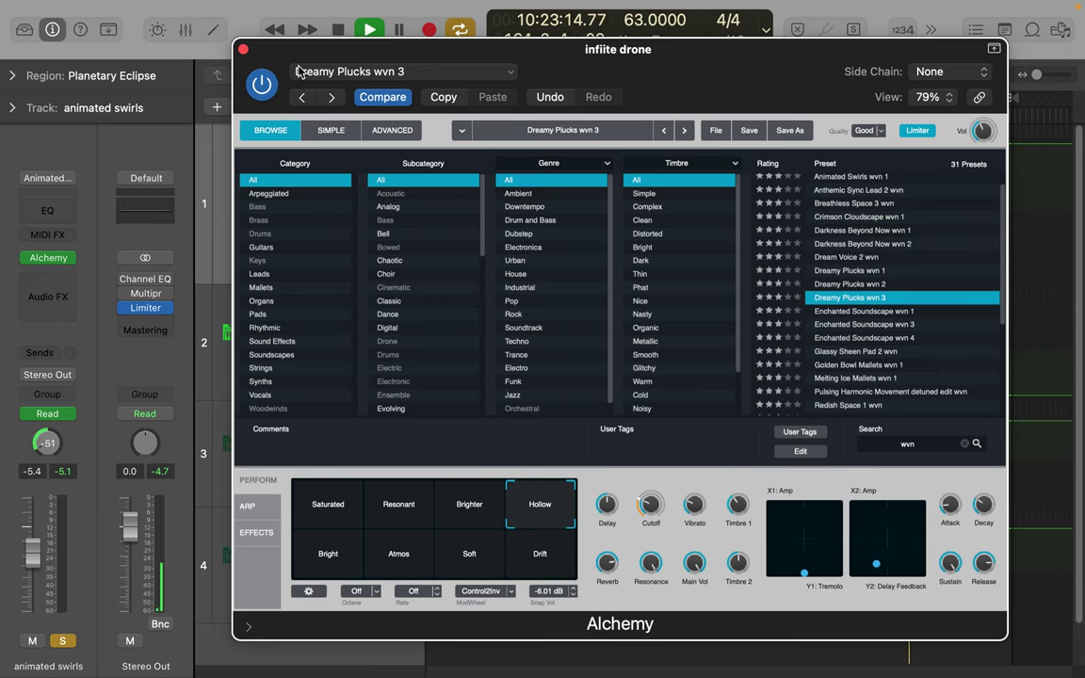
mouse_move(99, 5)
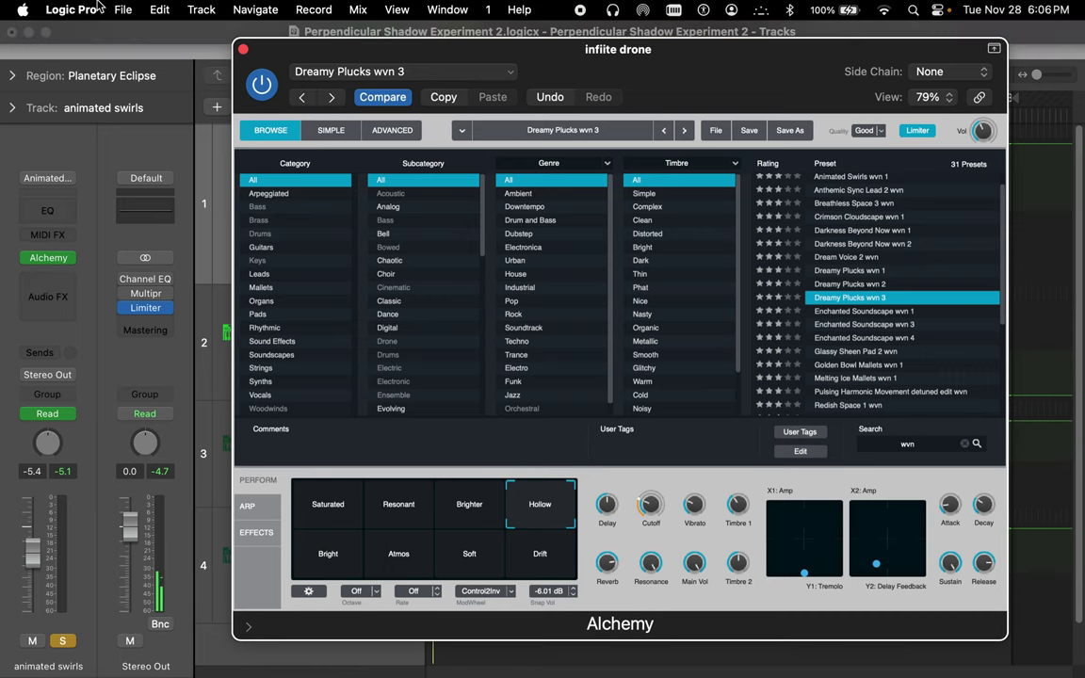
click(158, 9)
click(172, 35)
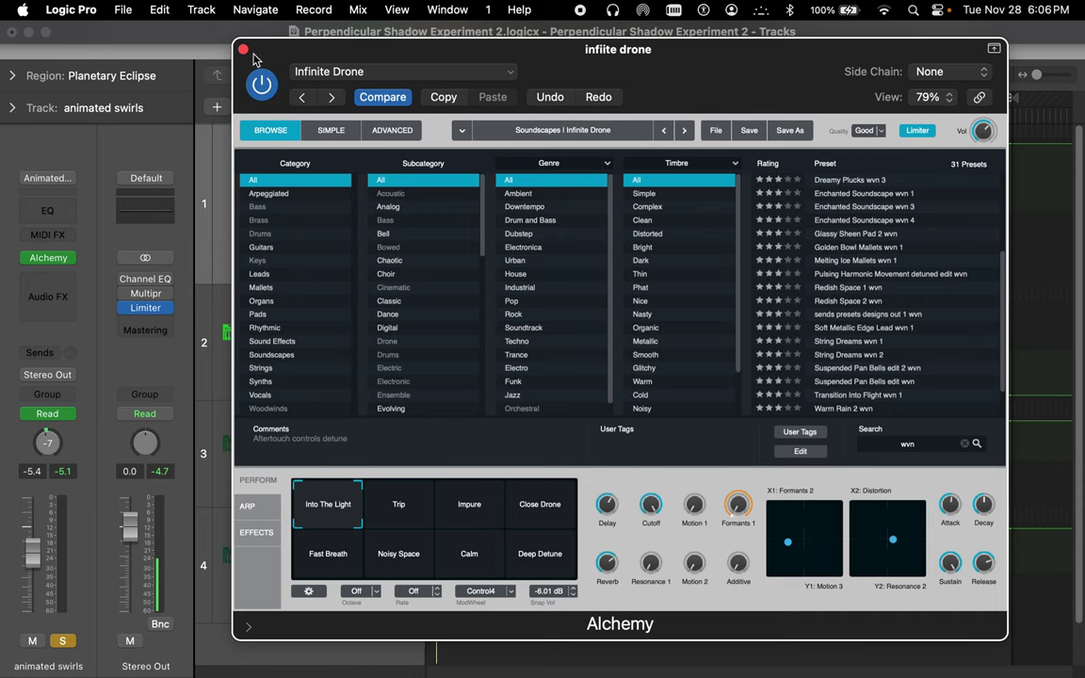
Step: Load Warm Rain 2 wvn on the infiite drone track, move its Peak Filter pad point above and right of centre, and close the instrument
drag(253, 59, 421, 86)
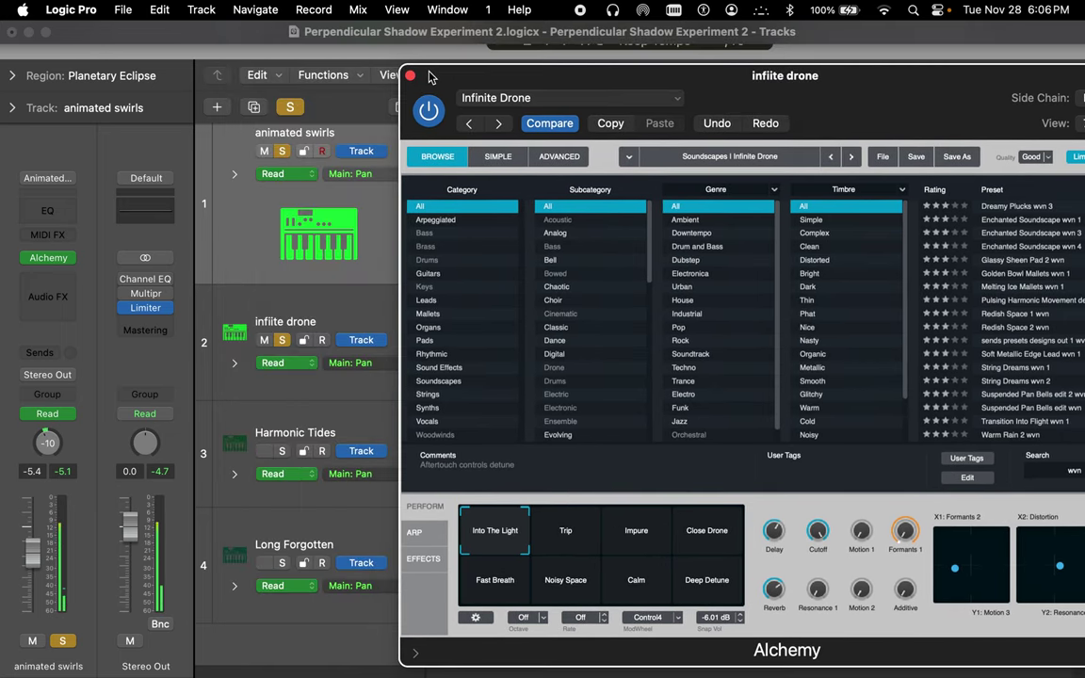
click(364, 310)
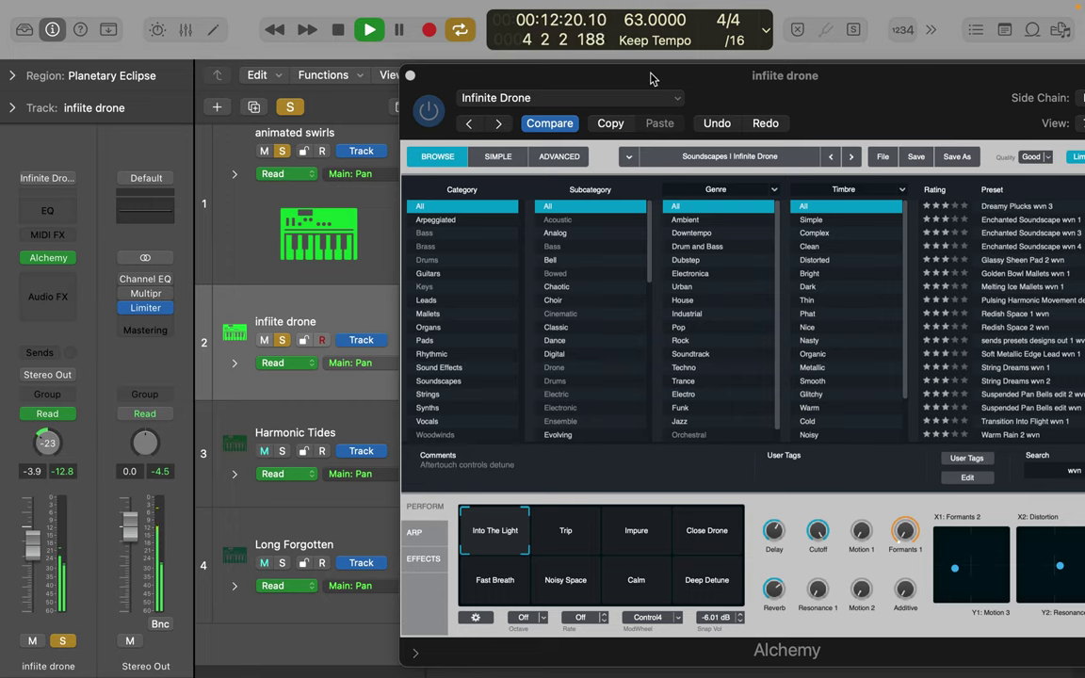
drag(650, 77, 393, 42)
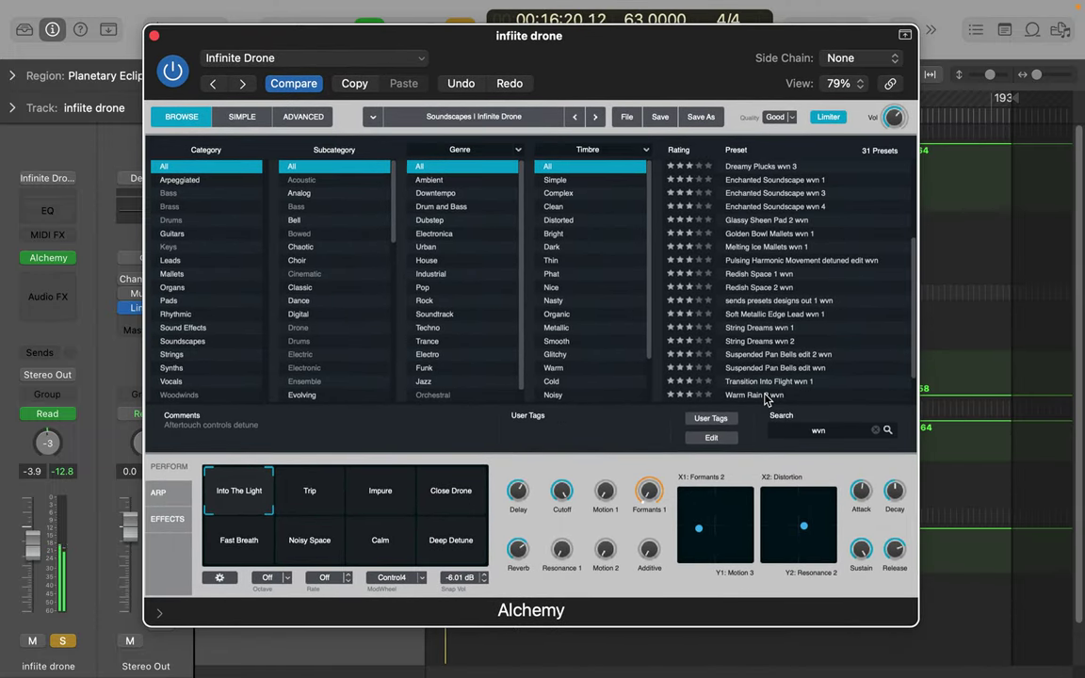
click(763, 396)
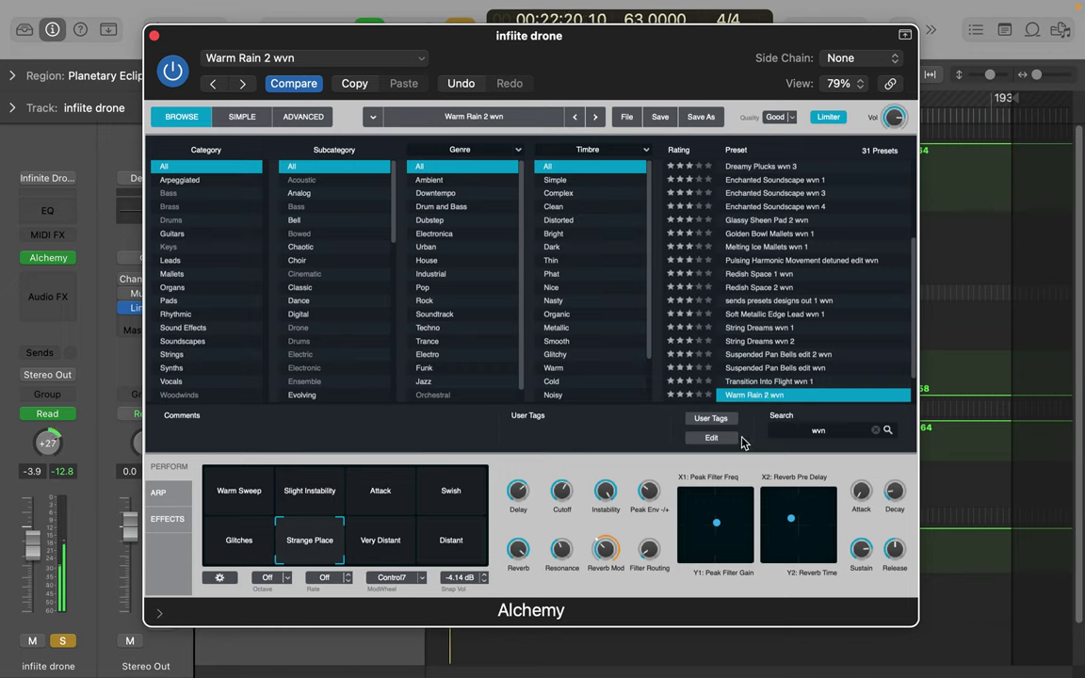
drag(719, 525, 736, 507)
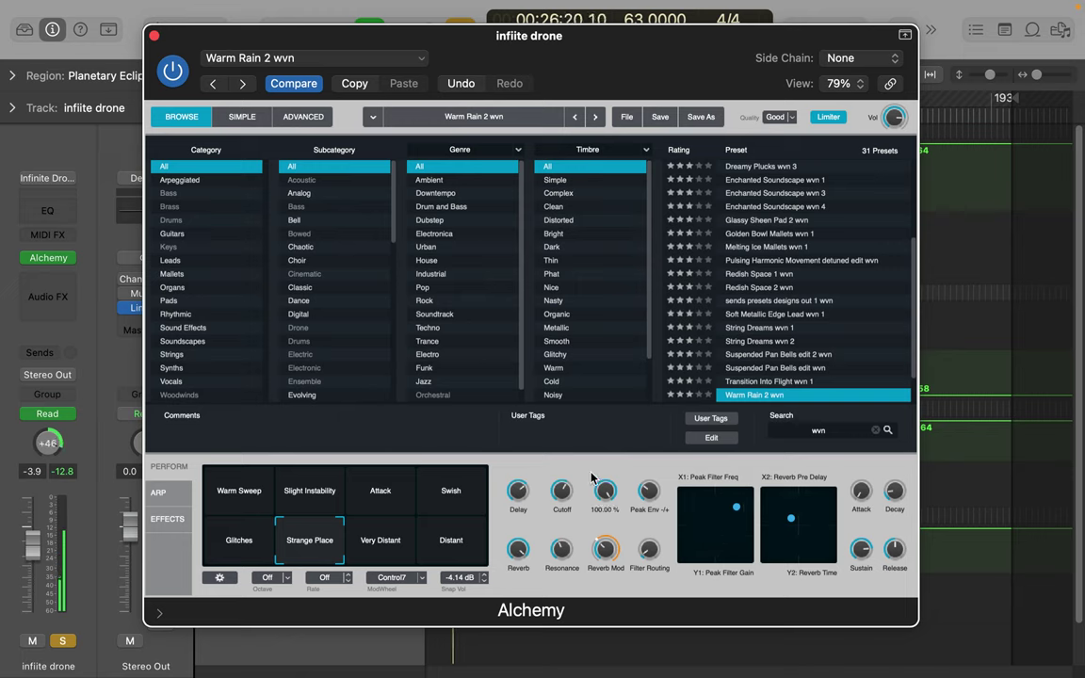
click(253, 650)
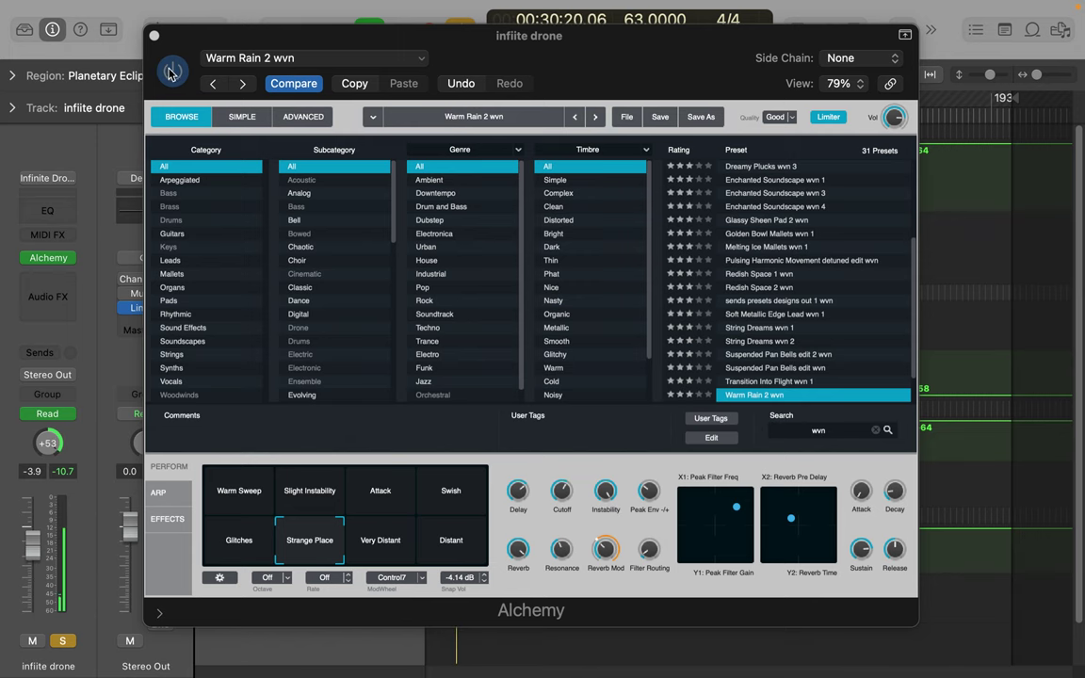
click(155, 36)
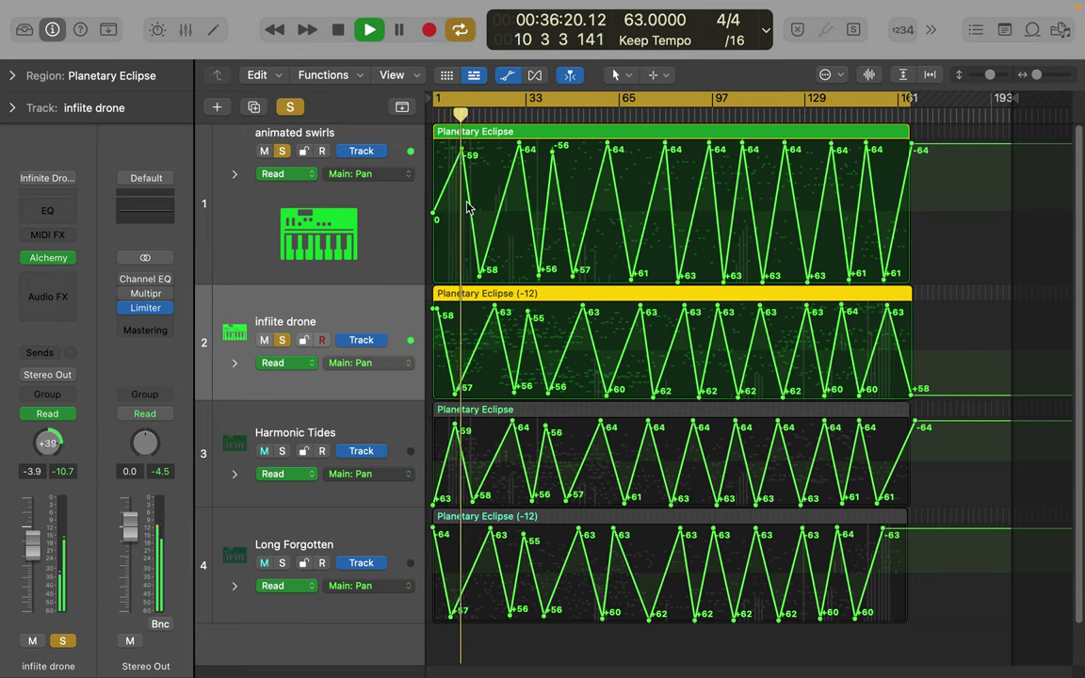
Step: Raise the animated swirls track's volume to -2.8 dB
click(390, 209)
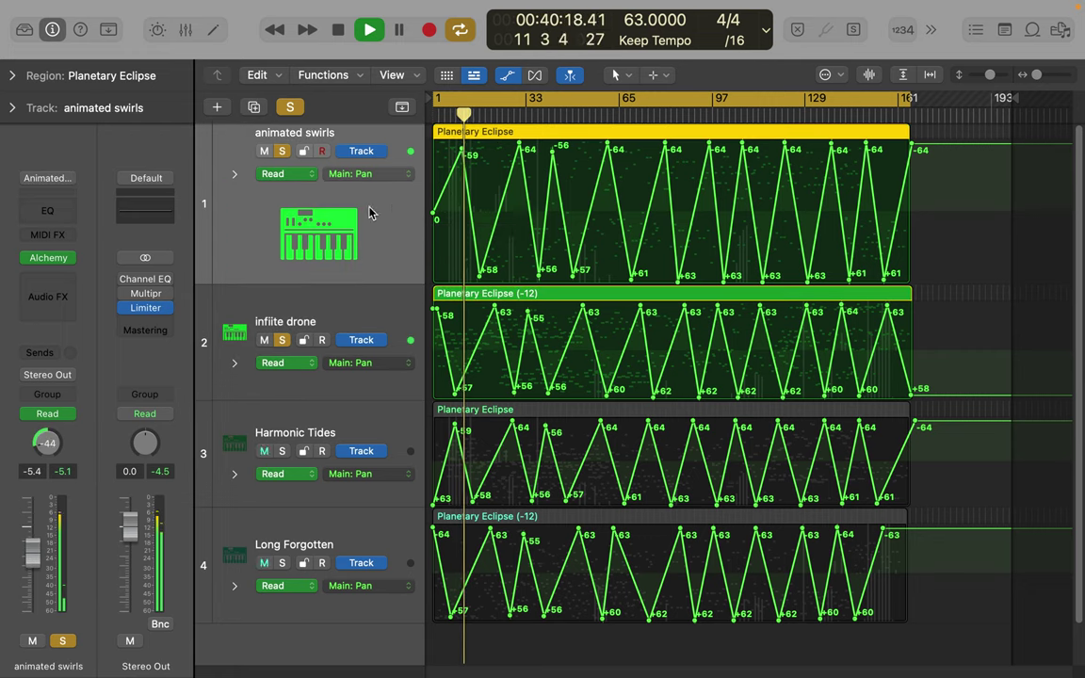
drag(38, 551, 38, 530)
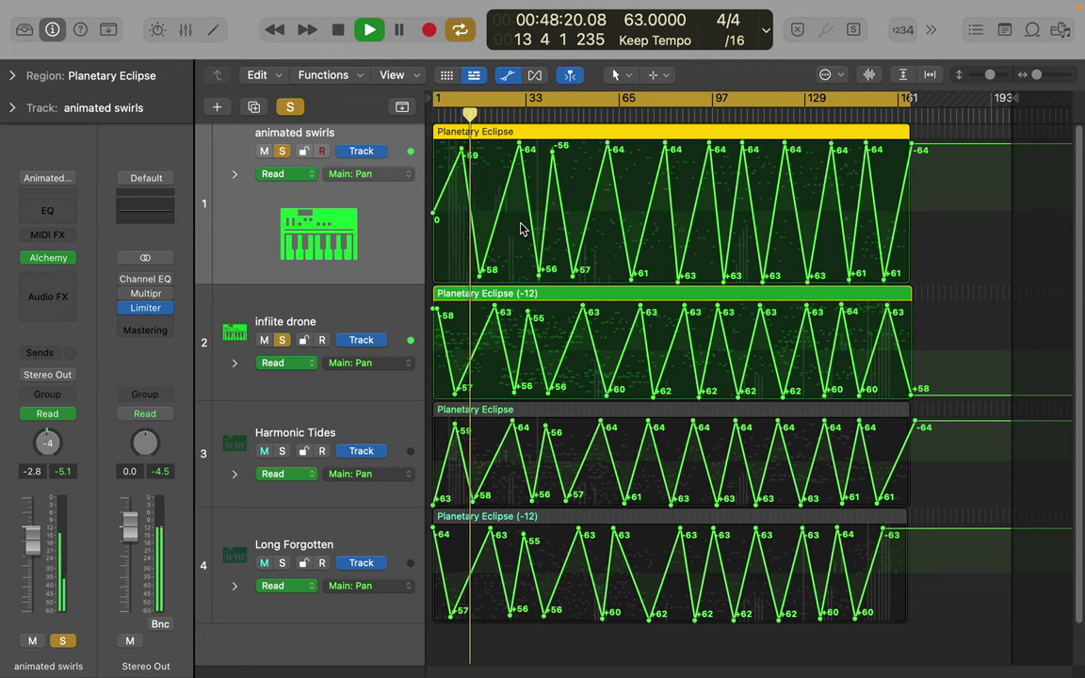
Step: Open Alchemy on the Harmonic Tides track, search its presets for "wvn" and load Darkness Beyond Now wvn 1
click(395, 323)
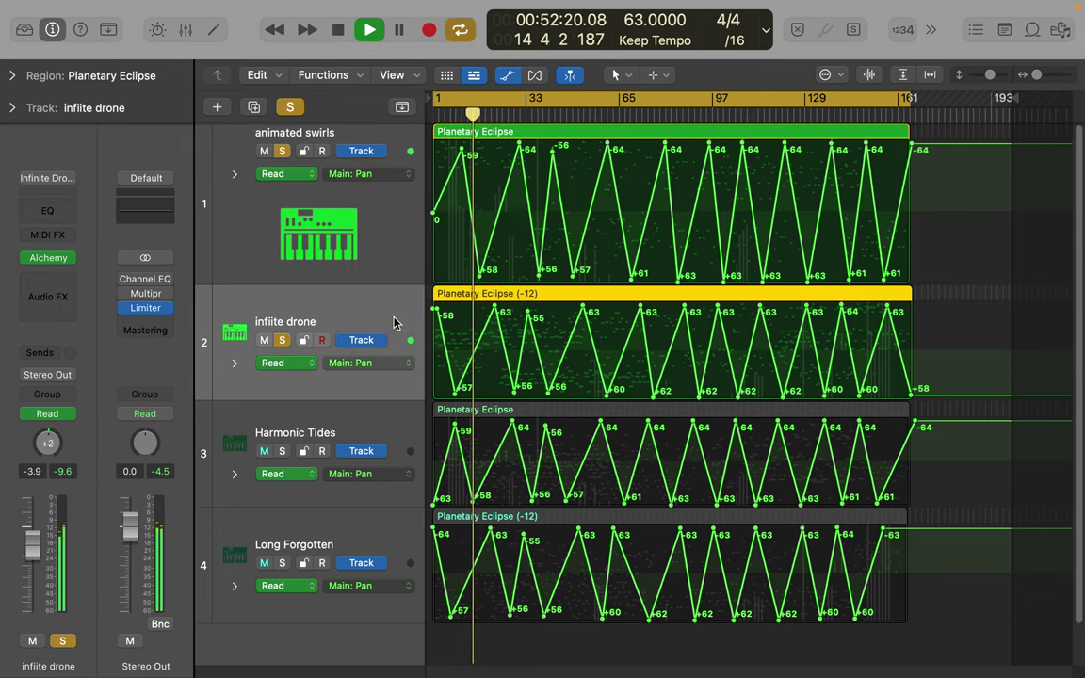
click(387, 429)
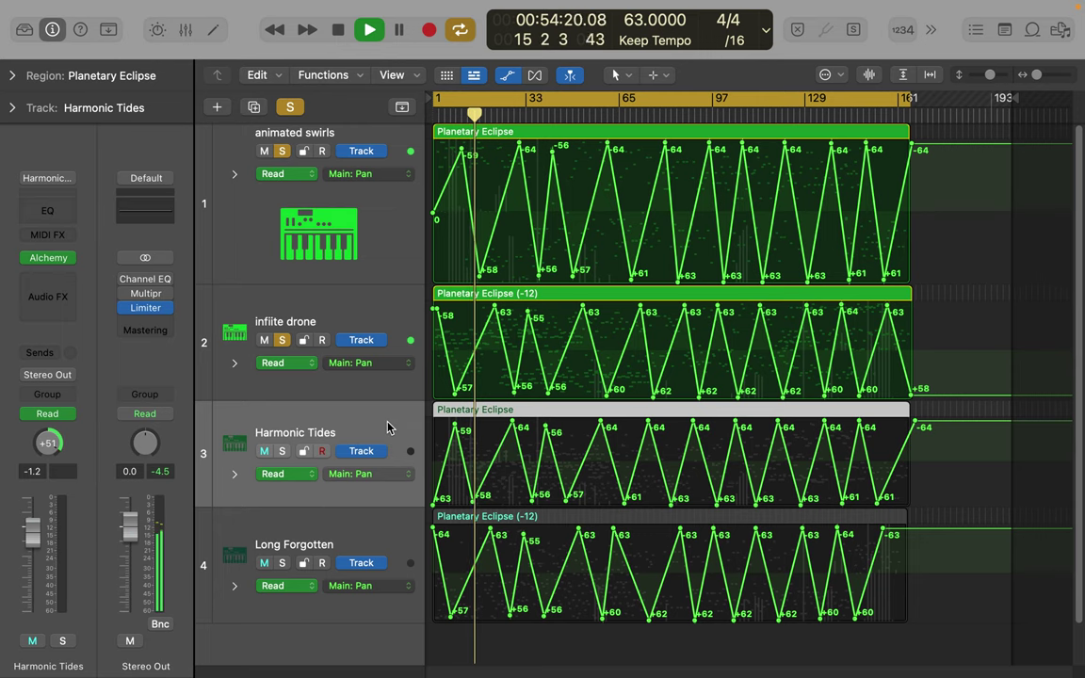
click(53, 260)
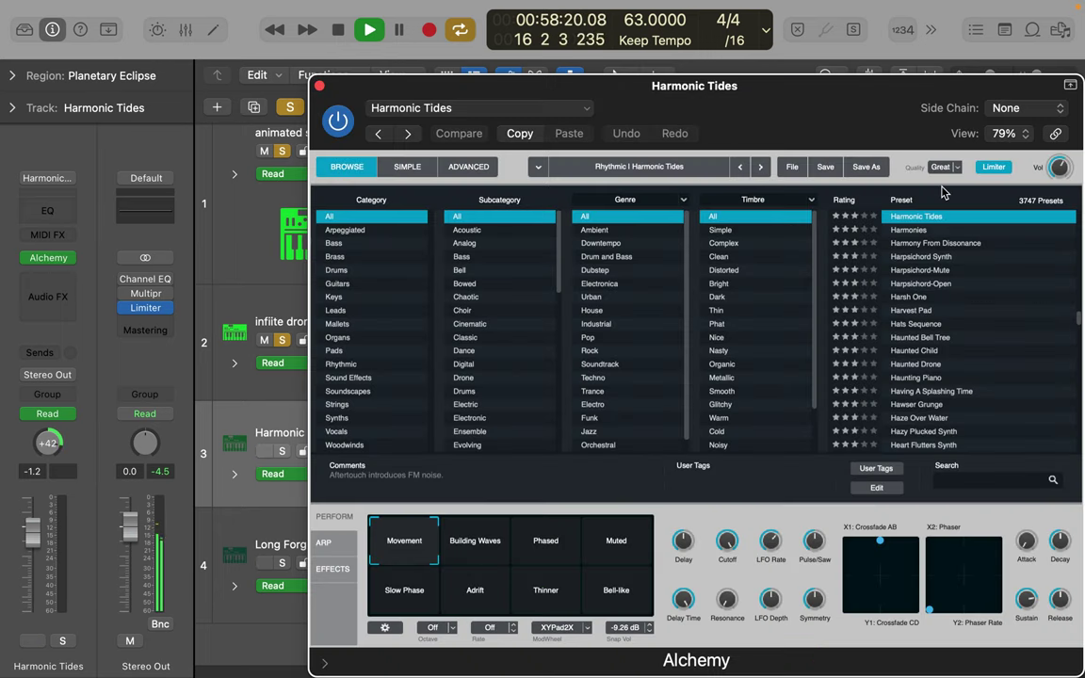
click(957, 480)
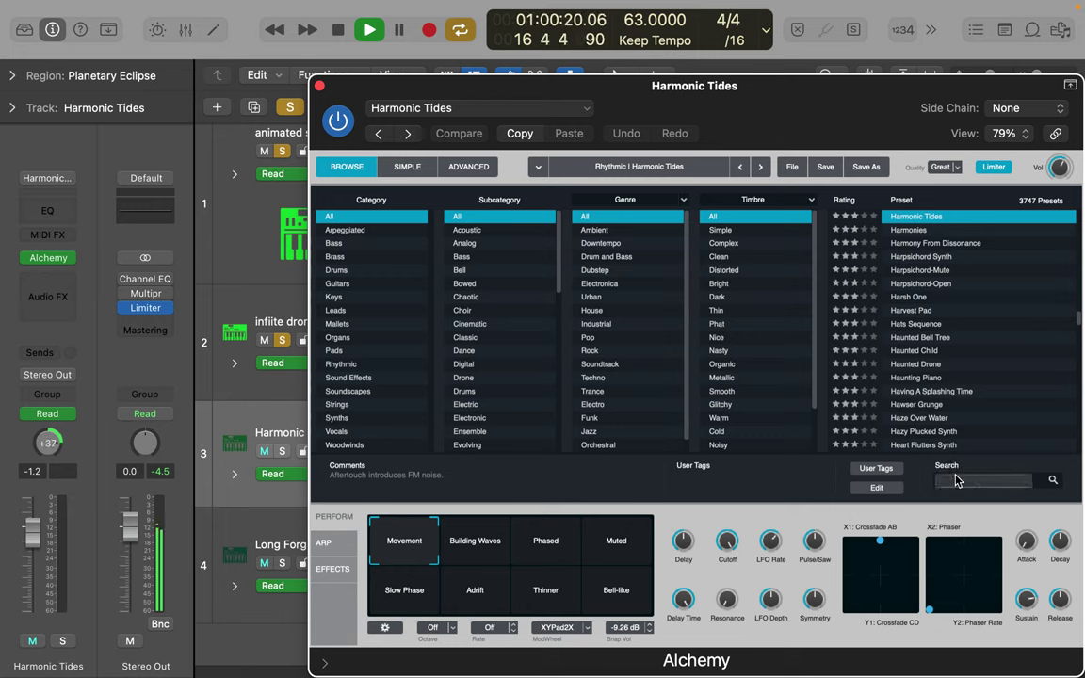
text(wvn)
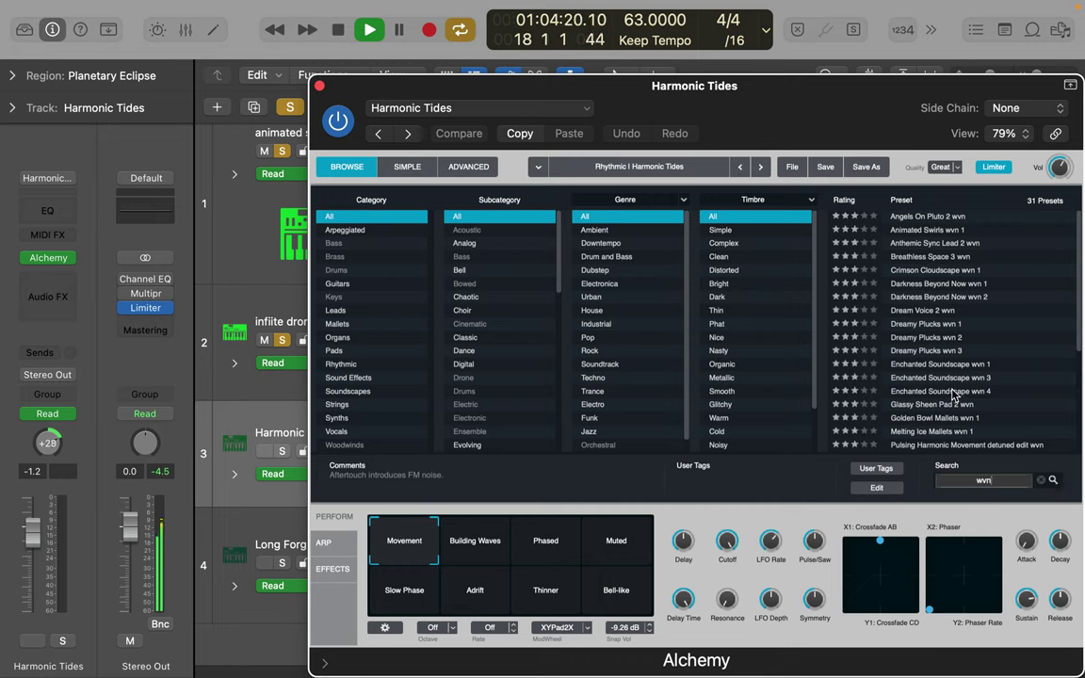
click(927, 286)
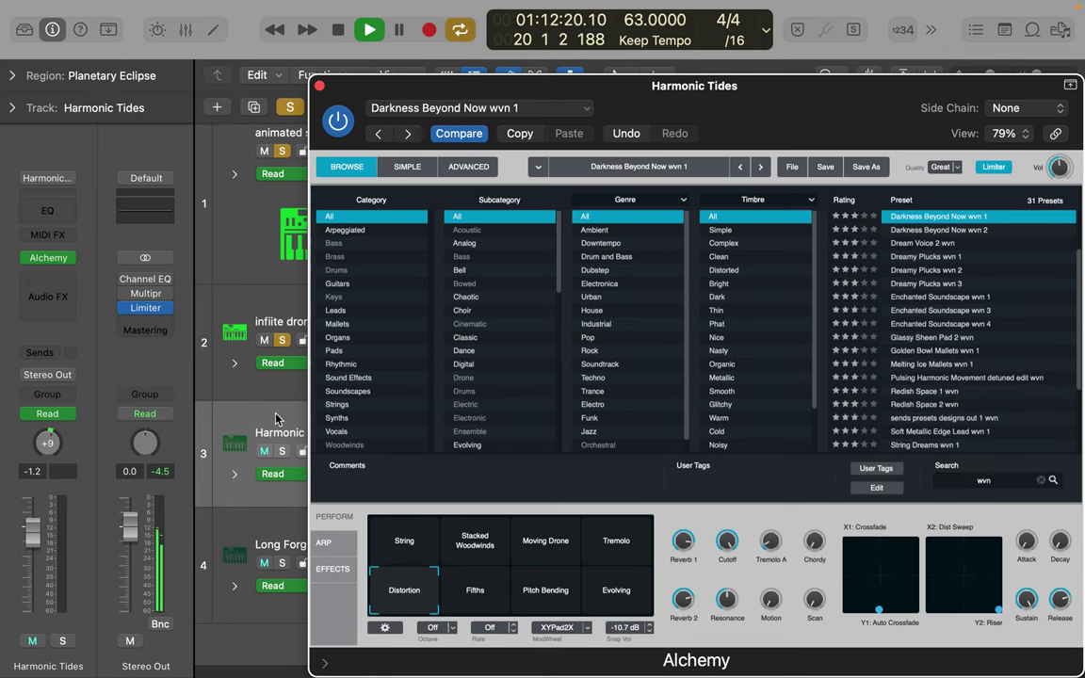
Step: Solo the Harmonic Tides track and lower its volume to -6.4 dB
click(267, 441)
click(285, 452)
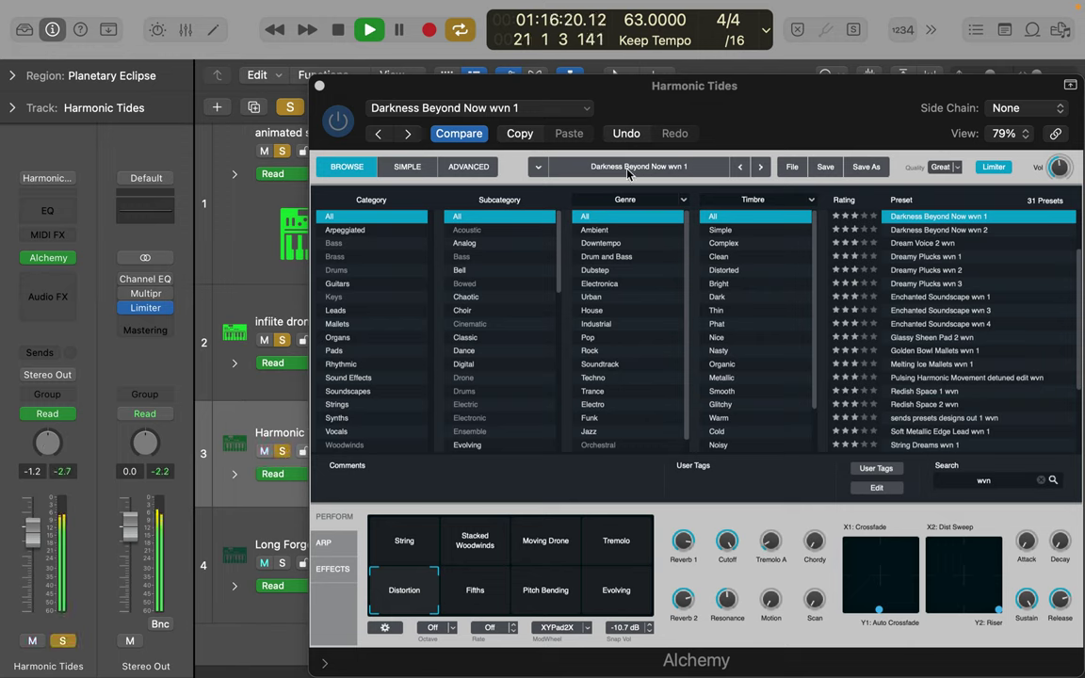
click(34, 538)
drag(34, 535, 31, 585)
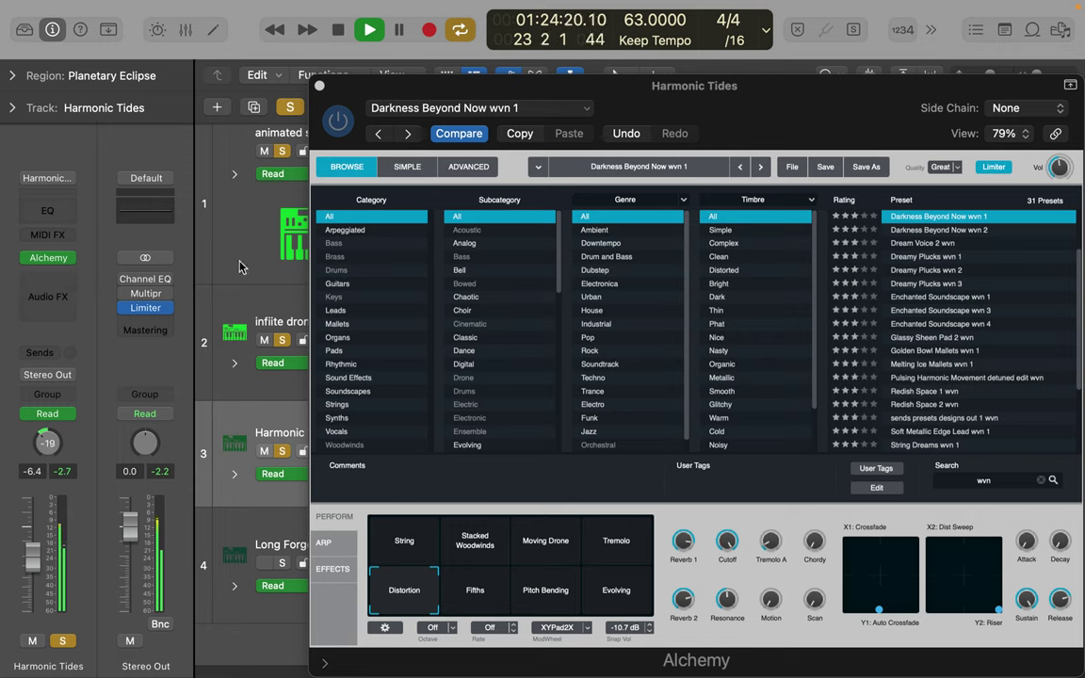
Step: Examine the modulation of source A's pan in the advanced view of the Harmonic Tides track's Alchemy
click(241, 231)
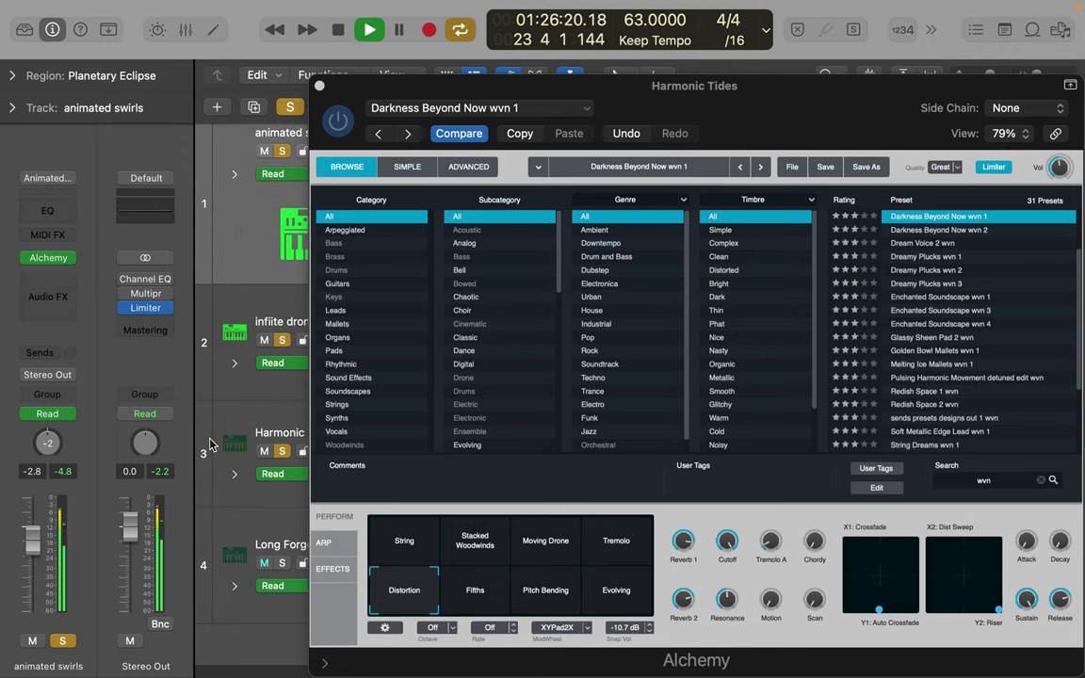
click(252, 496)
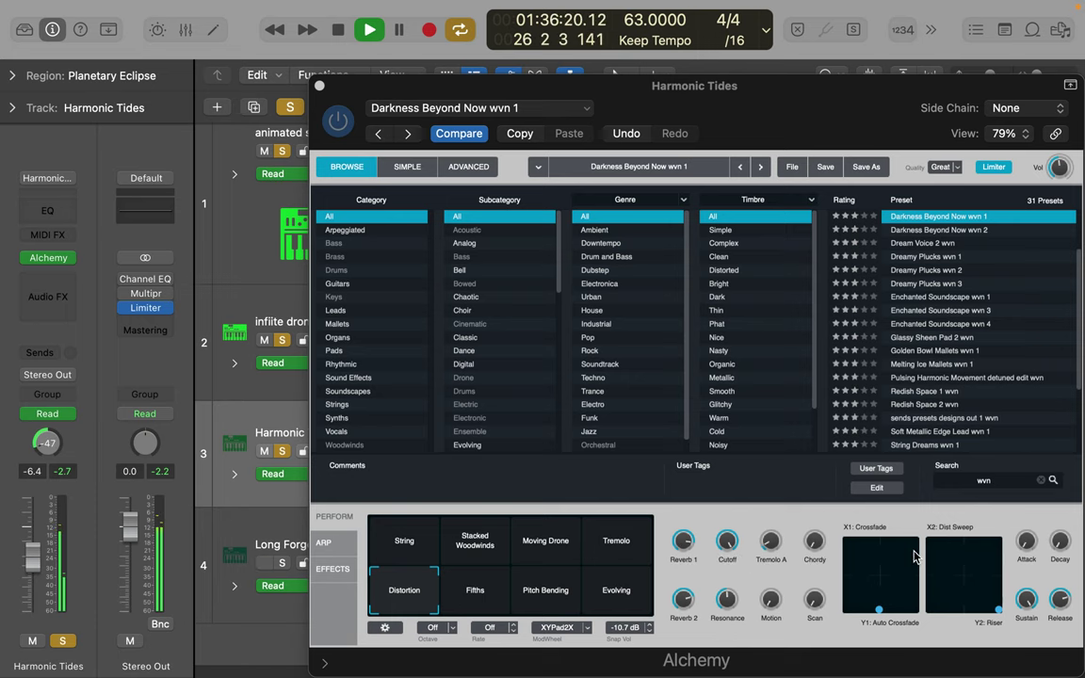
click(461, 170)
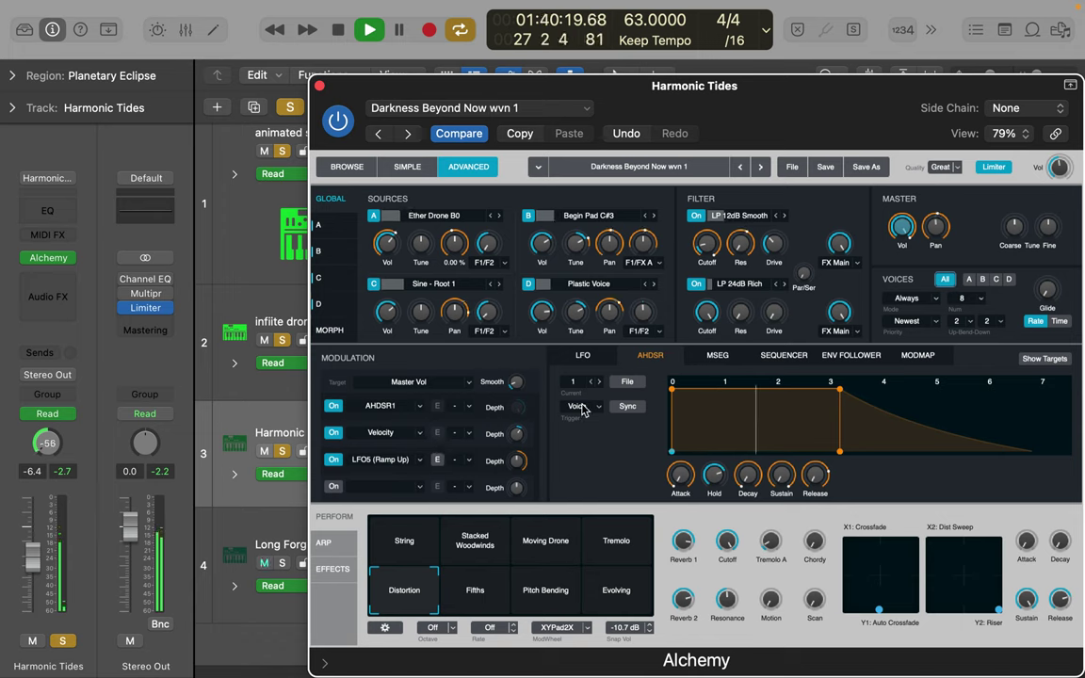
click(460, 246)
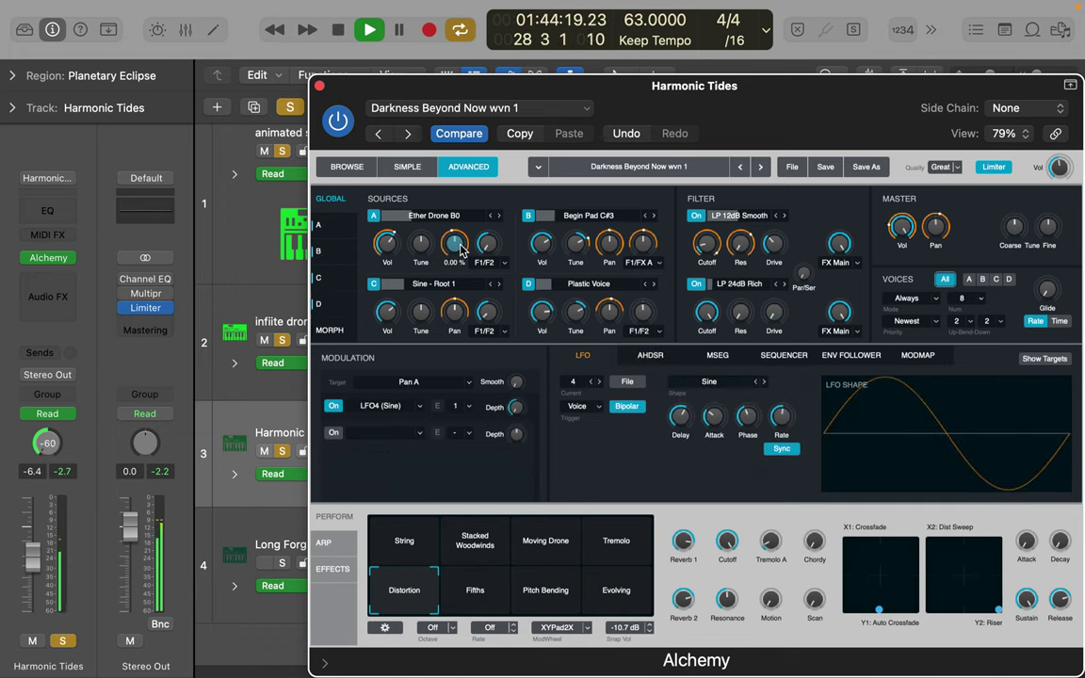
Step: Examine the modulation of source B's pan, source D's pan, the master pan and the master coarse tuning in the Harmonic Tides Alchemy
mouse_move(516, 415)
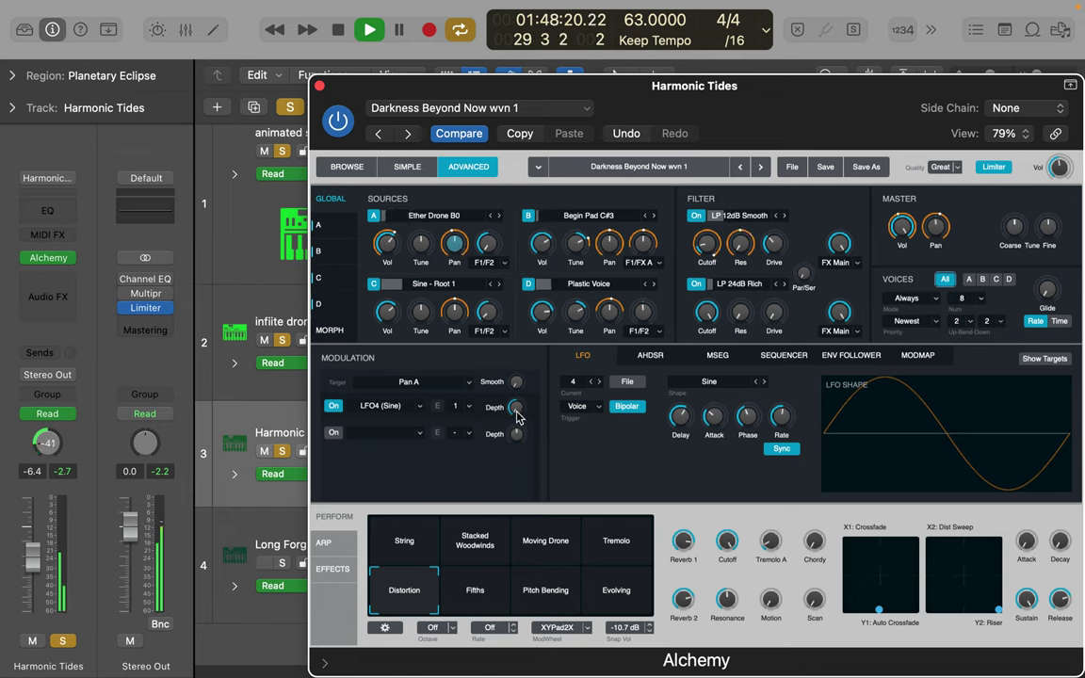
click(610, 243)
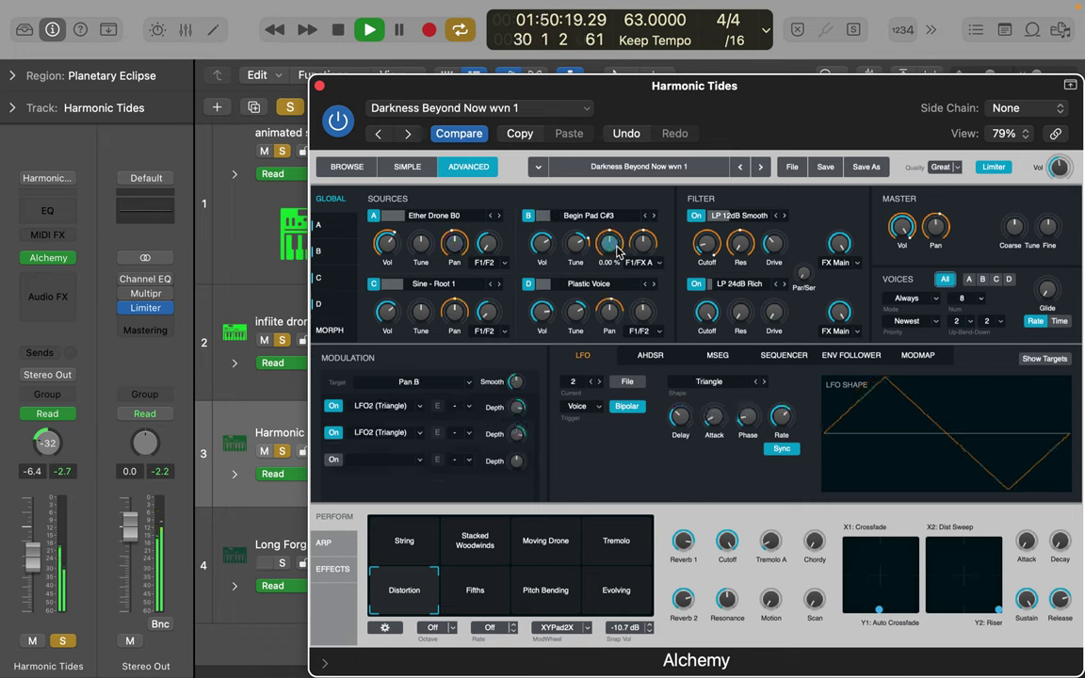
click(616, 321)
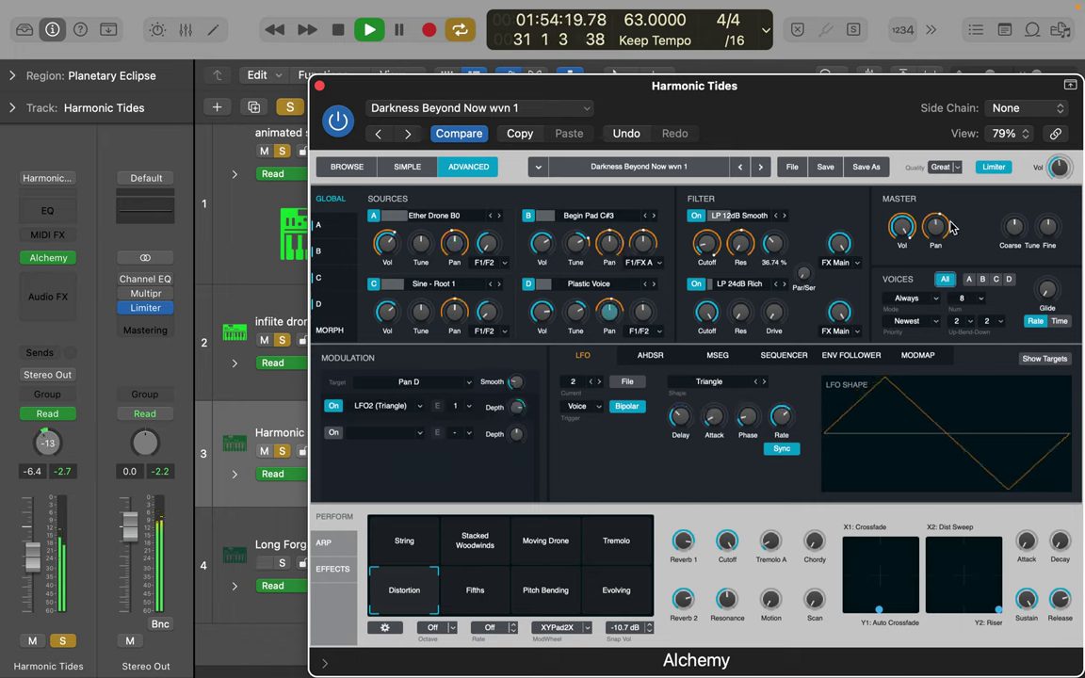
click(939, 232)
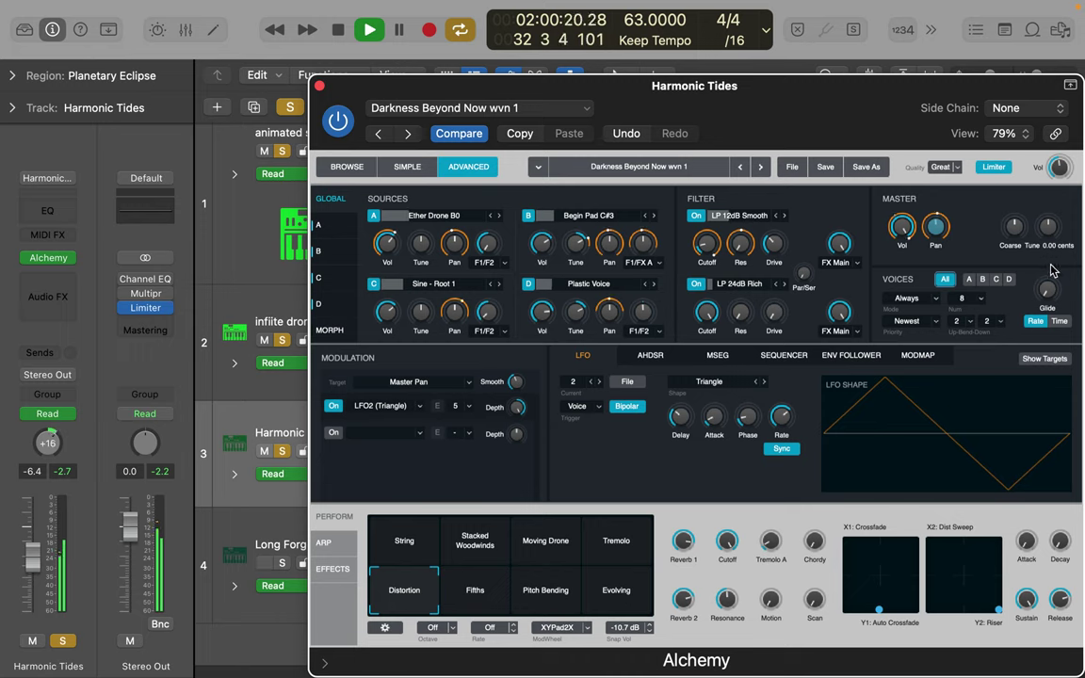
drag(1014, 226, 1023, 255)
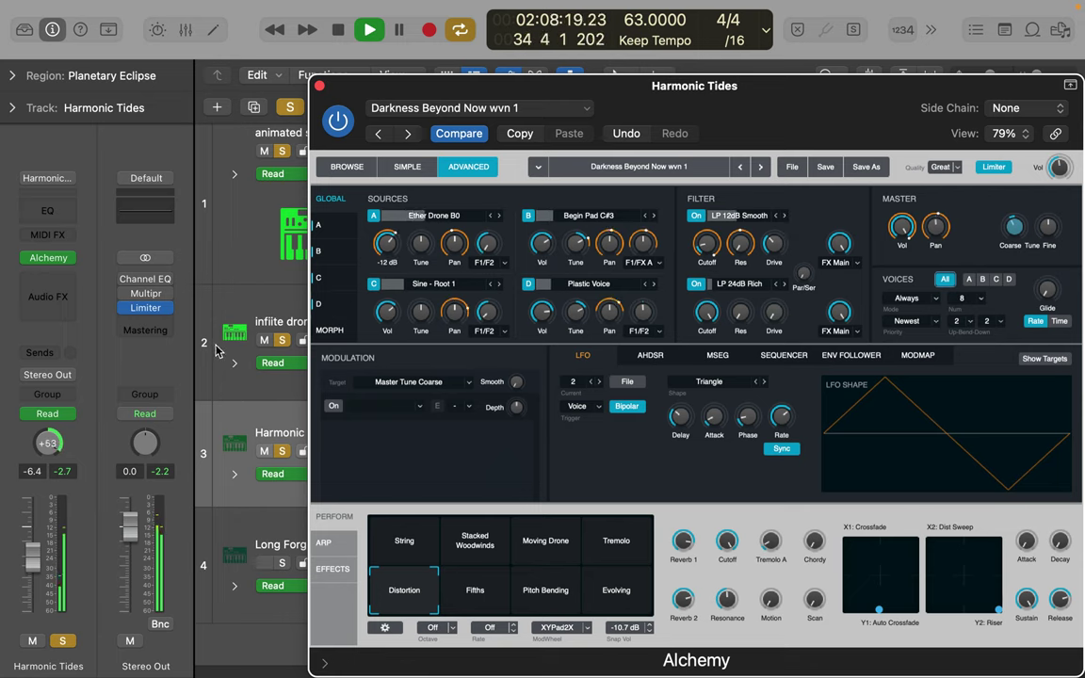
Step: Open Alchemy on the Long Forgotten track, clear all other solos and solo Long Forgotten
click(243, 529)
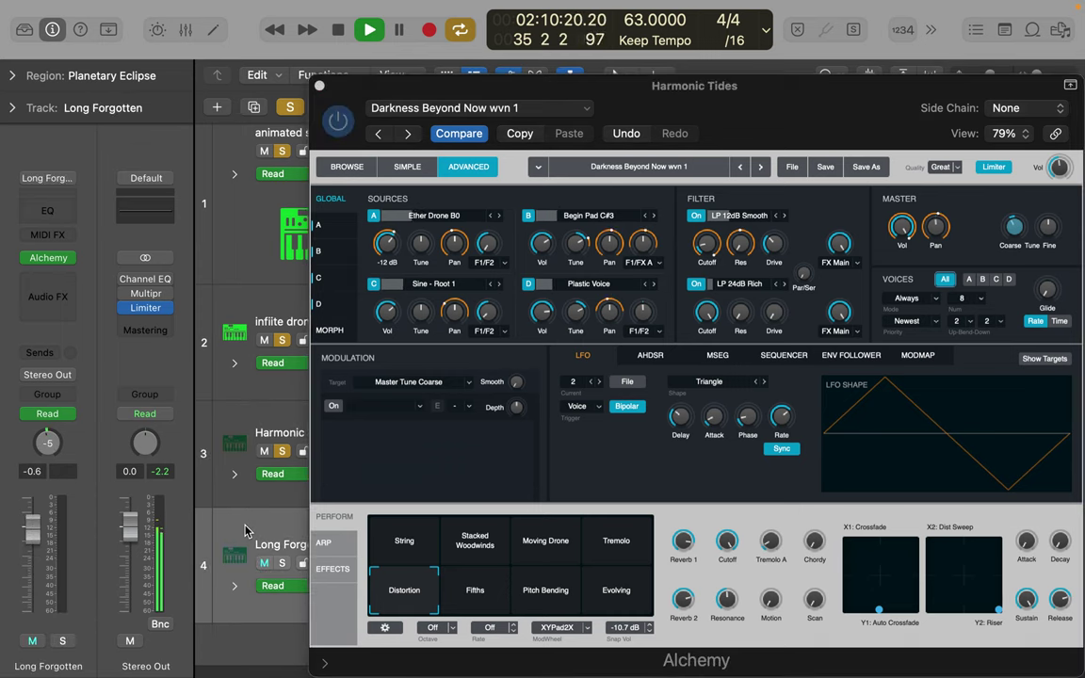
click(319, 87)
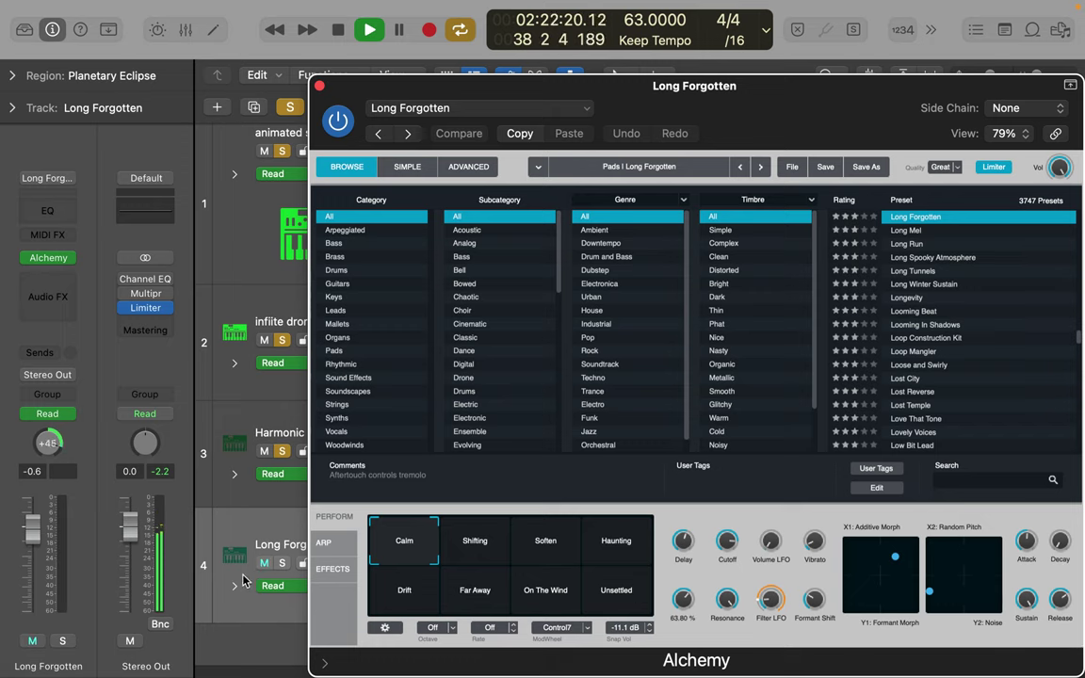
click(293, 109)
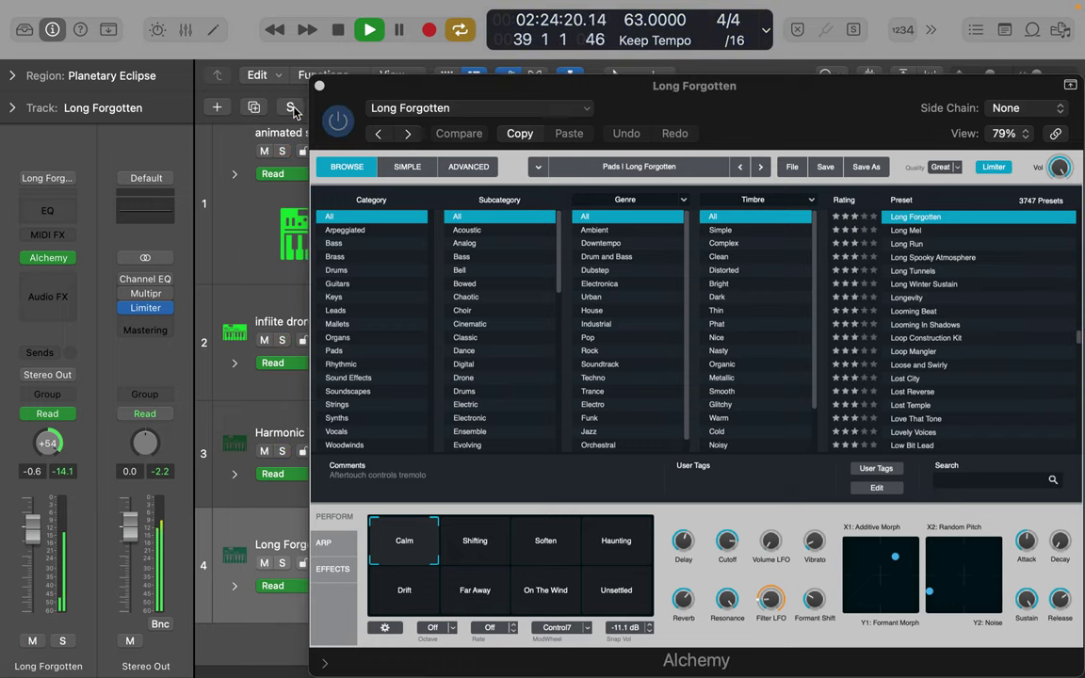
click(282, 564)
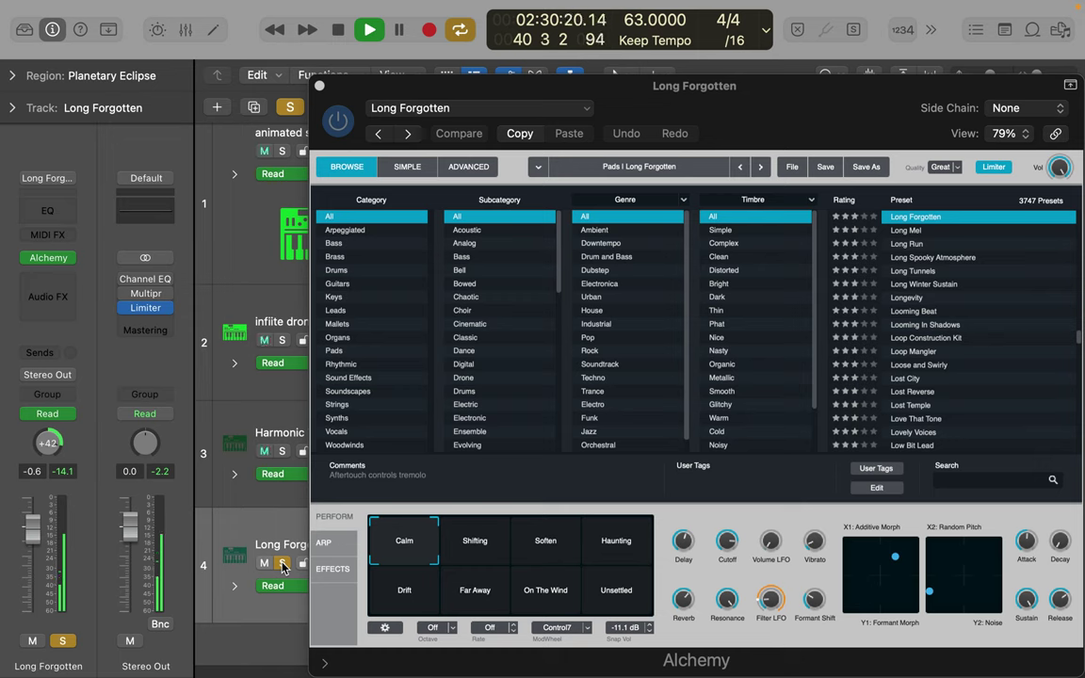
Step: Audition the Shifting and Soften performance snapshots of Long Forgotten and select Haunting
click(482, 548)
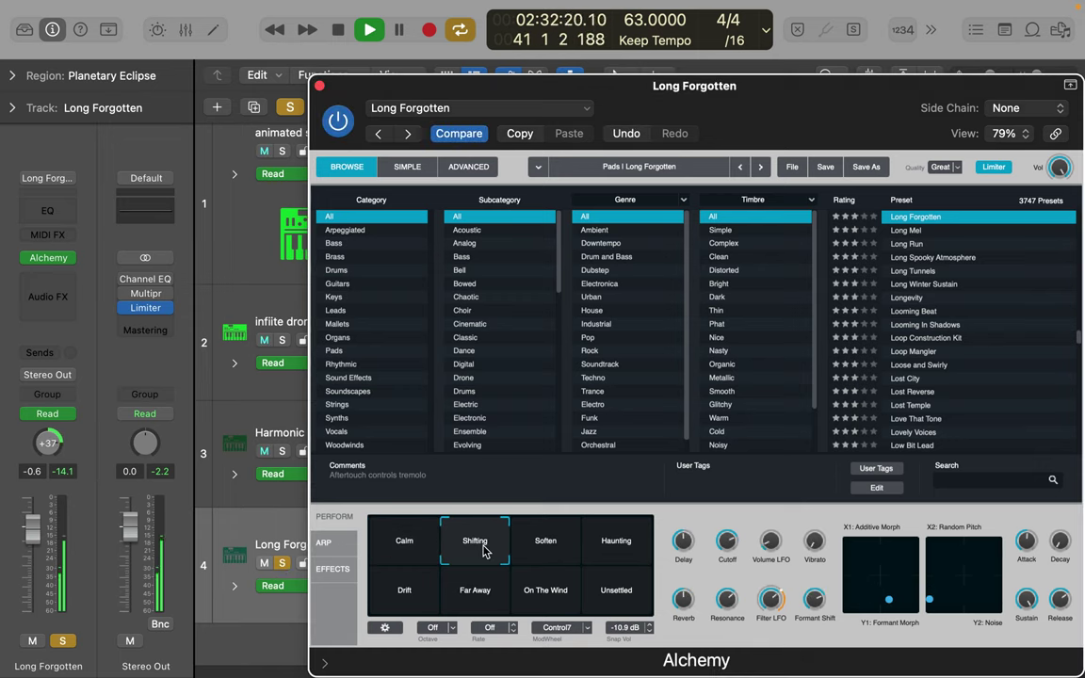
click(549, 546)
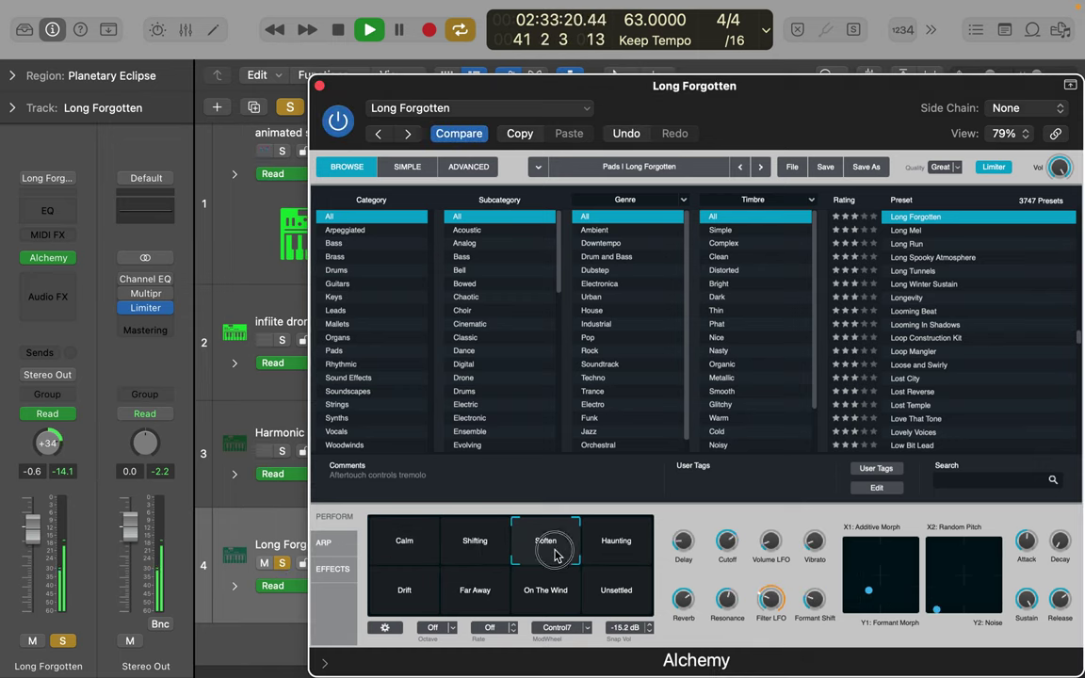
click(620, 552)
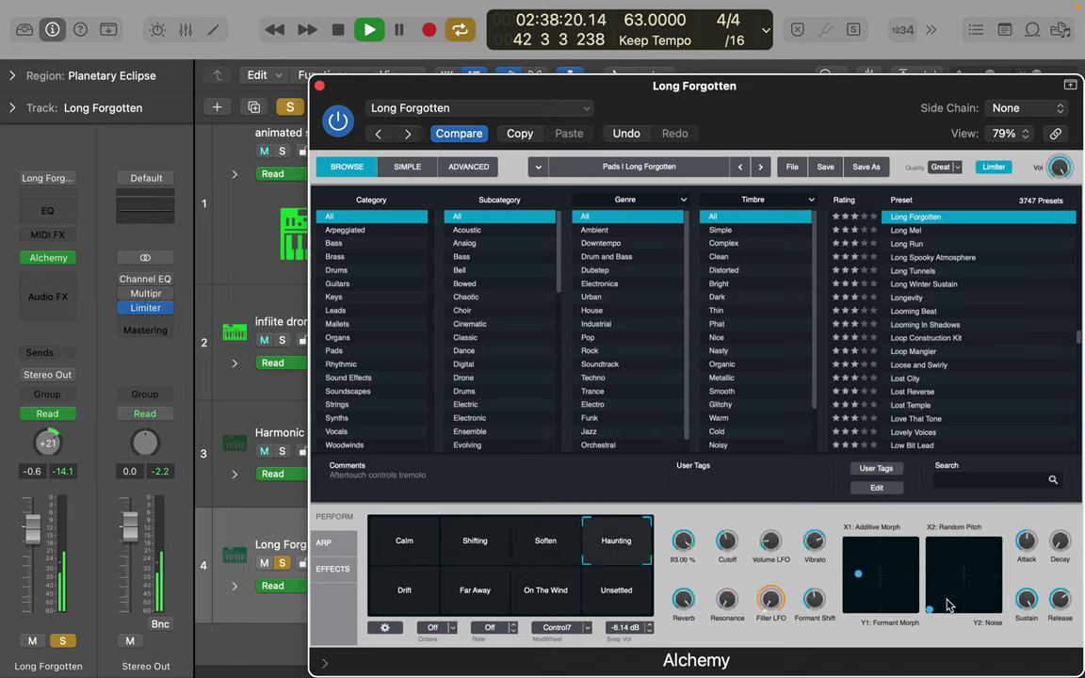
Step: Shift the Additive Morph and Formant Morph pad point toward the centre and raise the Formant Shift
drag(938, 615, 876, 573)
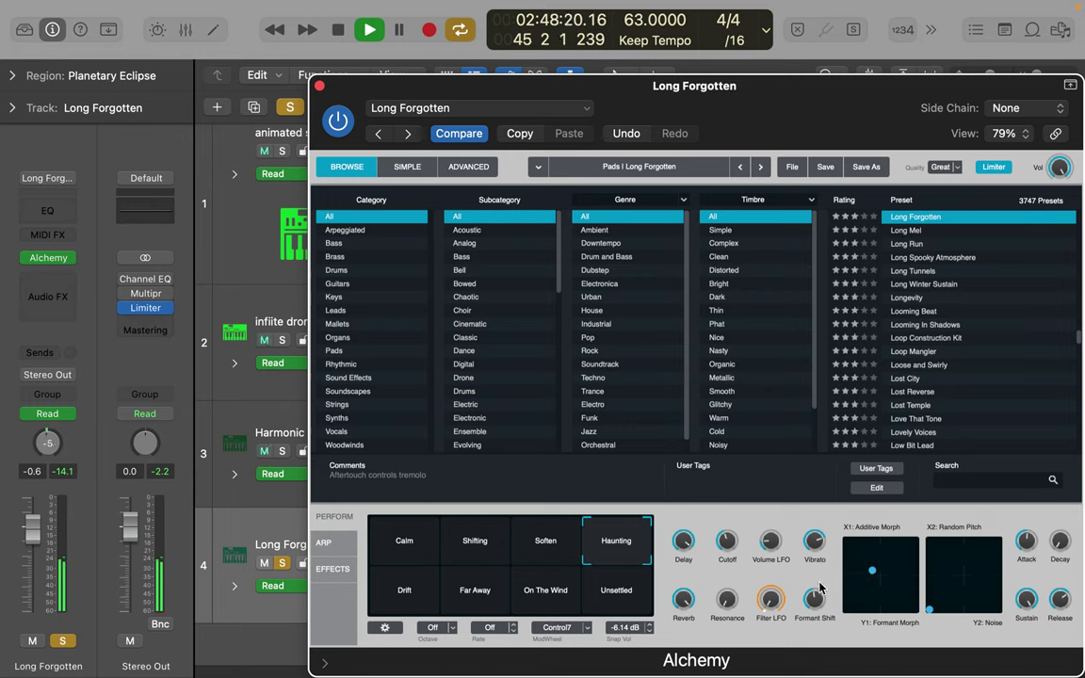
mouse_move(818, 602)
drag(818, 601, 815, 576)
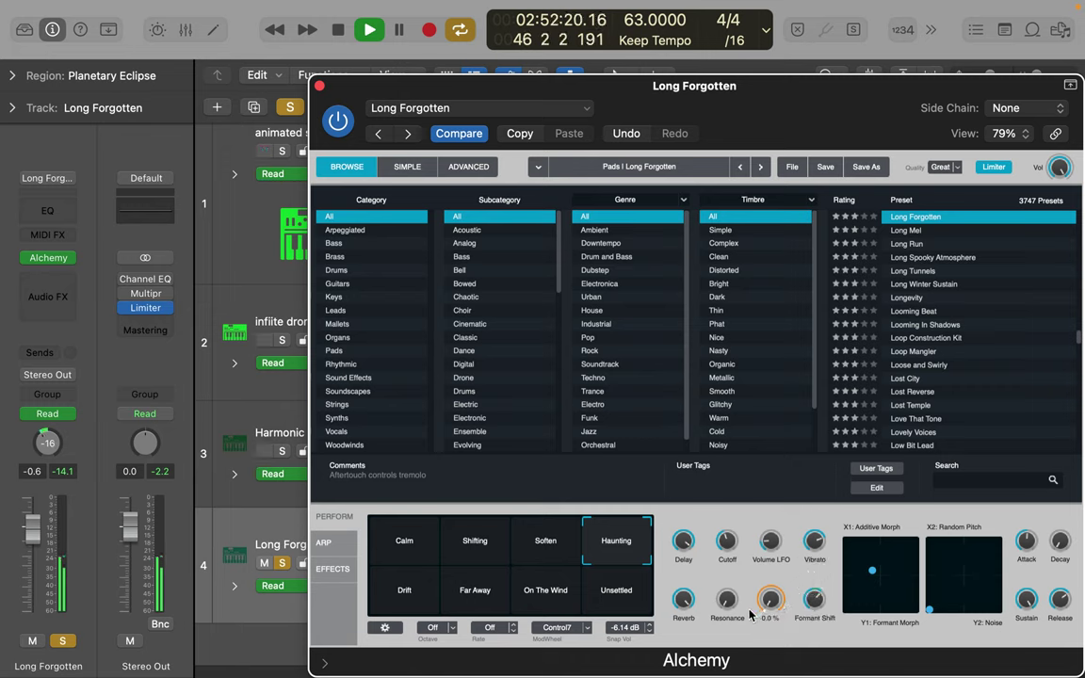
Step: Show the advanced view of Long Forgotten's Alchemy and set its quality to Good
mouse_move(783, 595)
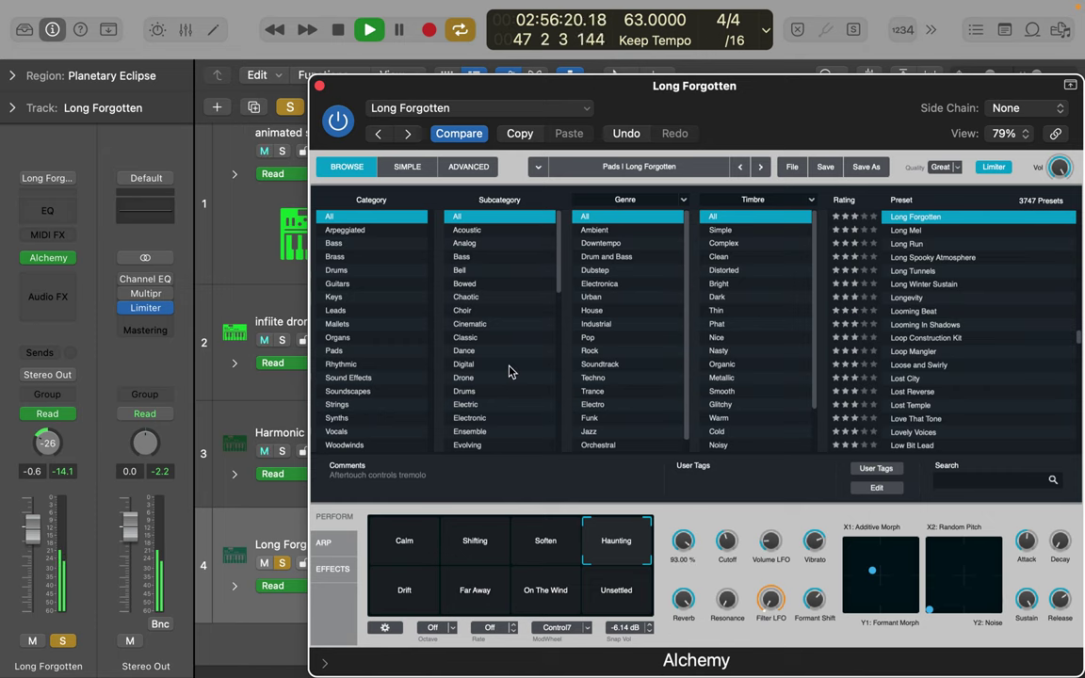
click(467, 170)
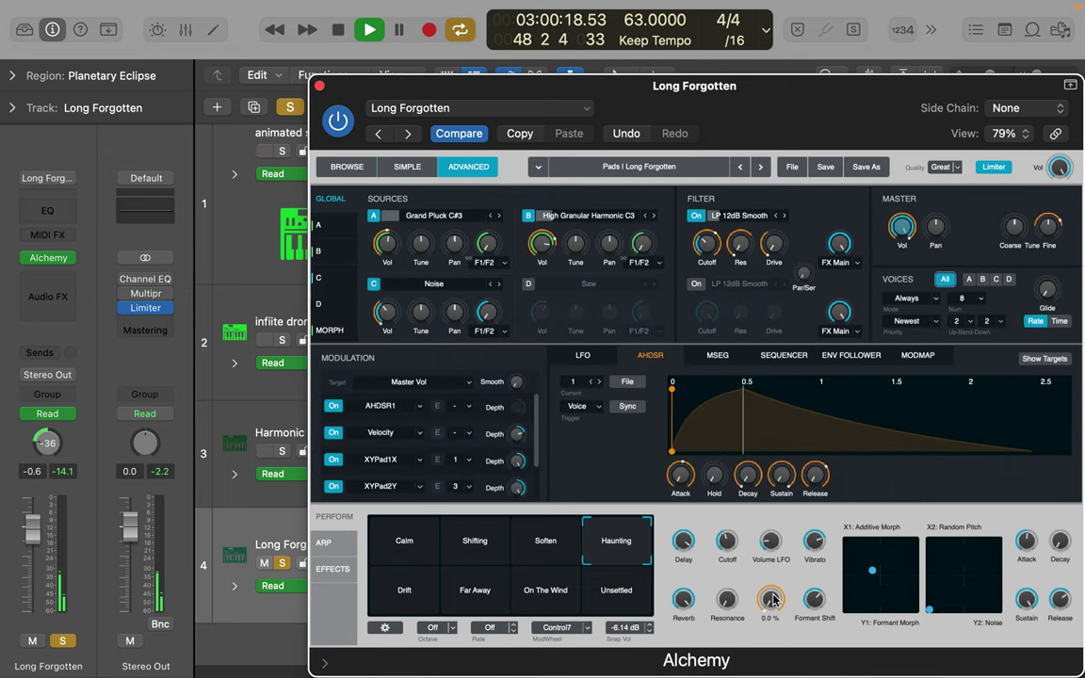
mouse_move(773, 607)
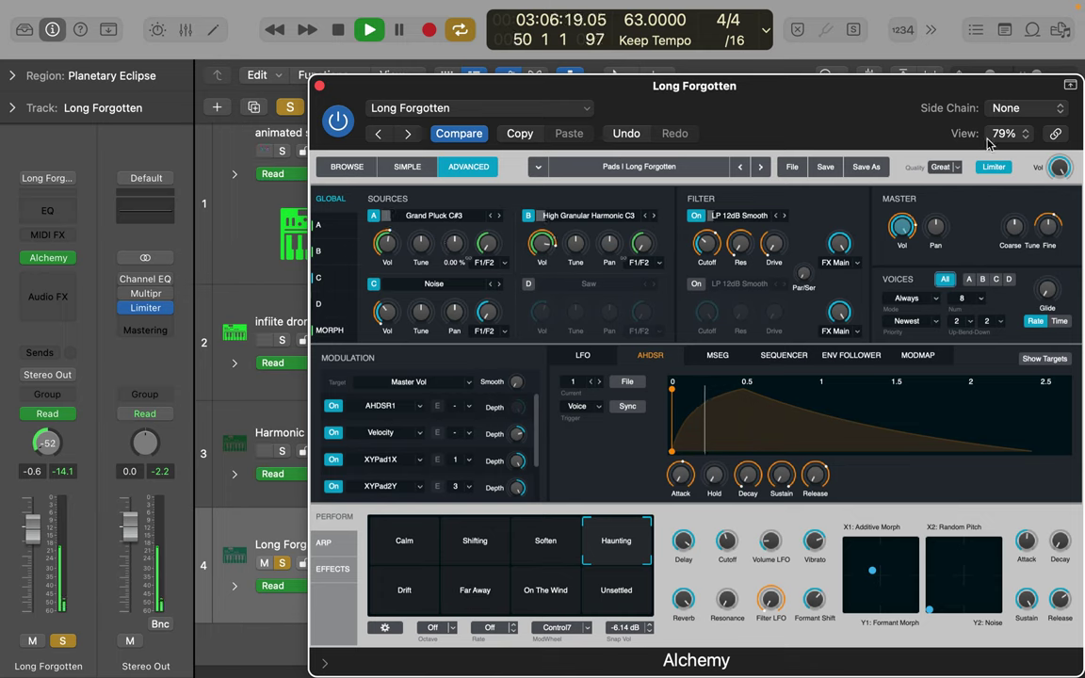
click(944, 166)
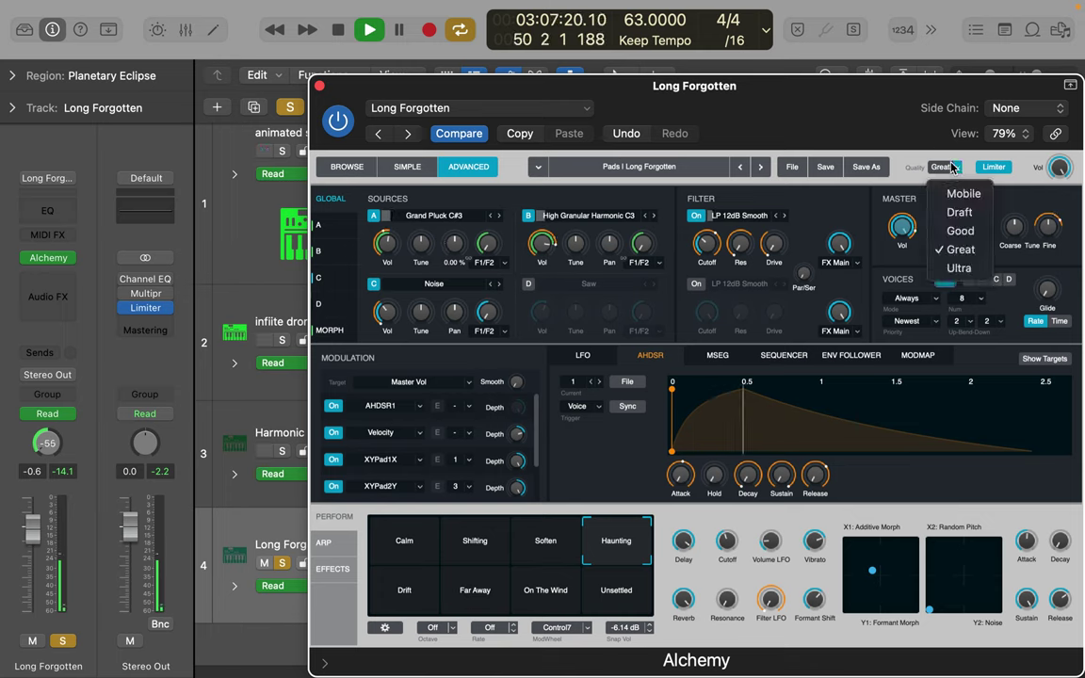
click(960, 230)
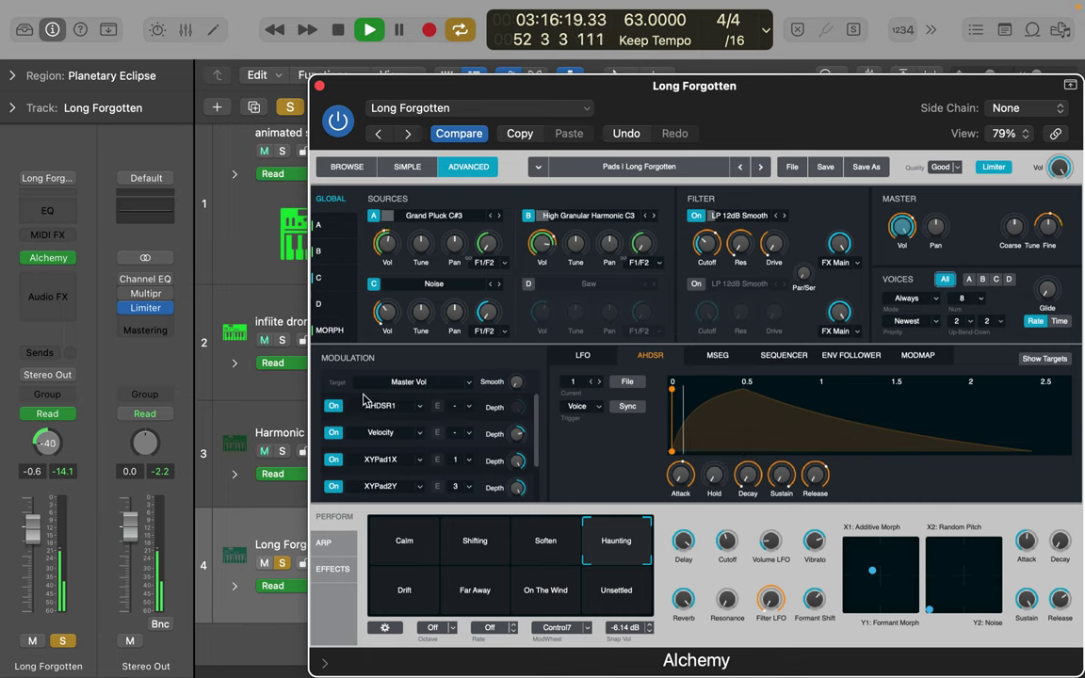
Step: Modulate the master pan with LFO3 (Sine) at 100% depth and turn the master pan slightly down
click(938, 229)
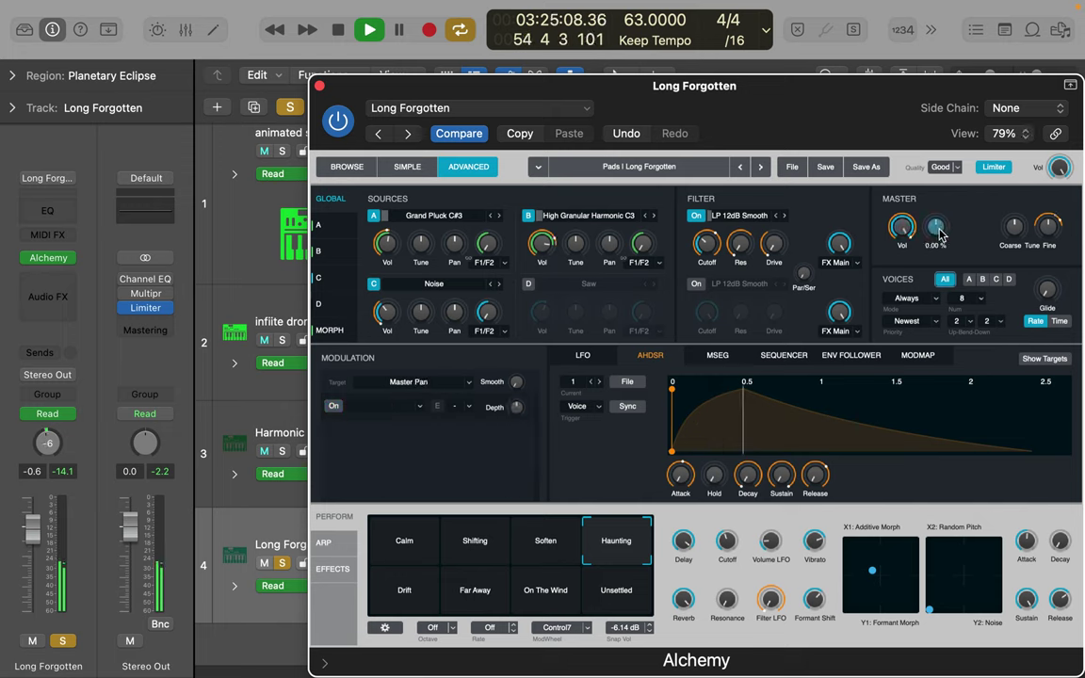
click(333, 406)
click(419, 406)
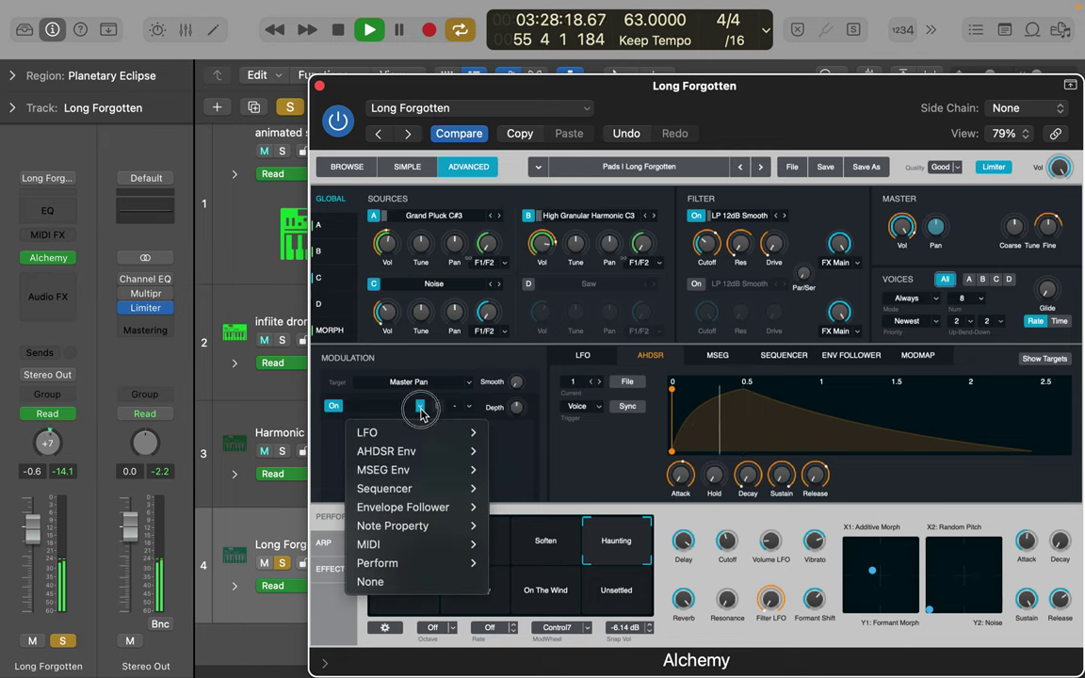
mouse_move(422, 431)
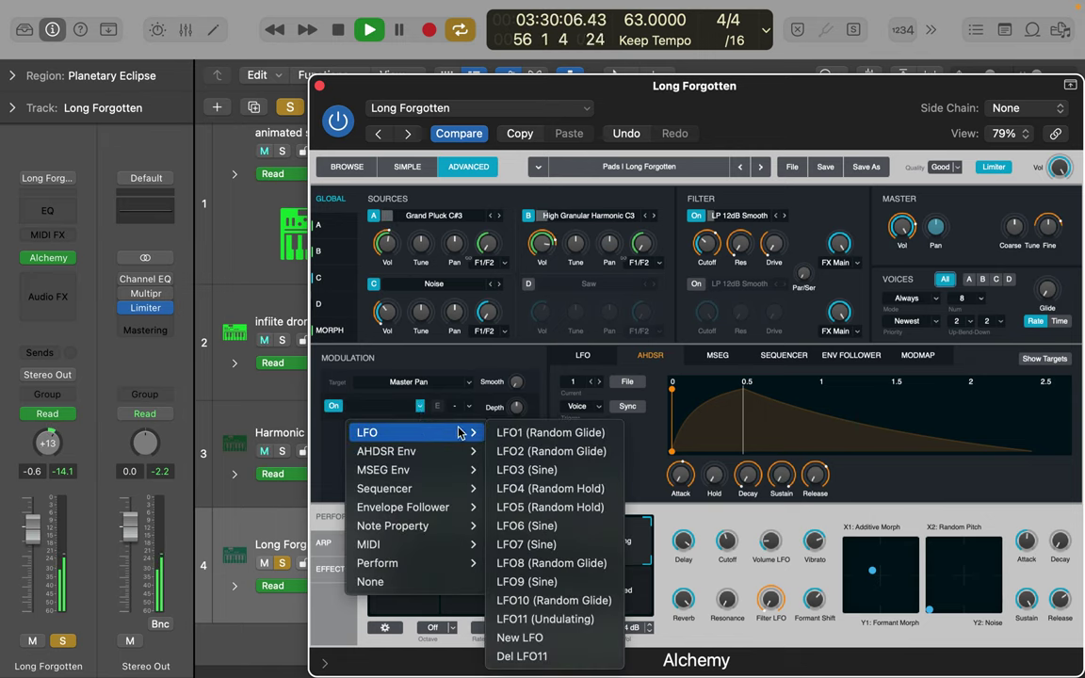
click(578, 473)
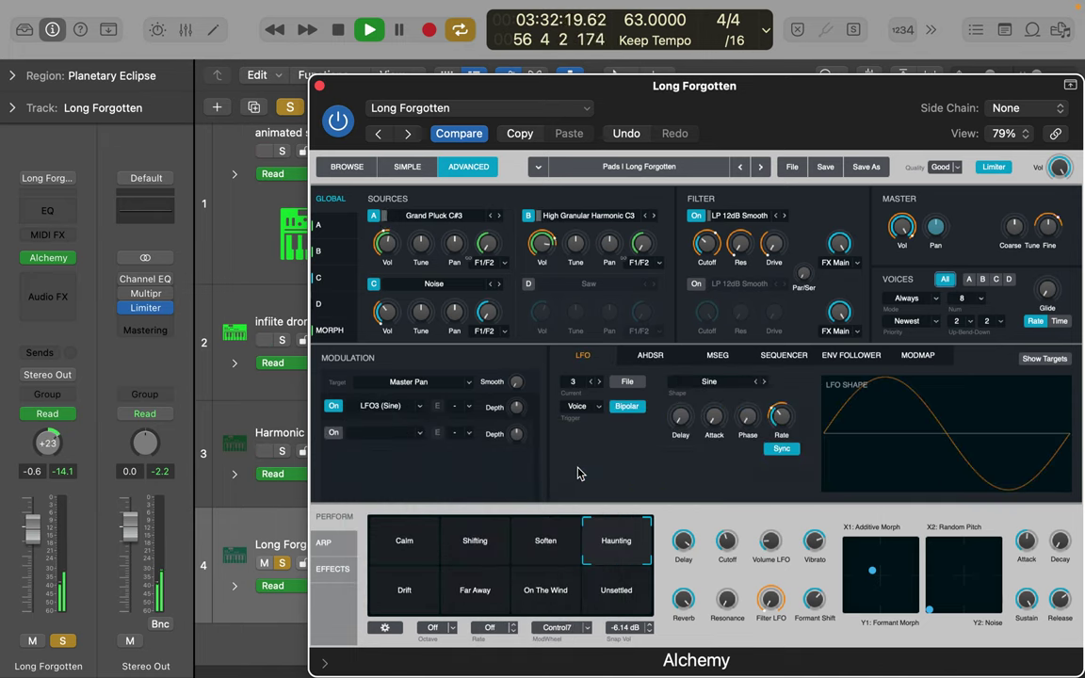
drag(517, 407, 524, 289)
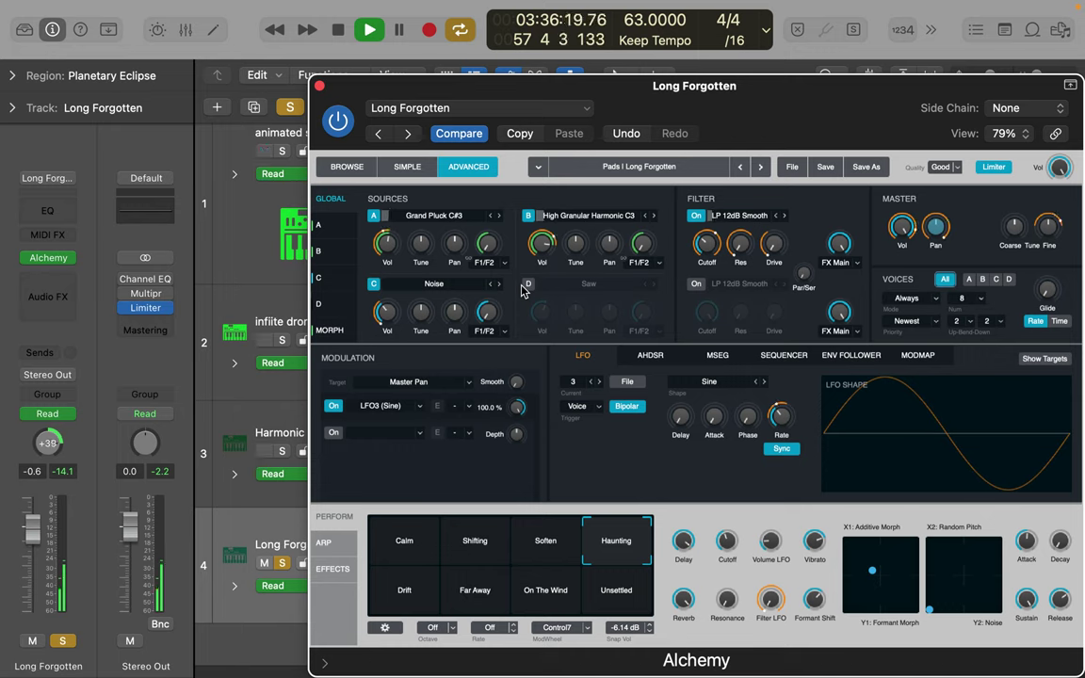
mouse_move(935, 227)
mouse_down()
mouse_move(939, 255)
mouse_move(936, 245)
mouse_up()
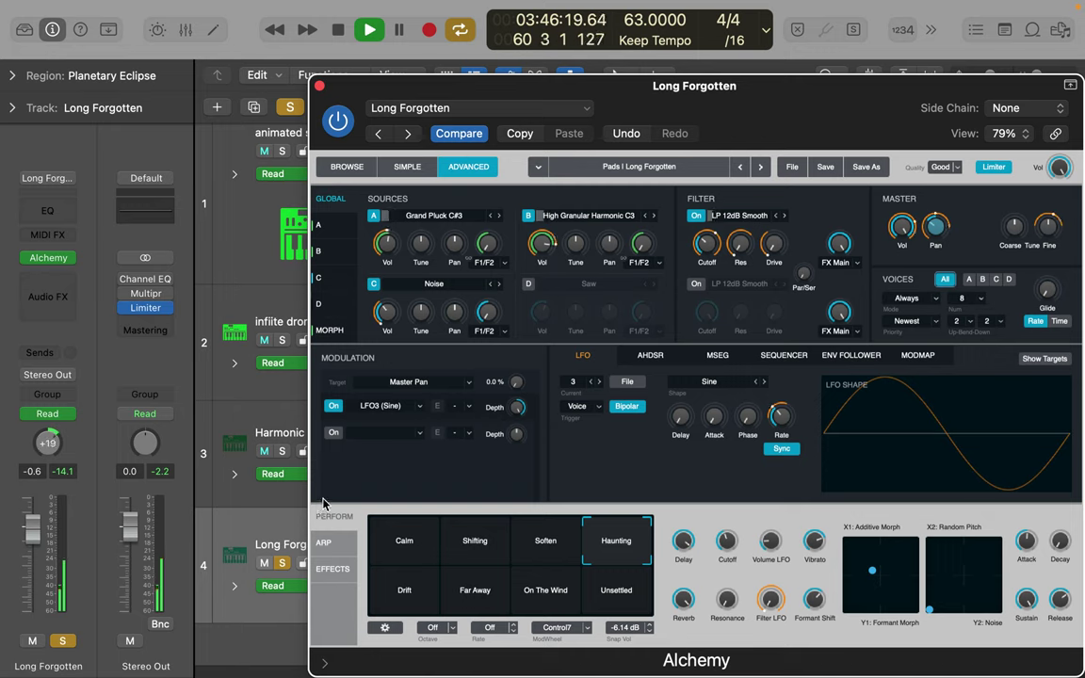
Step: Try mod map 1 on the master pan's LFO3 modulation
click(457, 409)
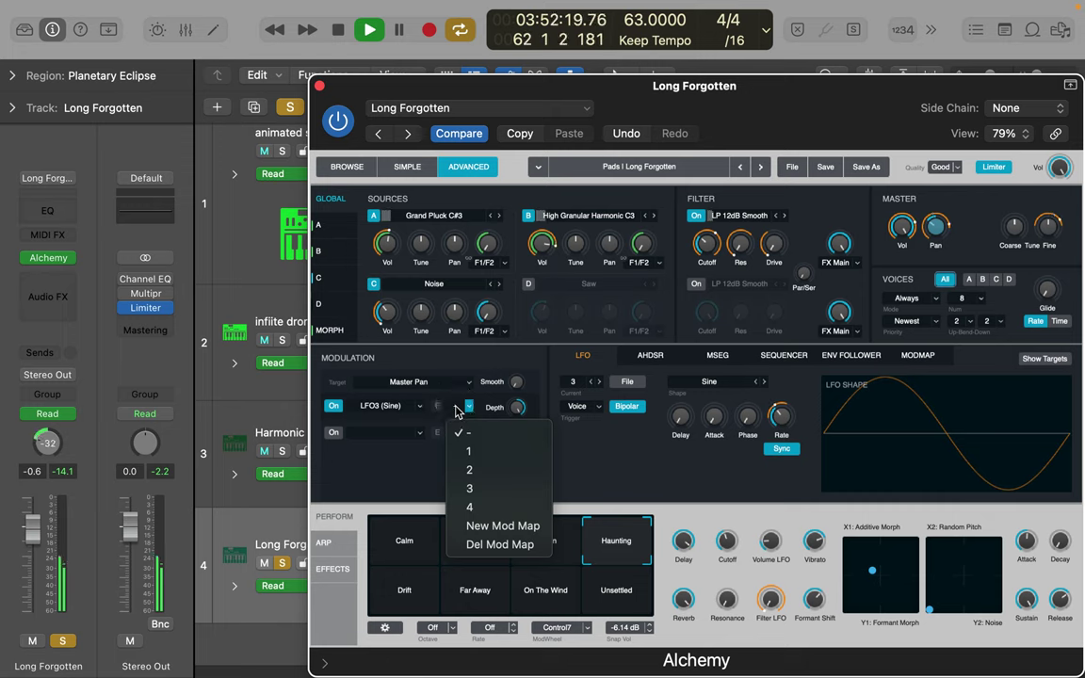
click(470, 452)
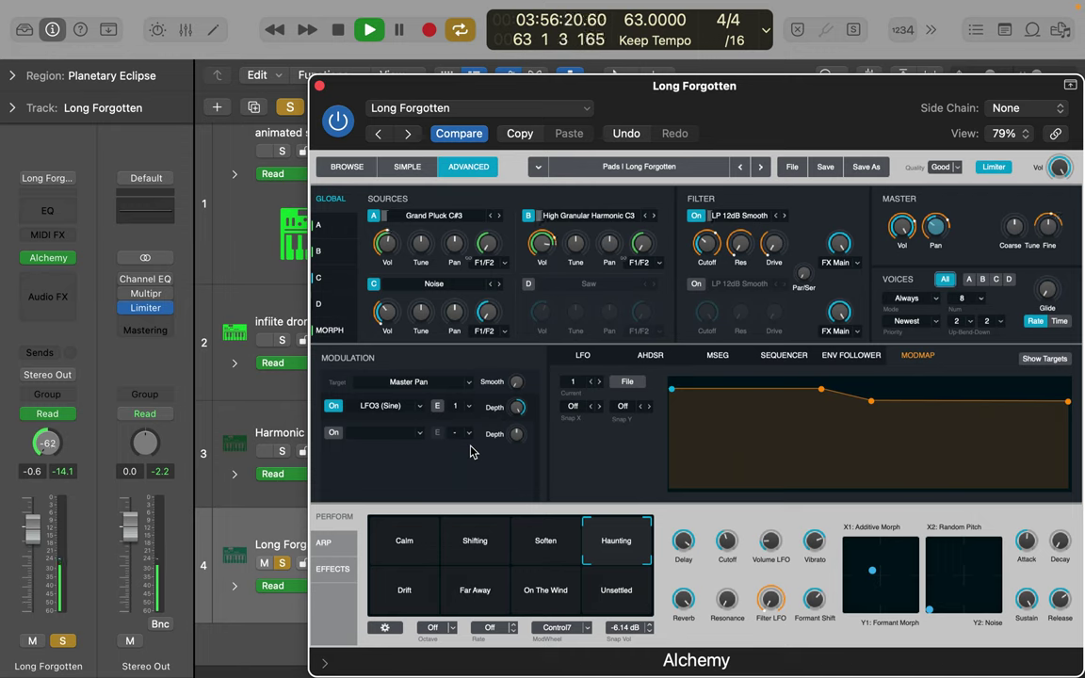
click(469, 408)
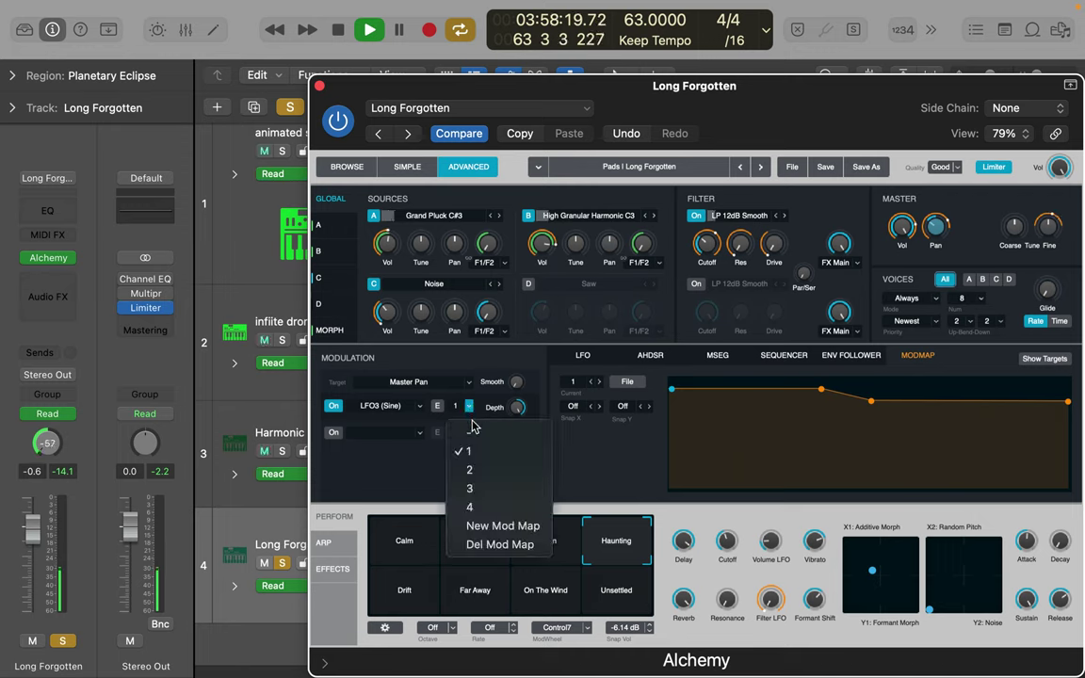
click(472, 430)
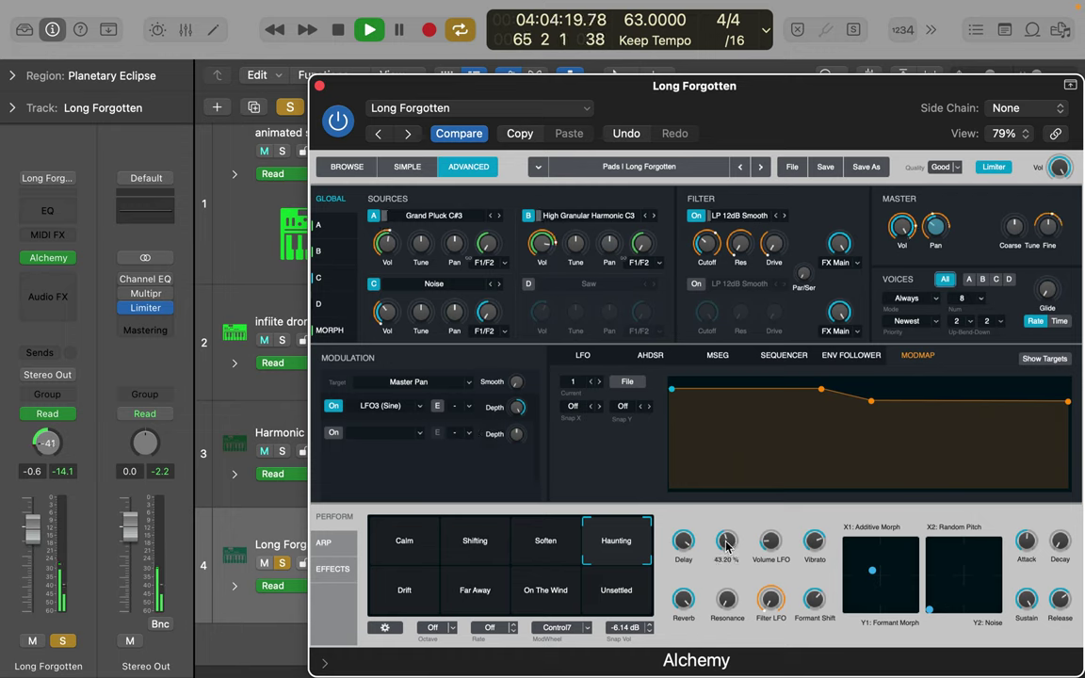
Step: Raise the Cutoff and Volume LFO performance controls of the Haunting snapshot
drag(726, 544, 722, 478)
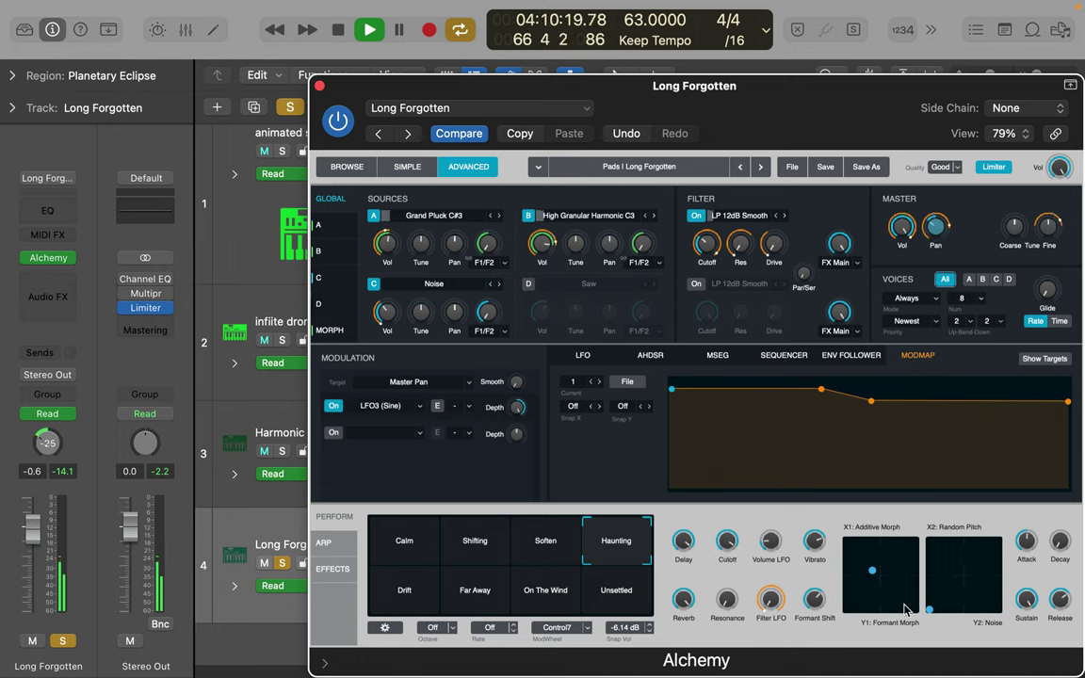
drag(771, 543, 776, 507)
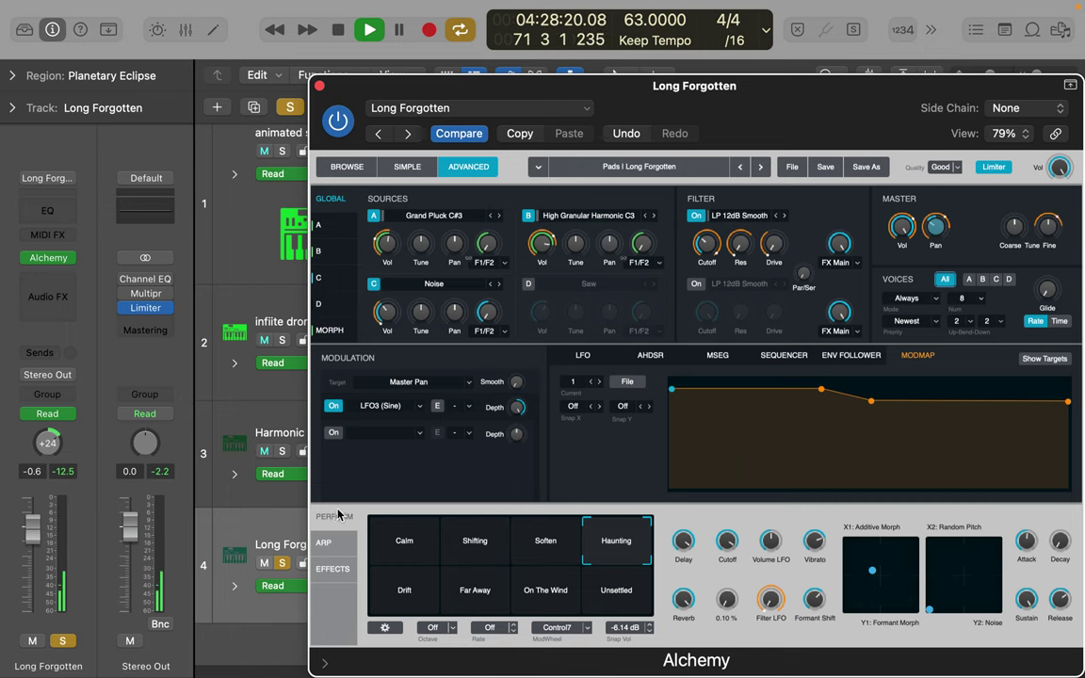
Step: Show Long Forgotten's main effects rack and raise the Phat Compressor's release
click(324, 544)
click(334, 570)
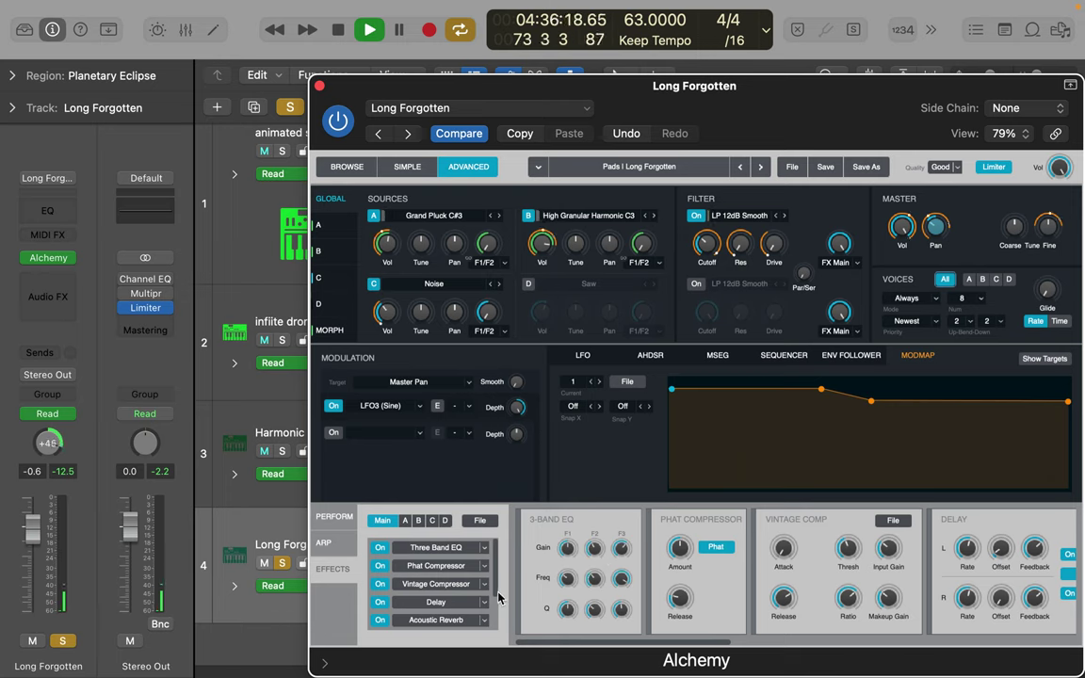
drag(498, 598, 509, 555)
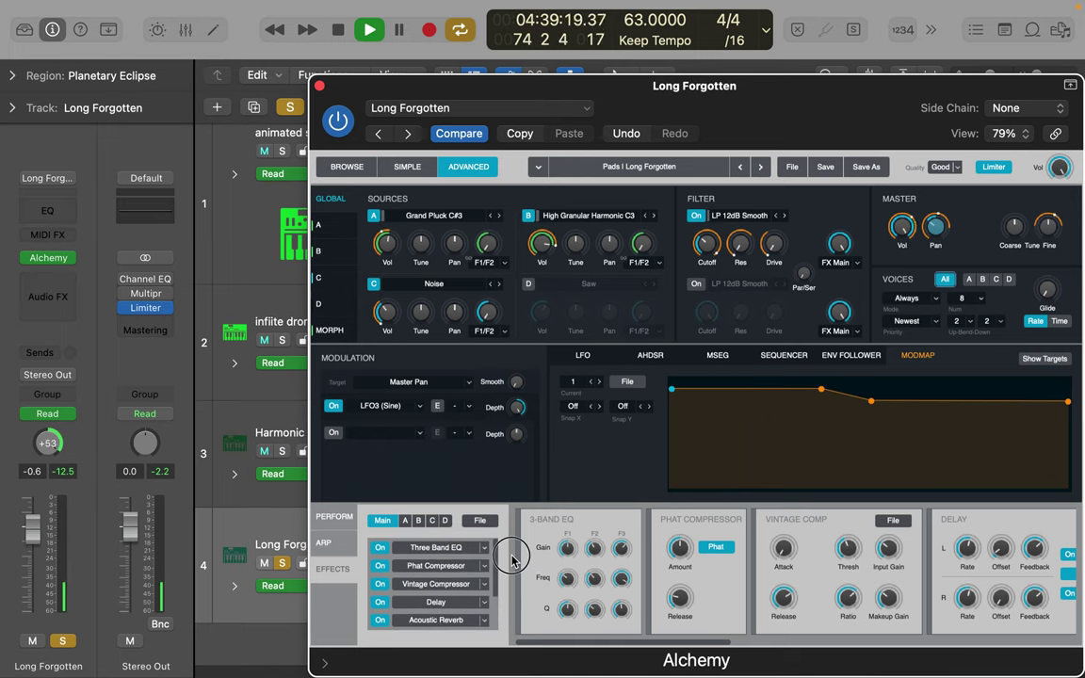
click(454, 567)
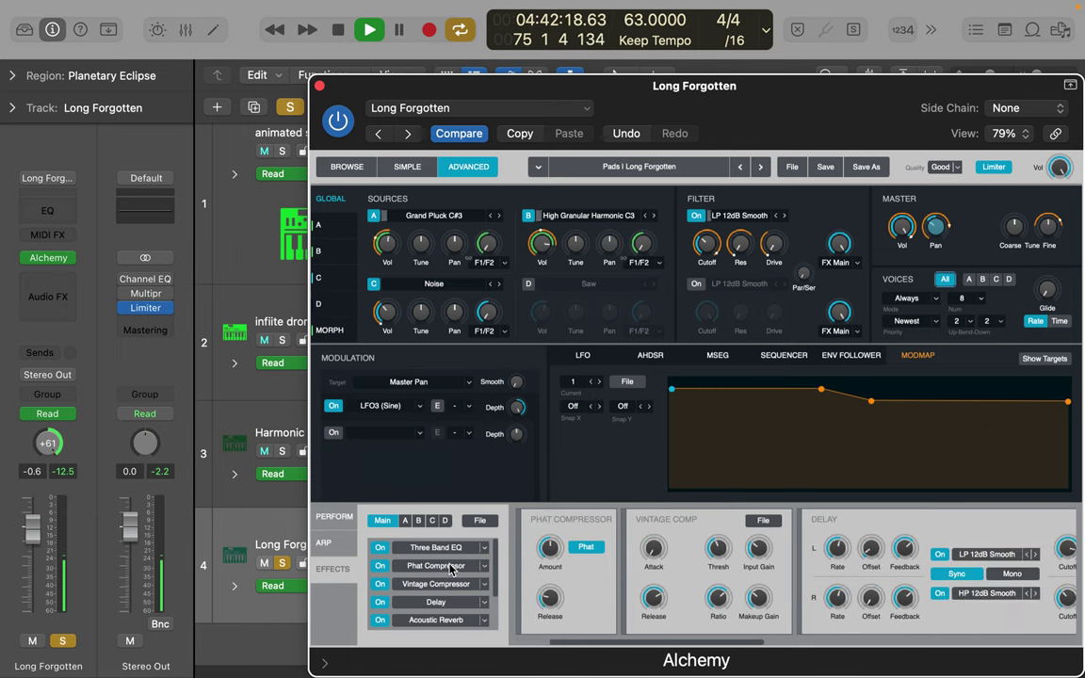
click(551, 554)
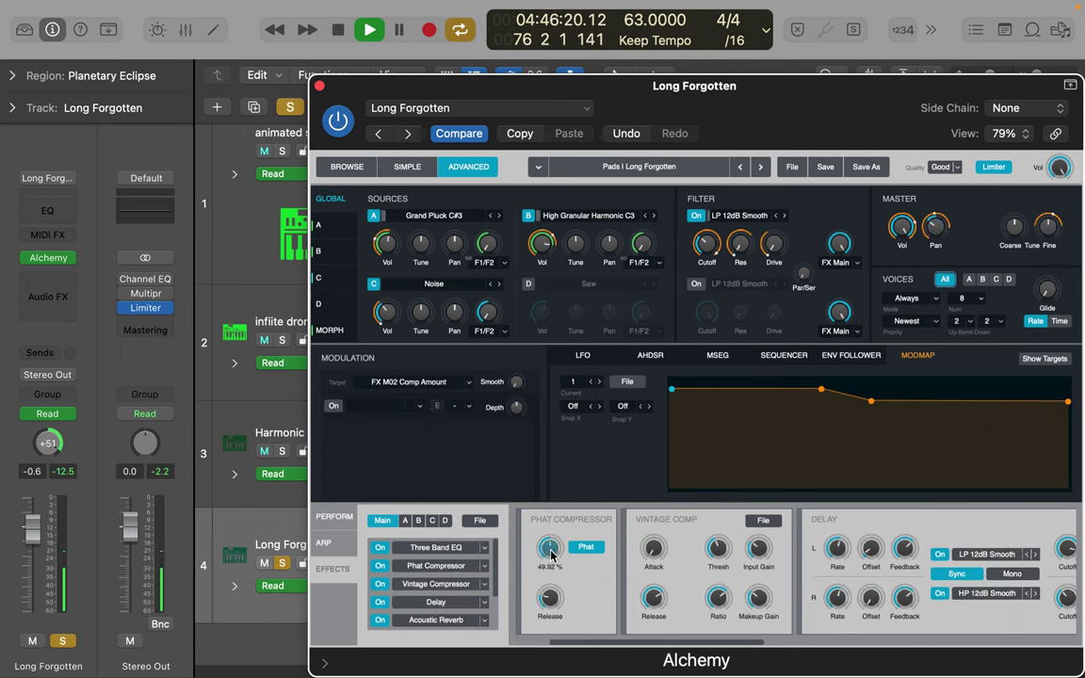
click(550, 596)
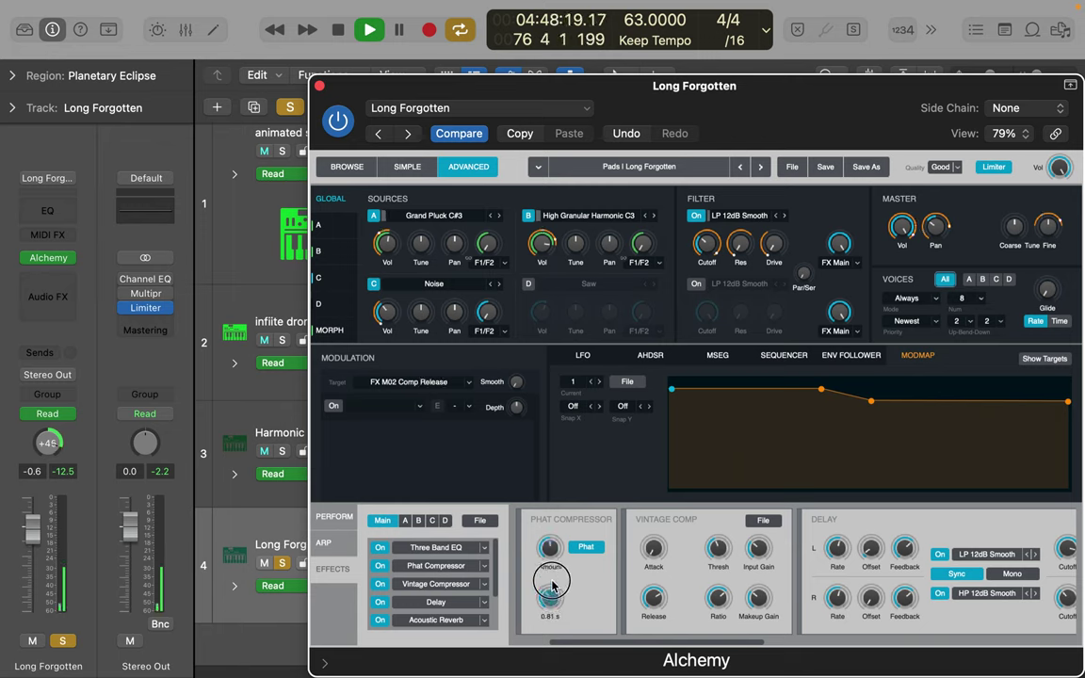
Step: Adjust the threshold and input gain of the Vintage Compressor
click(653, 548)
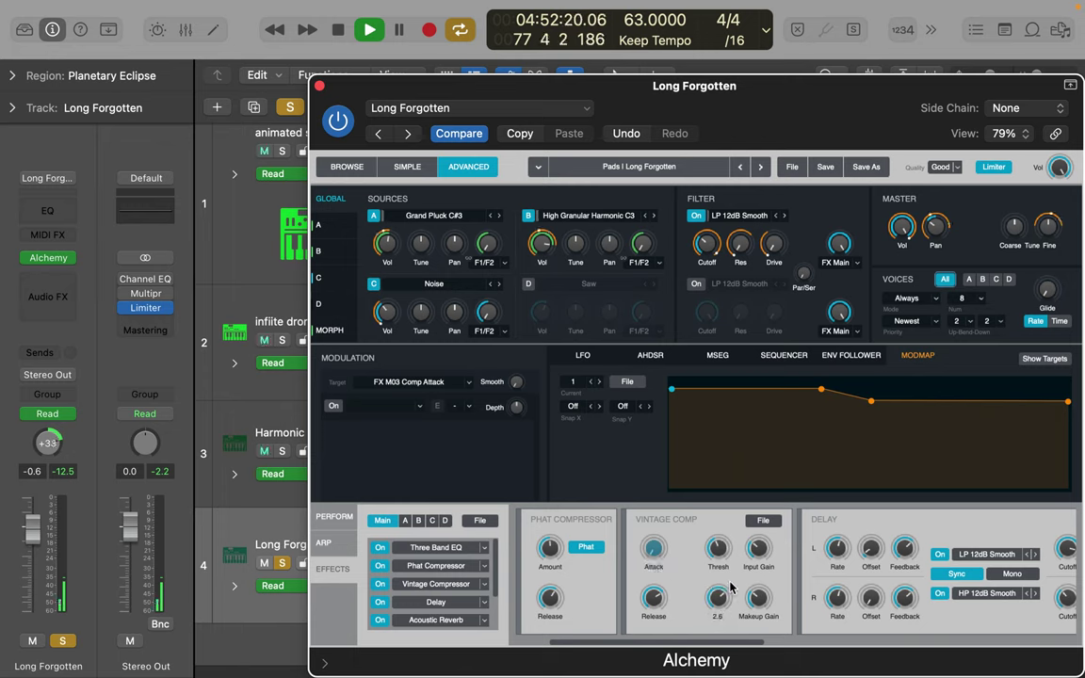
drag(722, 554, 724, 518)
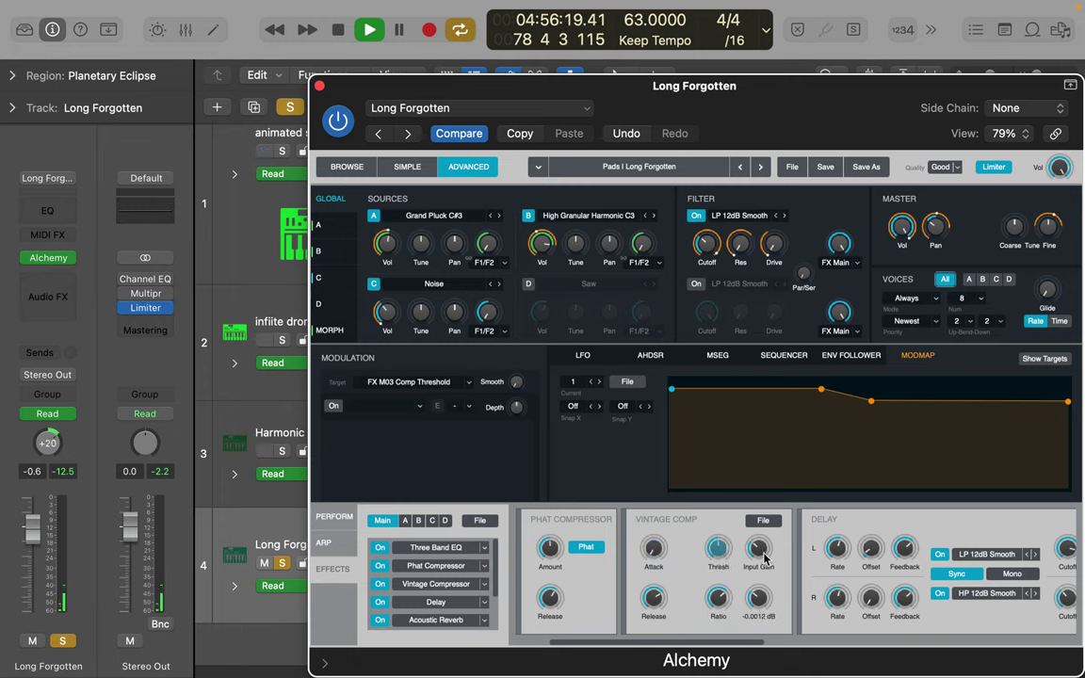
drag(765, 556, 766, 544)
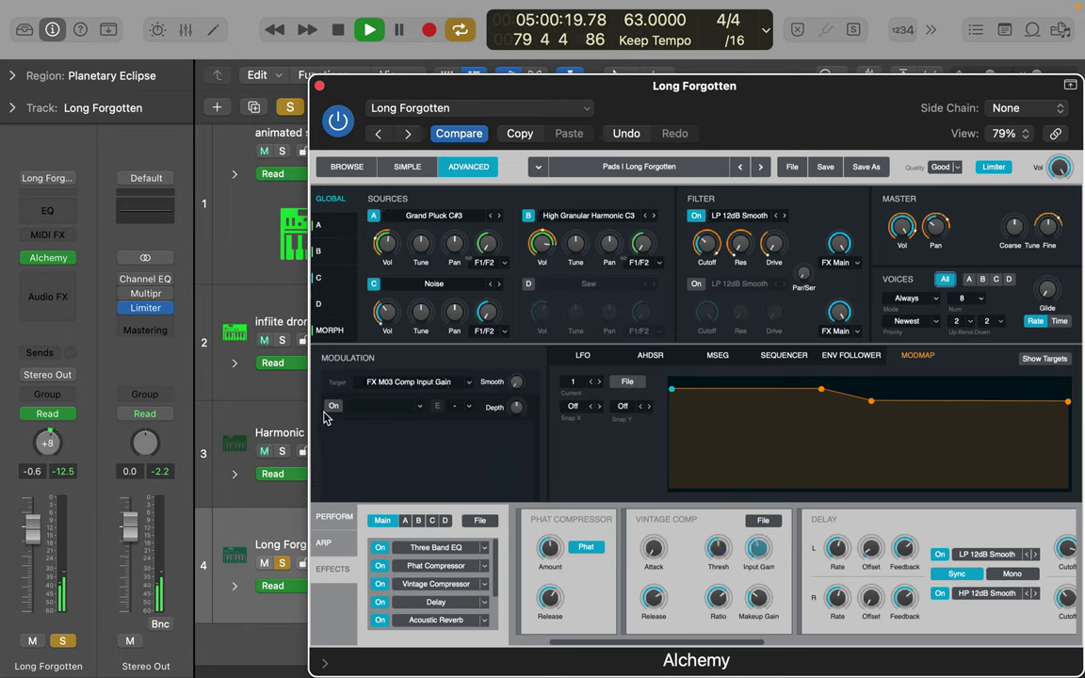
Step: Modulate the Vintage Compressor's input gain with LFO3 (Sine), turn the modulation depth down and readjust the input gain
click(419, 406)
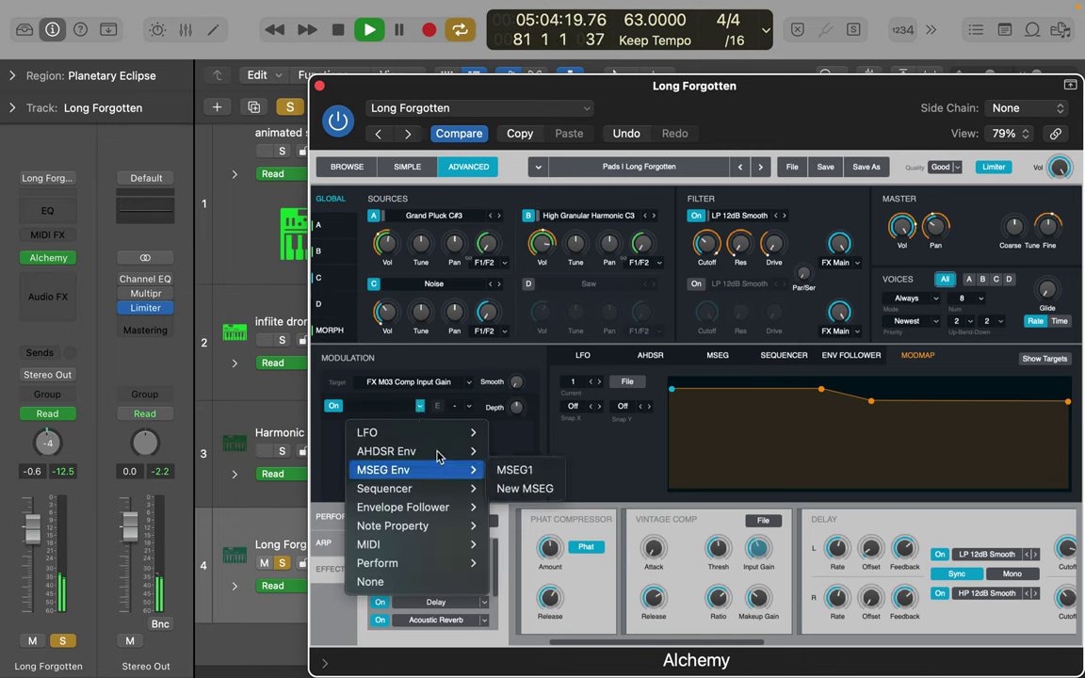
mouse_move(475, 434)
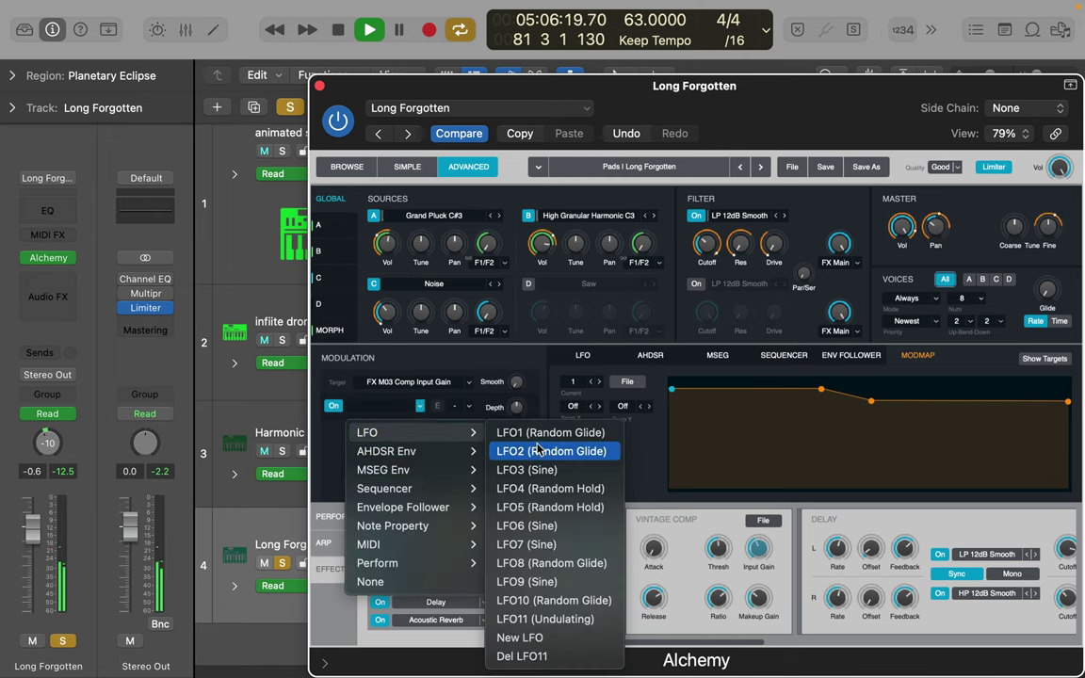
click(551, 470)
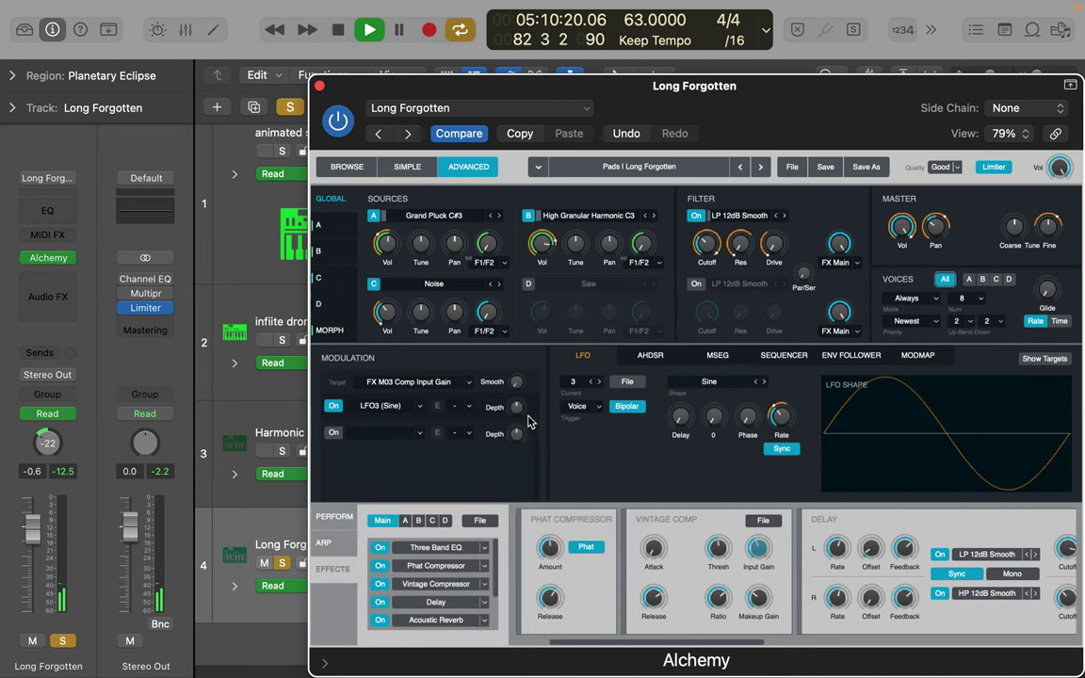
drag(517, 407, 519, 439)
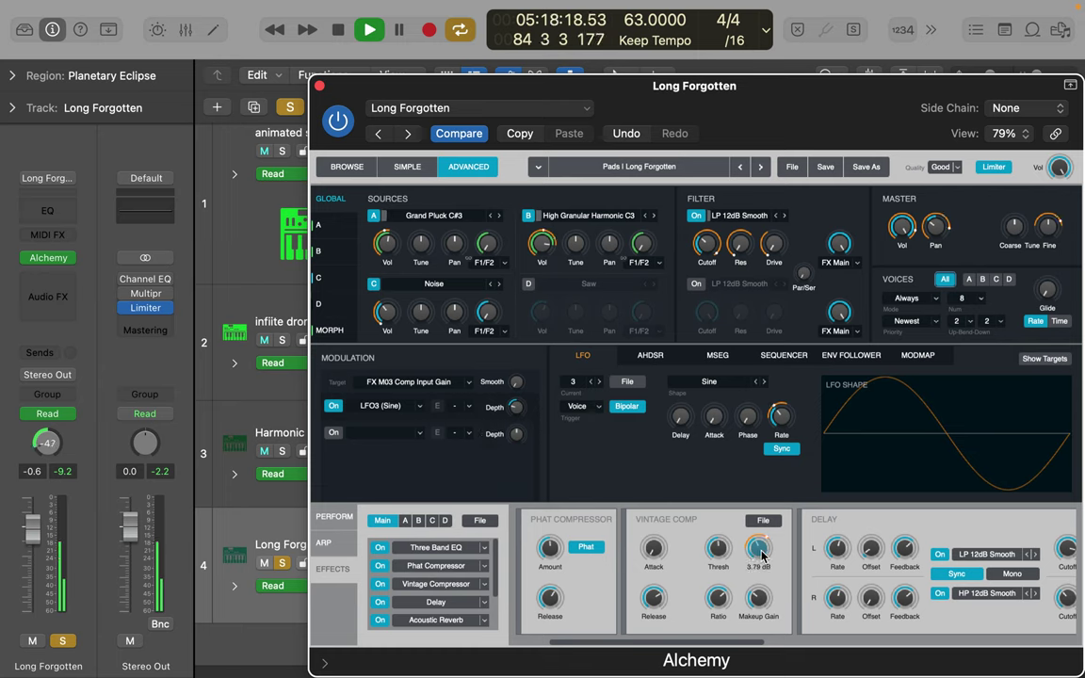
drag(761, 566, 760, 554)
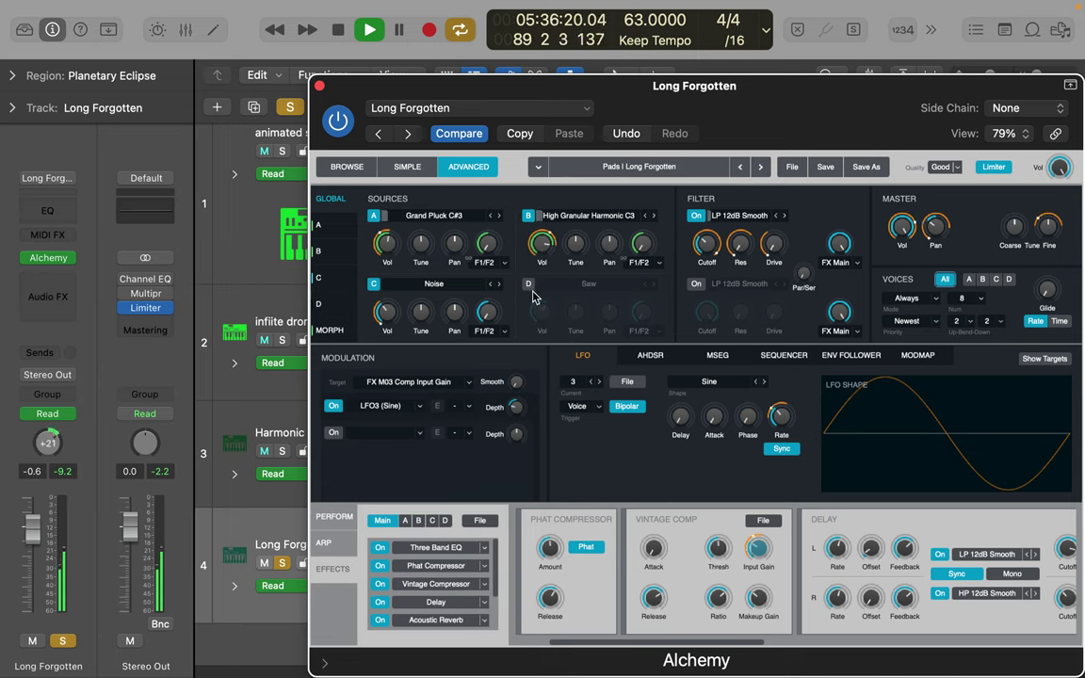
Step: Turn on the second LP 12dB Smooth filter and adjust its resonance and drive
click(489, 247)
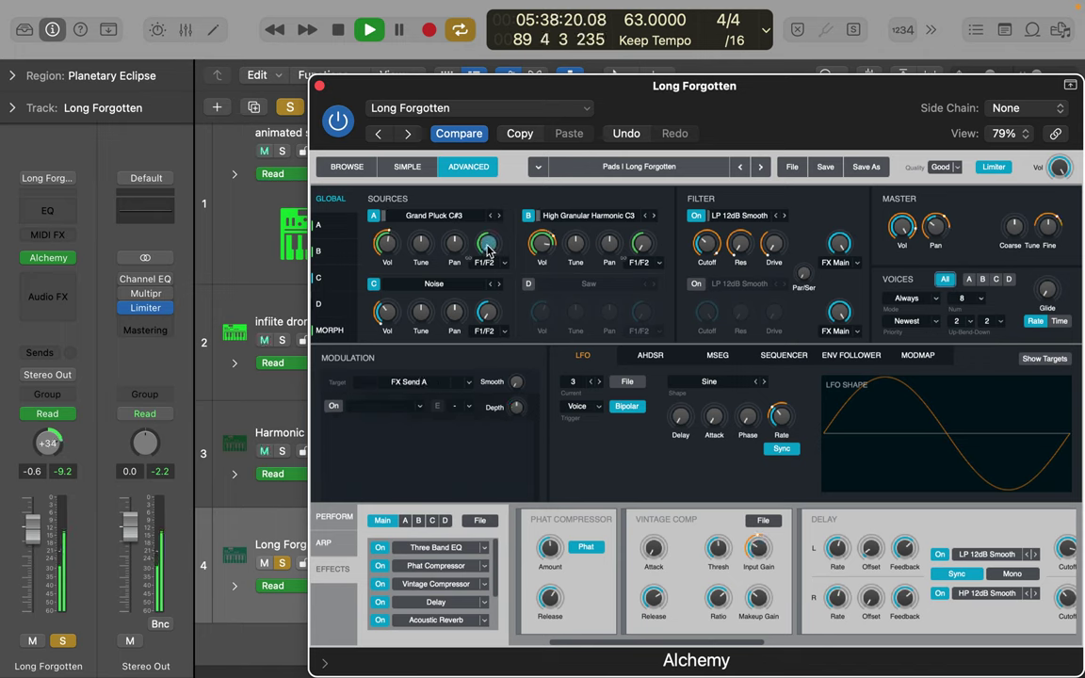
click(334, 404)
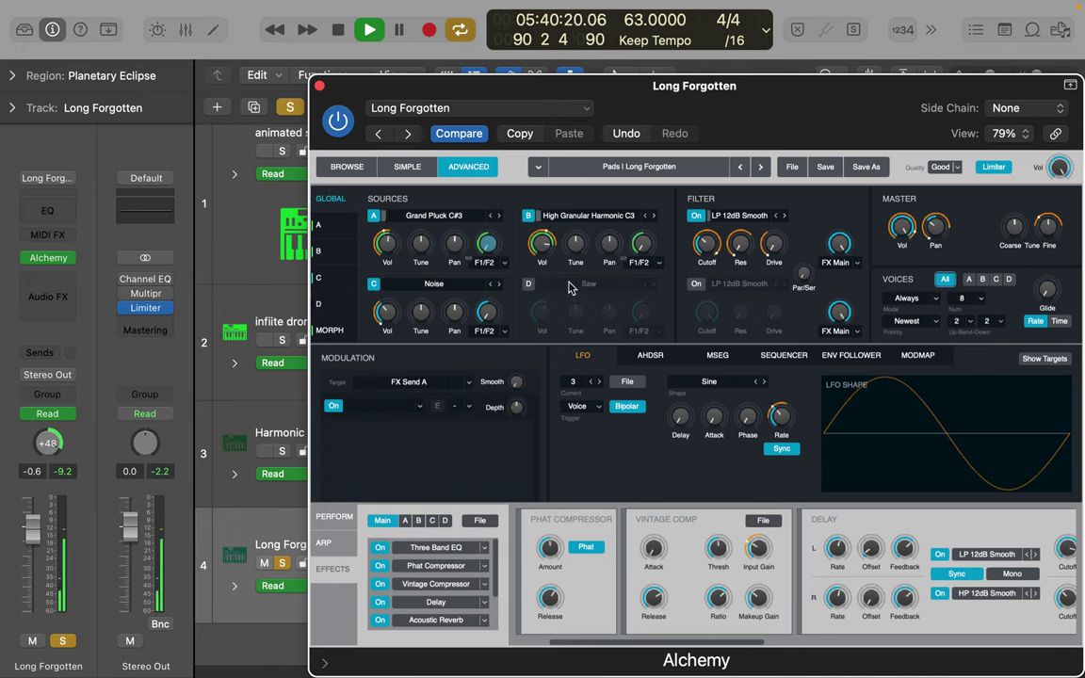
click(697, 284)
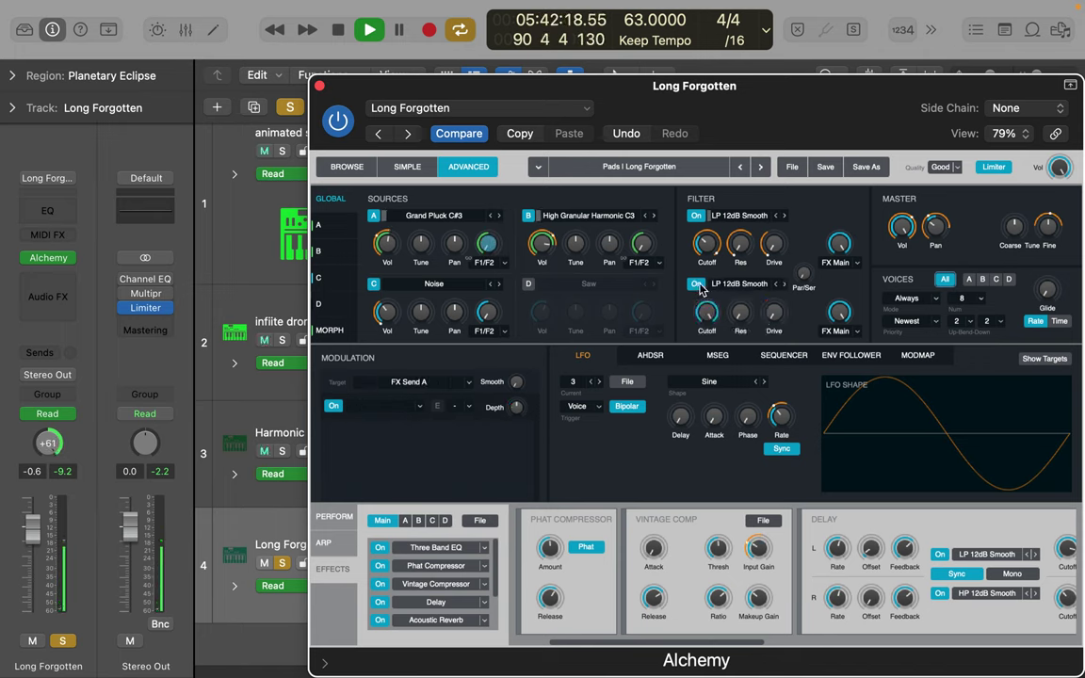
drag(740, 312, 776, 284)
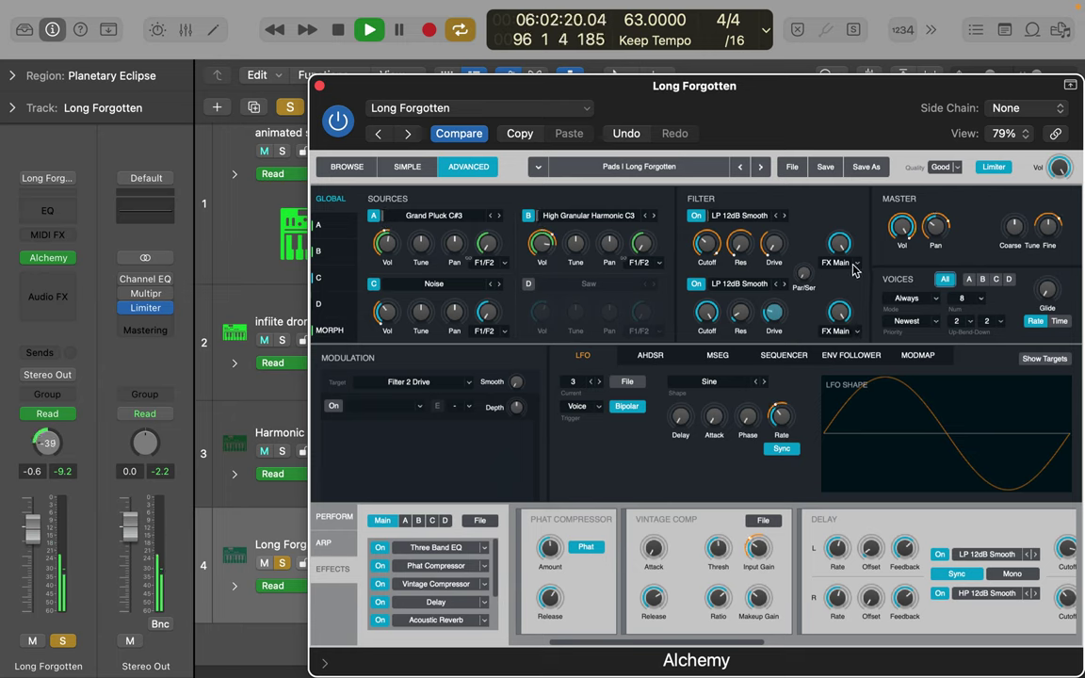
Step: Check effects rack A, then look through the effects in the main rack
click(404, 521)
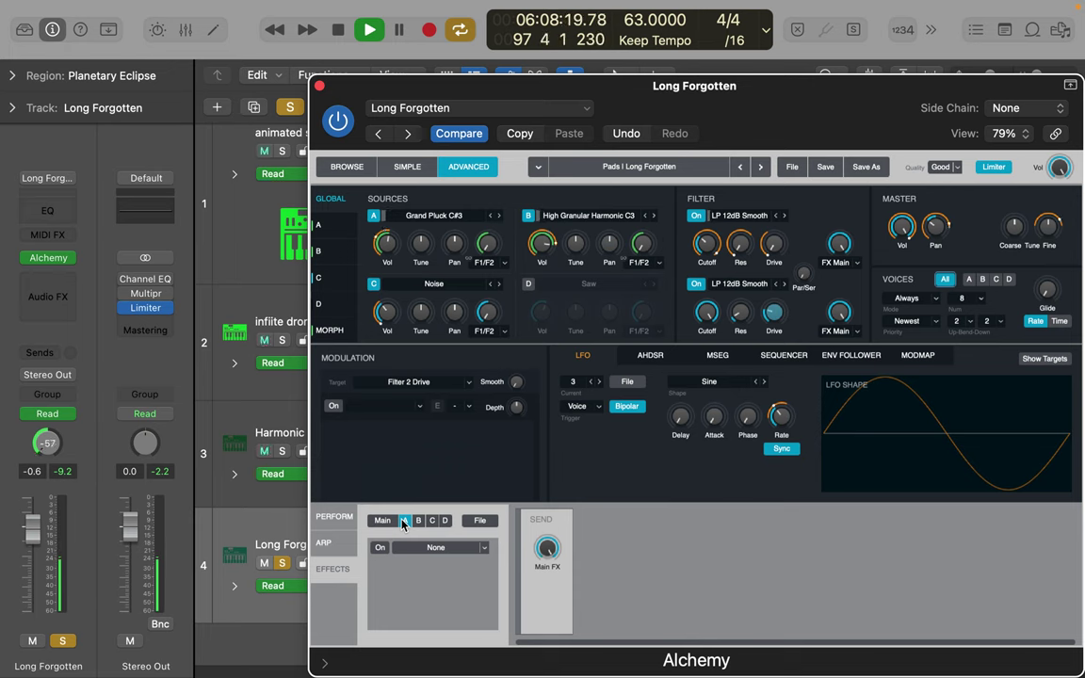
click(382, 521)
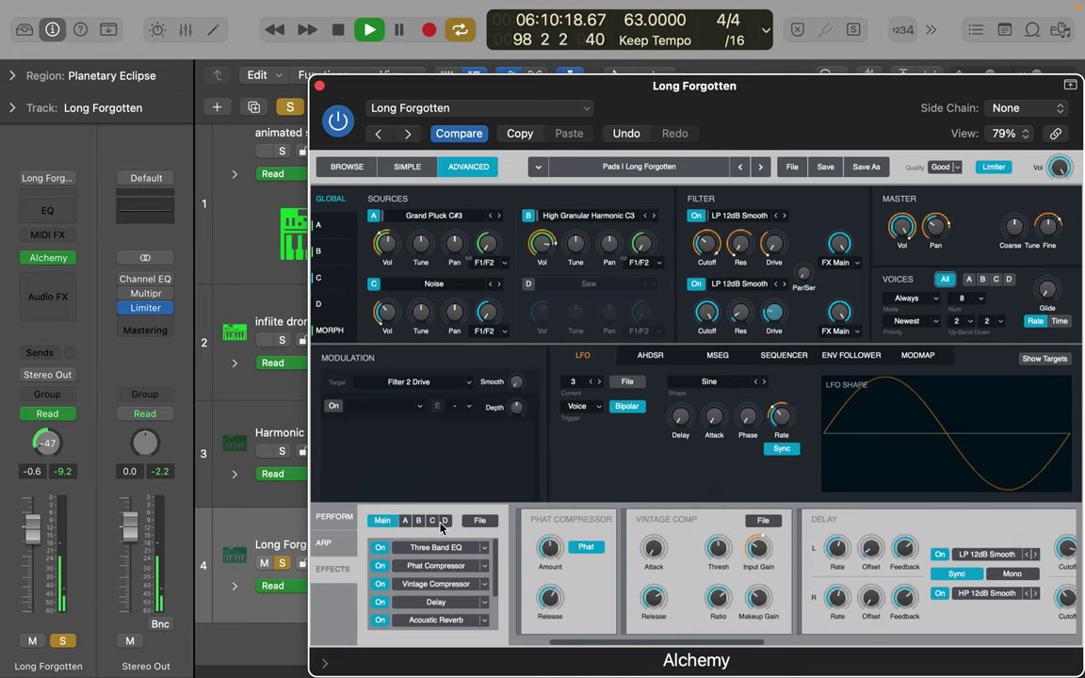
scroll(421, 599, down, 1)
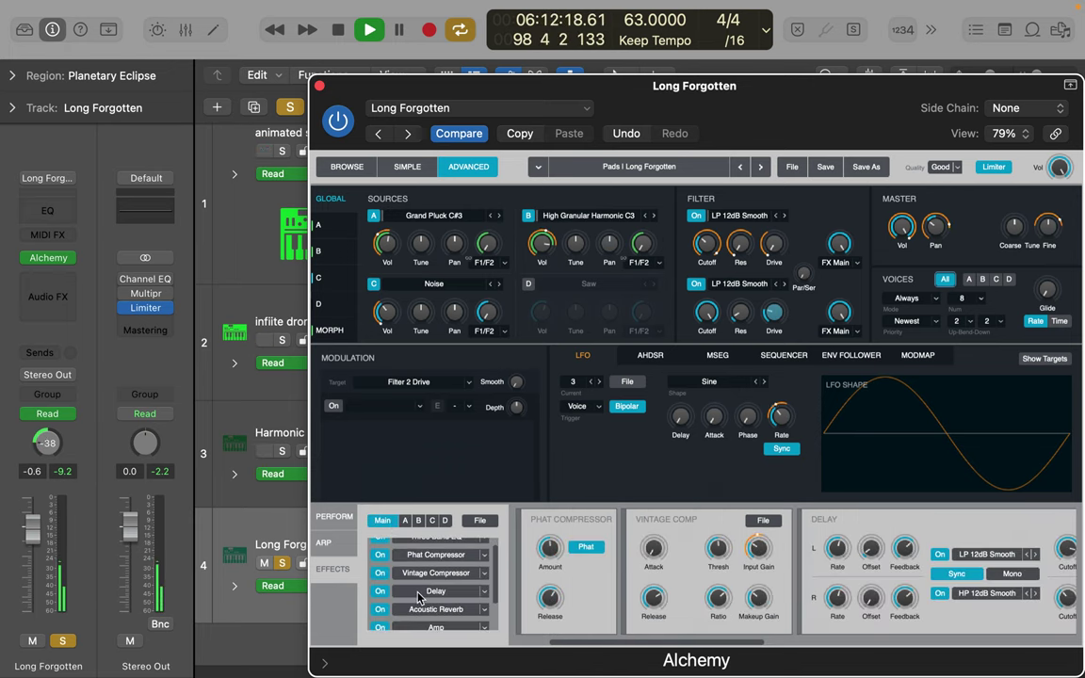
Step: Turn on source D (Saw), turn its volume well down and raise its tune and pan
click(644, 246)
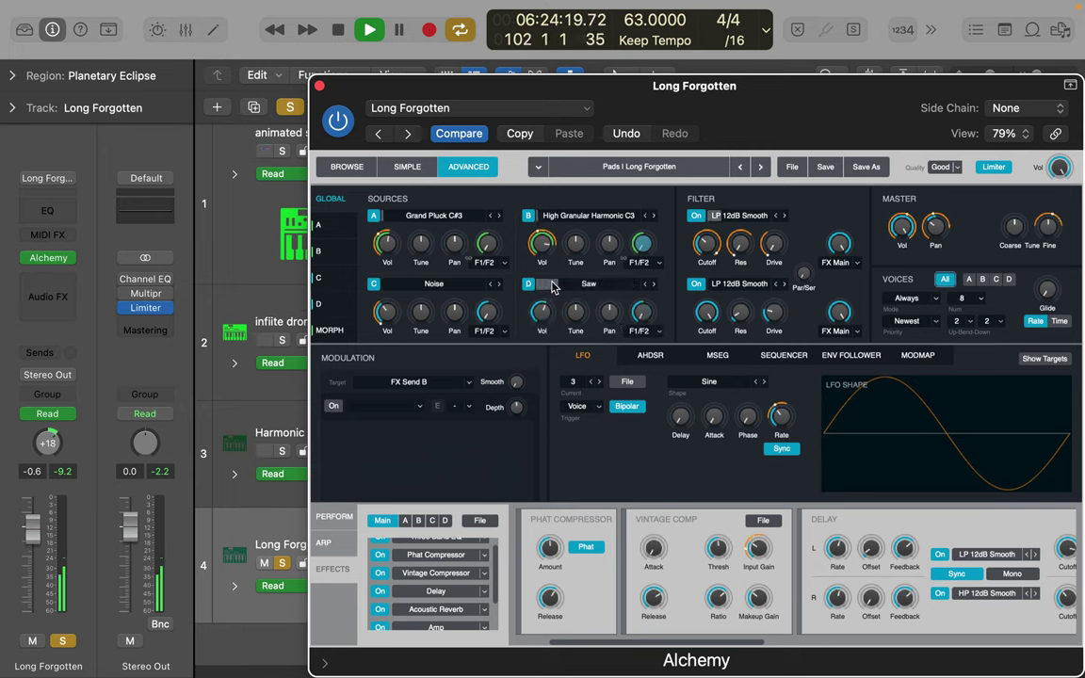
click(567, 288)
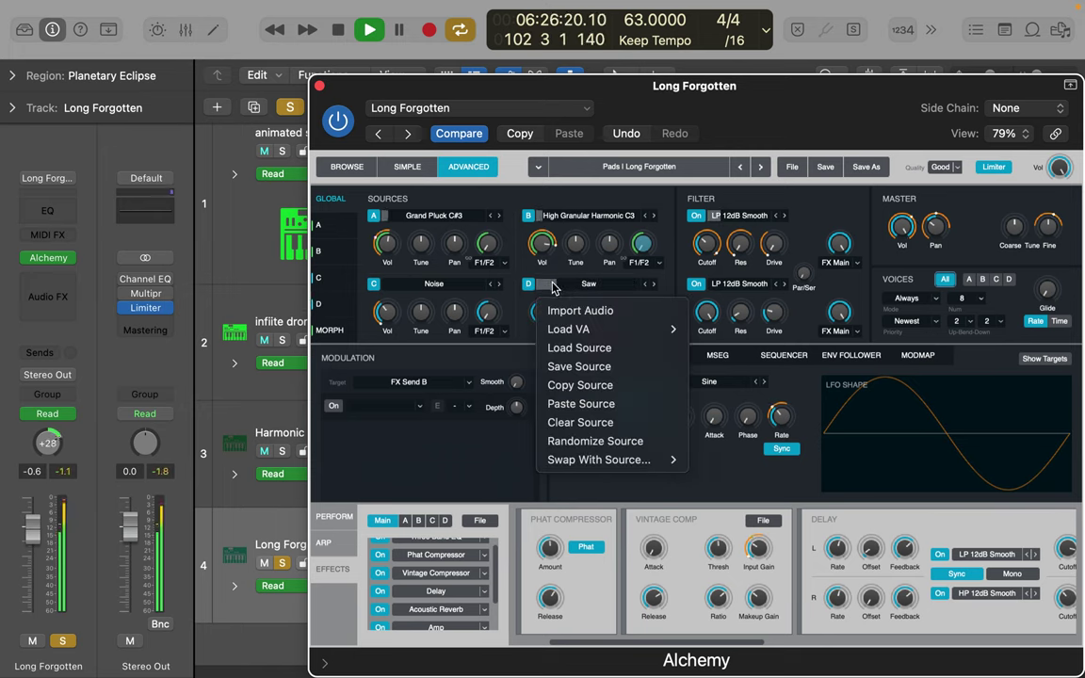
click(483, 476)
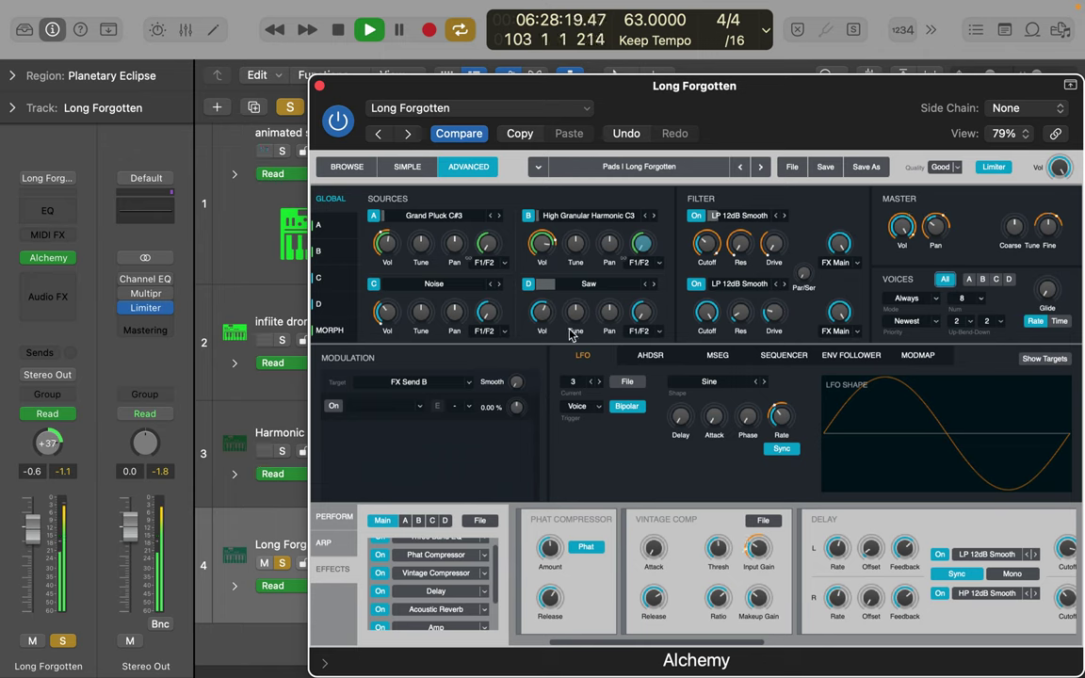
drag(543, 312, 543, 341)
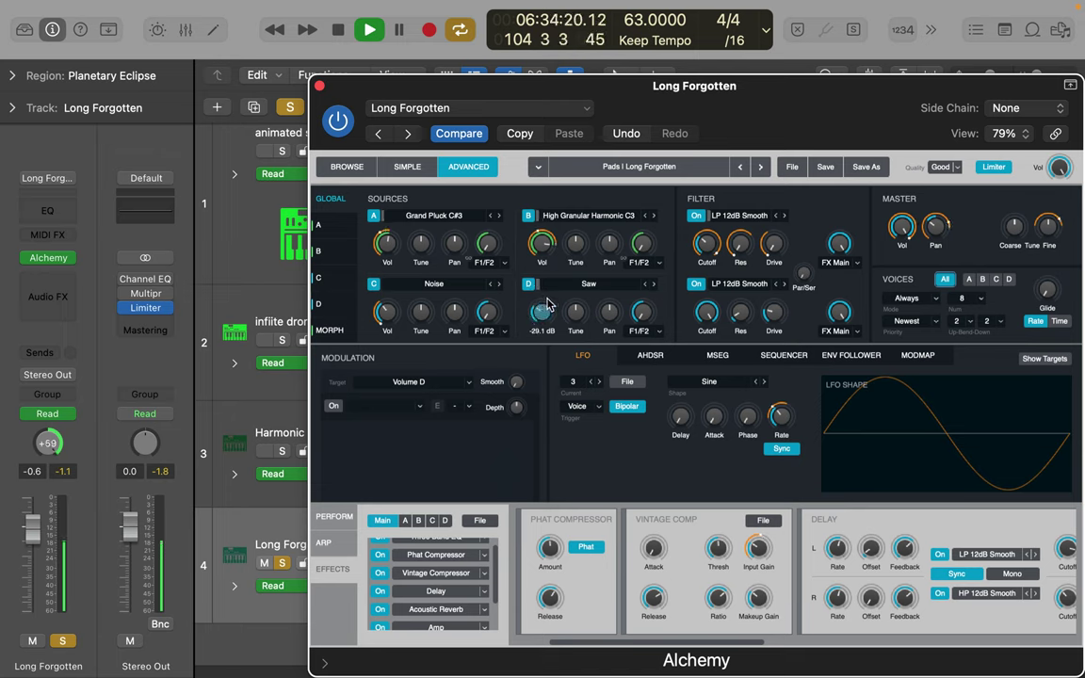
drag(540, 303, 615, 285)
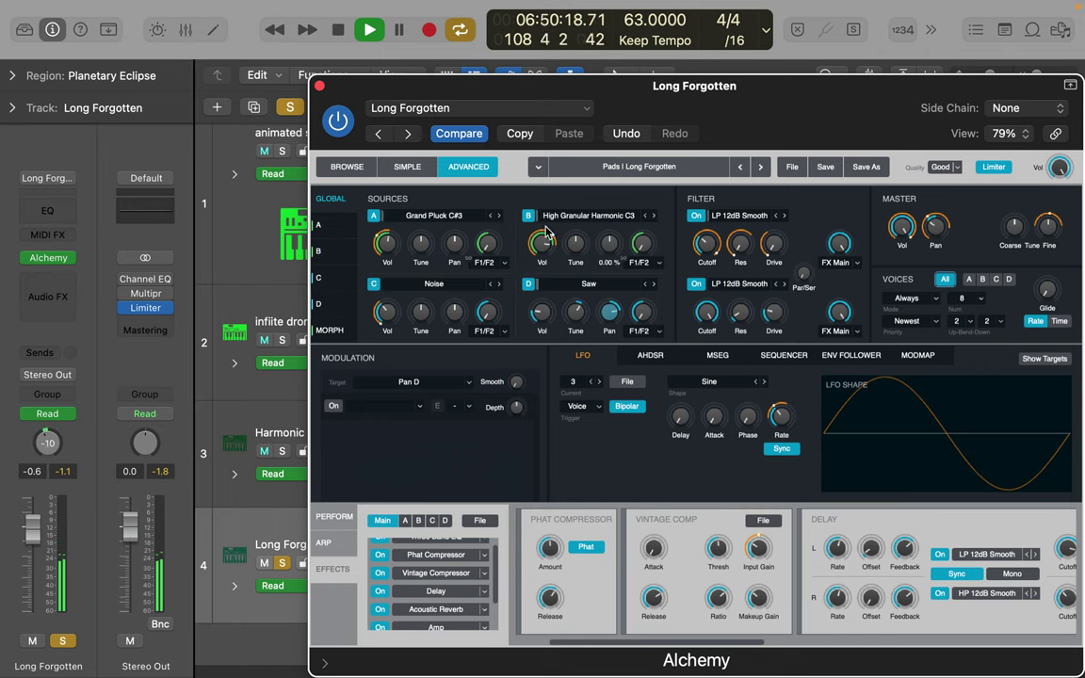
Step: Lower the volume of source B and adjust the second filter's cutoff
mouse_move(543, 246)
mouse_down()
mouse_move(554, 273)
mouse_move(546, 269)
mouse_up()
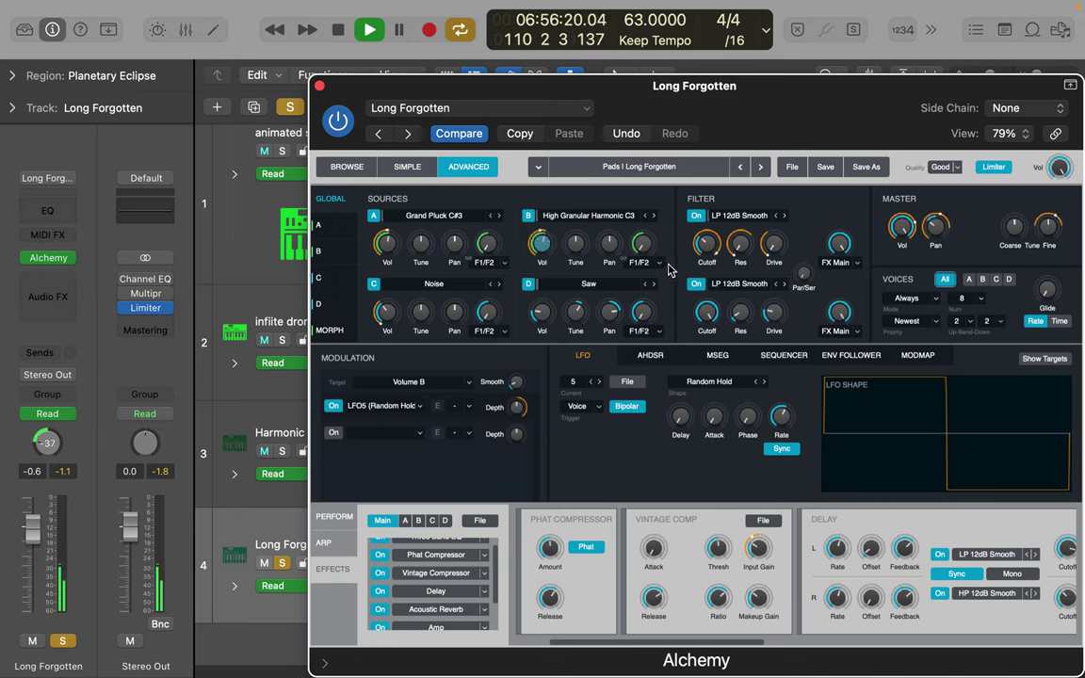
mouse_move(517, 406)
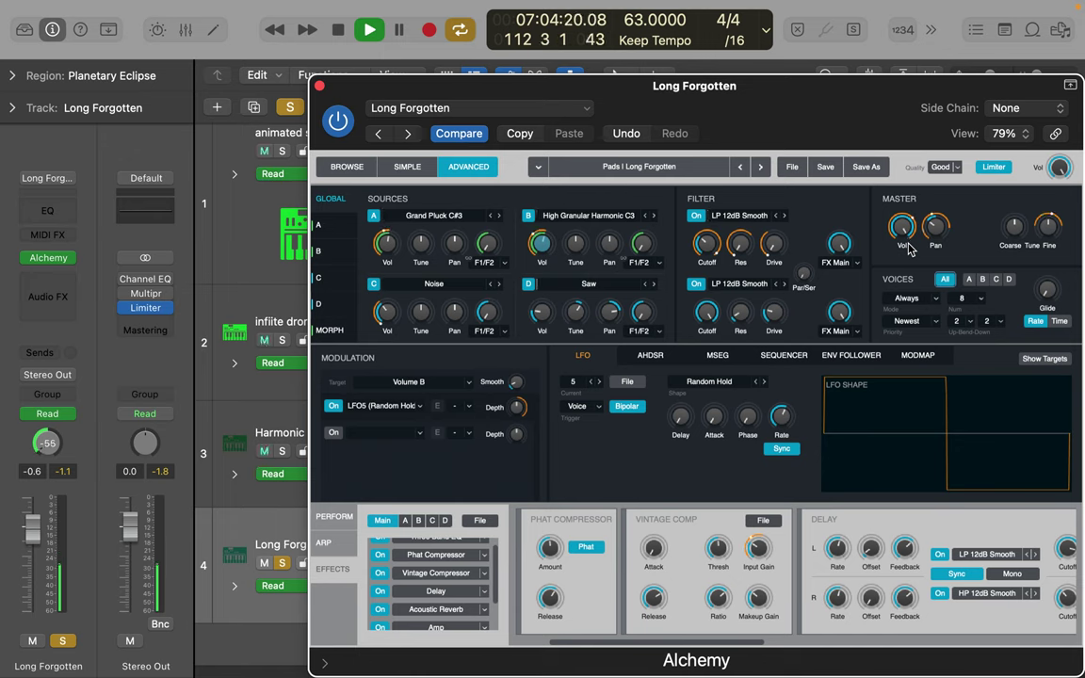
click(907, 247)
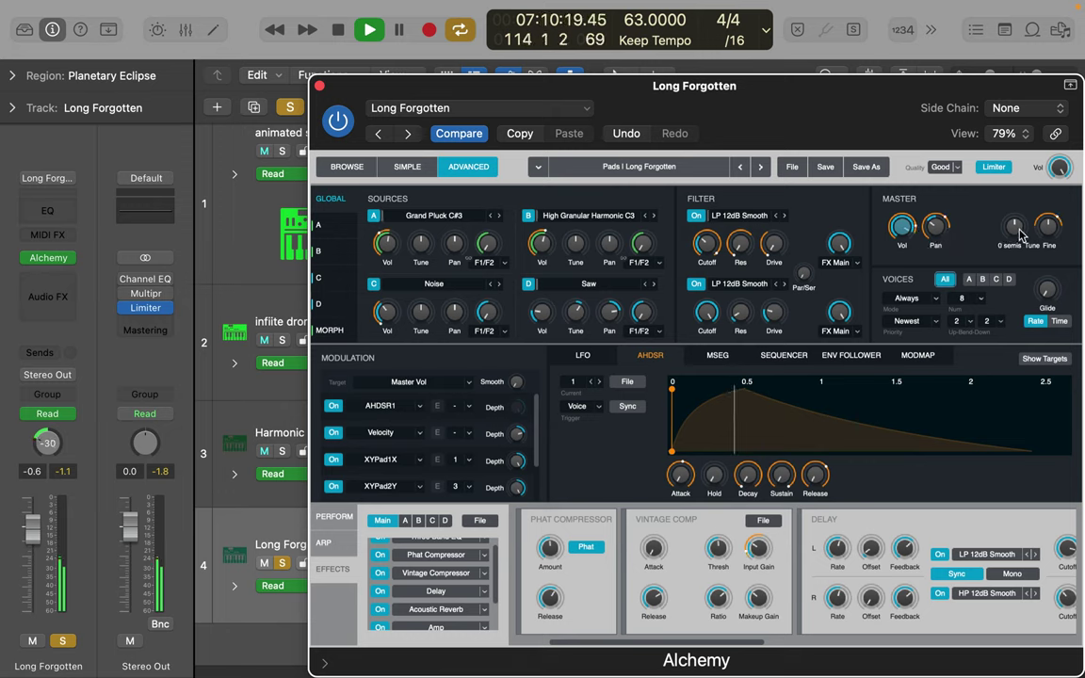
click(708, 314)
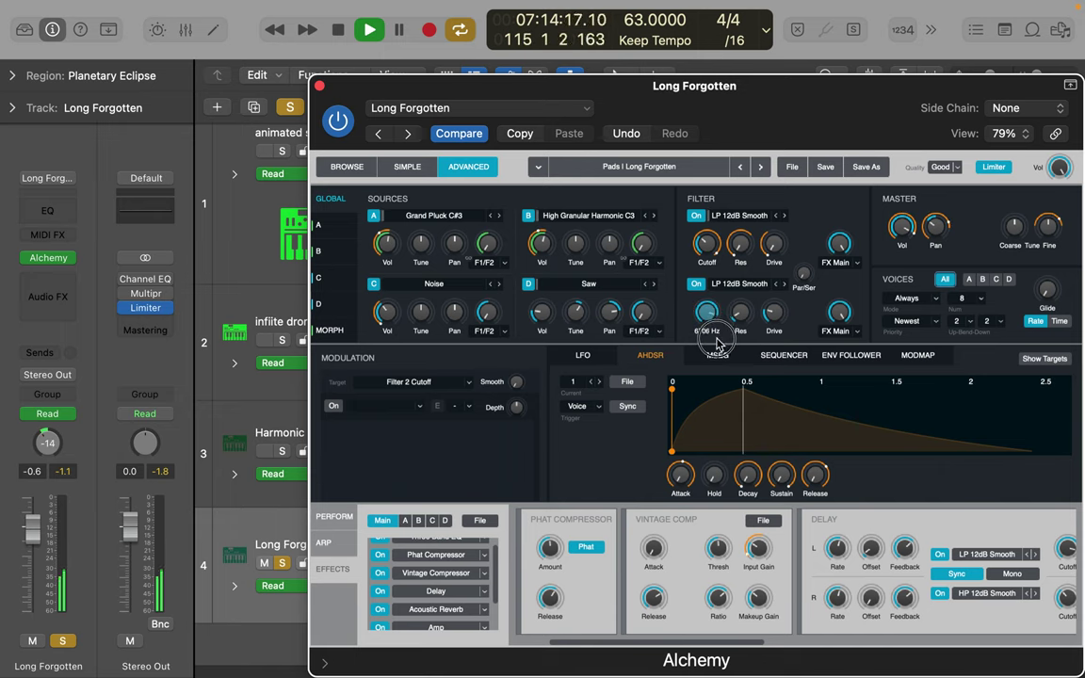
click(334, 406)
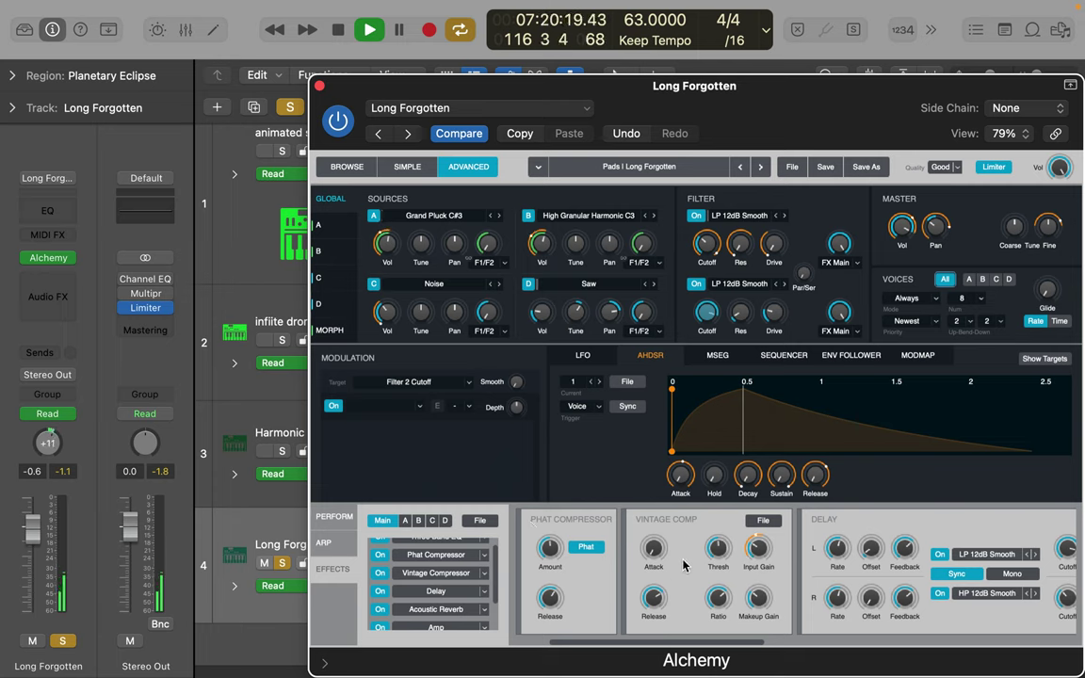
Step: Assign LFO9 (Sine) as the modulator of the Delay effect's left rate
click(841, 556)
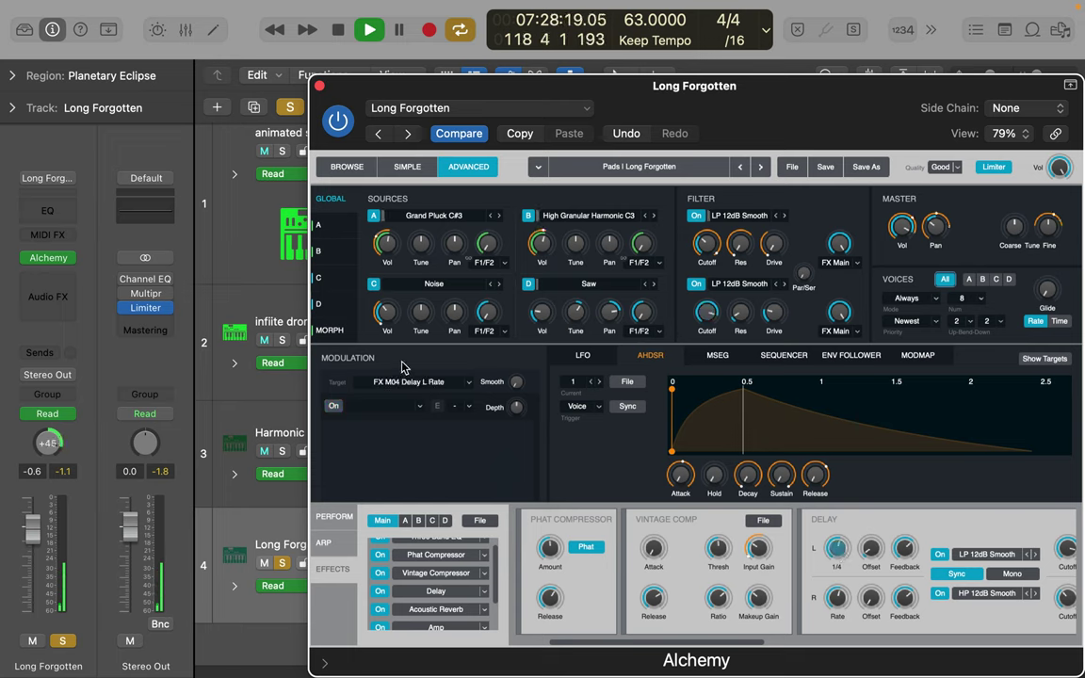
click(333, 405)
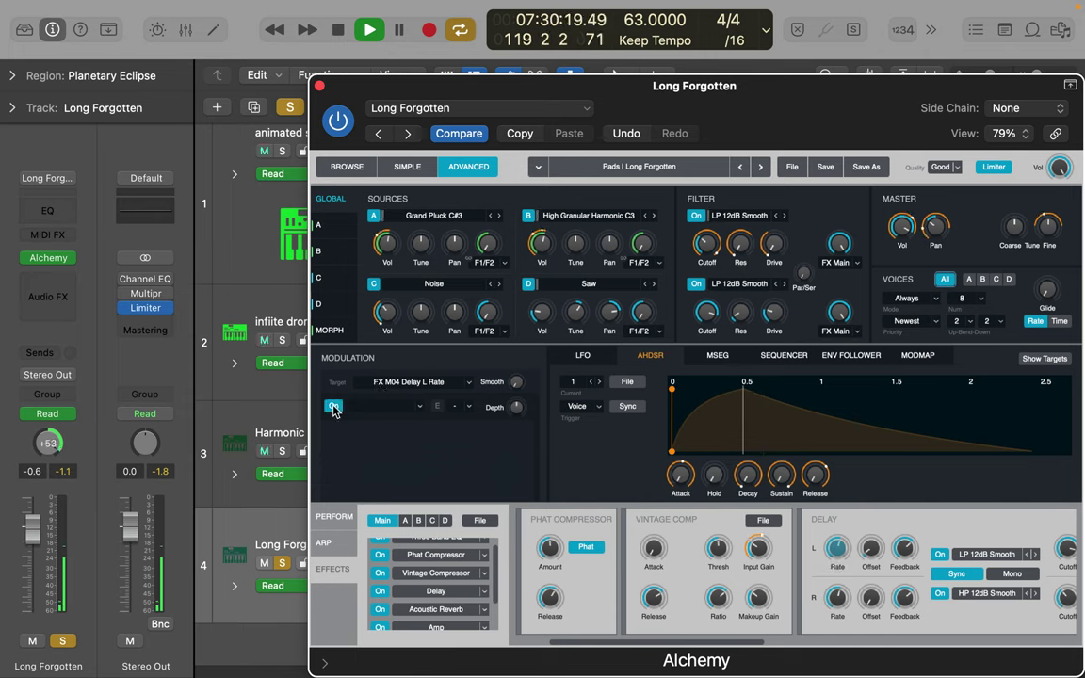
click(401, 407)
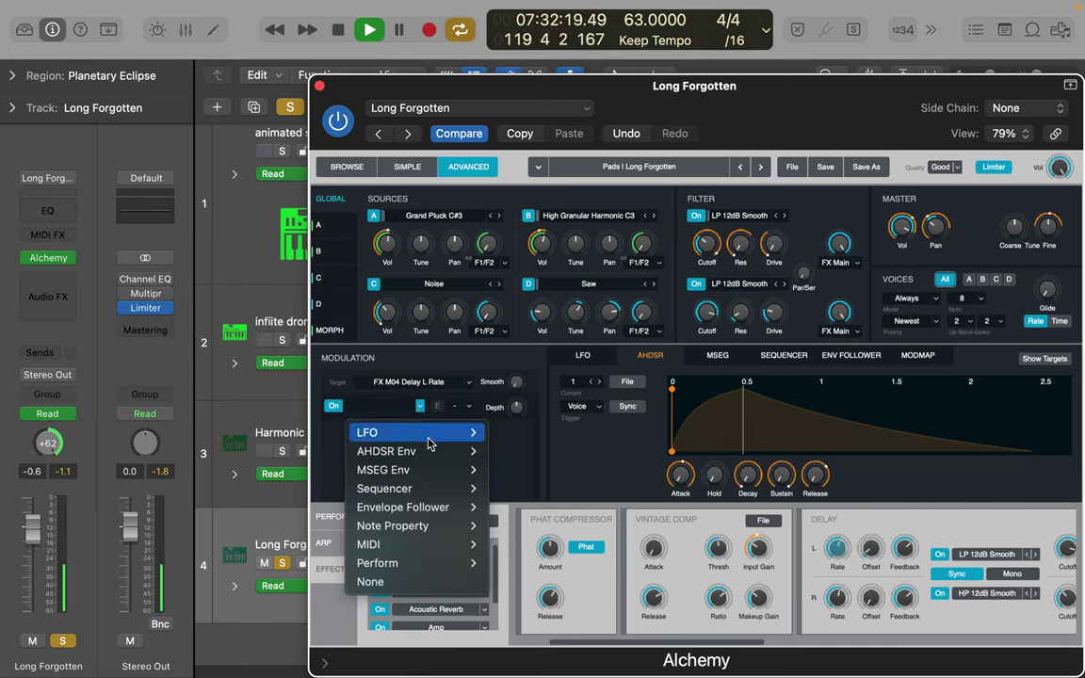
mouse_move(428, 439)
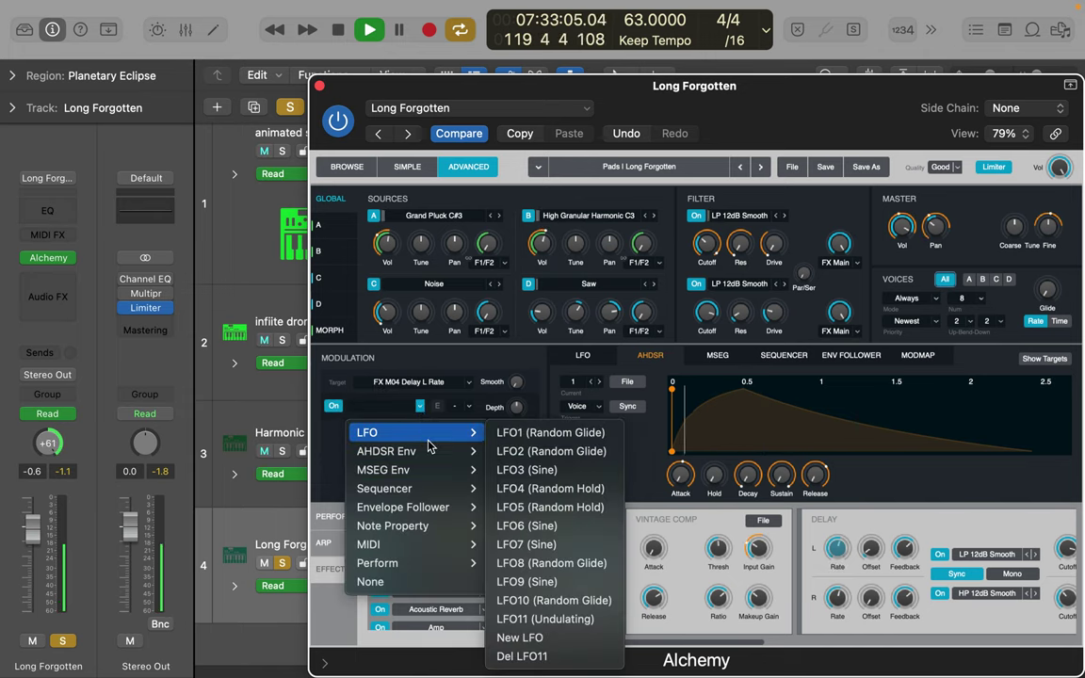
click(565, 589)
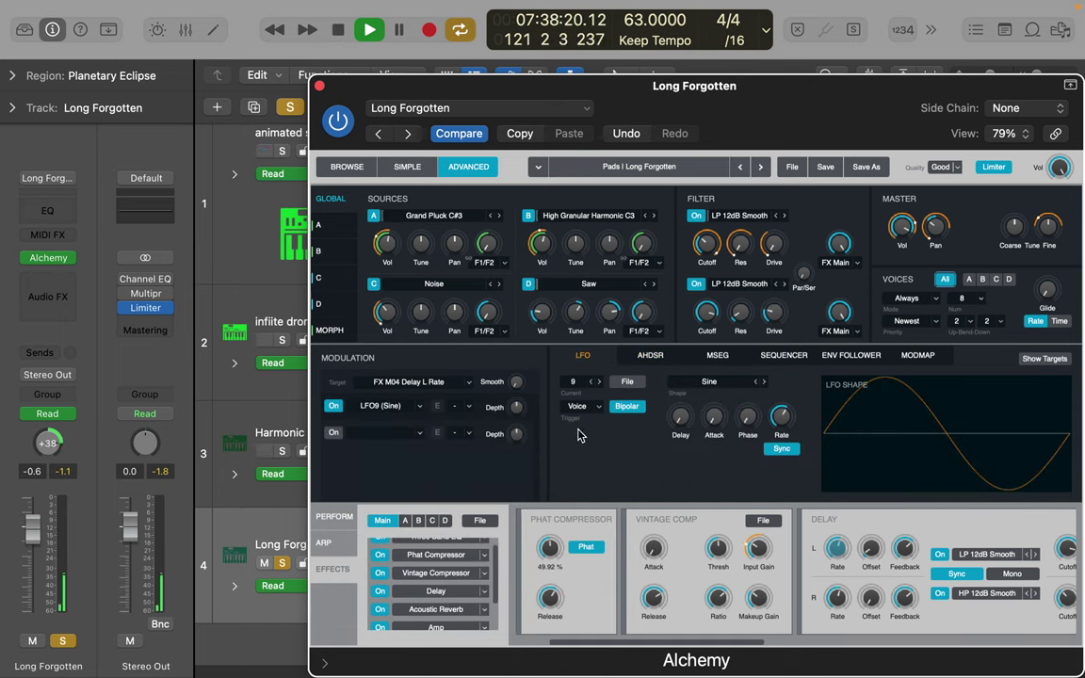
Step: Raise LFO9's depth on the Delay's left rate and modulate its right rate with LFO11 (Undulating) at about 13% depth
drag(517, 407, 514, 386)
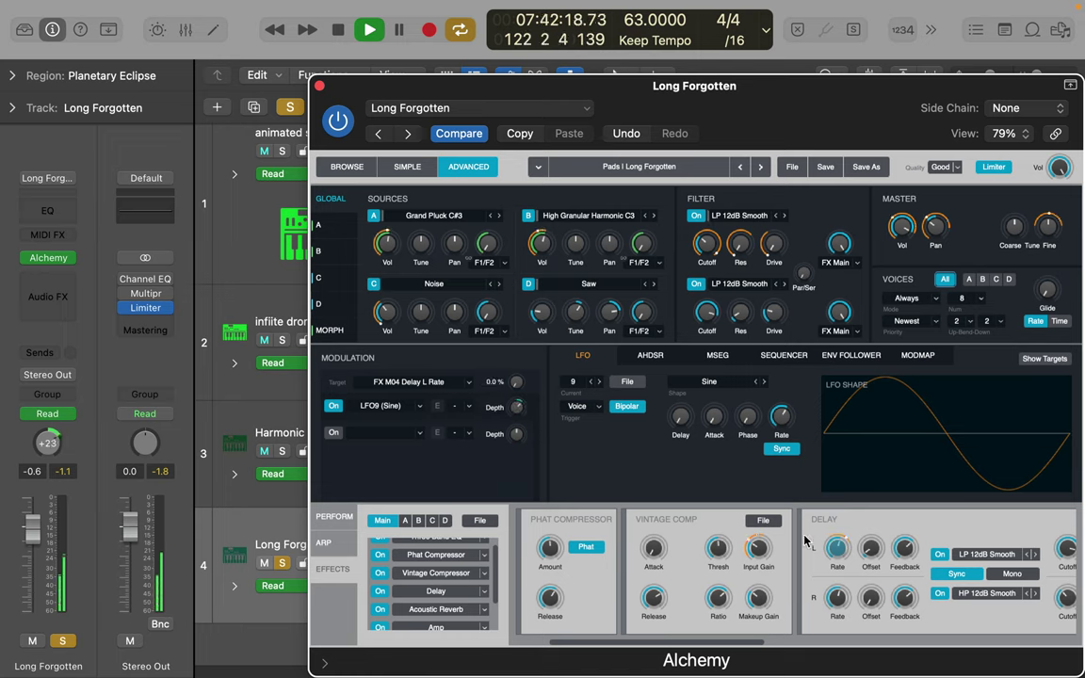
click(836, 601)
click(333, 406)
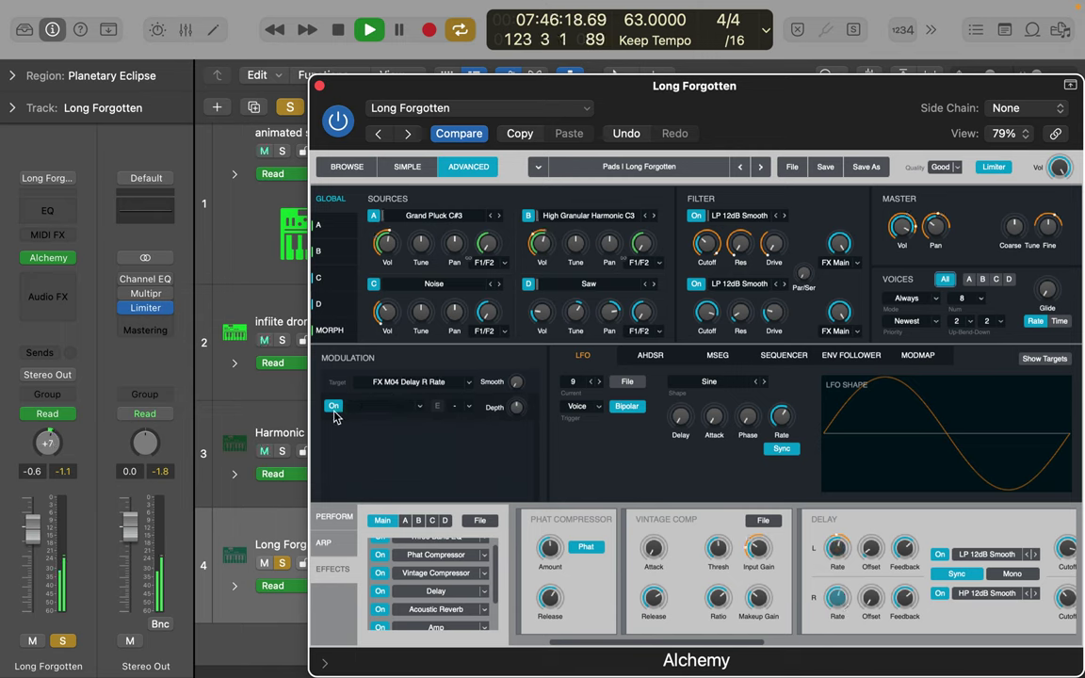
click(421, 407)
mouse_move(443, 432)
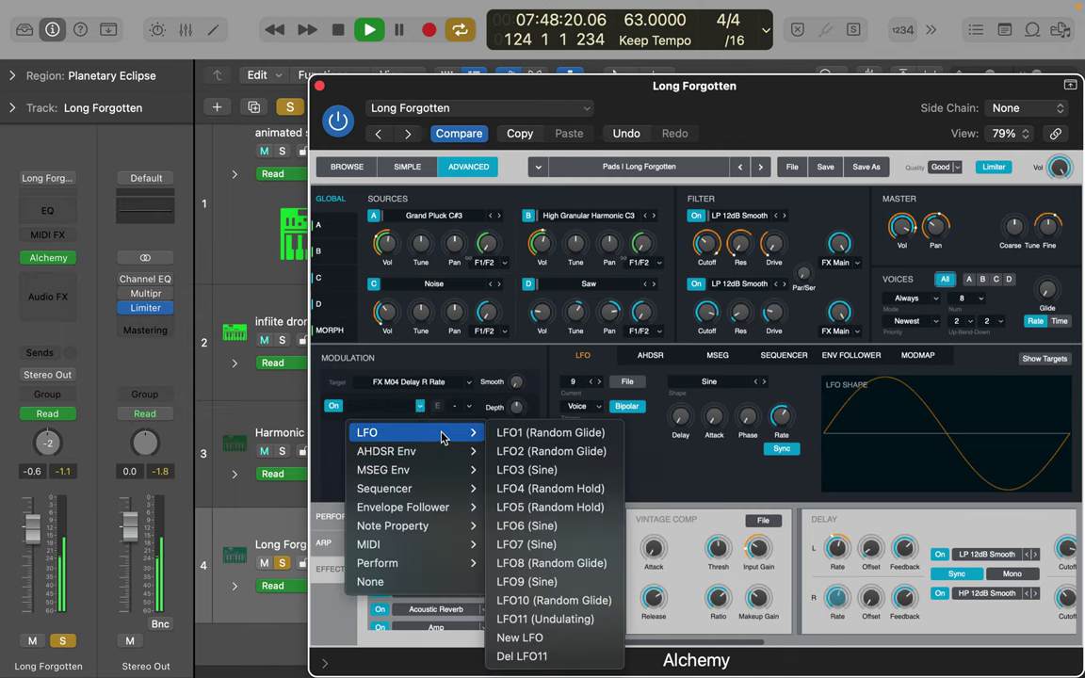
click(569, 621)
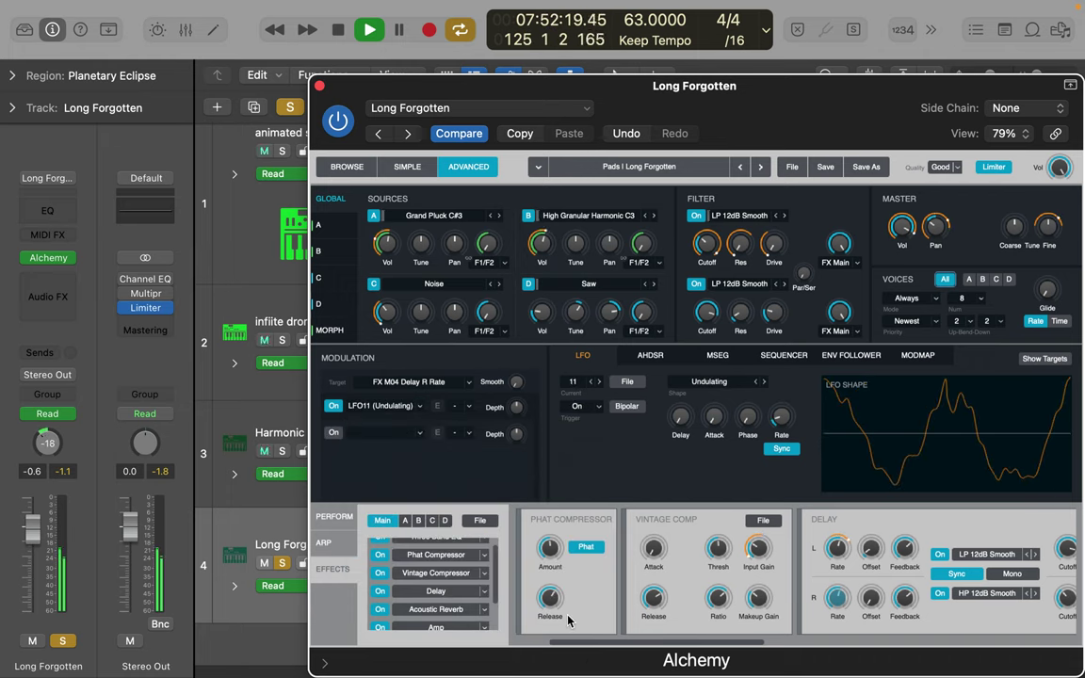
mouse_move(489, 408)
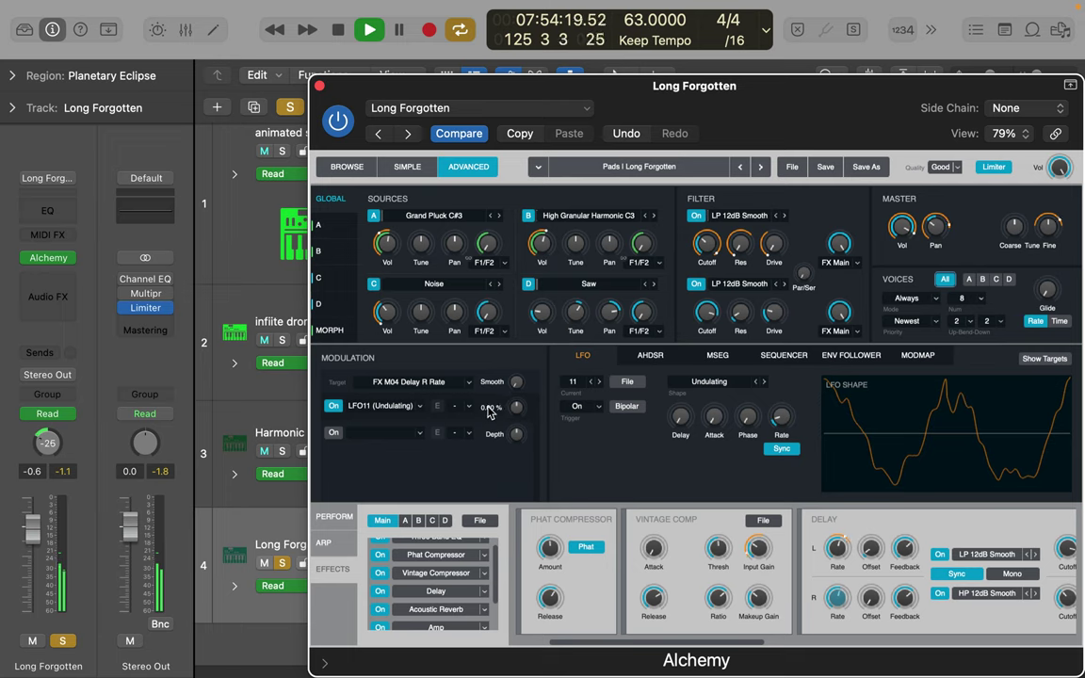
drag(502, 415, 524, 411)
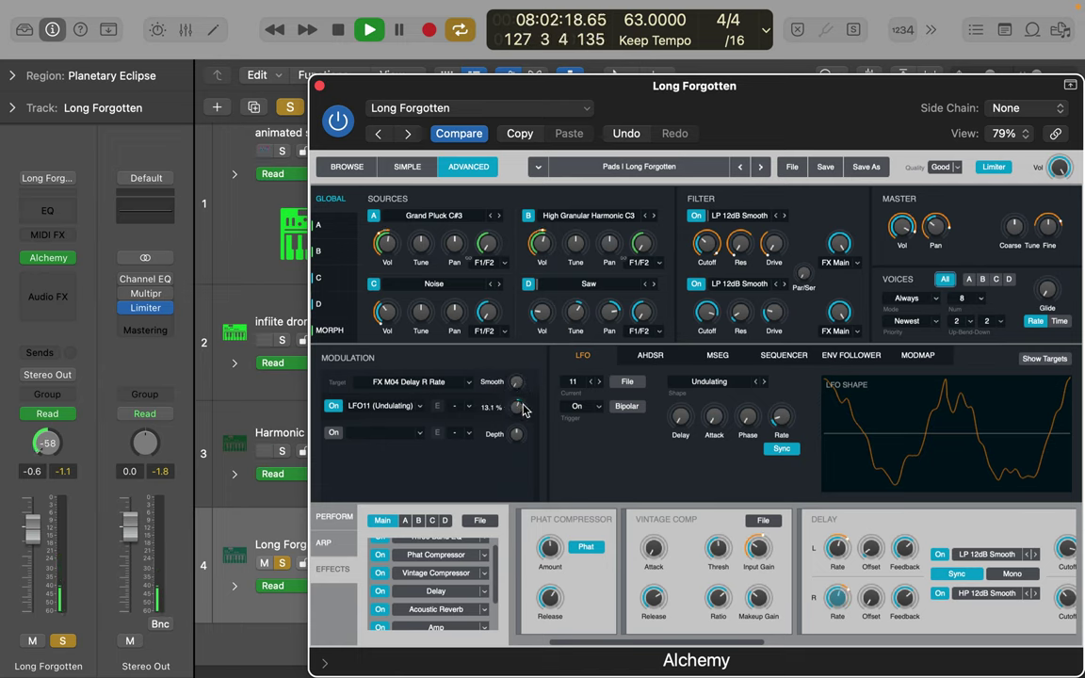
Step: Try mod map 1 on LFO11's modulation of the Delay's right rate, and set it back to no map
click(472, 407)
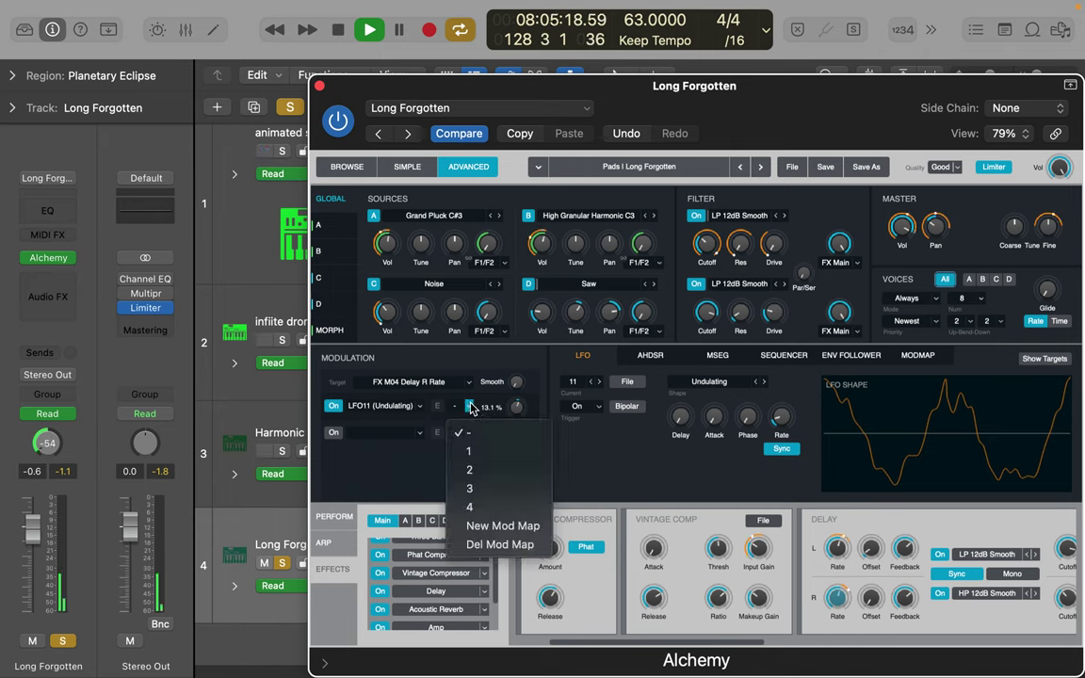
click(472, 450)
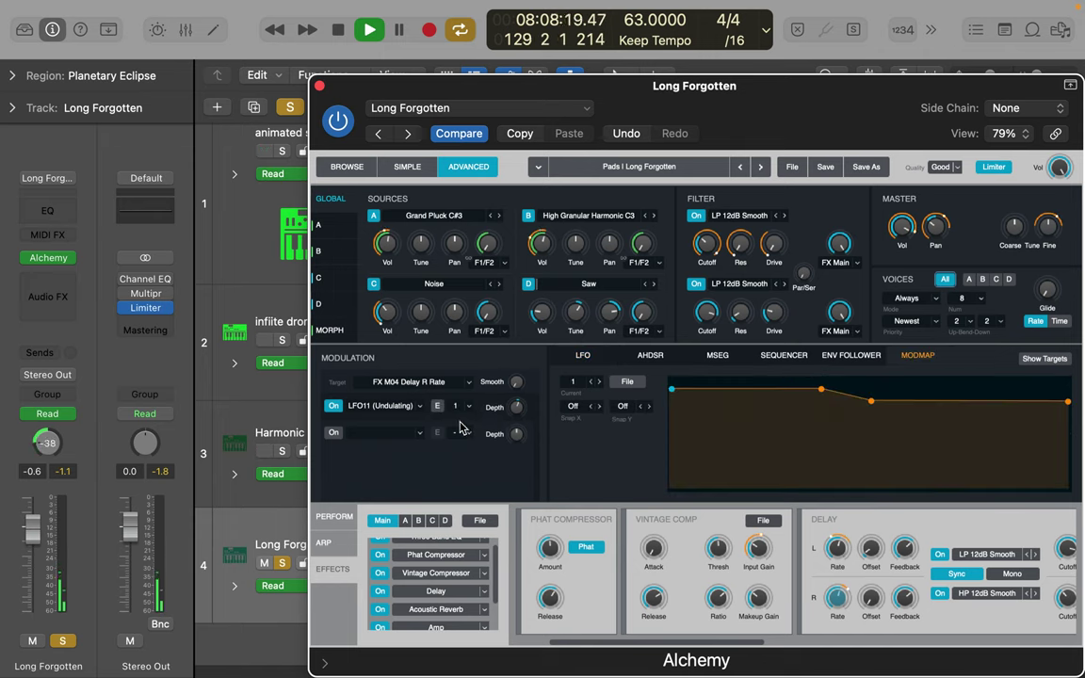
click(468, 406)
click(468, 434)
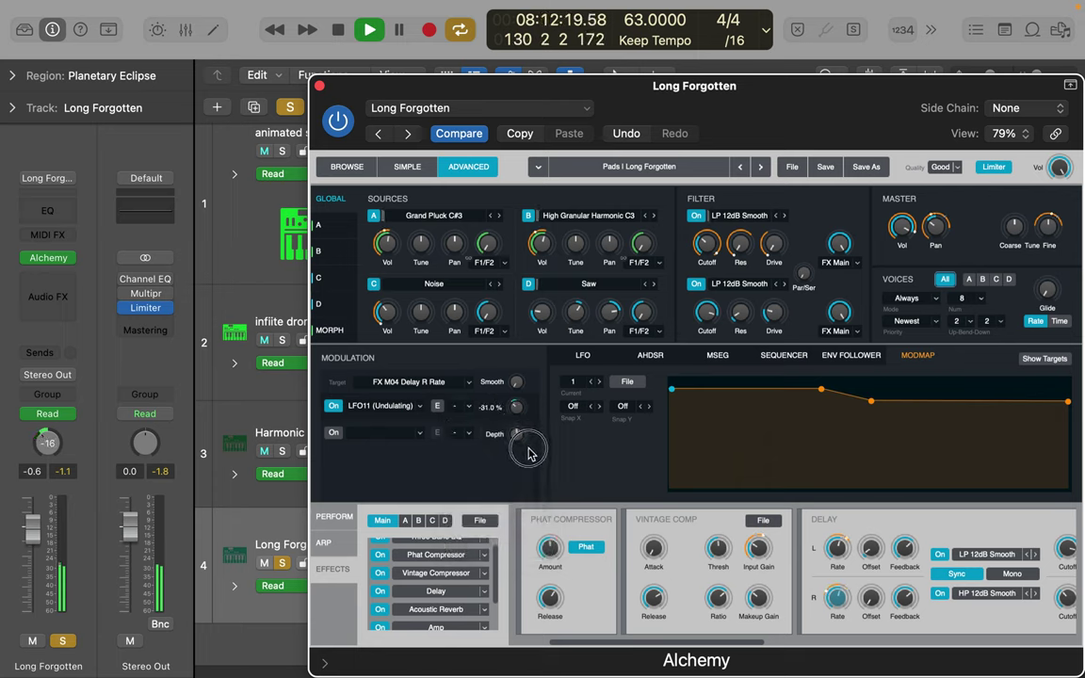
Step: Raise the right-rate modulation's smoothing and the Delay's right rate, and set LFO11's depth to about -69%
drag(517, 386, 515, 353)
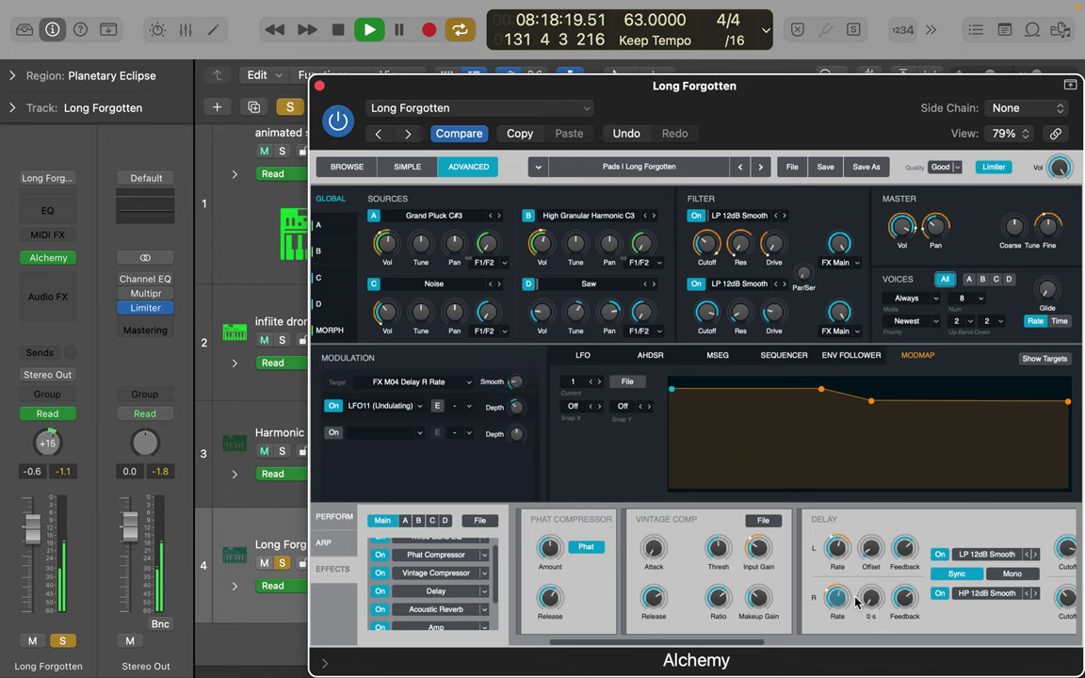
drag(837, 595, 845, 537)
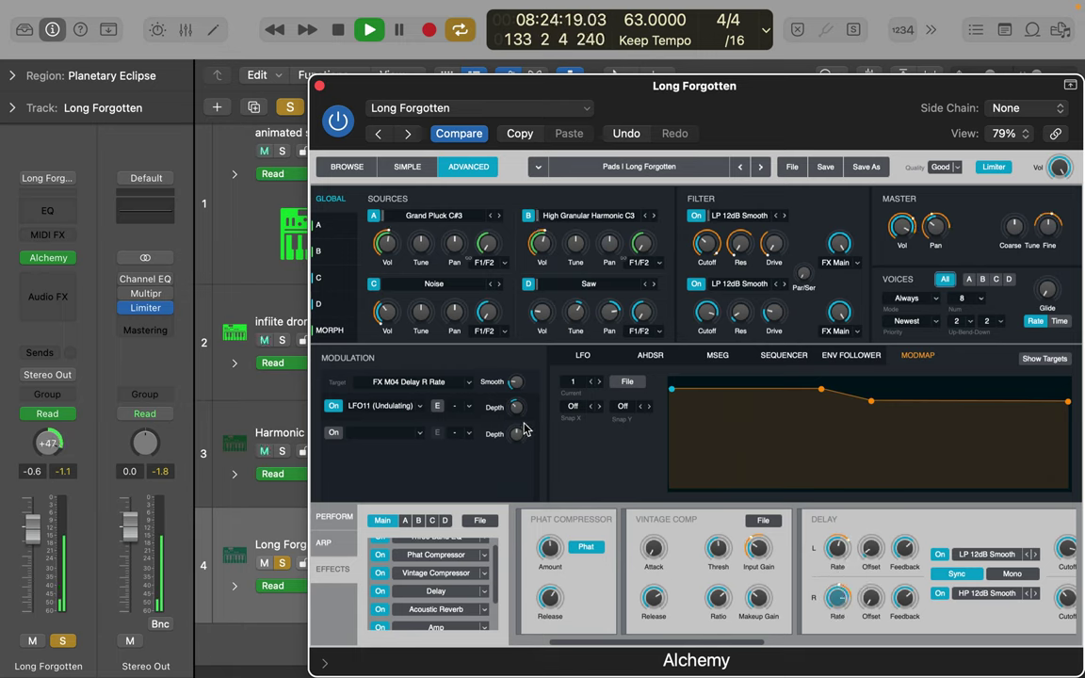
drag(515, 405, 522, 433)
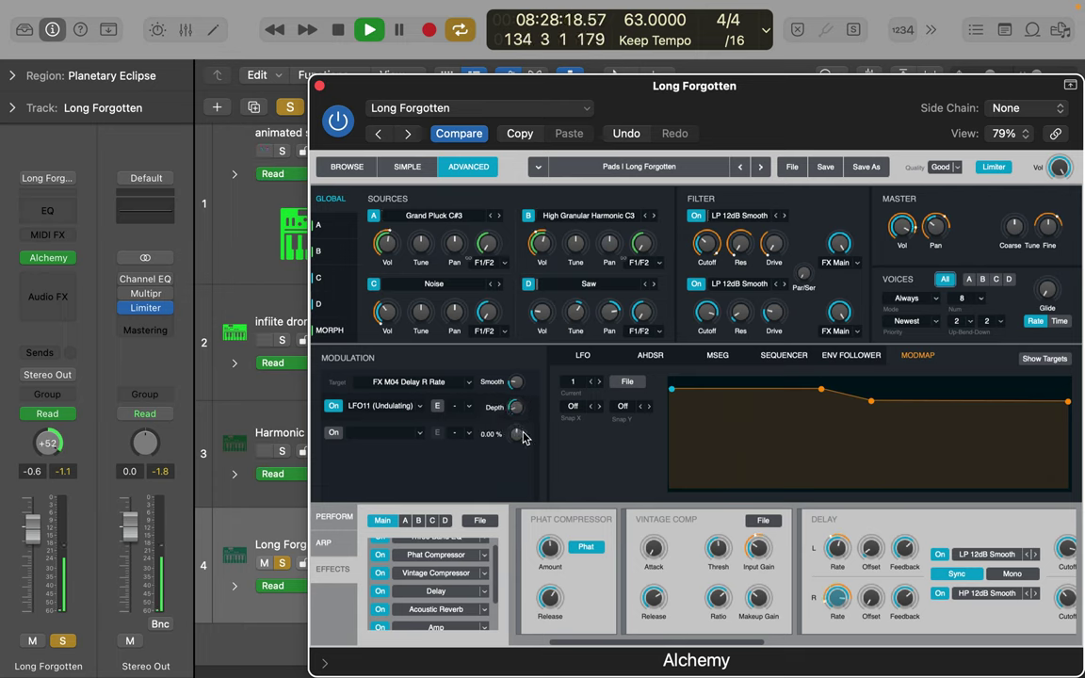
Step: Add LFO6 (Sine) as a second modulator of the Delay's right rate and adjust its depth to a moderate negative amount
click(334, 433)
click(420, 433)
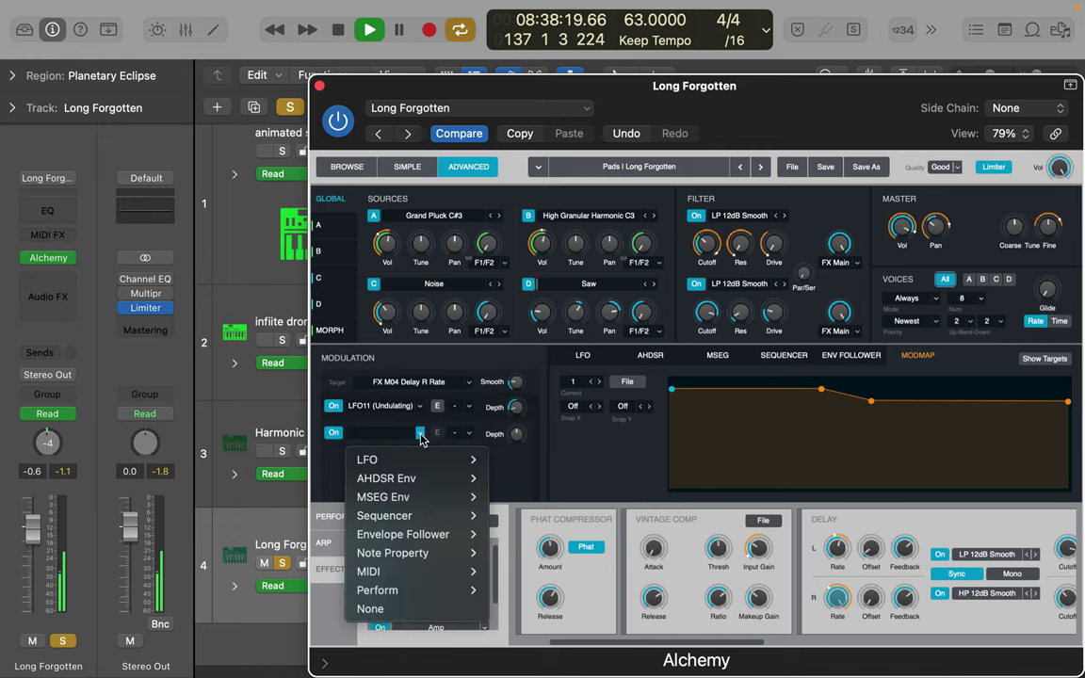
mouse_move(424, 460)
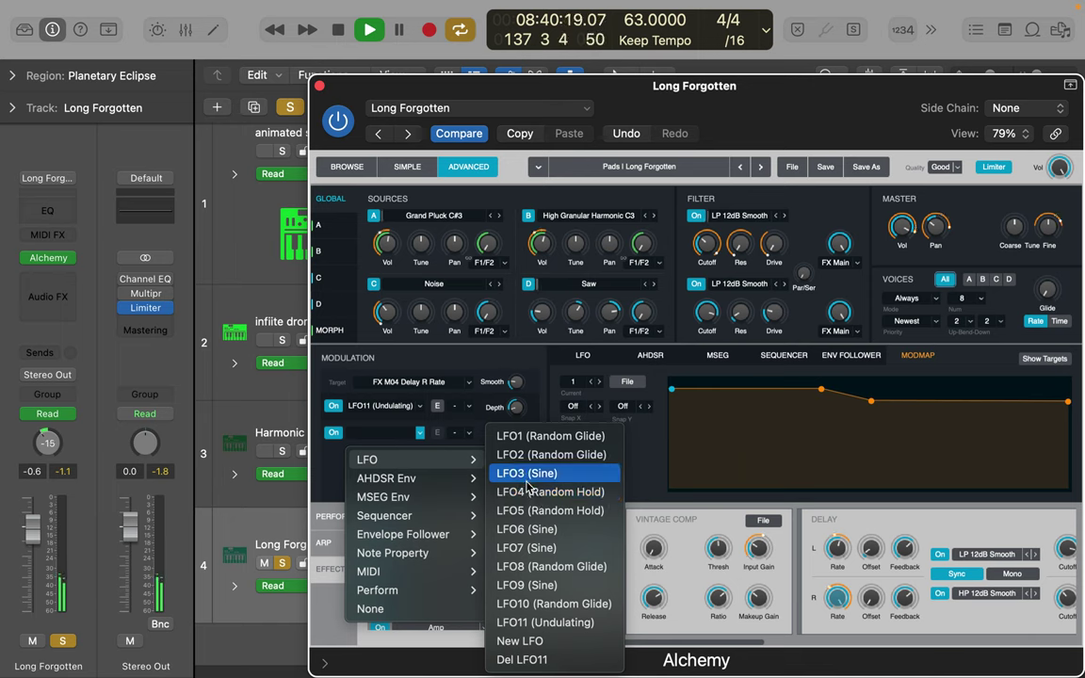
click(527, 529)
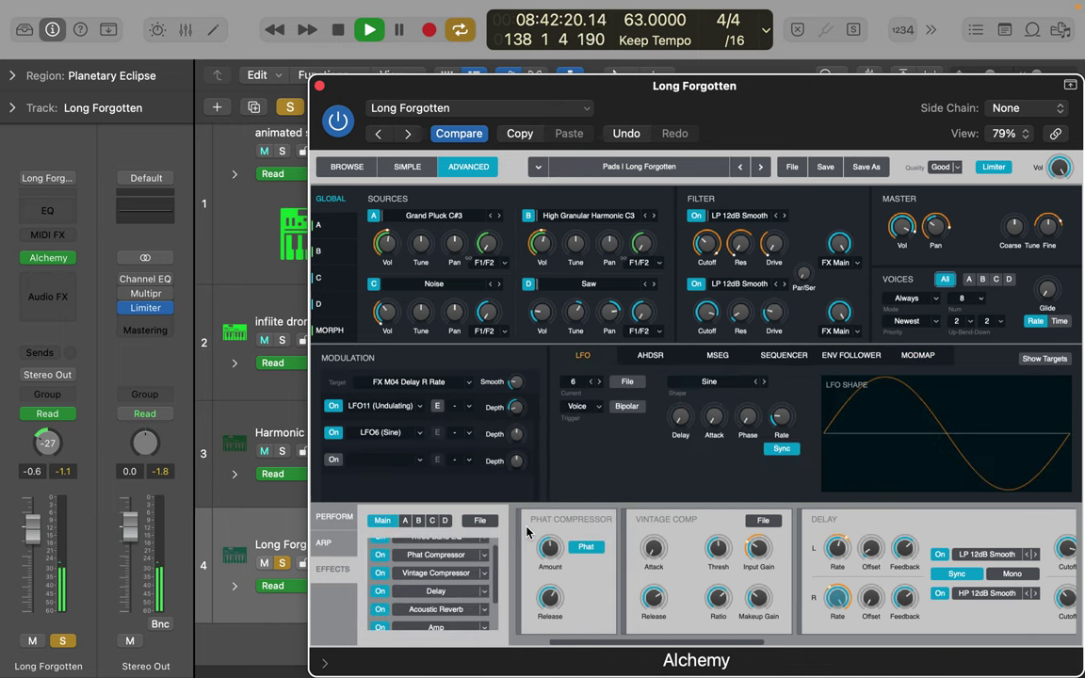
drag(517, 433, 524, 386)
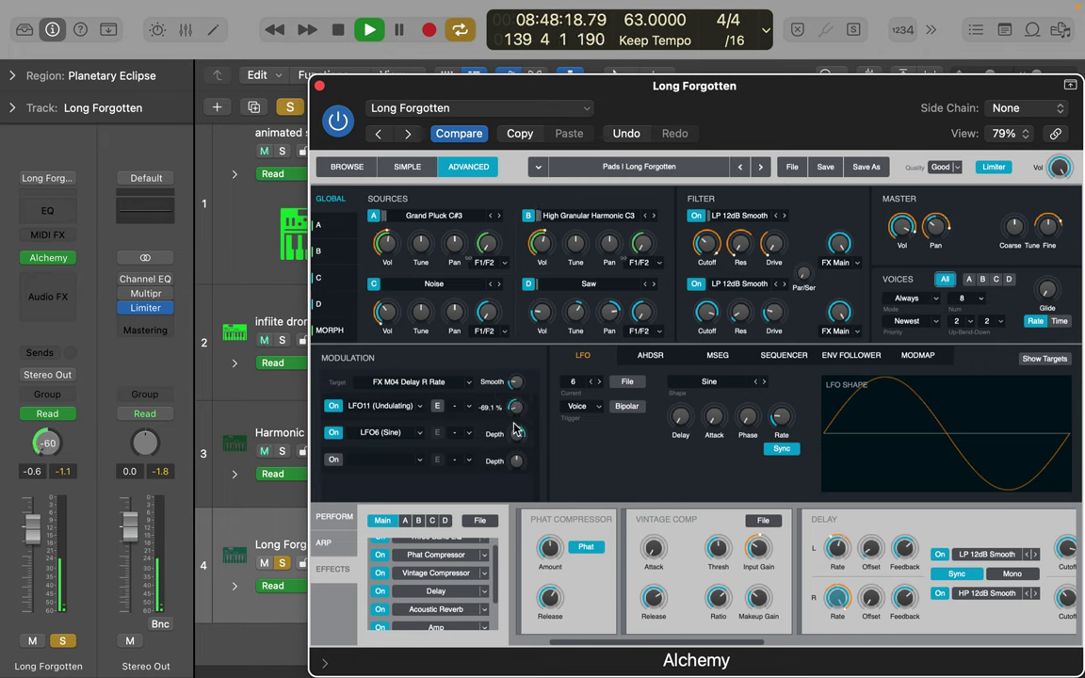
drag(516, 435, 644, 567)
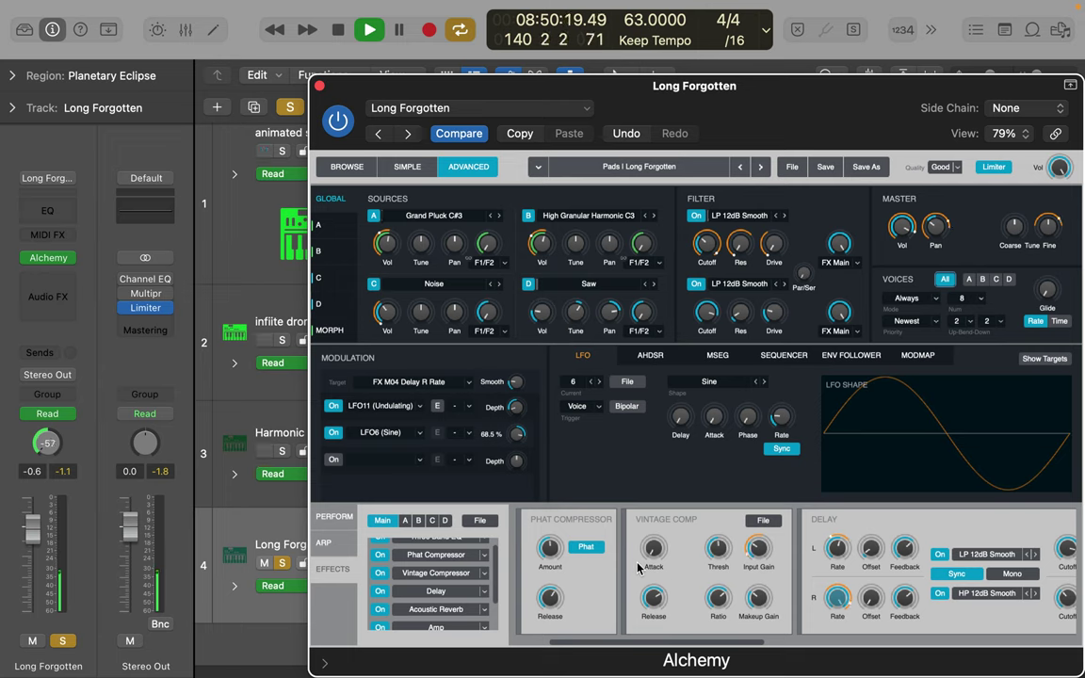
drag(522, 435, 643, 638)
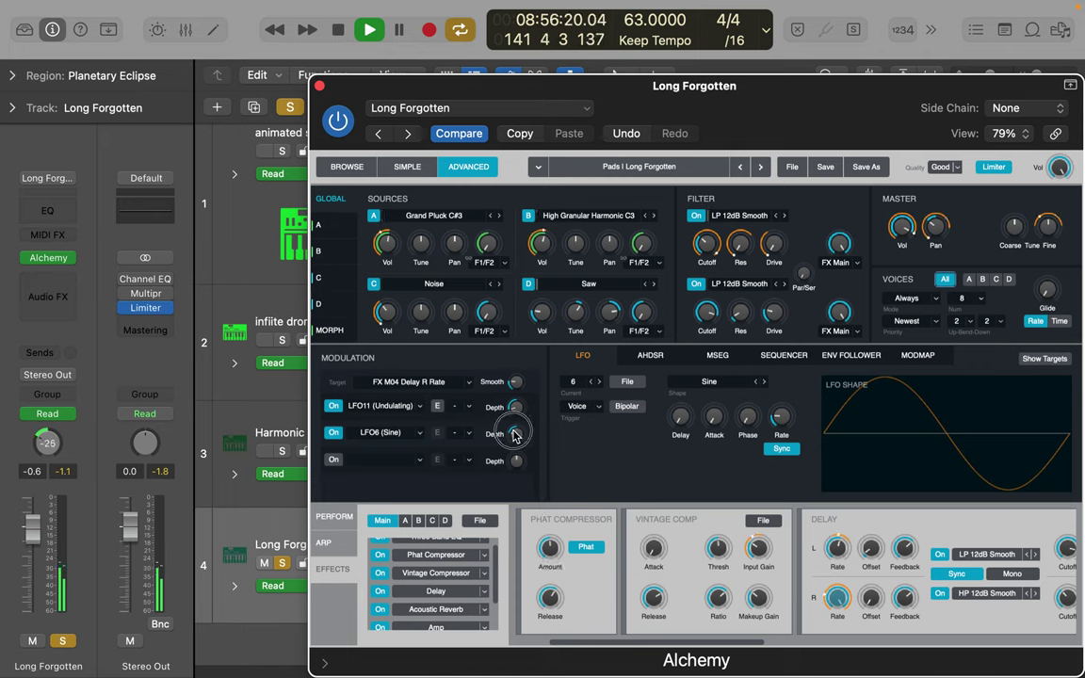
drag(514, 434, 514, 419)
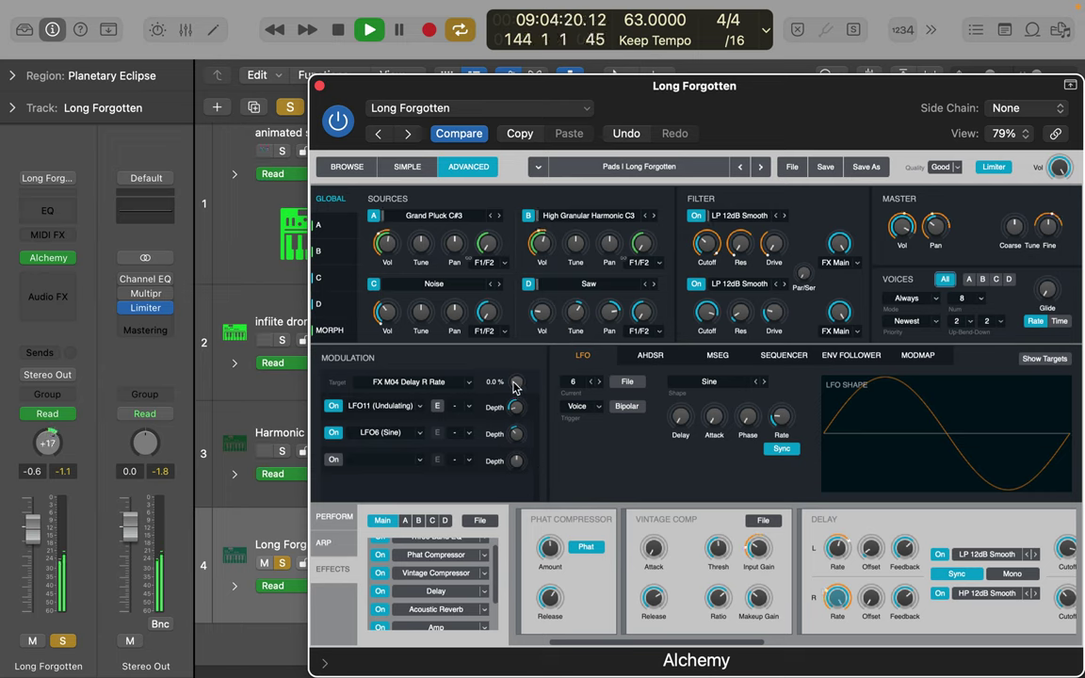
Step: Reset the right-rate modulation's smoothing to 0% and bring LFO11's depth to a moderate positive amount
drag(500, 380, 505, 464)
drag(514, 407, 599, 227)
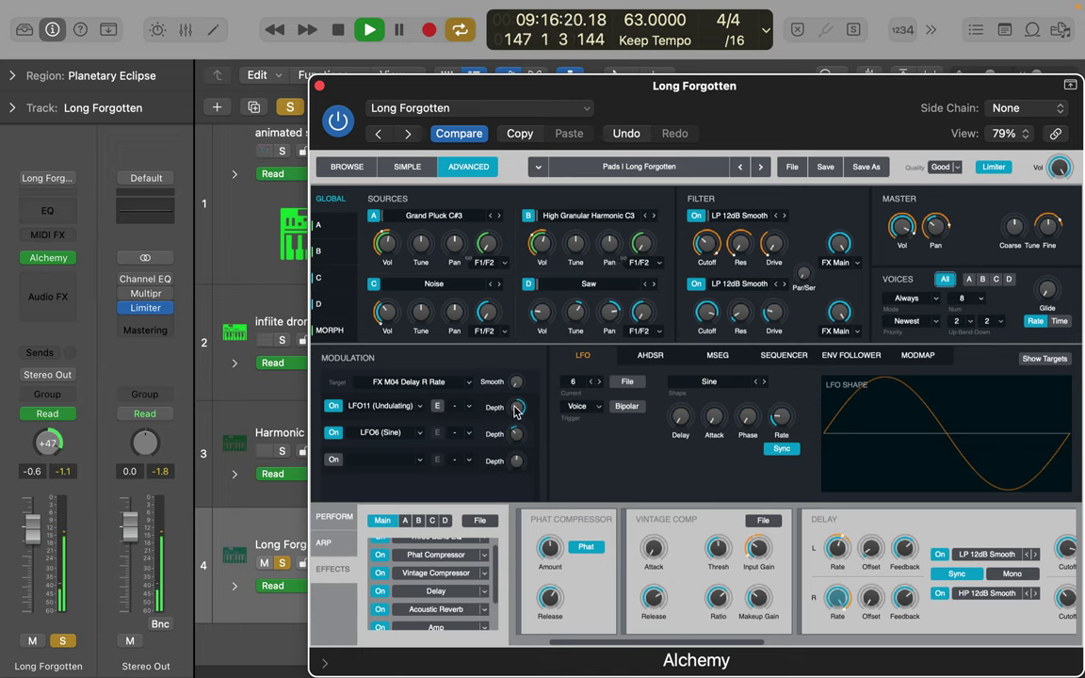
drag(516, 407, 517, 454)
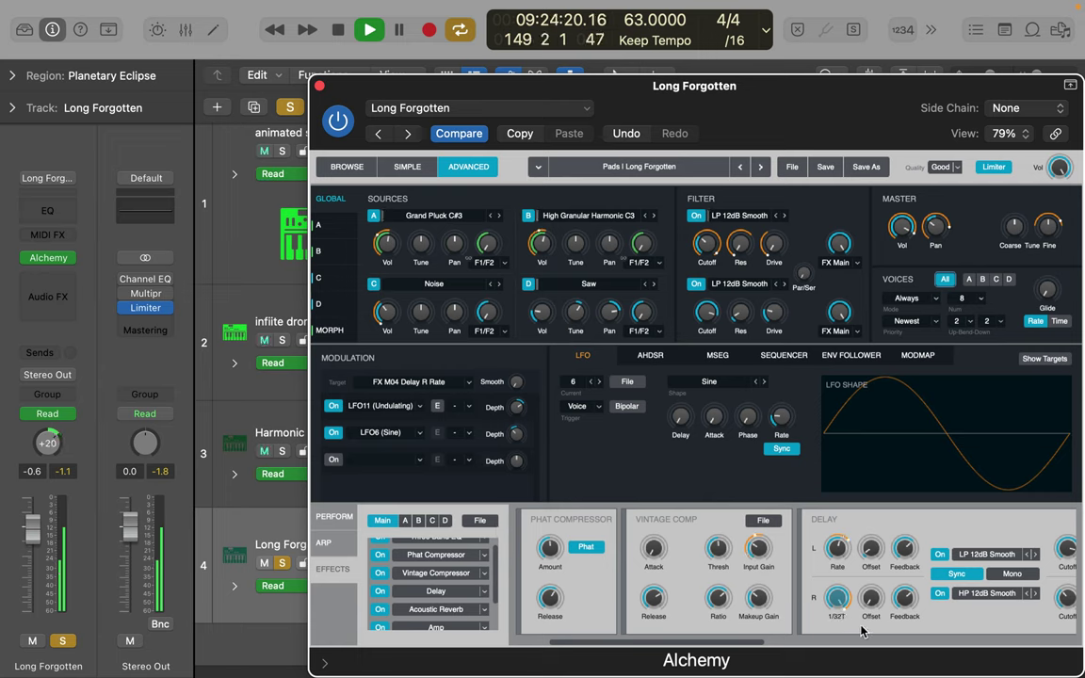
Step: Set the Delay's right rate to 1 and check the modulation slots of the right and left offsets
drag(836, 599, 855, 646)
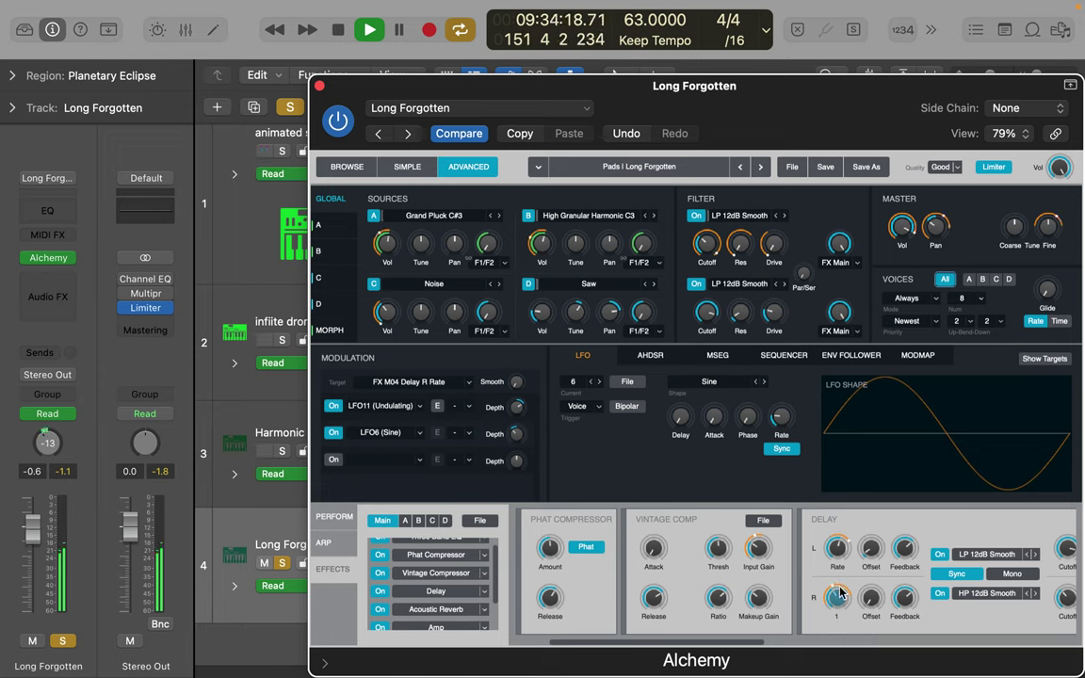
click(871, 597)
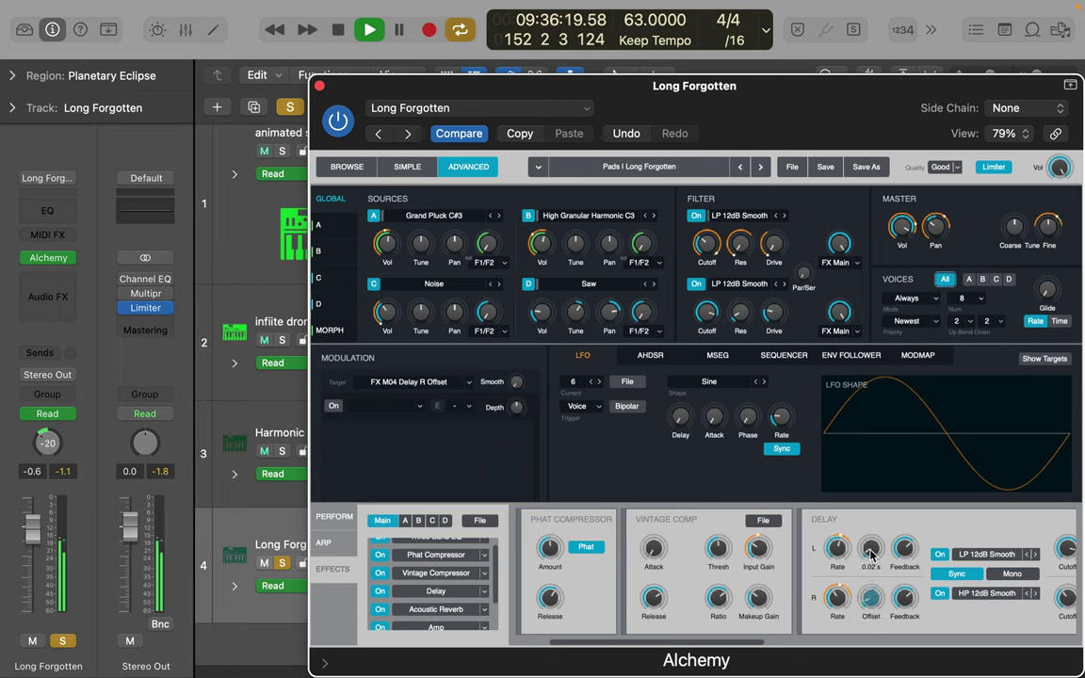
click(871, 552)
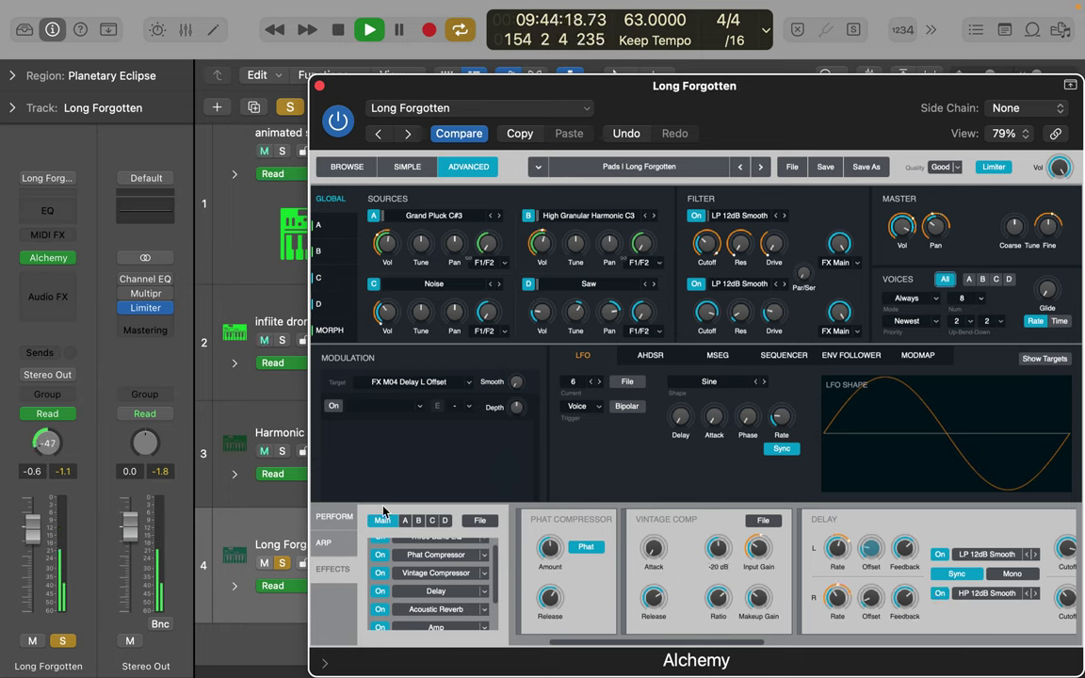
Step: Unsolo the Long Forgotten track and save its Alchemy setting as "Long Forgotten wvn 1"
click(281, 563)
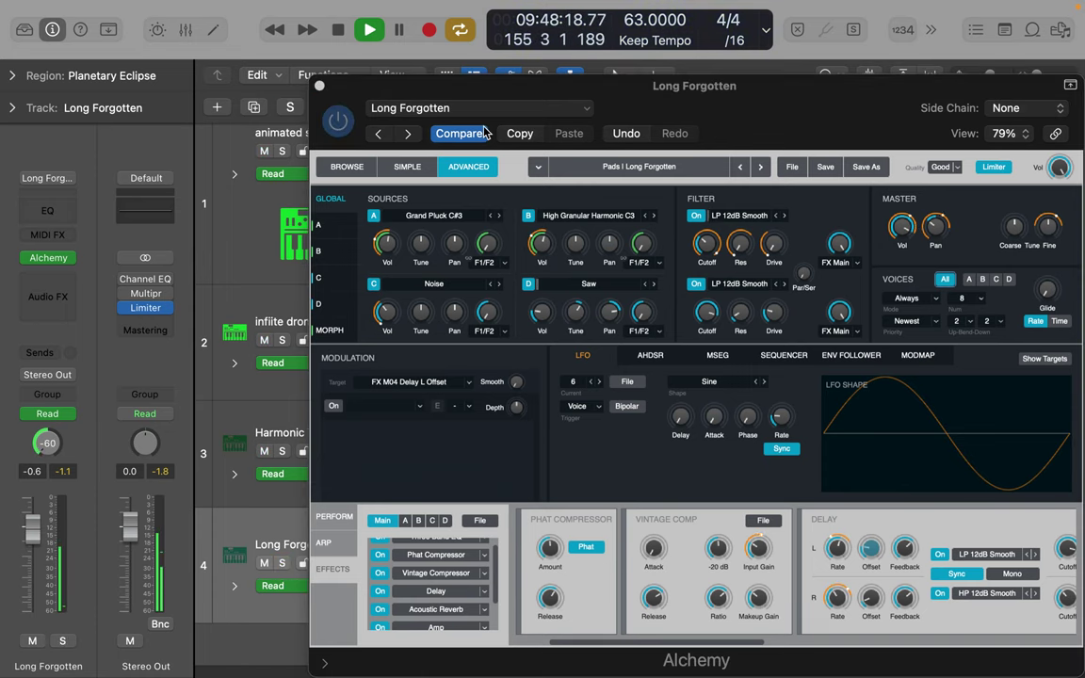
click(514, 109)
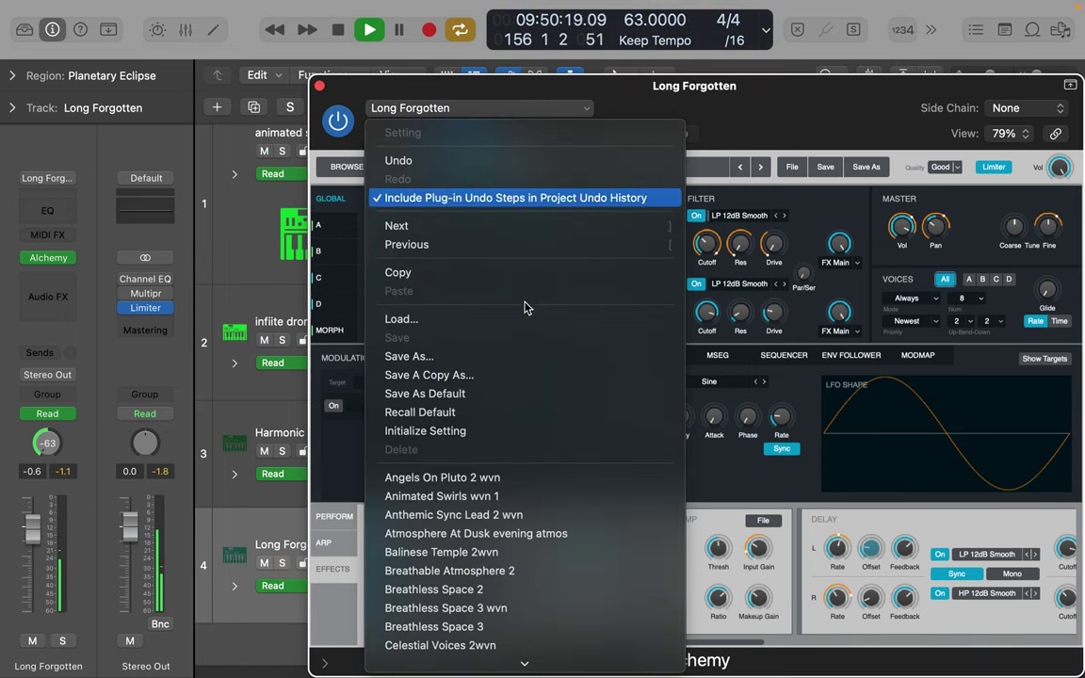
click(510, 360)
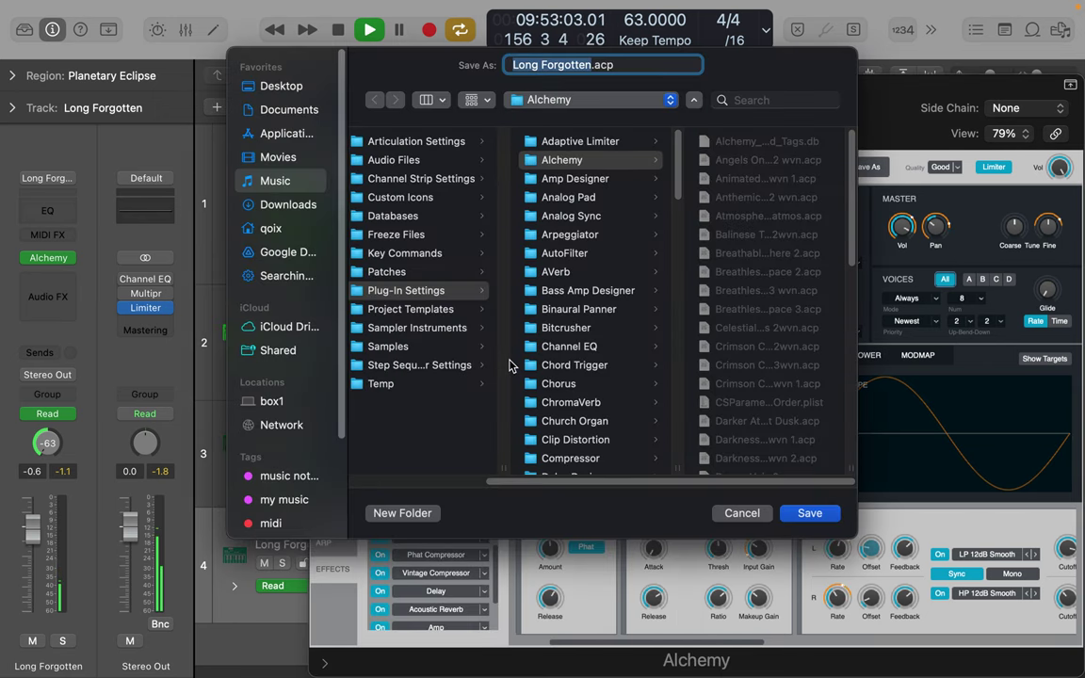
click(589, 64)
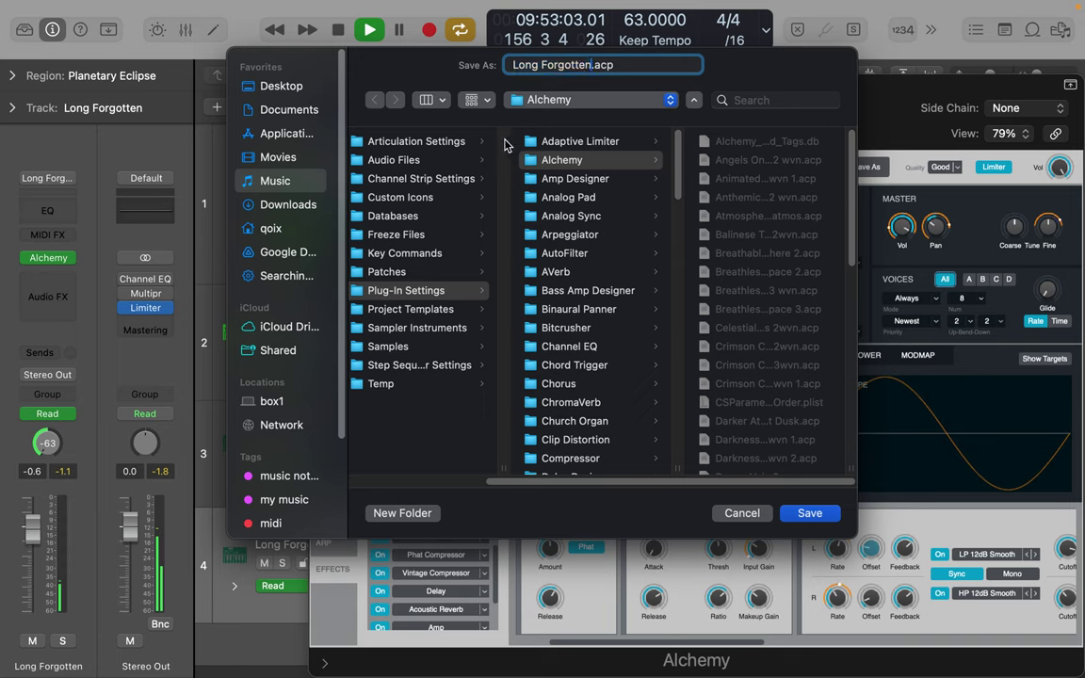
text(wvn 1)
click(810, 514)
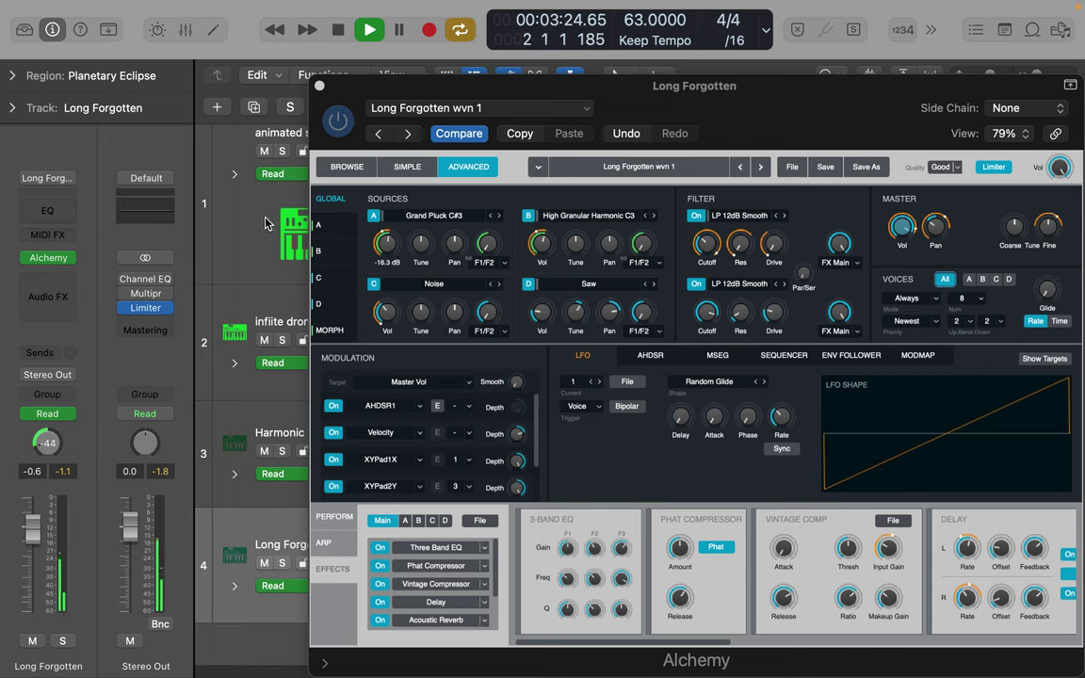
Step: Close the Long Forgotten instrument and check the Alchemy settings of the Harmonic Tides and infiite drone tracks
click(270, 418)
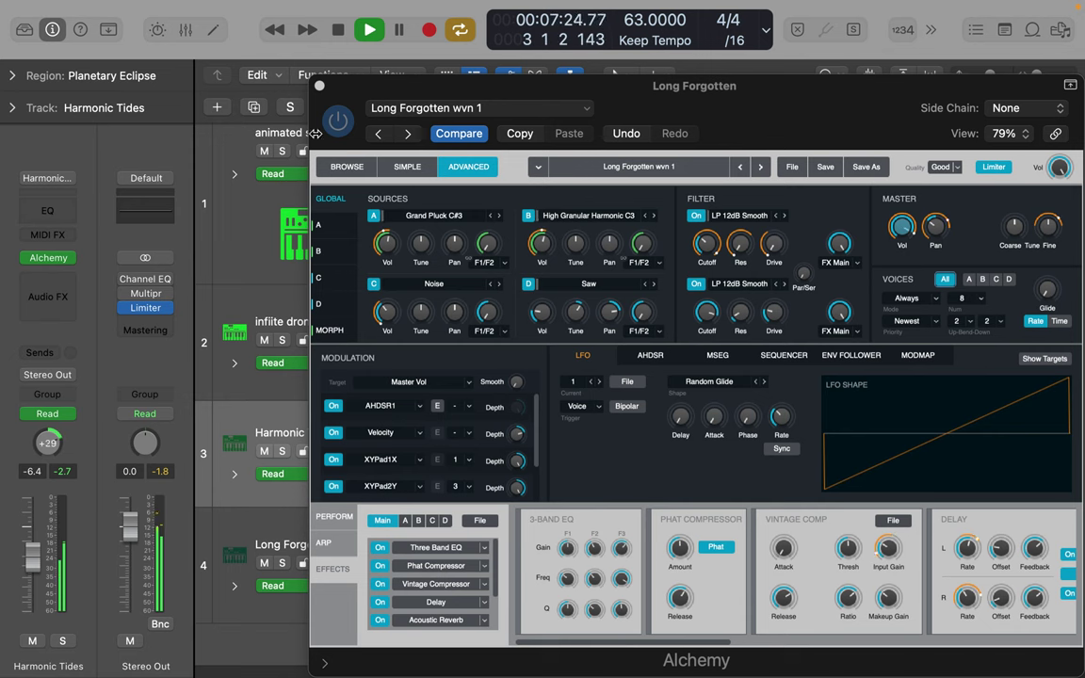
click(320, 86)
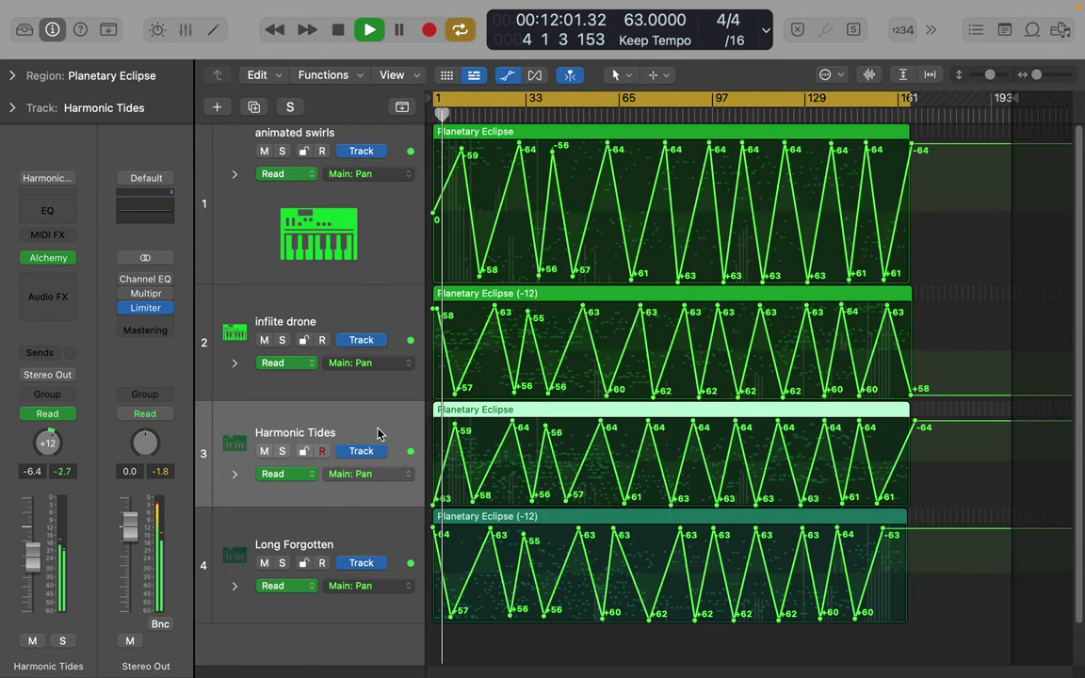
click(50, 259)
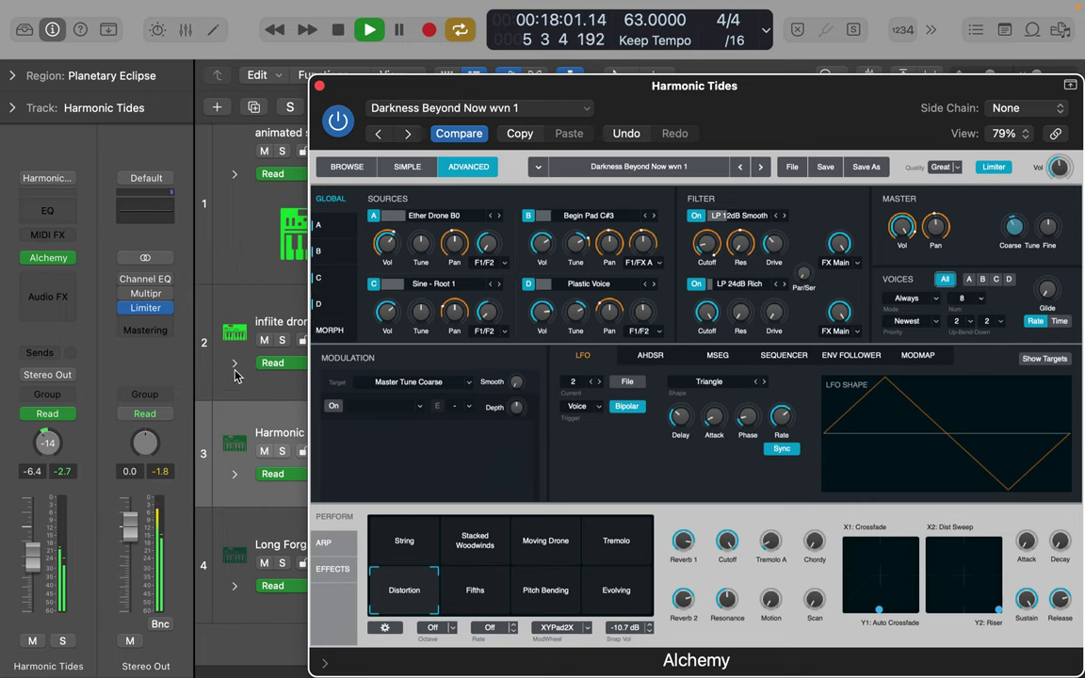
click(210, 337)
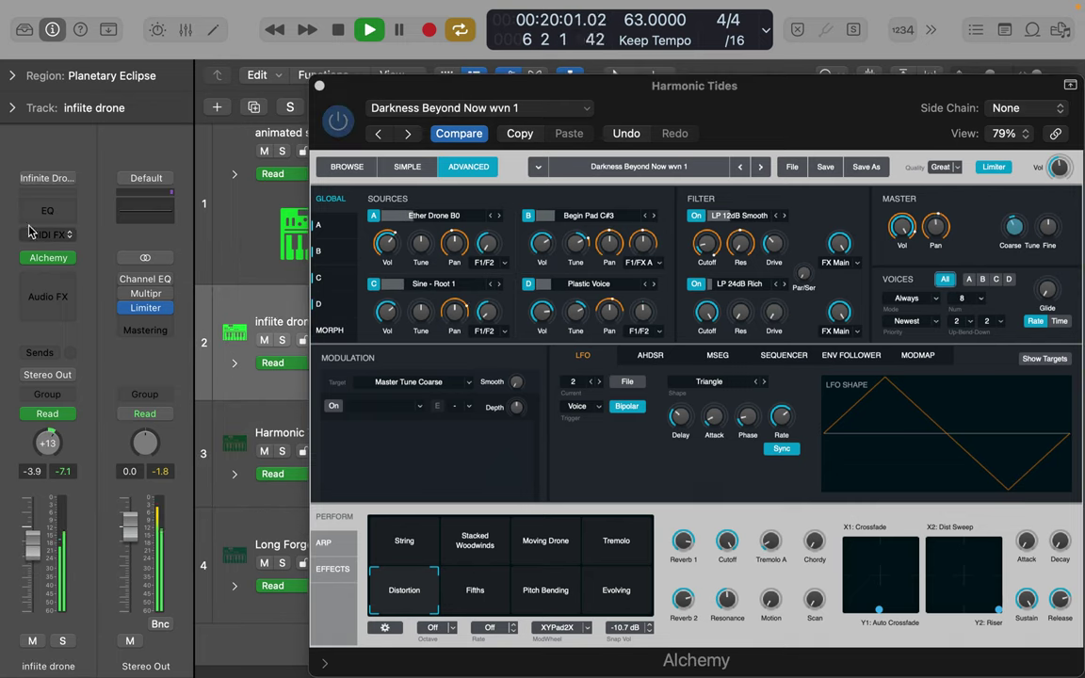
click(57, 262)
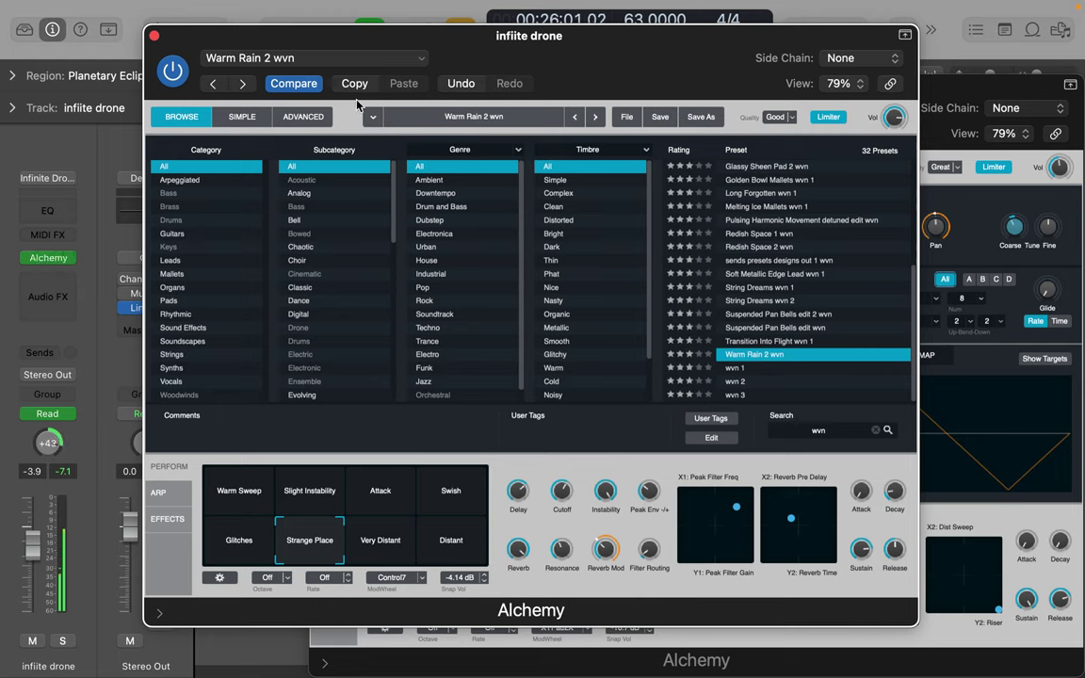
click(155, 36)
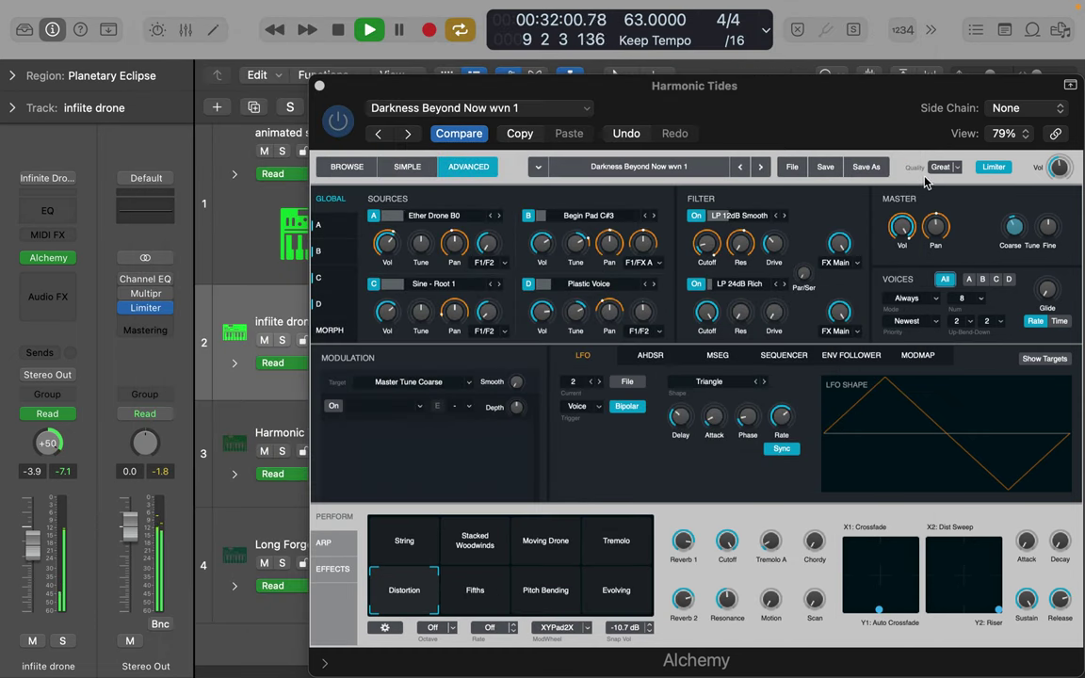
Step: Set the Alchemy quality of the Long Forgotten track to Great
click(804, 113)
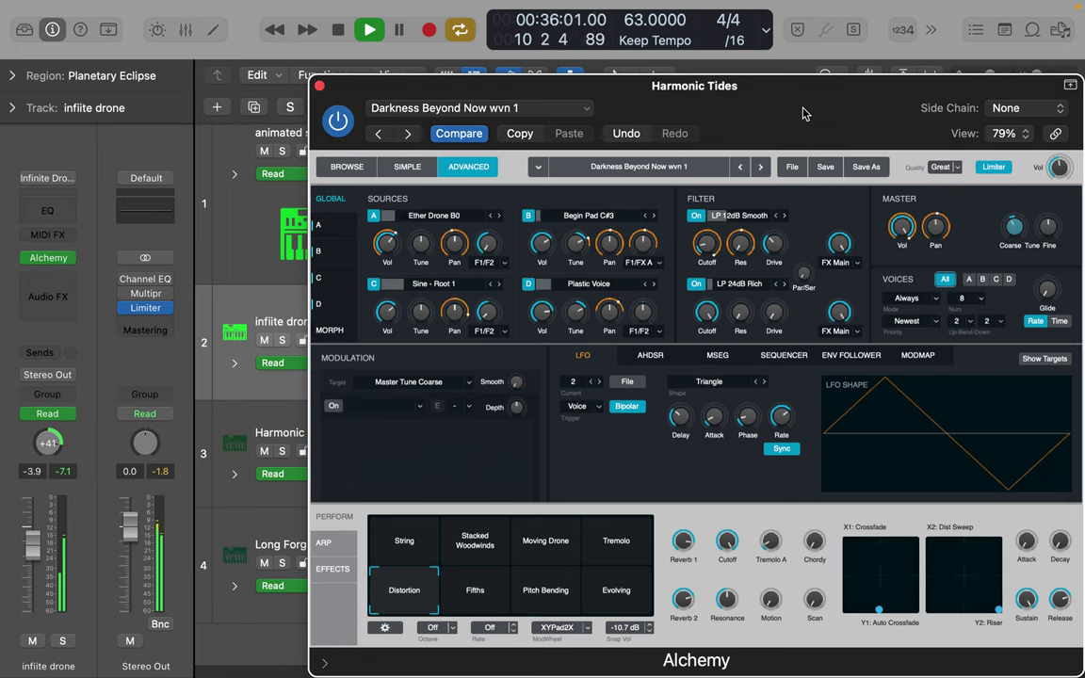
click(245, 539)
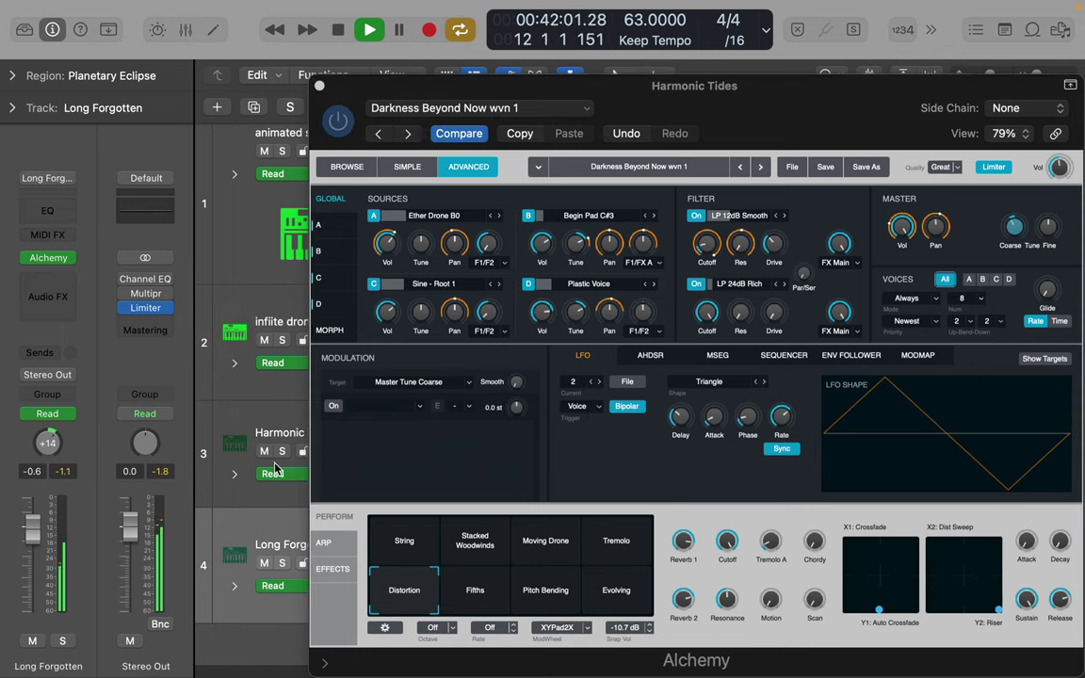
click(42, 261)
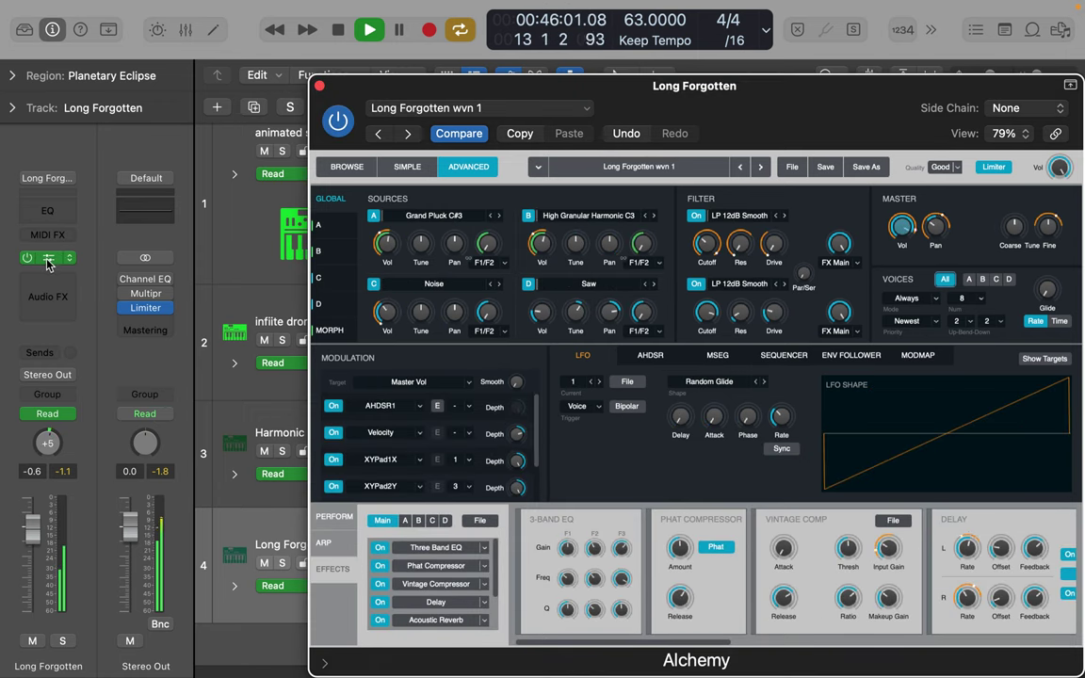
click(951, 167)
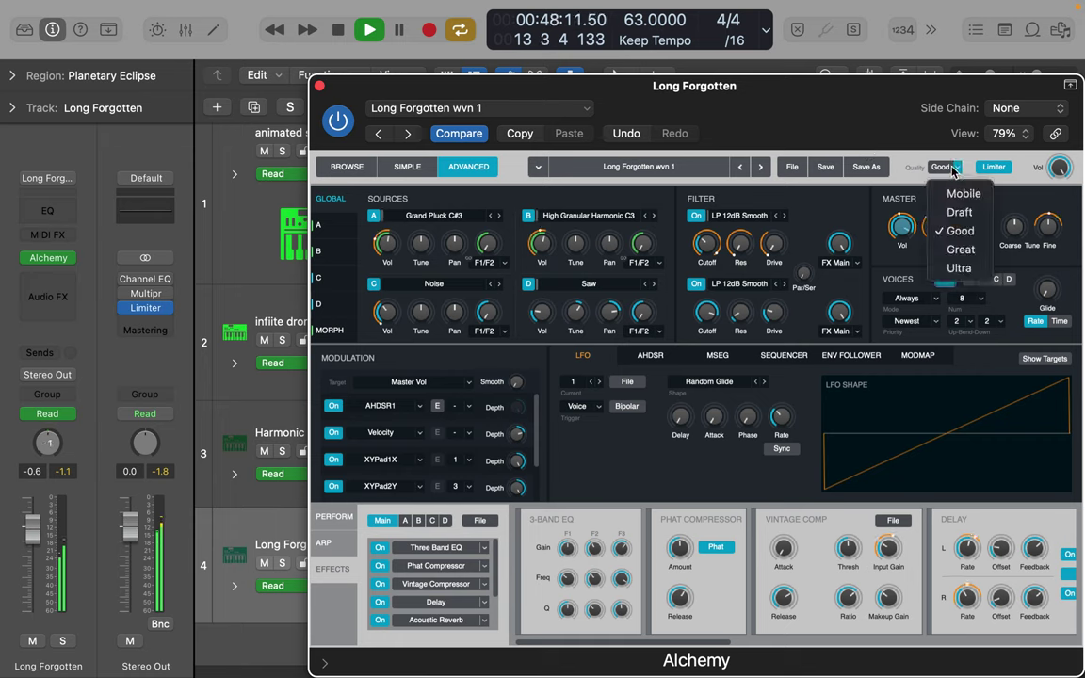
click(961, 251)
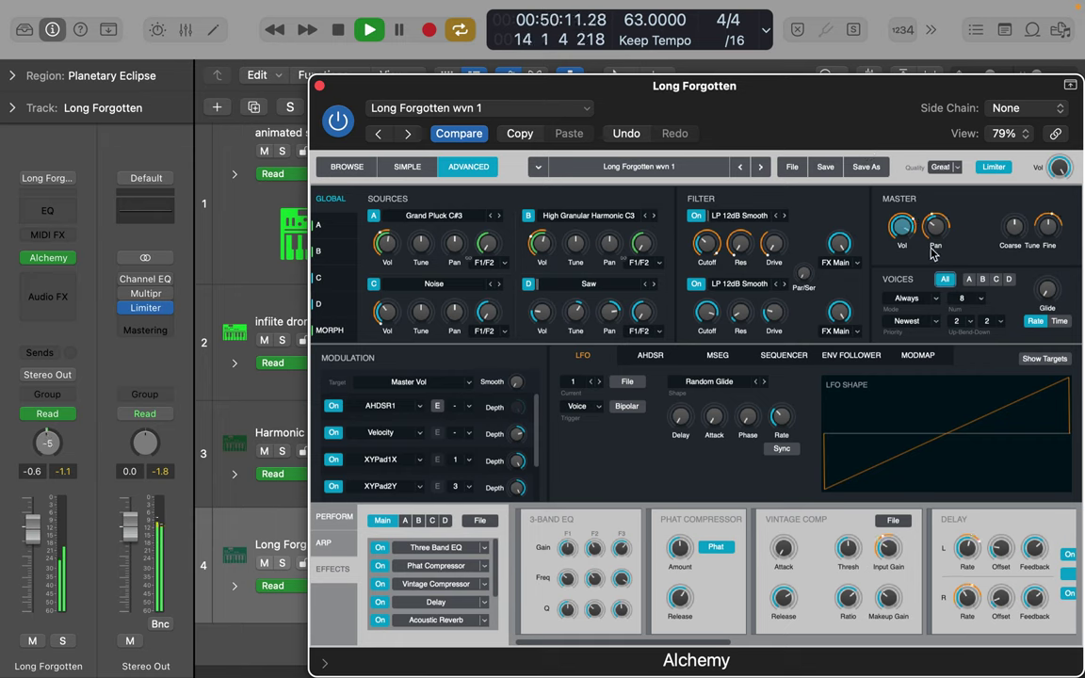
Step: Set the Alchemy quality of the animated swirls track to Great
click(218, 185)
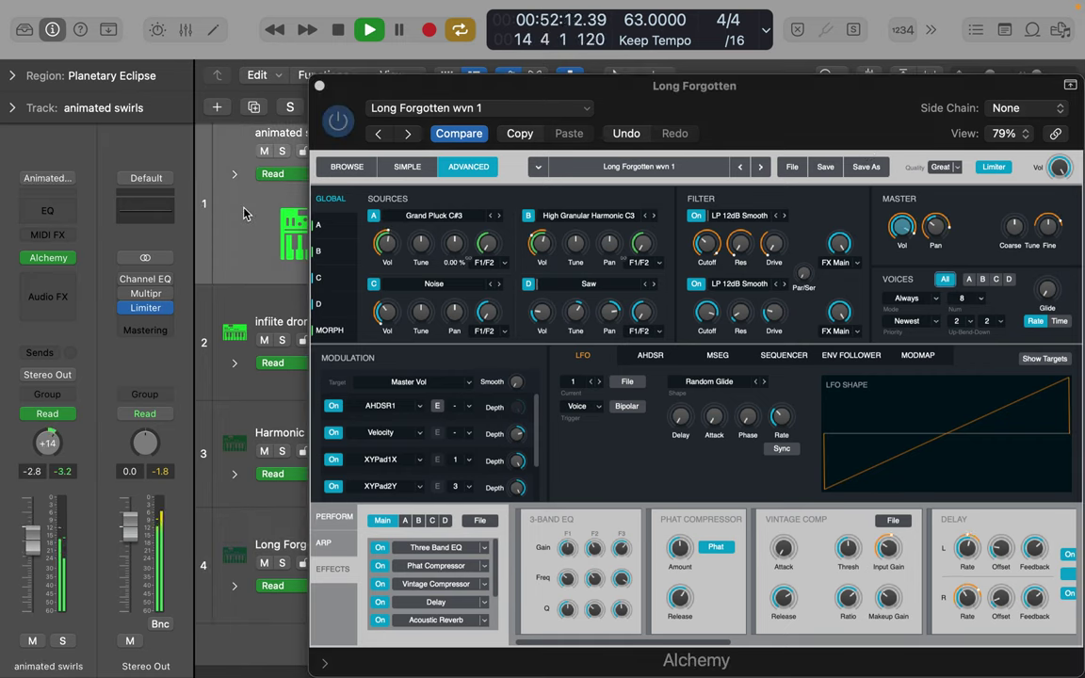
click(49, 260)
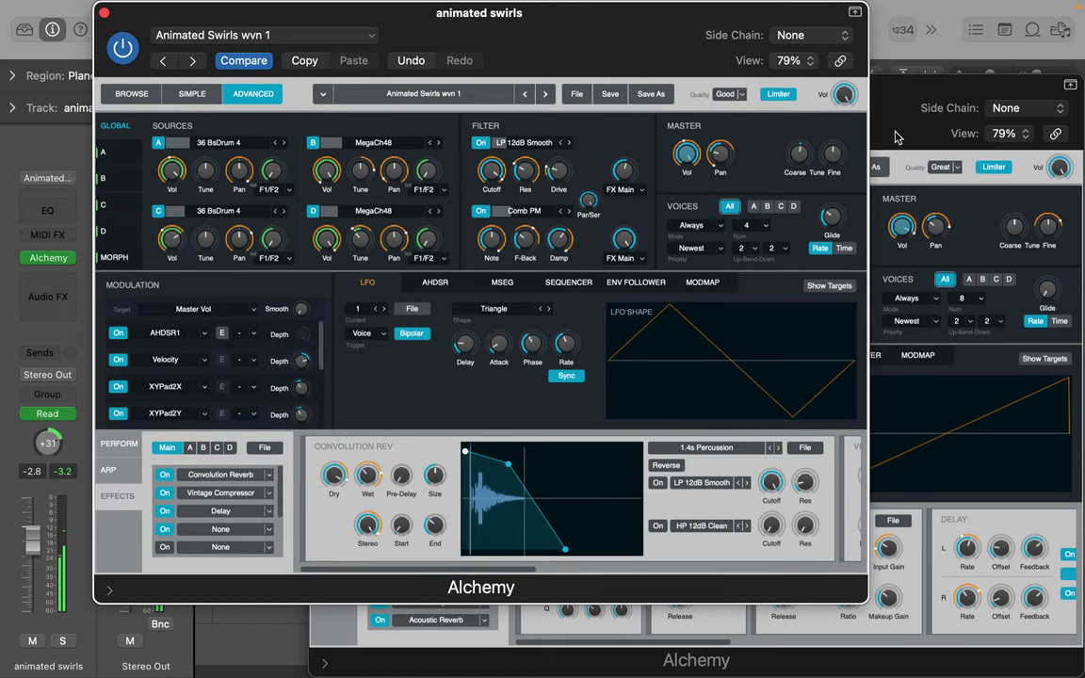
click(741, 96)
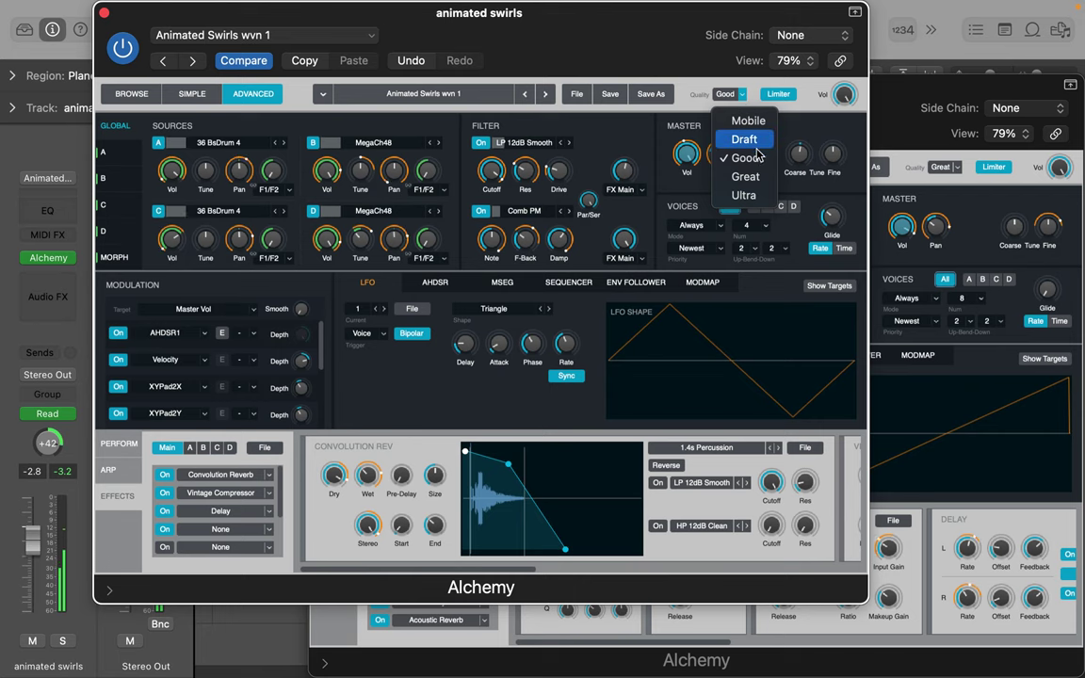
click(758, 178)
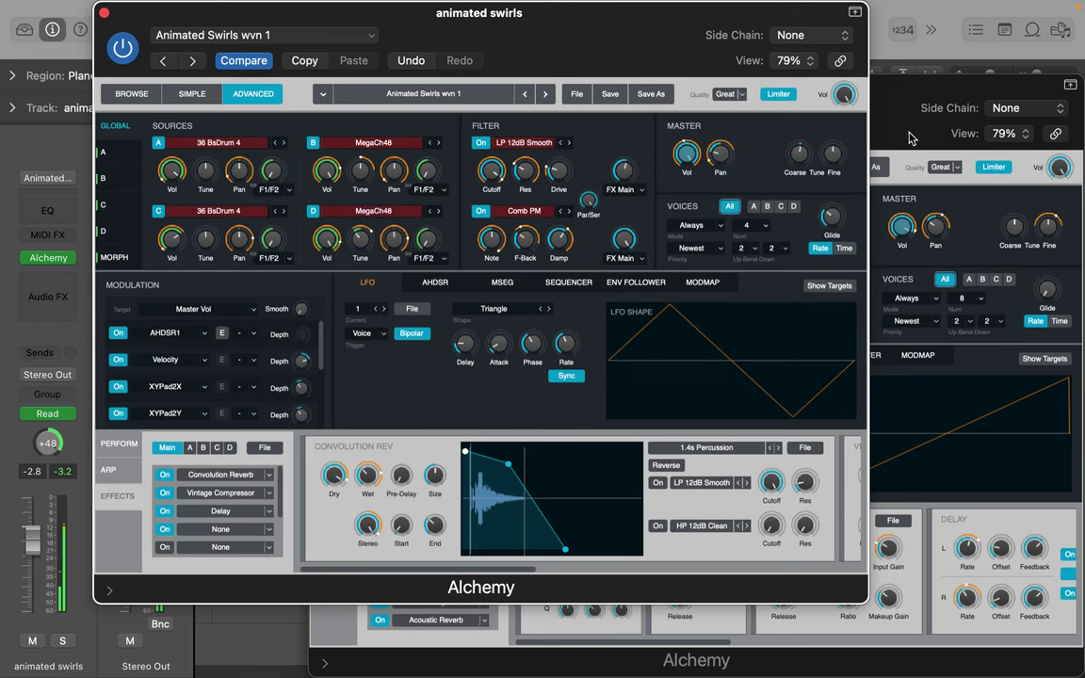
Step: Close the open Alchemy windows of the Long Forgotten, animated swirls and Harmonic Tides tracks
click(896, 142)
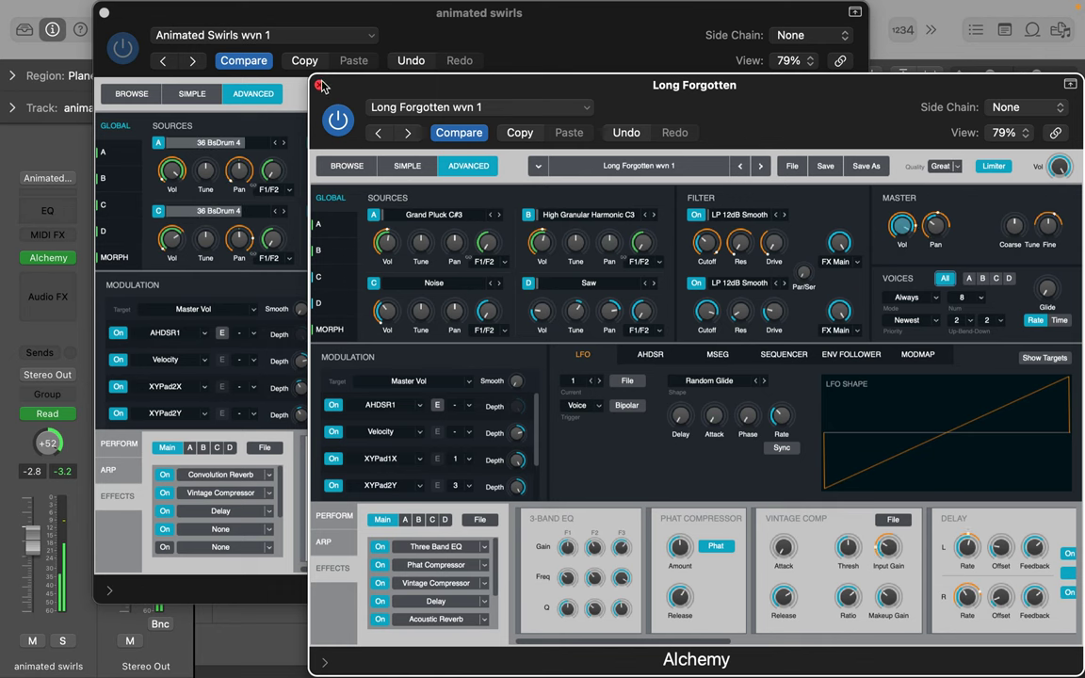
click(282, 68)
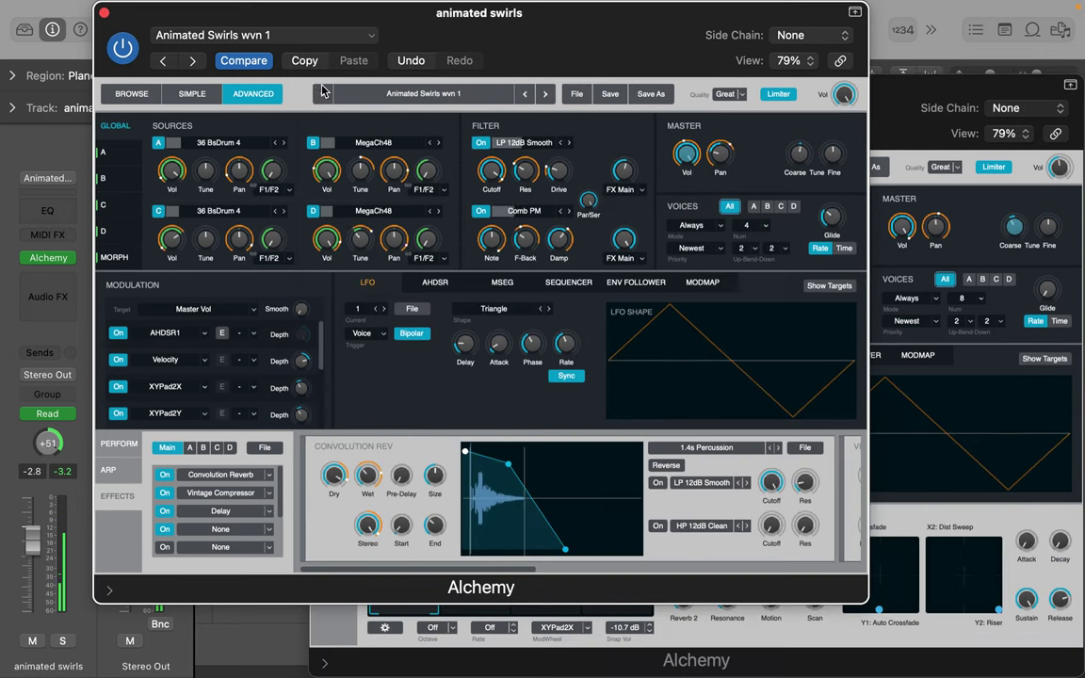
click(104, 14)
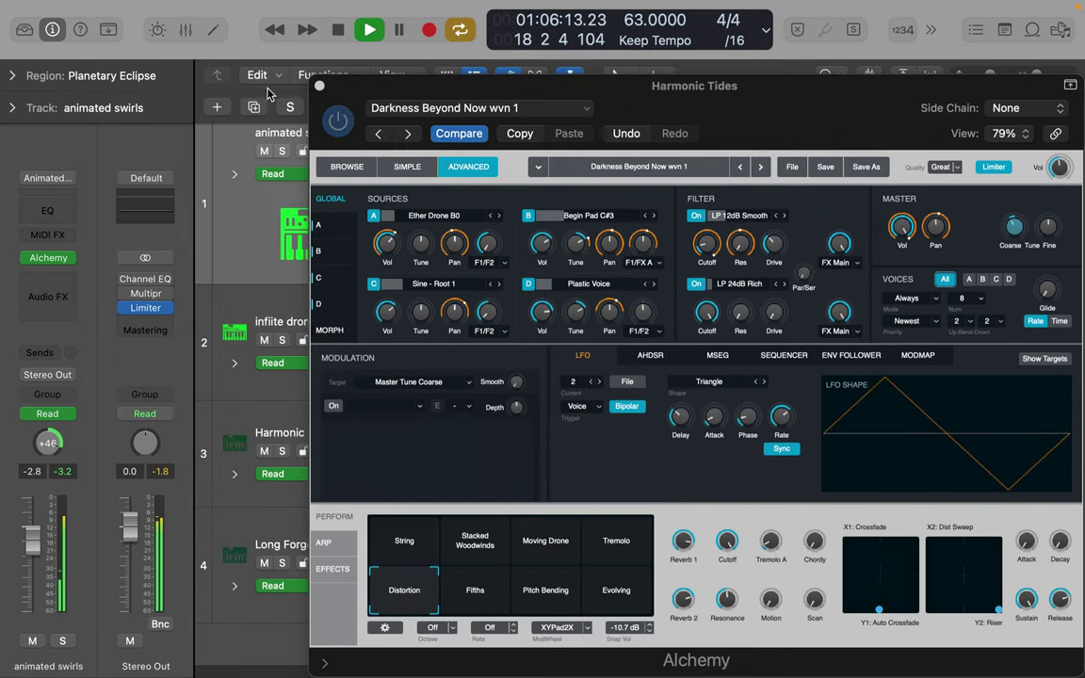
click(319, 87)
Step: Set the Alchemy quality of the infiite drone track to Great and close its instrument window
click(345, 321)
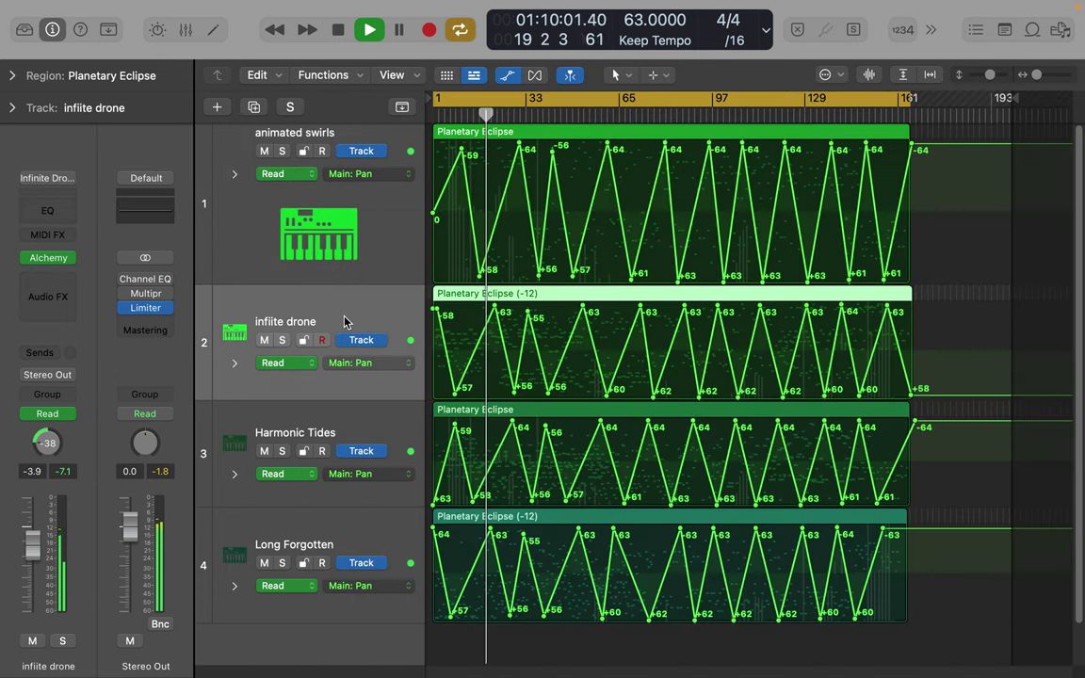
click(58, 260)
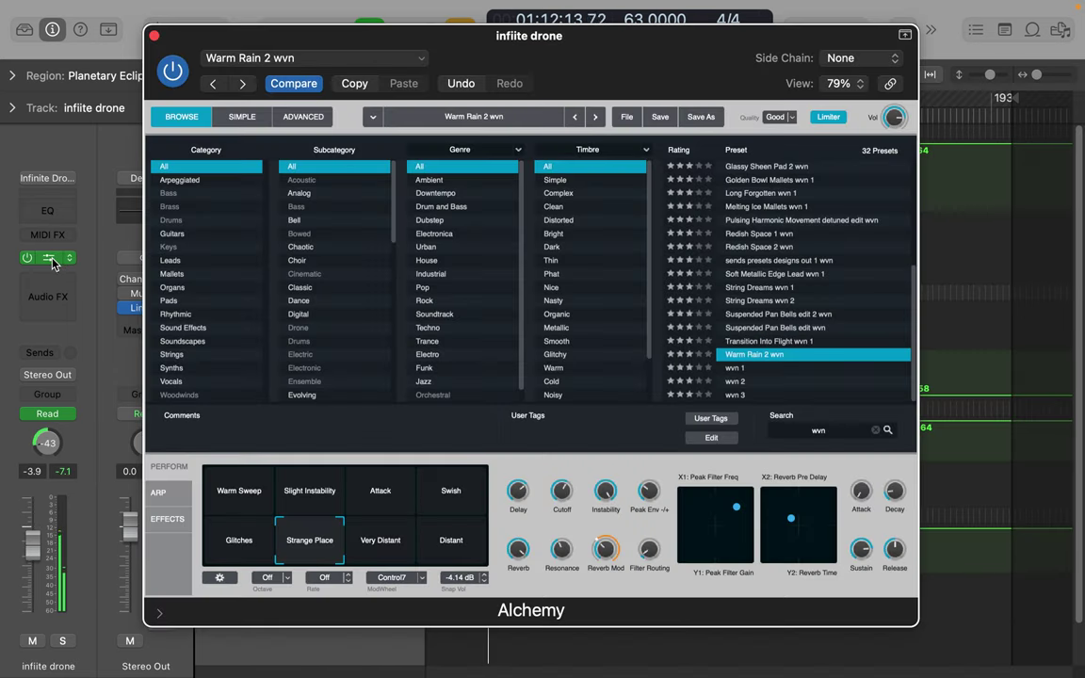
click(794, 117)
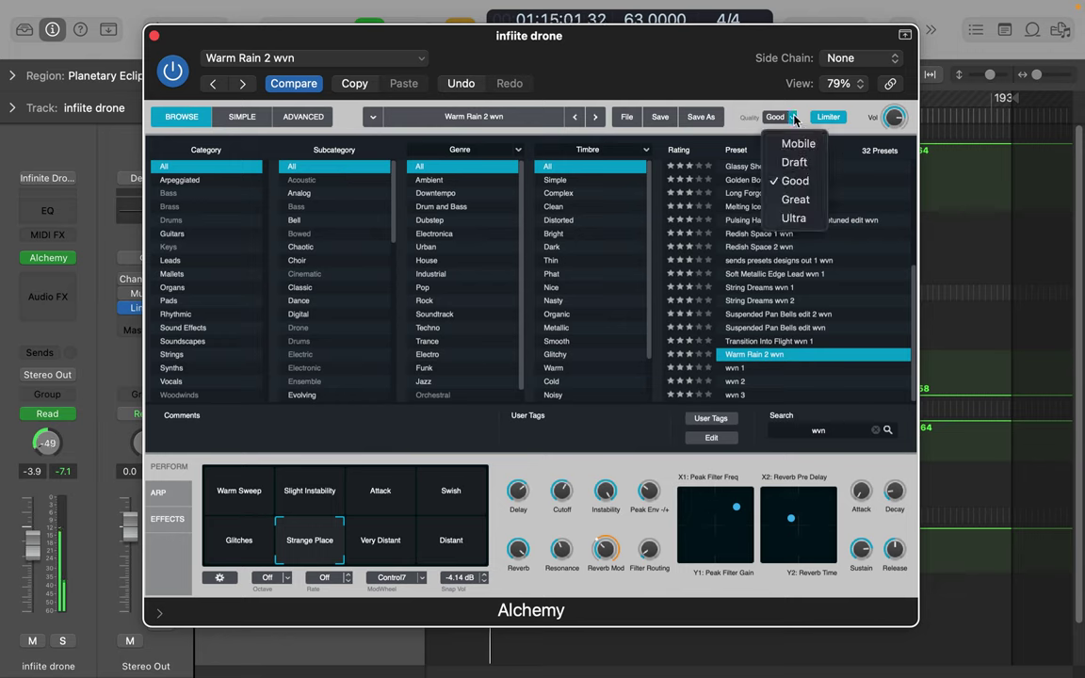
click(797, 199)
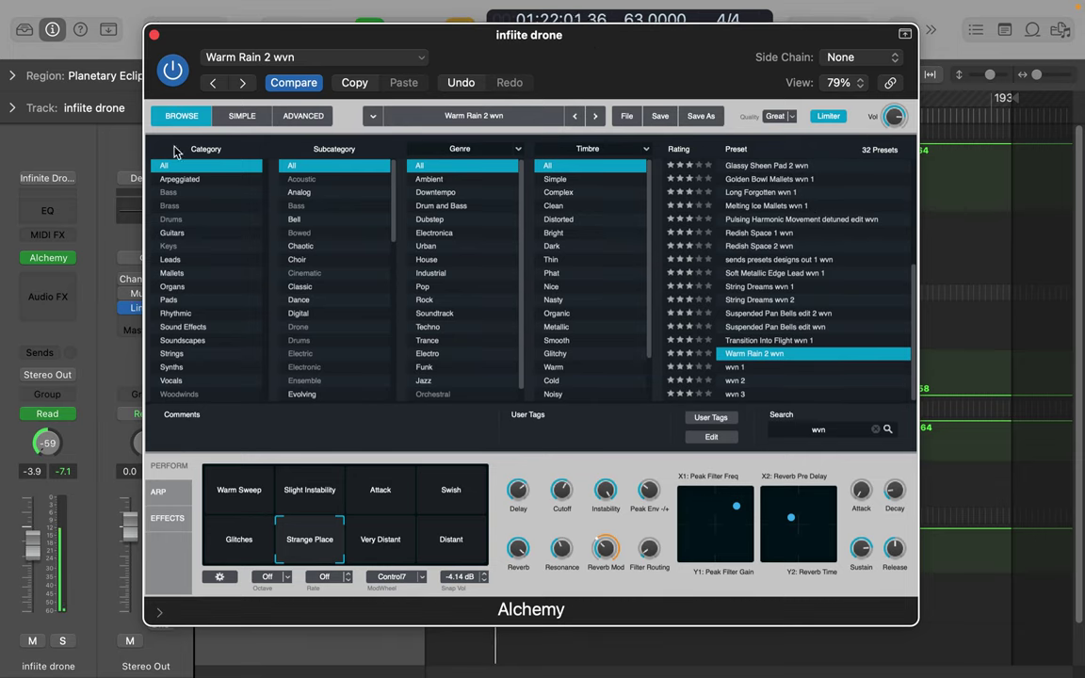
click(155, 37)
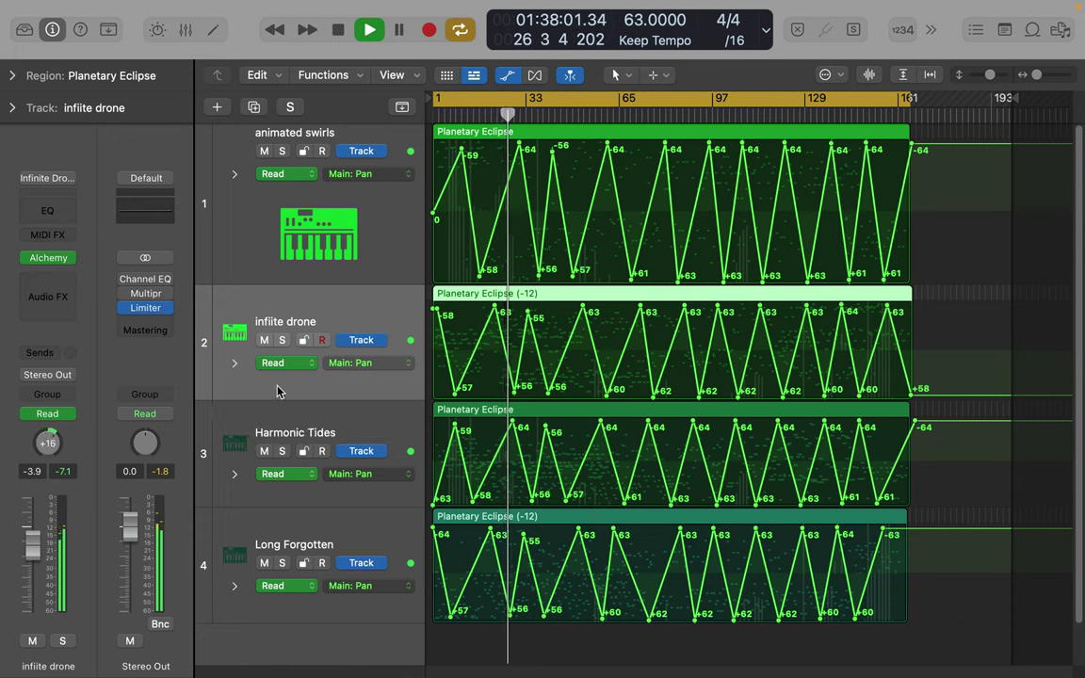
Step: Balance the mixer volumes with animated swirls at -7.0 dB, infiite drone at -5.5 dB and Long Forgotten at -2.0 dB
click(185, 30)
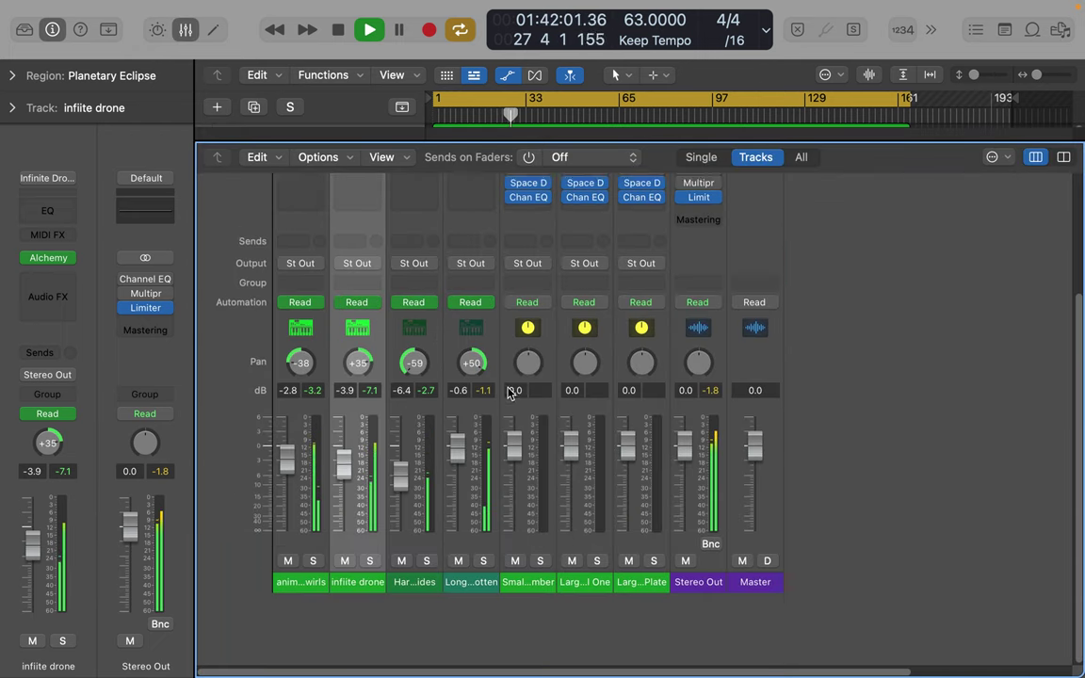
scroll(509, 393, up, 3)
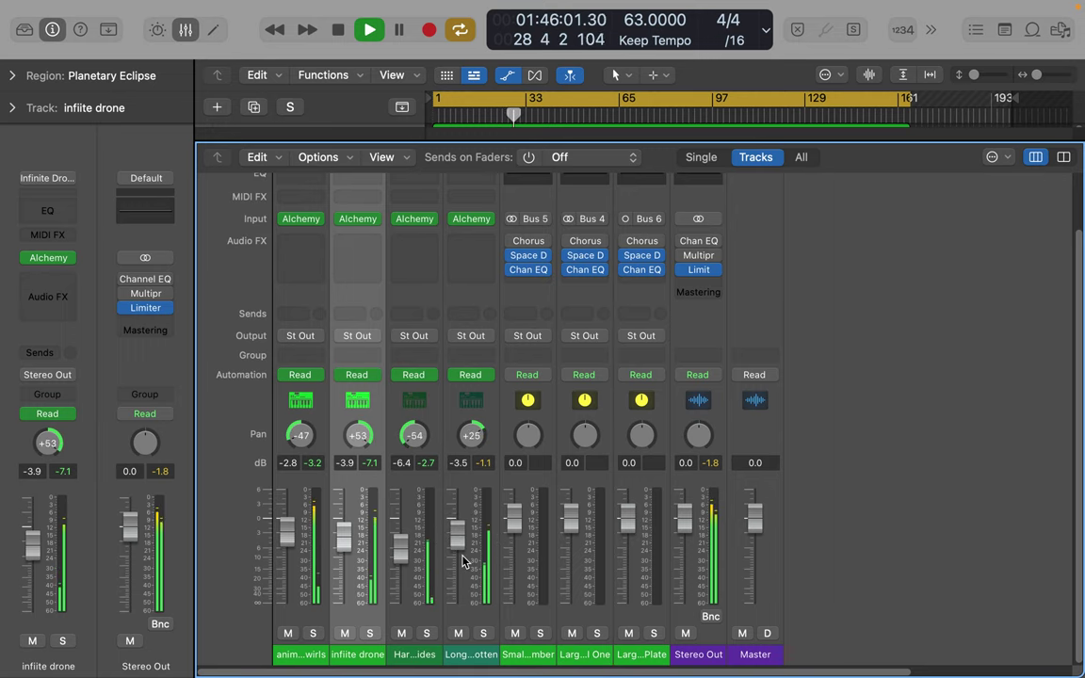
drag(295, 538, 291, 568)
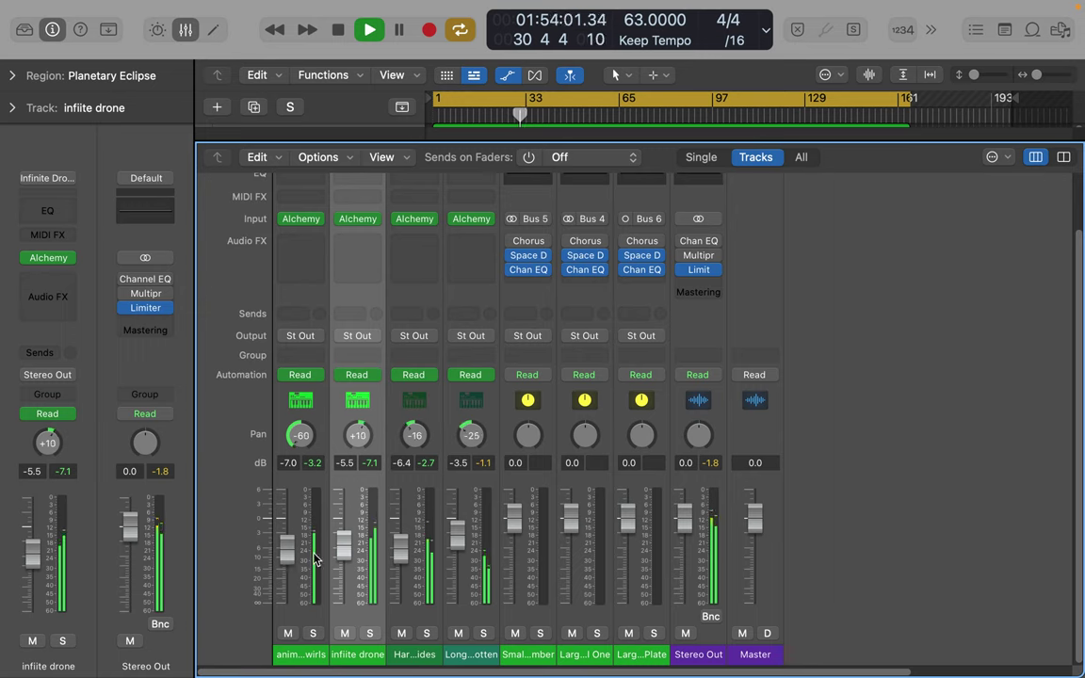
drag(464, 553, 462, 439)
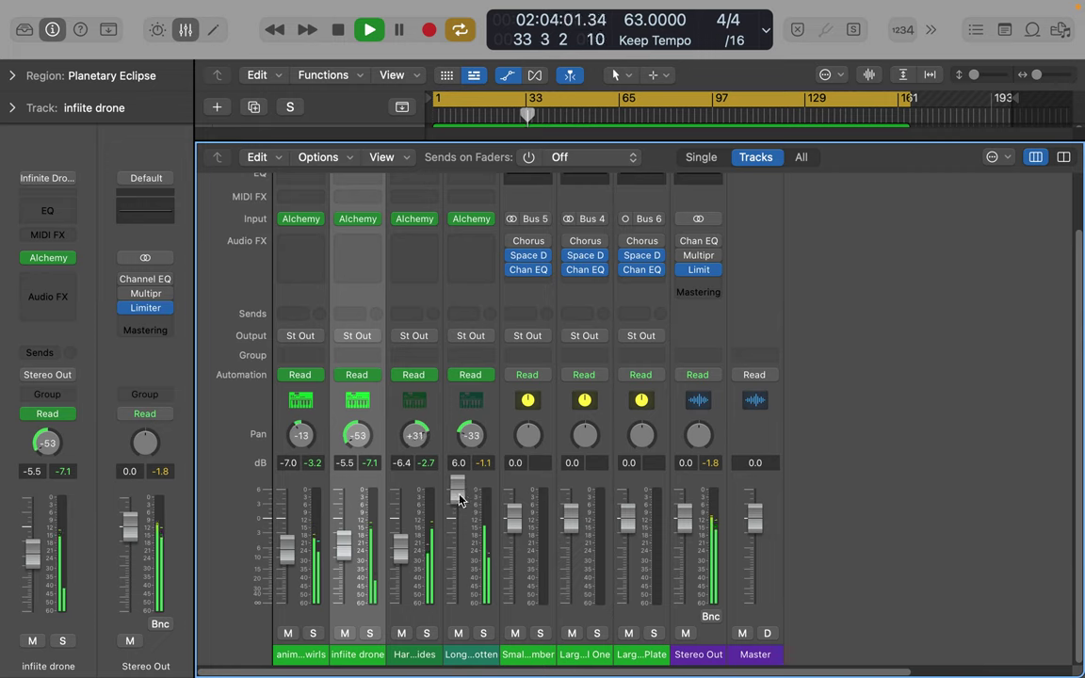
drag(461, 499, 453, 574)
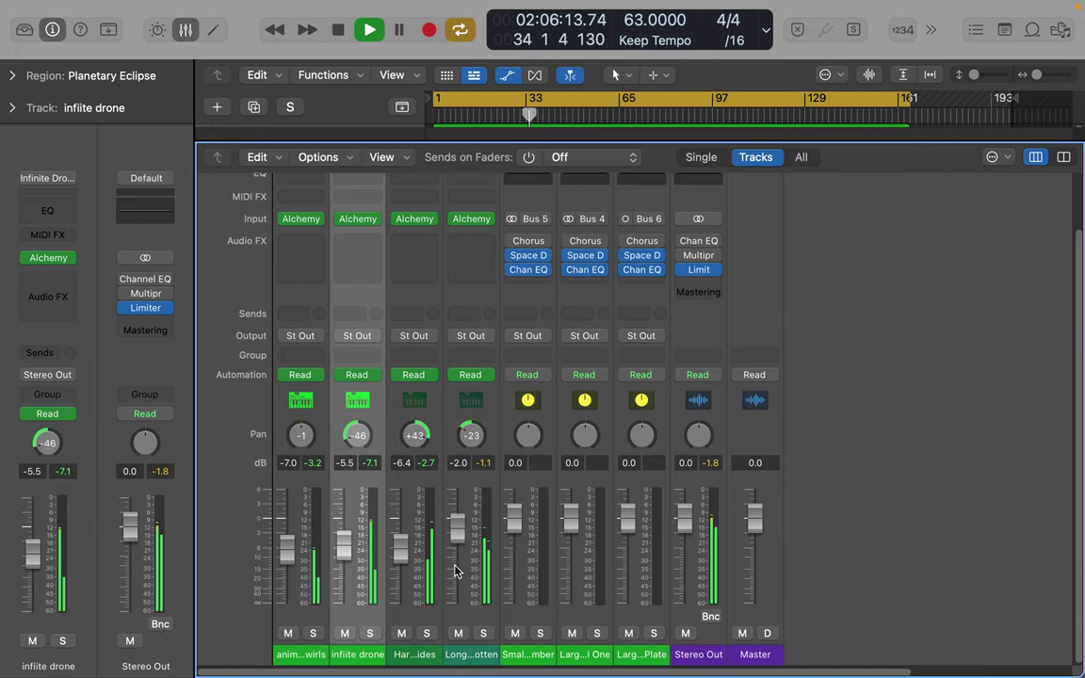
Step: Insert a stereo Pedalboard effect on the Long Forgotten track and add the Fuzz Machine pedal to it
click(472, 243)
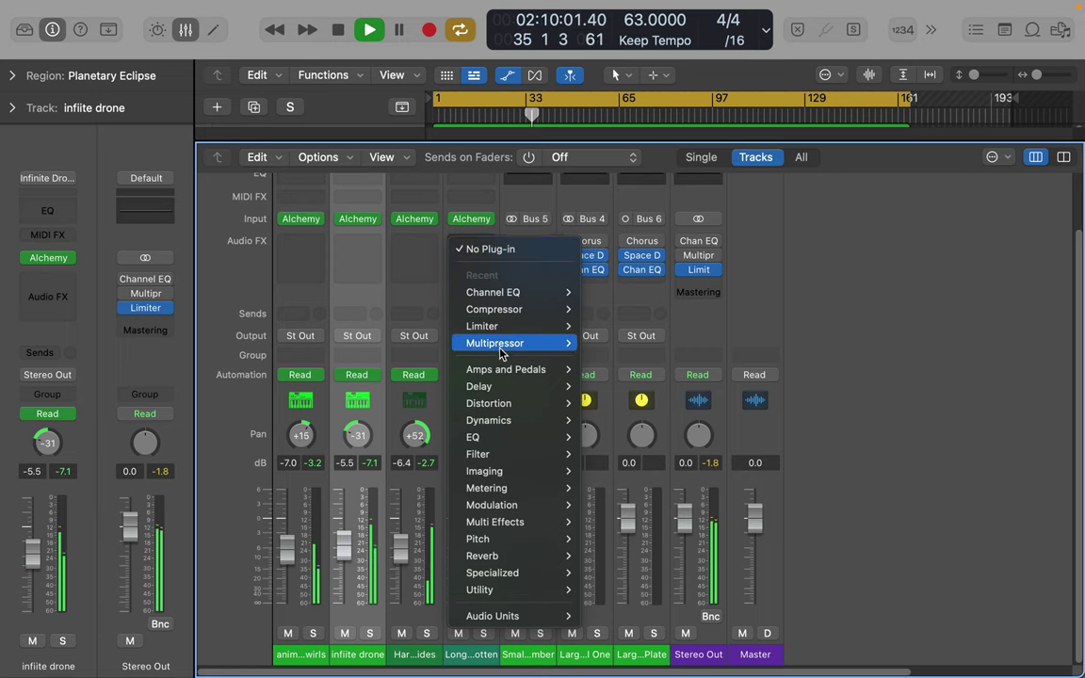
mouse_move(507, 405)
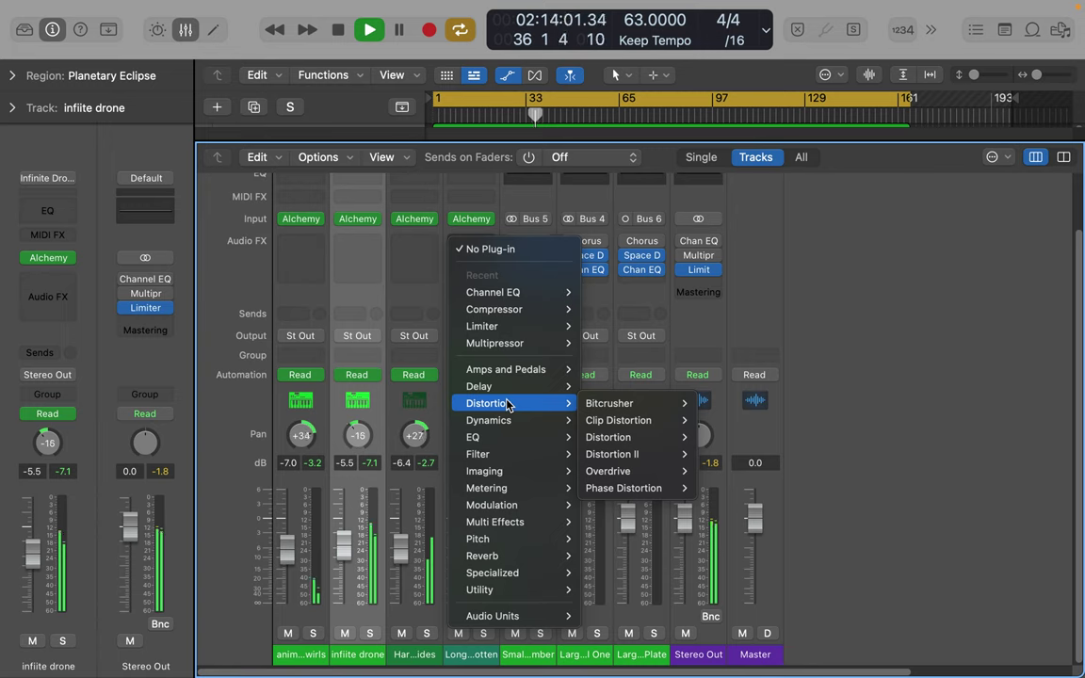
mouse_move(516, 377)
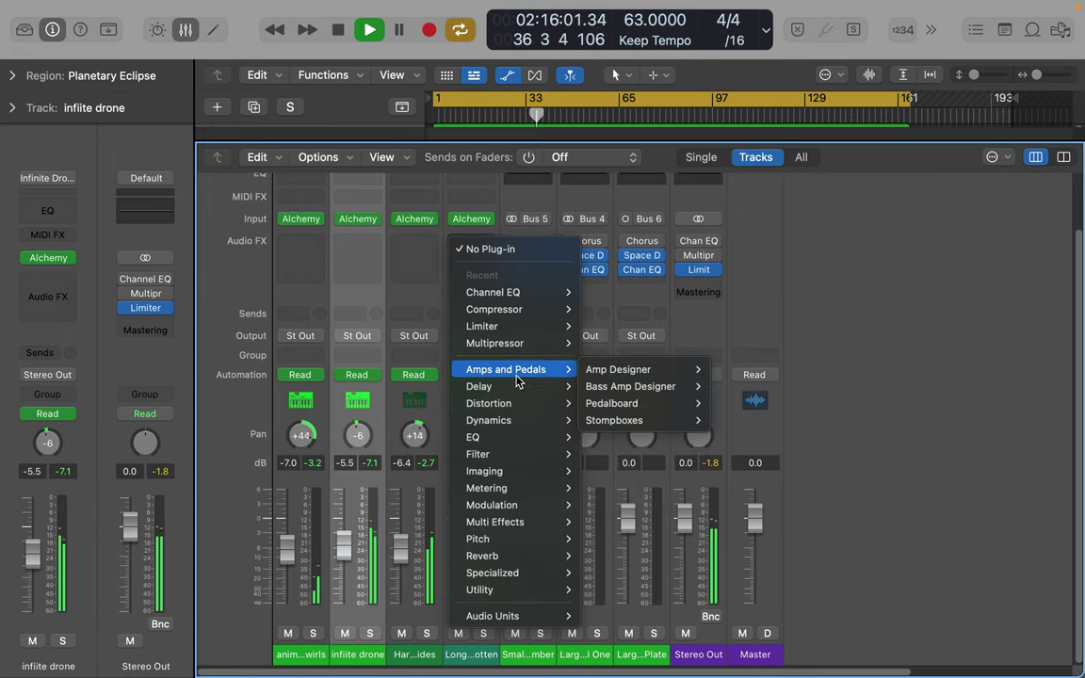
mouse_move(635, 411)
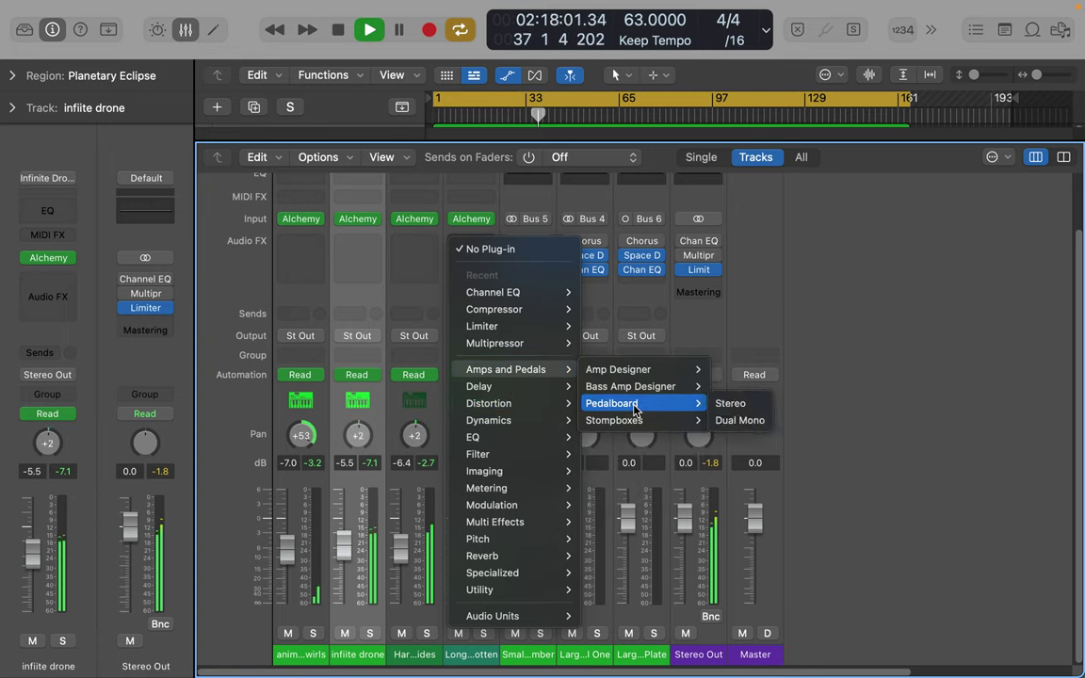
click(728, 404)
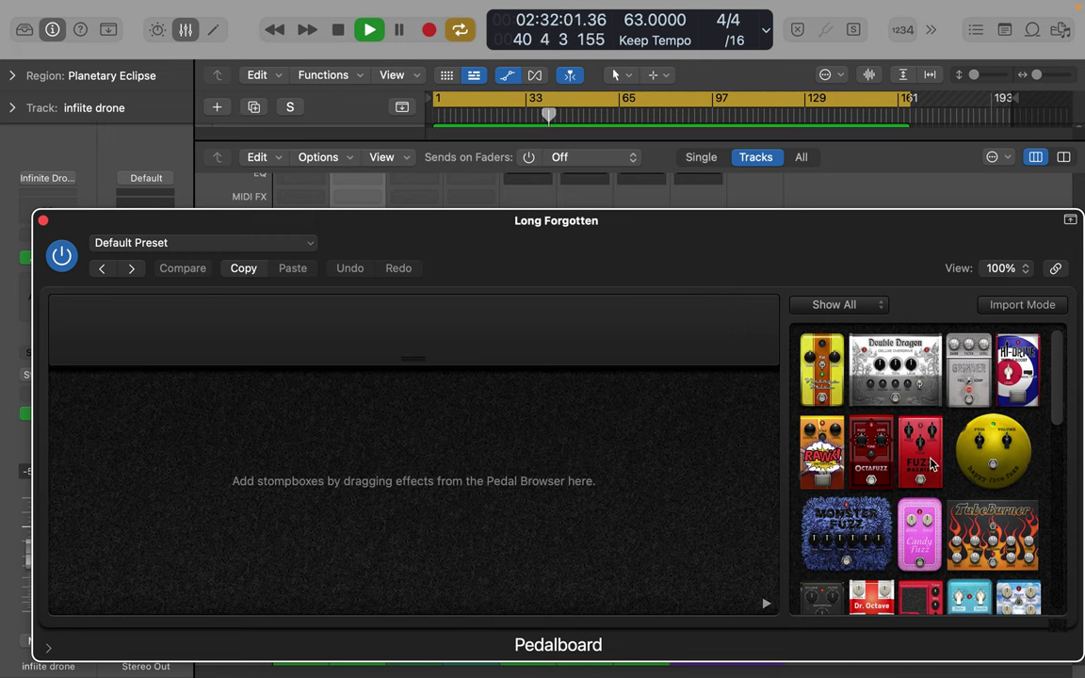
drag(930, 464, 518, 513)
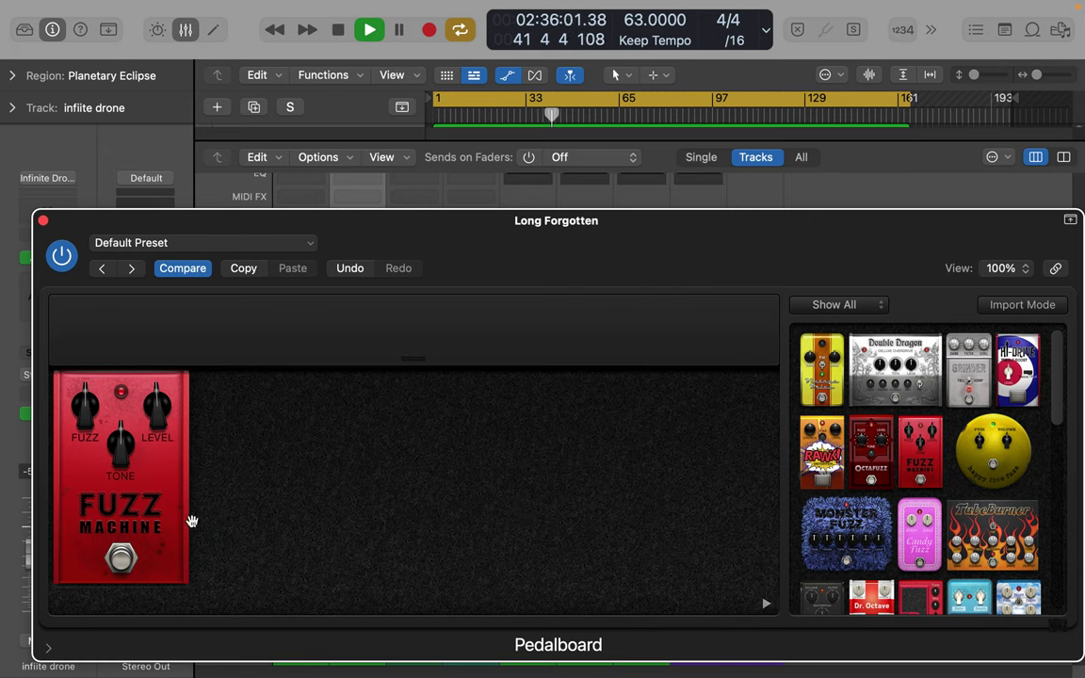
Step: Turn the Fuzz Machine's fuzz down slightly and its tone up slightly, and close the Pedalboard
click(122, 562)
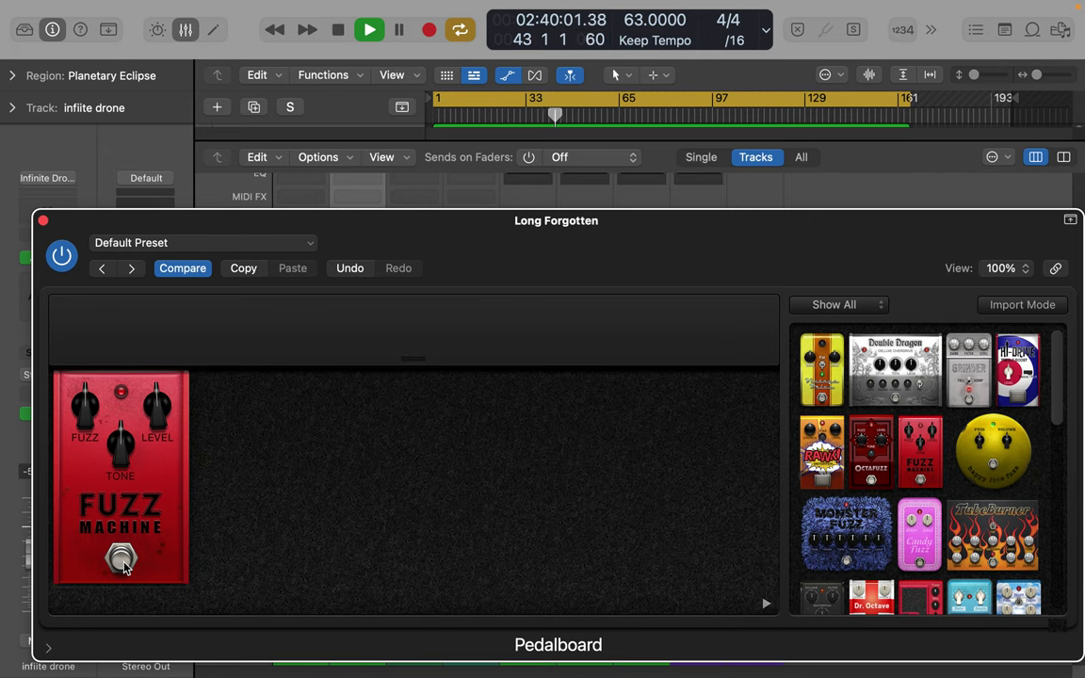
mouse_move(84, 409)
mouse_down()
mouse_move(83, 375)
mouse_move(85, 426)
mouse_up()
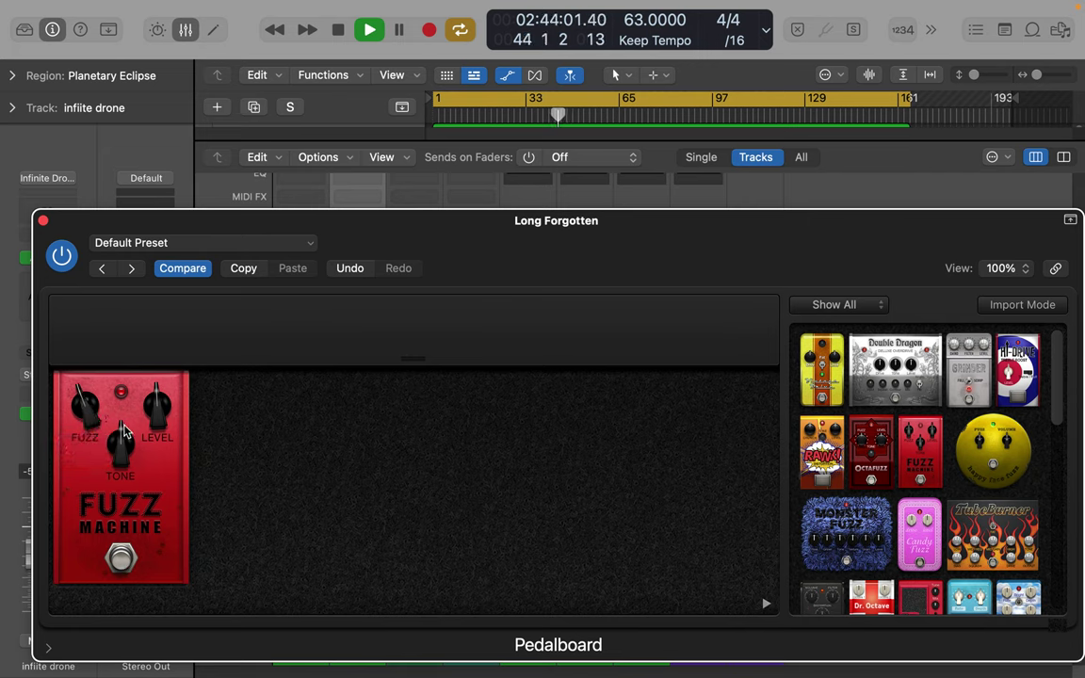
drag(154, 412, 133, 450)
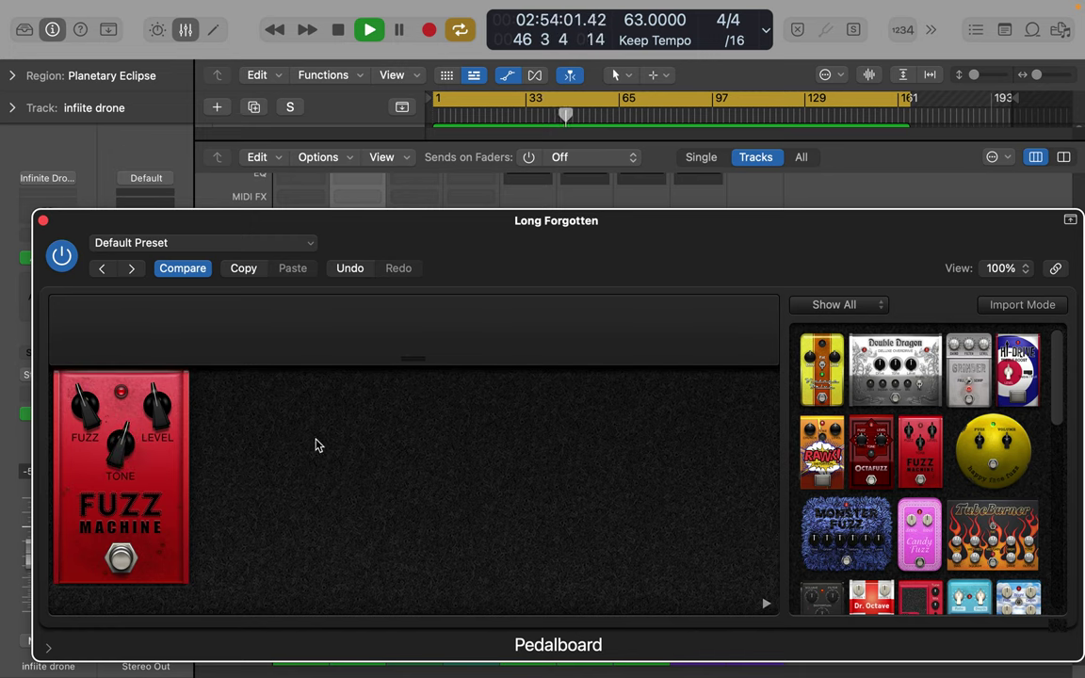
click(44, 221)
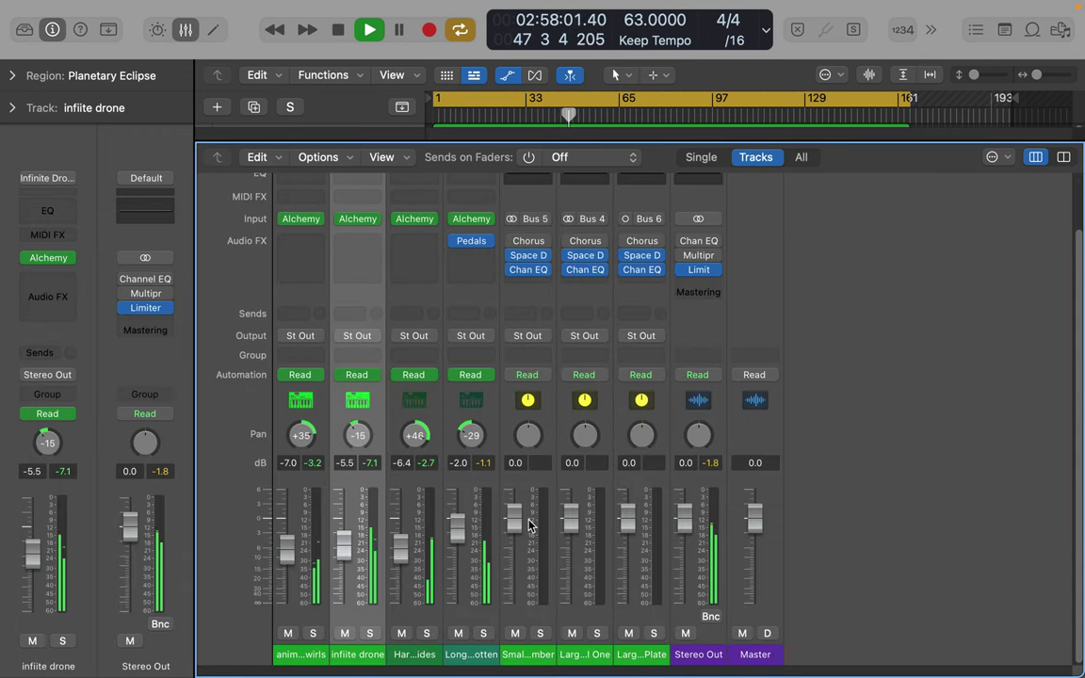
Step: Insert a second Pedalboard in the next audio effect slot of the Long Forgotten track
click(473, 259)
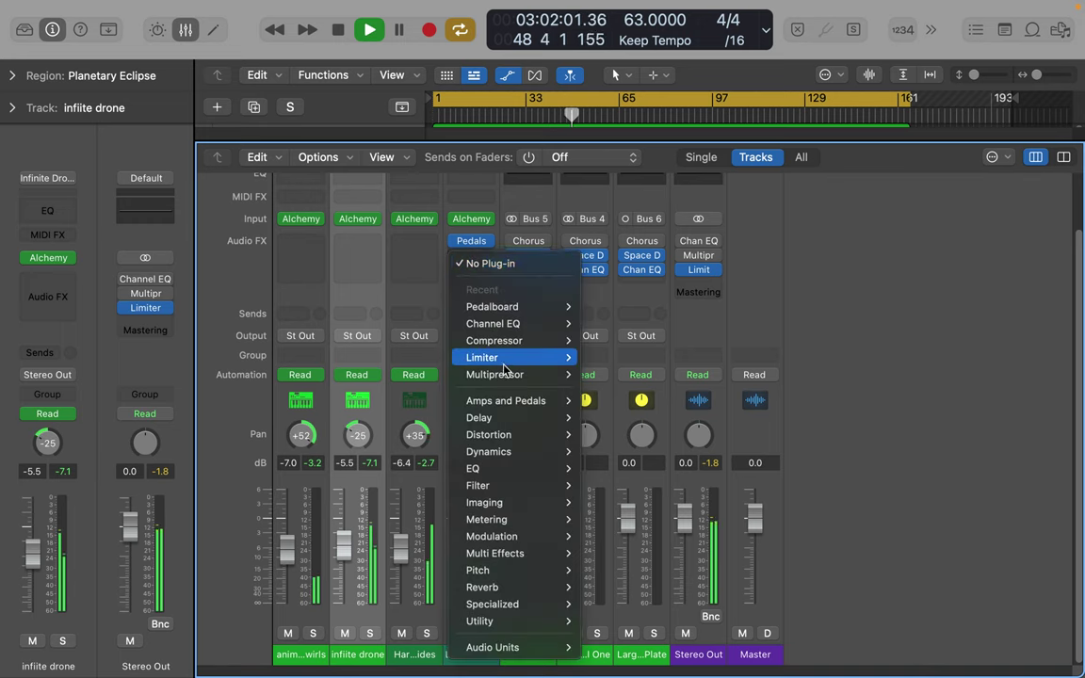
mouse_move(505, 376)
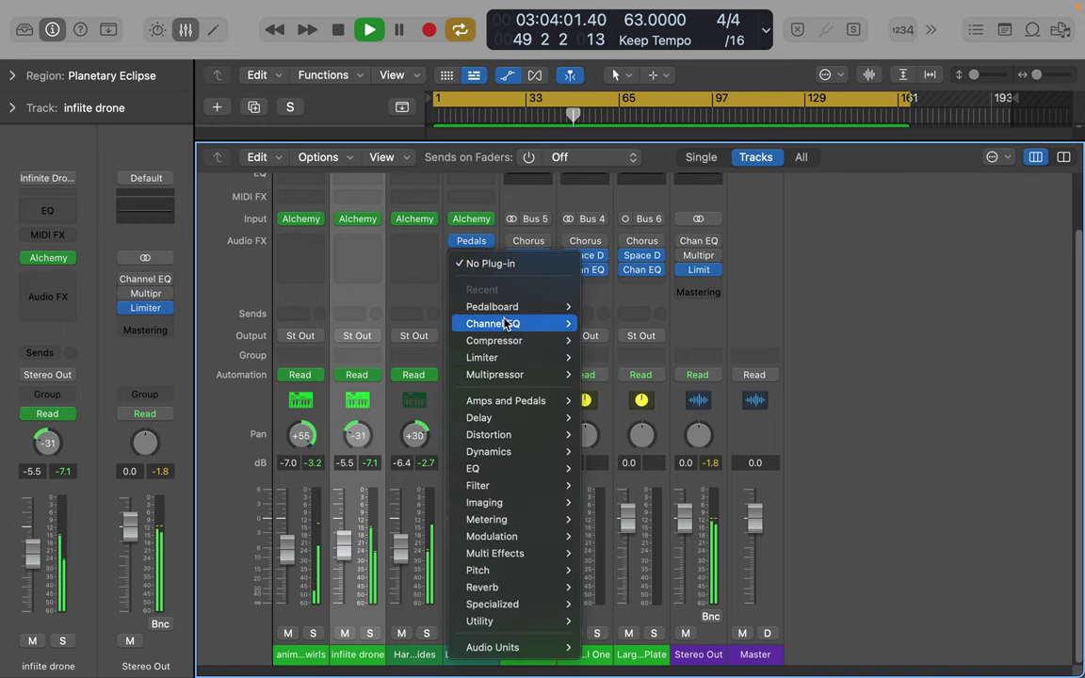
mouse_move(532, 307)
click(607, 307)
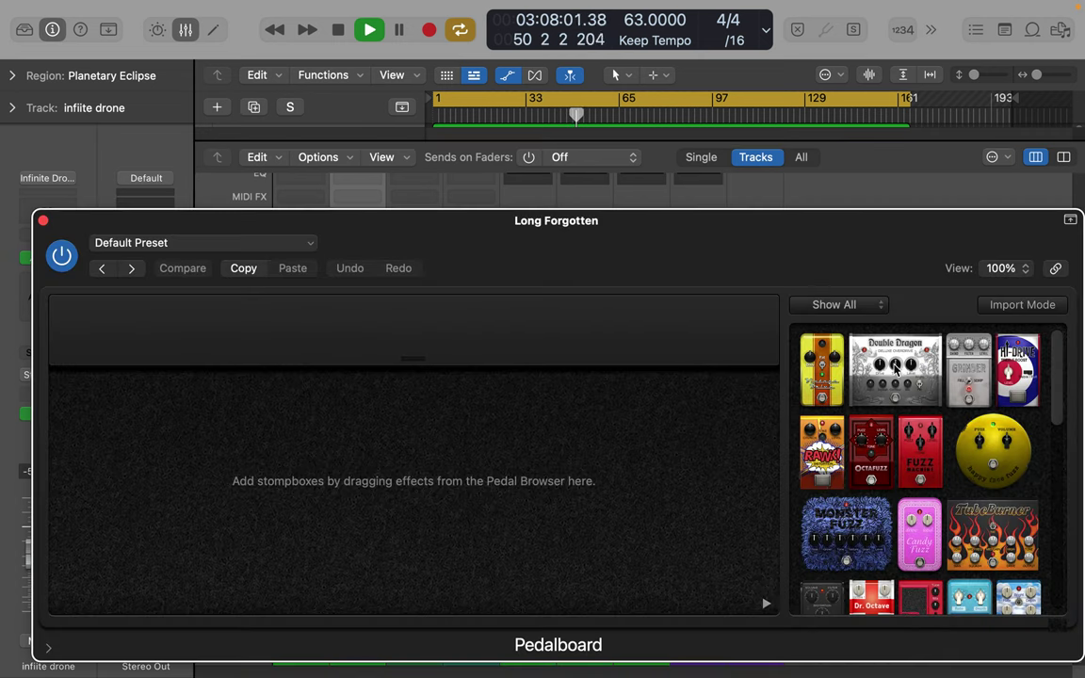
Step: Add the Double Dragon overdrive to the empty Pedalboard and set its mix to 79 %
drag(895, 369, 491, 478)
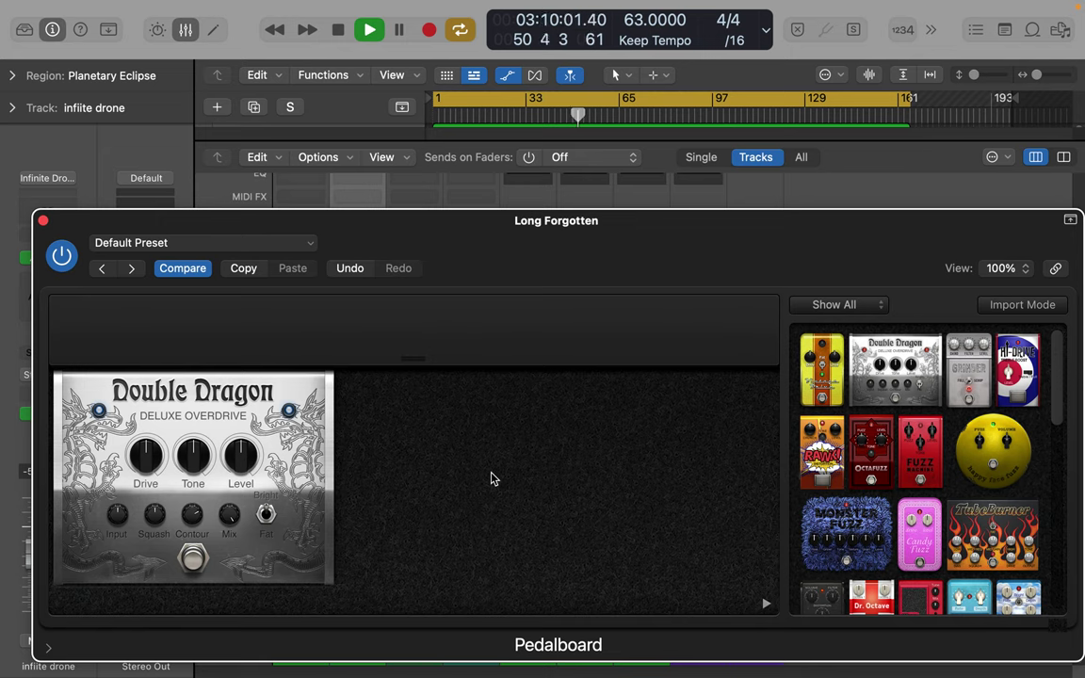
drag(235, 514, 222, 529)
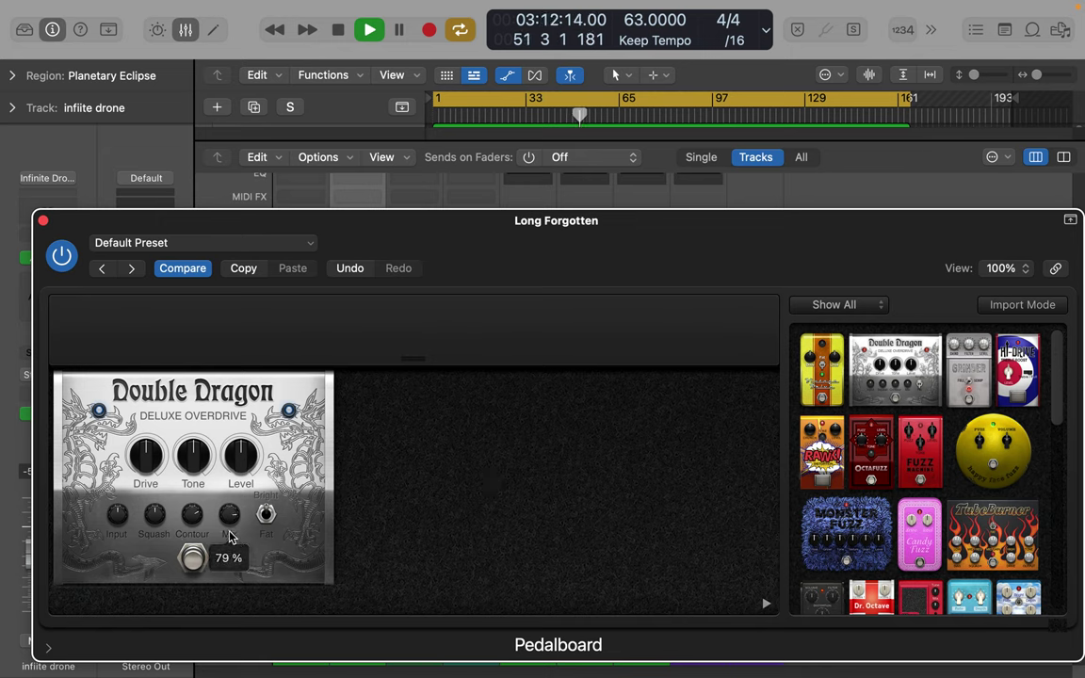
click(191, 563)
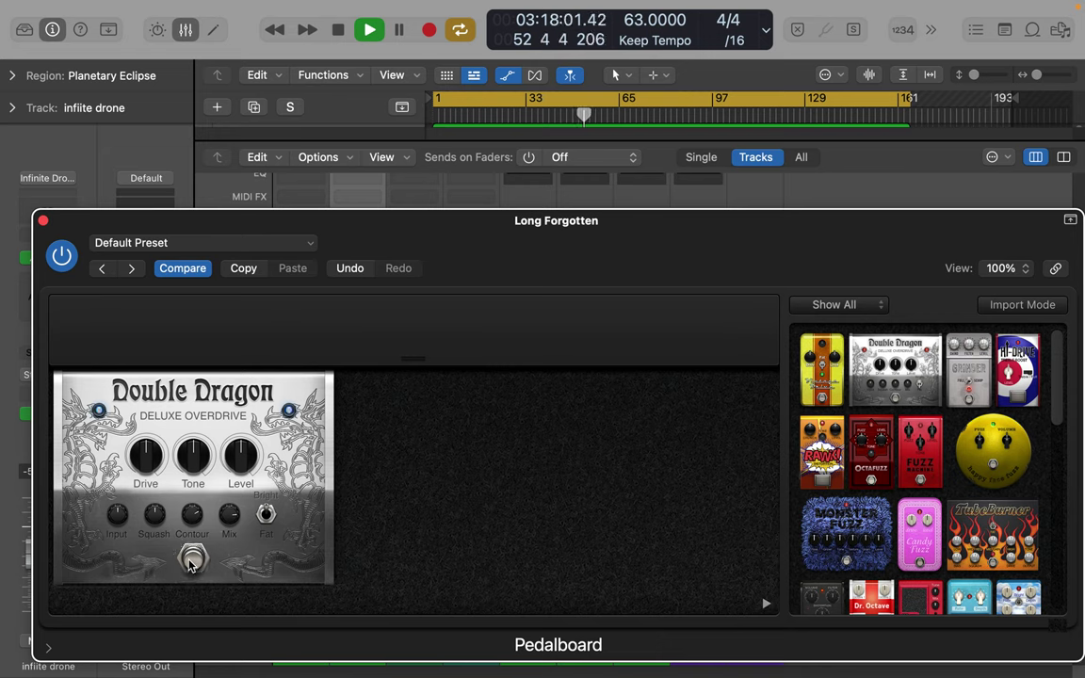
Step: Turn the Double Dragon's drive down, raise its tone, level and contour slightly, and close the Pedalboard
mouse_move(153, 459)
mouse_down()
mouse_move(160, 492)
mouse_move(132, 347)
mouse_move(156, 471)
mouse_up()
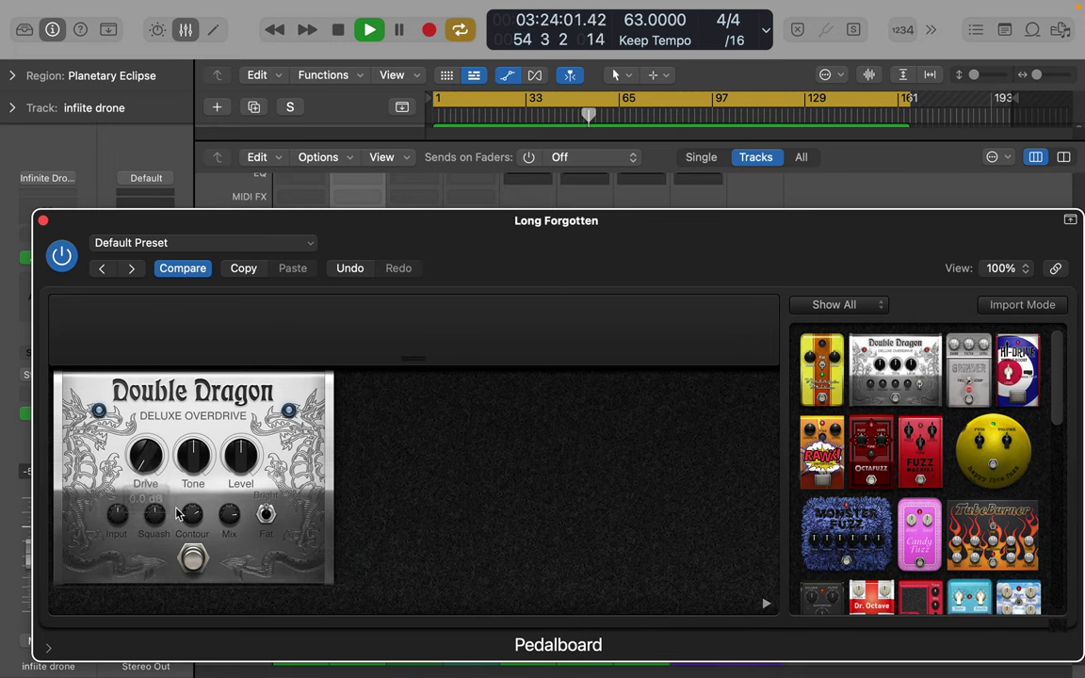
click(200, 446)
drag(243, 450, 196, 467)
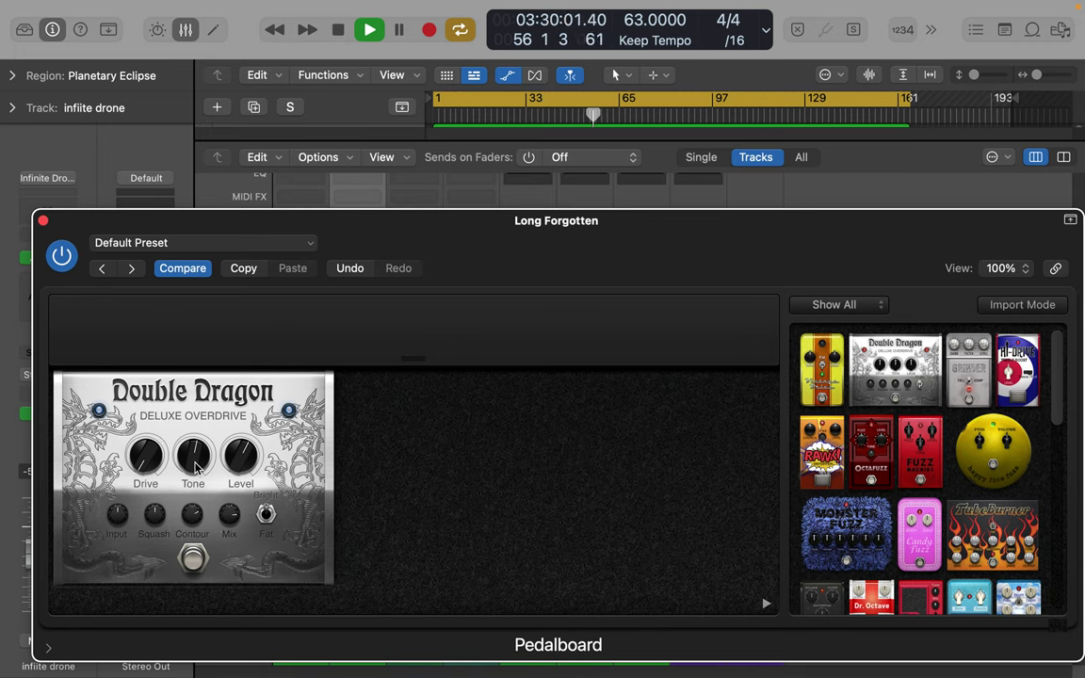
drag(194, 516, 227, 510)
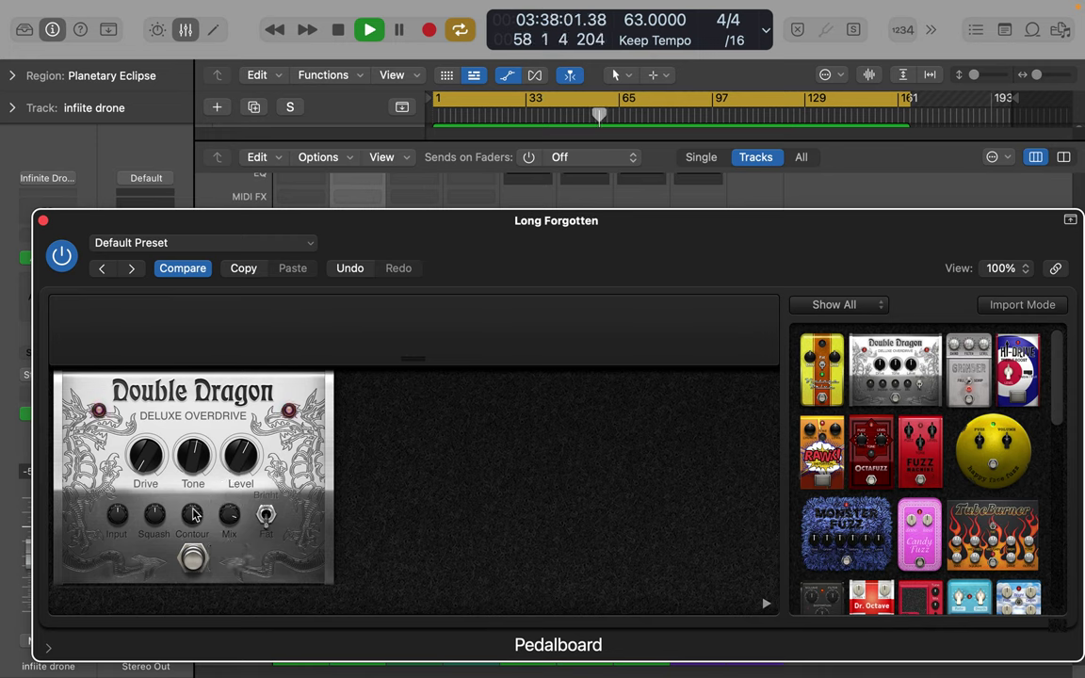
drag(154, 521, 155, 517)
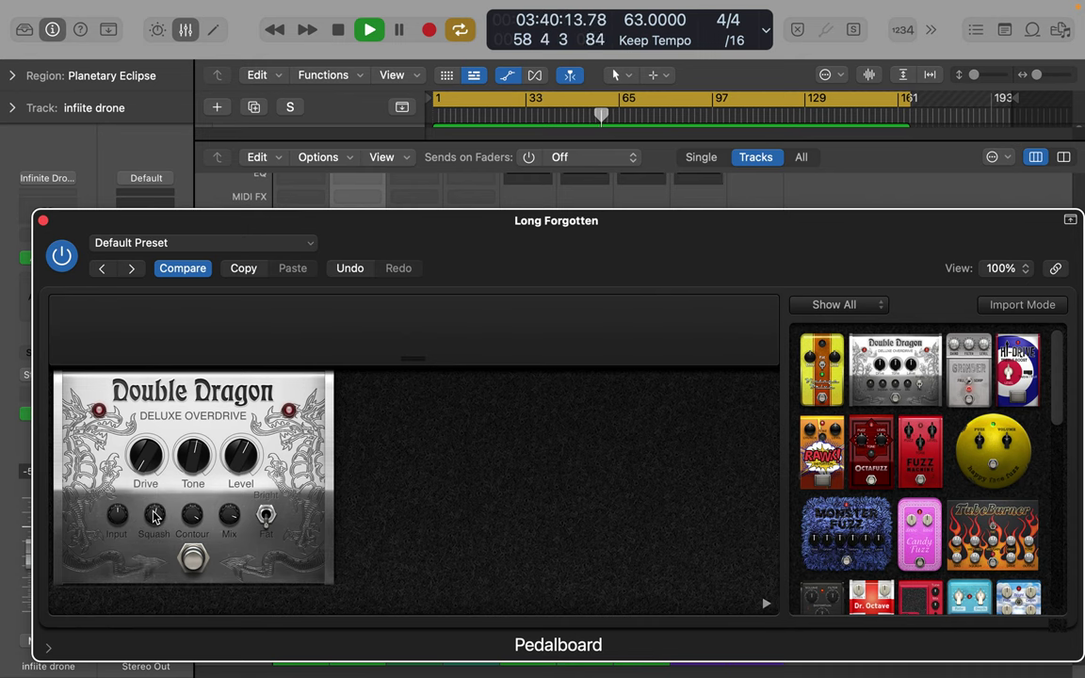
click(42, 220)
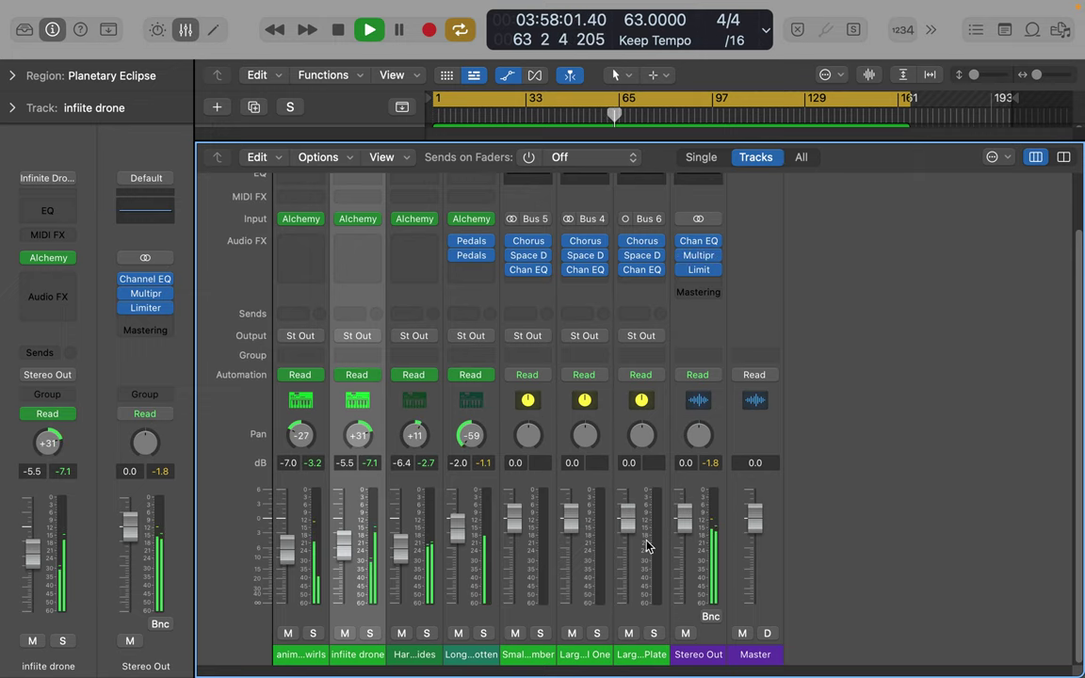
Step: Add a send from the animated swirls track to Bus 5, the Small Room/0.4s Snare Chamber reverb
scroll(326, 365, up, 3)
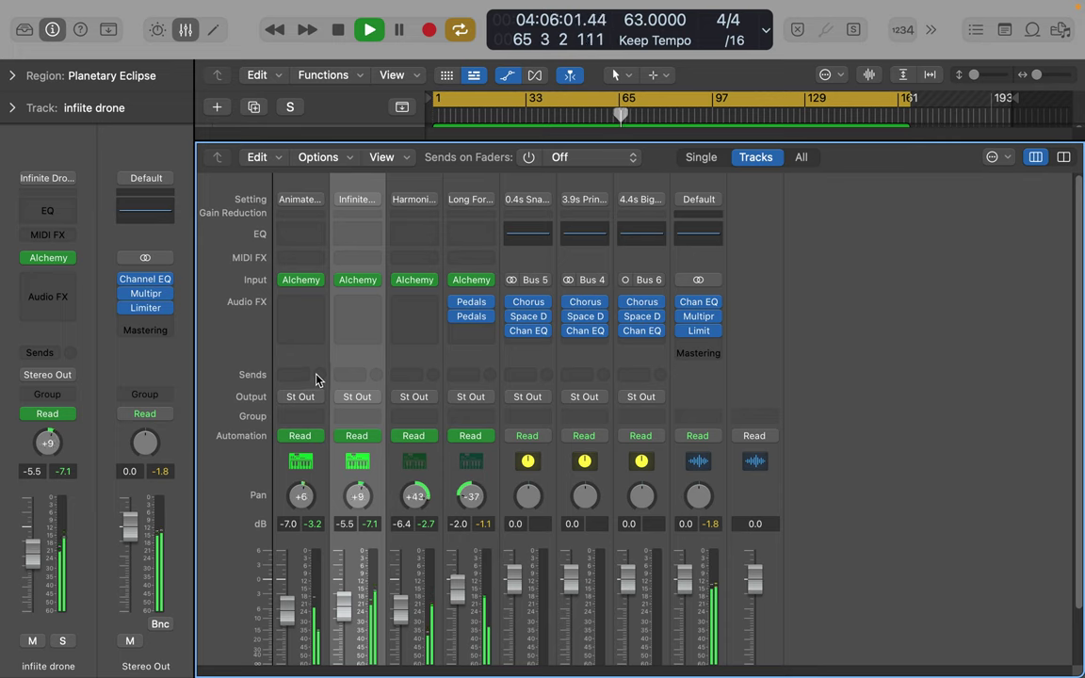
click(311, 380)
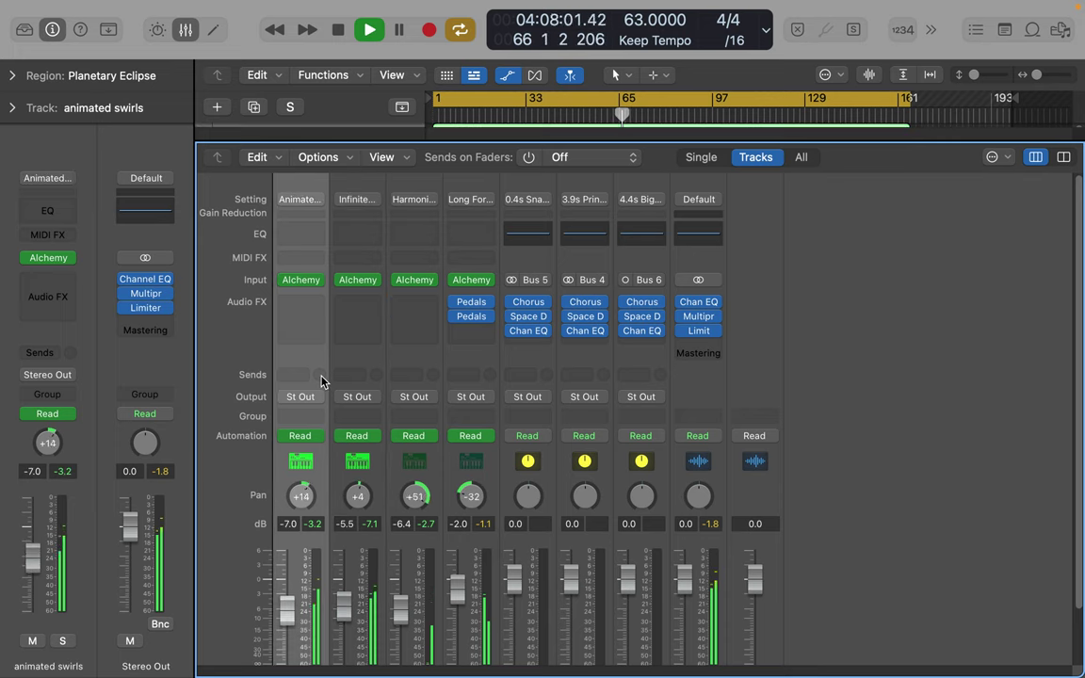
click(308, 377)
mouse_move(377, 401)
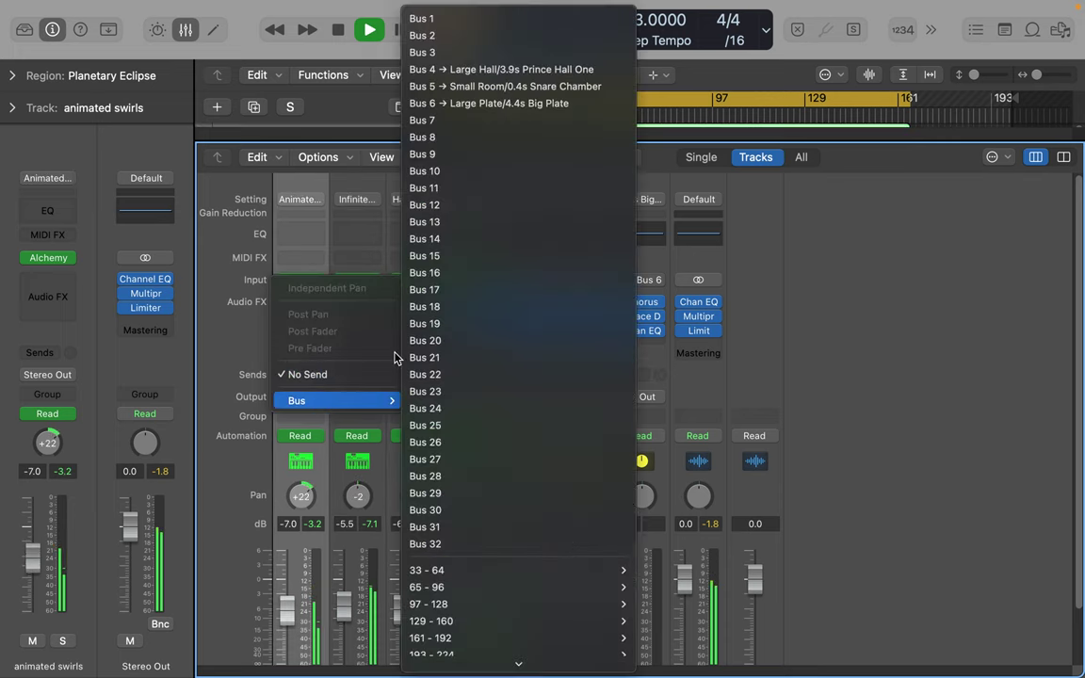
click(517, 85)
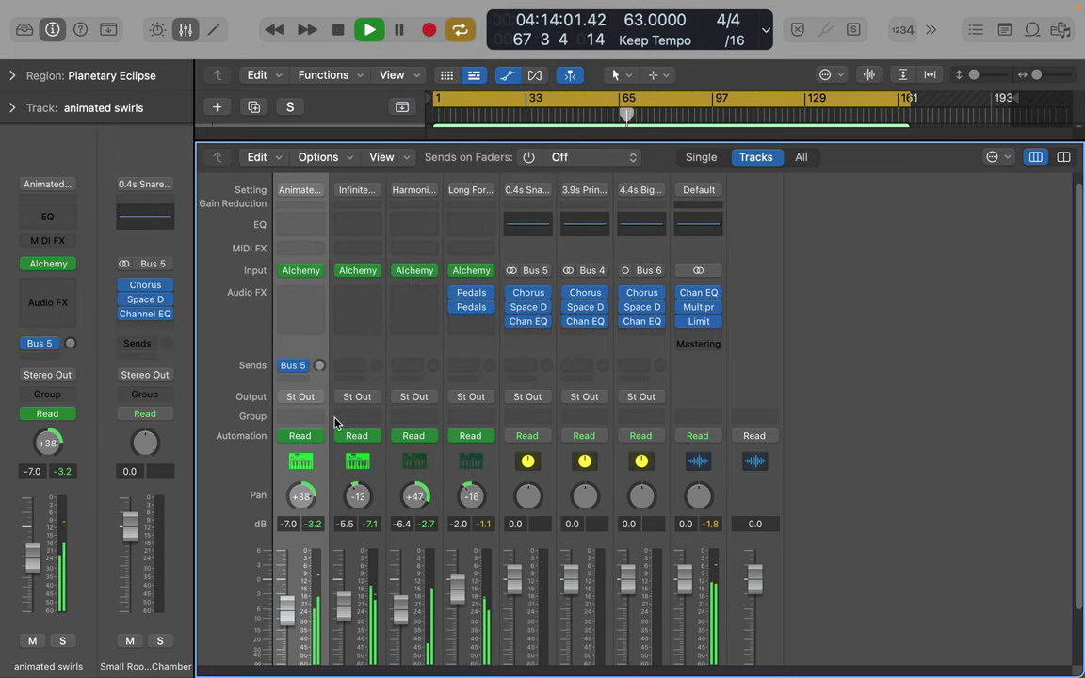
Step: Add a second send on animated swirls to Bus 6, the Large Plate reverb, and raise both send levels
click(298, 381)
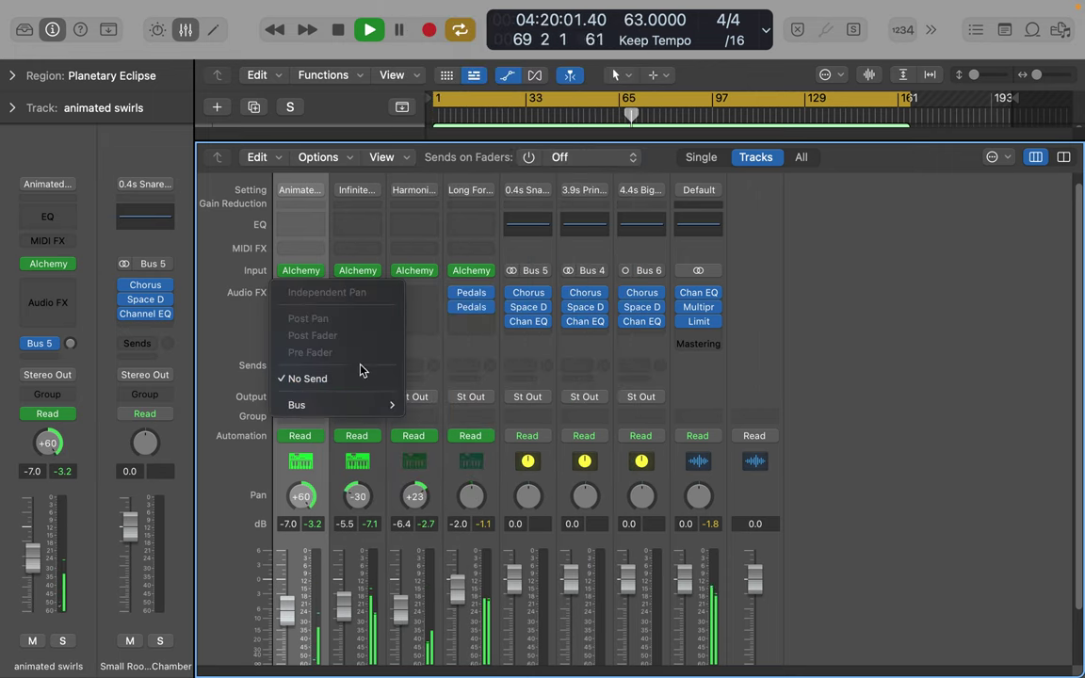
mouse_move(356, 404)
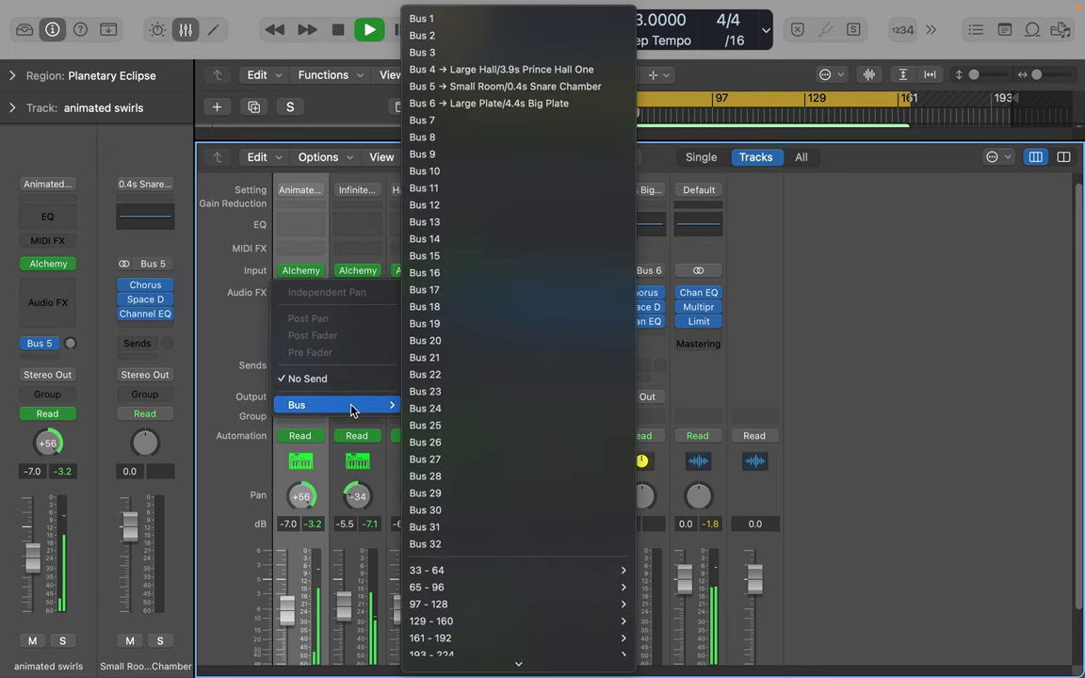
click(581, 104)
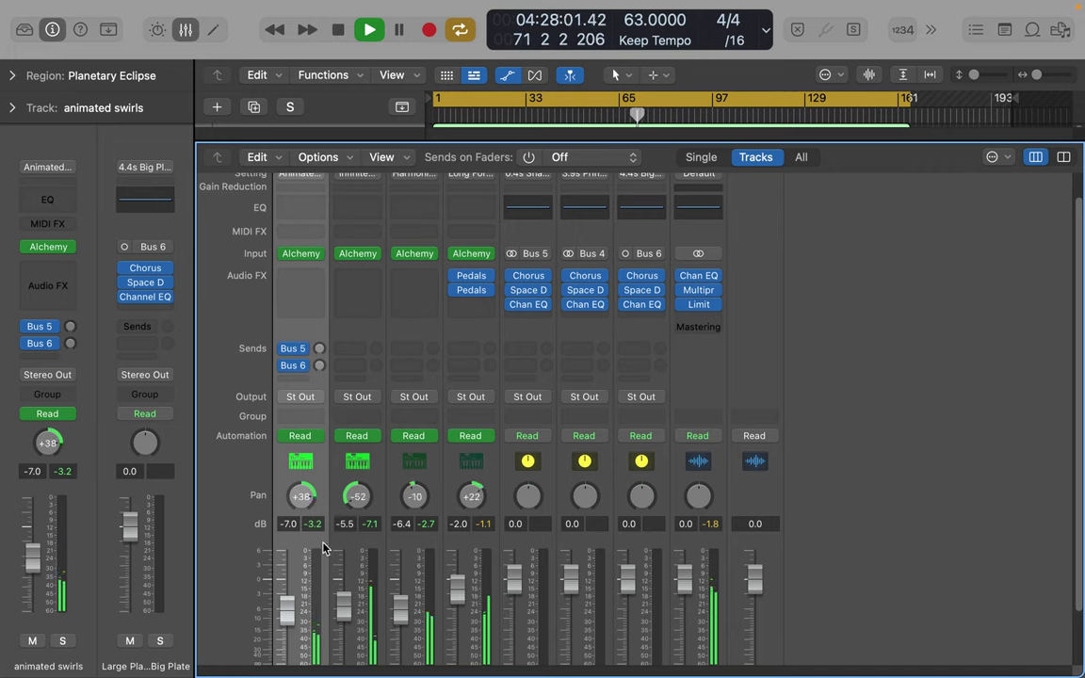
drag(319, 366, 325, 306)
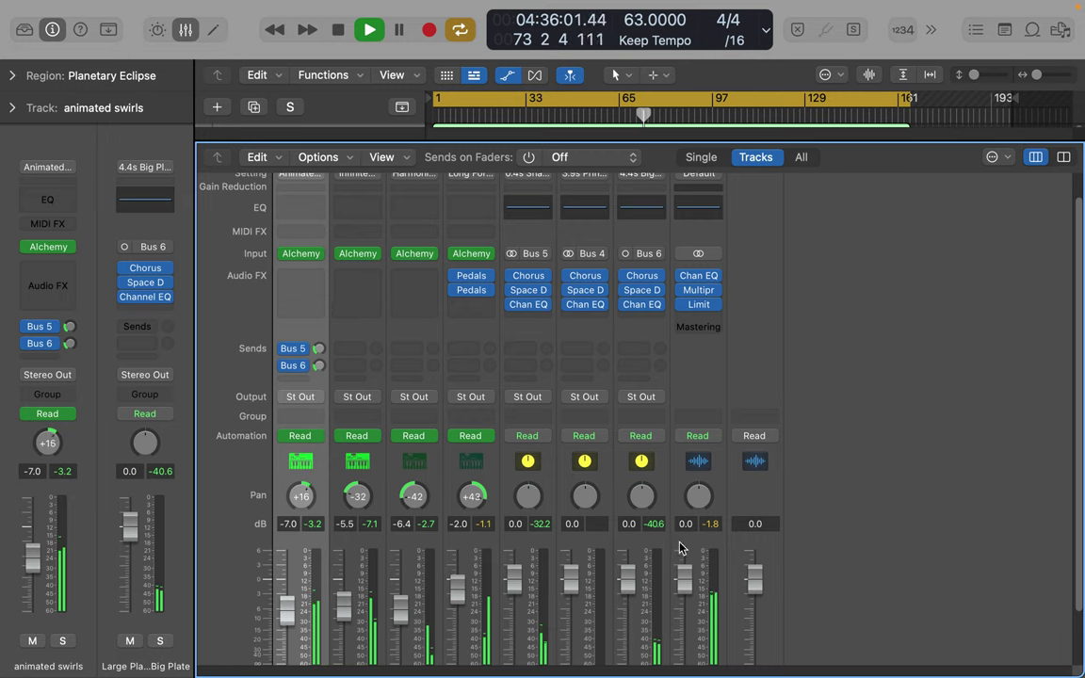
Step: Send the infiite drone track to Bus 6, the Large Plate/4.4s Big Plate reverb, and raise the send level
mouse_move(685, 307)
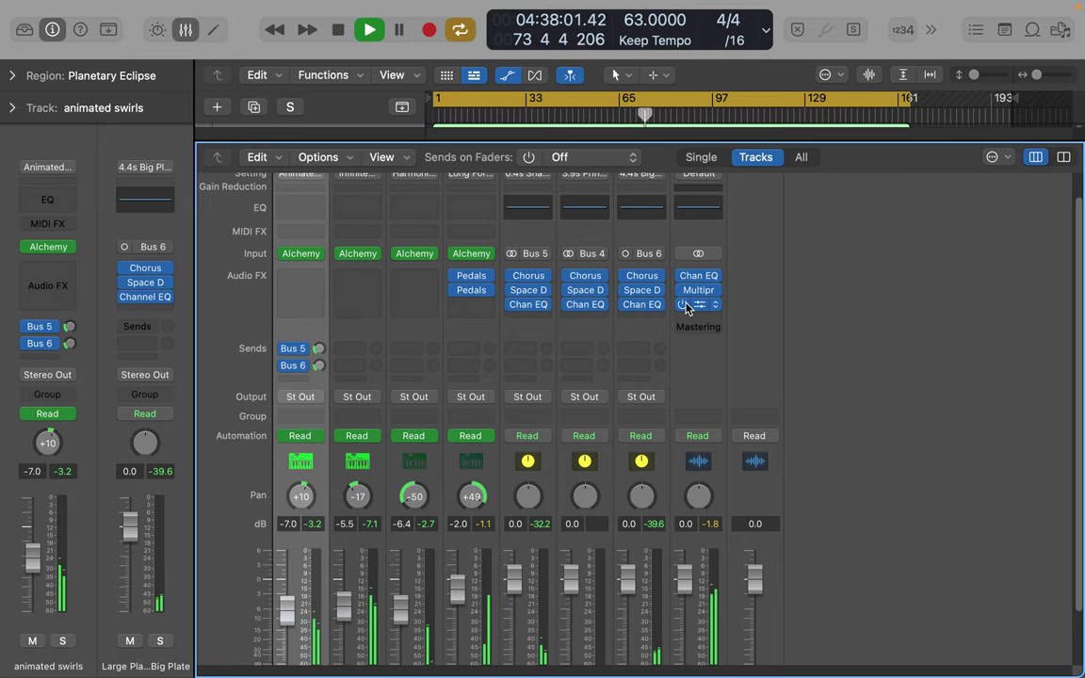
click(359, 355)
mouse_move(440, 374)
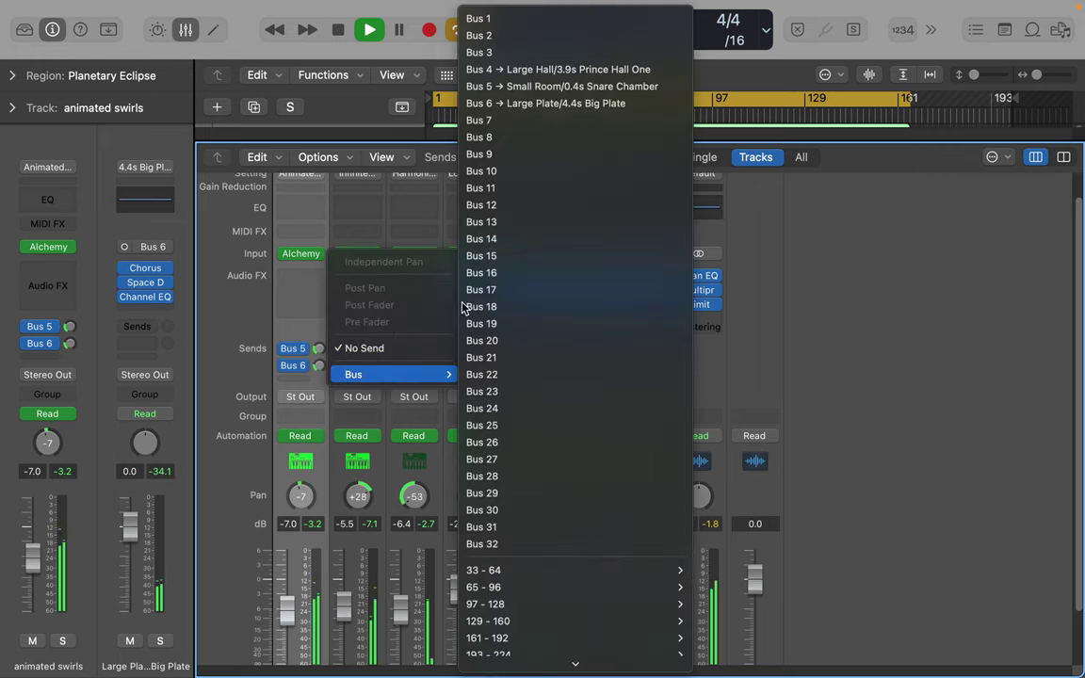
click(535, 106)
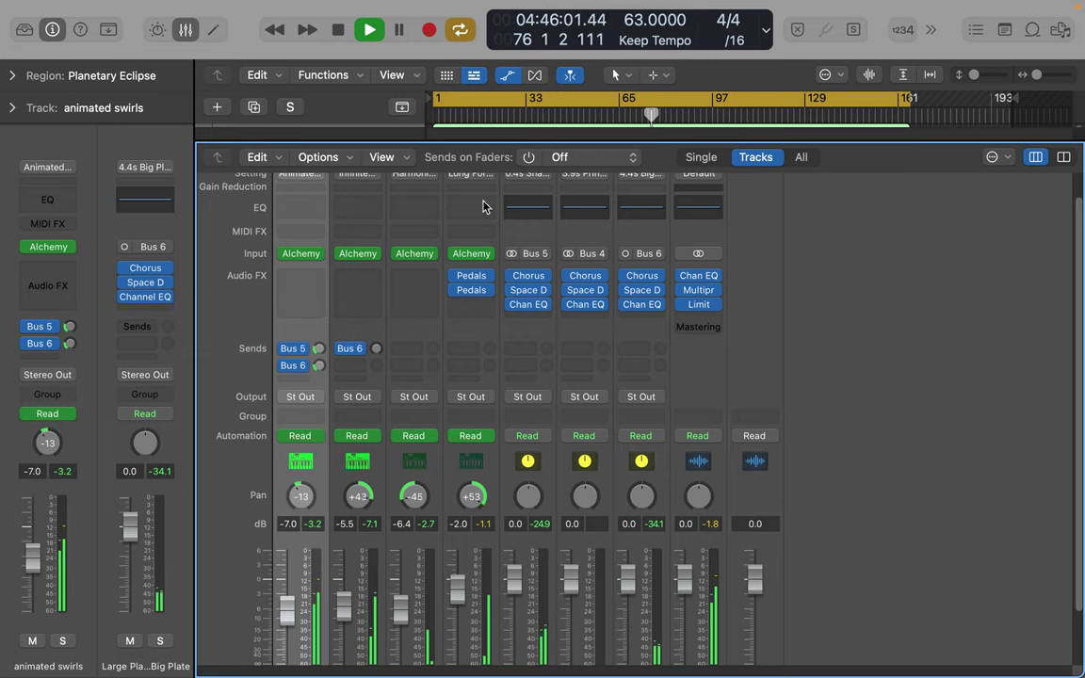
mouse_move(375, 350)
mouse_down()
mouse_move(364, 302)
mouse_move(372, 170)
mouse_move(408, 179)
mouse_move(358, 283)
mouse_move(376, 329)
mouse_up()
Step: Send the Har...ides track to Bus 4, the Large Hall/3.9s Prince Hall One reverb, and raise the send level
click(414, 351)
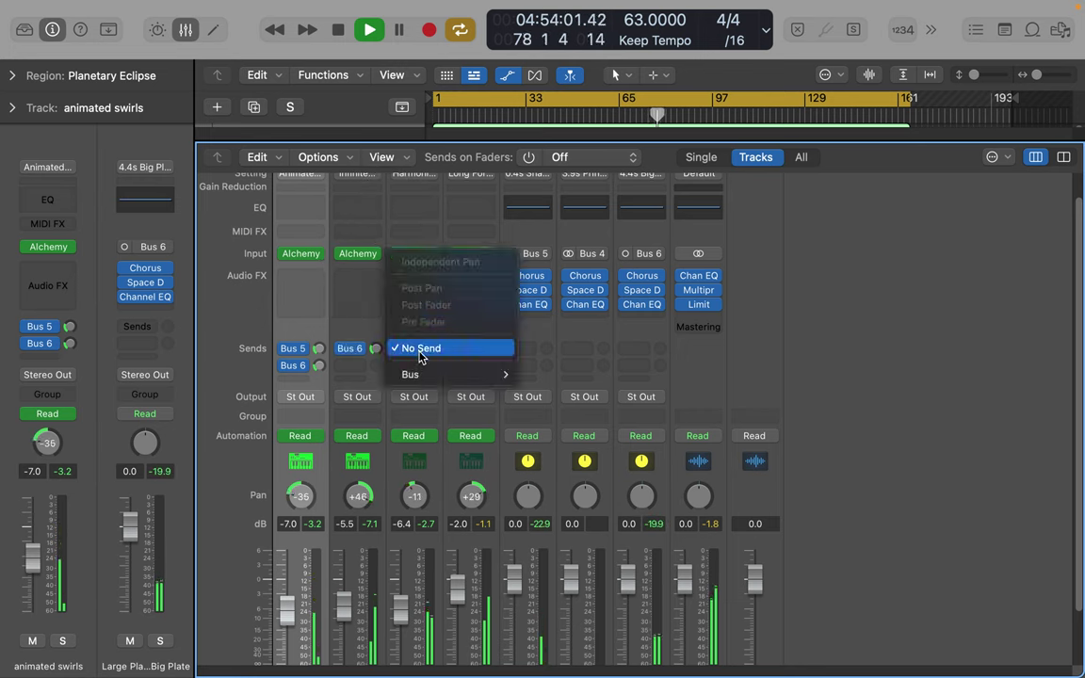
mouse_move(420, 377)
click(568, 70)
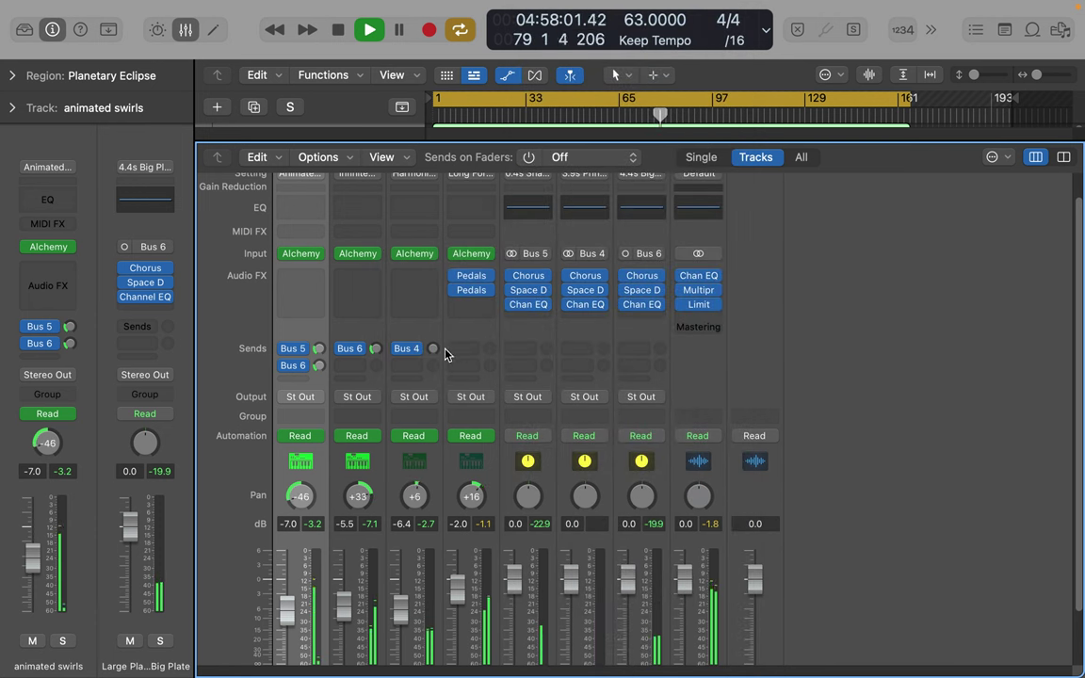
drag(433, 351, 443, 302)
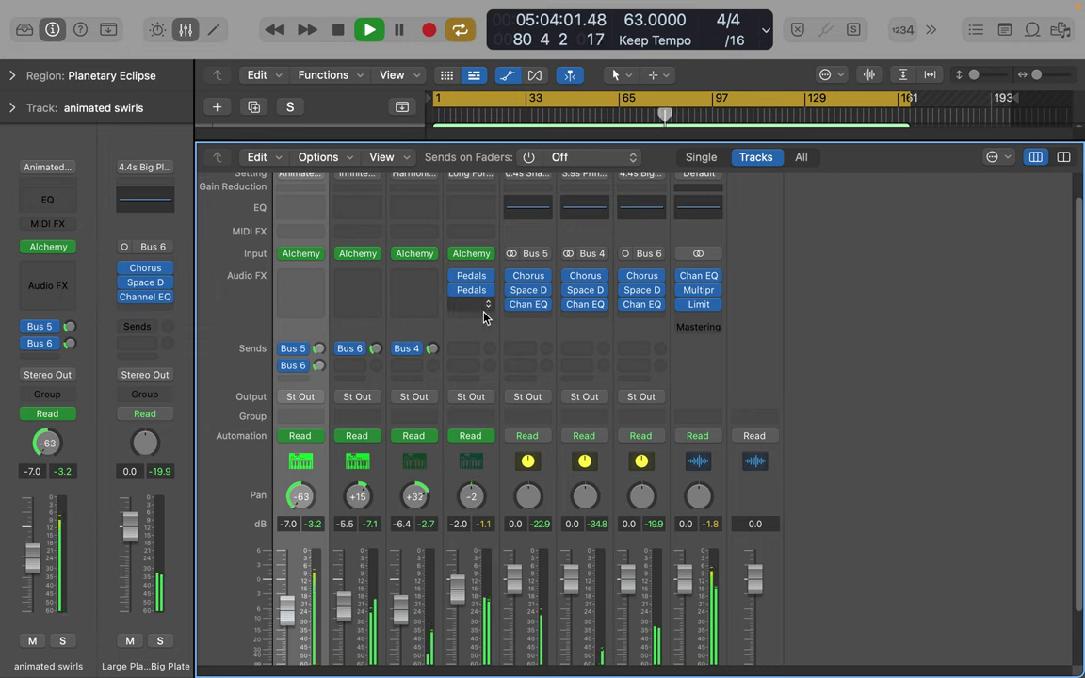
Step: Send the Long Forgotten track to Bus 5, the Small Room/0.4s Snare Chamber reverb, and raise the send level
click(476, 352)
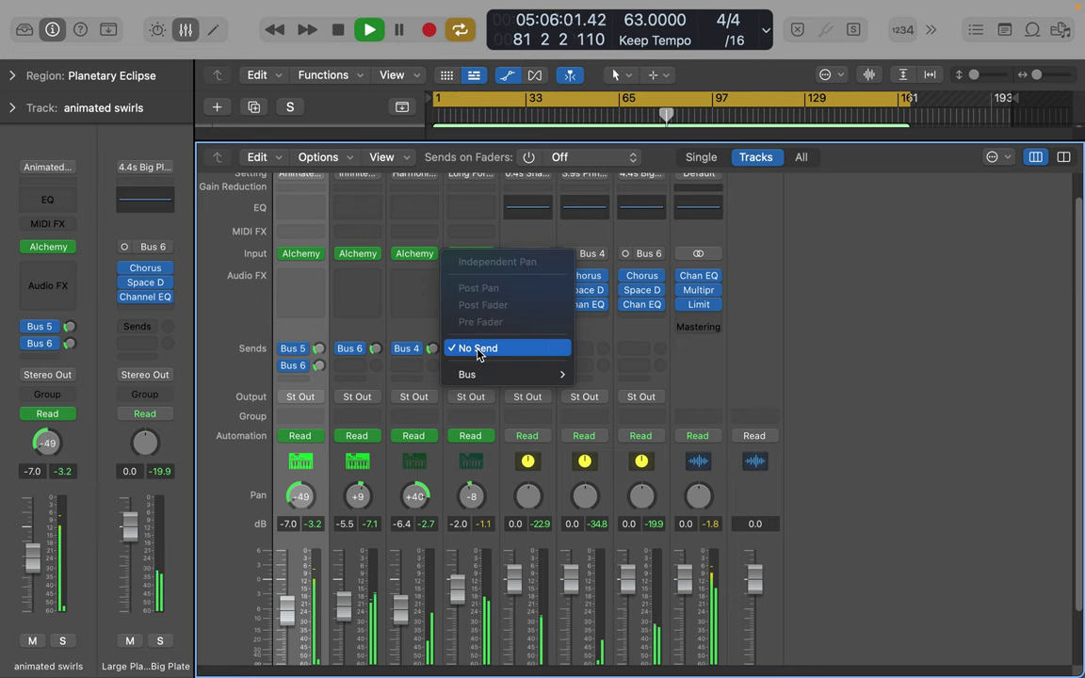
mouse_move(491, 372)
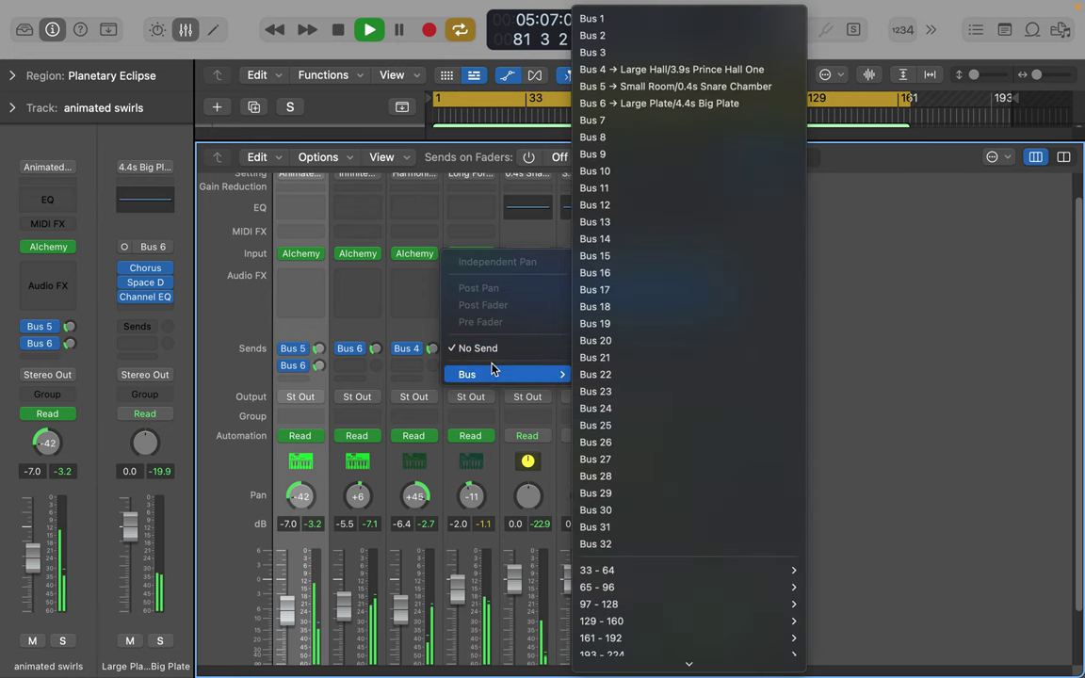
click(646, 86)
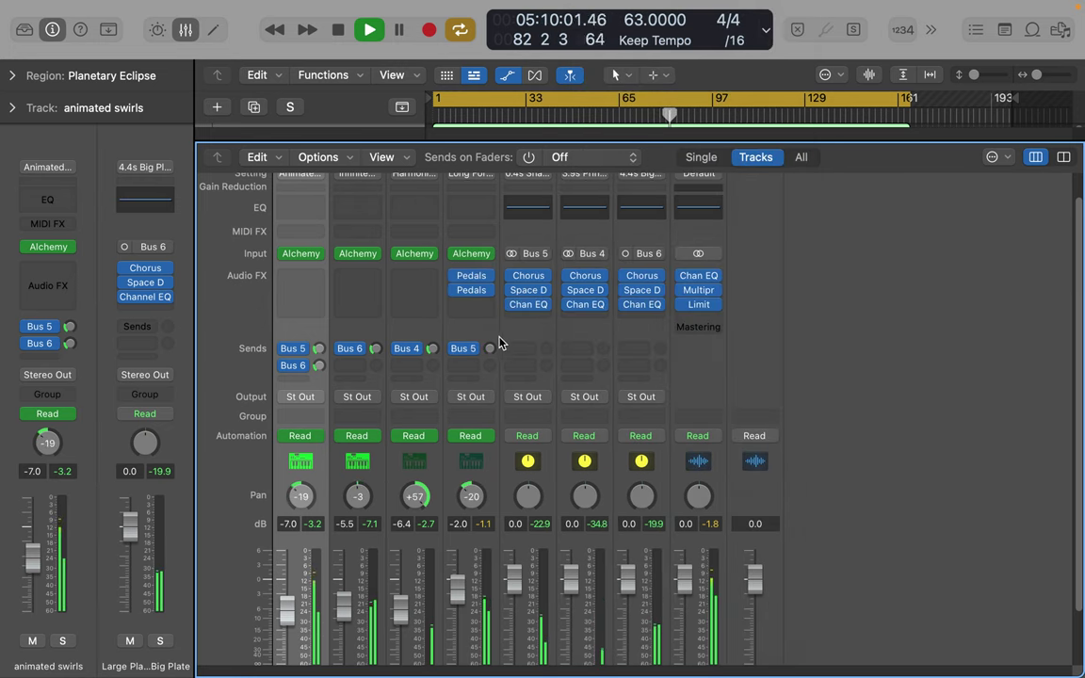
drag(491, 353, 494, 335)
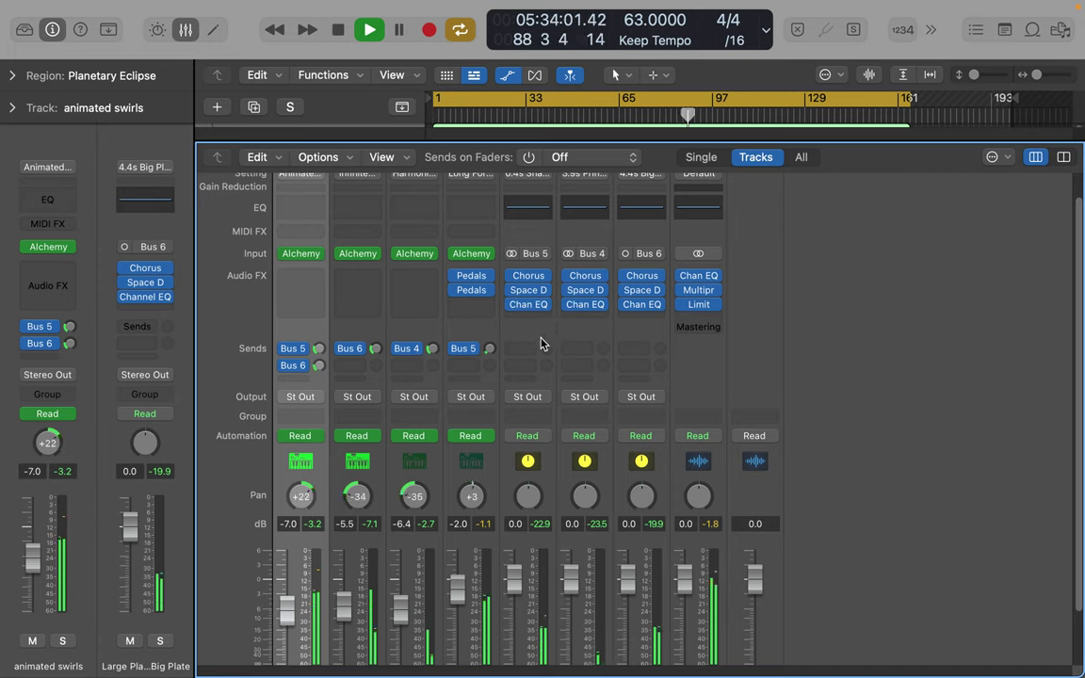
drag(490, 349, 491, 327)
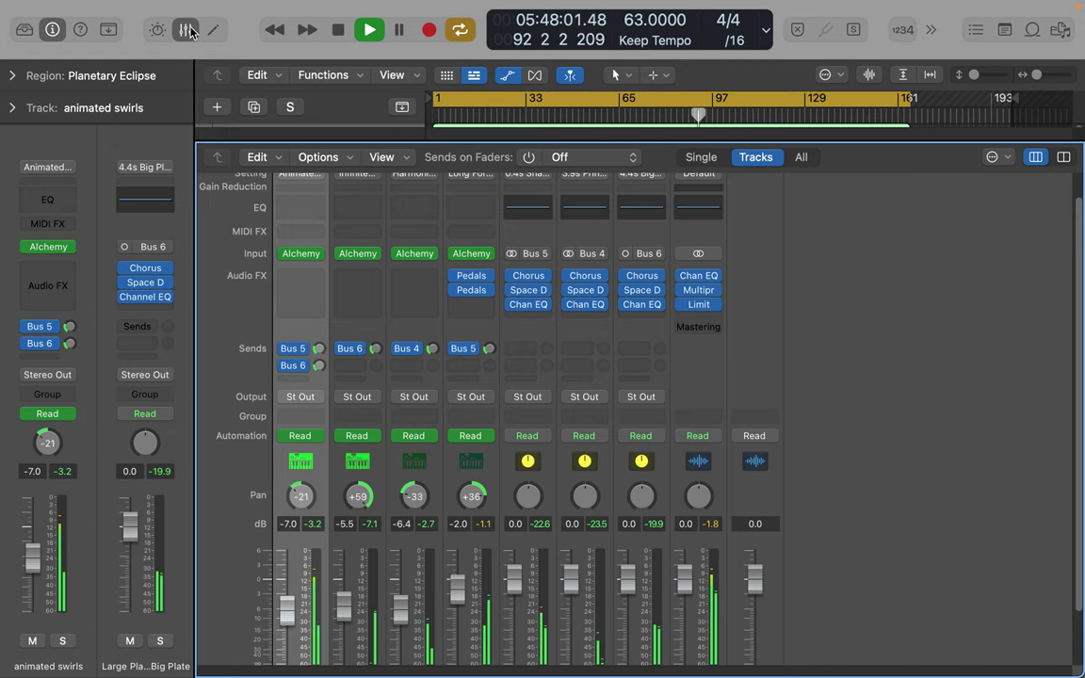
Step: Inspect the Multipressor settings on the Stereo Out channel and close the plug-in
scroll(521, 501, down, 3)
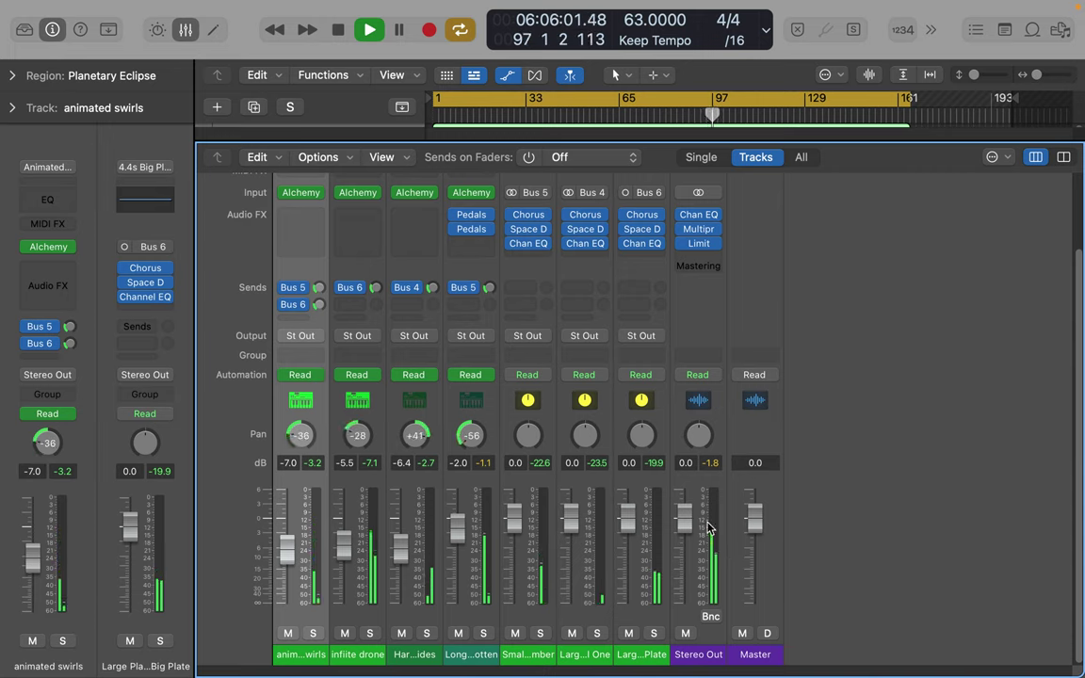
click(698, 229)
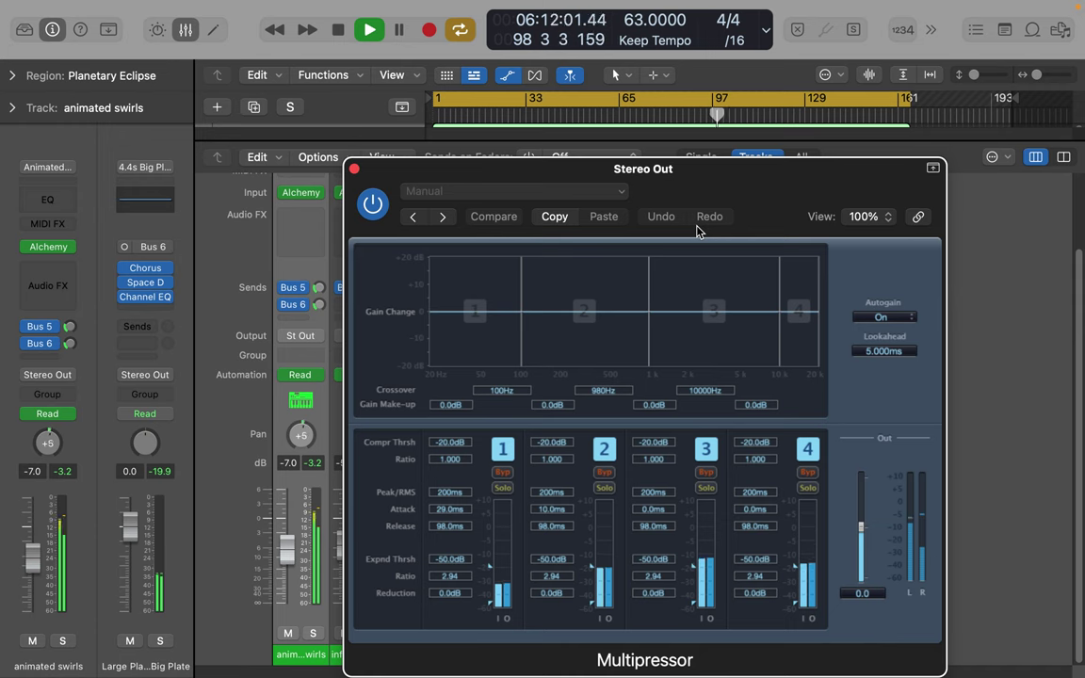
click(354, 169)
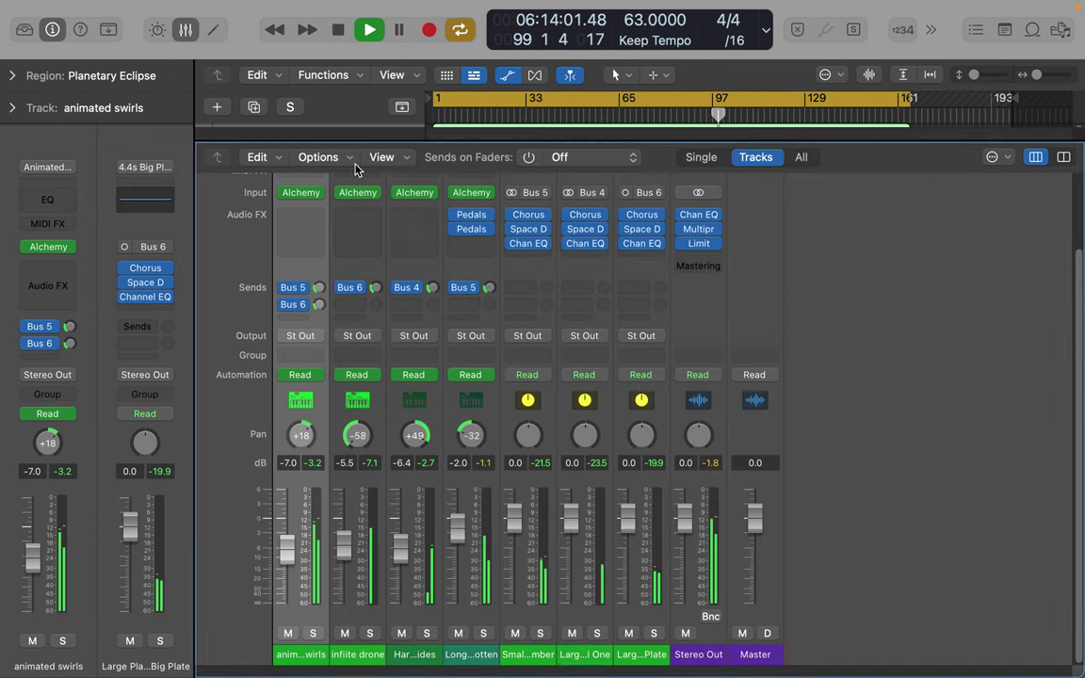
Step: Set the Stereo Out Limiter to +0.7 dB gain, -0.1 dB output level and about 2.8 ms lookahead, and close it
click(698, 244)
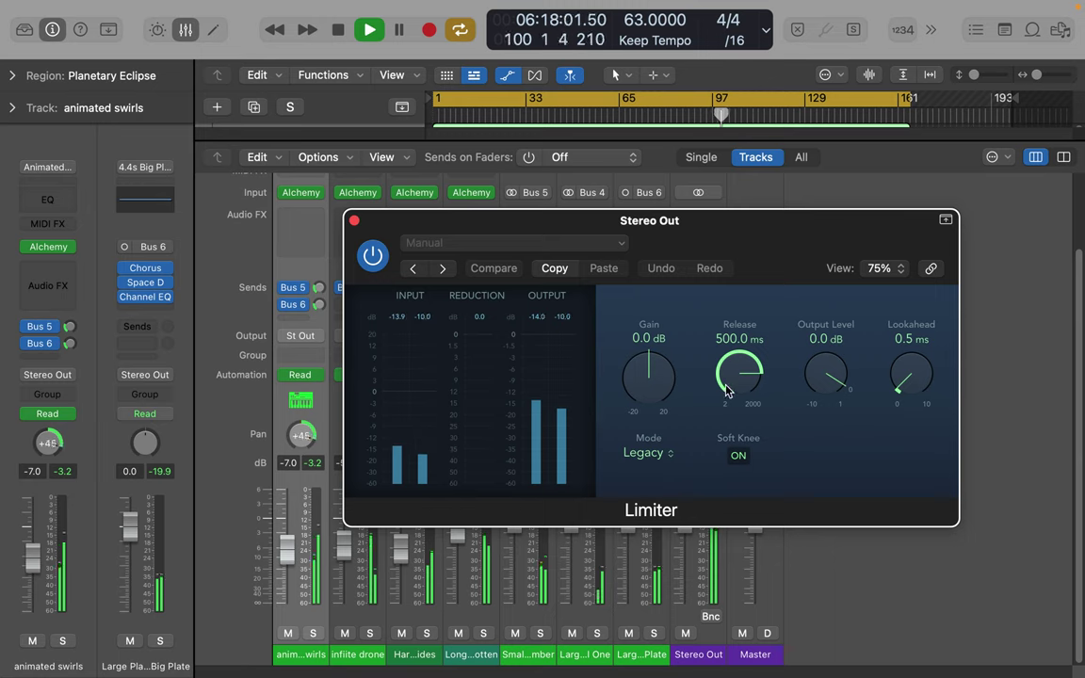
mouse_move(657, 387)
mouse_down()
mouse_move(654, 410)
mouse_move(698, 447)
mouse_move(661, 375)
mouse_up()
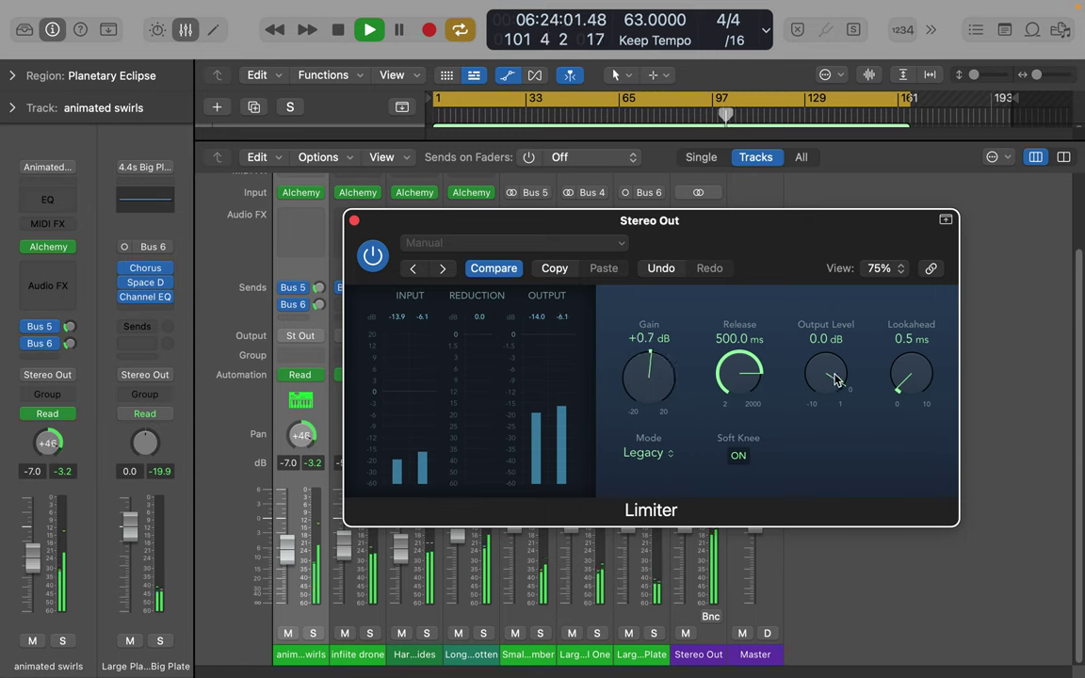
mouse_move(829, 380)
mouse_down()
mouse_move(840, 404)
mouse_move(821, 337)
mouse_move(834, 382)
mouse_up()
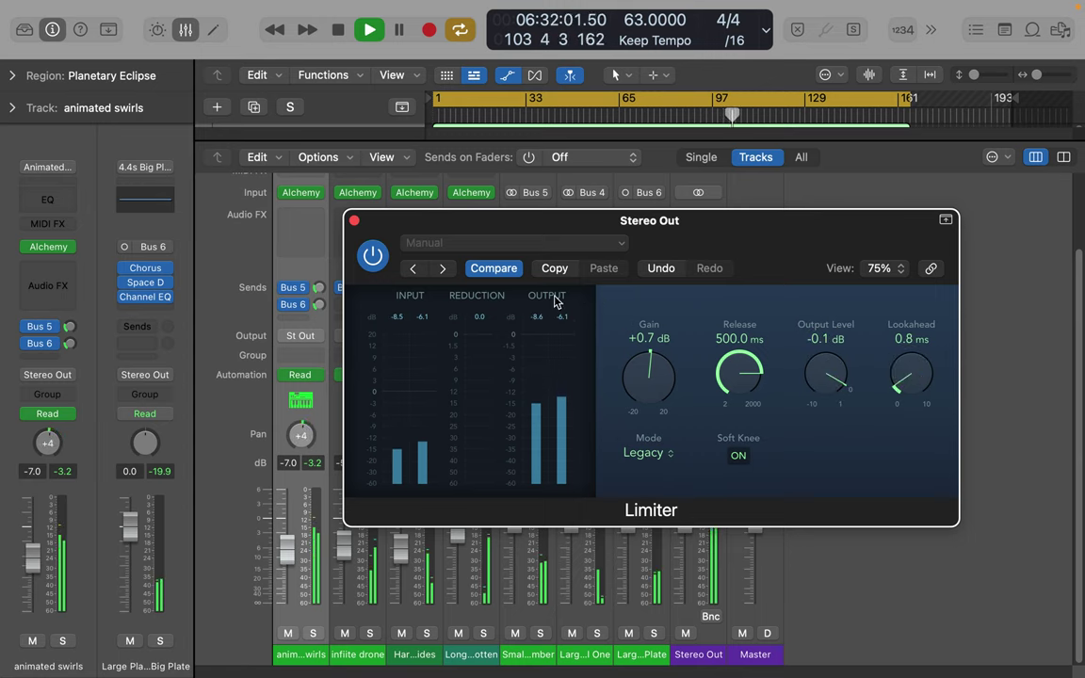
drag(910, 370, 912, 332)
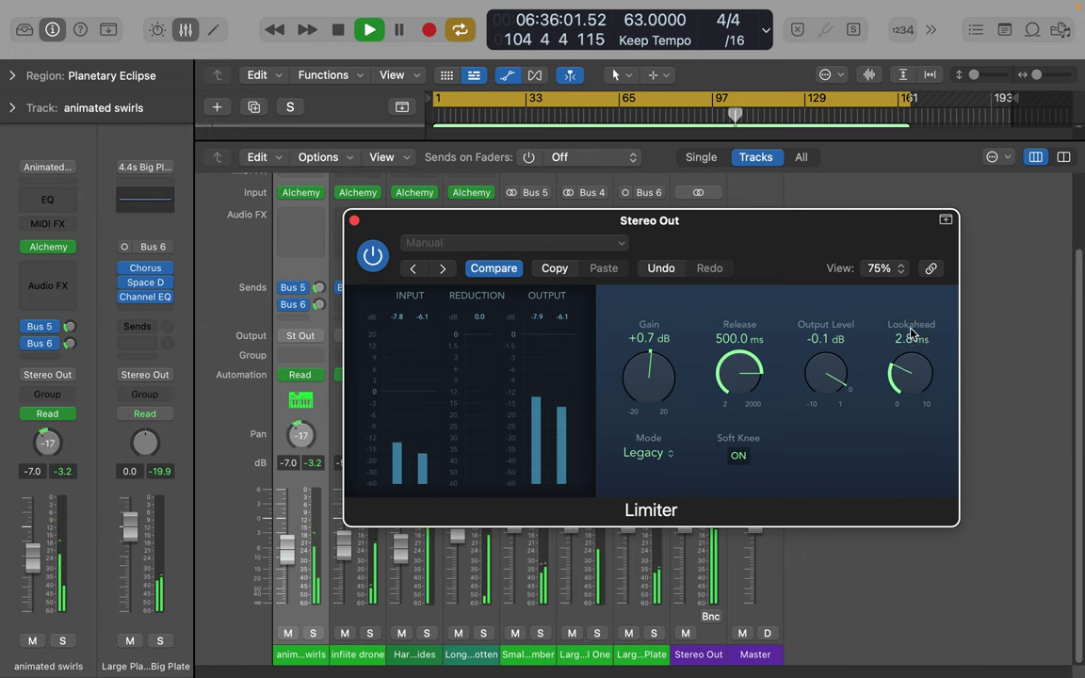
click(355, 222)
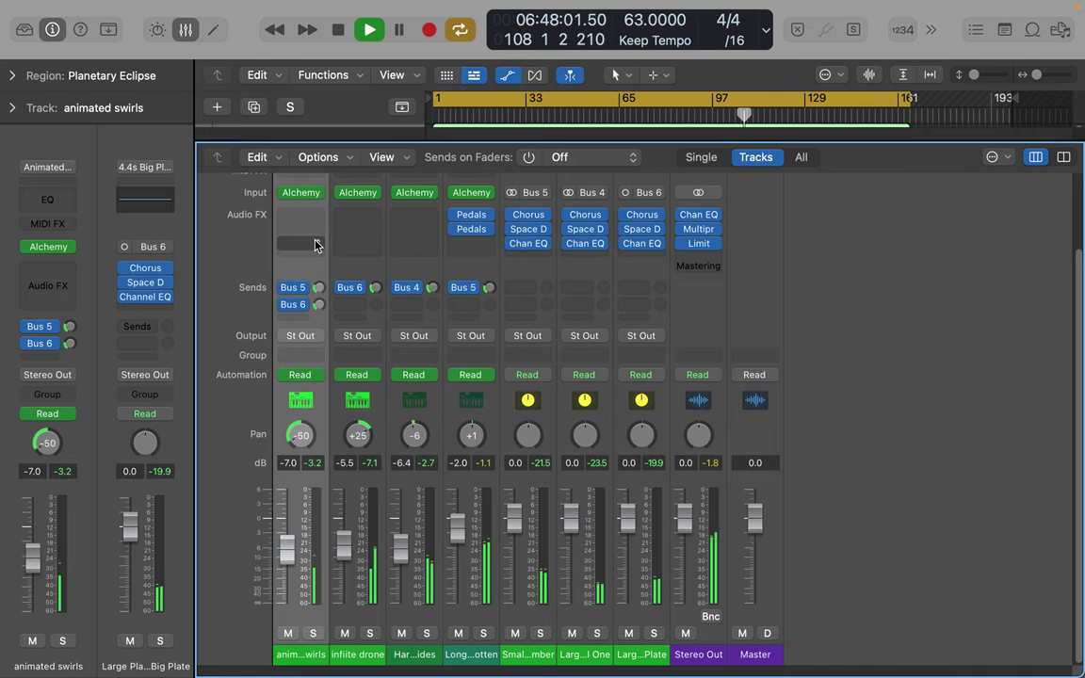
Step: Open the Score editor for the Planetary Eclipse region and display the staves of all four tracks together
click(212, 31)
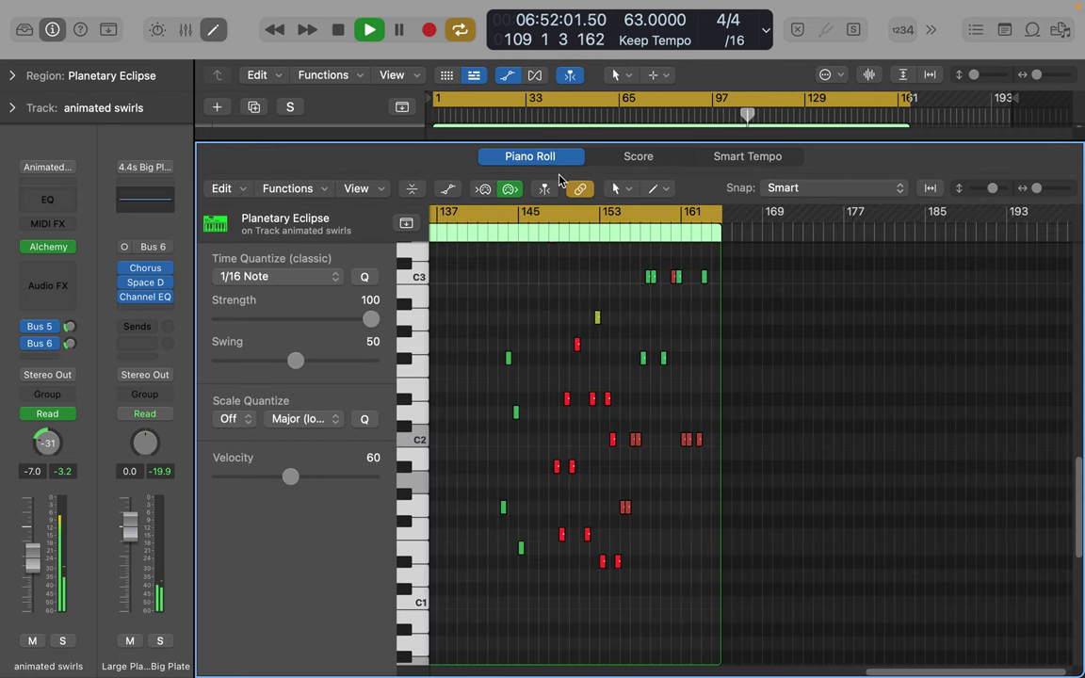
click(636, 157)
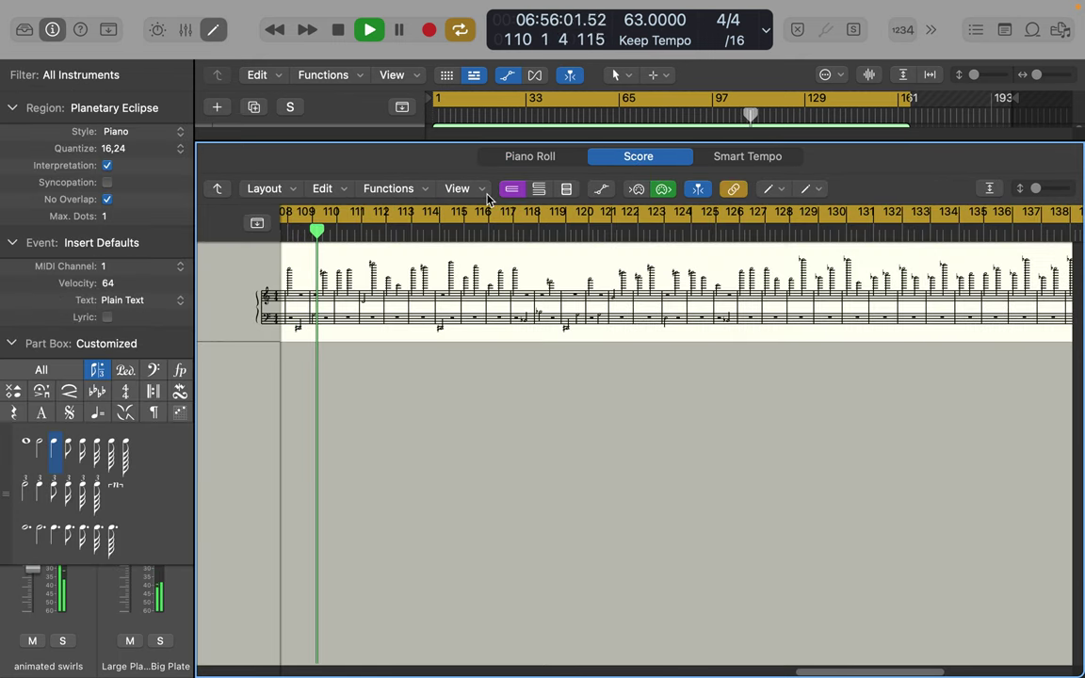
click(218, 190)
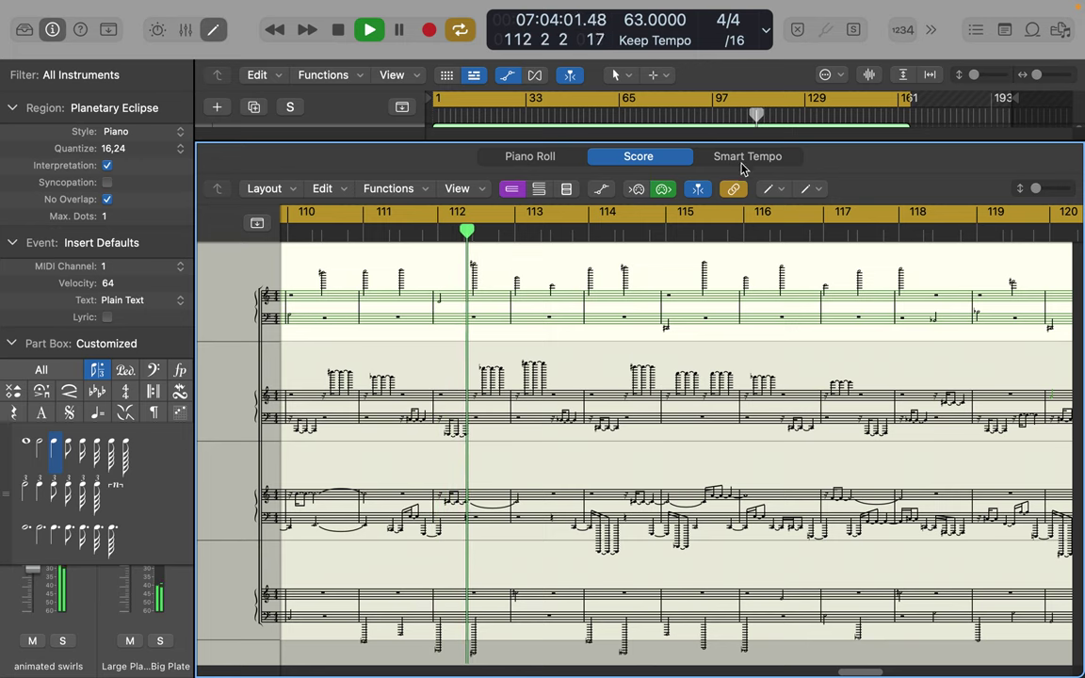
Step: Insert quarter notes in bar 115 of the top staff, including C#4, D#1 and F#2
click(729, 294)
click(727, 329)
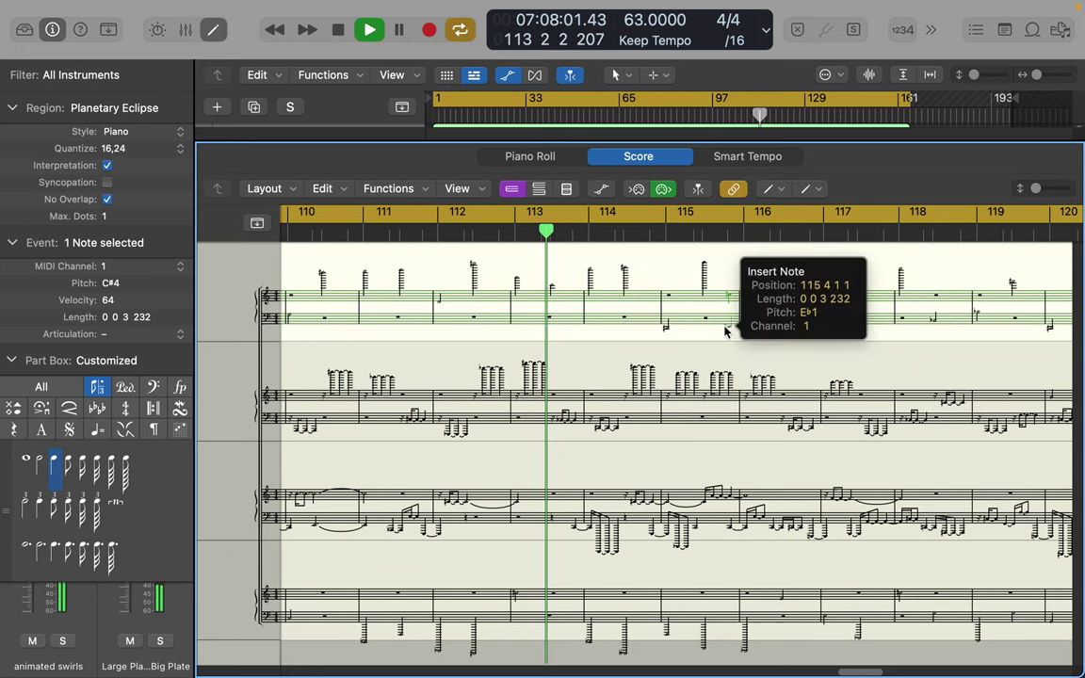
click(703, 317)
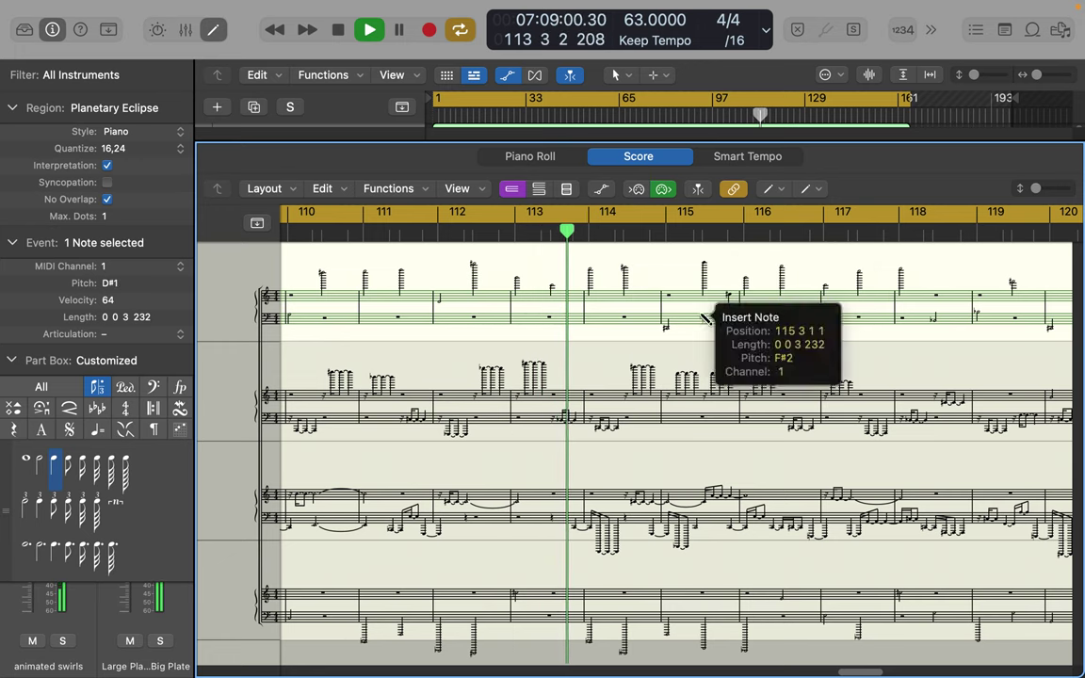
Step: Add quarter notes G3 and D#5 in bar 116 of the second staff and A#3 in bar 116 of the third
click(755, 415)
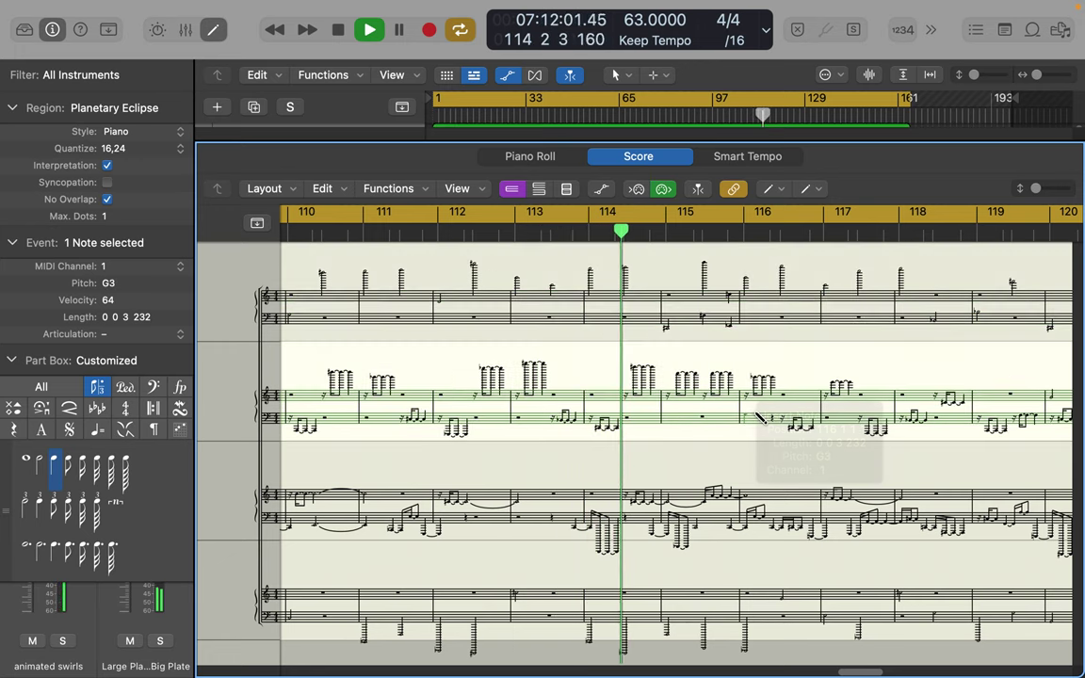
click(800, 392)
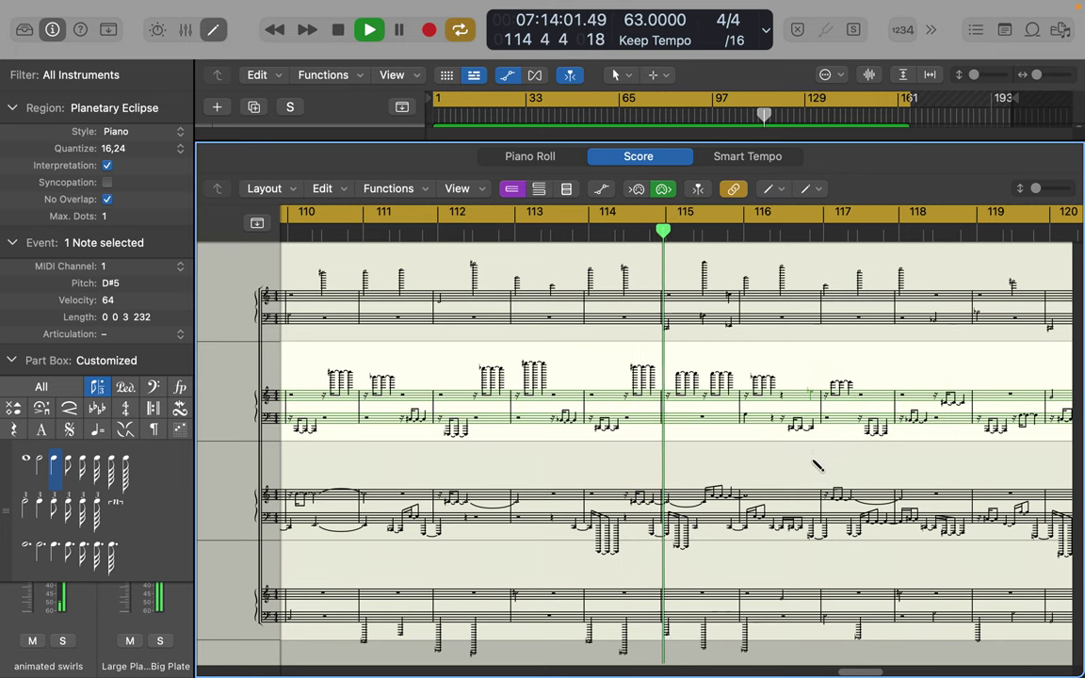
click(815, 497)
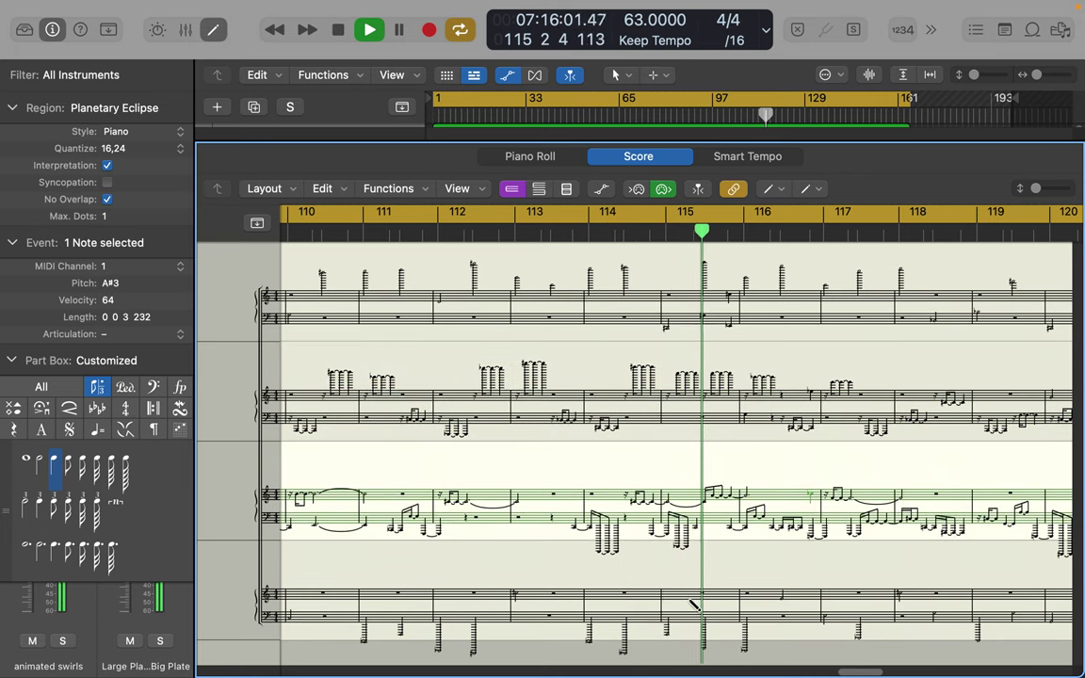
Step: Add quarter notes across bars 111 to 119 of the fourth staff, including F#5 and D4, and A#2 in bar 118 of the top staff
click(709, 592)
click(726, 588)
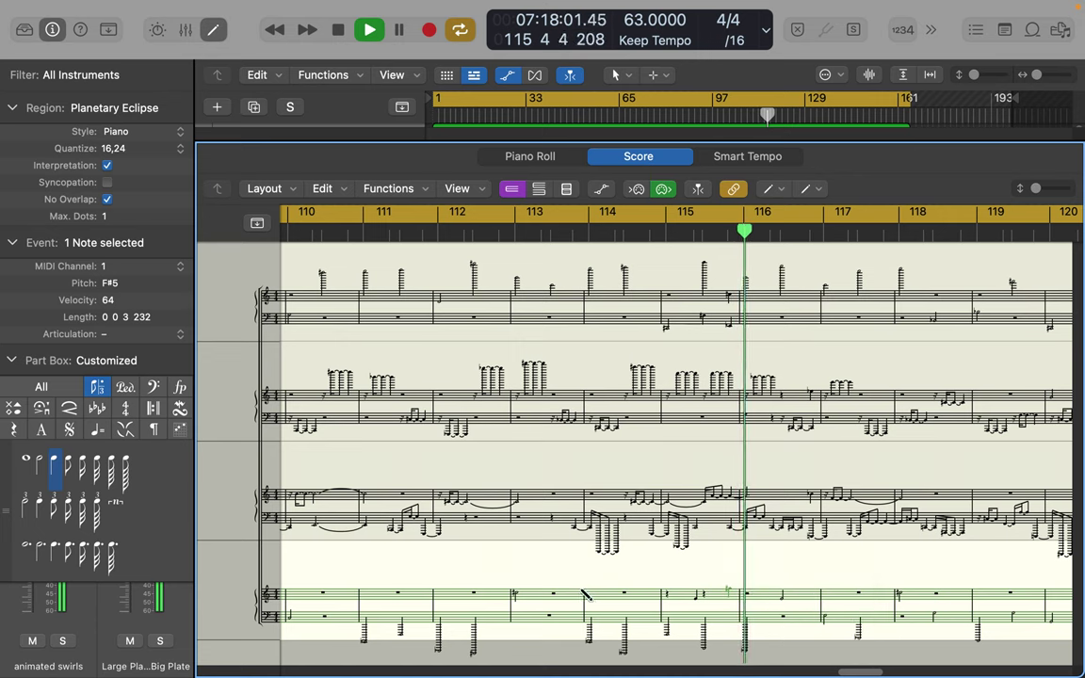
click(557, 599)
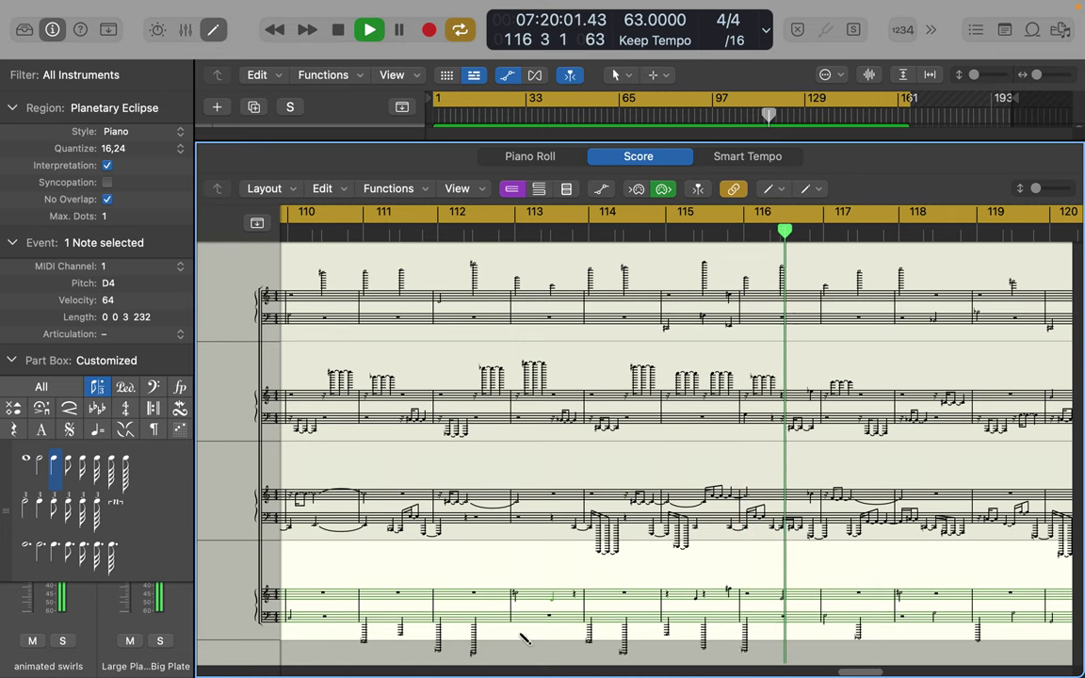
click(523, 617)
click(400, 594)
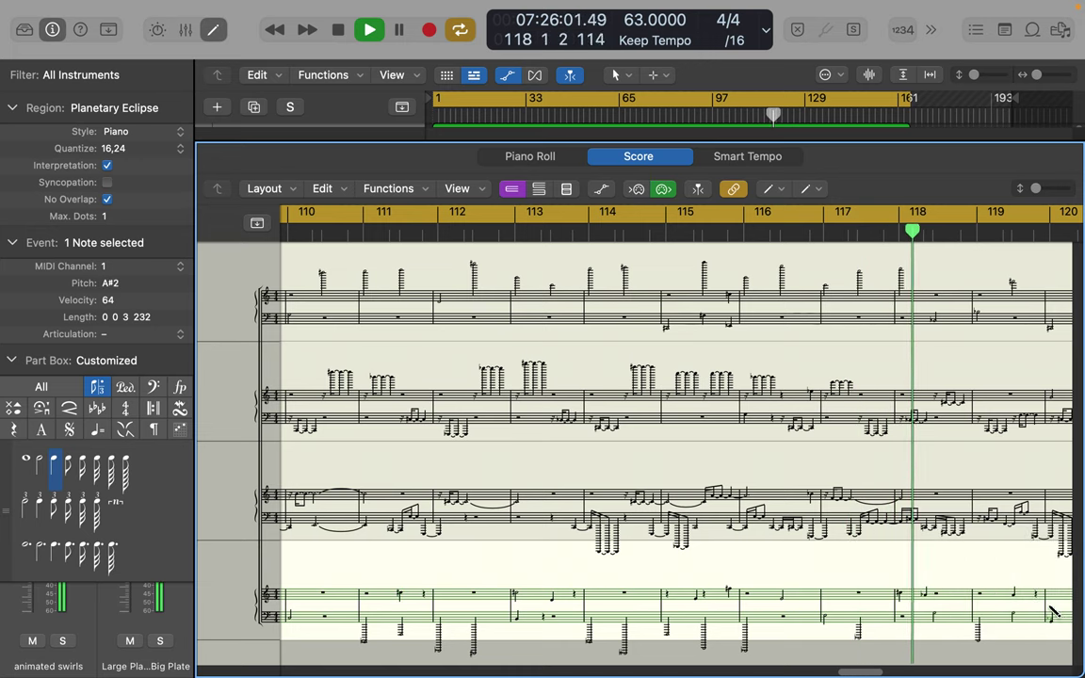
click(961, 312)
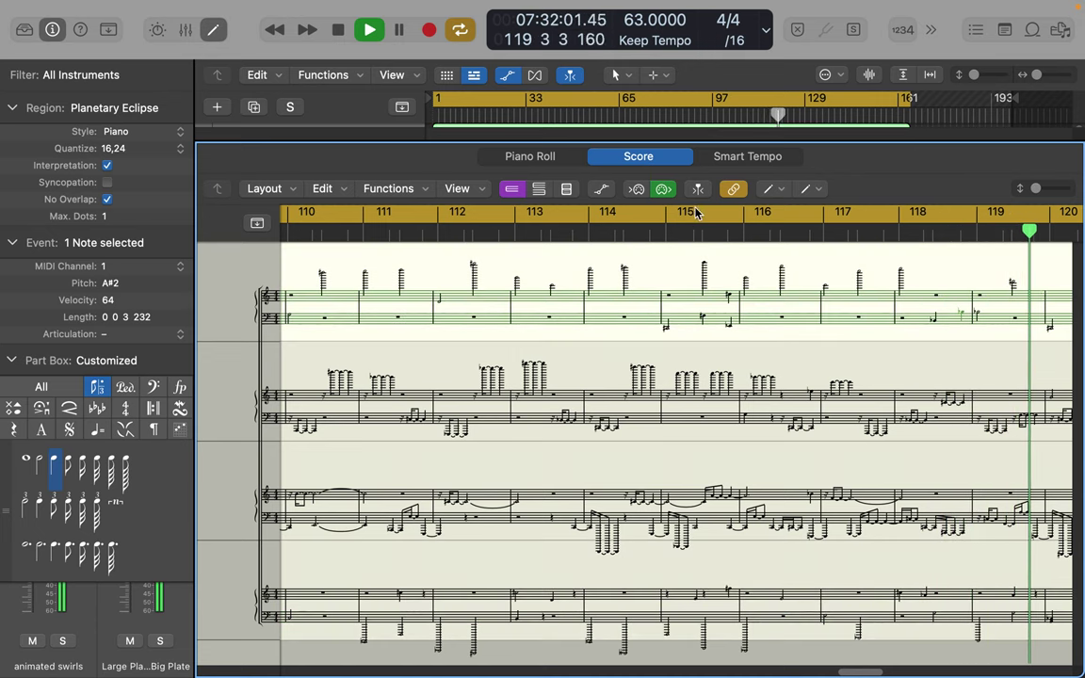
Step: Keep the Pencil as secondary tool and insert more quarter notes in bar 115 of the top staff, including G#3 and B3
click(784, 190)
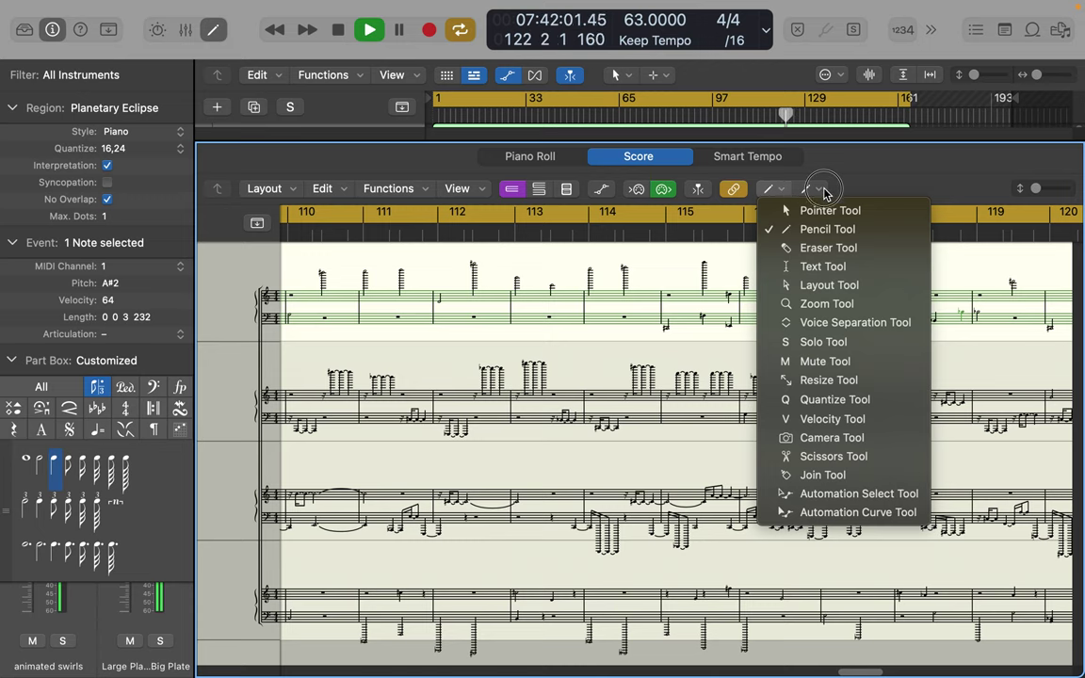
click(825, 193)
click(824, 192)
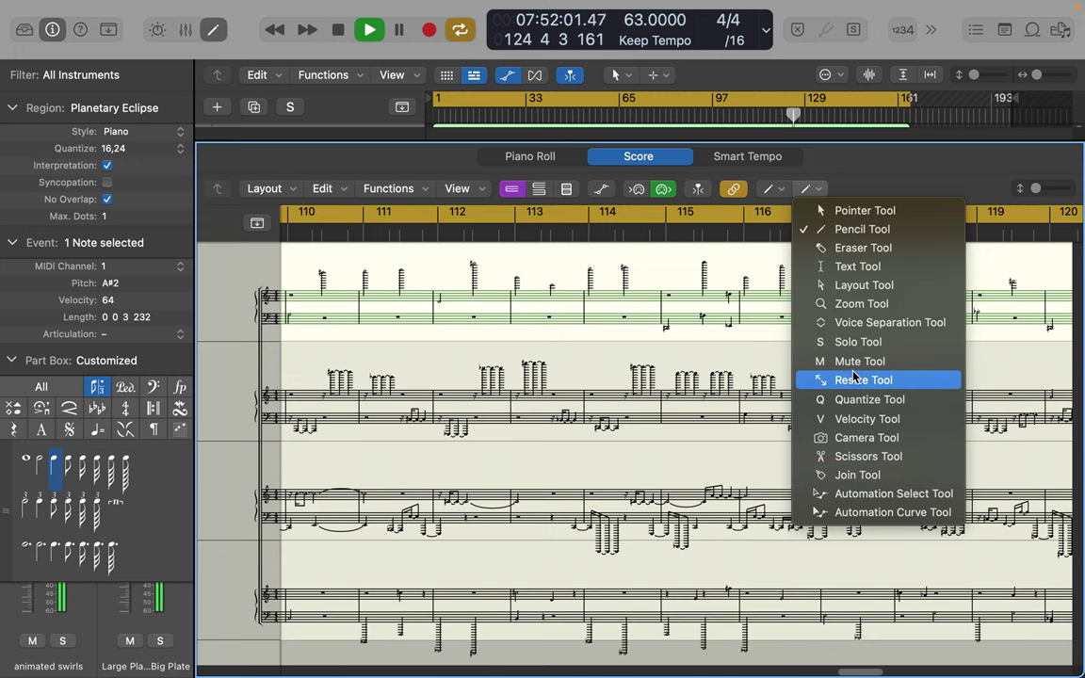
click(884, 236)
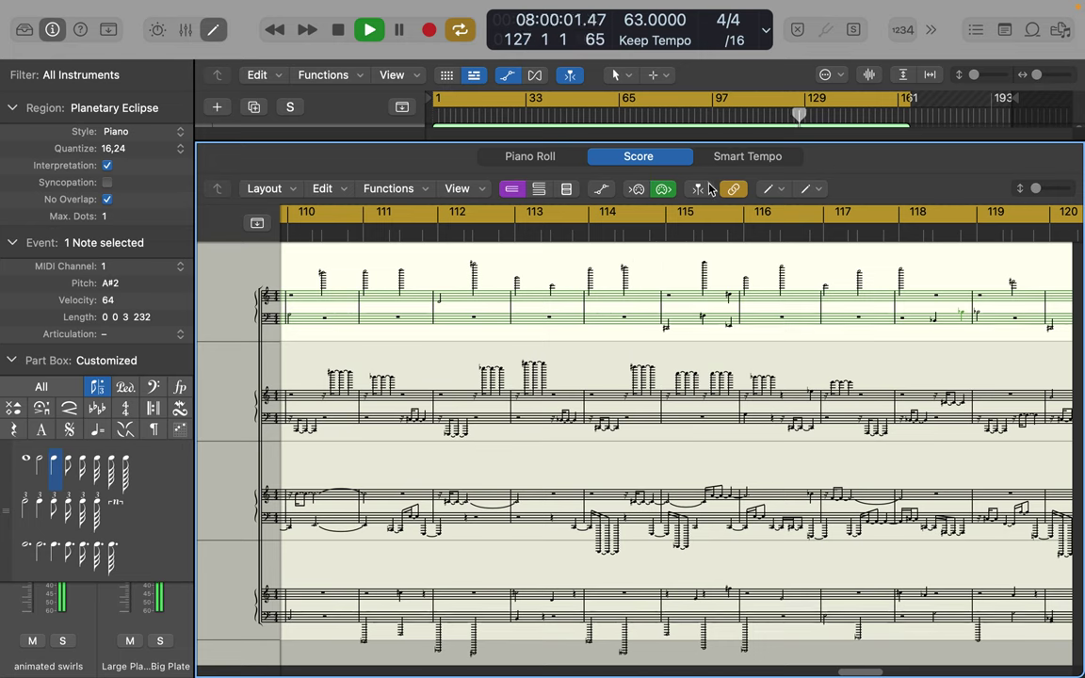
drag(617, 285, 695, 299)
click(684, 296)
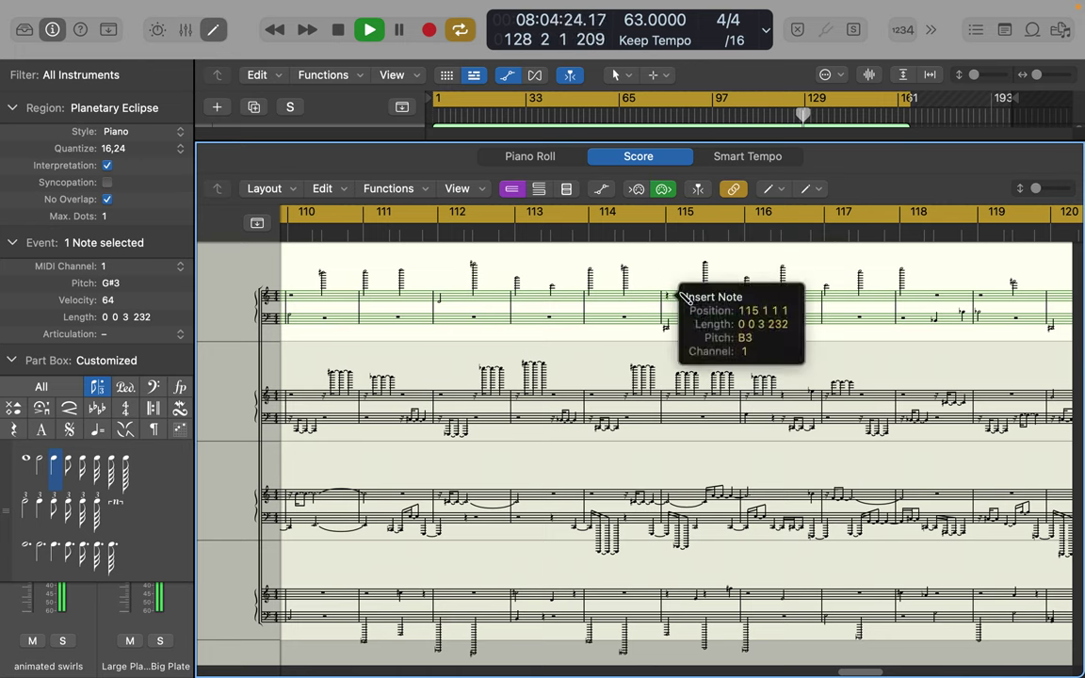
Step: Select the bar 115 notes on the top staff with the Pointer Tool and add further quarter notes there, including E2
click(780, 192)
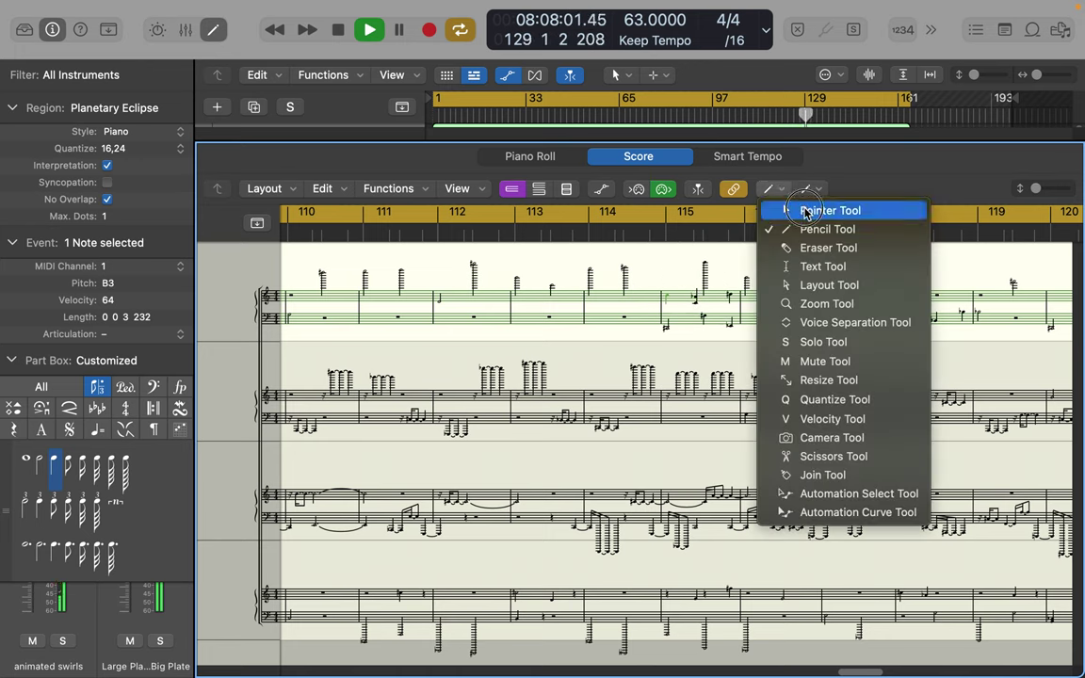
click(801, 210)
drag(645, 295, 770, 336)
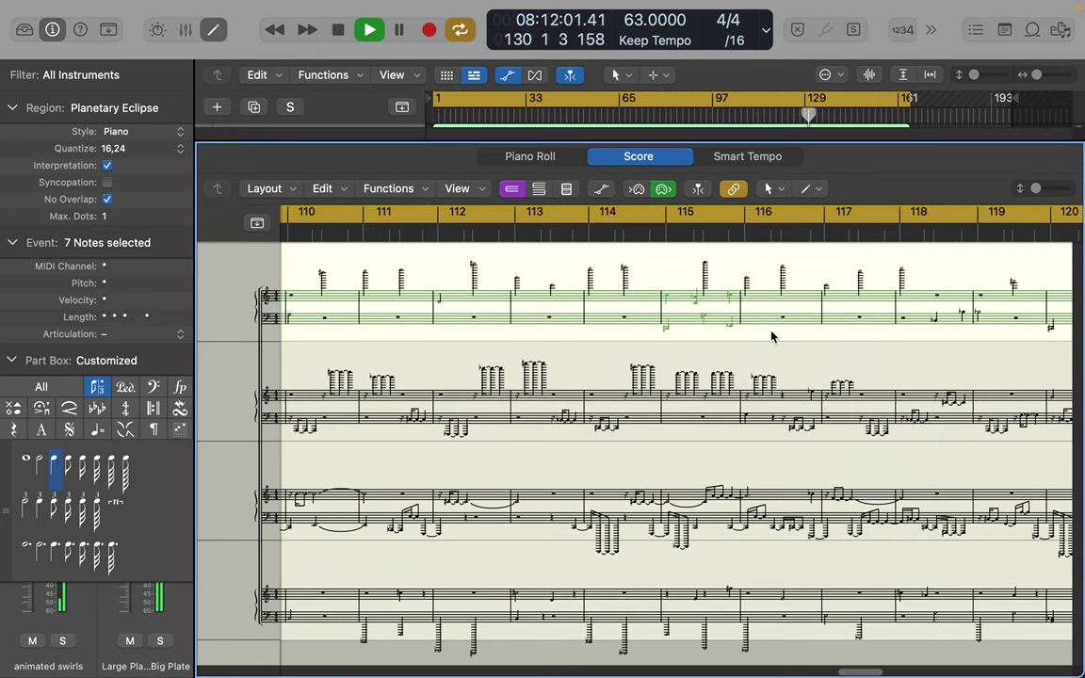
click(733, 326)
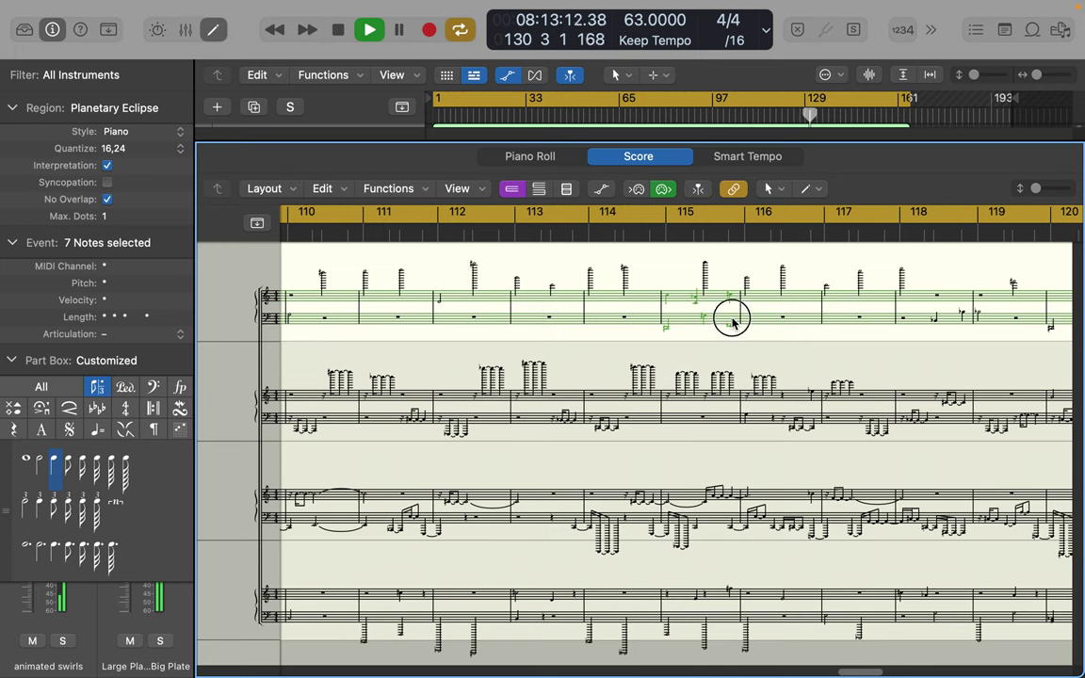
mouse_move(732, 326)
mouse_down()
mouse_move(732, 309)
mouse_move(736, 318)
mouse_up()
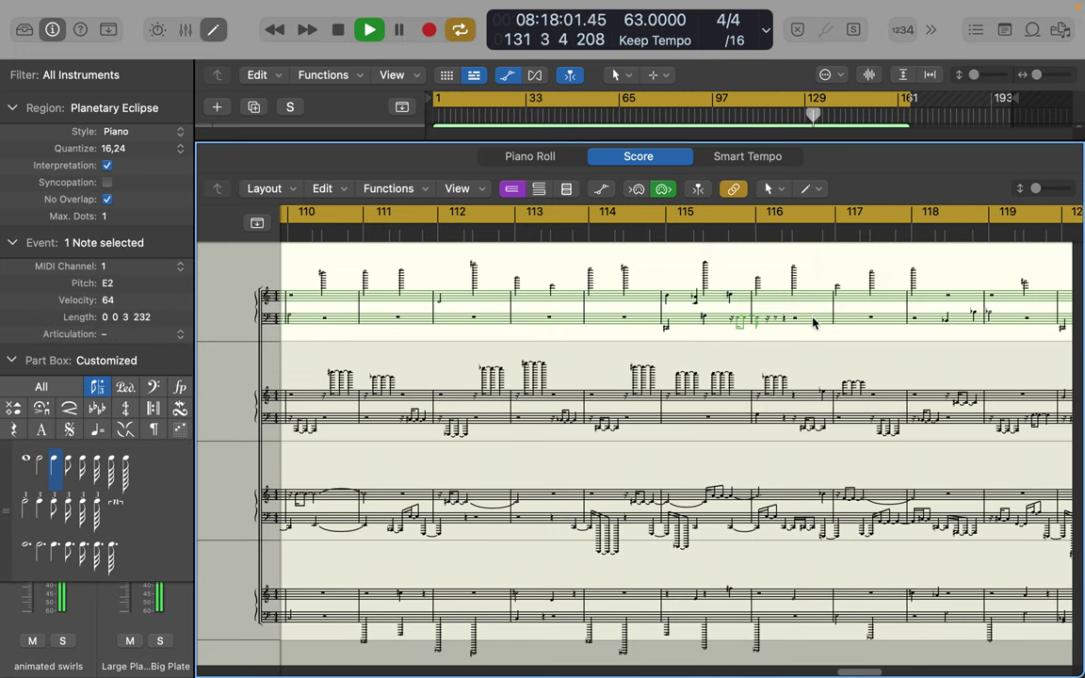
Step: Keep the Pencil as secondary tool and turn on Catch Playhead so the score follows playback
click(817, 191)
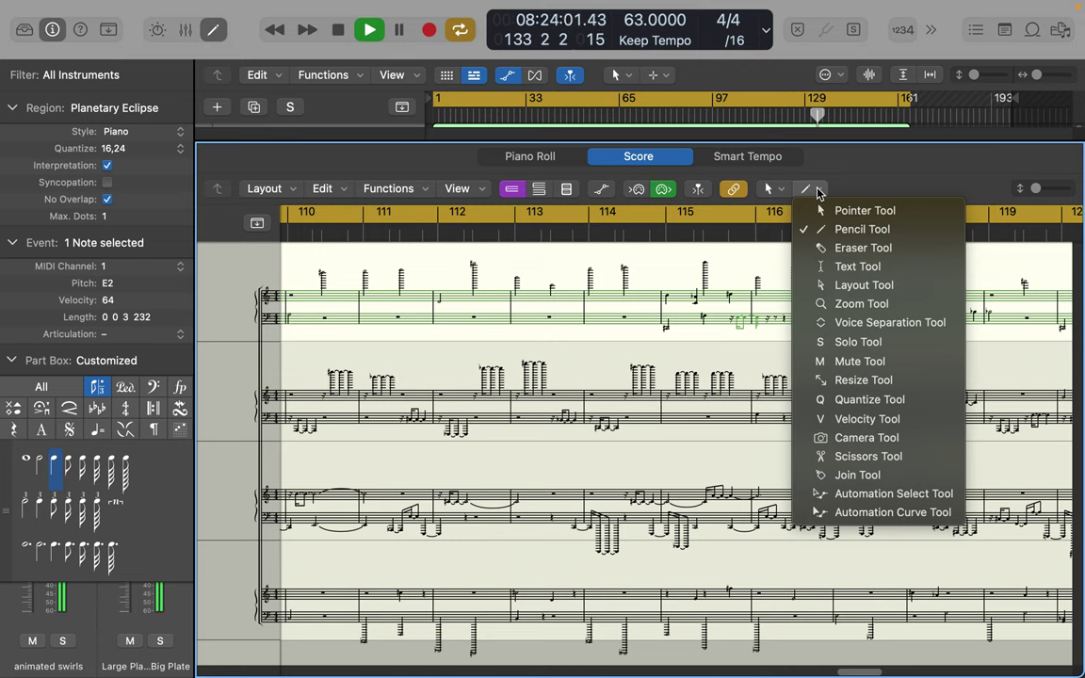
click(860, 232)
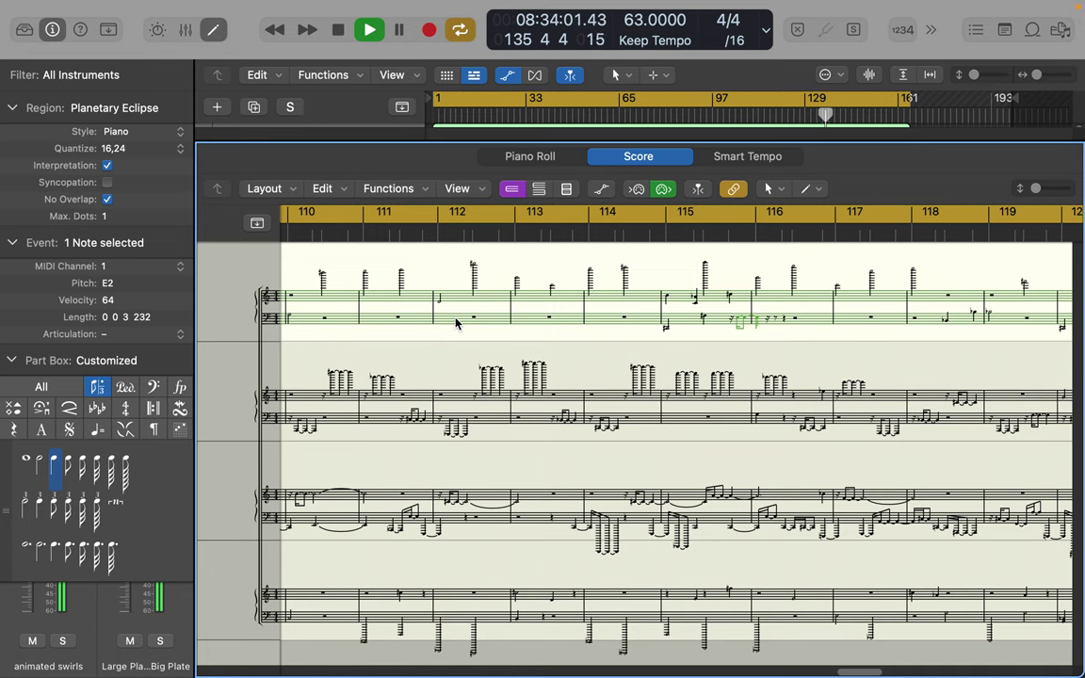
click(698, 187)
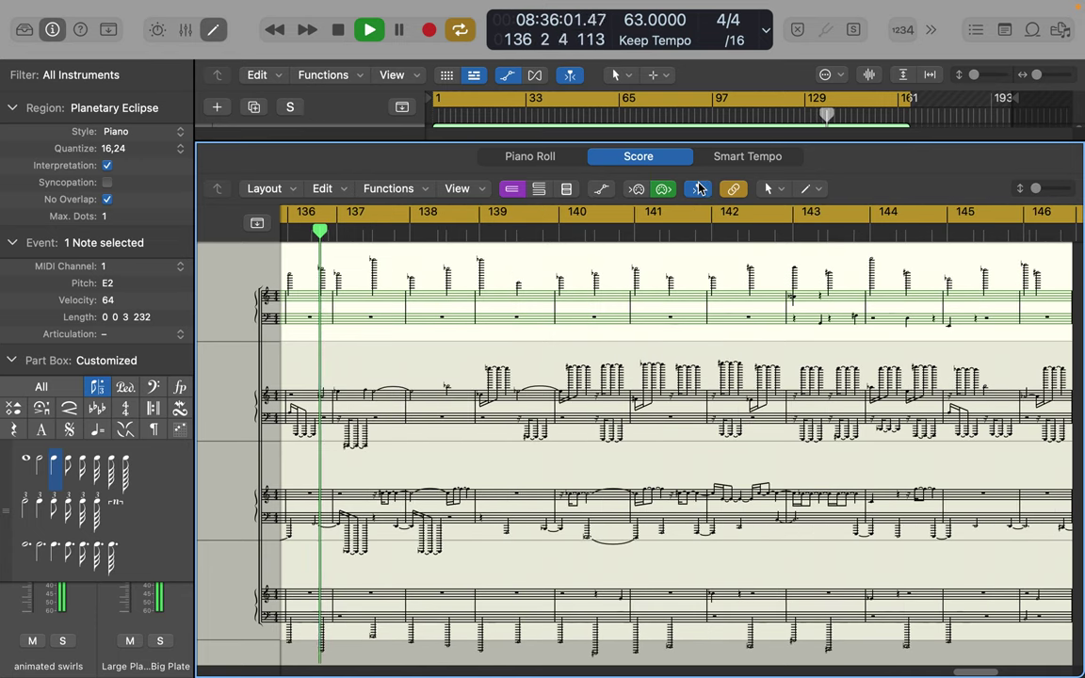
Step: Insert quarter notes on the infinite drone staff with the Pencil Tool: G3 in bar 138, one in bar 139, and C4 in bar 140
click(414, 424)
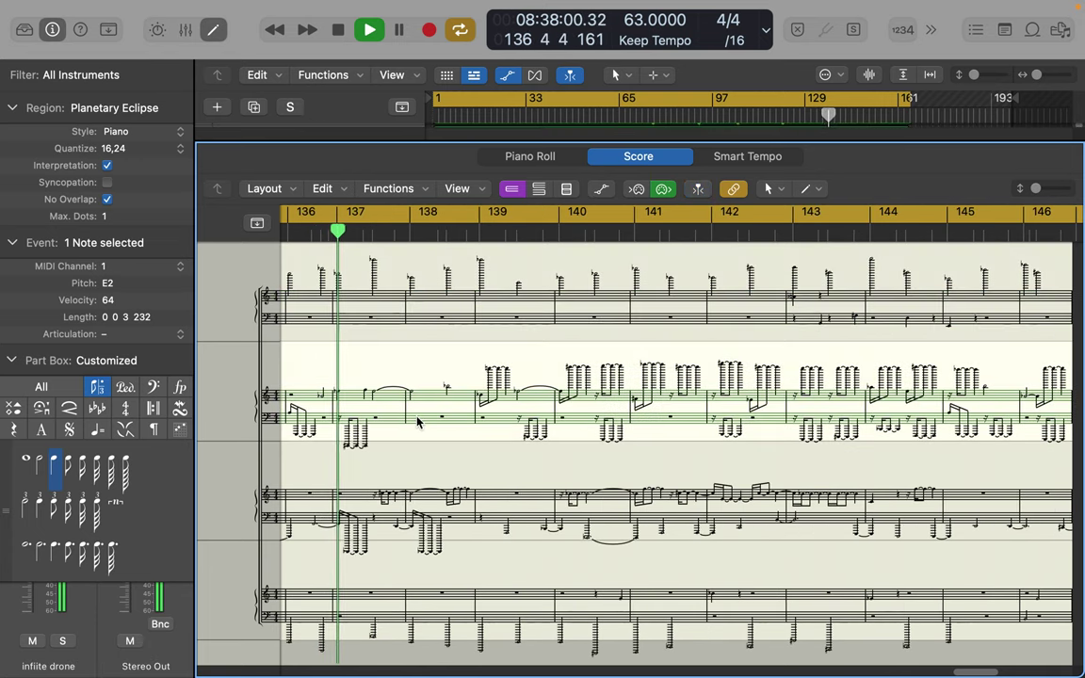
click(439, 407)
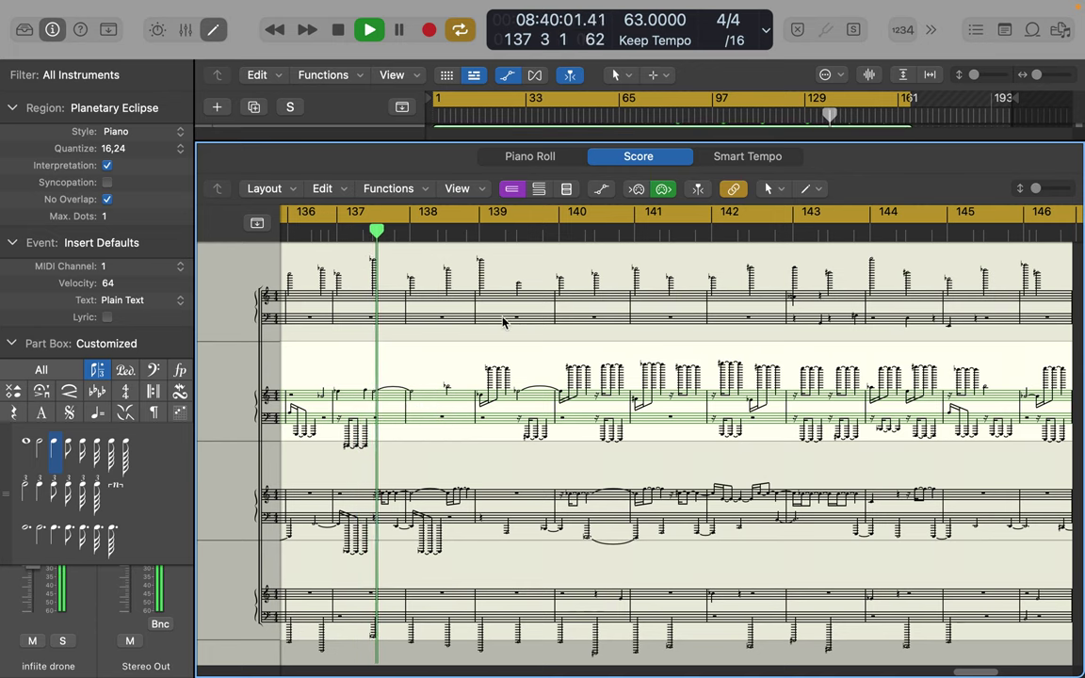
click(784, 192)
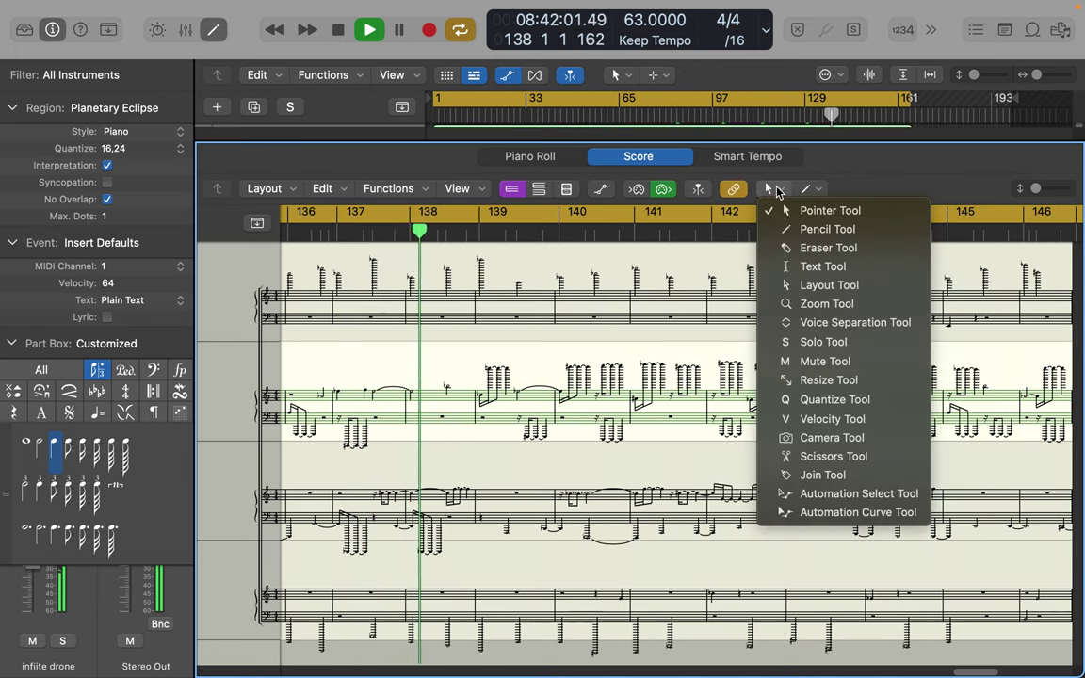
click(815, 232)
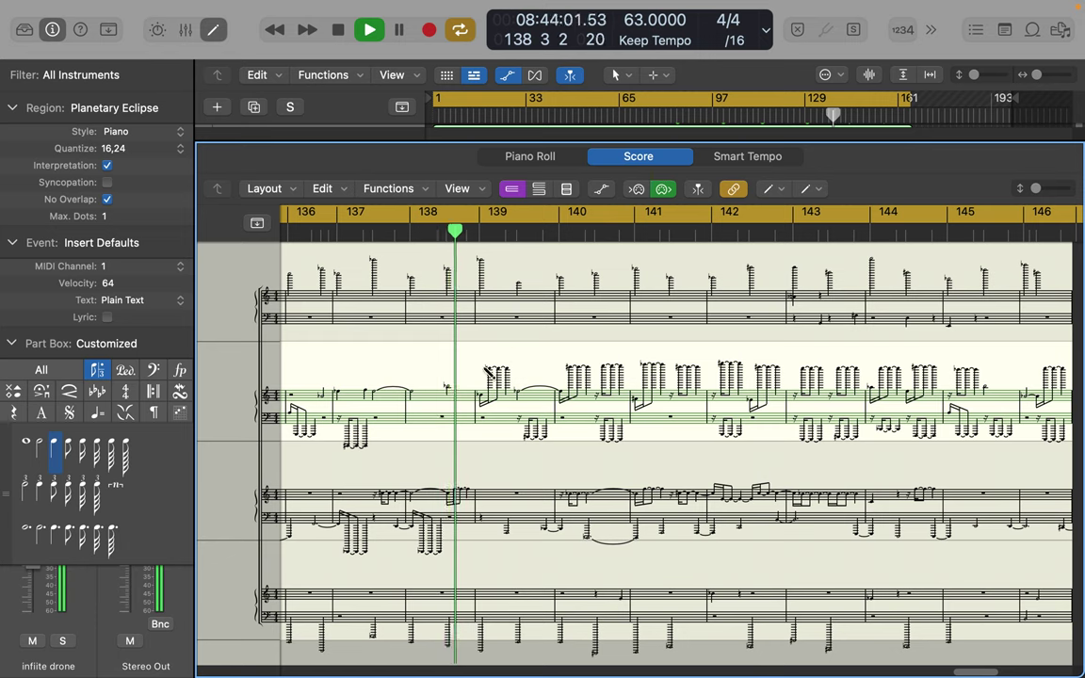
click(429, 414)
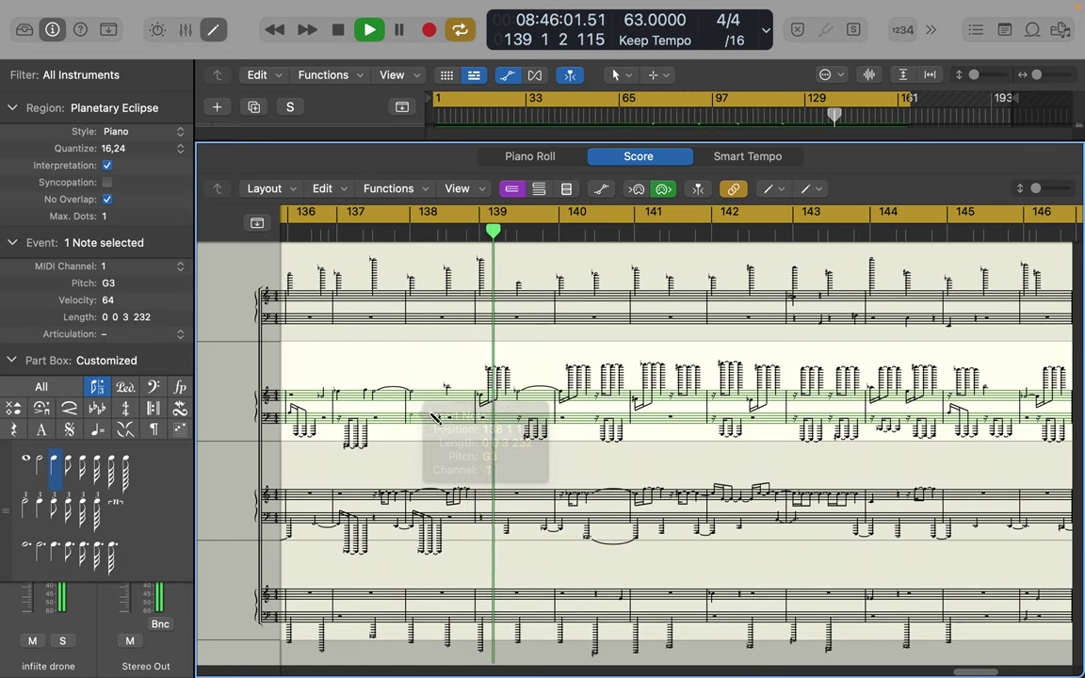
click(558, 405)
click(609, 411)
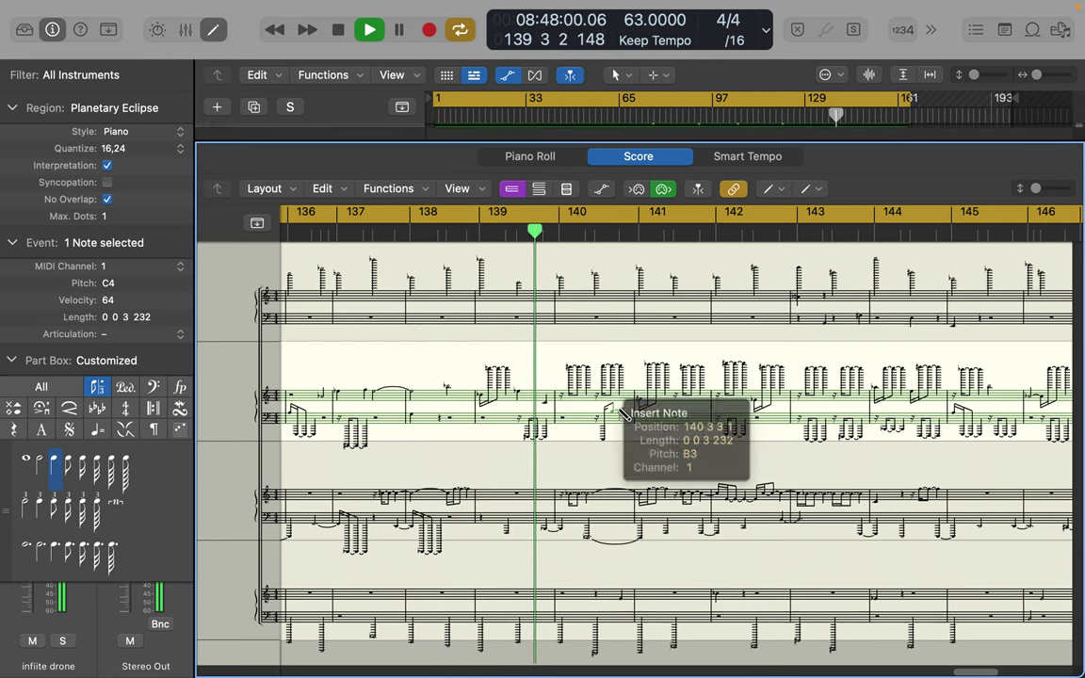
Step: Add quarter notes to the third staff: D#4 in bar 140, one in bar 139, and F3 in bar 141
click(598, 491)
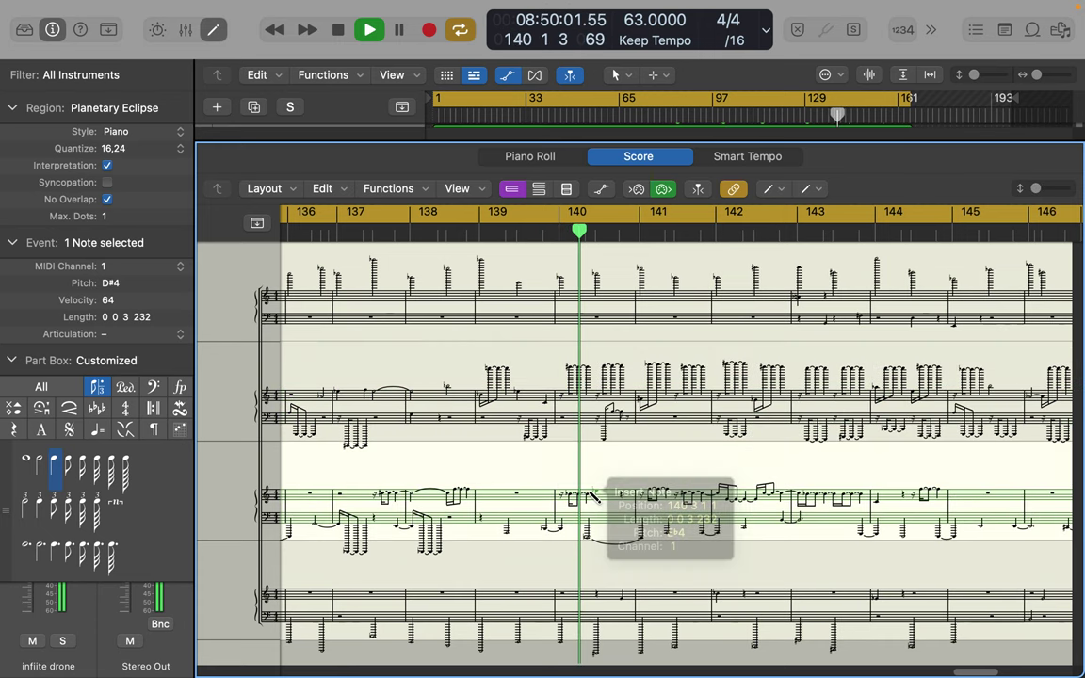
click(535, 500)
click(693, 498)
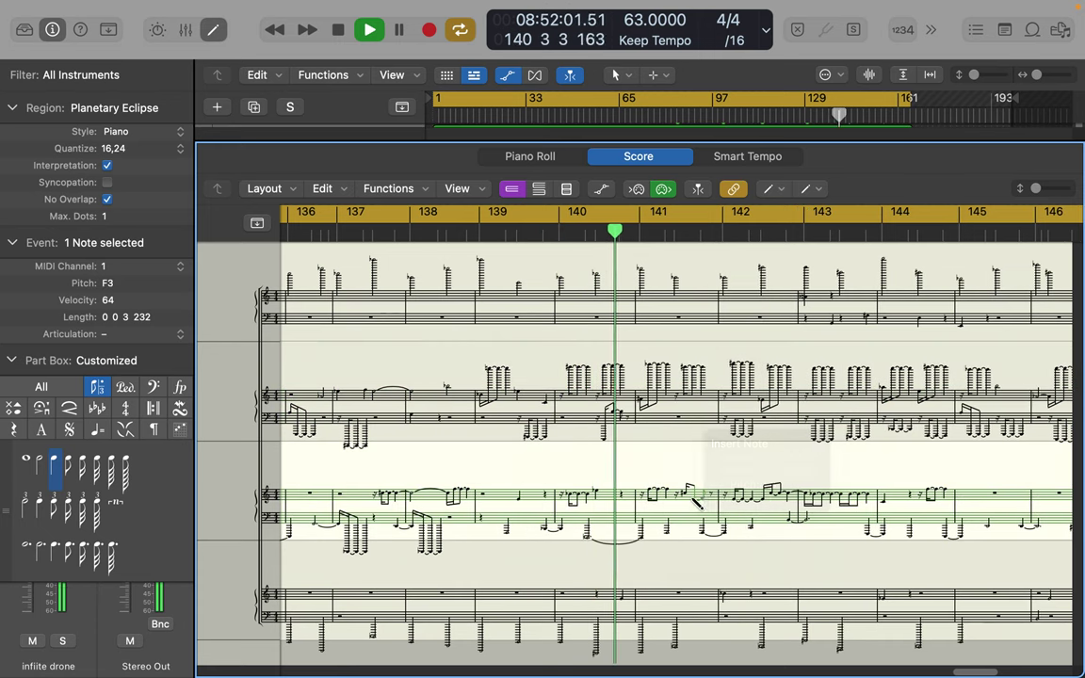
Step: Add D3 in bar 144 and C#6 and C#7 in bar 145 of the second staff, and D2 in bar 142 of the top staff
click(888, 417)
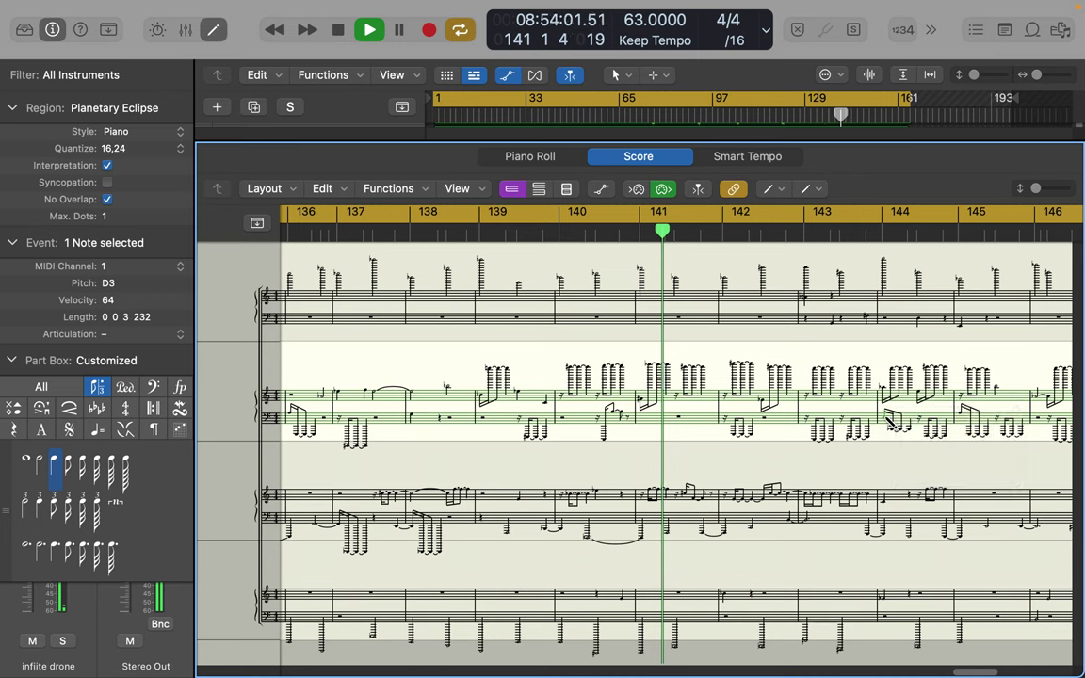
click(1000, 383)
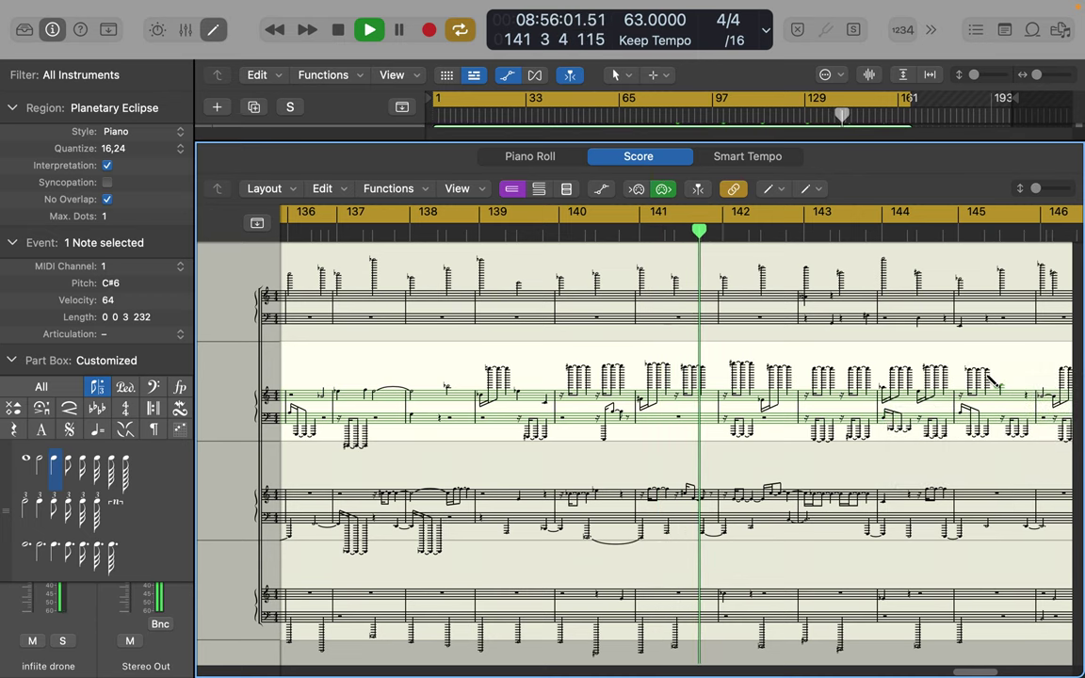
click(987, 380)
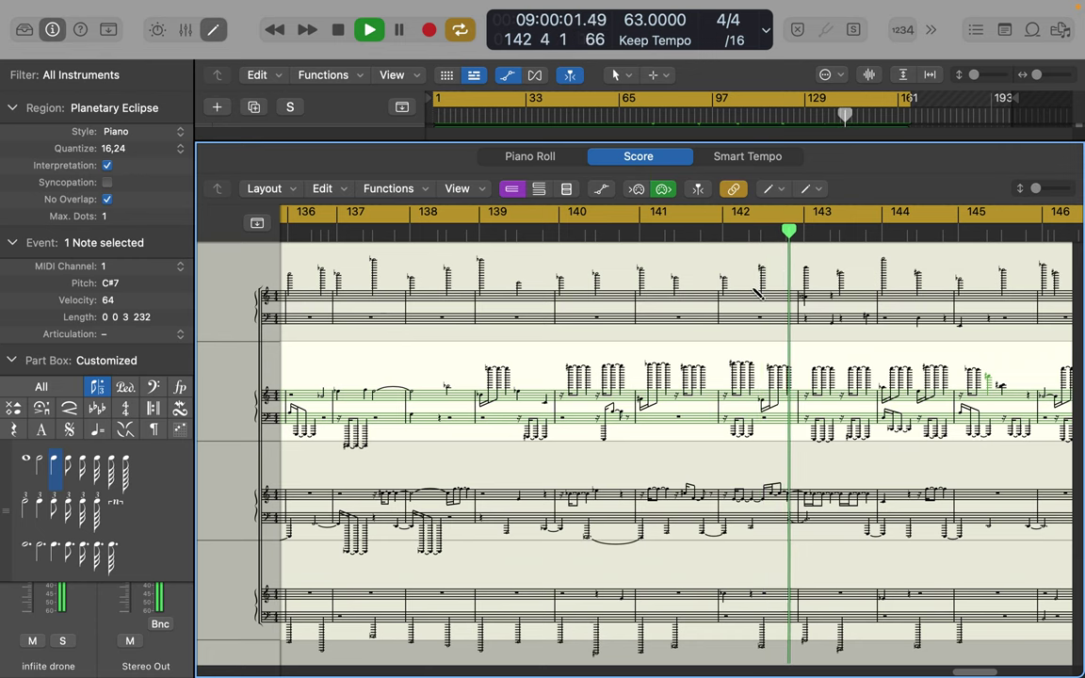
click(749, 293)
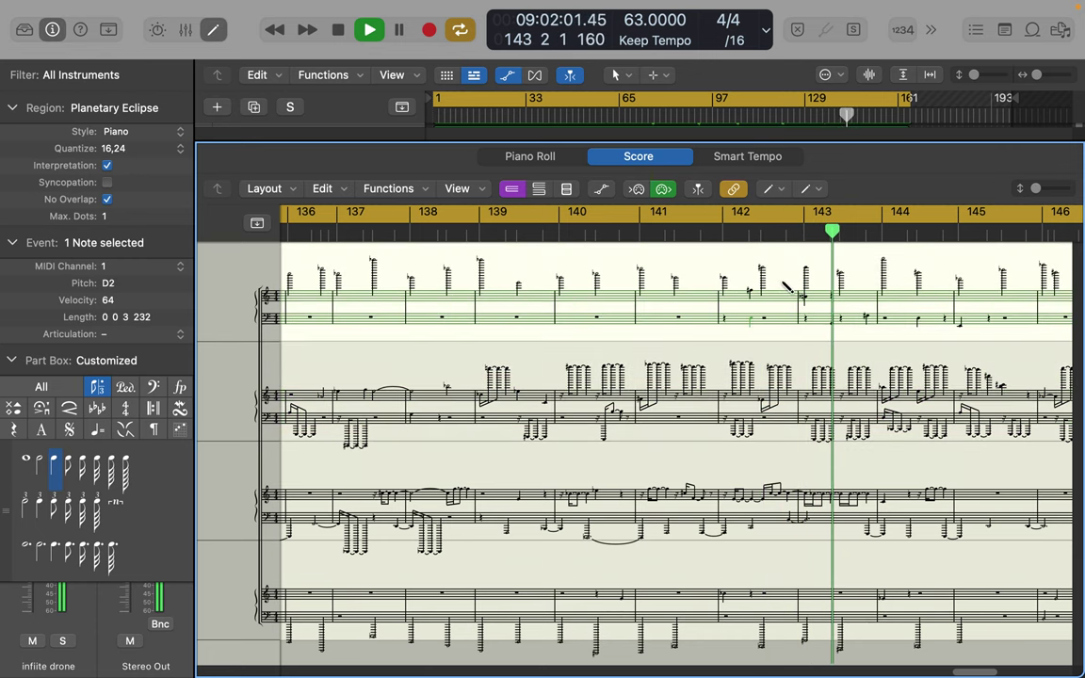
Step: Add two quarter notes to the top grand staff: one in bar 142 and A2 in bar 143
click(788, 283)
click(814, 318)
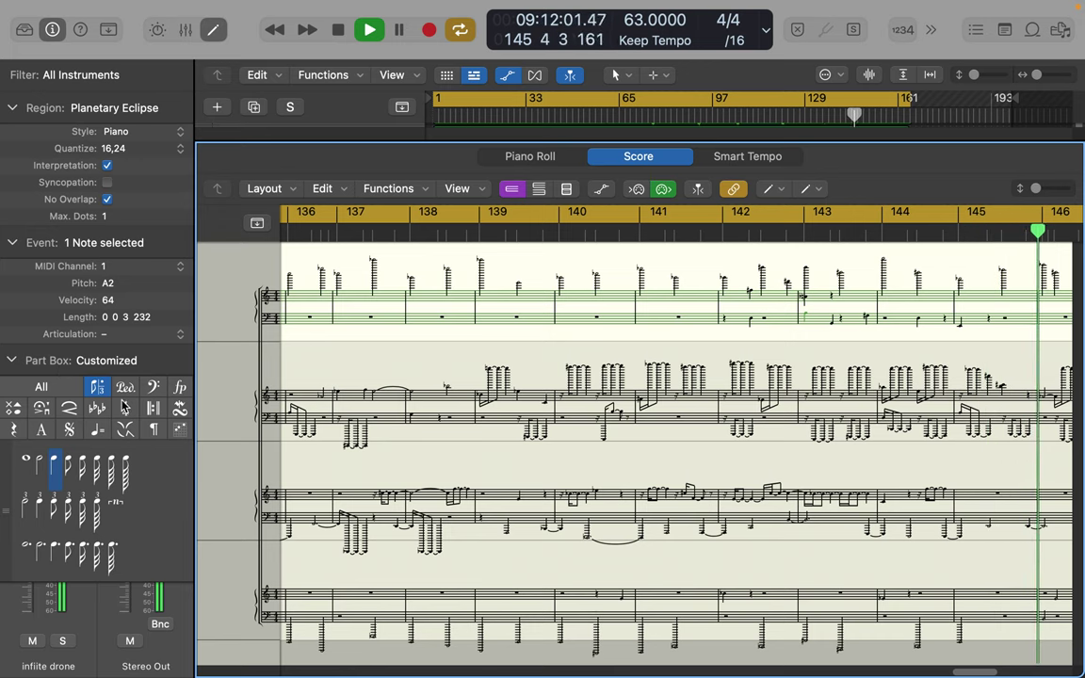
Step: Show all Part Box symbol groups and examine the note, pedal, clef, dynamics and chord grid symbols
click(67, 391)
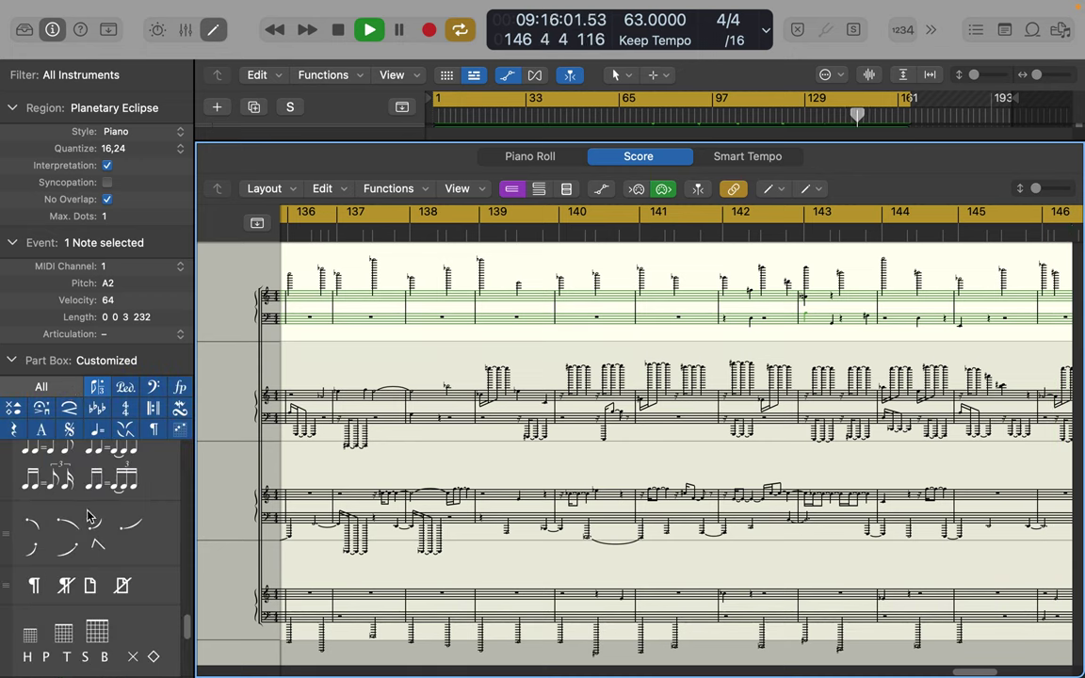
scroll(87, 515, up, 10)
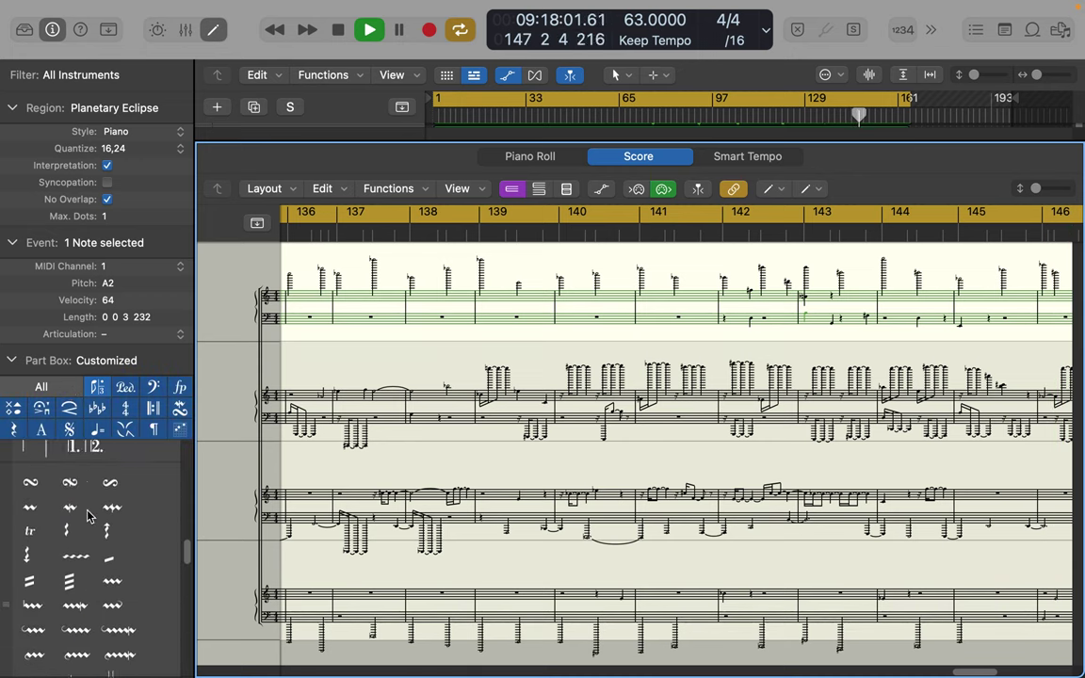
scroll(86, 515, up, 10)
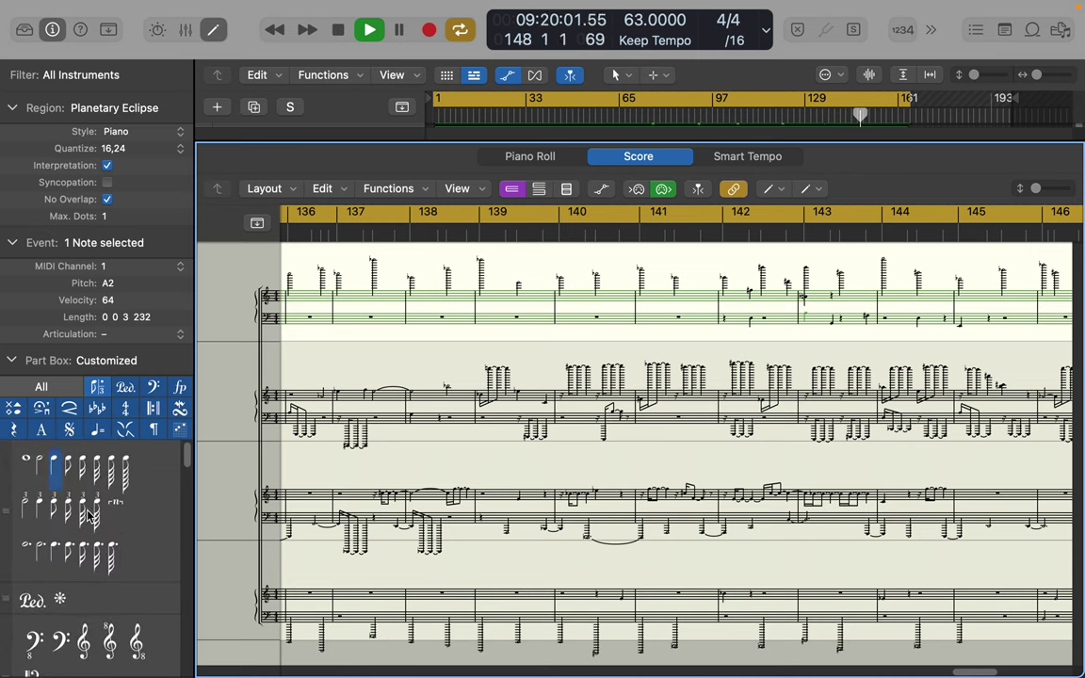
click(117, 393)
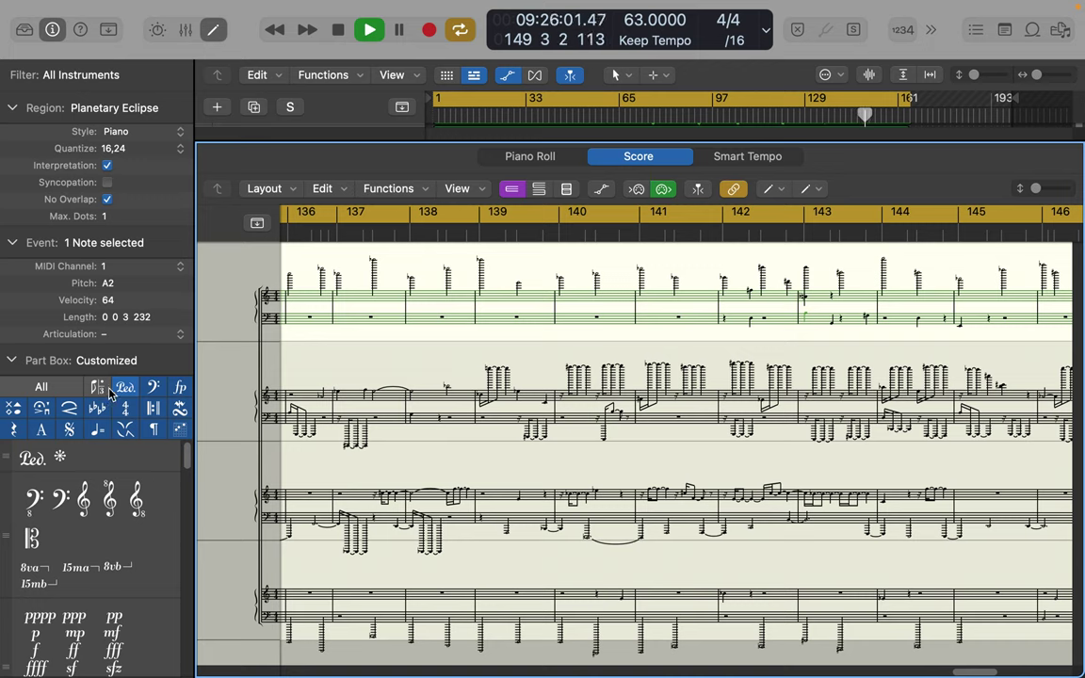
click(127, 390)
click(154, 390)
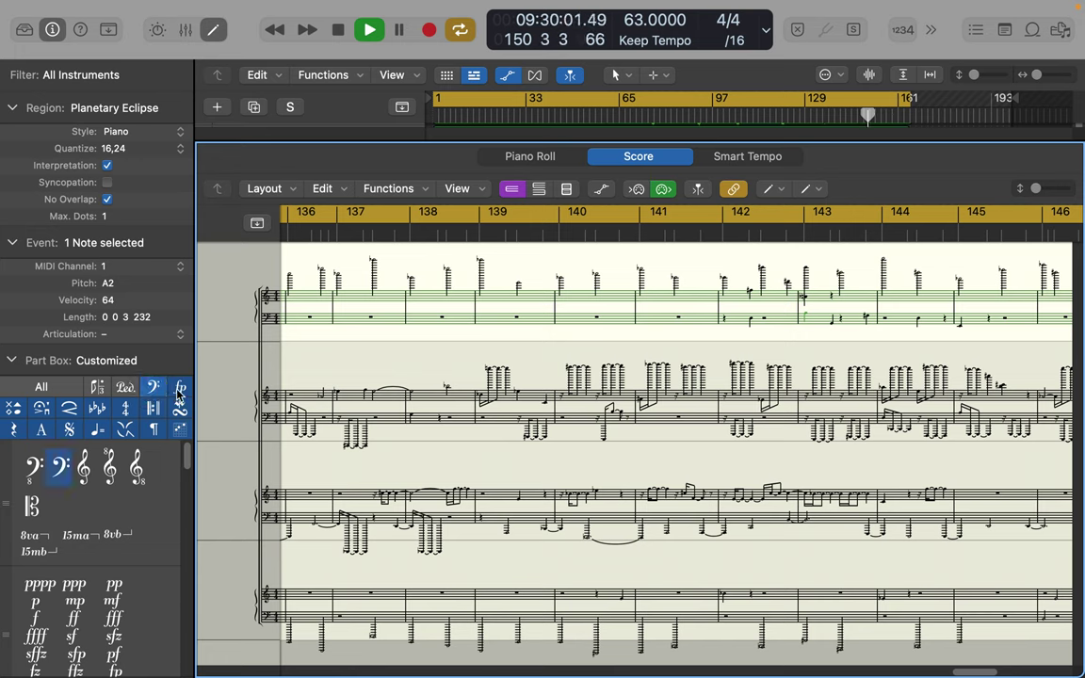
click(179, 391)
click(156, 390)
double_click(157, 390)
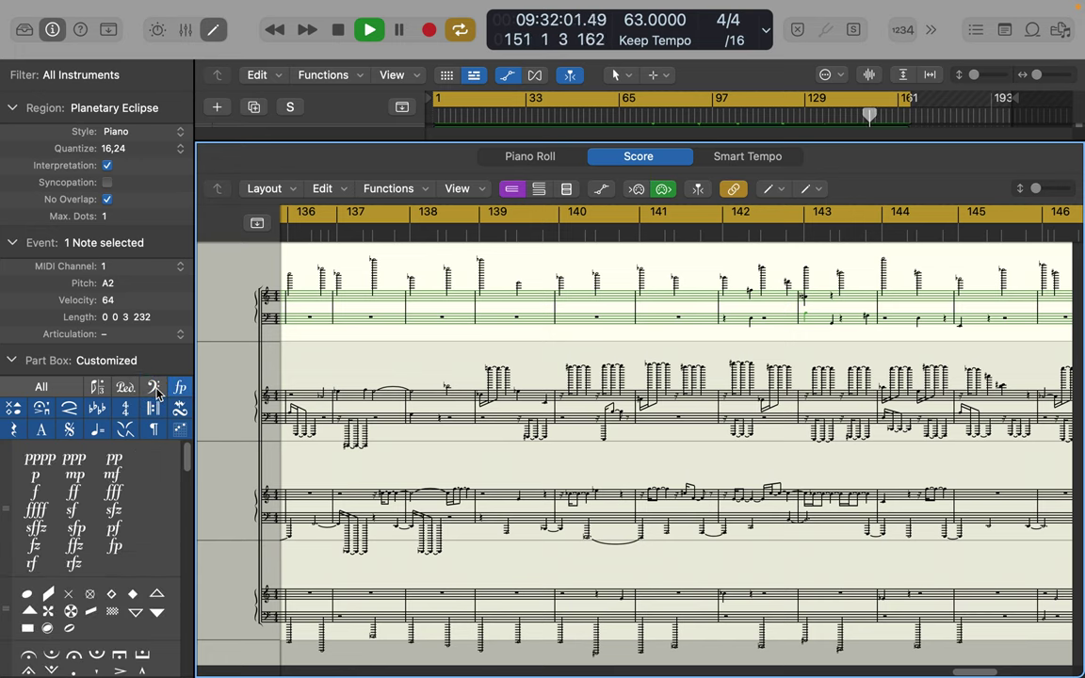
click(180, 390)
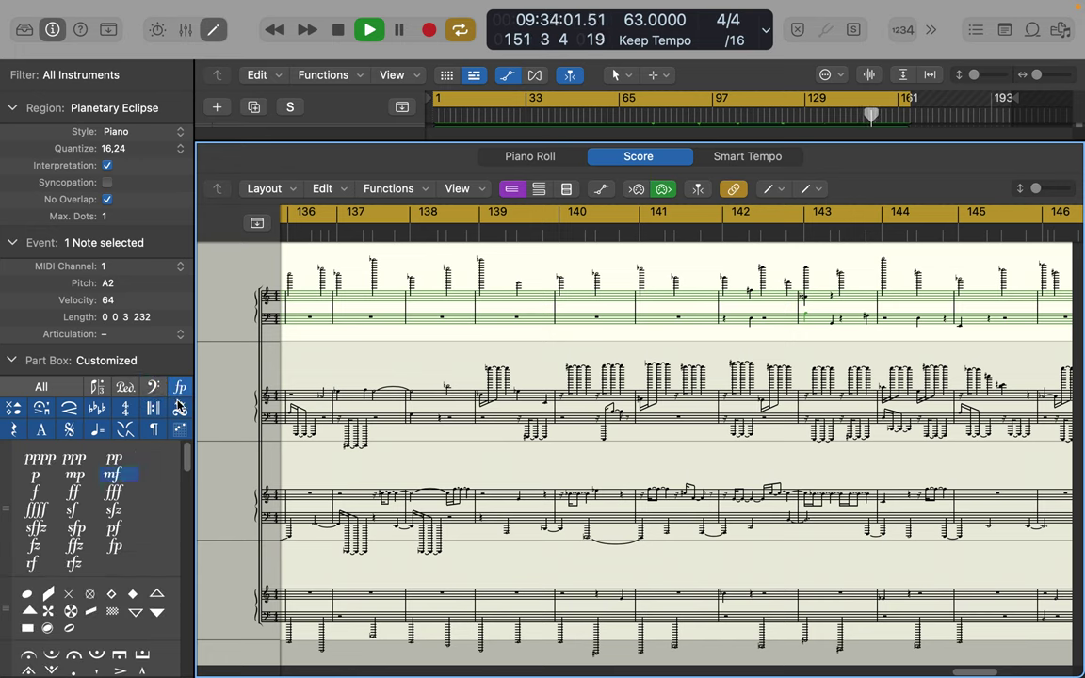
click(180, 430)
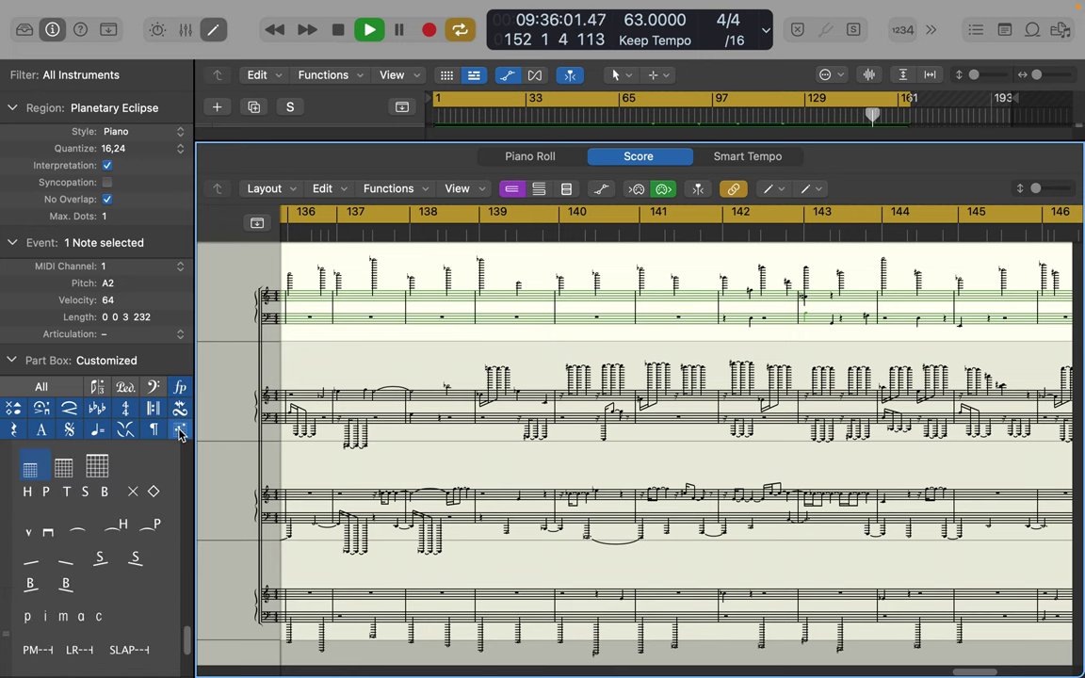
Step: Apply curved jazz symbols to second-staff notes: the short fall on G#4 in bar 136 and B7 in bar 139, the longer one on D#5 in bar 137
click(126, 431)
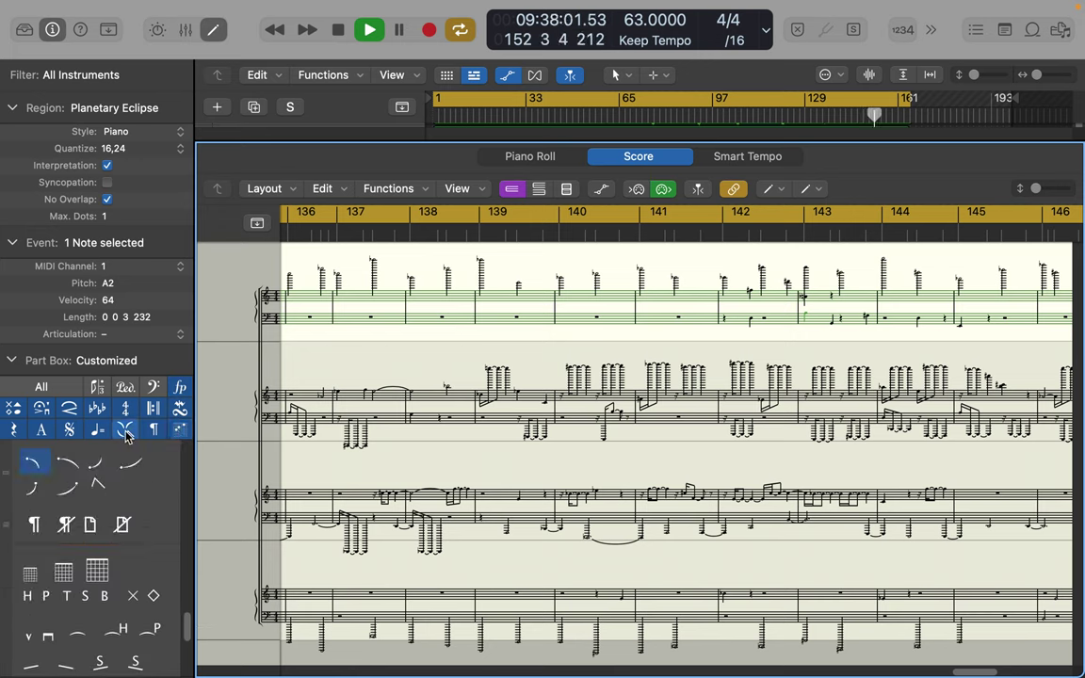
drag(300, 388, 324, 399)
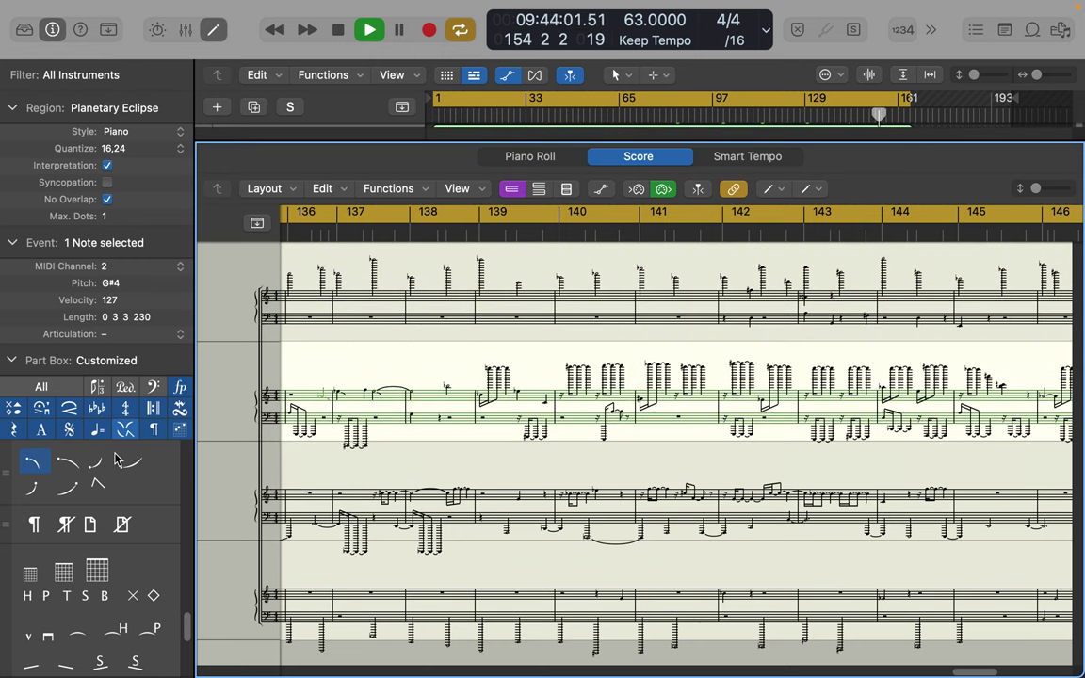
drag(73, 468, 389, 387)
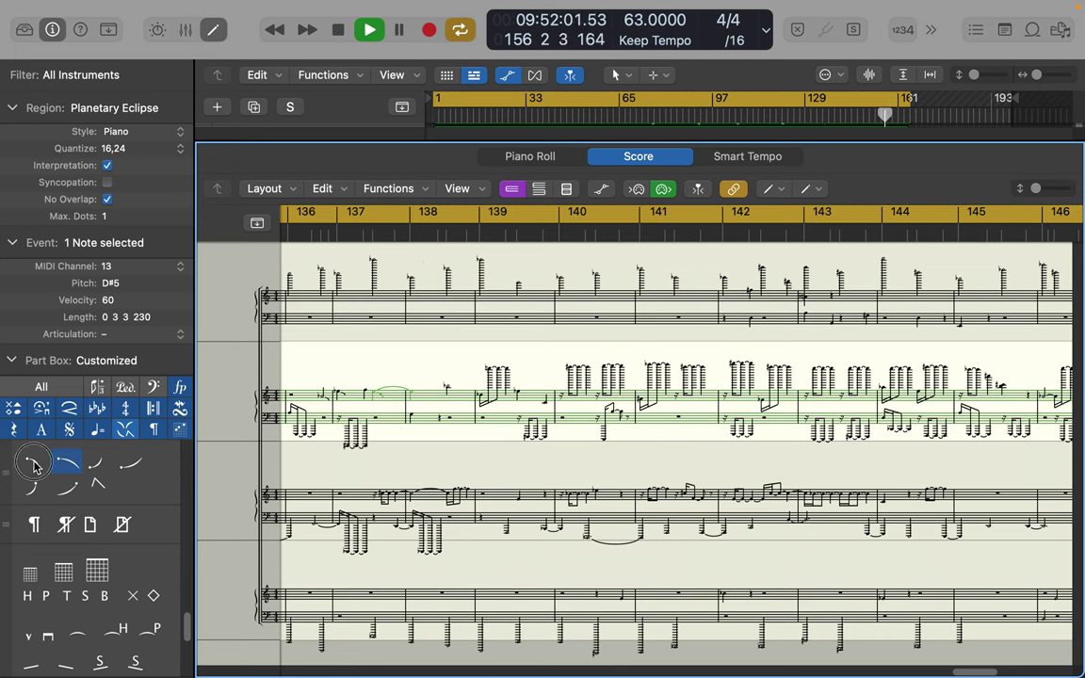
drag(34, 465, 533, 342)
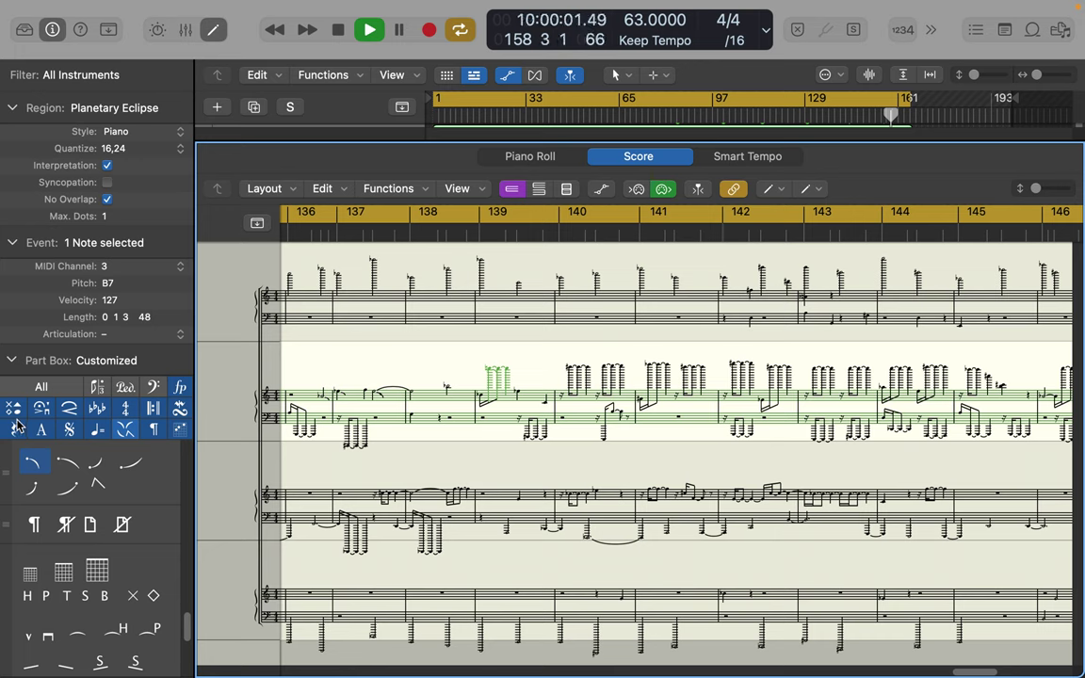
Step: Examine the tempo, key signature, and slur and crescendo symbol groups in the Part Box
click(100, 430)
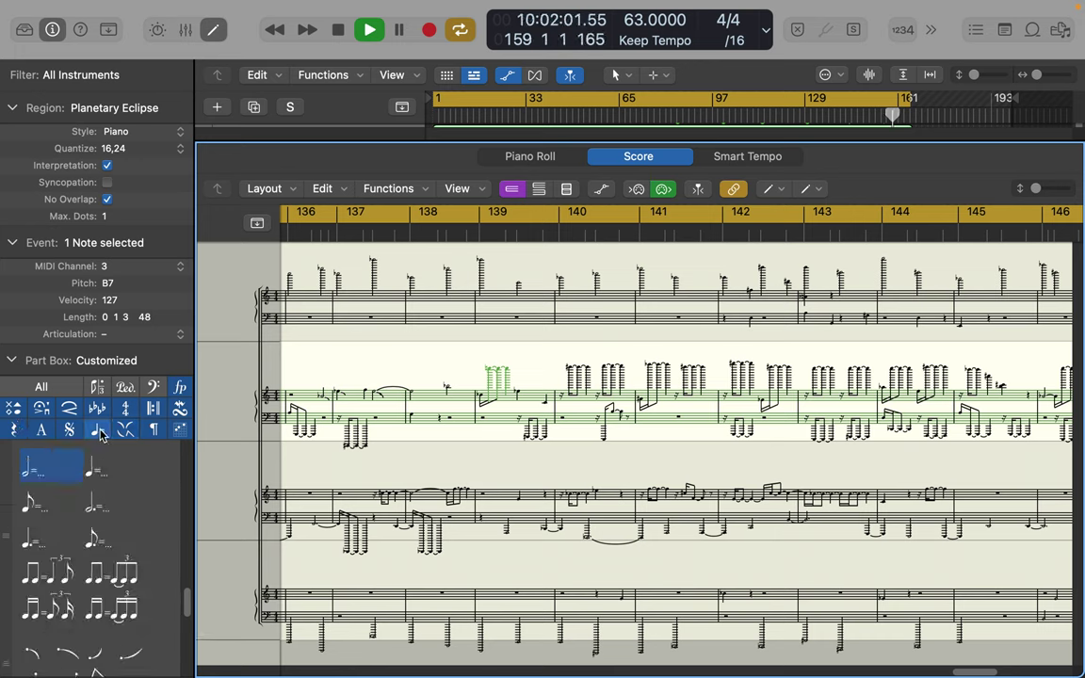
scroll(119, 550, up, 2)
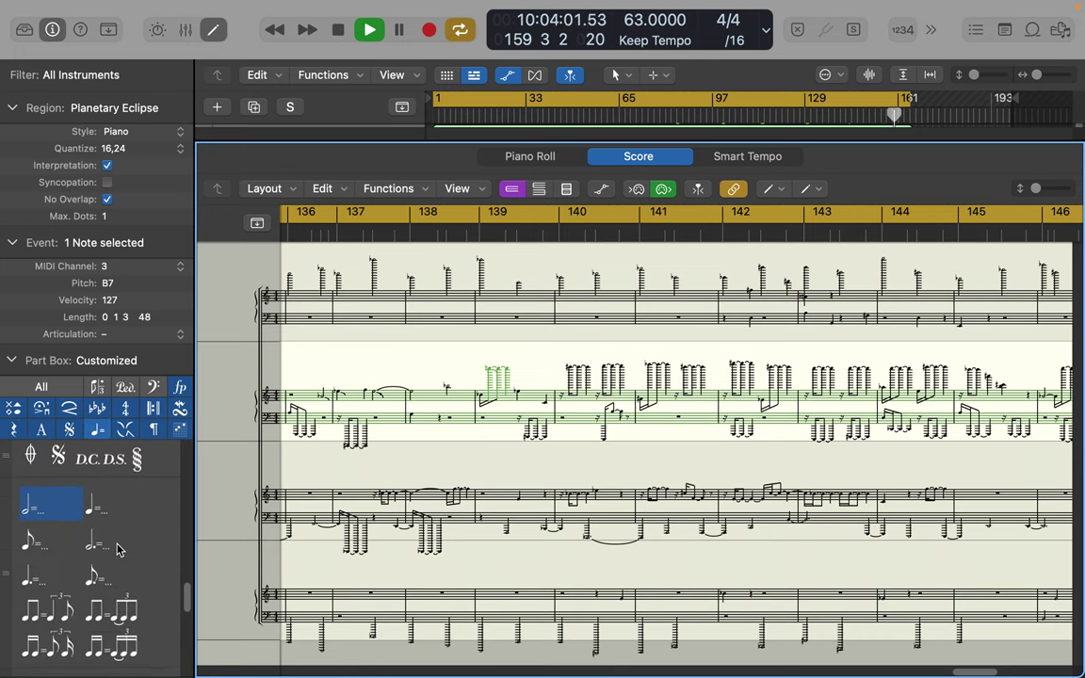
click(98, 410)
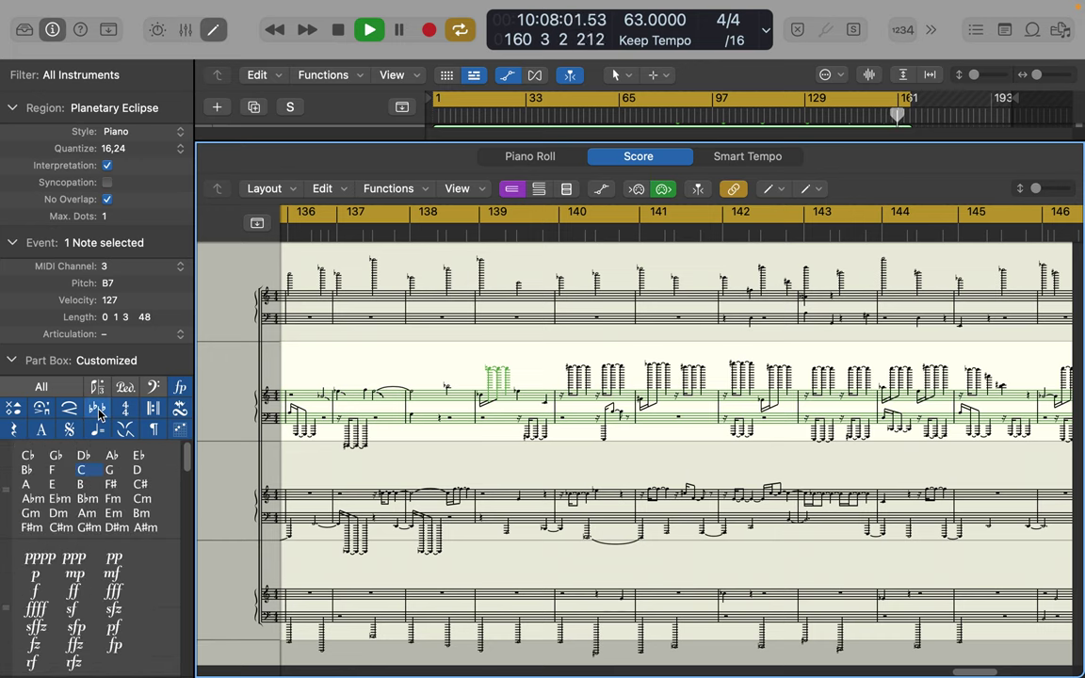
click(98, 412)
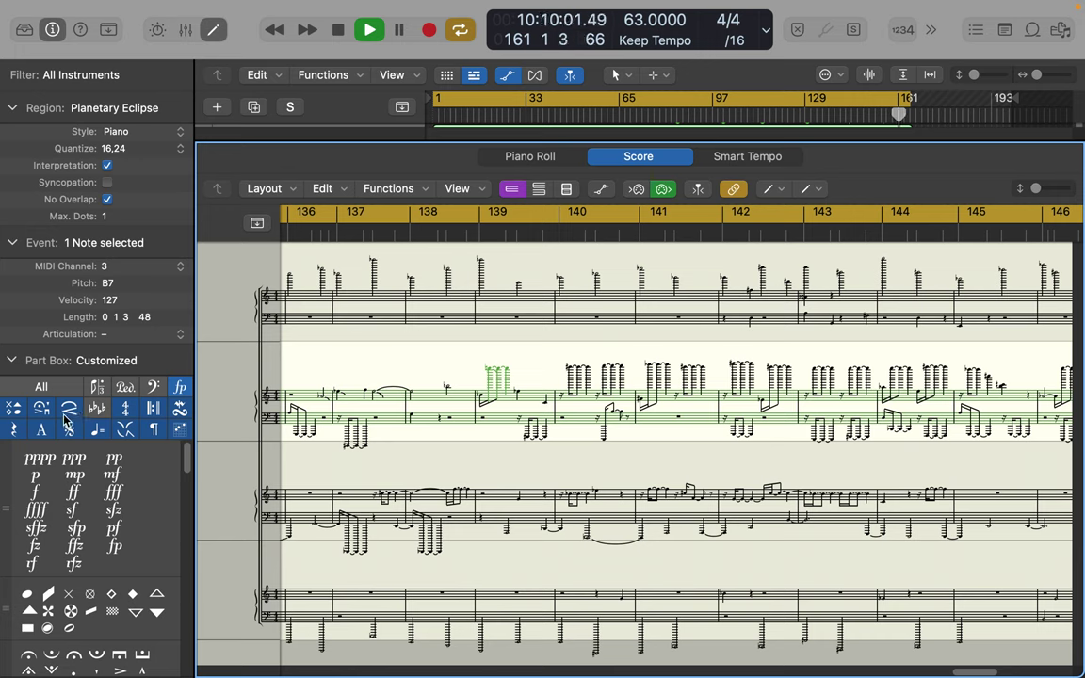
click(68, 411)
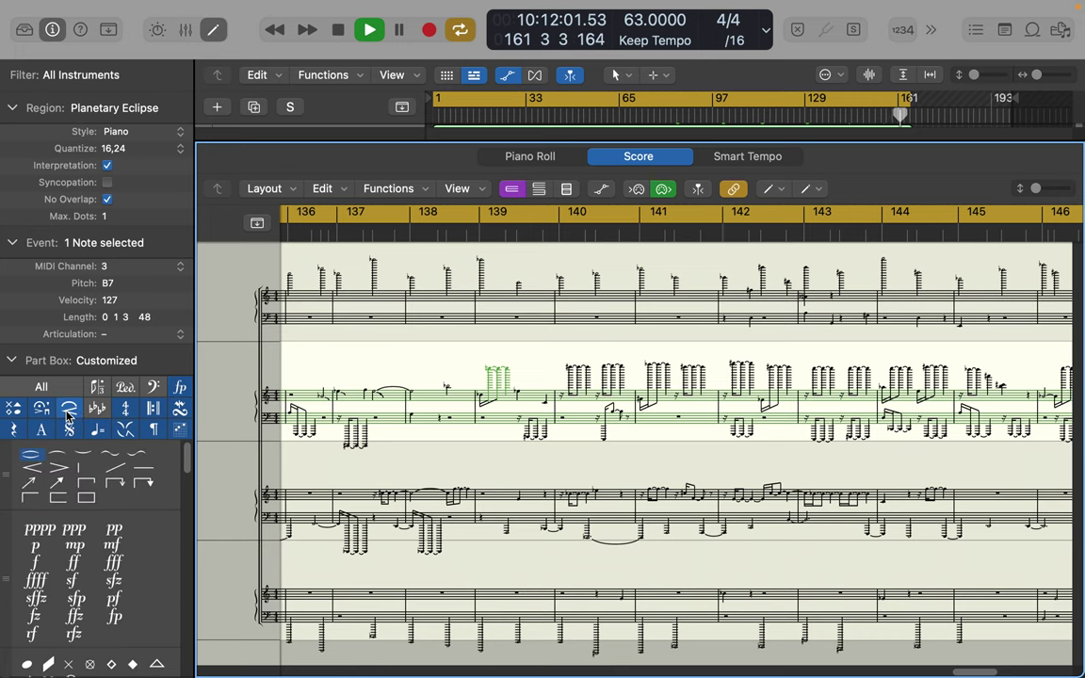
click(69, 410)
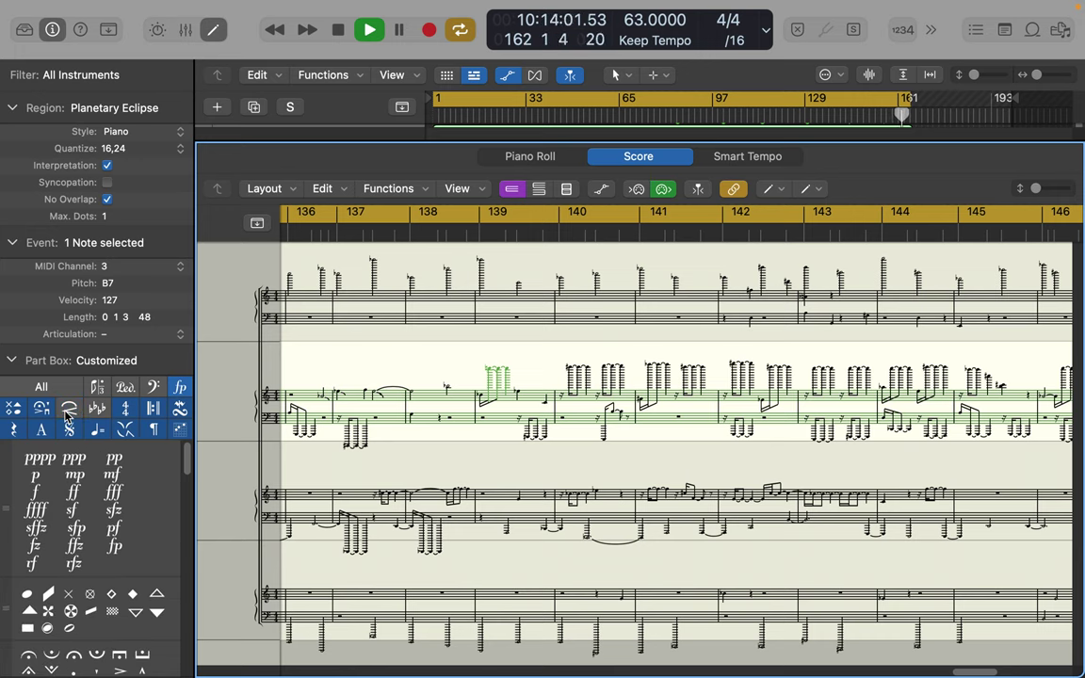